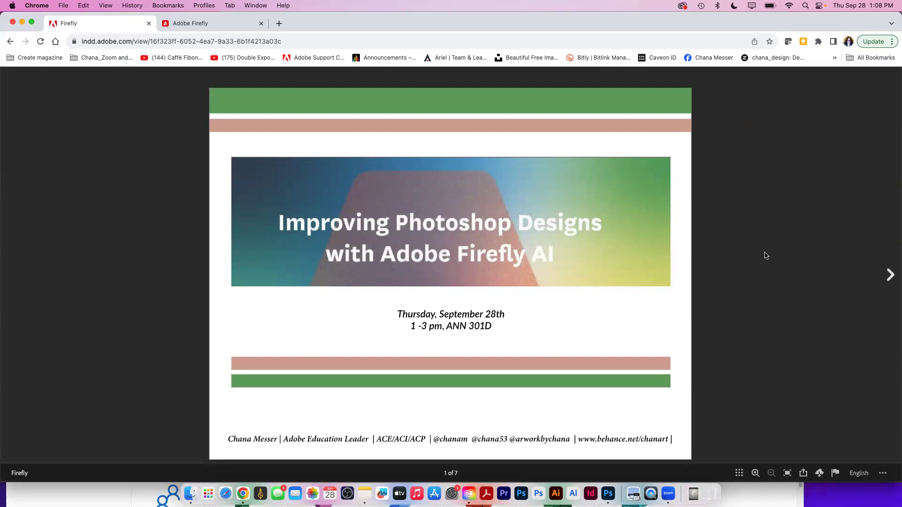
Advance to slide 2, the 'Creativity for All' Firefly availability announcement
{"action": "left_click", "coordinate": [889, 275]}
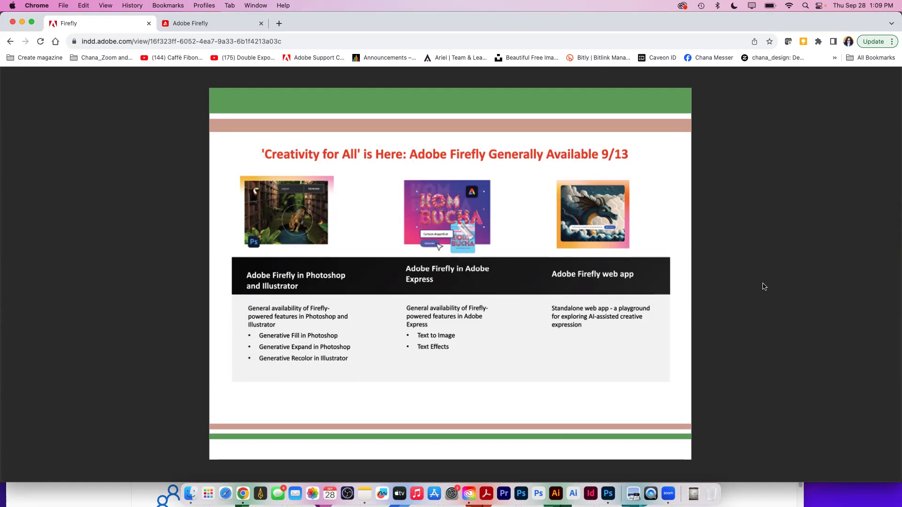
Advance past 'Make meaningful experiences' to slide 4 of 7, '1. Adobe Firefly'
{"action": "mouse_move", "coordinate": [798, 280]}
{"action": "left_click", "coordinate": [890, 276]}
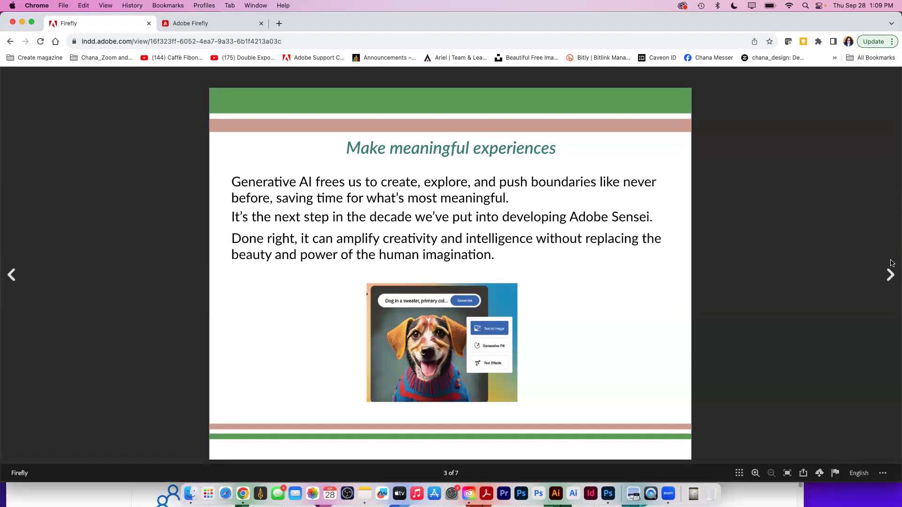
{"action": "left_click", "coordinate": [888, 274]}
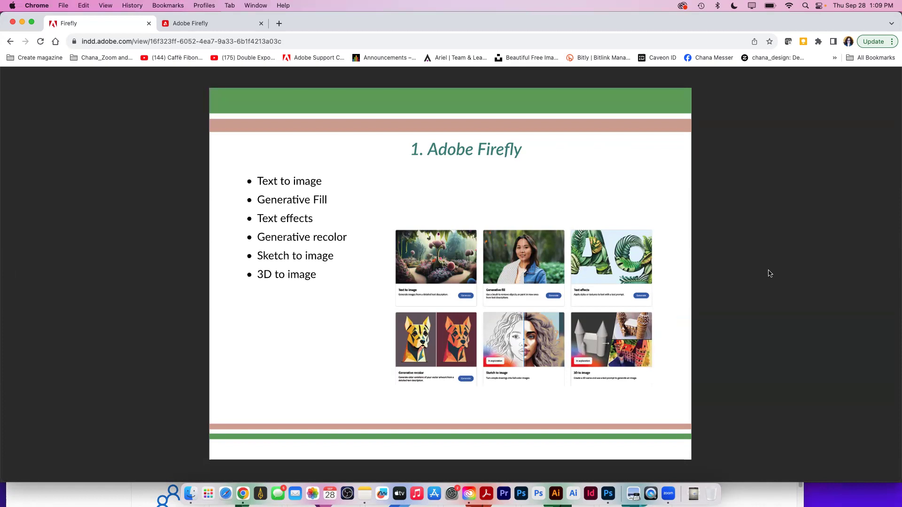
Advance past the Photoshop Generative AI slide to slide 6, Illustrator Generative Color
{"action": "left_click", "coordinate": [889, 275]}
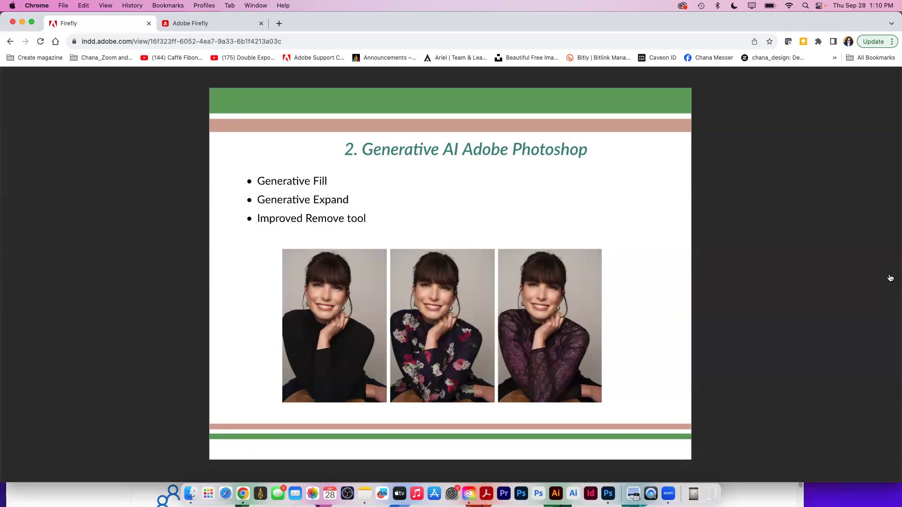
{"action": "mouse_move", "coordinate": [870, 293]}
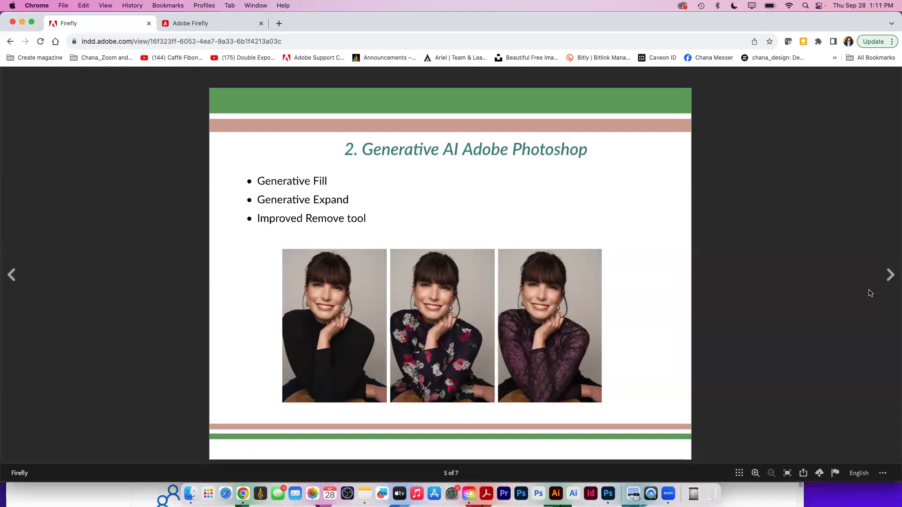
{"action": "left_click", "coordinate": [889, 276]}
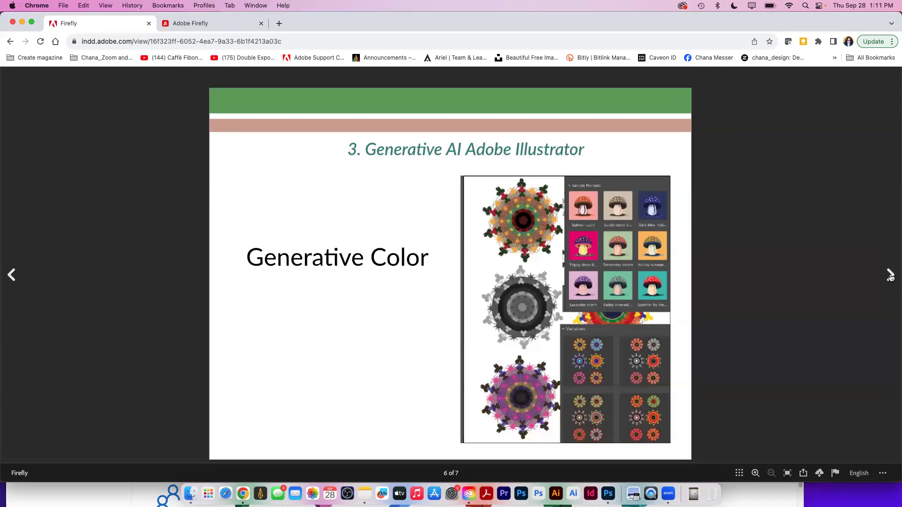
Advance to slide 7 of 7, the list of important links
{"action": "left_click", "coordinate": [890, 276]}
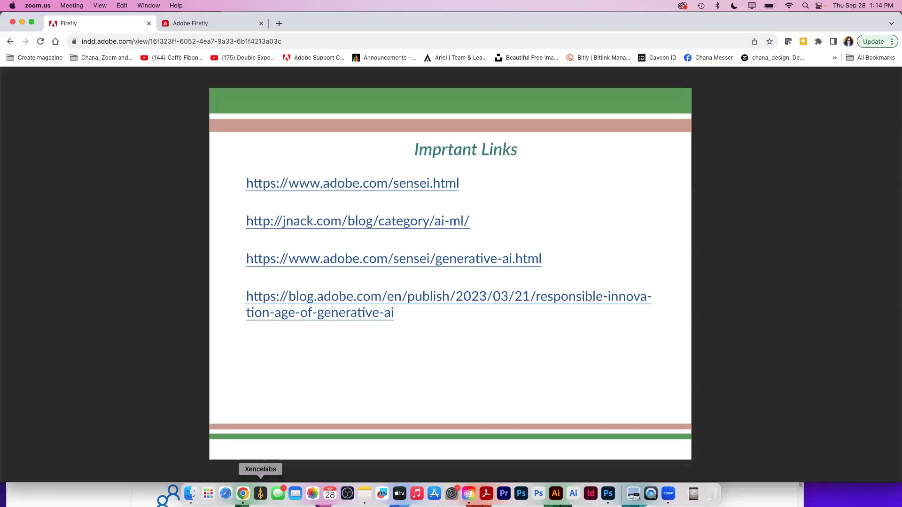
Bring Chrome to the front and switch to the Adobe Firefly tab
{"action": "left_click", "coordinate": [244, 494]}
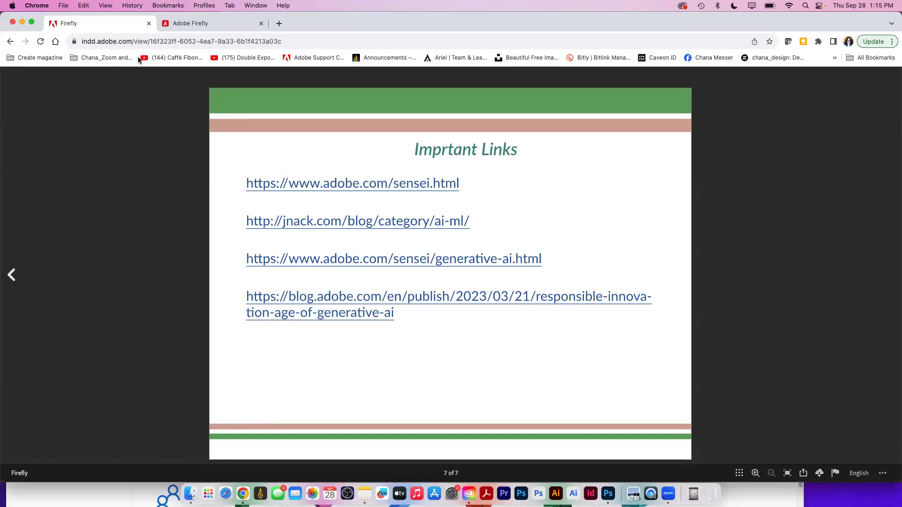
{"action": "left_click", "coordinate": [183, 25]}
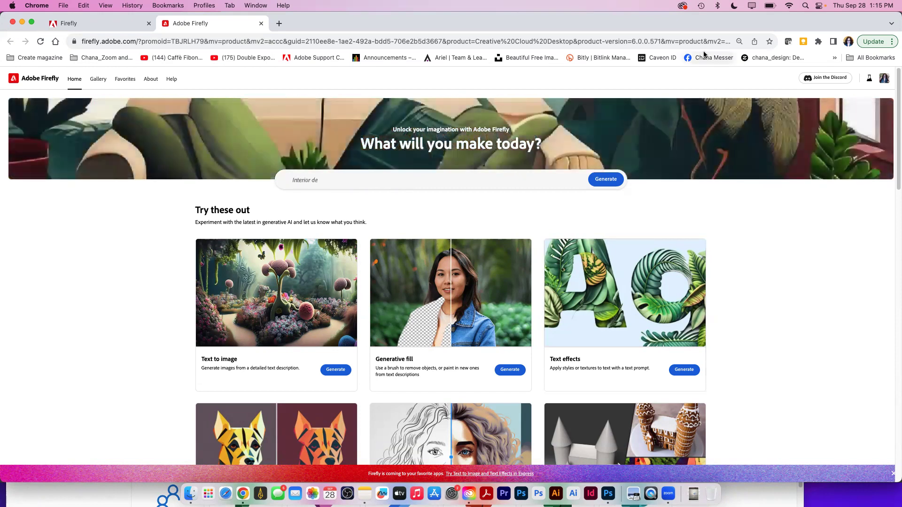
{"action": "left_click", "coordinate": [682, 6]}
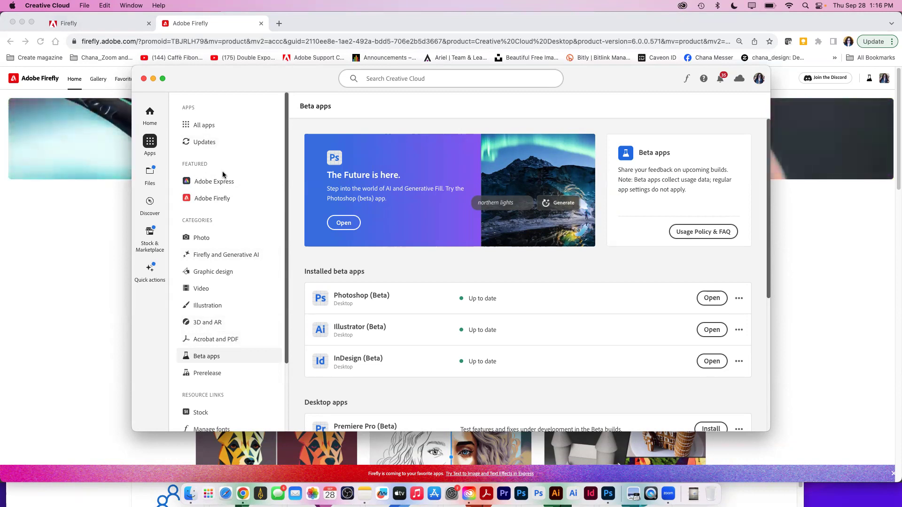
{"action": "left_click", "coordinate": [198, 24]}
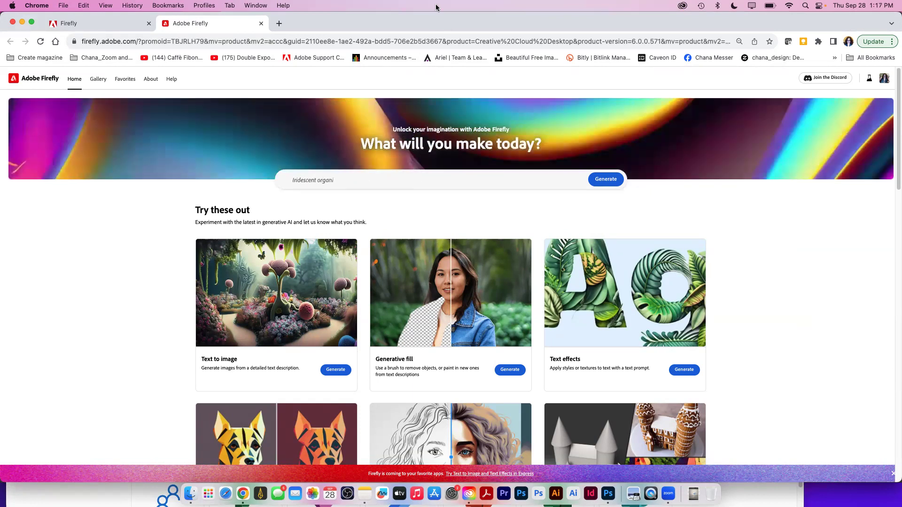
Generate the alpine tiny-house-on-a-cliff sample from the Text to image gallery
{"action": "left_click", "coordinate": [259, 323]}
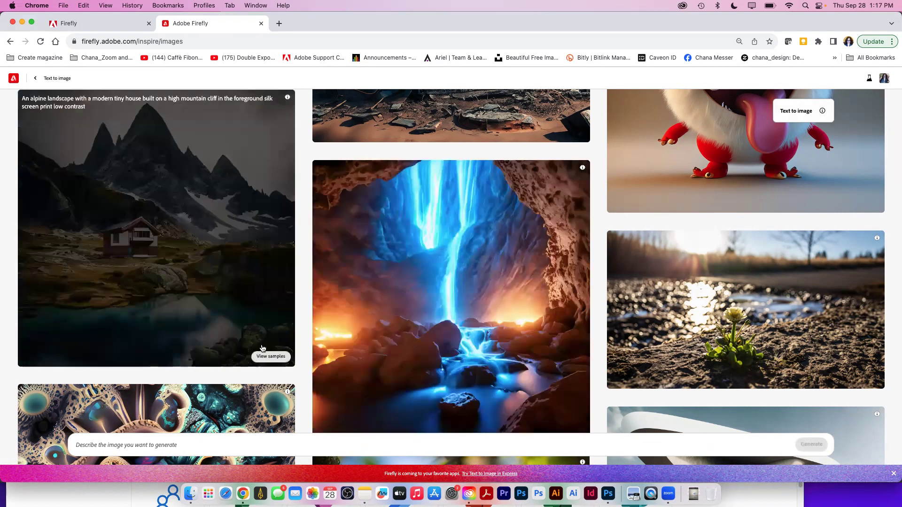
{"action": "left_click", "coordinate": [268, 356]}
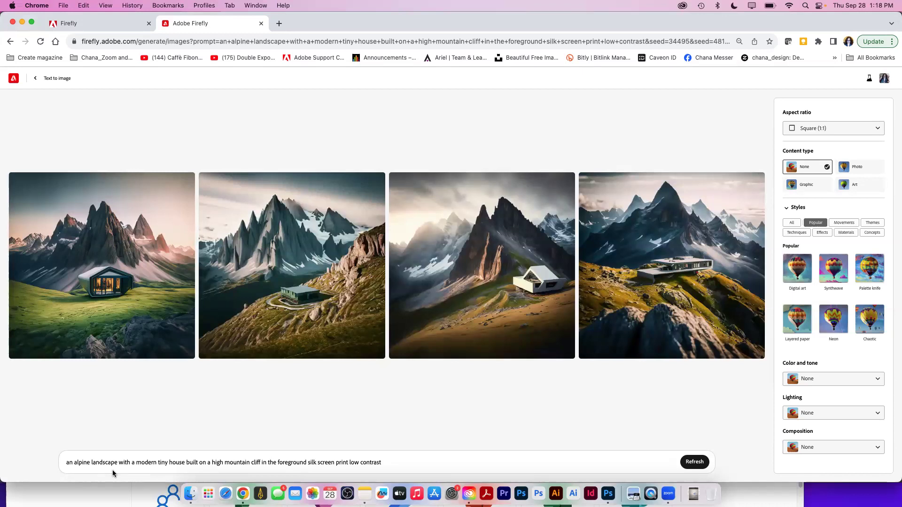
Widen the browser window and set content type Graphic with Digital art and Synthwave styles
{"action": "scroll", "coordinate": [112, 468], "scroll_direction": "up", "scroll_amount": 2}
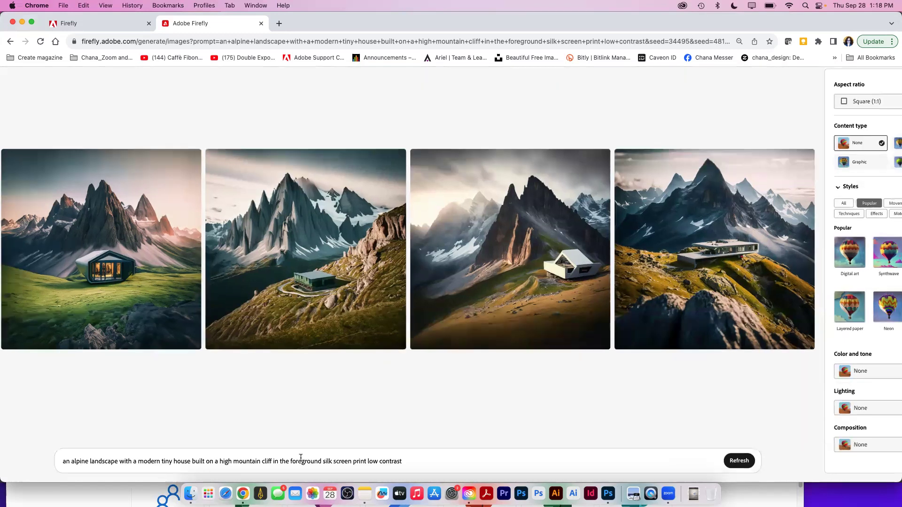
{"action": "left_click_drag", "start_coordinate": [607, 22], "coordinate": [568, 22]}
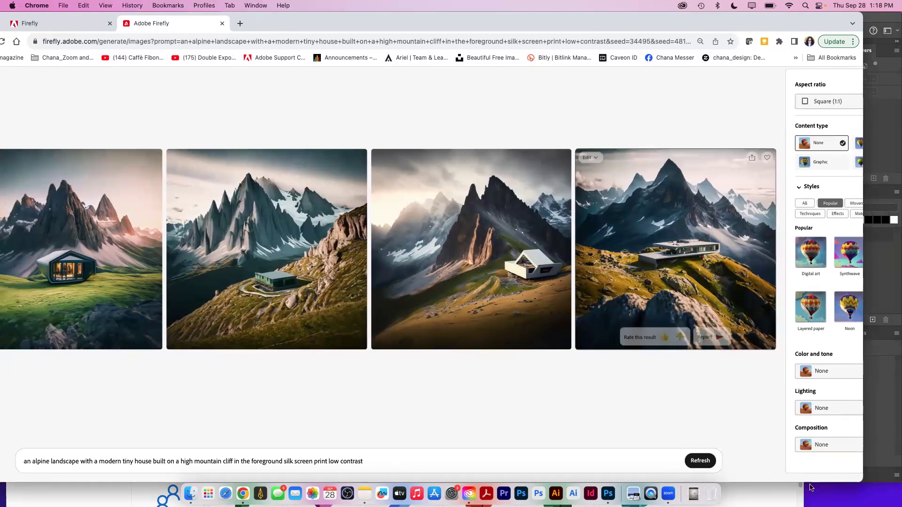
{"action": "left_click_drag", "start_coordinate": [862, 477], "coordinate": [901, 477]}
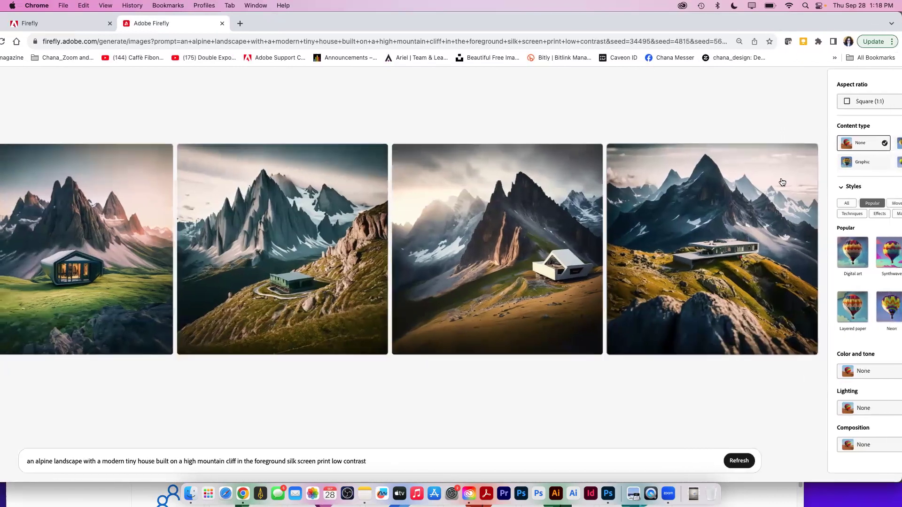
{"action": "left_click_drag", "start_coordinate": [635, 15], "coordinate": [571, 15]}
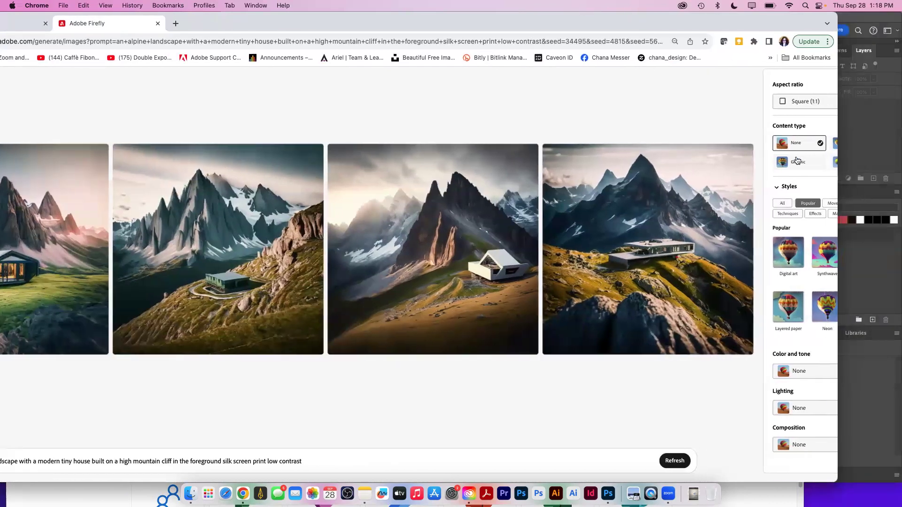
{"action": "left_click_drag", "start_coordinate": [837, 195], "coordinate": [853, 197]}
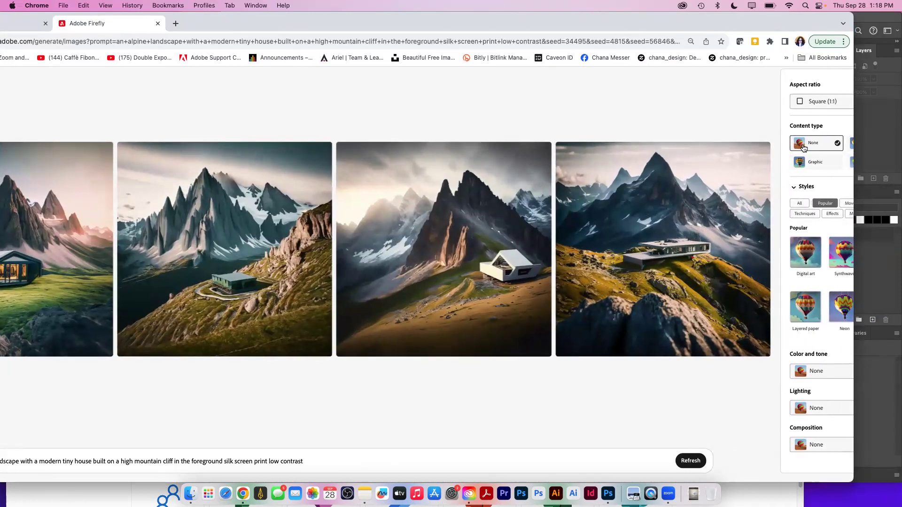
{"action": "left_click", "coordinate": [804, 164]}
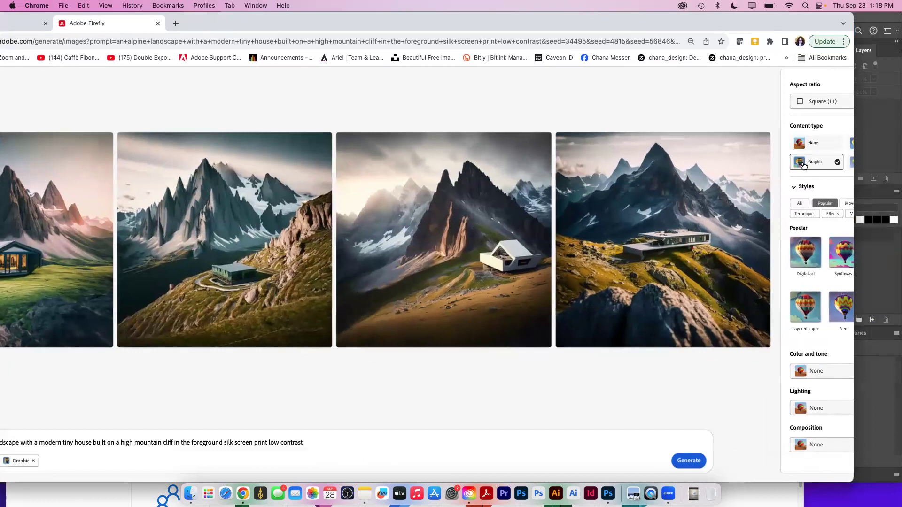
{"action": "left_click", "coordinate": [801, 255]}
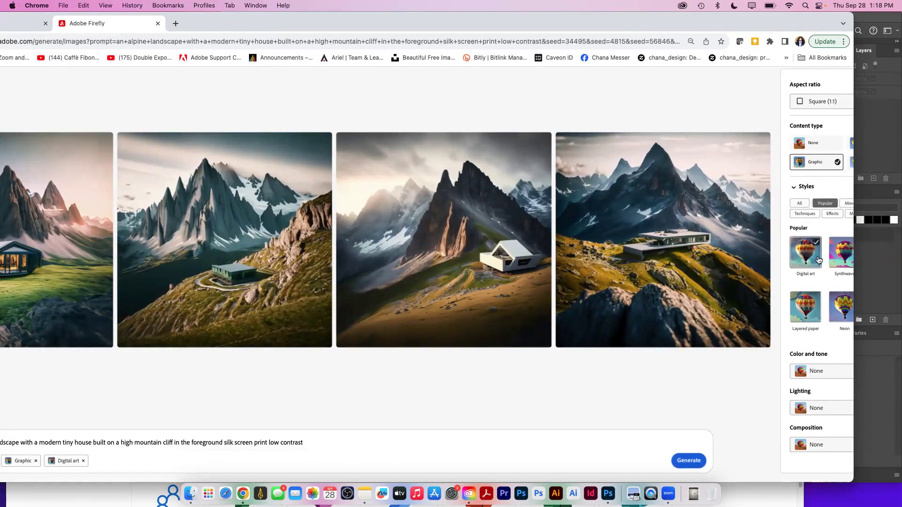
{"action": "left_click", "coordinate": [836, 261]}
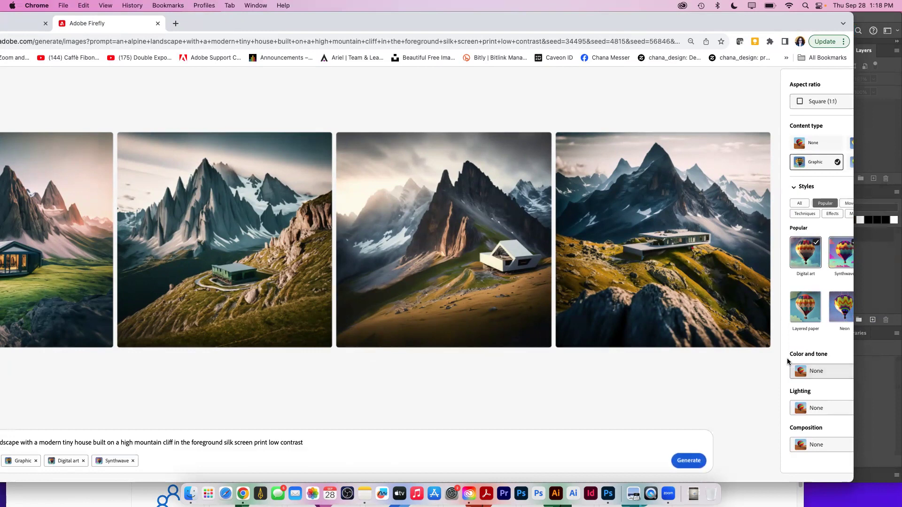
Apply Black and white tone, Studio lighting and Shot from below composition, then regenerate
{"action": "left_click", "coordinate": [815, 371]}
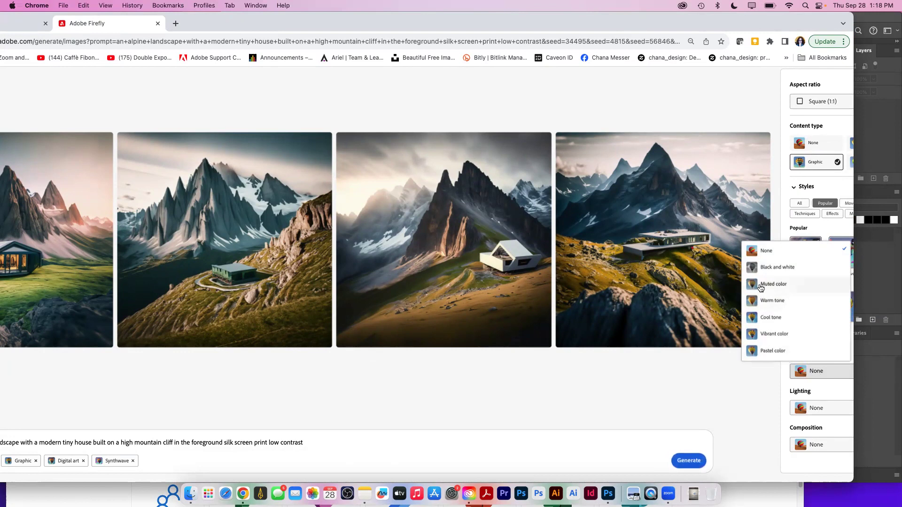
{"action": "left_click", "coordinate": [762, 270]}
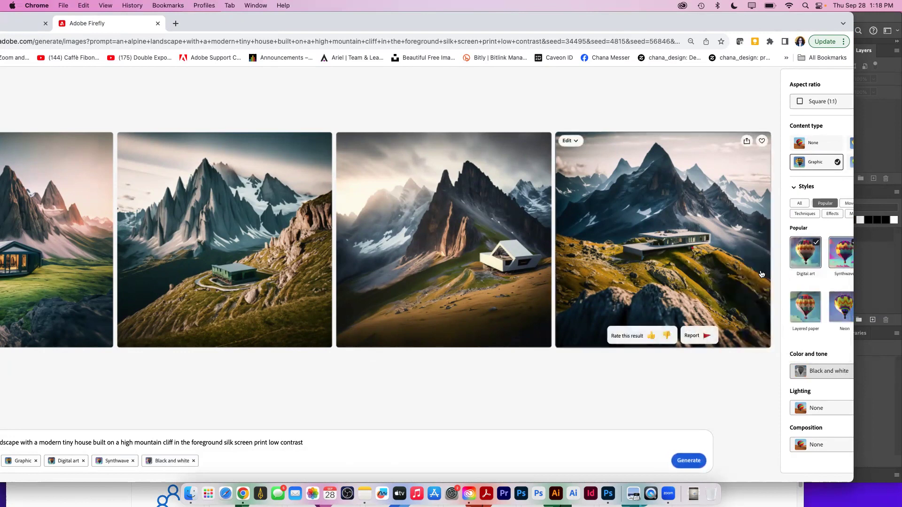
{"action": "left_click", "coordinate": [815, 408]}
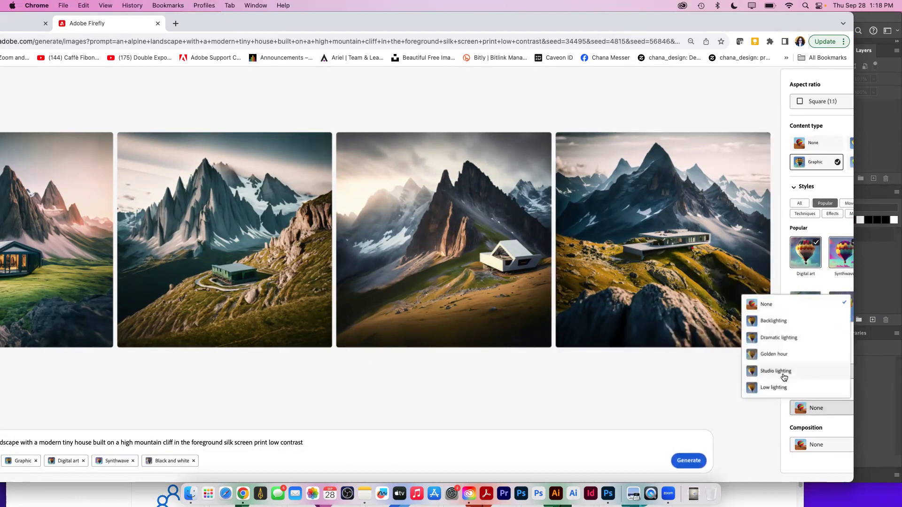
{"action": "left_click", "coordinate": [783, 371]}
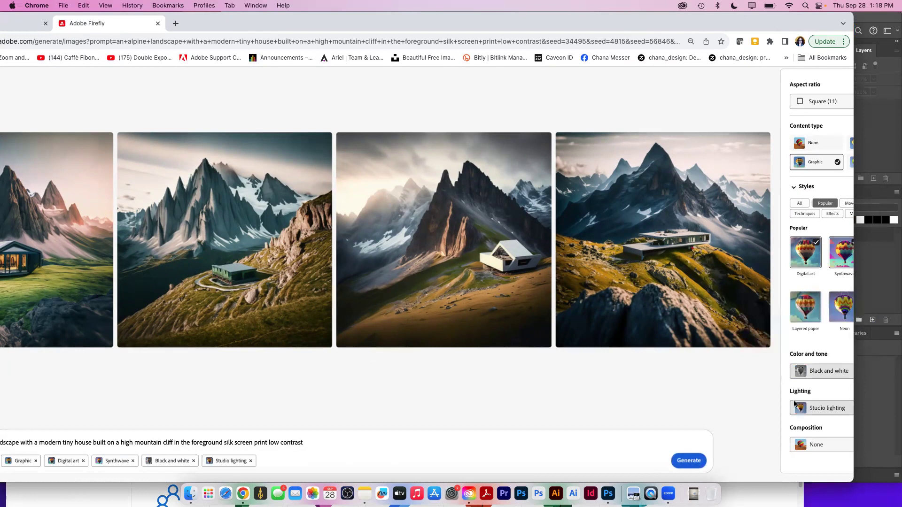
{"action": "left_click", "coordinate": [807, 446]}
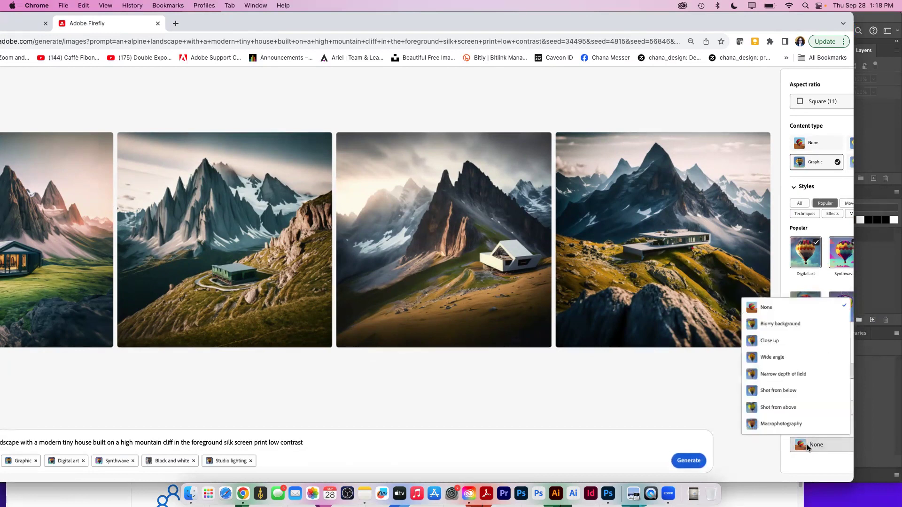
{"action": "left_click", "coordinate": [771, 394]}
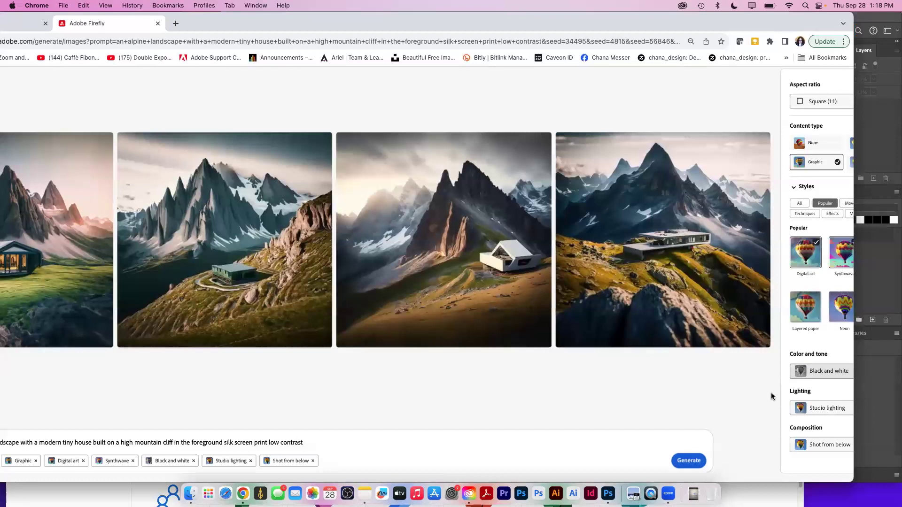
{"action": "left_click", "coordinate": [691, 460]}
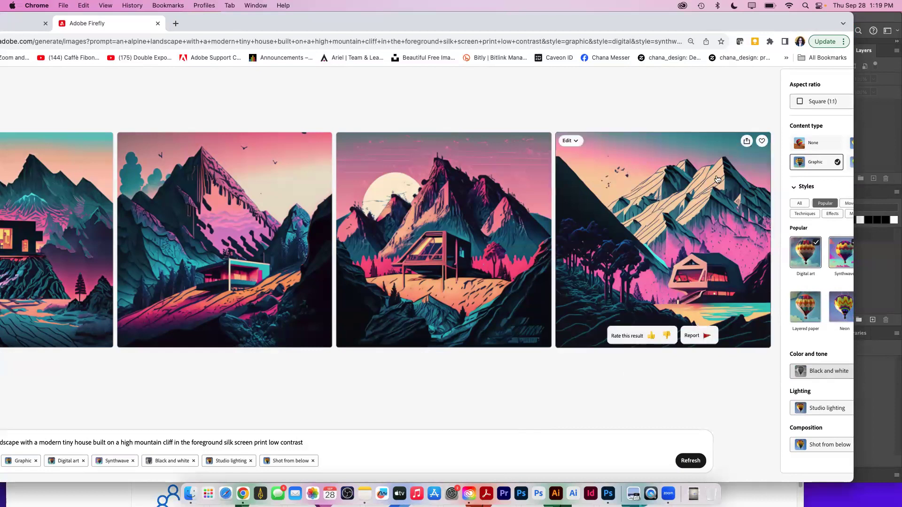
Set the fourth synthwave mountain image as the reference image
{"action": "left_click", "coordinate": [576, 143]}
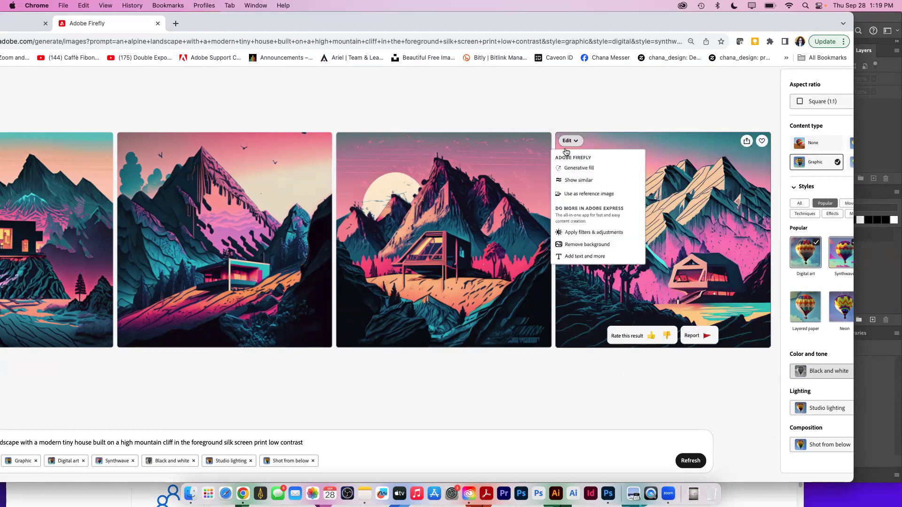
{"action": "left_click", "coordinate": [575, 143]}
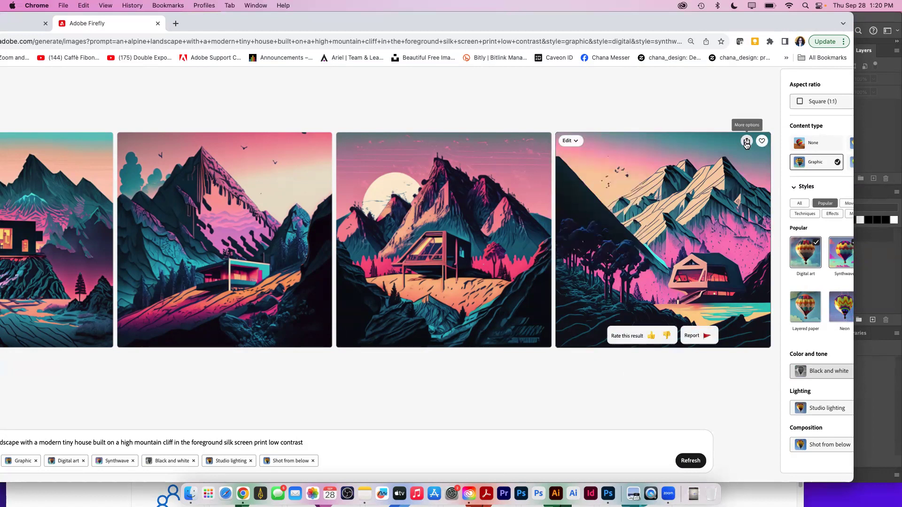
{"action": "left_click", "coordinate": [746, 142]}
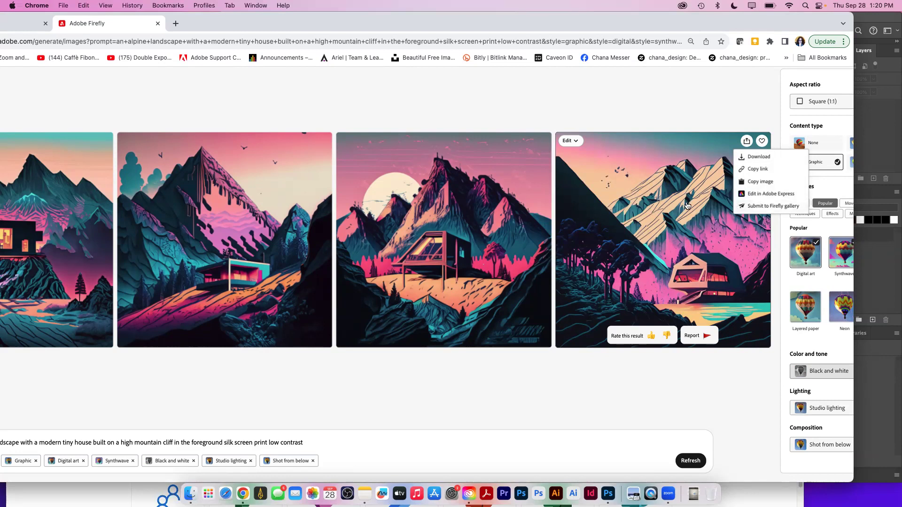
{"action": "left_click", "coordinate": [569, 141]}
{"action": "left_click", "coordinate": [578, 142]}
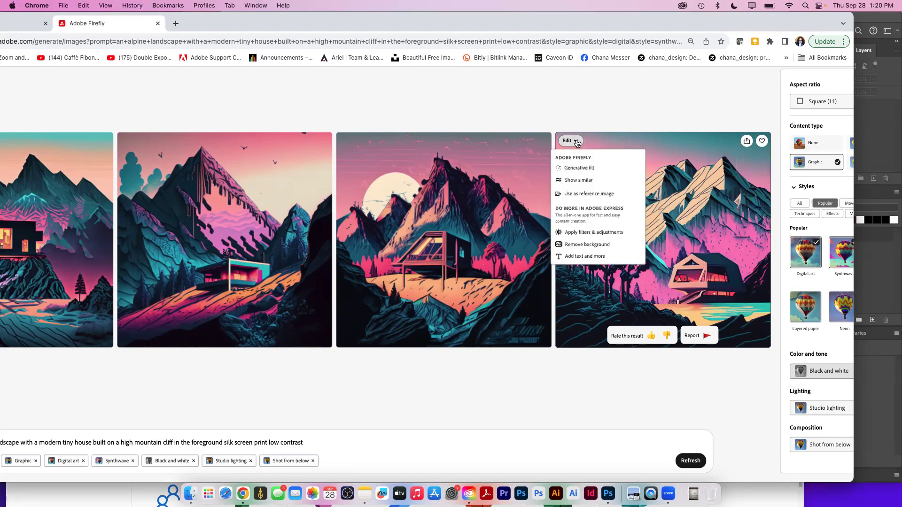
{"action": "left_click", "coordinate": [587, 195]}
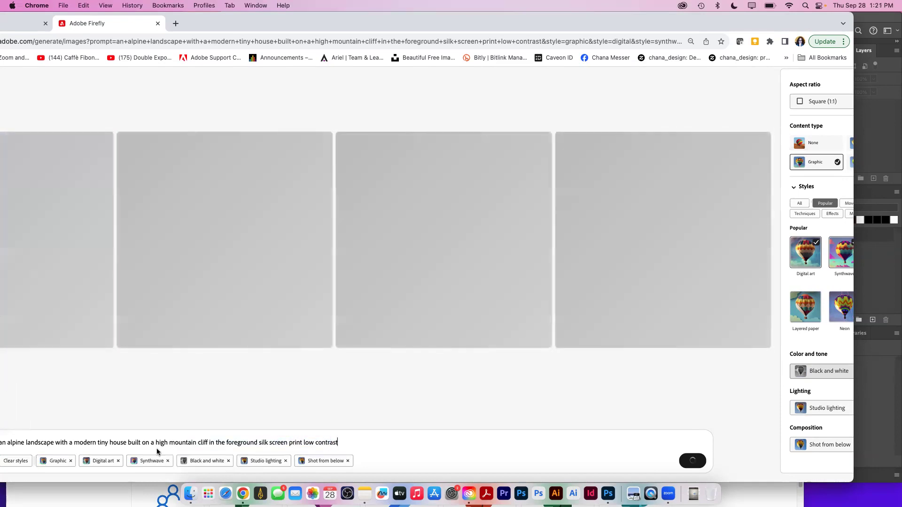
Replace the prompt with 'Fuzzy dog with a huge hat and hgolding baloon'
{"action": "left_click_drag", "start_coordinate": [339, 442], "coordinate": [2, 437]}
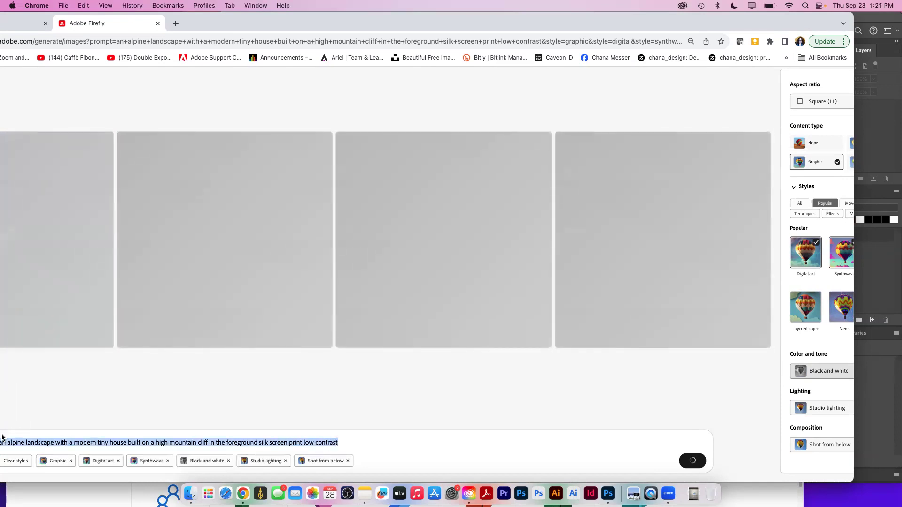
{"action": "key", "text": "BackSpace"}
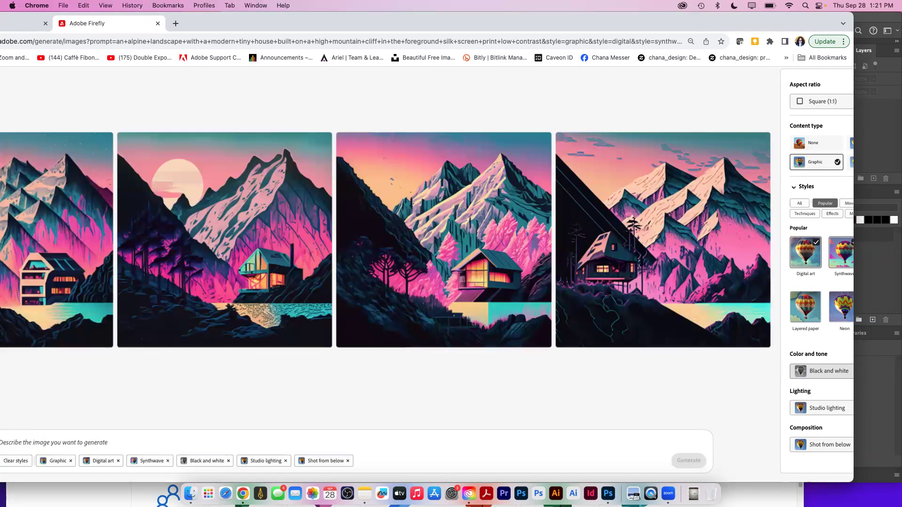
{"action": "type", "text": "F"}
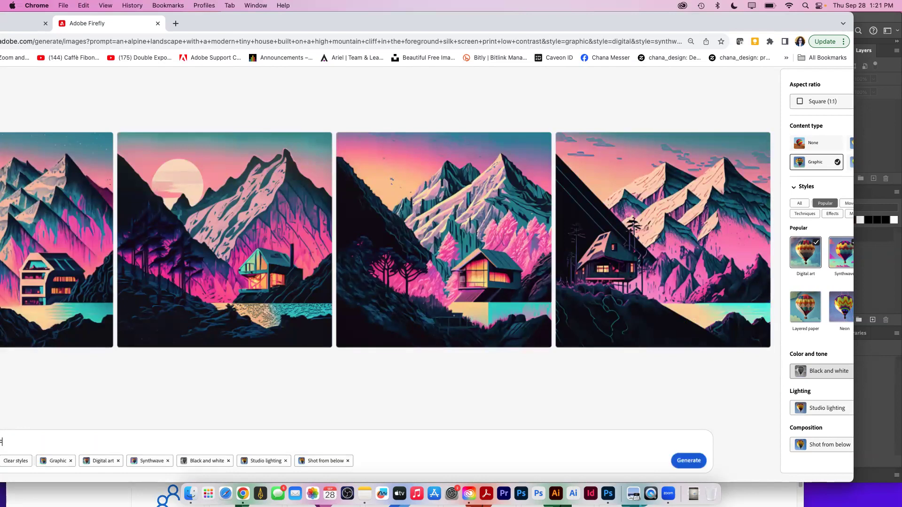
{"action": "type", "text": "uzzy"}
{"action": "left_click_drag", "start_coordinate": [196, 24], "coordinate": [313, 19]}
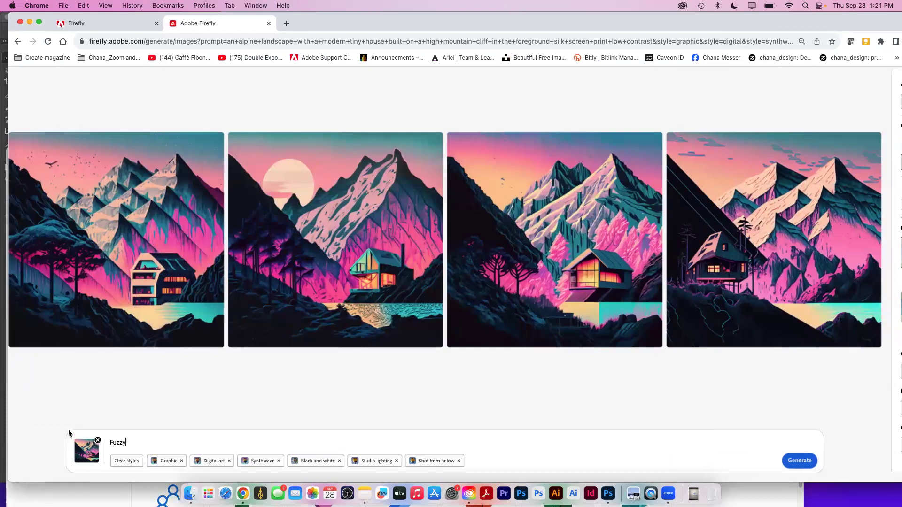
{"action": "left_click_drag", "start_coordinate": [133, 441], "coordinate": [108, 440]}
{"action": "type", "text": "Fuzzy"}
{"action": "type", "text": "dog with a huge  hat and hgolding  baloon"}
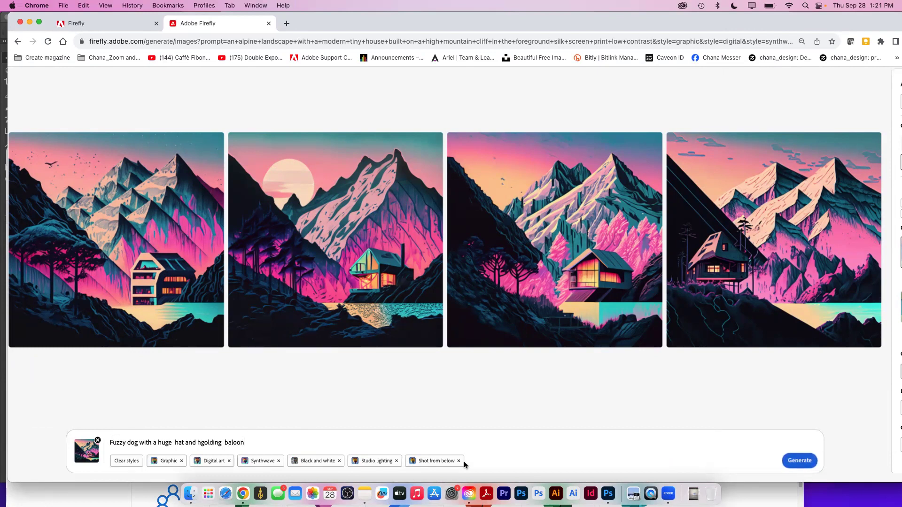
Generate the fuzzy dog images, then remove Digital art, Black and white, Shot from below, Synthwave
{"action": "left_click", "coordinate": [802, 461]}
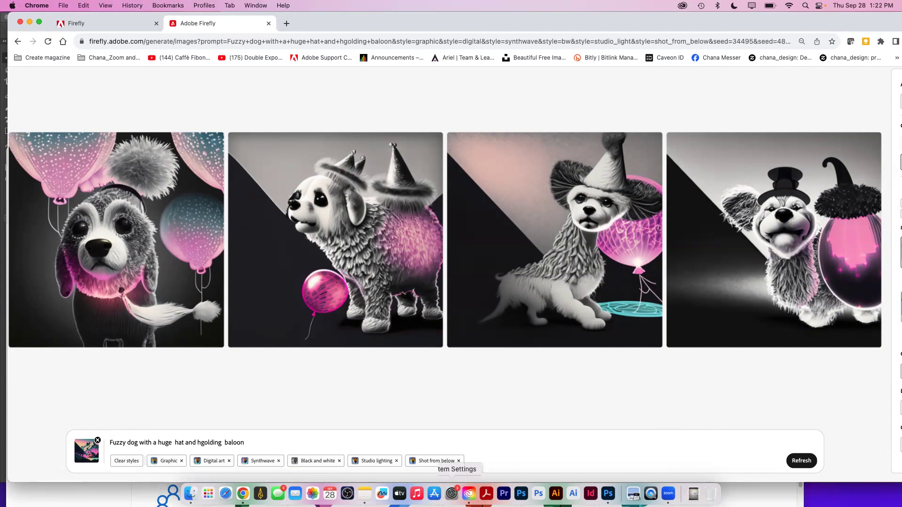
{"action": "left_click", "coordinate": [230, 461]}
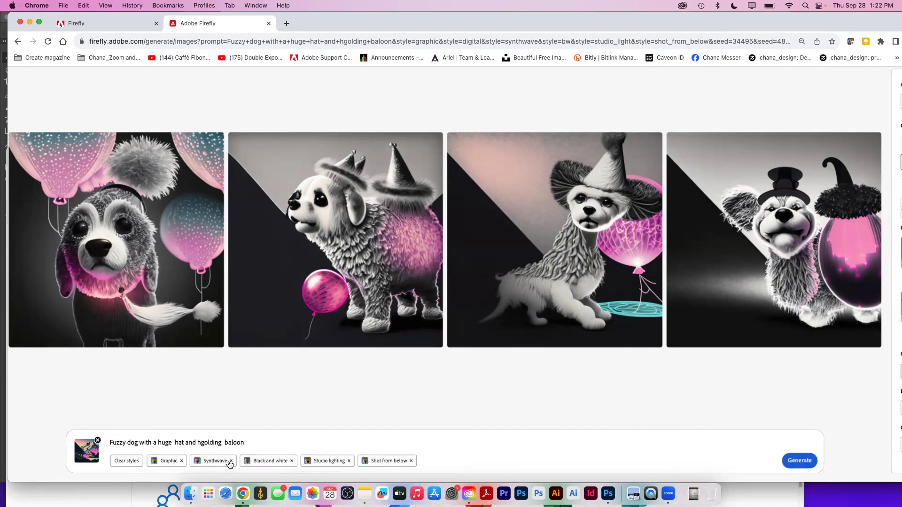
{"action": "left_click", "coordinate": [291, 461]}
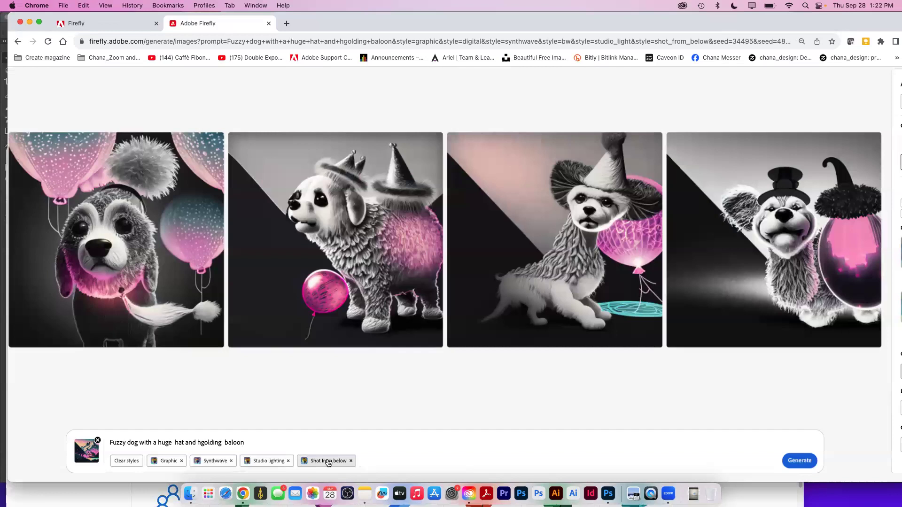
{"action": "left_click", "coordinate": [350, 461]}
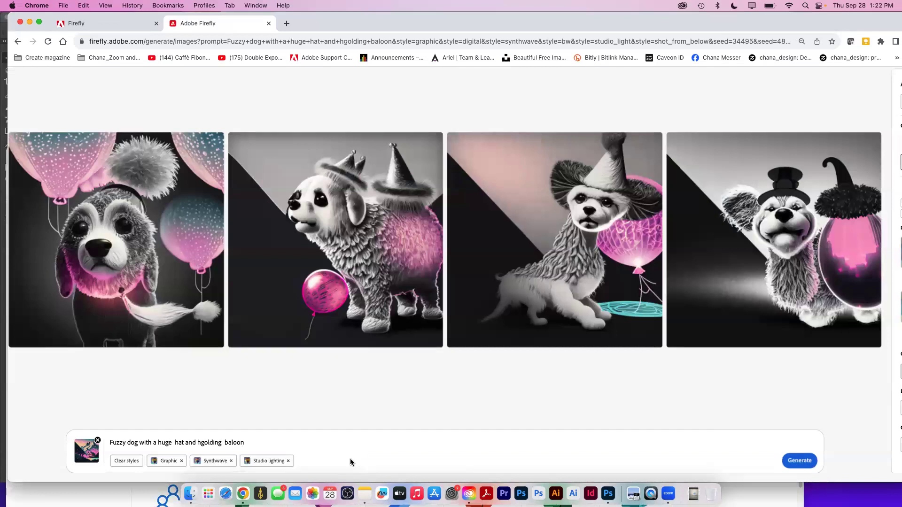
{"action": "left_click", "coordinate": [230, 461]}
{"action": "left_click_drag", "start_coordinate": [600, 23], "coordinate": [463, 19]}
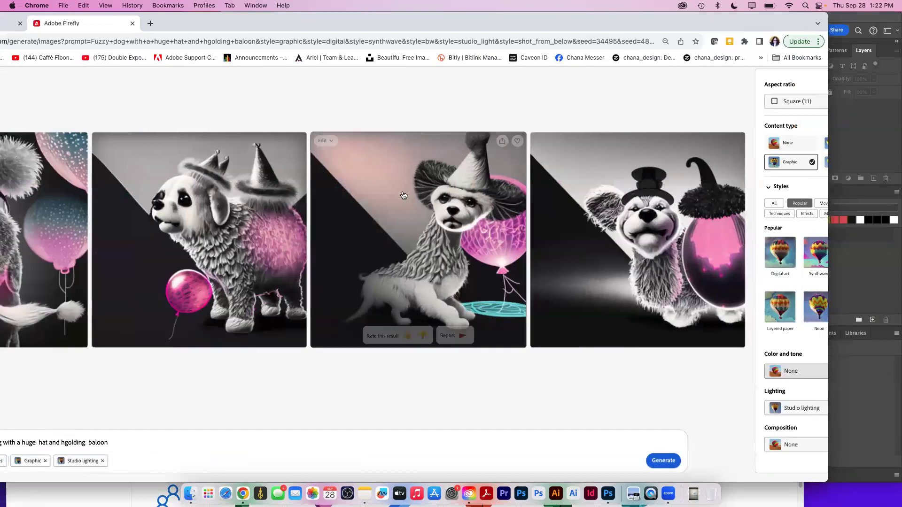
View the second fuzzy dog image enlarged, then add the Layered paper style to the prompt
{"action": "left_click", "coordinate": [235, 212]}
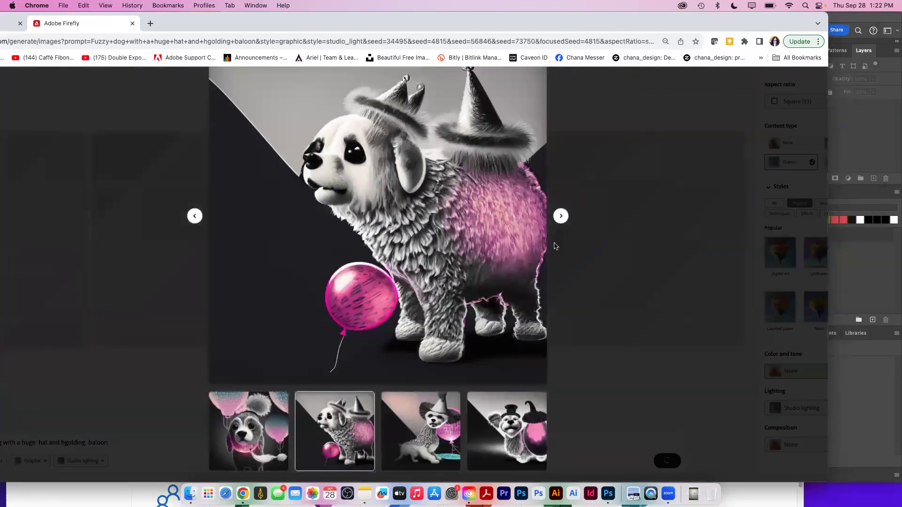
{"action": "left_click_drag", "start_coordinate": [706, 24], "coordinate": [612, 20]}
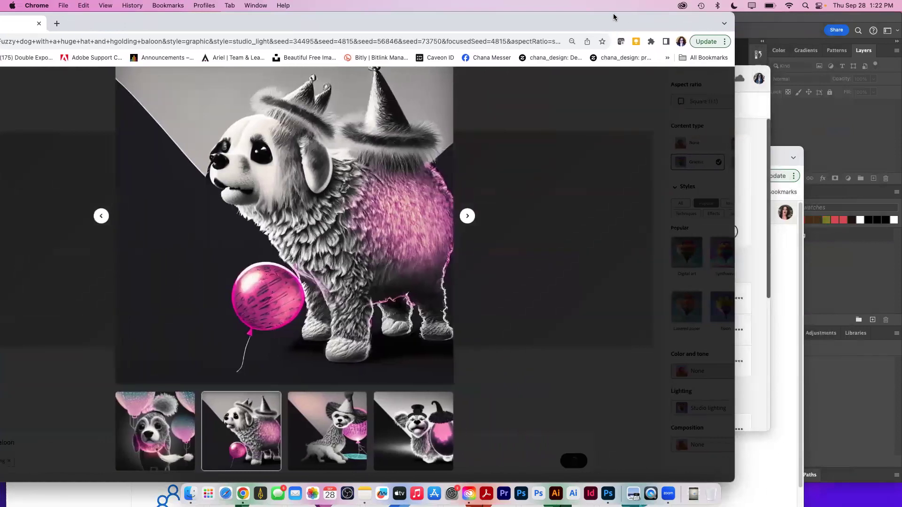
{"action": "left_click", "coordinate": [688, 256]}
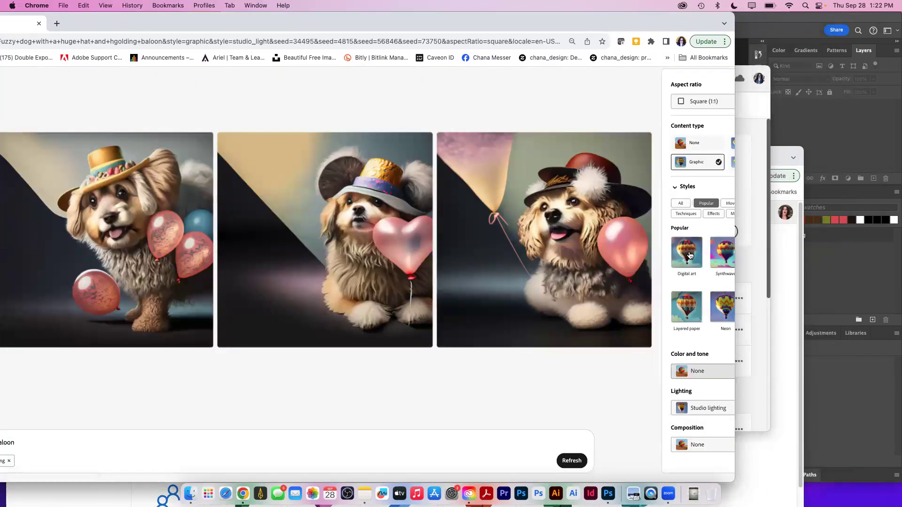
{"action": "left_click", "coordinate": [689, 319]}
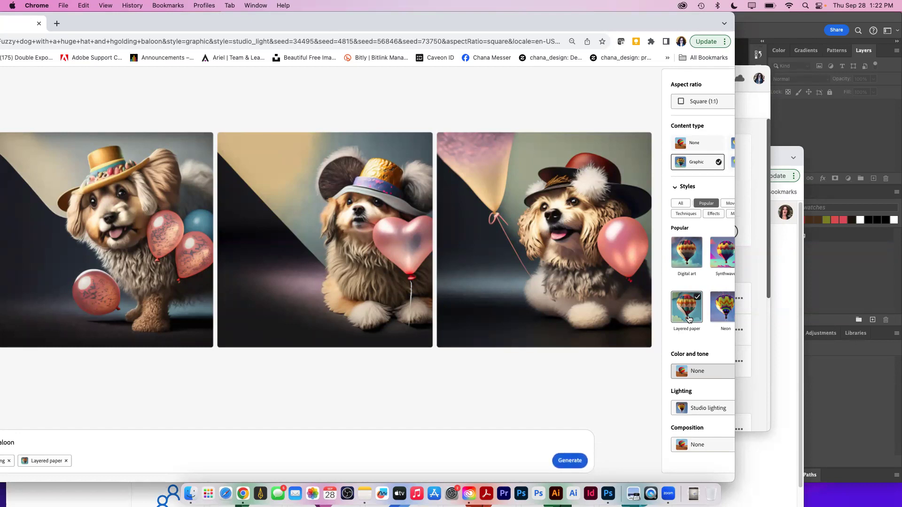
{"action": "left_click_drag", "start_coordinate": [257, 27], "coordinate": [491, 35]}
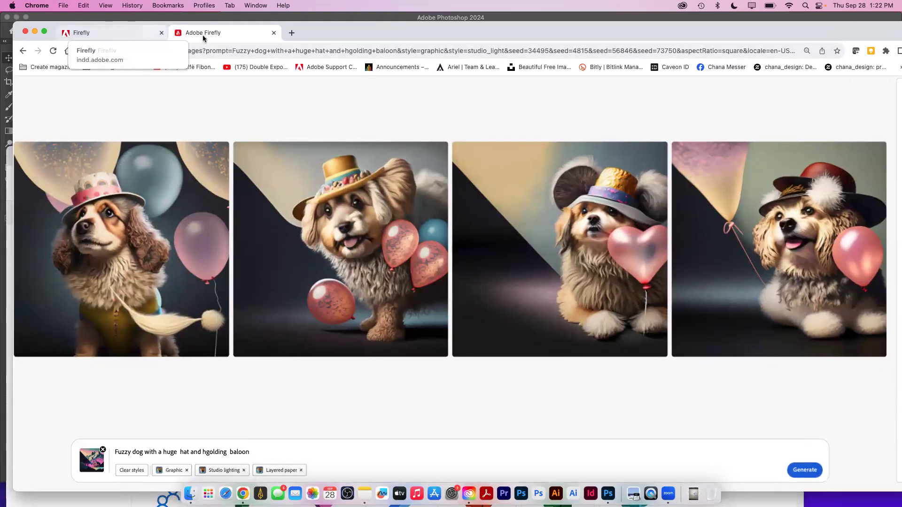
Close the extra Firefly tab and go back three pages to the alpine tiny-house results
{"action": "left_click", "coordinate": [161, 32]}
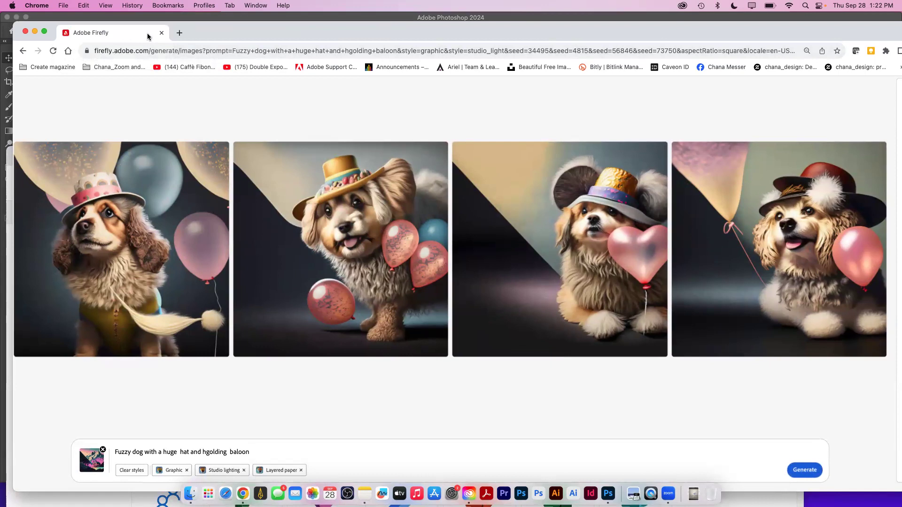
{"action": "left_click", "coordinate": [22, 52]}
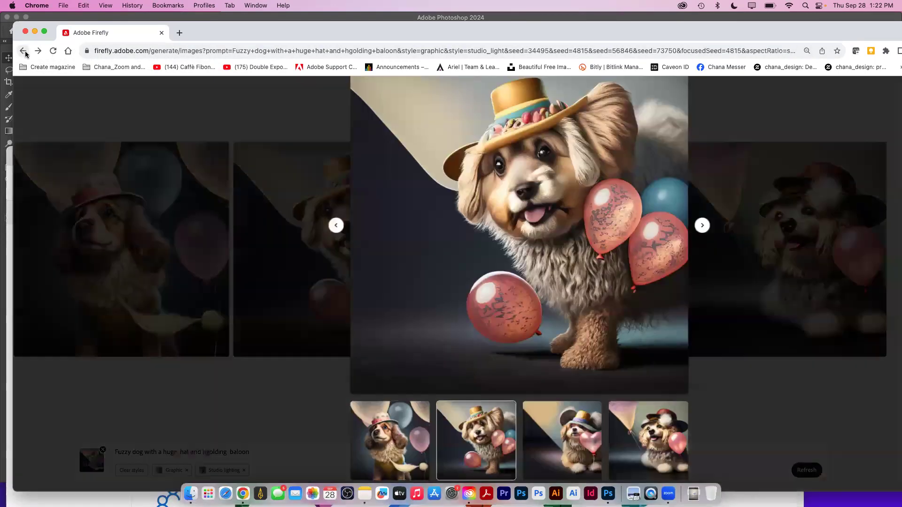
{"action": "left_click", "coordinate": [23, 51]}
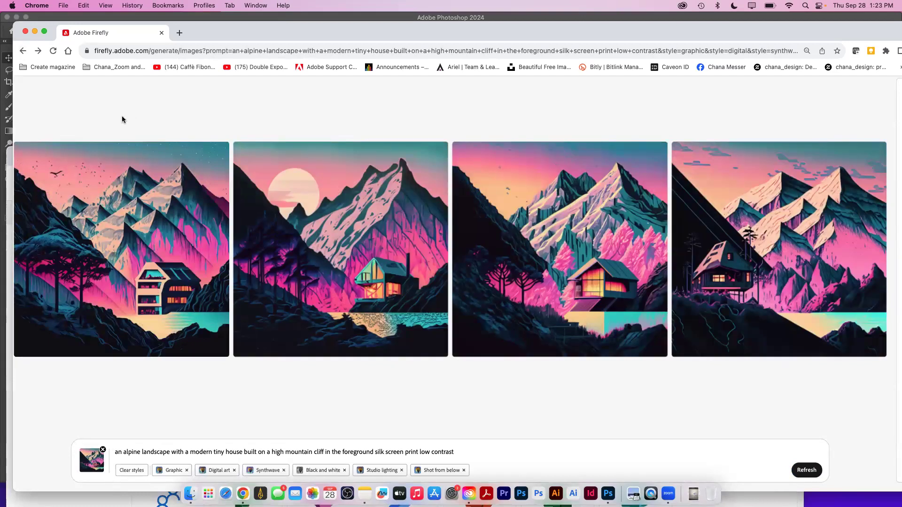
{"action": "left_click", "coordinate": [22, 51]}
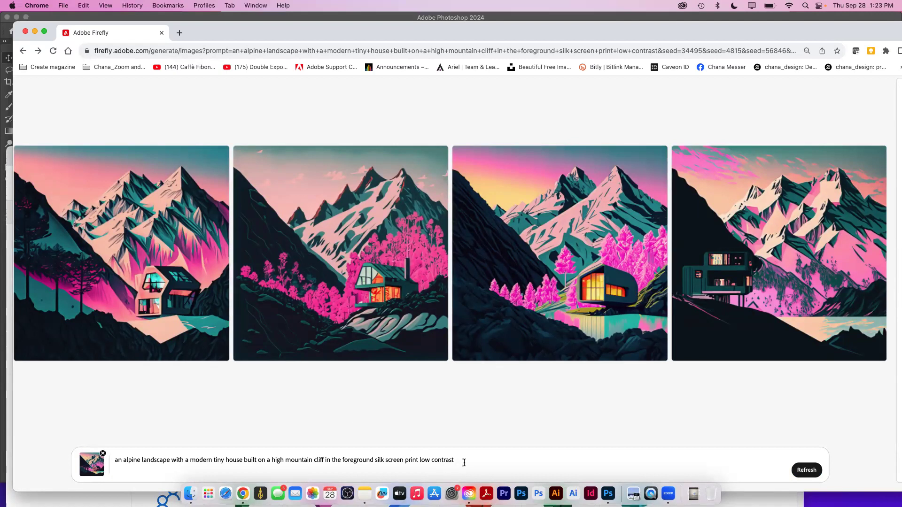
Replace the prompt with 'Summer time in Los Angeles on the beach', generate, and remove the reference image
{"action": "key", "text": "super+a"}
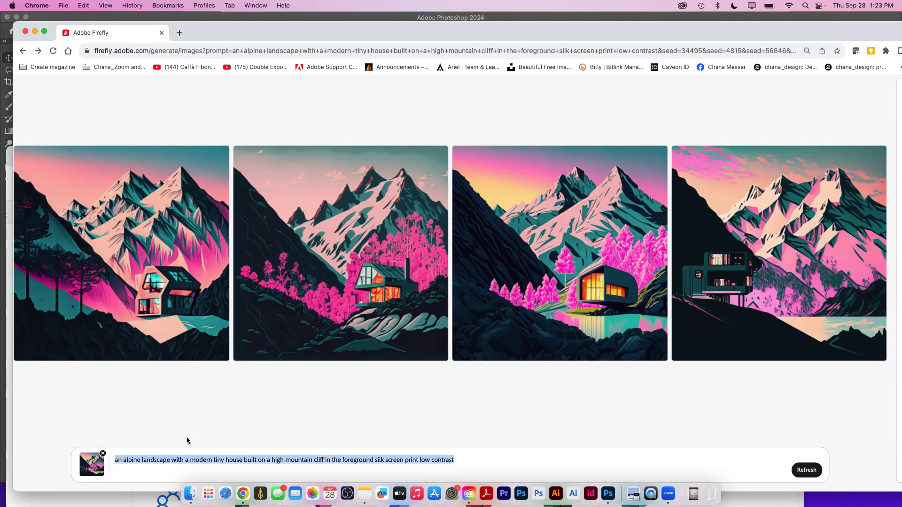
{"action": "type", "text": "Sum"}
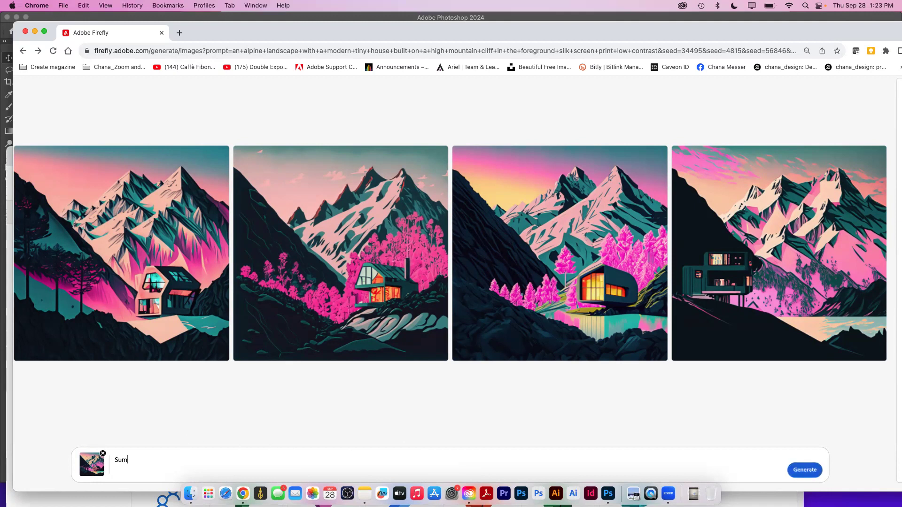
{"action": "type", "text": "mer rtist"}
{"action": "key", "text": "BackSpace"}
{"action": "key", "text": "BackSpace"}
{"action": "key", "text": "BackSpace"}
{"action": "key", "text": "BackSpace"}
{"action": "key", "text": "BackSpace"}
{"action": "type", "text": "time"}
{"action": "type", "text": "in Los Angeles on the beach"}
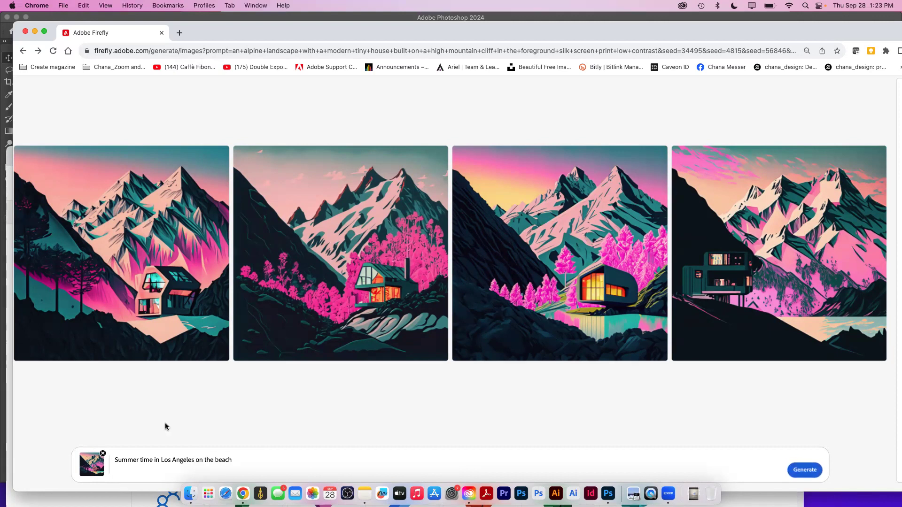
{"action": "key", "text": "Return"}
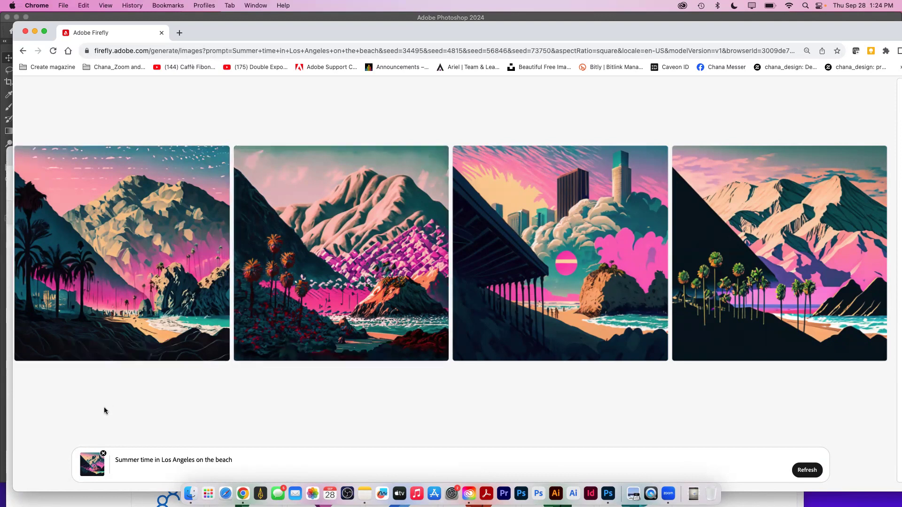
{"action": "left_click", "coordinate": [104, 455]}
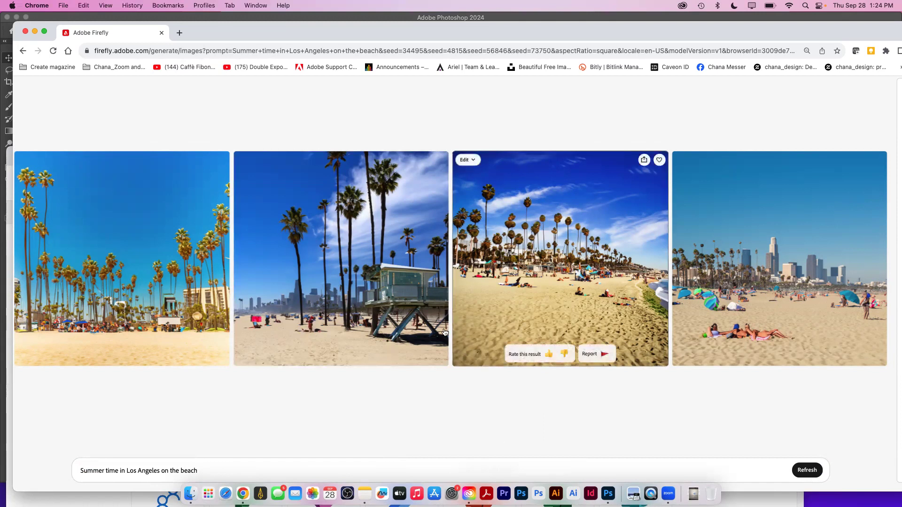
{"action": "left_click", "coordinate": [209, 470]}
Append 'and kids playing with a ball' to the beach prompt and generate
{"action": "type", "text": "and ki"}
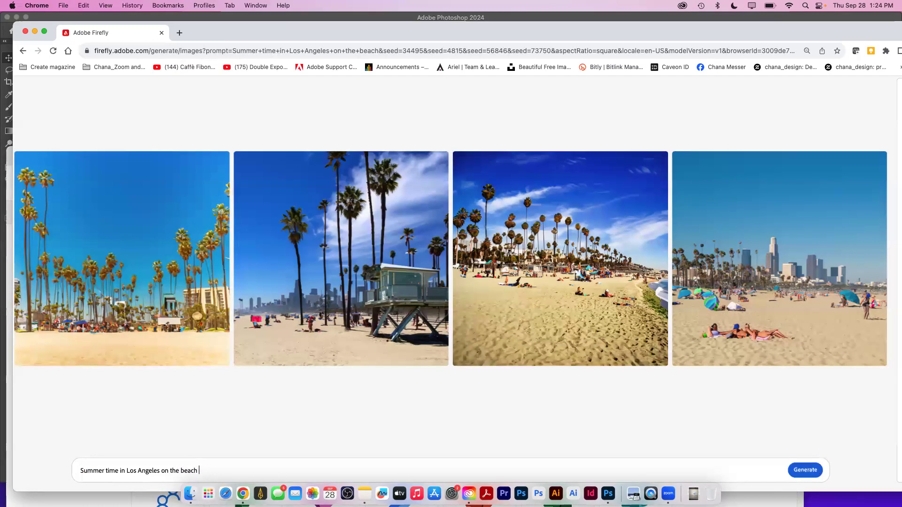
{"action": "type", "text": "ds playi"}
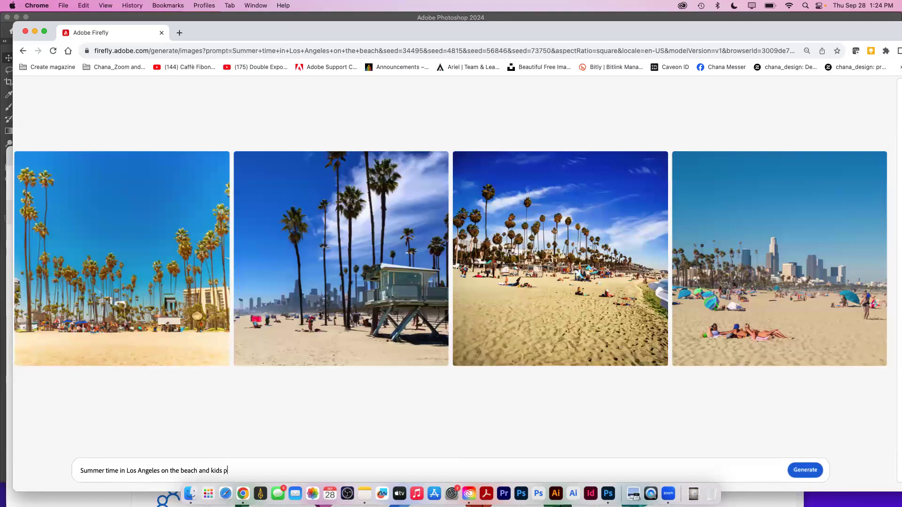
{"action": "type", "text": "ng with a ball"}
{"action": "left_click", "coordinate": [805, 473]}
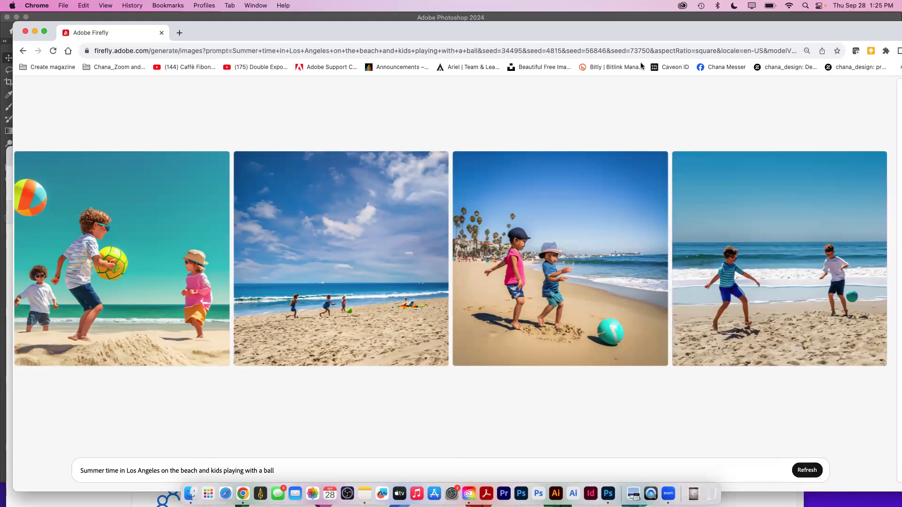
Apply Vibrant color, Dramatic lighting and the Layered paper style, then regenerate the beach-kids images
{"action": "left_click_drag", "start_coordinate": [594, 30], "coordinate": [412, 17]}
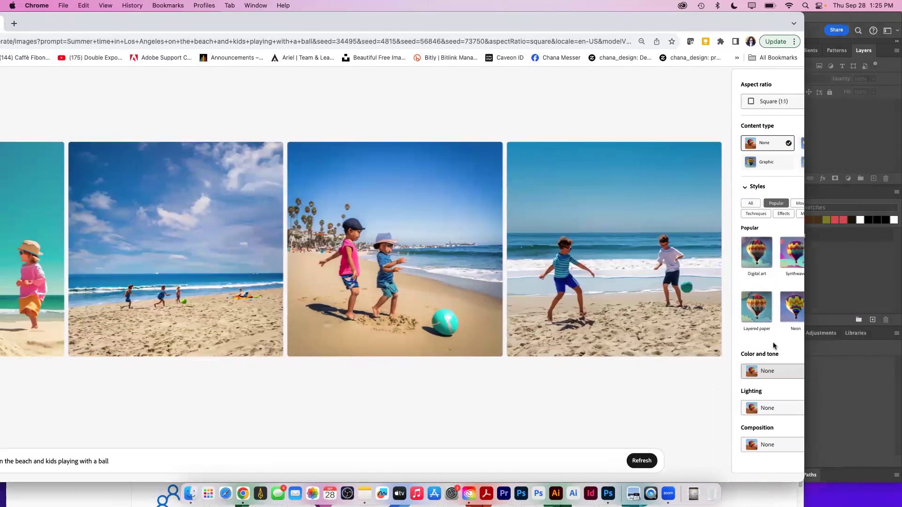
{"action": "key", "text": "super+minus"}
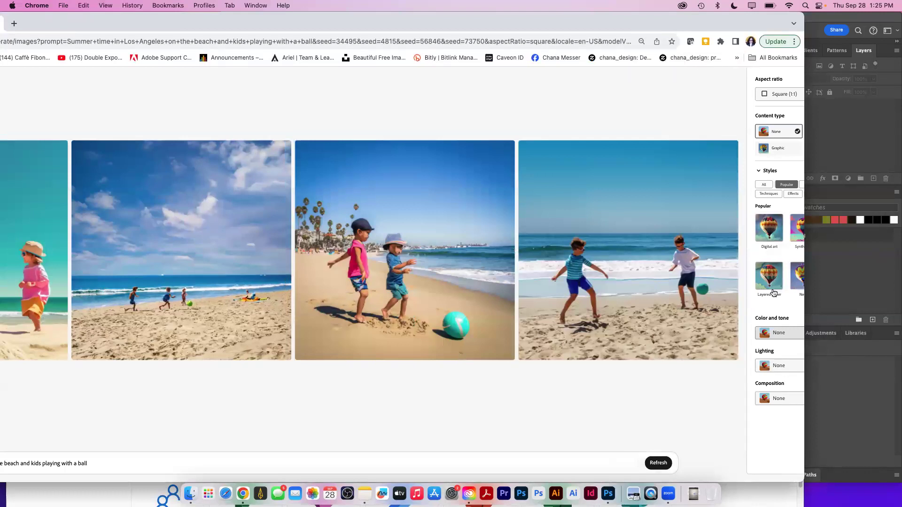
{"action": "left_click", "coordinate": [772, 333]}
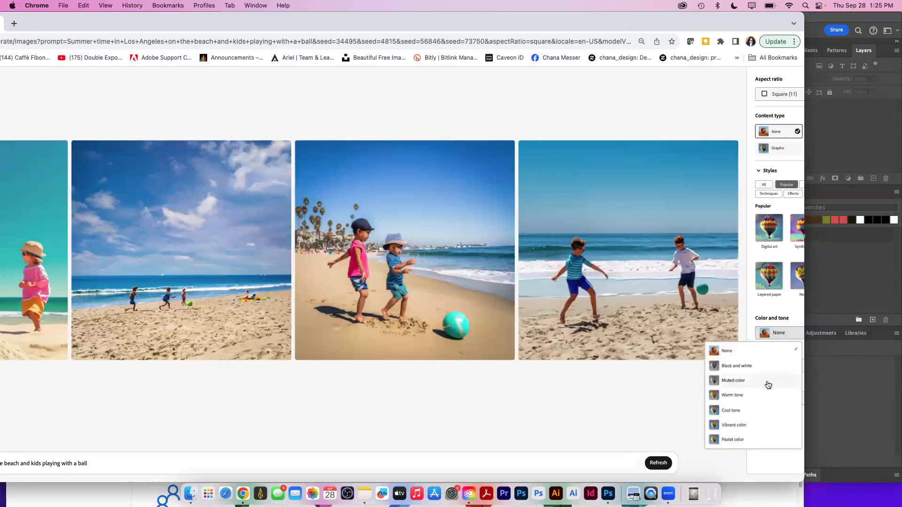
{"action": "left_click", "coordinate": [746, 426]}
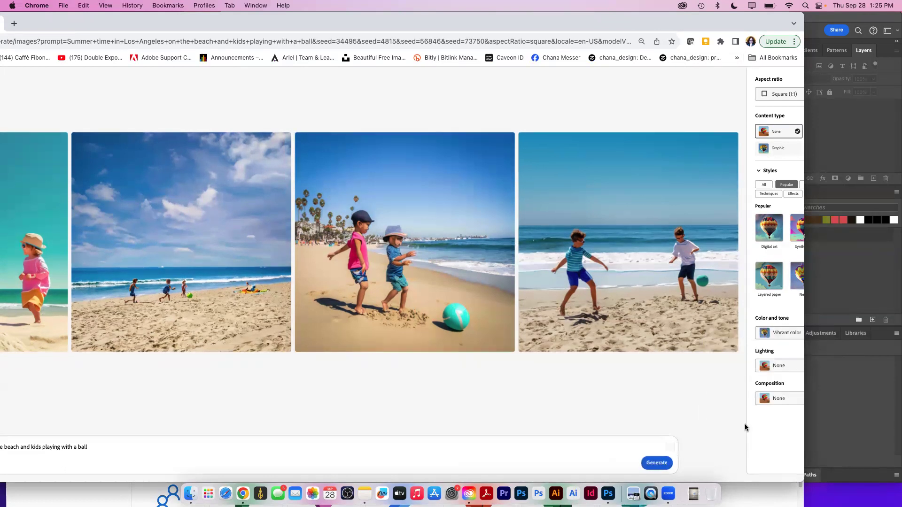
{"action": "left_click", "coordinate": [773, 366]}
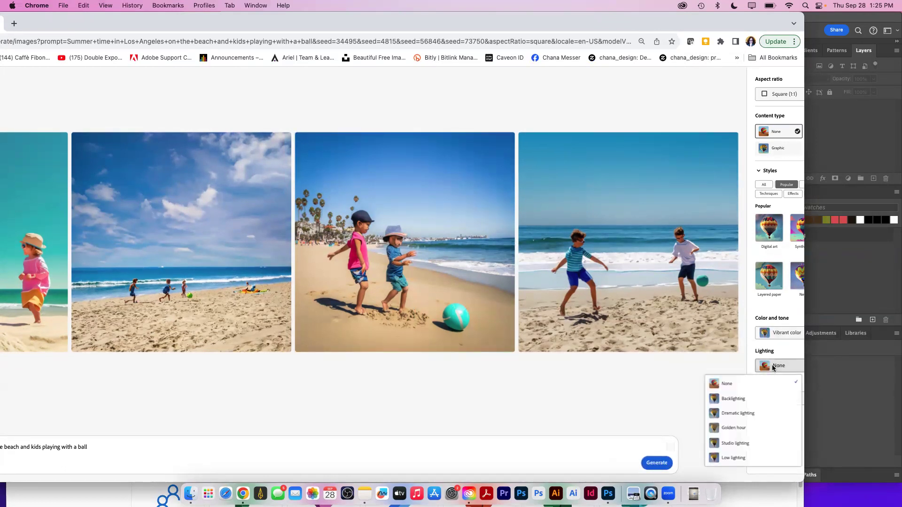
{"action": "left_click", "coordinate": [733, 415]}
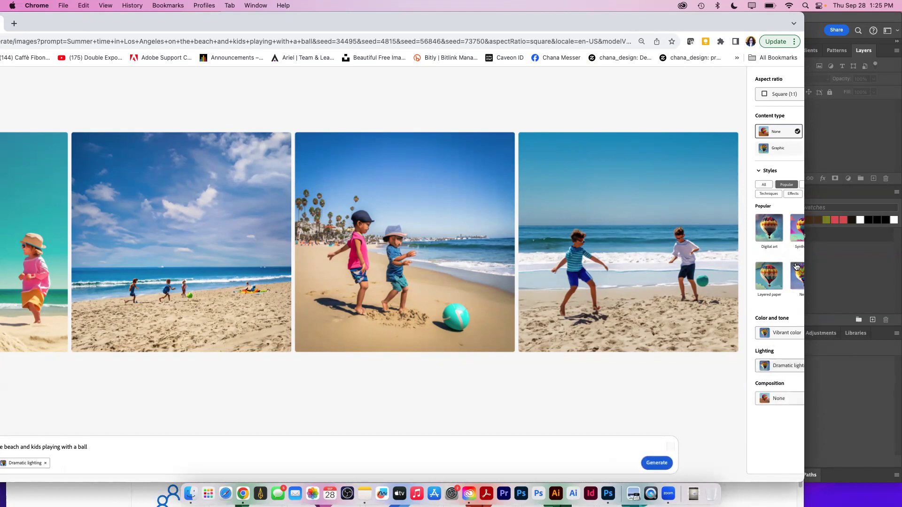
{"action": "left_click", "coordinate": [766, 280]}
{"action": "left_click", "coordinate": [657, 463]}
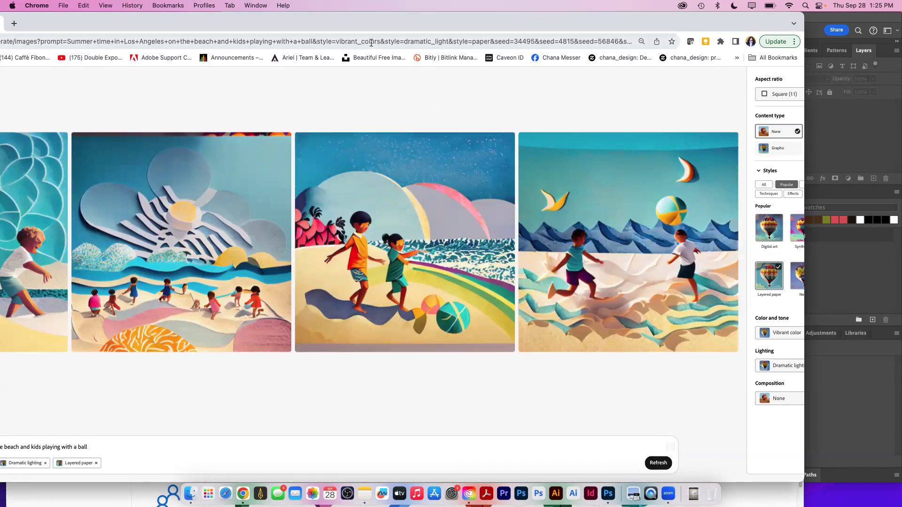
Replace the Layered paper style with Neon and regenerate the beach-kids images
{"action": "left_click_drag", "start_coordinate": [266, 25], "coordinate": [335, 5]}
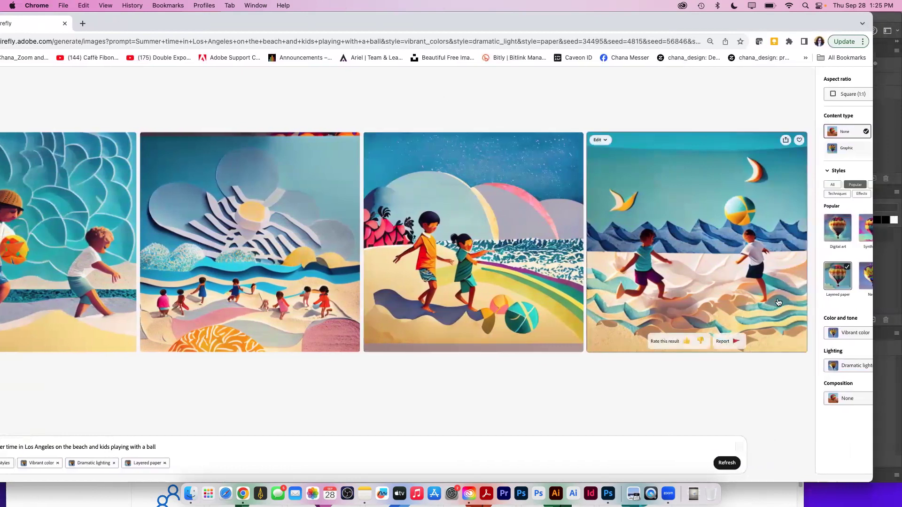
{"action": "left_click", "coordinate": [165, 463]}
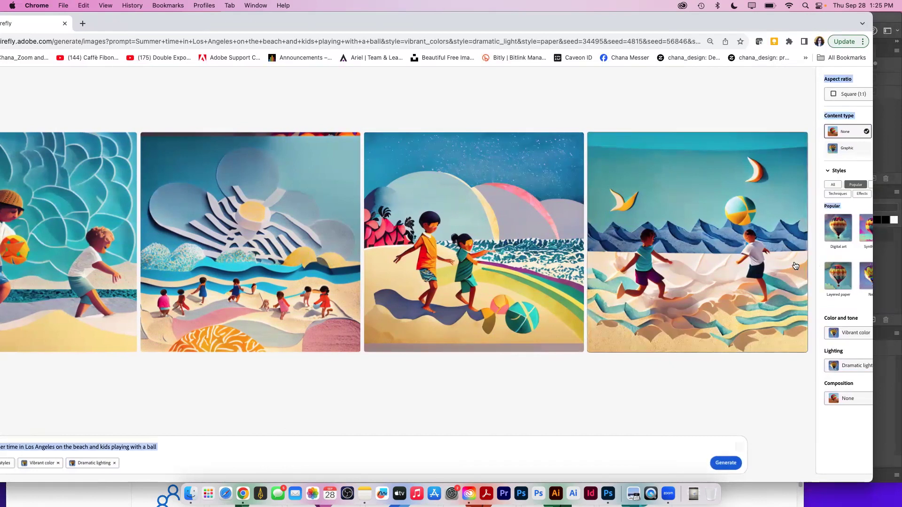
{"action": "left_click_drag", "start_coordinate": [817, 264], "coordinate": [864, 277]}
{"action": "left_click", "coordinate": [866, 277]}
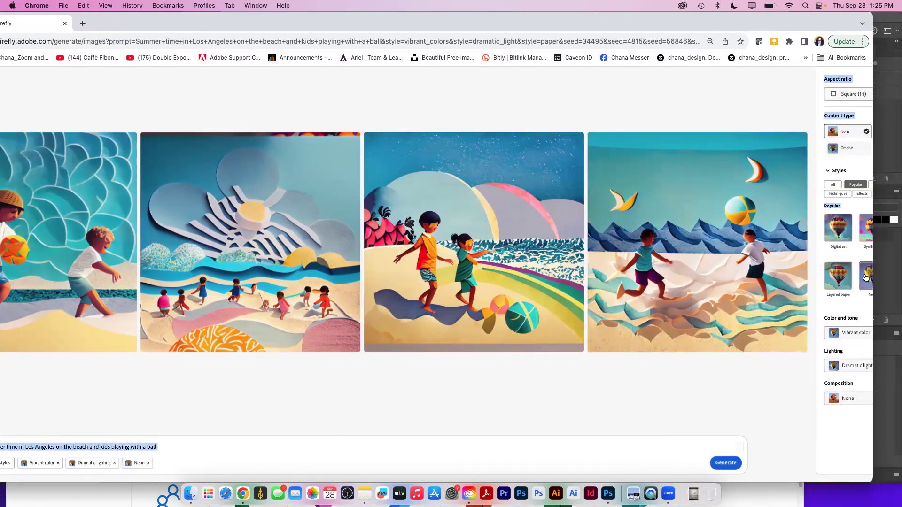
{"action": "left_click", "coordinate": [865, 277]}
{"action": "left_click", "coordinate": [866, 277]}
{"action": "left_click", "coordinate": [723, 463]}
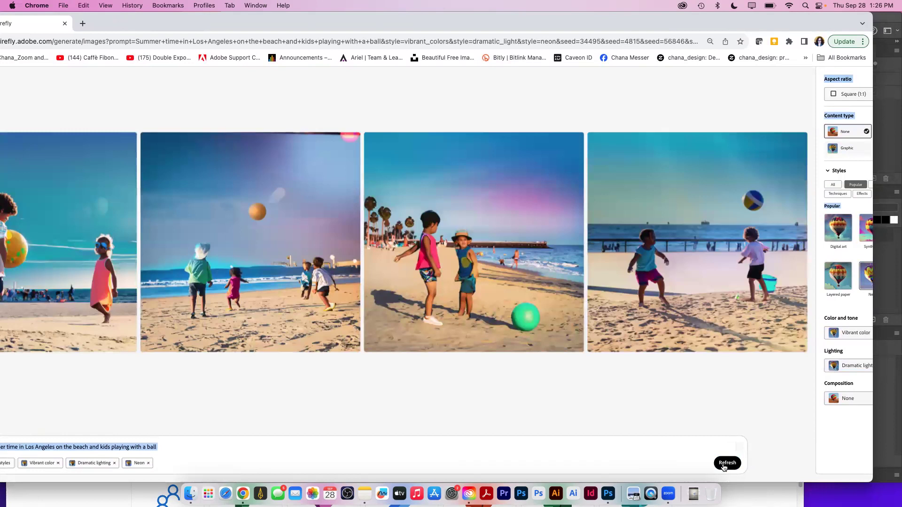
Generate more images similar to the fourth beach-kids picture with Show similar
{"action": "mouse_move", "coordinate": [615, 202]}
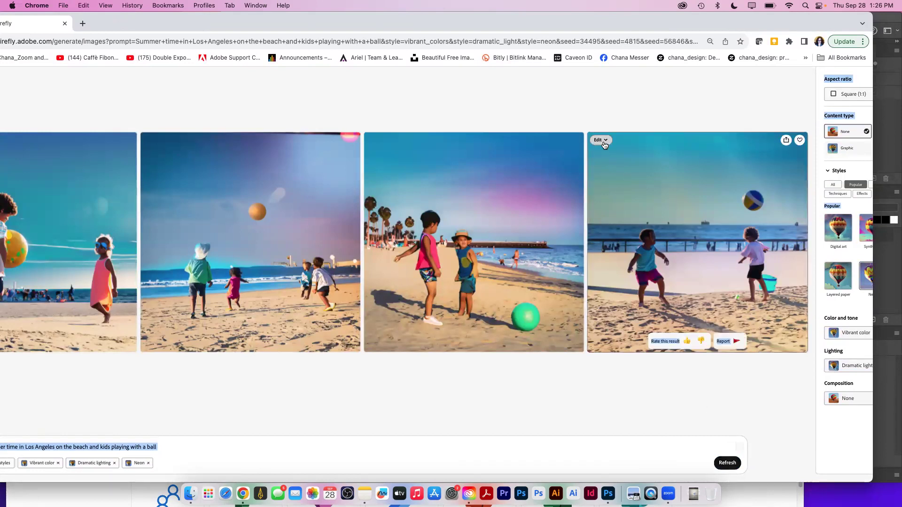
{"action": "left_click", "coordinate": [604, 142]}
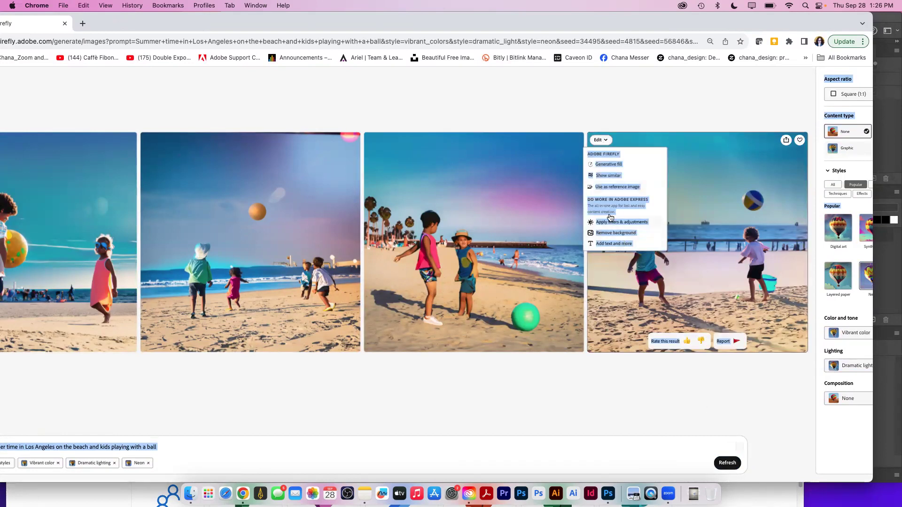
{"action": "left_click", "coordinate": [604, 178]}
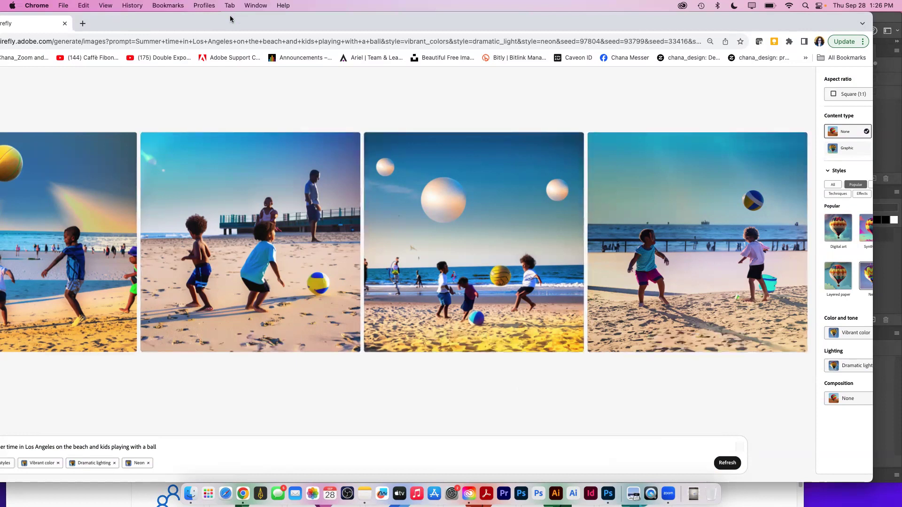
Launch Adobe Firefly from the Creative Cloud app and widen the Chrome window to the screen edge
{"action": "left_click", "coordinate": [681, 6]}
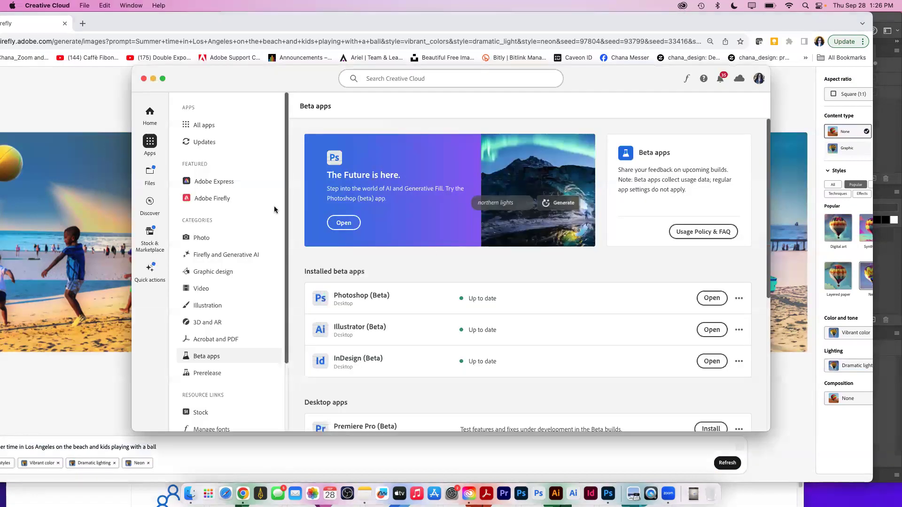
{"action": "left_click", "coordinate": [218, 198]}
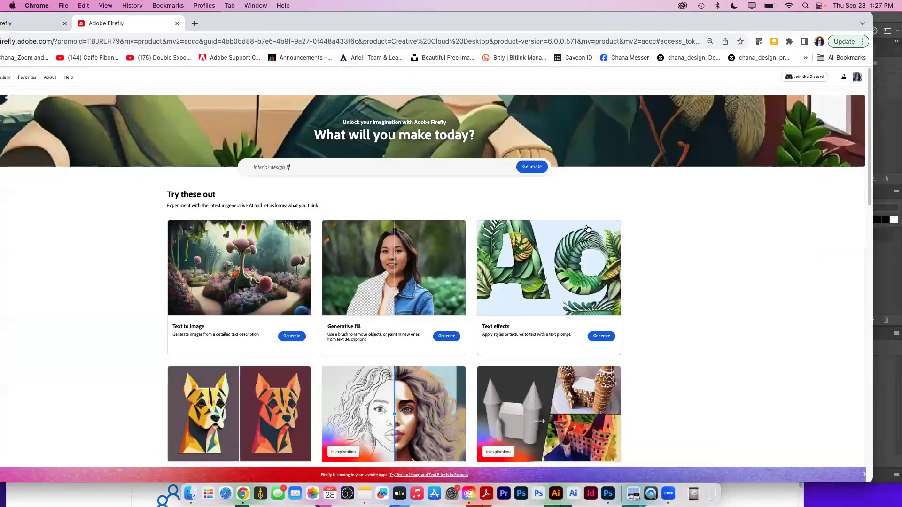
{"action": "left_click_drag", "start_coordinate": [869, 477], "coordinate": [898, 479]}
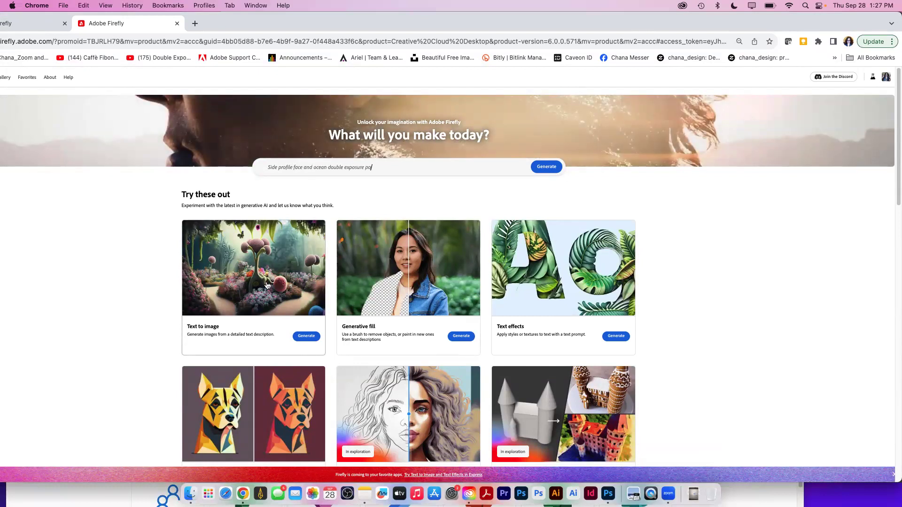
Start a Generative fill project and pick the underwater fish sample from the gallery
{"action": "left_click", "coordinate": [450, 266]}
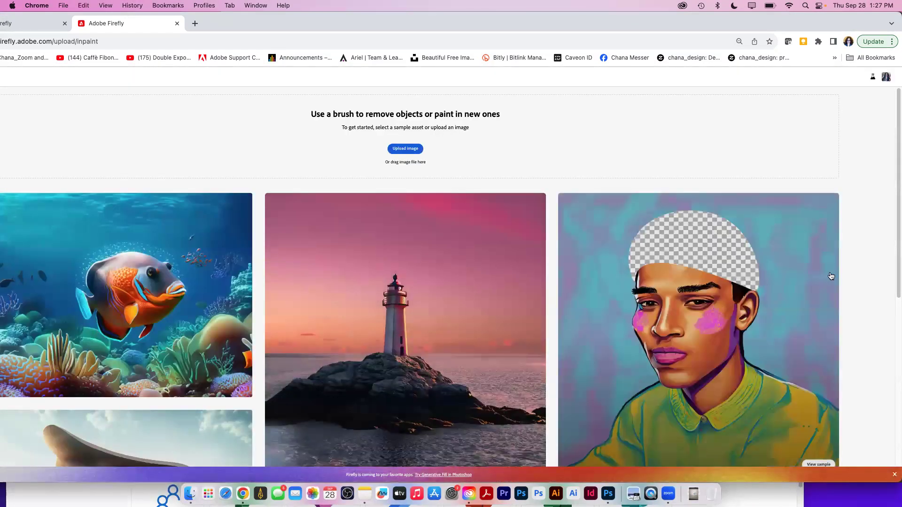
{"action": "scroll", "coordinate": [896, 253], "scroll_direction": "down", "scroll_amount": 2}
{"action": "left_click_drag", "start_coordinate": [895, 252], "coordinate": [895, 392]}
{"action": "left_click_drag", "start_coordinate": [895, 441], "coordinate": [843, 314]}
{"action": "scroll", "coordinate": [819, 253], "scroll_direction": "up", "scroll_amount": 3}
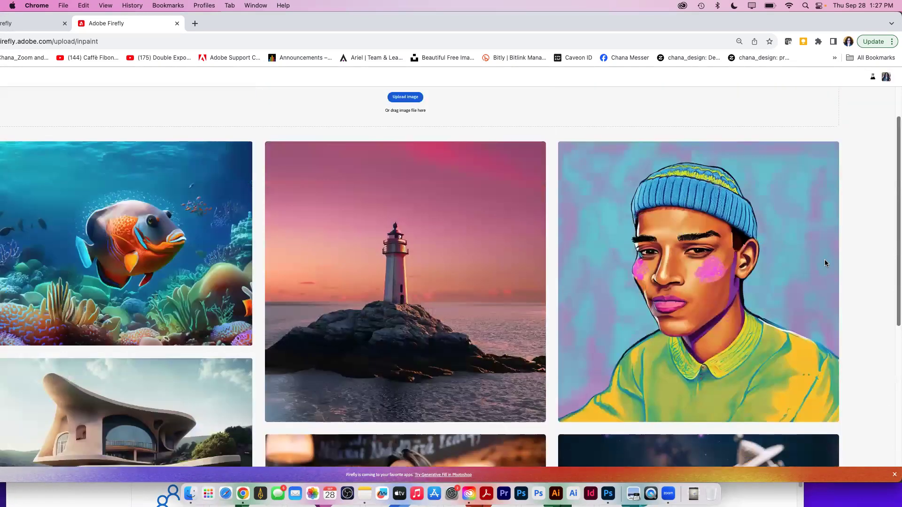
{"action": "scroll", "coordinate": [826, 267], "scroll_direction": "down", "scroll_amount": 1}
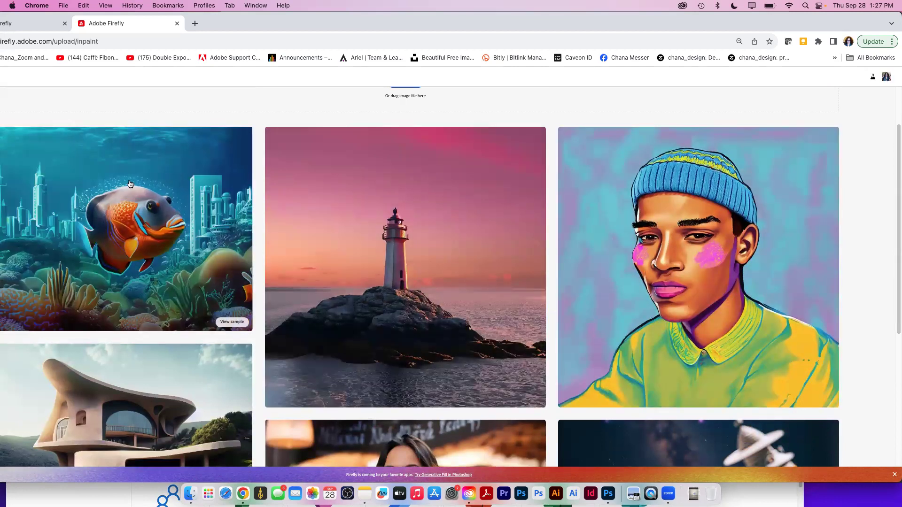
{"action": "left_click", "coordinate": [132, 185]}
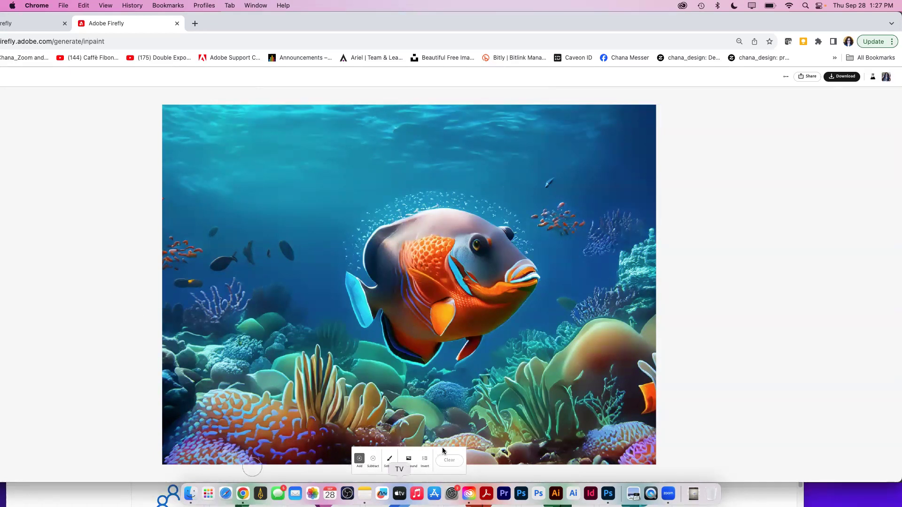
Brush a mask over the upper-left water, extend it rightward, and generate fill with an empty prompt
{"action": "left_click_drag", "start_coordinate": [441, 449], "coordinate": [394, 471]}
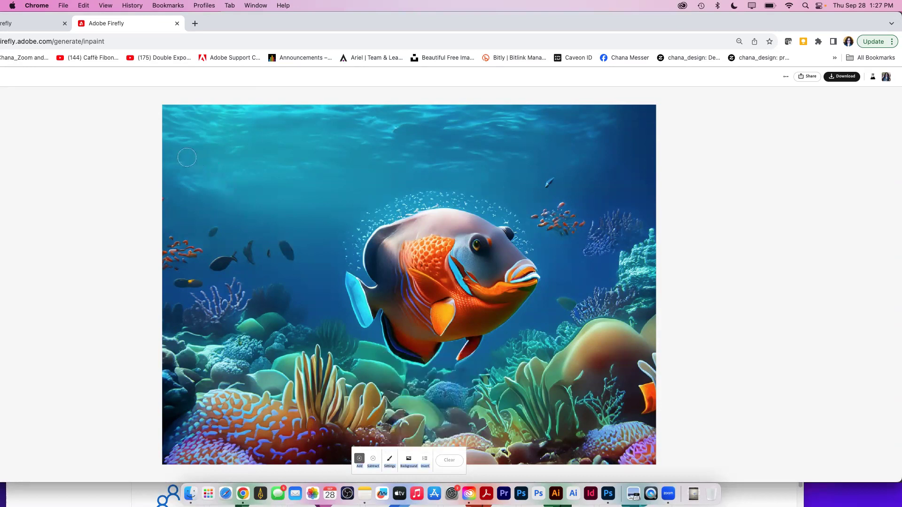
{"action": "mouse_move", "coordinate": [175, 152]}
{"action": "left_mouse_down"}
{"action": "mouse_move", "coordinate": [211, 148]}
{"action": "mouse_move", "coordinate": [332, 207]}
{"action": "mouse_move", "coordinate": [304, 215]}
{"action": "mouse_move", "coordinate": [242, 199]}
{"action": "mouse_move", "coordinate": [182, 212]}
{"action": "mouse_move", "coordinate": [167, 200]}
{"action": "mouse_move", "coordinate": [165, 159]}
{"action": "mouse_move", "coordinate": [289, 189]}
{"action": "mouse_move", "coordinate": [316, 205]}
{"action": "mouse_move", "coordinate": [233, 195]}
{"action": "mouse_move", "coordinate": [197, 212]}
{"action": "mouse_move", "coordinate": [164, 182]}
{"action": "mouse_move", "coordinate": [188, 163]}
{"action": "mouse_move", "coordinate": [179, 198]}
{"action": "mouse_move", "coordinate": [190, 201]}
{"action": "mouse_move", "coordinate": [177, 174]}
{"action": "mouse_move", "coordinate": [188, 168]}
{"action": "mouse_move", "coordinate": [235, 192]}
{"action": "mouse_move", "coordinate": [208, 156]}
{"action": "mouse_move", "coordinate": [320, 213]}
{"action": "mouse_move", "coordinate": [165, 212]}
{"action": "left_mouse_up"}
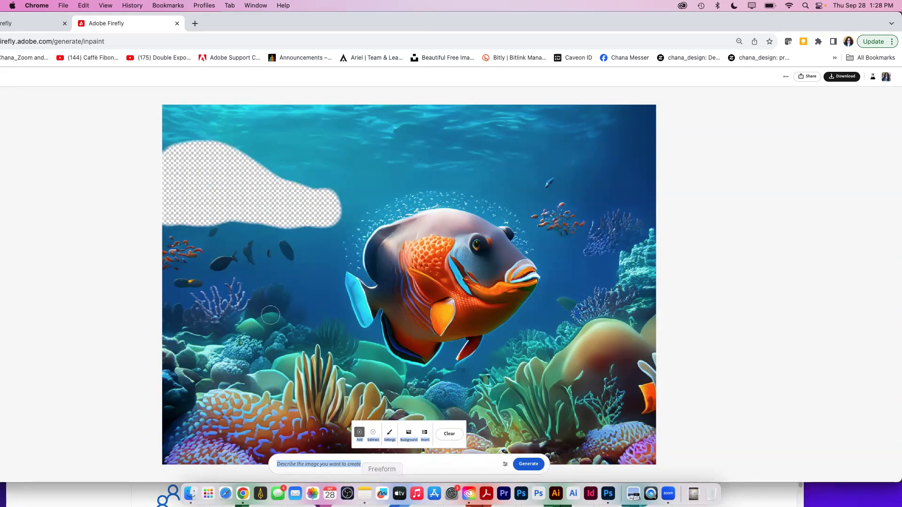
{"action": "mouse_move", "coordinate": [265, 193]}
{"action": "left_mouse_down"}
{"action": "mouse_move", "coordinate": [334, 188]}
{"action": "mouse_move", "coordinate": [341, 209]}
{"action": "mouse_move", "coordinate": [175, 192]}
{"action": "left_mouse_up"}
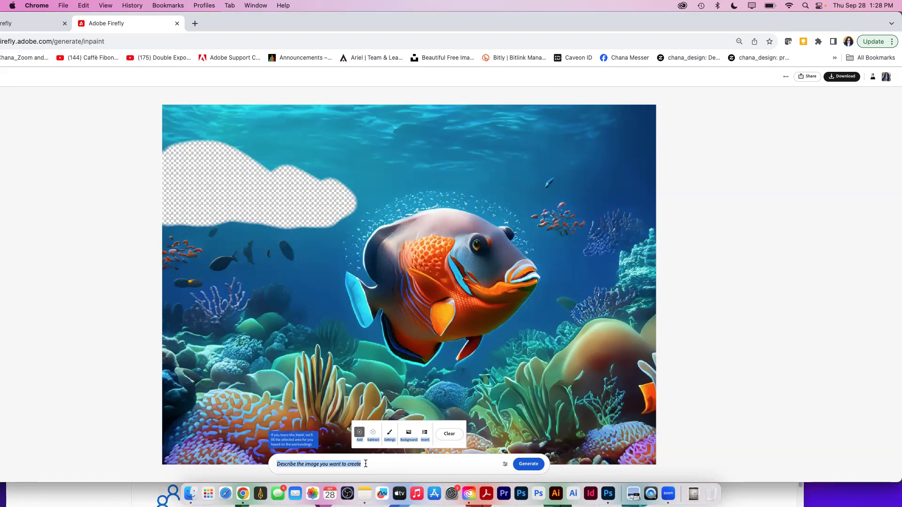
{"action": "left_click_drag", "start_coordinate": [366, 463], "coordinate": [272, 463]}
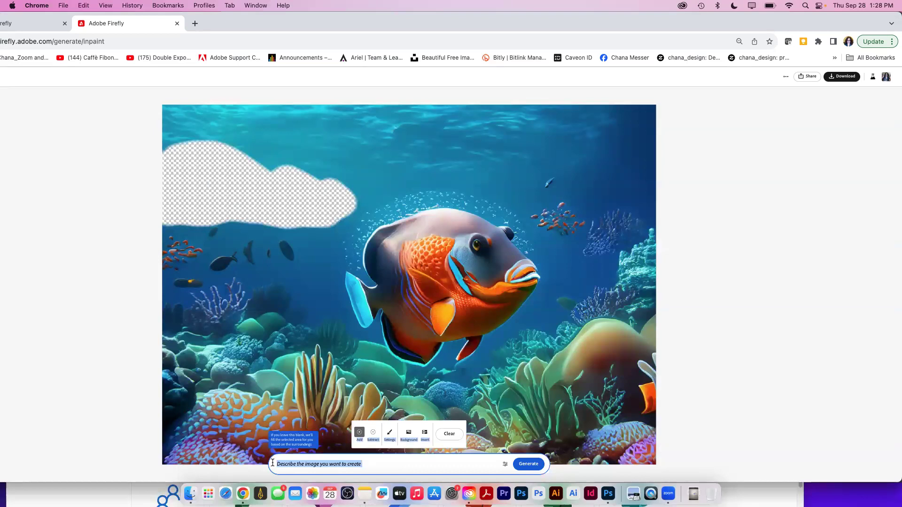
{"action": "left_click", "coordinate": [523, 465]}
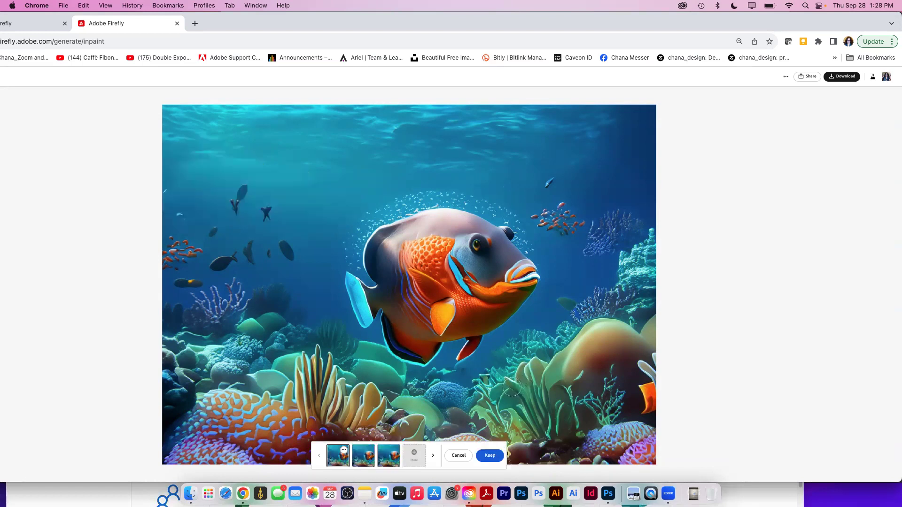
Preview the three fill variations, generate a new set, and keep the third one
{"action": "left_click", "coordinate": [388, 457]}
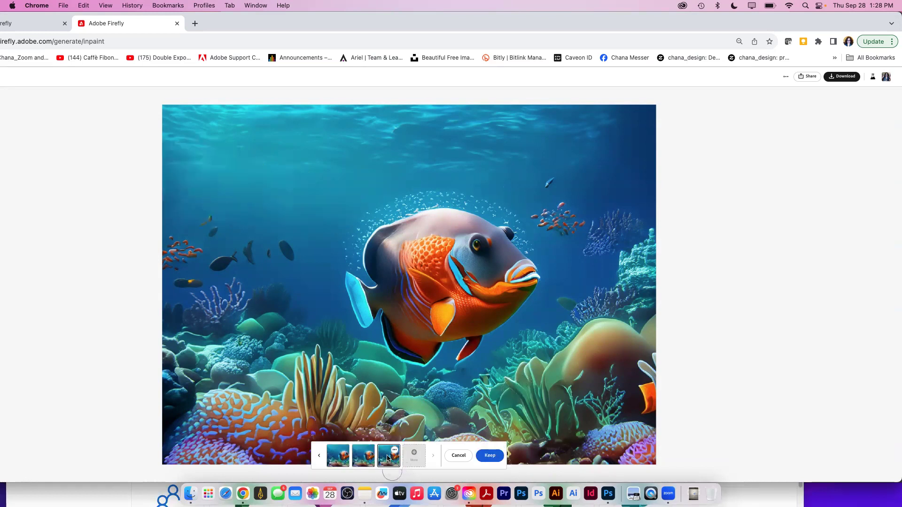
{"action": "left_click", "coordinate": [362, 455]}
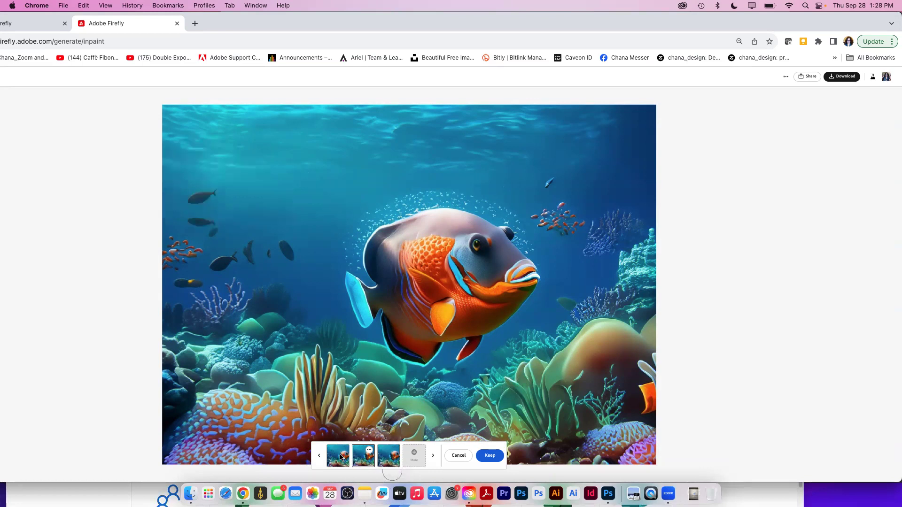
{"action": "left_click", "coordinate": [340, 458]}
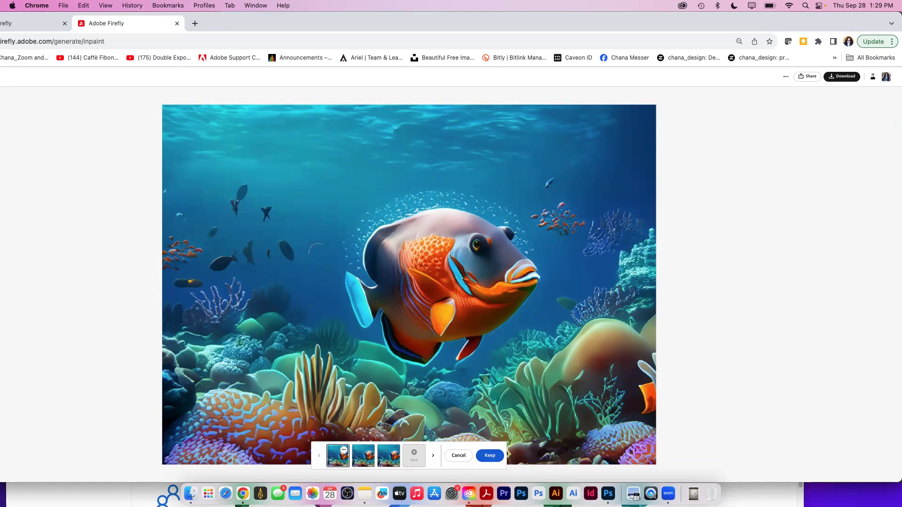
{"action": "left_click", "coordinate": [414, 454]}
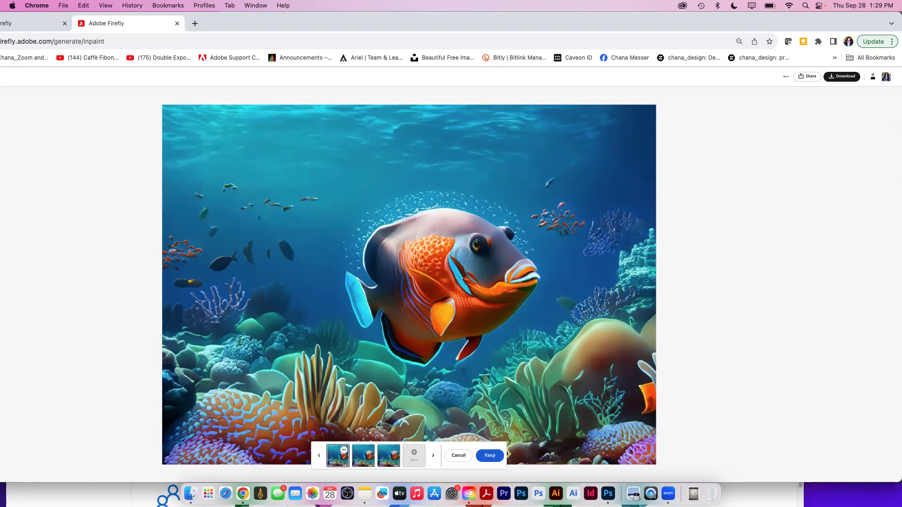
{"action": "left_click", "coordinate": [432, 458]}
{"action": "left_click", "coordinate": [432, 459]}
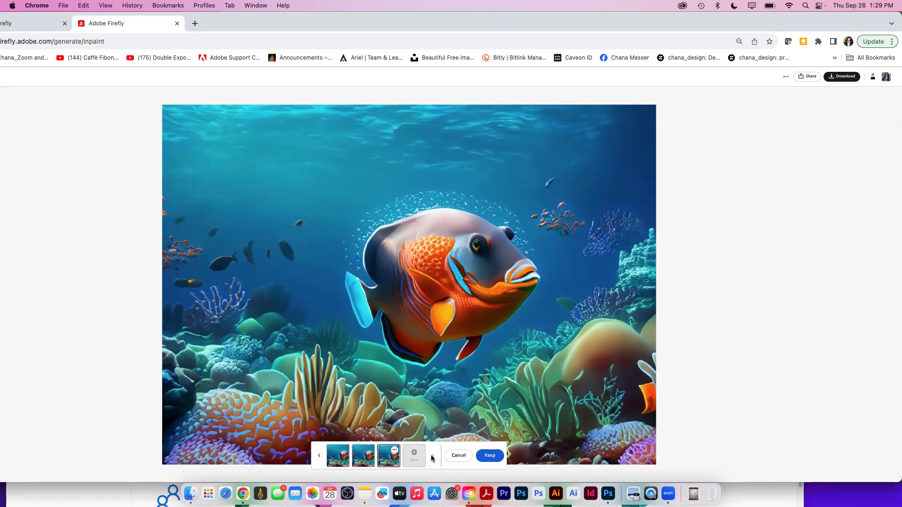
{"action": "left_click", "coordinate": [490, 456]}
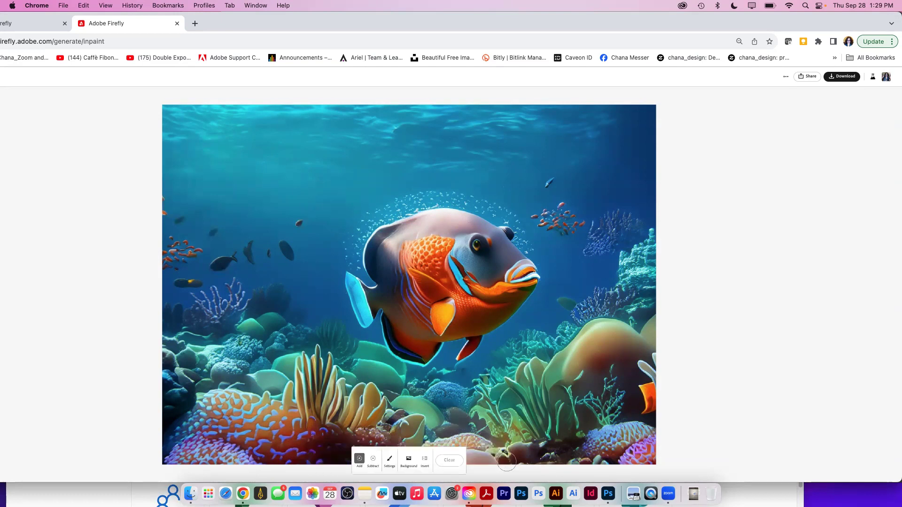
Mask a large area on the left side of the reef image, covering a leftover speck
{"action": "left_click", "coordinate": [391, 465]}
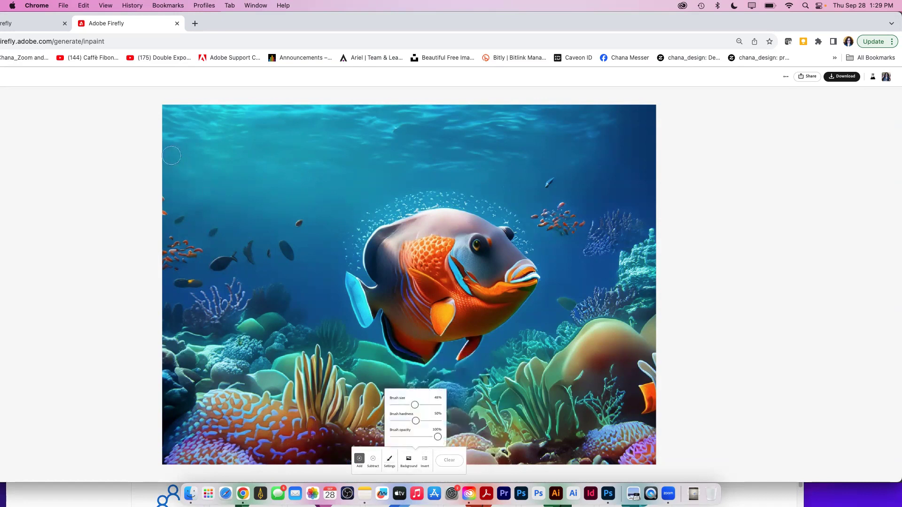
{"action": "mouse_move", "coordinate": [172, 155]}
{"action": "left_mouse_down"}
{"action": "mouse_move", "coordinate": [248, 152]}
{"action": "mouse_move", "coordinate": [313, 197]}
{"action": "mouse_move", "coordinate": [305, 259]}
{"action": "mouse_move", "coordinate": [196, 308]}
{"action": "mouse_move", "coordinate": [159, 213]}
{"action": "mouse_move", "coordinate": [163, 152]}
{"action": "mouse_move", "coordinate": [193, 215]}
{"action": "mouse_move", "coordinate": [247, 227]}
{"action": "mouse_move", "coordinate": [328, 278]}
{"action": "mouse_move", "coordinate": [290, 218]}
{"action": "mouse_move", "coordinate": [312, 223]}
{"action": "mouse_move", "coordinate": [293, 204]}
{"action": "mouse_move", "coordinate": [255, 182]}
{"action": "mouse_move", "coordinate": [284, 230]}
{"action": "mouse_move", "coordinate": [219, 177]}
{"action": "mouse_move", "coordinate": [217, 194]}
{"action": "mouse_move", "coordinate": [163, 119]}
{"action": "mouse_move", "coordinate": [251, 233]}
{"action": "mouse_move", "coordinate": [290, 303]}
{"action": "mouse_move", "coordinate": [250, 254]}
{"action": "mouse_move", "coordinate": [227, 265]}
{"action": "mouse_move", "coordinate": [189, 206]}
{"action": "mouse_move", "coordinate": [222, 299]}
{"action": "mouse_move", "coordinate": [206, 278]}
{"action": "mouse_move", "coordinate": [197, 288]}
{"action": "mouse_move", "coordinate": [175, 249]}
{"action": "mouse_move", "coordinate": [171, 205]}
{"action": "mouse_move", "coordinate": [184, 243]}
{"action": "mouse_move", "coordinate": [239, 278]}
{"action": "mouse_move", "coordinate": [233, 290]}
{"action": "mouse_move", "coordinate": [194, 298]}
{"action": "mouse_move", "coordinate": [311, 232]}
{"action": "mouse_move", "coordinate": [234, 258]}
{"action": "mouse_move", "coordinate": [263, 277]}
{"action": "left_mouse_up"}
{"action": "left_click_drag", "start_coordinate": [228, 147], "coordinate": [209, 162]}
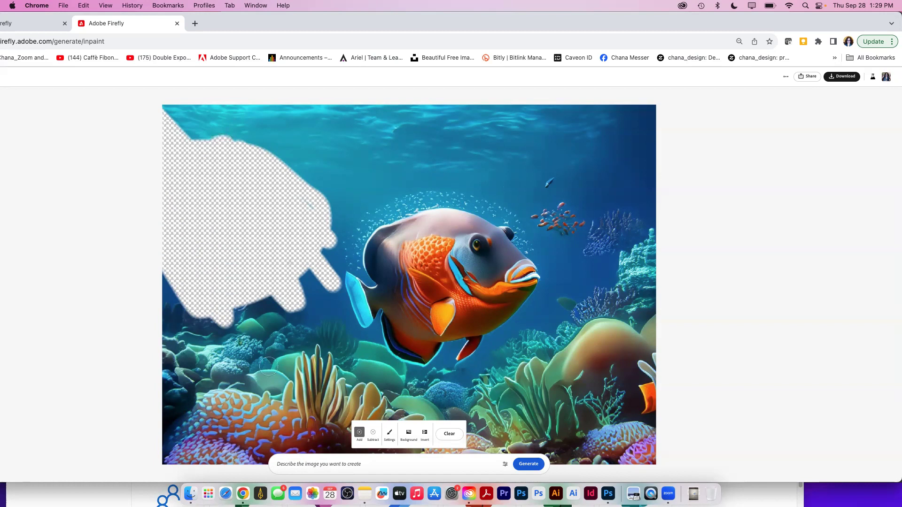
Generate fill for the masked area from the prompt 'Seahorse with gold'
{"action": "left_click", "coordinate": [368, 463]}
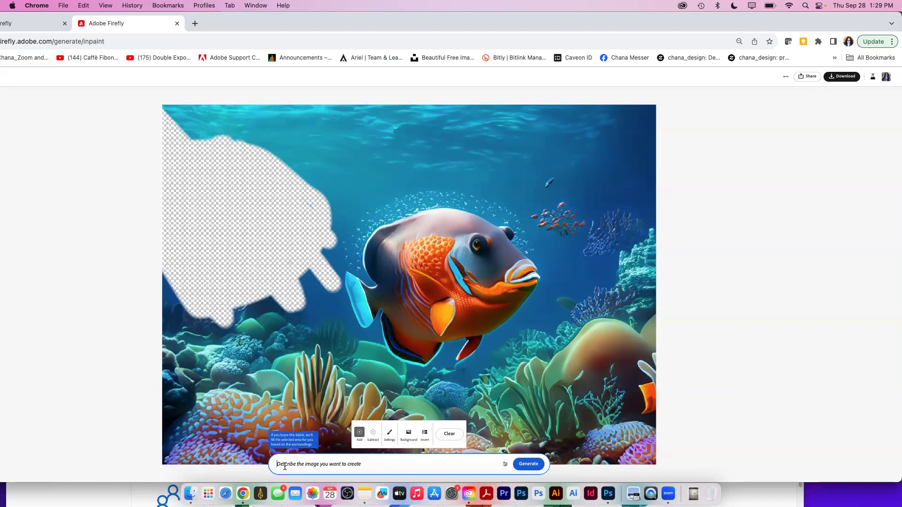
{"action": "type", "text": "Seahorse with gold"}
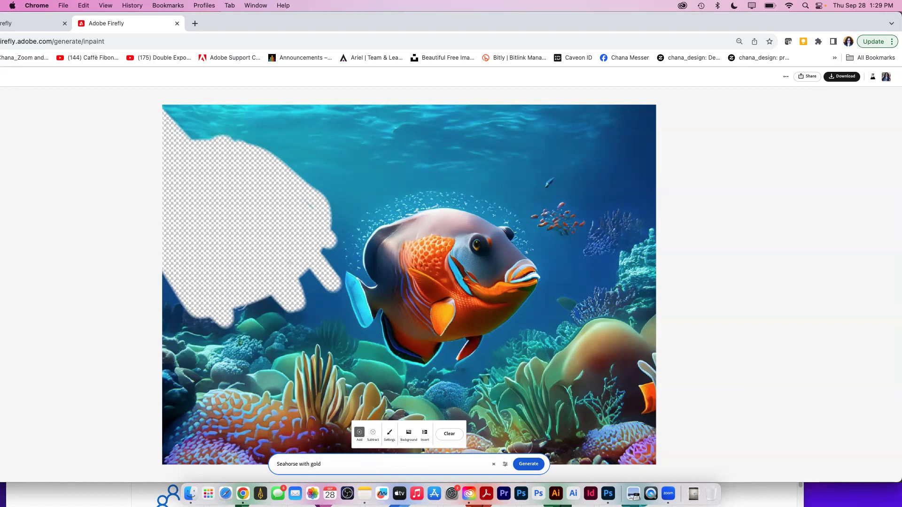
{"action": "left_click", "coordinate": [527, 464]}
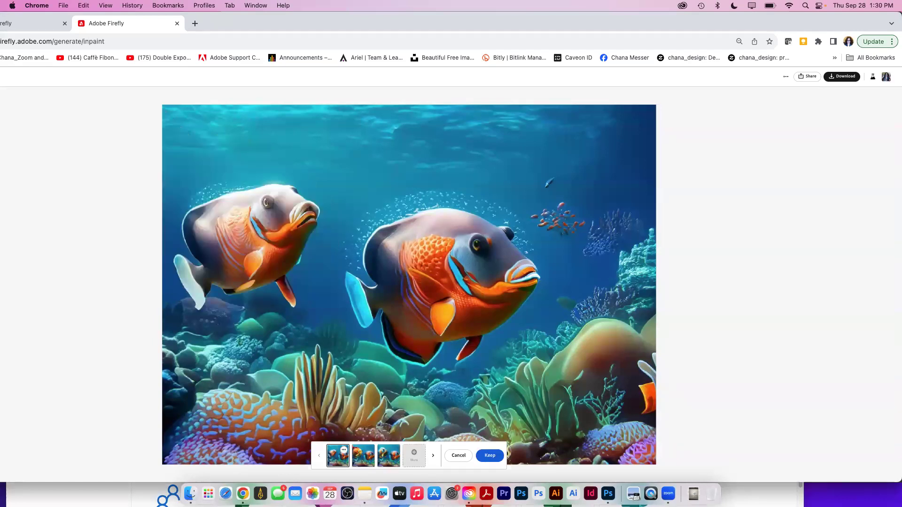
Preview the three fish variations and keep the third, with a second orange-and-blue fish
{"action": "left_click", "coordinate": [392, 464]}
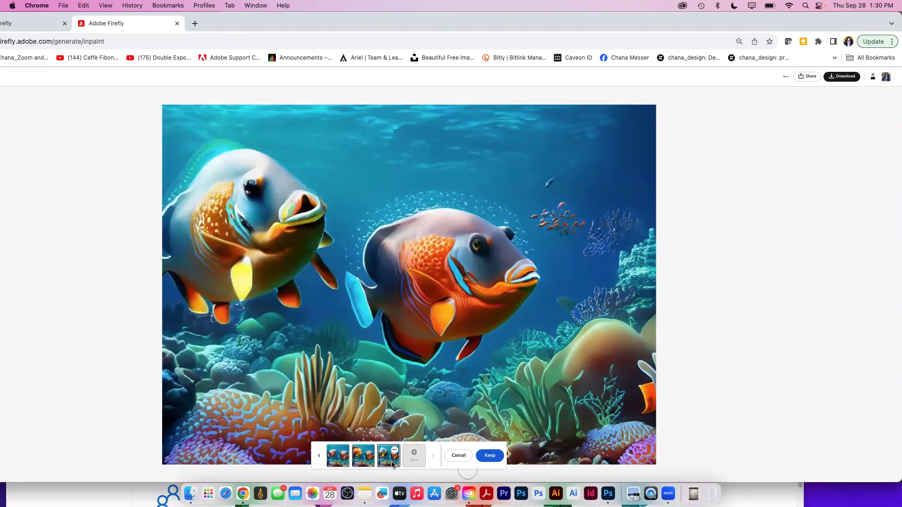
{"action": "left_click", "coordinate": [365, 464]}
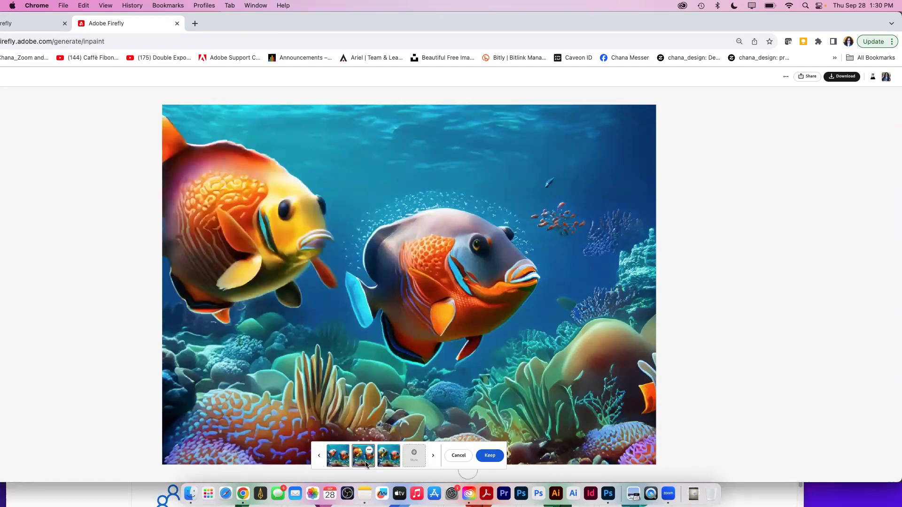
{"action": "left_click", "coordinate": [330, 459]}
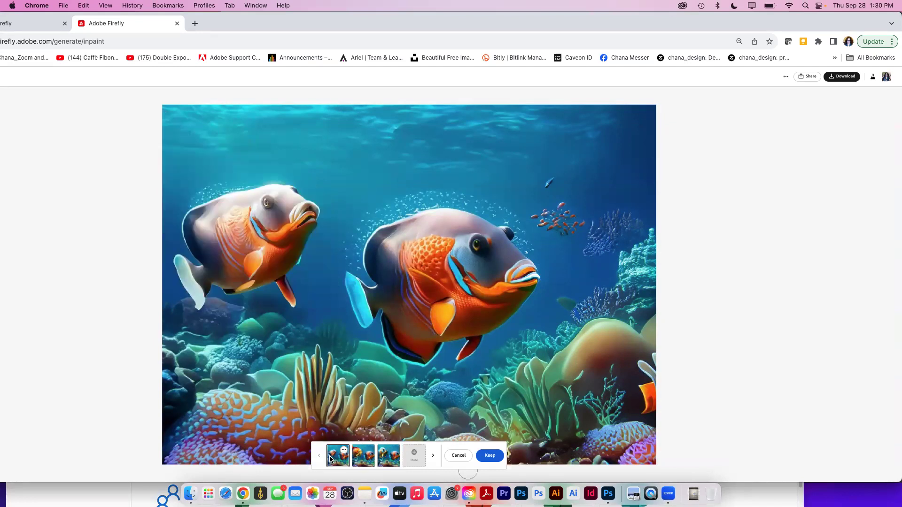
{"action": "left_click", "coordinate": [388, 461]}
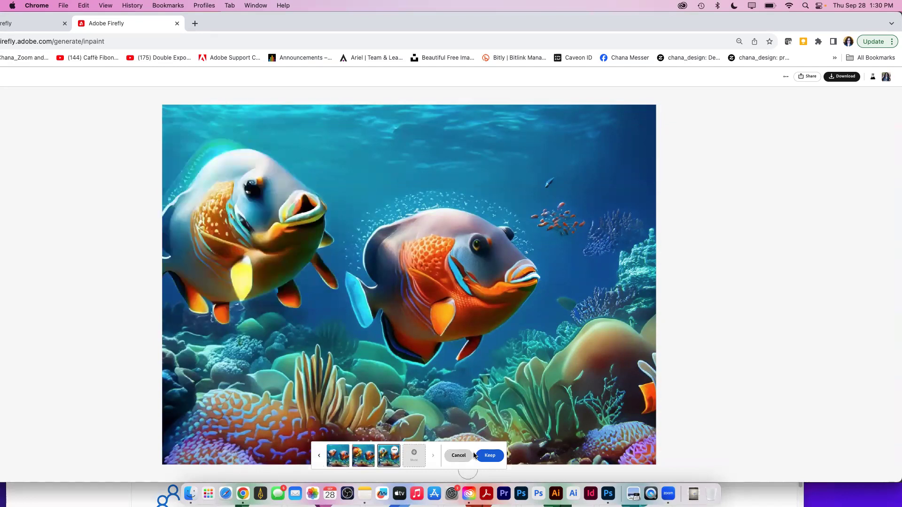
{"action": "left_click", "coordinate": [489, 456]}
{"action": "left_click", "coordinate": [489, 456]}
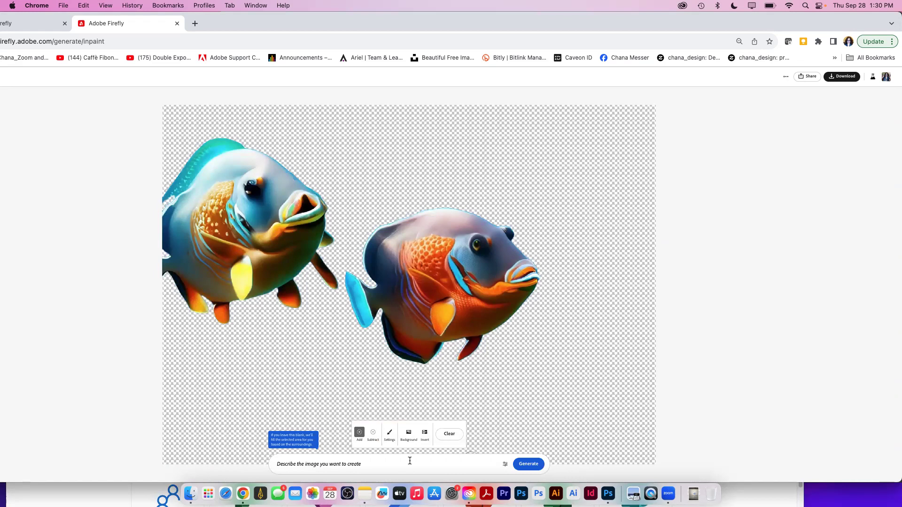
Generate a new background behind the fish from the prompt 'NYC big building'
{"action": "left_click", "coordinate": [370, 463]}
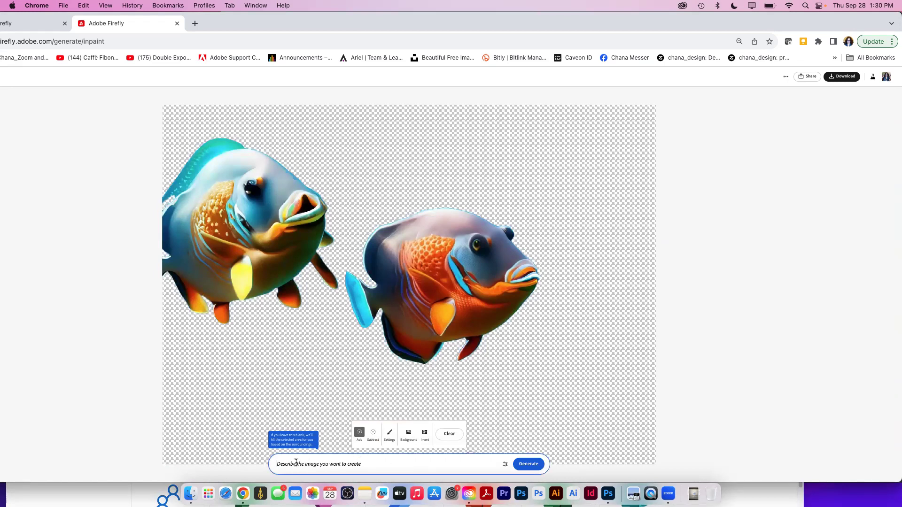
{"action": "type", "text": "NYC  big buildings"}
{"action": "left_click", "coordinate": [525, 464]}
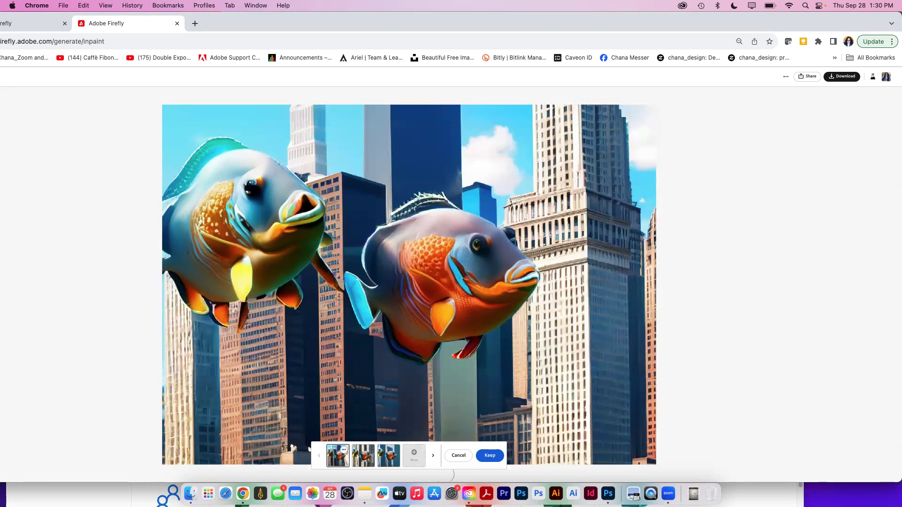
Keep the first blue-sky skyscraper background and download the finished fish-in-the-city image
{"action": "left_click", "coordinate": [389, 455]}
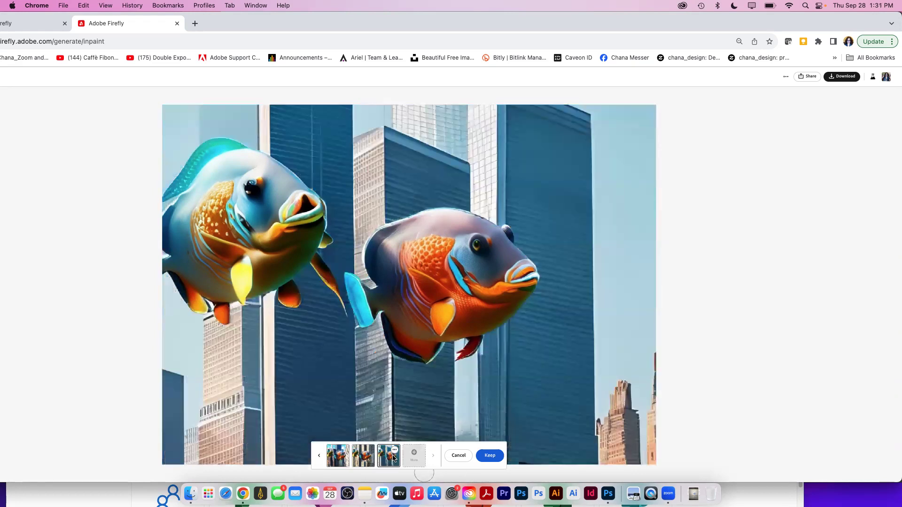
{"action": "left_click", "coordinate": [363, 458]}
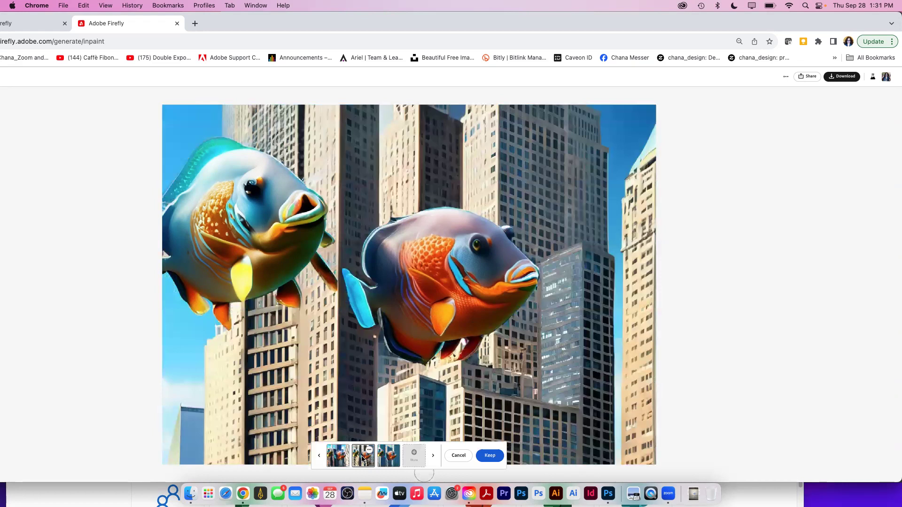
{"action": "left_click", "coordinate": [337, 457]}
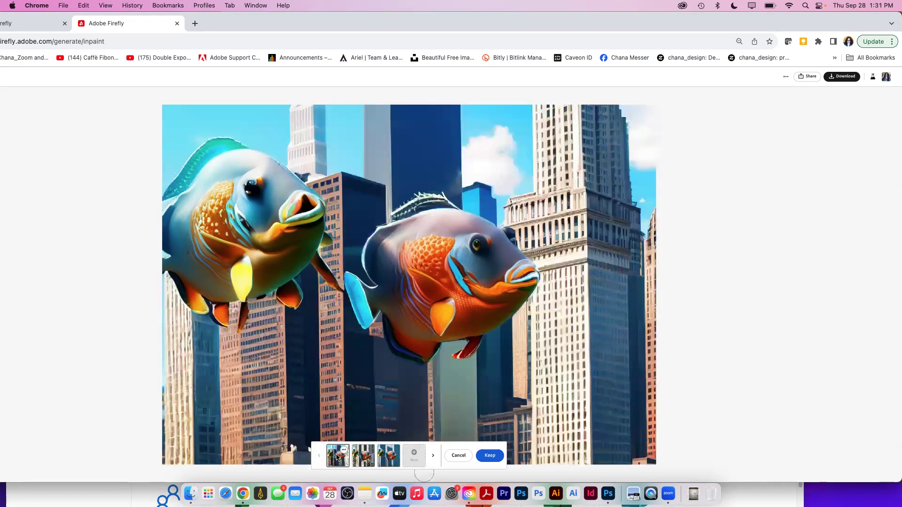
{"action": "left_click", "coordinate": [490, 455]}
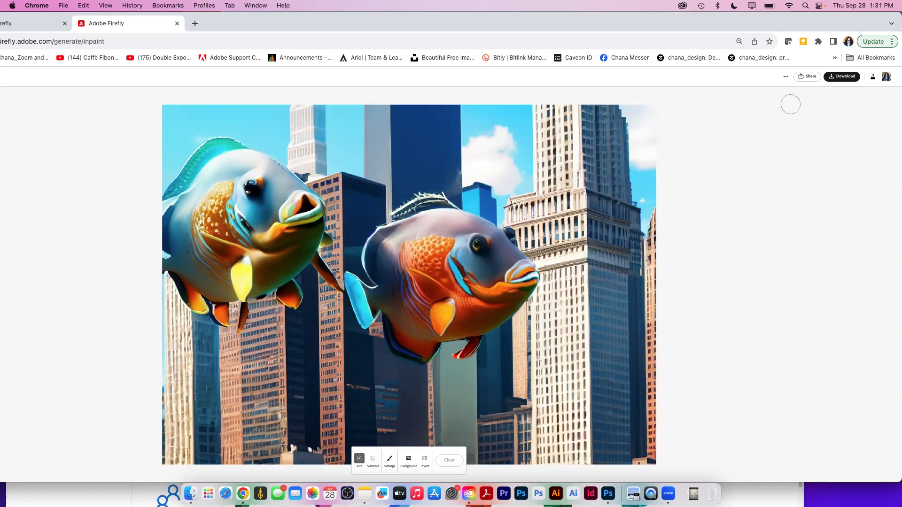
{"action": "left_click", "coordinate": [844, 76]}
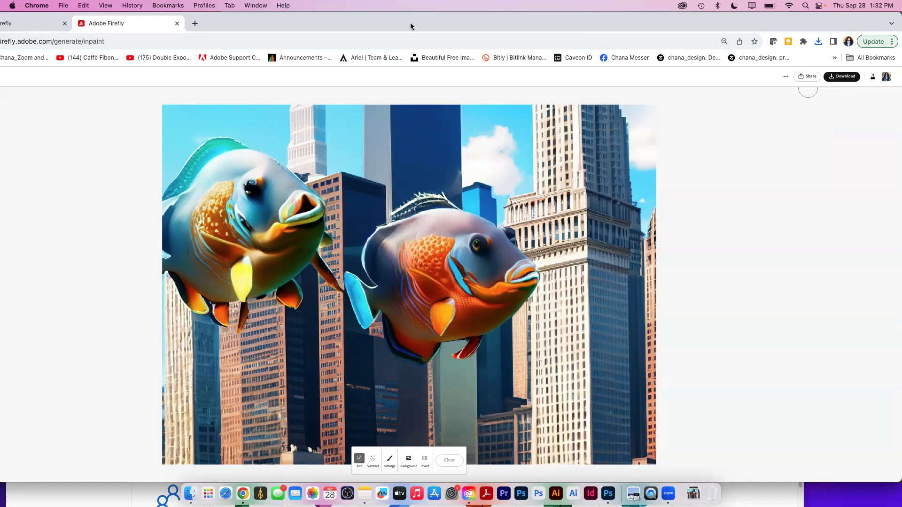
Move the browser window aside and navigate back to the Firefly home page
{"action": "left_click_drag", "start_coordinate": [408, 25], "coordinate": [509, 41]}
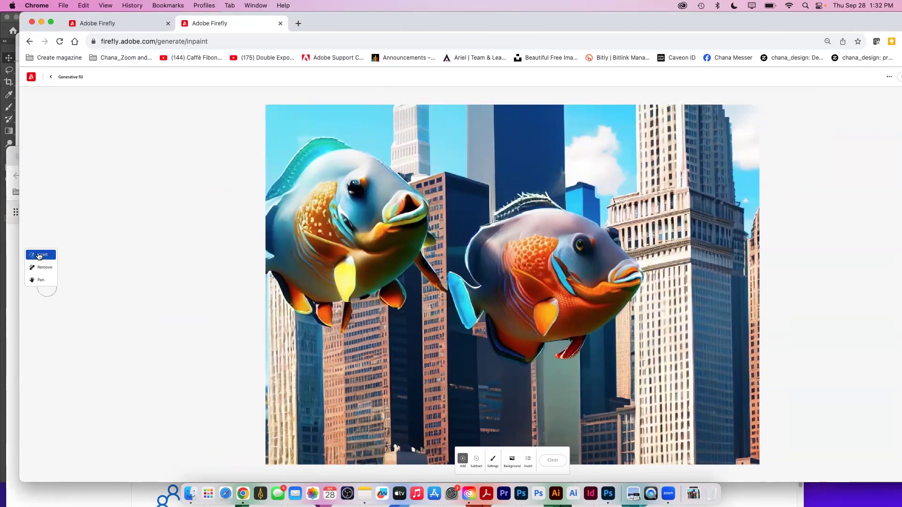
{"action": "left_click", "coordinate": [49, 79]}
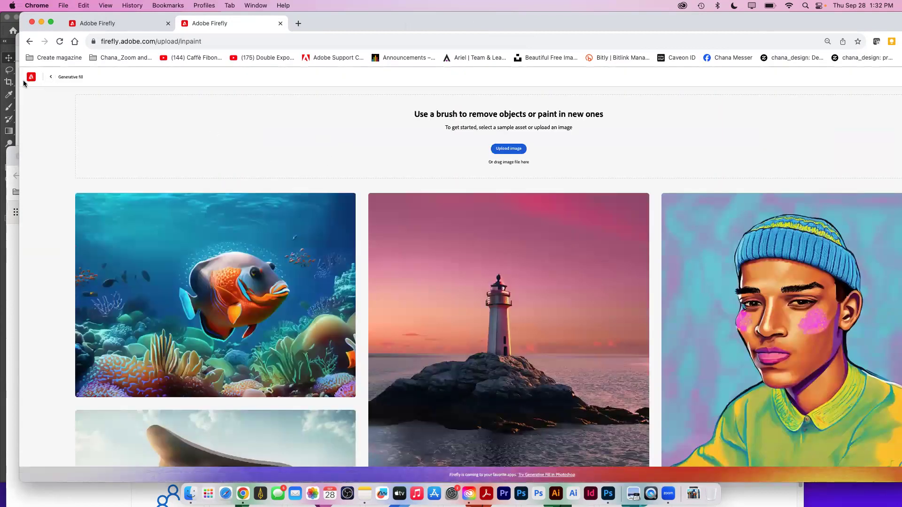
{"action": "left_click", "coordinate": [49, 79]}
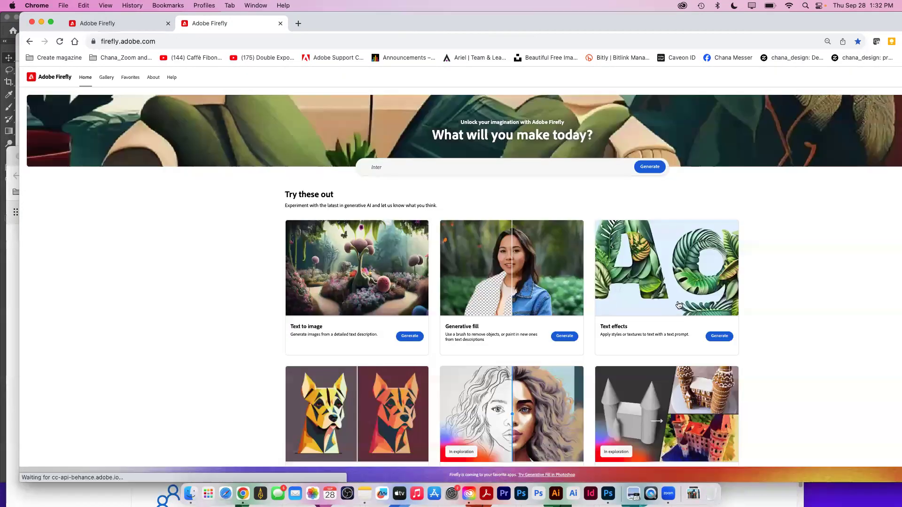
Enter the prompt 'Side profile face and ocean double exposure portrait' on the home page
{"action": "type", "text": "with a lot of plants"}
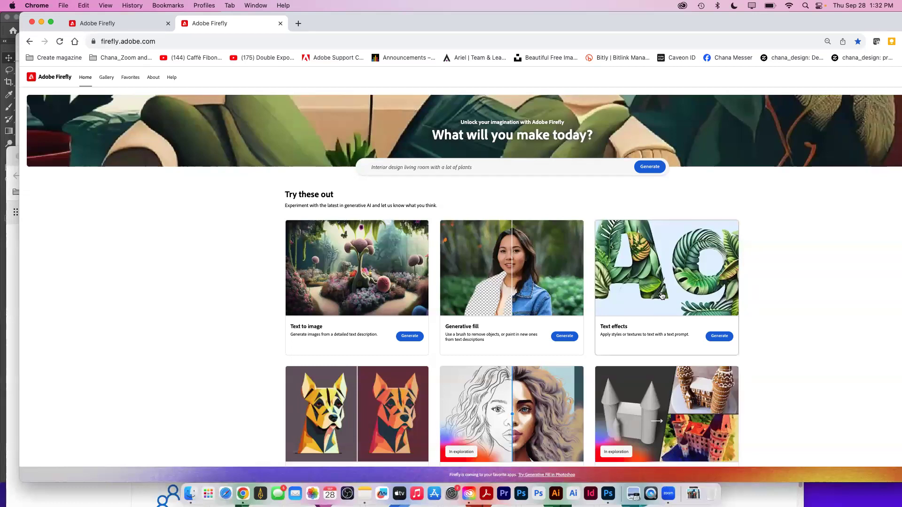
{"action": "key", "text": "BackSpace"}
{"action": "key", "text": "BackSpace"}
{"action": "key", "text": "BackSpace"}
{"action": "key", "text": "BackSpace"}
{"action": "key", "text": "BackSpace"}
{"action": "key", "text": "BackSpace"}
{"action": "key", "text": "BackSpace"}
{"action": "key", "text": "BackSpace"}
{"action": "key", "text": "BackSpace"}
{"action": "key", "text": "BackSpace"}
{"action": "key", "text": "BackSpace"}
{"action": "key", "text": "BackSpace"}
{"action": "key", "text": "BackSpace"}
{"action": "key", "text": "BackSpace"}
{"action": "key", "text": "BackSpace"}
{"action": "key", "text": "BackSpace"}
{"action": "key", "text": "BackSpace"}
{"action": "key", "text": "BackSpace"}
{"action": "key", "text": "BackSpace"}
{"action": "key", "text": "BackSpace"}
{"action": "key", "text": "BackSpace"}
{"action": "key", "text": "BackSpace"}
{"action": "key", "text": "BackSpace"}
{"action": "key", "text": "BackSpace"}
{"action": "key", "text": "BackSpace"}
{"action": "key", "text": "BackSpace"}
{"action": "key", "text": "BackSpace"}
{"action": "key", "text": "BackSpace"}
{"action": "key", "text": "BackSpace"}
{"action": "key", "text": "BackSpace"}
{"action": "key", "text": "BackSpace"}
{"action": "key", "text": "BackSpace"}
{"action": "key", "text": "BackSpace"}
{"action": "key", "text": "BackSpace"}
{"action": "key", "text": "BackSpace"}
{"action": "key", "text": "BackSpace"}
{"action": "key", "text": "BackSpace"}
{"action": "key", "text": "BackSpace"}
{"action": "key", "text": "BackSpace"}
{"action": "key", "text": "BackSpace"}
{"action": "type", "text": "S"}
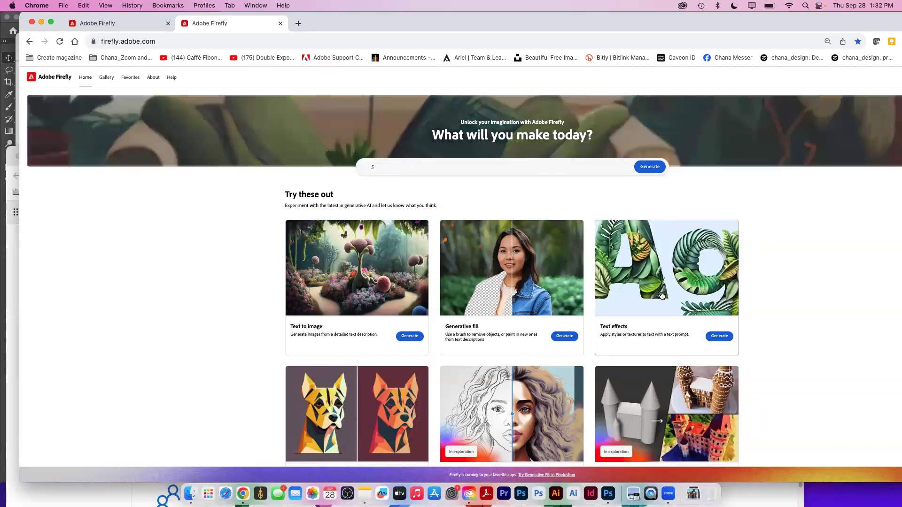
{"action": "type", "text": "ide profile face and o"}
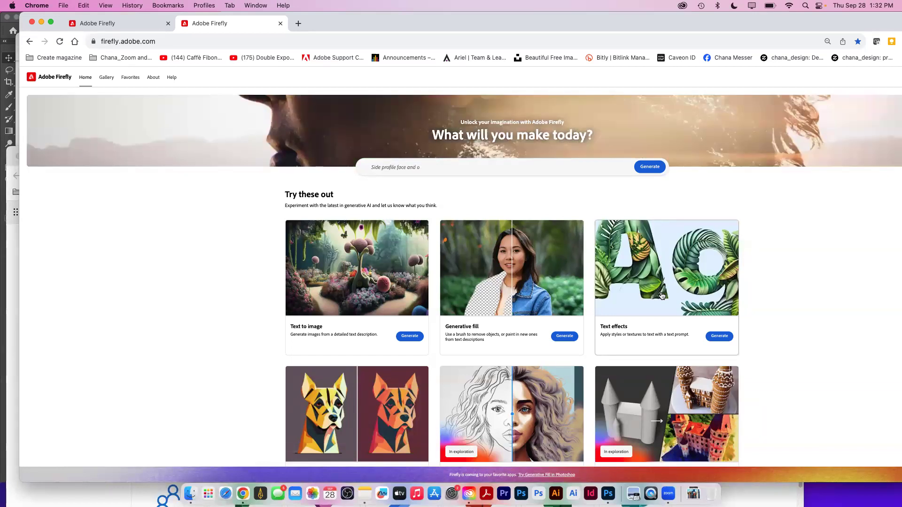
{"action": "type", "text": "cean double exposure portrait"}
Open Text effects with the holographic dripping 'H' sample and select the word 'Firefly'
{"action": "left_click", "coordinate": [717, 336]}
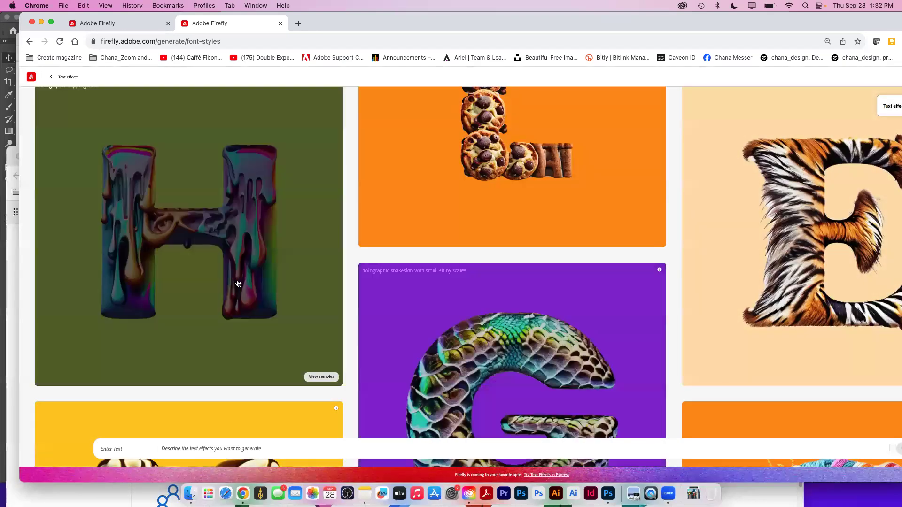
{"action": "left_click", "coordinate": [239, 284]}
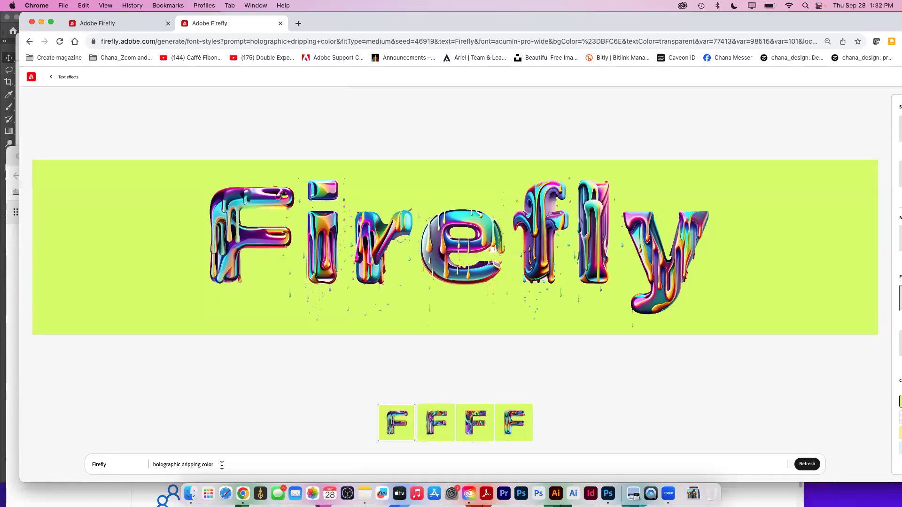
{"action": "left_click_drag", "start_coordinate": [113, 465], "coordinate": [75, 466]}
Change the effect text to 'Welcome'
{"action": "type", "text": "Wel"}
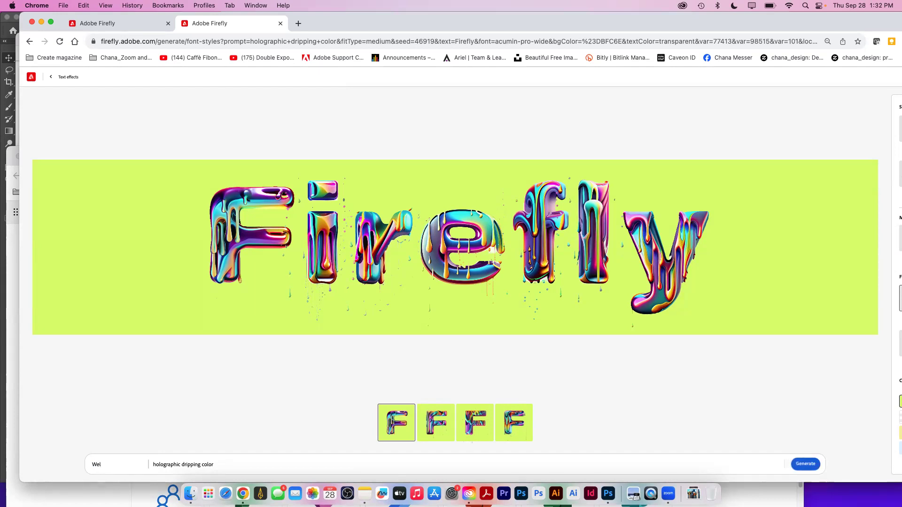
{"action": "type", "text": "come"}
{"action": "mouse_move", "coordinate": [449, 329]}
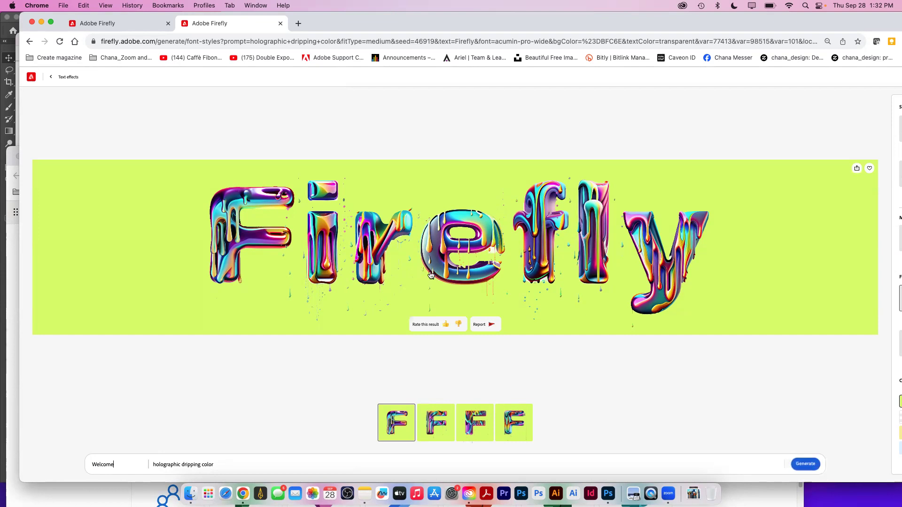
{"action": "left_click_drag", "start_coordinate": [686, 25], "coordinate": [564, 18]}
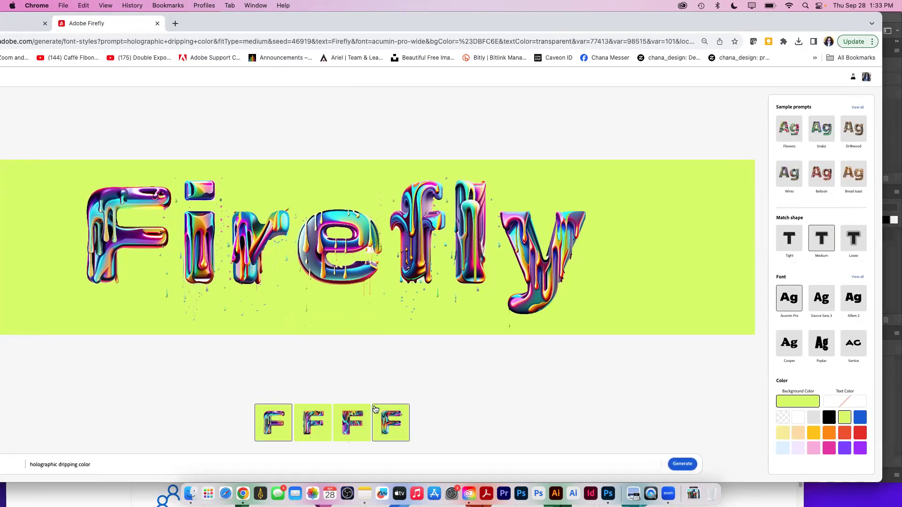
Regenerate the text effect with the prompt 'Bagels with tomatoes'
{"action": "left_click_drag", "start_coordinate": [94, 464], "coordinate": [28, 464]}
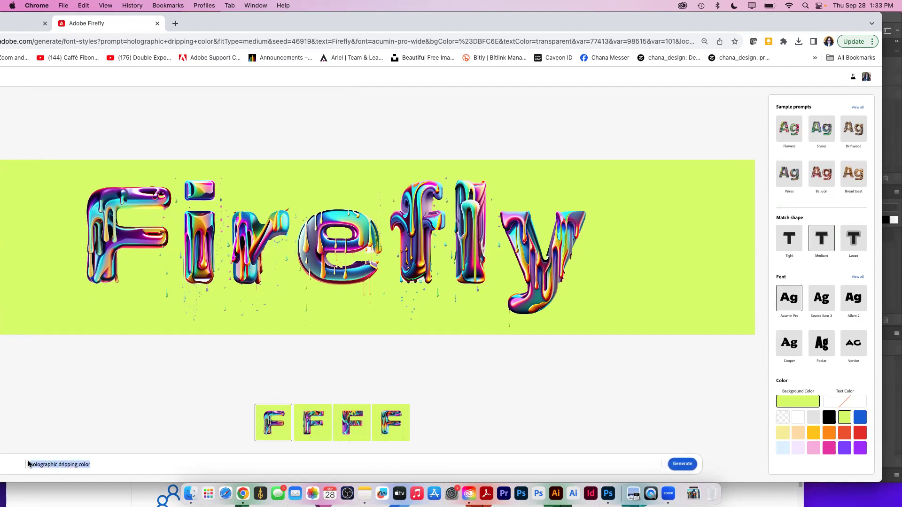
{"action": "type", "text": "Bagels with tomatoes"}
{"action": "left_click", "coordinate": [685, 464]}
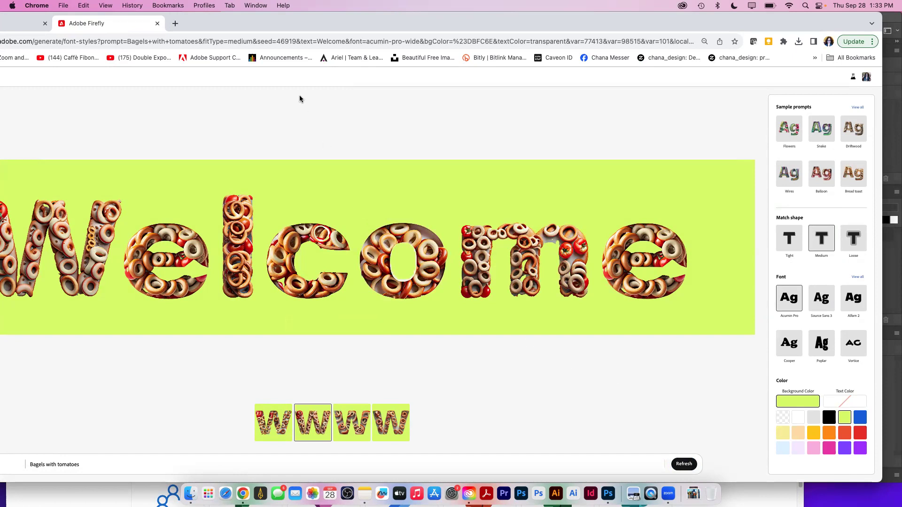
Preview the third, fourth and first bagel-and-tomato variations, settling on the third
{"action": "left_click_drag", "start_coordinate": [287, 26], "coordinate": [388, 20]}
{"action": "left_click", "coordinate": [453, 421]}
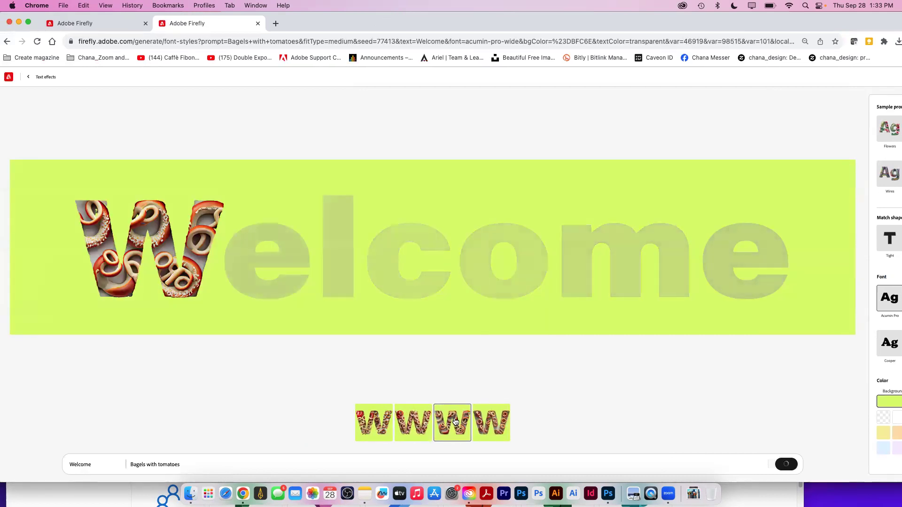
{"action": "left_click", "coordinate": [496, 429]}
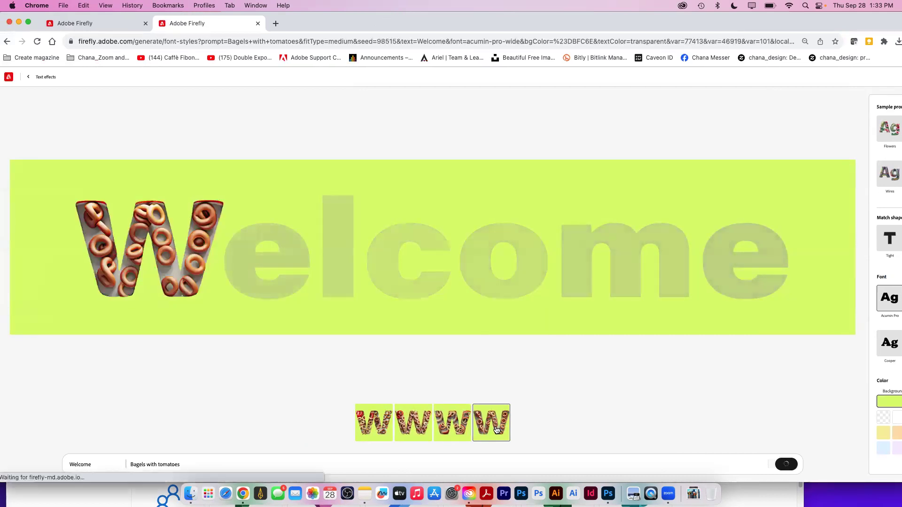
{"action": "left_click", "coordinate": [380, 426]}
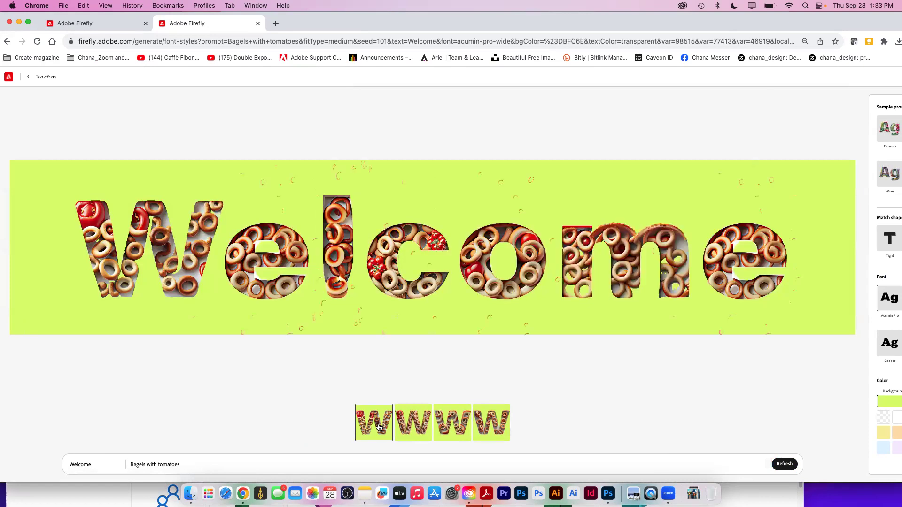
{"action": "left_click", "coordinate": [452, 423]}
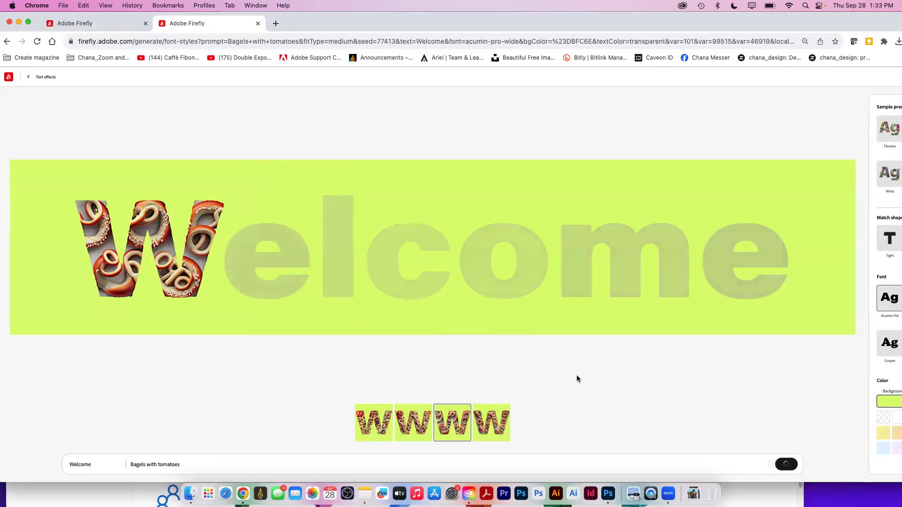
{"action": "left_click_drag", "start_coordinate": [604, 19], "coordinate": [512, 20]}
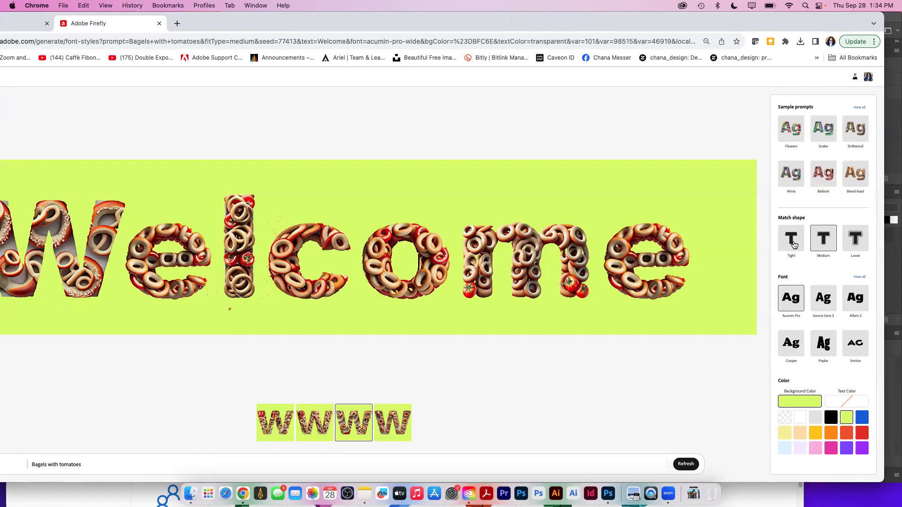
Set the Welcome banner background to orange and switch to Photoshop
{"action": "left_click", "coordinate": [827, 434]}
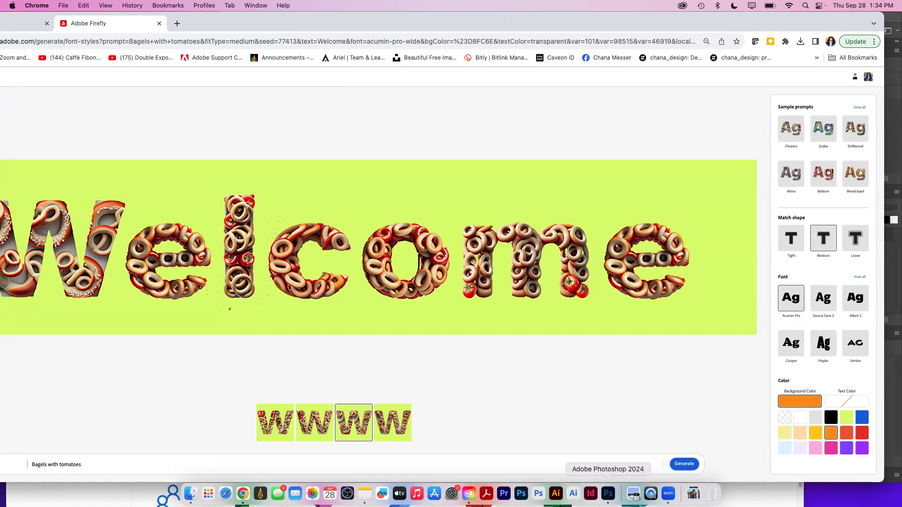
{"action": "left_click", "coordinate": [608, 493]}
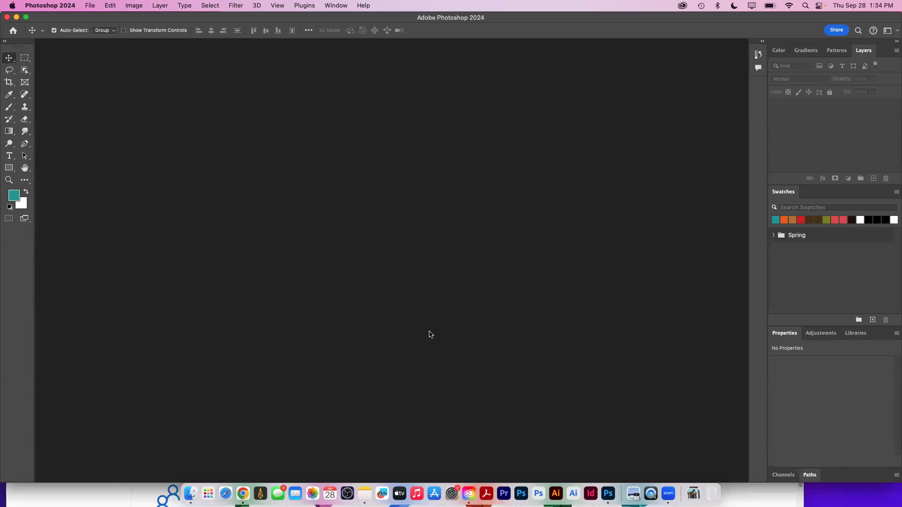
Open the Firefly PNG ending in 140 from Downloads via File > Open
{"action": "left_click", "coordinate": [86, 5]}
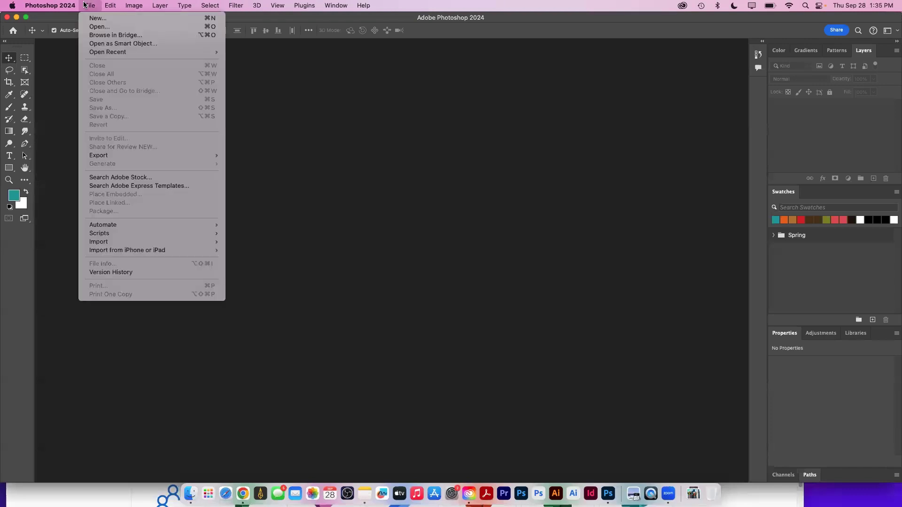
{"action": "left_click", "coordinate": [100, 27]}
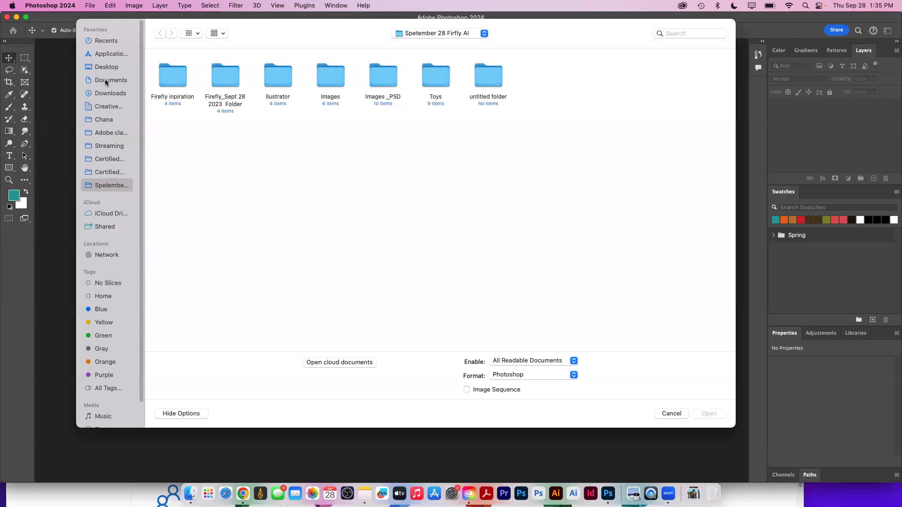
{"action": "left_click", "coordinate": [112, 94]}
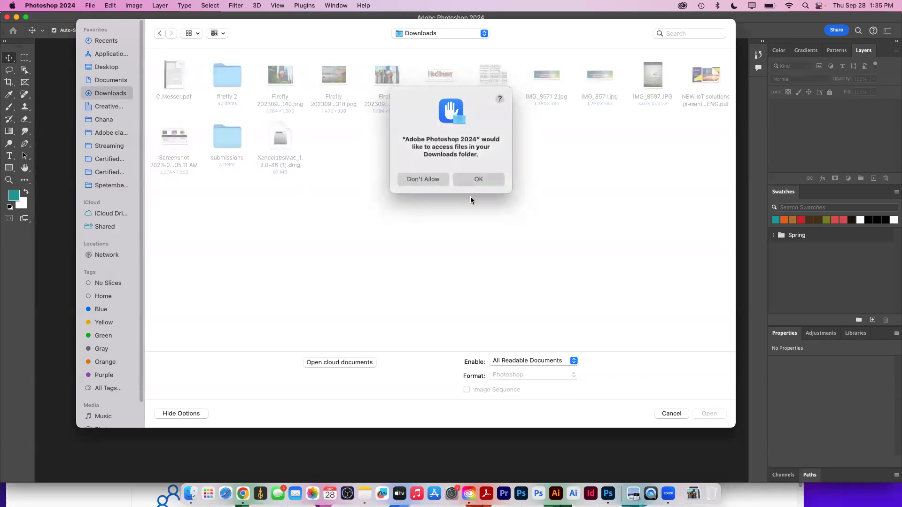
{"action": "left_click", "coordinate": [471, 180]}
{"action": "left_click_drag", "start_coordinate": [358, 30], "coordinate": [300, 80]}
{"action": "left_click", "coordinate": [277, 124]}
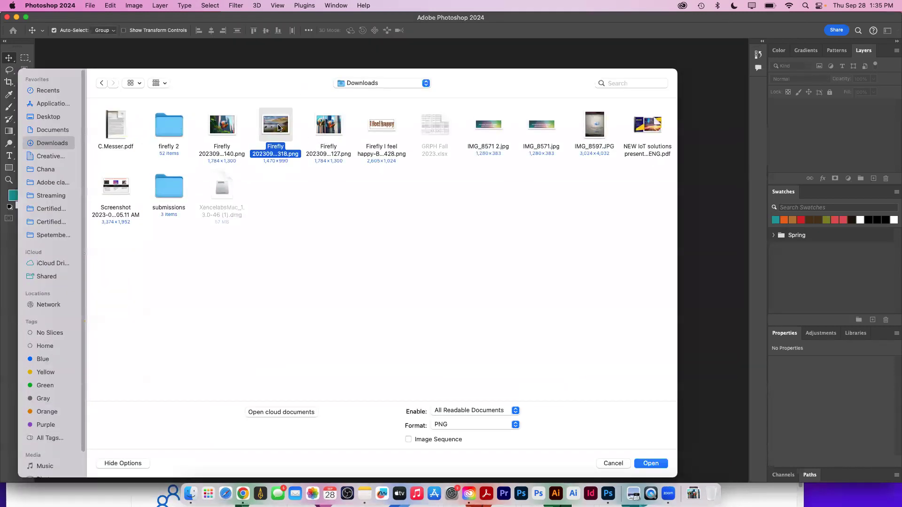
{"action": "key", "text": "space"}
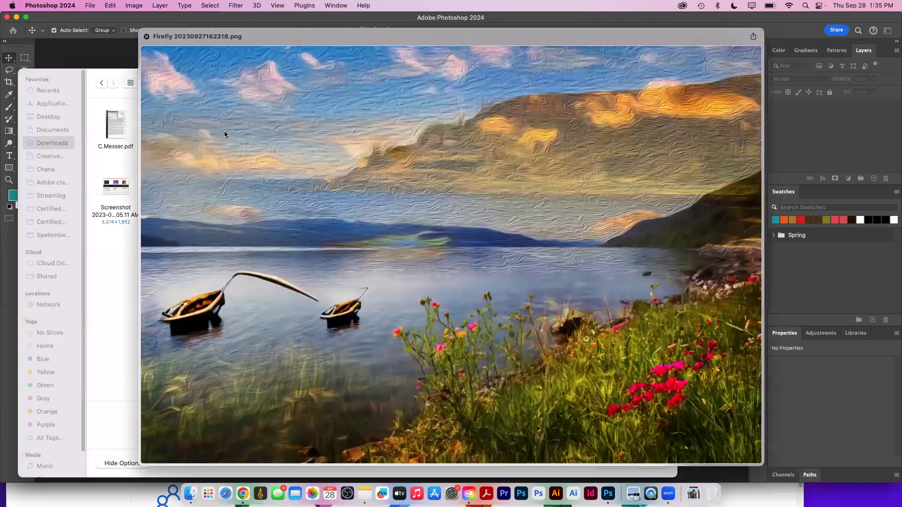
{"action": "key", "text": "space"}
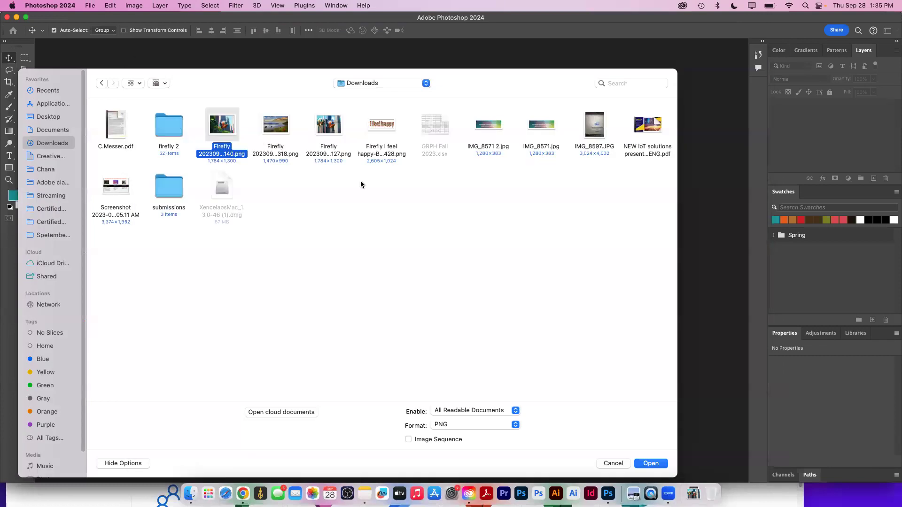
{"action": "left_click", "coordinate": [649, 462]}
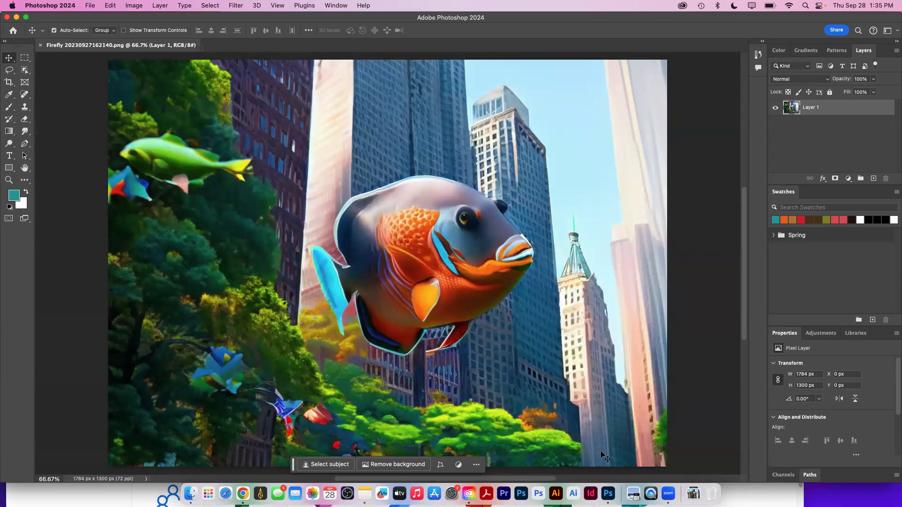
Zoom the Photoshop view out to 50% so the whole fish-in-the-city image is visible
{"action": "key", "text": "super+minus"}
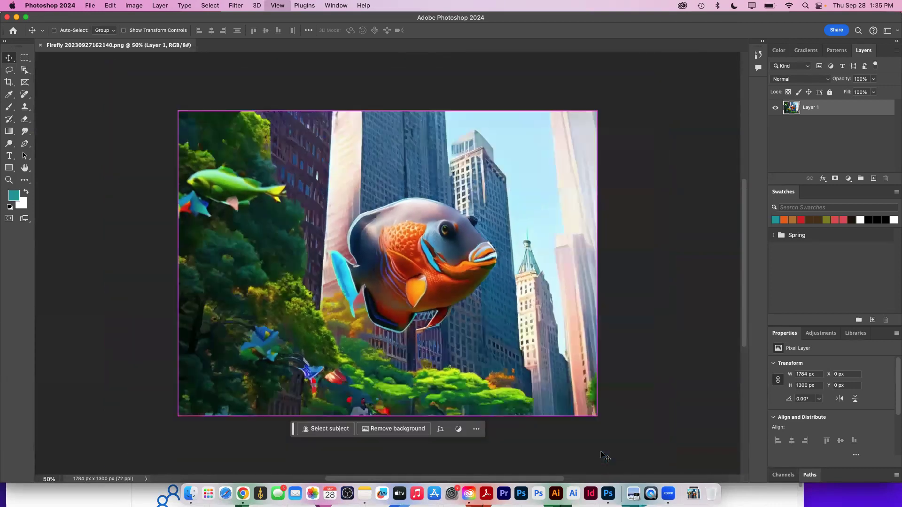
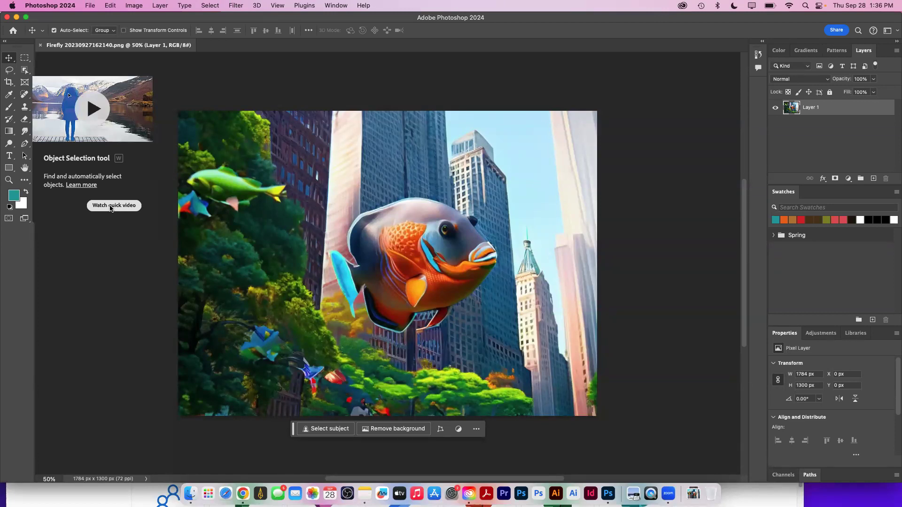
Pick the Object Selection tool and show all objects detected by Object Finder
{"action": "left_click", "coordinate": [26, 69]}
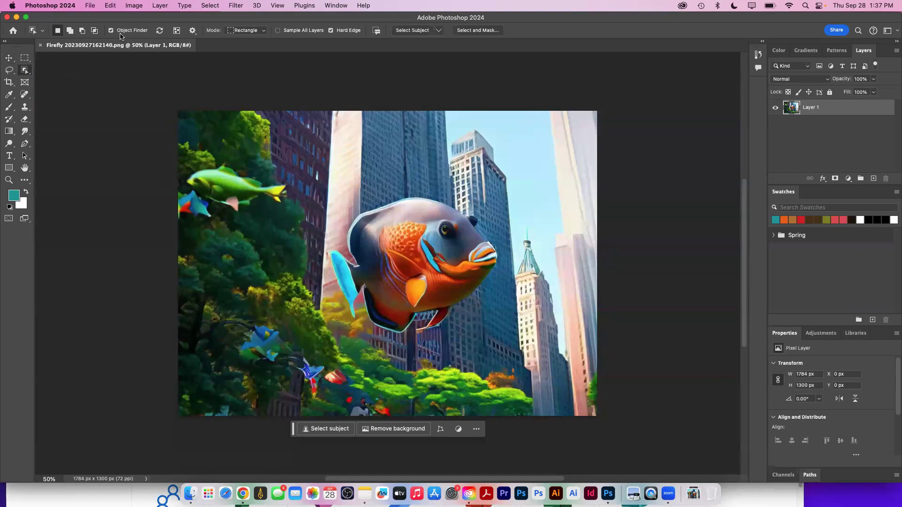
{"action": "left_click", "coordinate": [176, 32]}
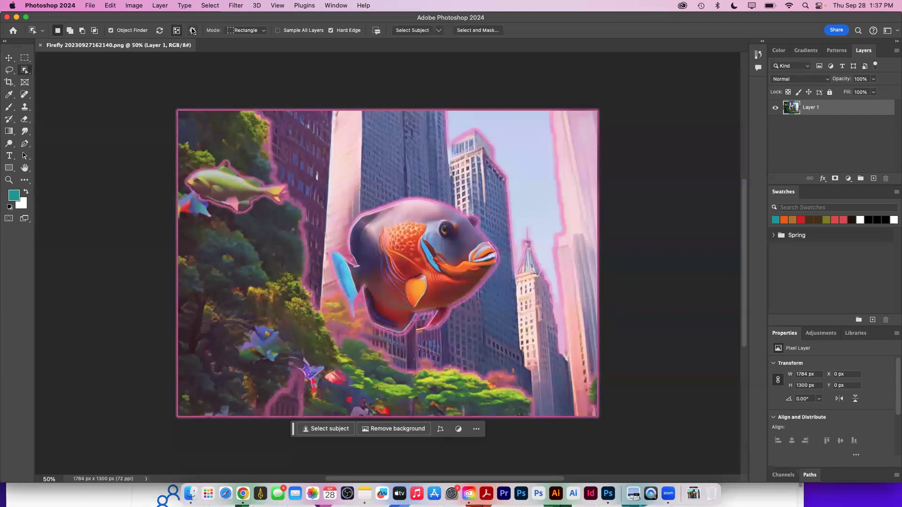
In Object Finder settings, try Yellow, revert to Magenta, and choose Never Show Overlay
{"action": "left_click", "coordinate": [193, 31]}
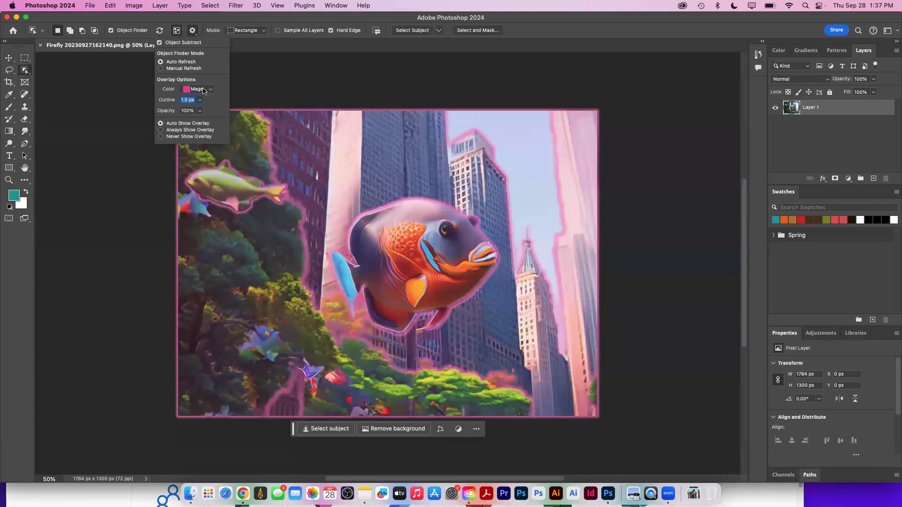
{"action": "left_click", "coordinate": [204, 91]}
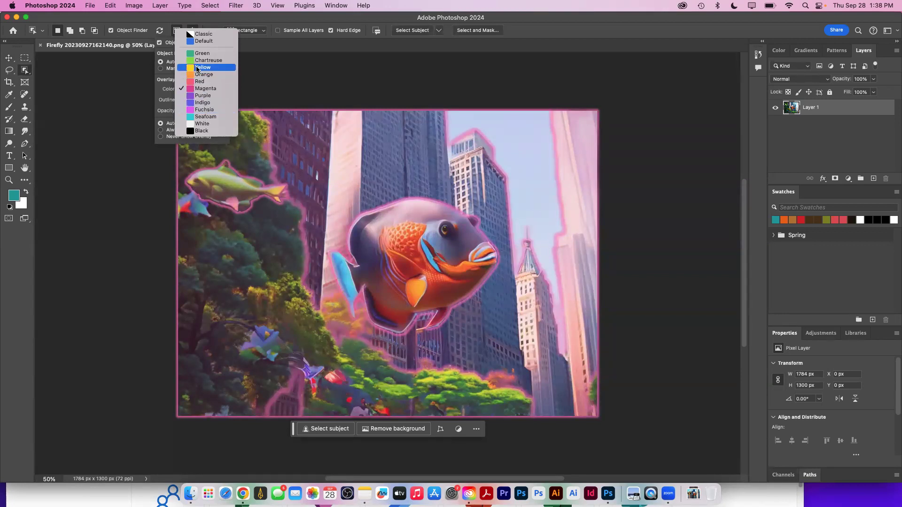
{"action": "left_click", "coordinate": [197, 68]}
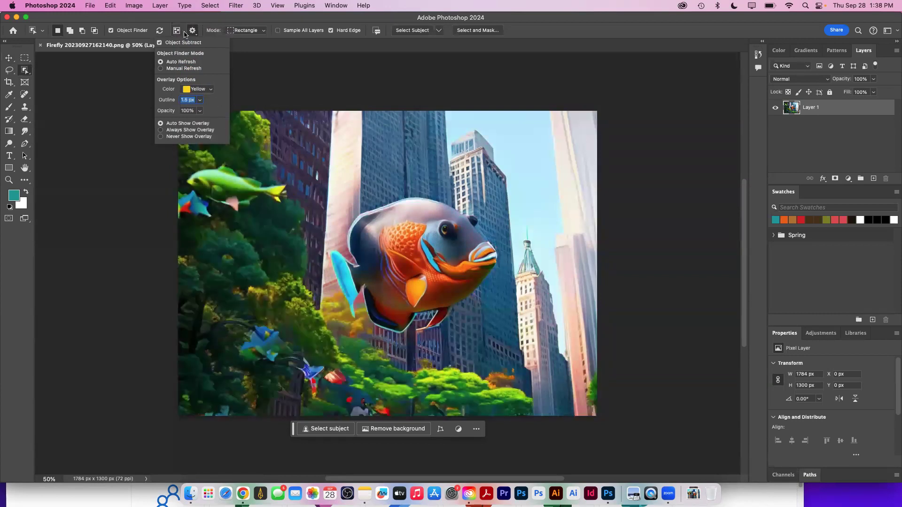
{"action": "left_click", "coordinate": [197, 89]}
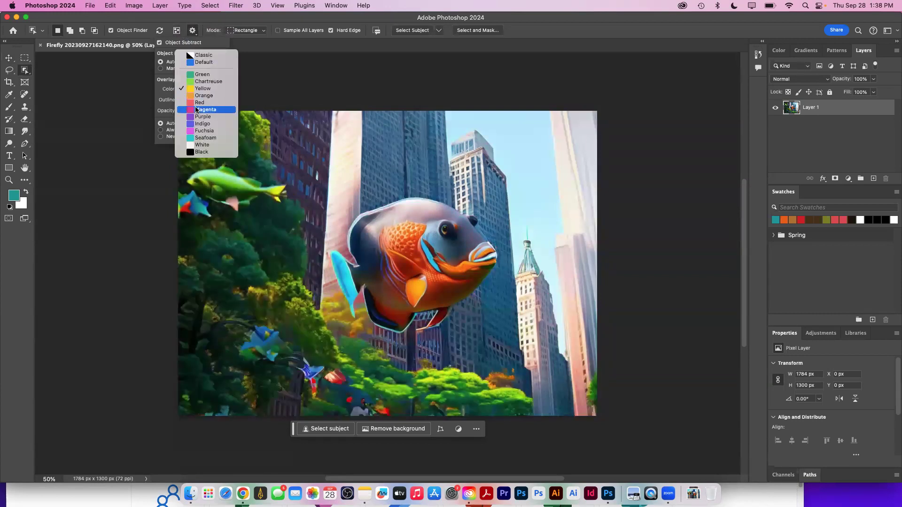
{"action": "left_click", "coordinate": [195, 111]}
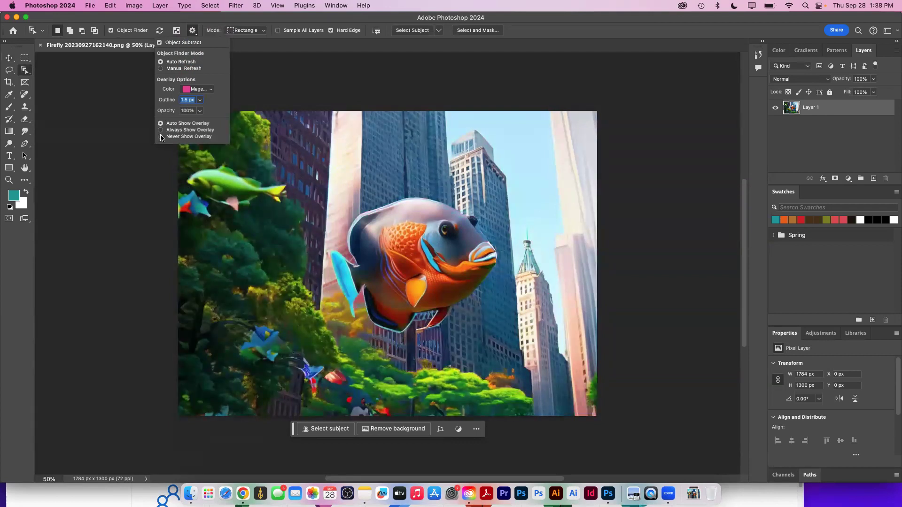
{"action": "left_click", "coordinate": [161, 136]}
{"action": "left_click", "coordinate": [234, 20]}
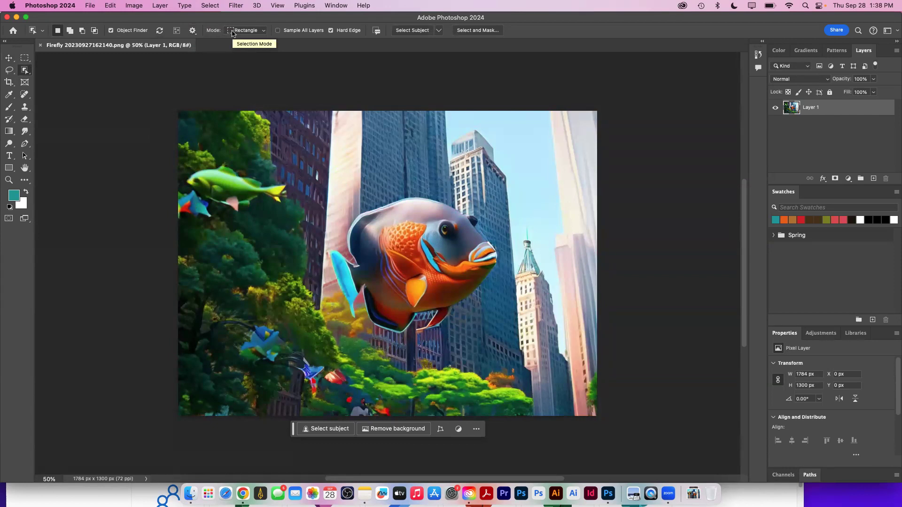
Box the large orange fish in Rectangle mode with the Object Selection tool
{"action": "left_click", "coordinate": [264, 31]}
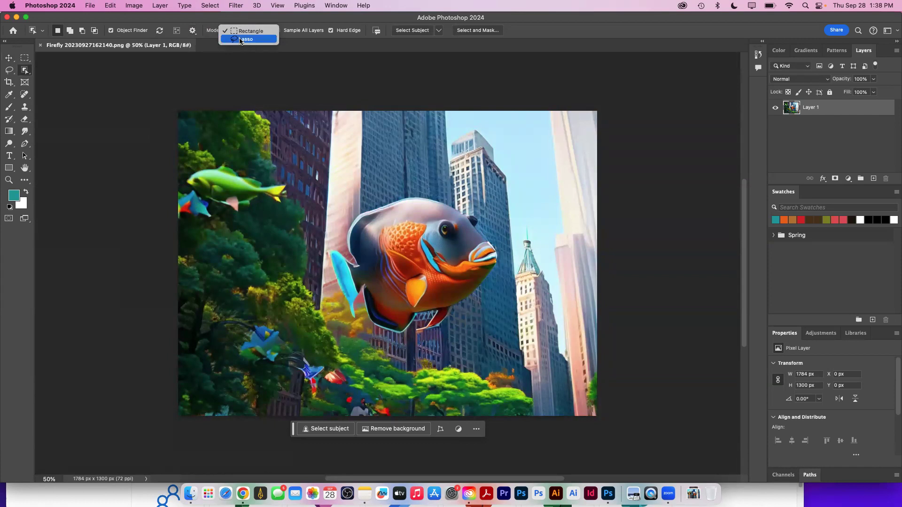
{"action": "left_click", "coordinate": [242, 32]}
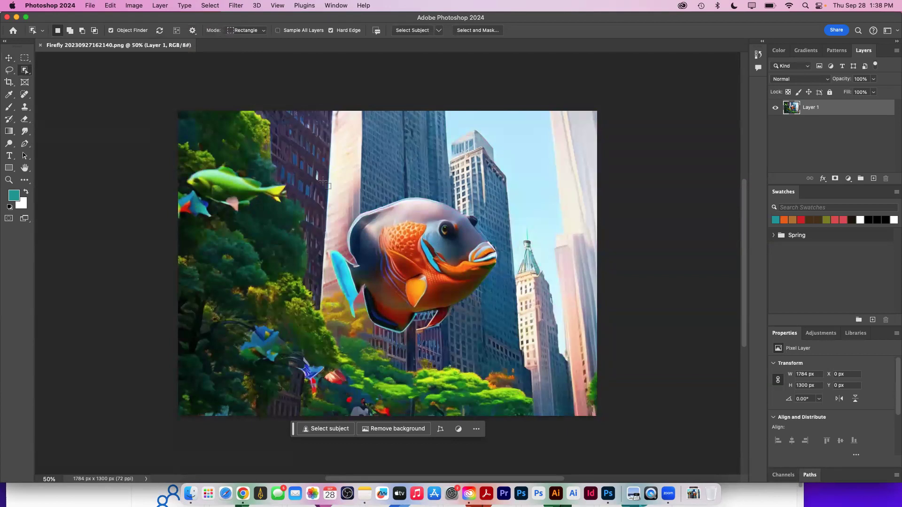
{"action": "left_click_drag", "start_coordinate": [321, 179], "coordinate": [518, 349]}
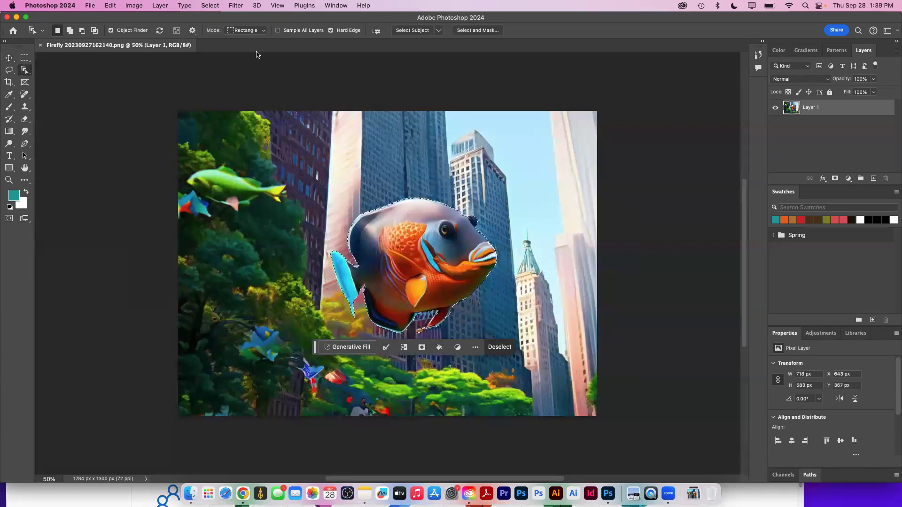
Generative Fill the fish selection with the prompt 'Flying superhero with a cape'
{"action": "left_click", "coordinate": [353, 348]}
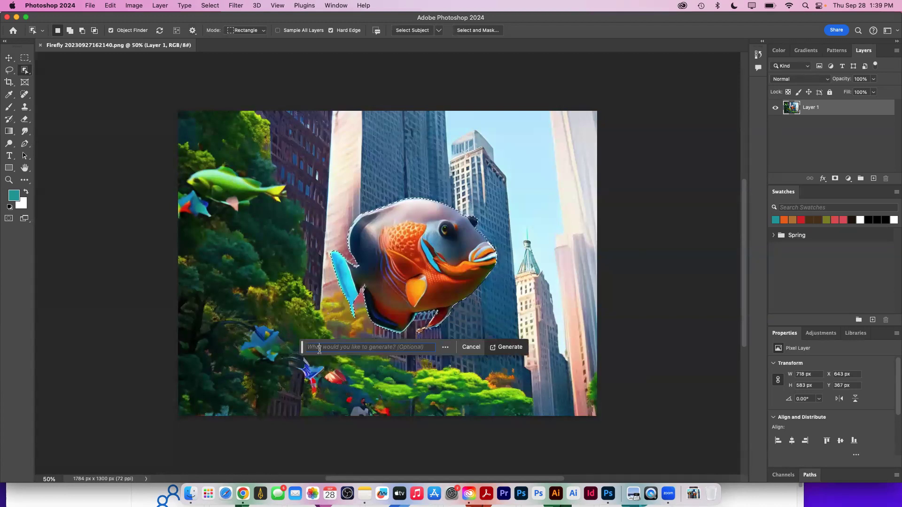
{"action": "type", "text": "Flying"}
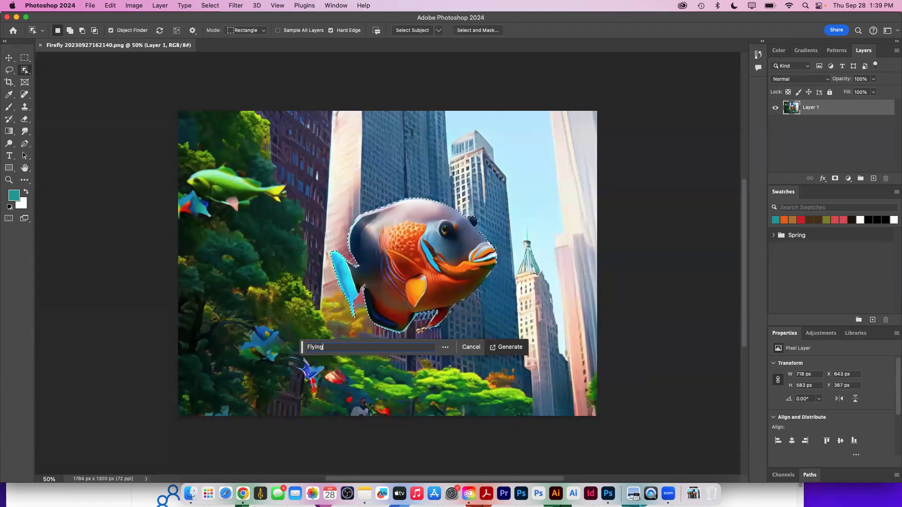
{"action": "type", "text": " superher..."}
{"action": "left_click", "coordinate": [503, 350]}
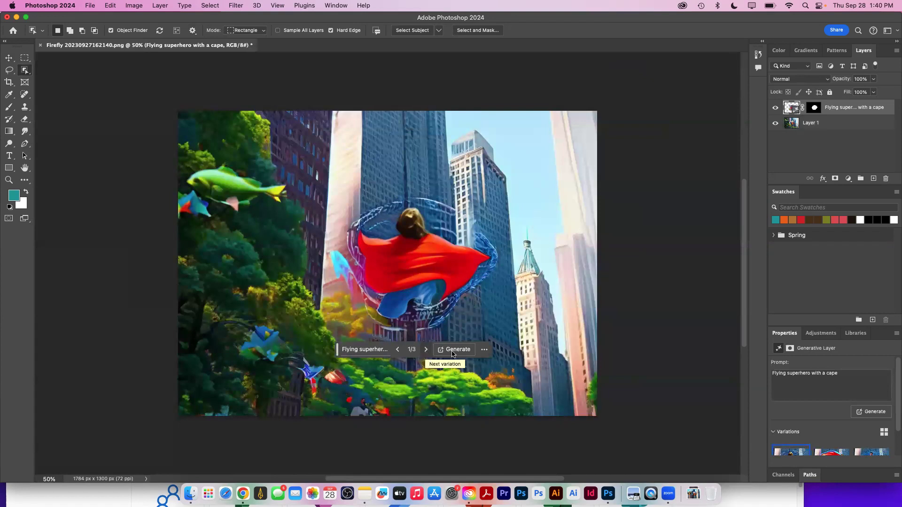
Float and enlarge the Properties panel, then preview variations 2 and 3
{"action": "left_click_drag", "start_coordinate": [784, 333], "coordinate": [626, 116]}
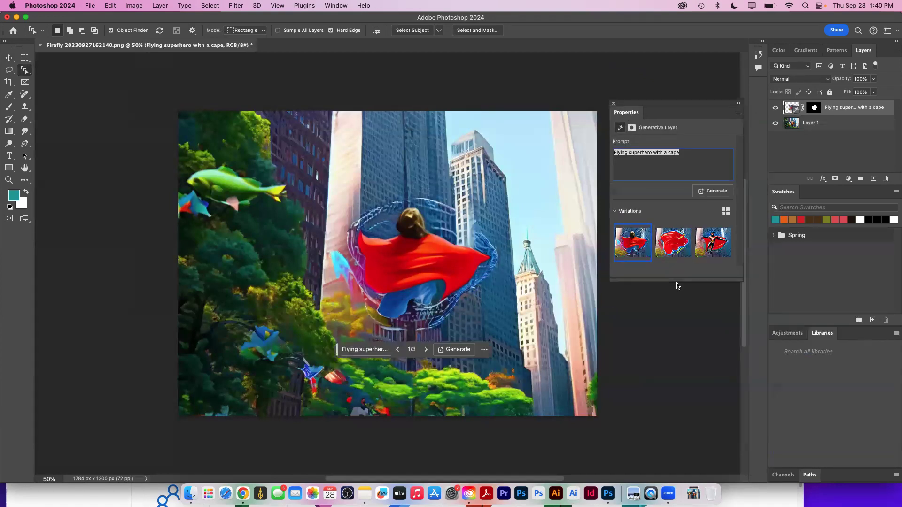
{"action": "left_click_drag", "start_coordinate": [679, 284], "coordinate": [680, 482]}
{"action": "mouse_move", "coordinate": [626, 246]}
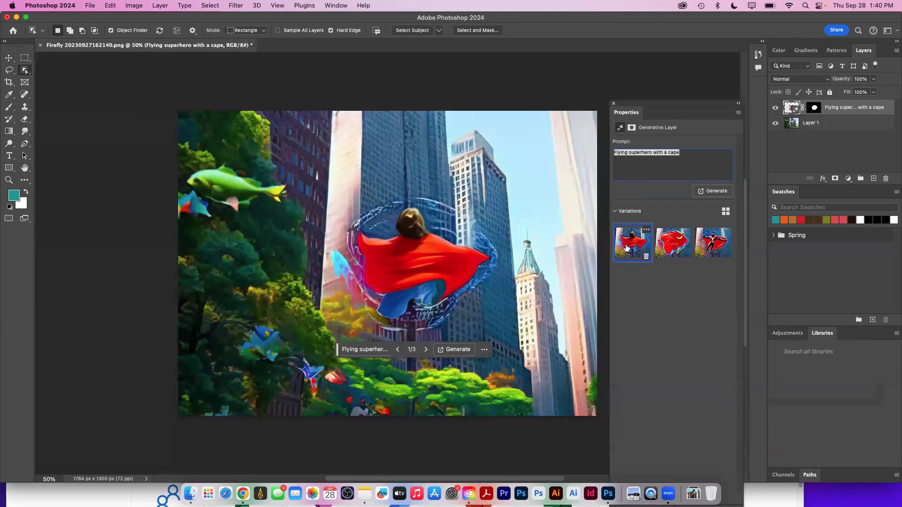
{"action": "left_click", "coordinate": [666, 245]}
{"action": "left_click", "coordinate": [709, 239]}
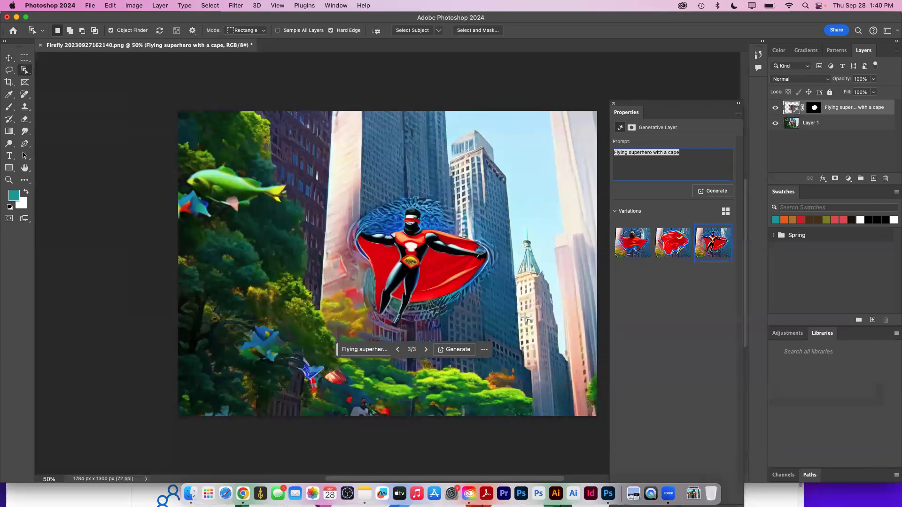
Generate three more variations, preview all six, and settle on the first one
{"action": "left_click", "coordinate": [456, 349]}
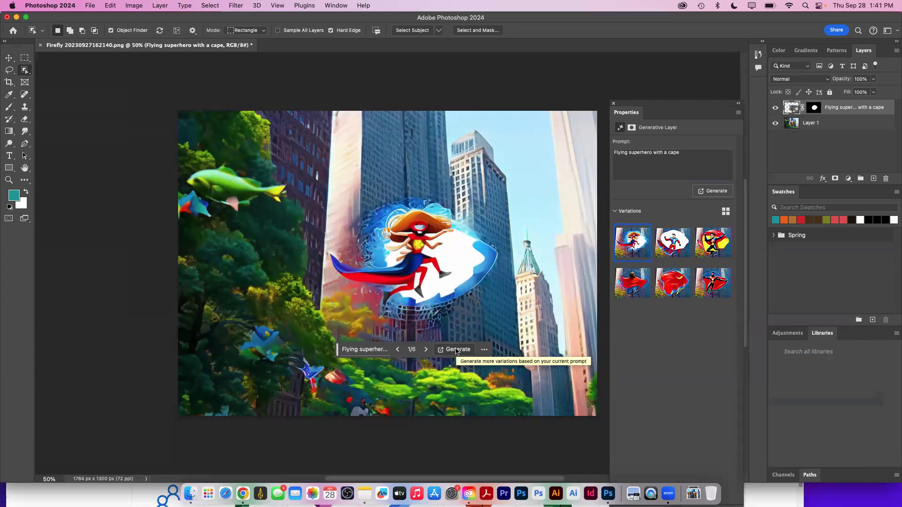
{"action": "mouse_move", "coordinate": [632, 249]}
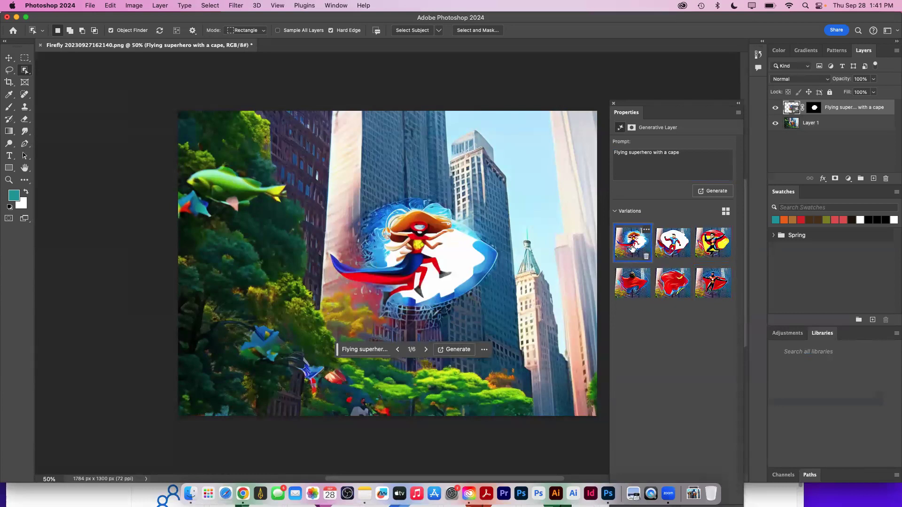
{"action": "left_click", "coordinate": [681, 238]}
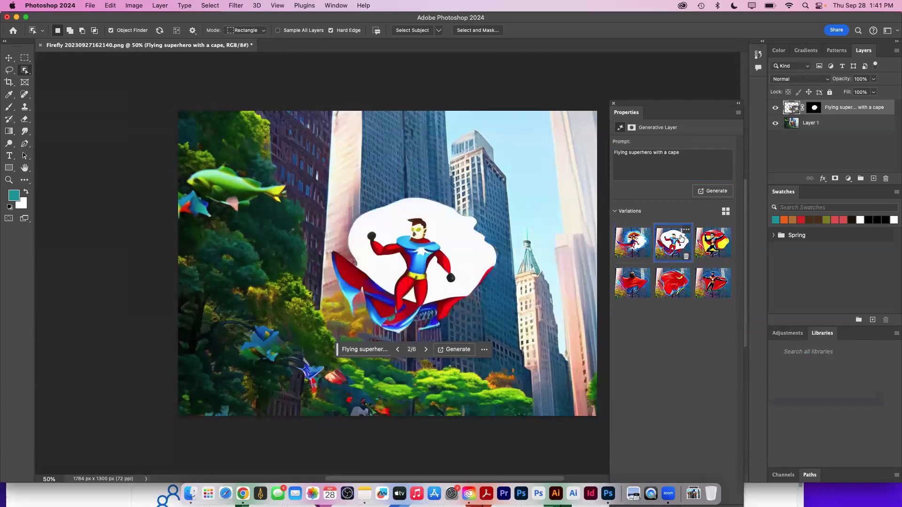
{"action": "left_click", "coordinate": [711, 250]}
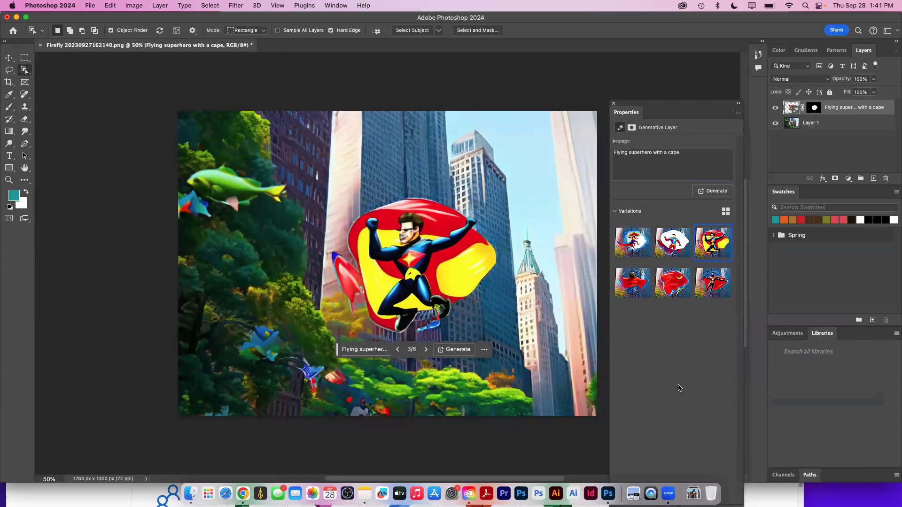
{"action": "left_click", "coordinate": [634, 288]}
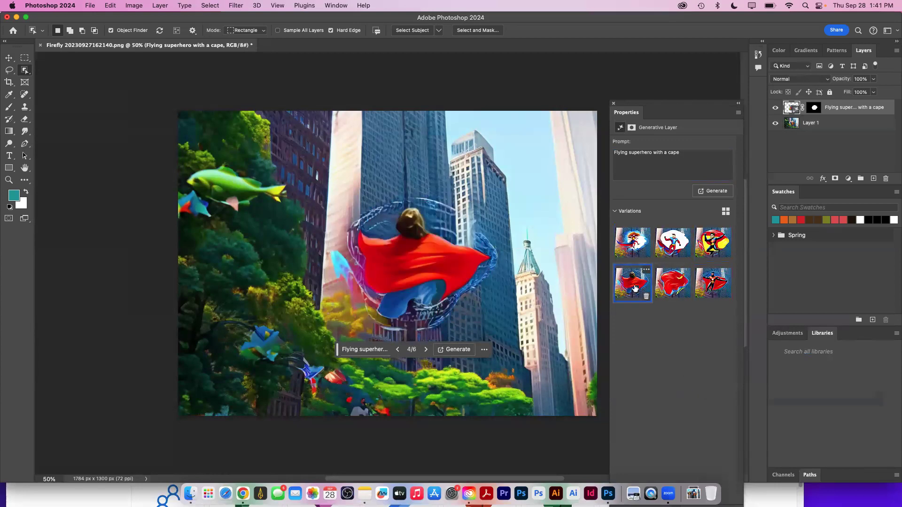
{"action": "left_click", "coordinate": [657, 281]}
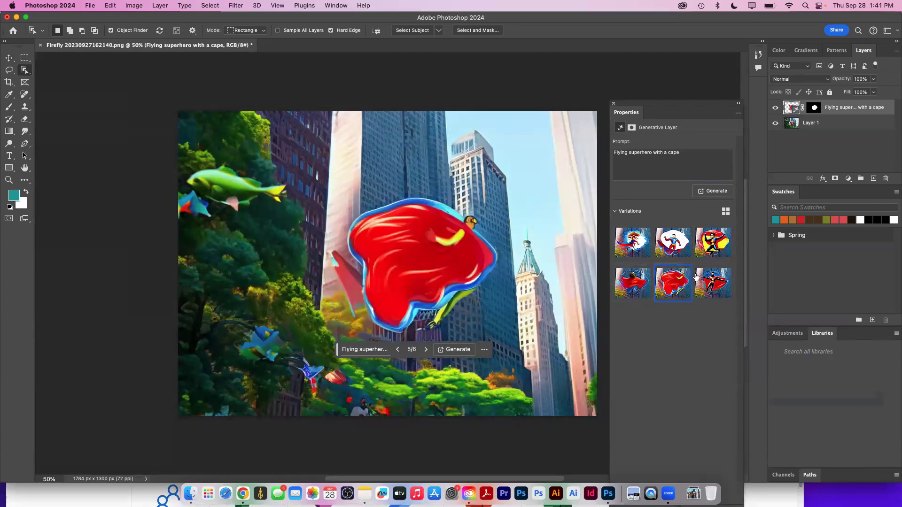
{"action": "left_click", "coordinate": [707, 285]}
{"action": "left_click", "coordinate": [706, 243]}
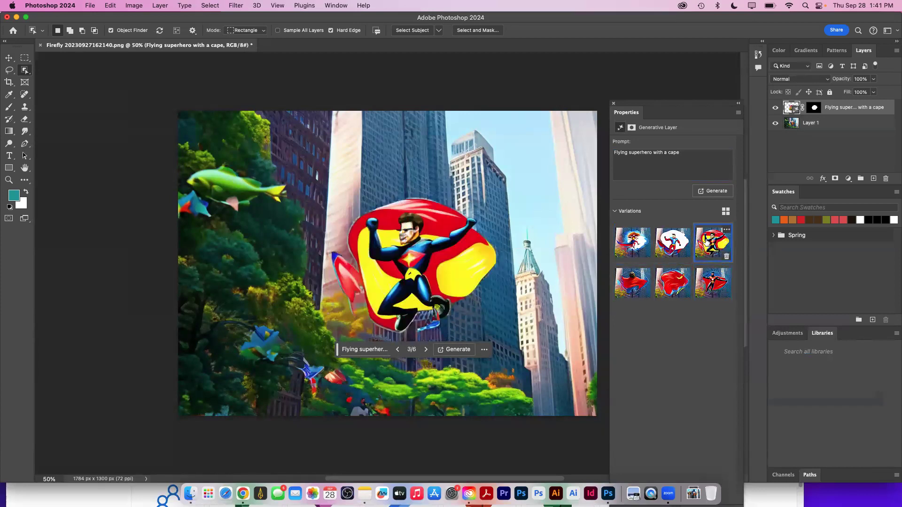
{"action": "left_click", "coordinate": [630, 238]}
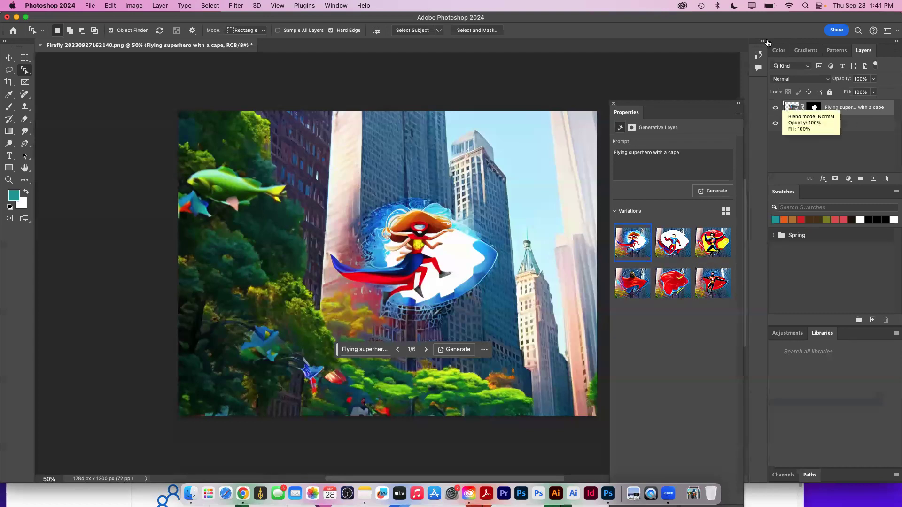
Smudge the superhero mask's edges in white into a ragged splash, then hide Layer 1
{"action": "left_click", "coordinate": [814, 110], "text": "alt"}
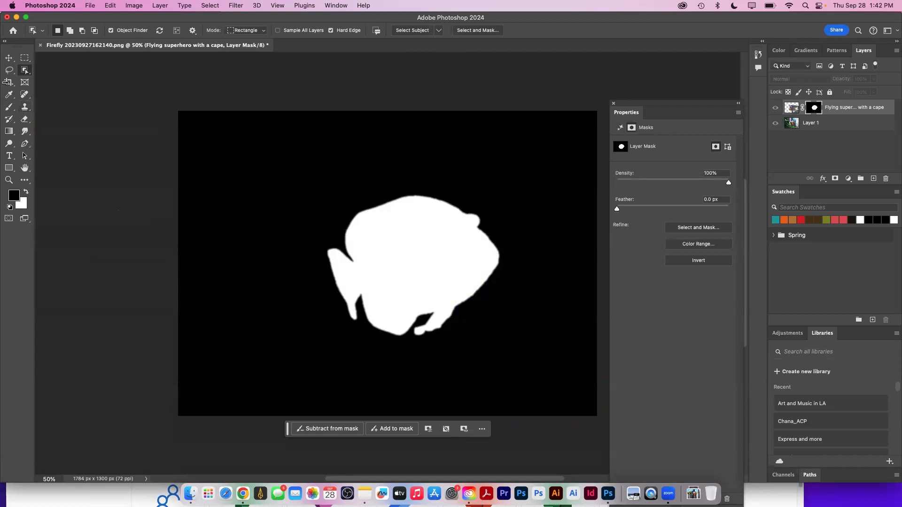
{"action": "left_click", "coordinate": [8, 108]}
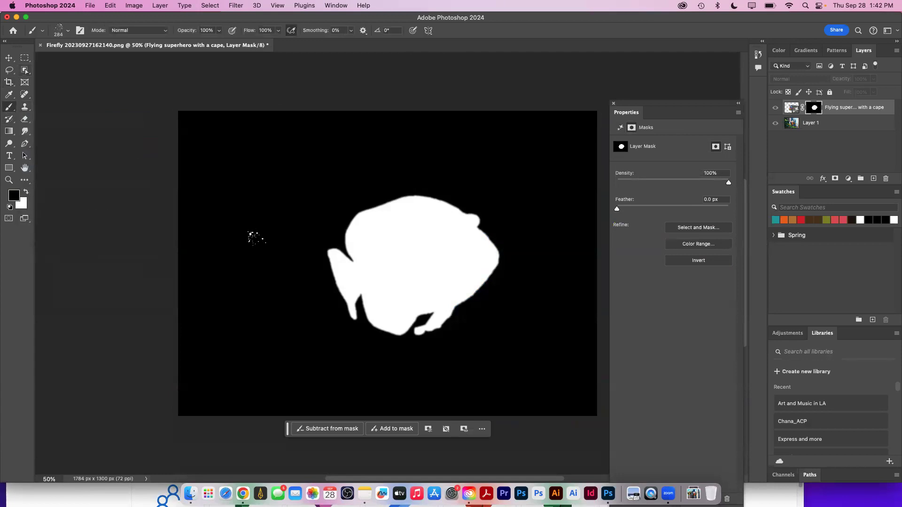
{"action": "left_click", "coordinate": [68, 31]}
{"action": "key", "text": "r"}
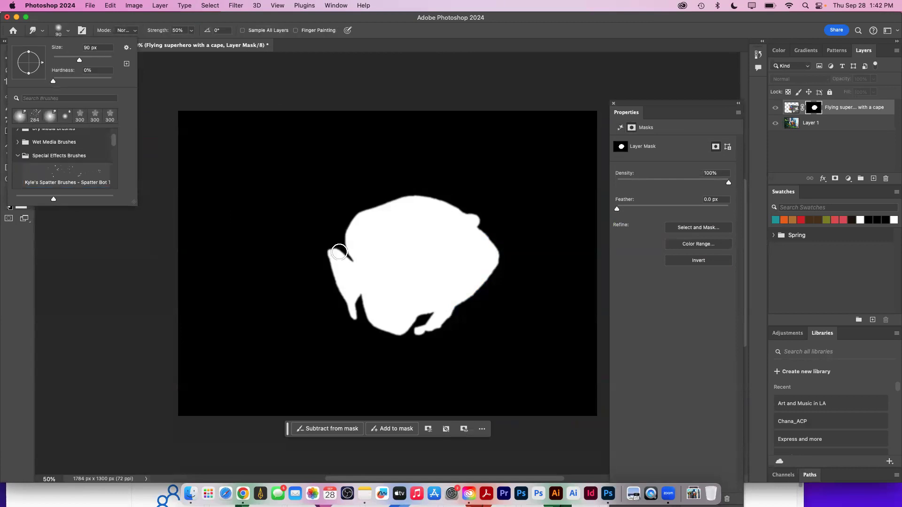
{"action": "left_click", "coordinate": [376, 24]}
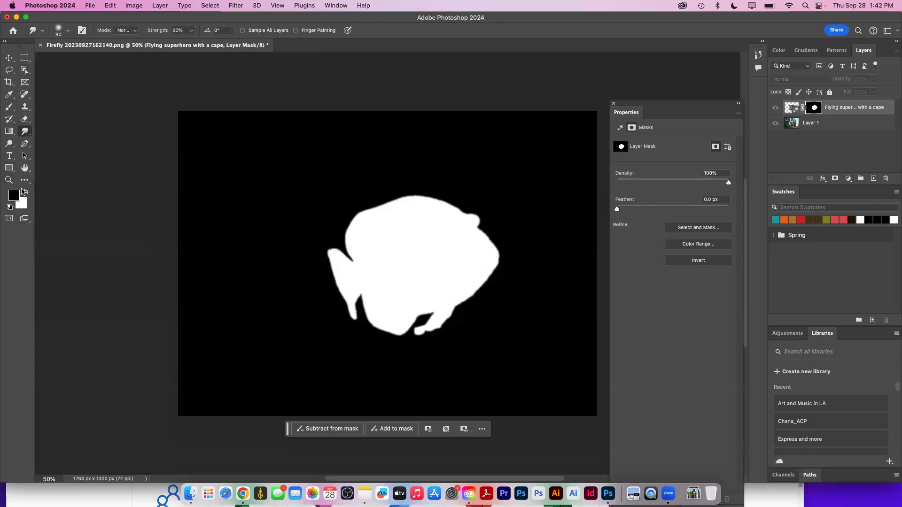
{"action": "left_click", "coordinate": [23, 190]}
{"action": "mouse_move", "coordinate": [347, 234]}
{"action": "left_mouse_down"}
{"action": "mouse_move", "coordinate": [334, 249]}
{"action": "mouse_move", "coordinate": [327, 235]}
{"action": "mouse_move", "coordinate": [294, 276]}
{"action": "mouse_move", "coordinate": [351, 282]}
{"action": "mouse_move", "coordinate": [331, 285]}
{"action": "mouse_move", "coordinate": [364, 297]}
{"action": "mouse_move", "coordinate": [330, 323]}
{"action": "left_mouse_up"}
{"action": "mouse_move", "coordinate": [370, 300]}
{"action": "left_mouse_down"}
{"action": "mouse_move", "coordinate": [366, 380]}
{"action": "mouse_move", "coordinate": [383, 311]}
{"action": "mouse_move", "coordinate": [400, 405]}
{"action": "mouse_move", "coordinate": [425, 296]}
{"action": "mouse_move", "coordinate": [459, 394]}
{"action": "mouse_move", "coordinate": [448, 282]}
{"action": "mouse_move", "coordinate": [508, 382]}
{"action": "mouse_move", "coordinate": [464, 315]}
{"action": "mouse_move", "coordinate": [467, 262]}
{"action": "mouse_move", "coordinate": [523, 308]}
{"action": "mouse_move", "coordinate": [477, 243]}
{"action": "mouse_move", "coordinate": [508, 201]}
{"action": "mouse_move", "coordinate": [437, 215]}
{"action": "mouse_move", "coordinate": [434, 167]}
{"action": "mouse_move", "coordinate": [407, 224]}
{"action": "mouse_move", "coordinate": [382, 156]}
{"action": "mouse_move", "coordinate": [393, 252]}
{"action": "mouse_move", "coordinate": [339, 181]}
{"action": "mouse_move", "coordinate": [344, 204]}
{"action": "mouse_move", "coordinate": [367, 228]}
{"action": "mouse_move", "coordinate": [296, 183]}
{"action": "mouse_move", "coordinate": [406, 196]}
{"action": "mouse_move", "coordinate": [406, 140]}
{"action": "left_mouse_up"}
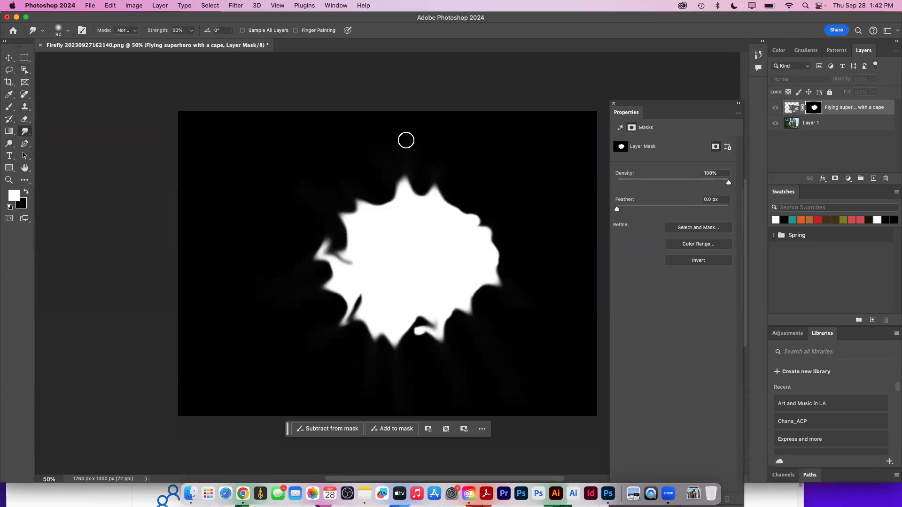
{"action": "left_click", "coordinate": [792, 109]}
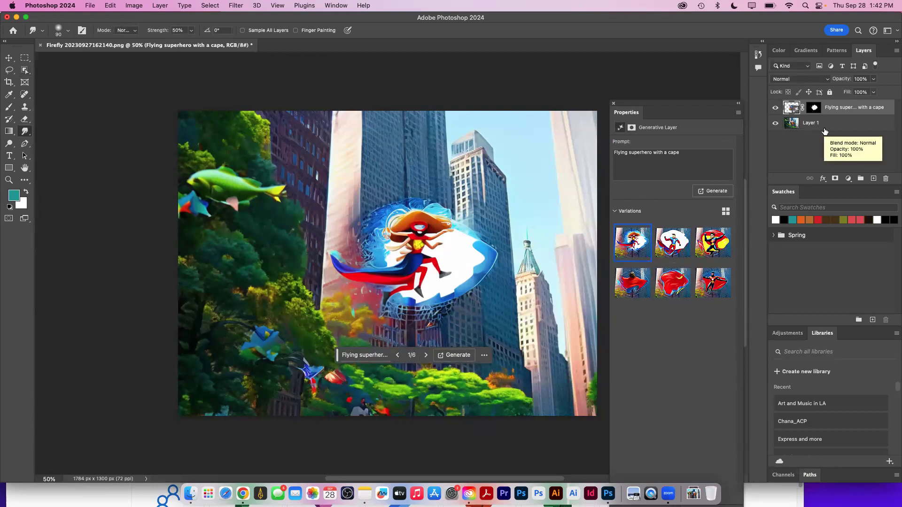
{"action": "left_click", "coordinate": [775, 123]}
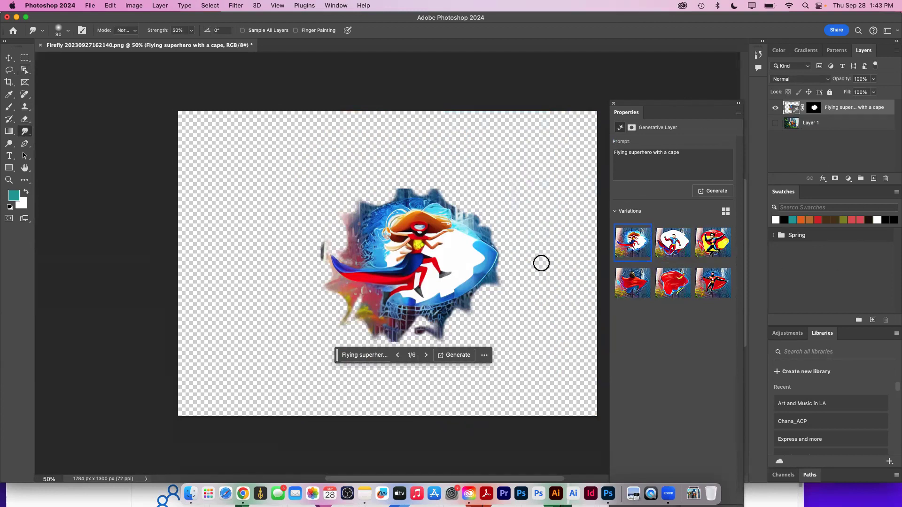
Select and delete the 'Flying superhero with a cape' prompt text
{"action": "left_click", "coordinate": [386, 358]}
{"action": "key", "text": "super+a"}
{"action": "key", "text": "BackSpace"}
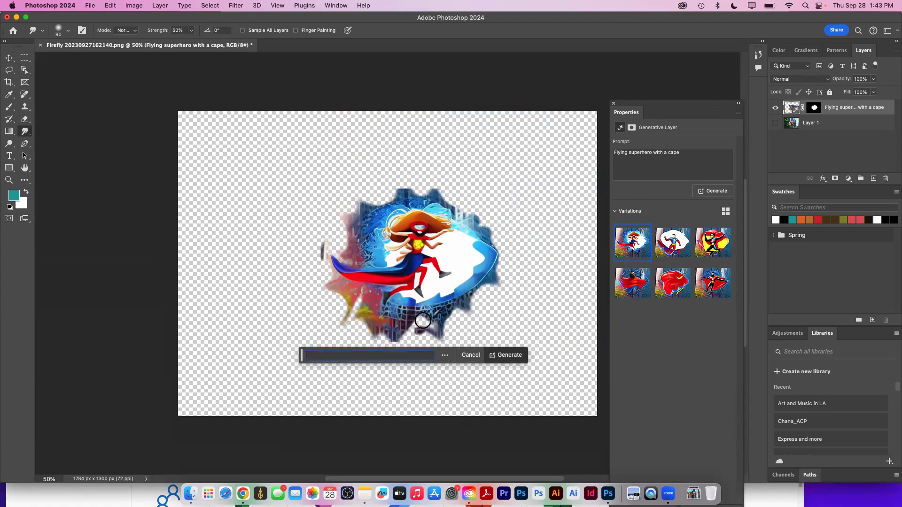
Regenerate with a blank prompt and preview the park and pasta variations
{"action": "left_click", "coordinate": [503, 357]}
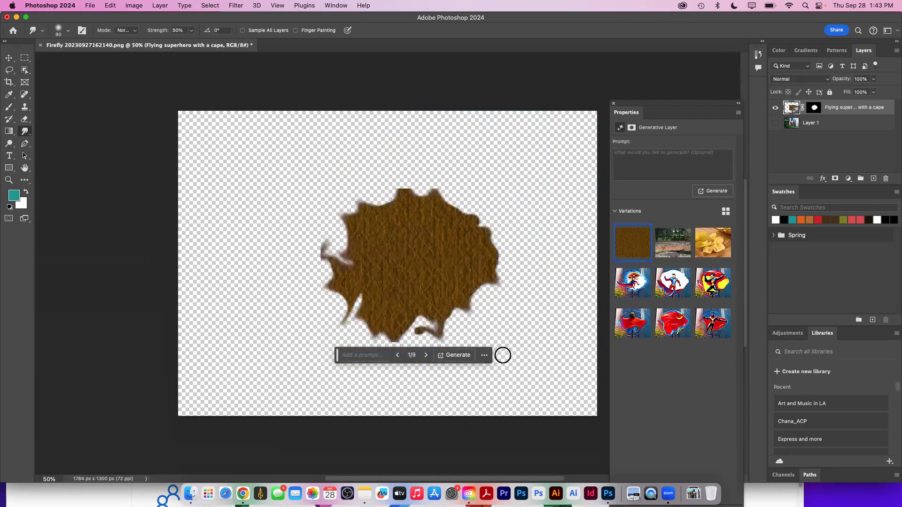
{"action": "left_click", "coordinate": [667, 247]}
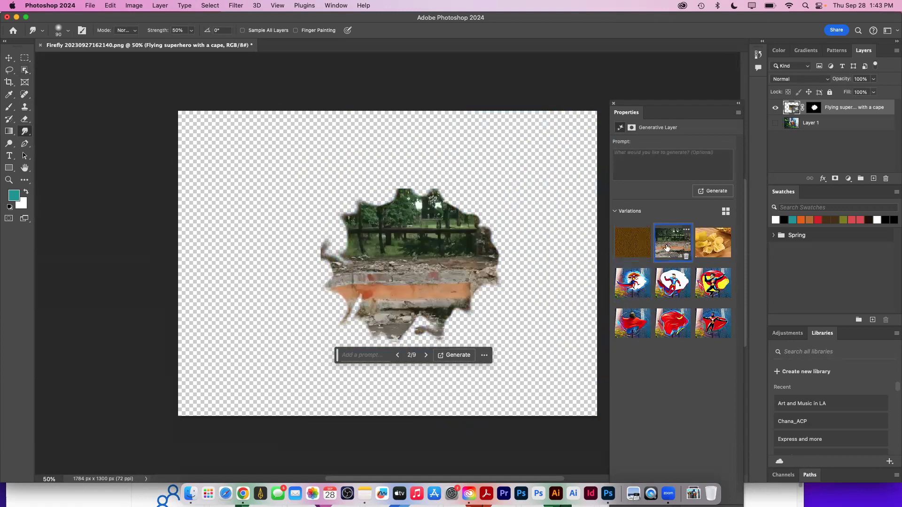
{"action": "left_click", "coordinate": [704, 250]}
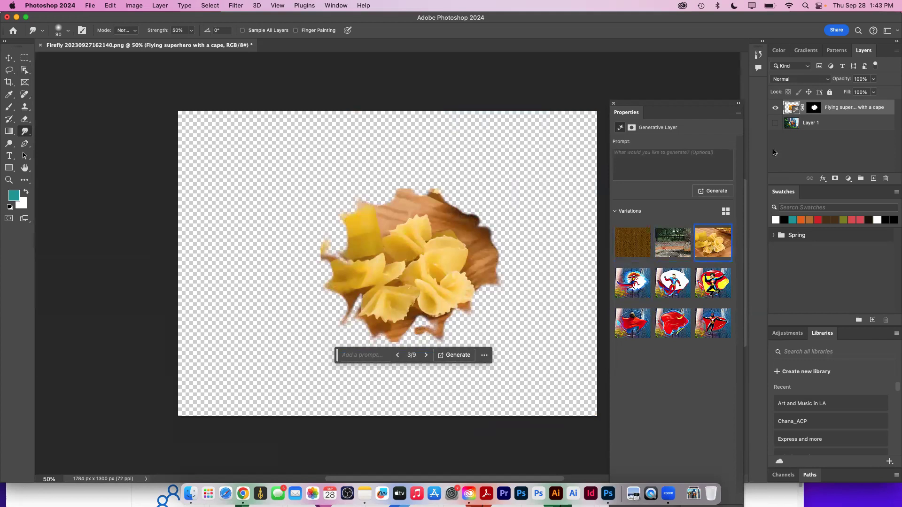
Show and select Layer 1, hide the generative layer, and zoom out
{"action": "left_click", "coordinate": [775, 124]}
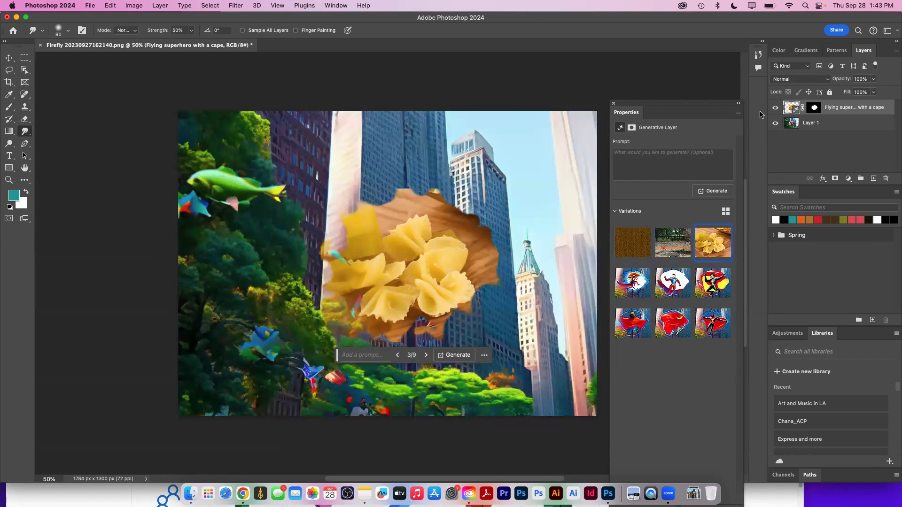
{"action": "left_click", "coordinate": [775, 108]}
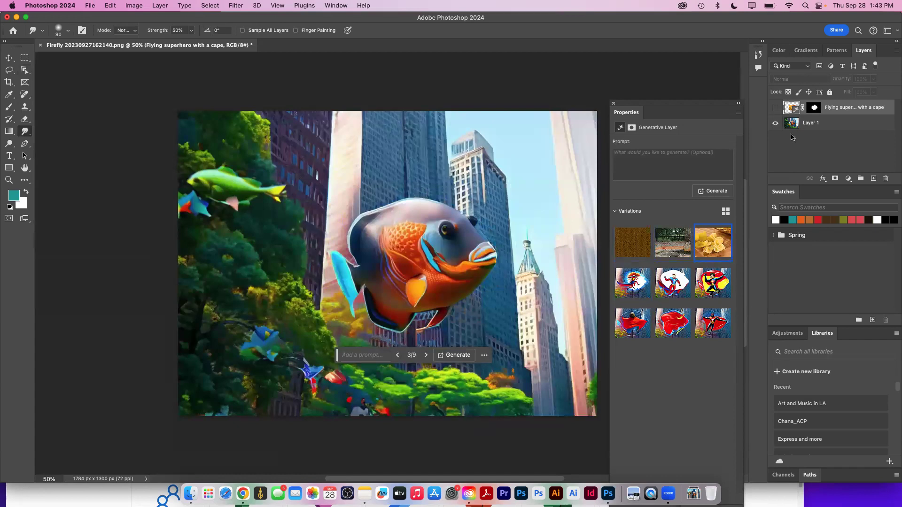
{"action": "left_click", "coordinate": [813, 123]}
{"action": "key", "text": "super+minus"}
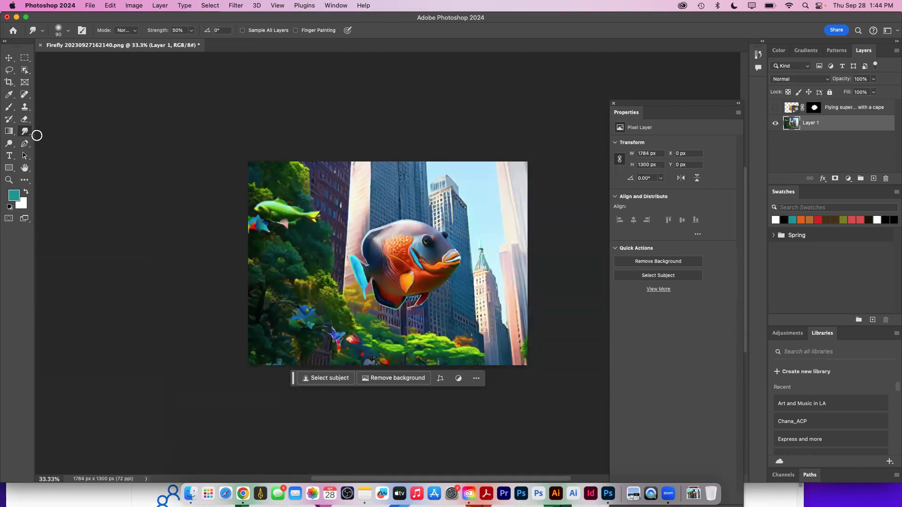
Crop outward on all four sides to 2633 × 1793 px and run Generative Expand
{"action": "left_click", "coordinate": [9, 83]}
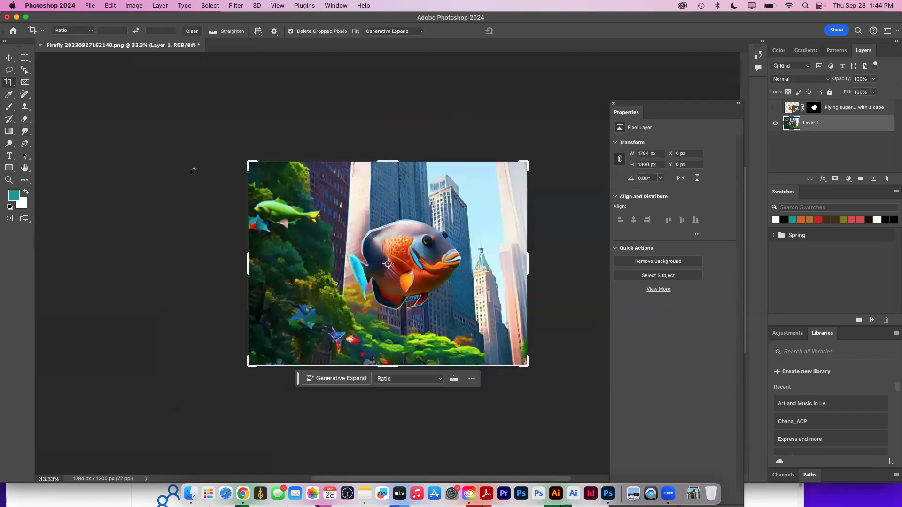
{"action": "left_click_drag", "start_coordinate": [248, 262], "coordinate": [214, 263]}
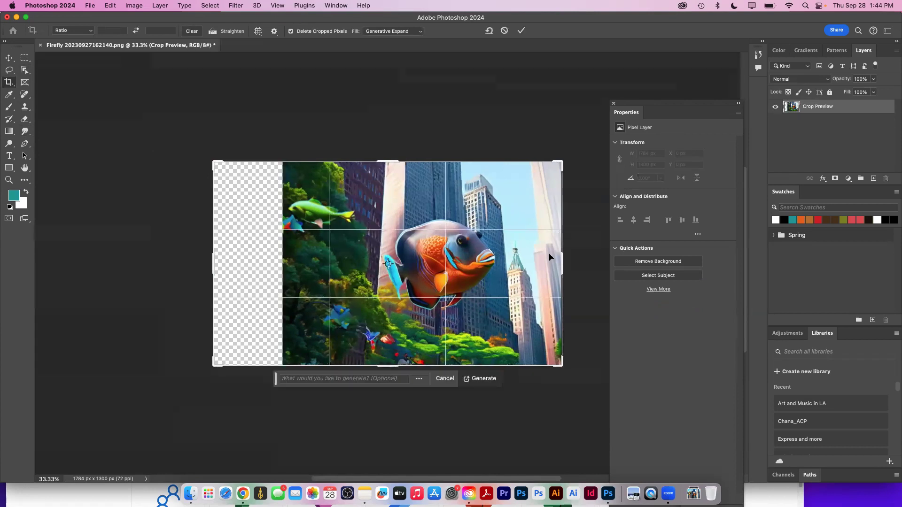
{"action": "left_click_drag", "start_coordinate": [562, 259], "coordinate": [595, 265]}
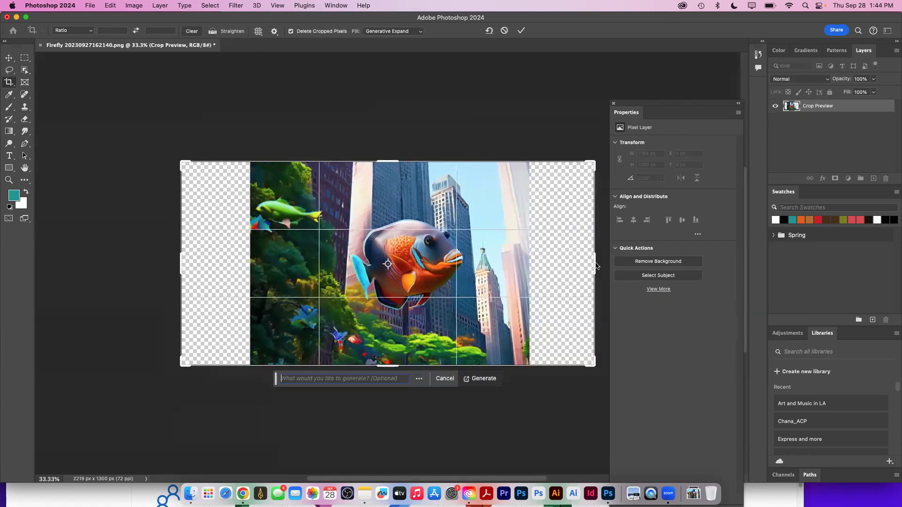
{"action": "left_click_drag", "start_coordinate": [386, 156], "coordinate": [387, 133]}
{"action": "left_click_drag", "start_coordinate": [388, 381], "coordinate": [408, 429]}
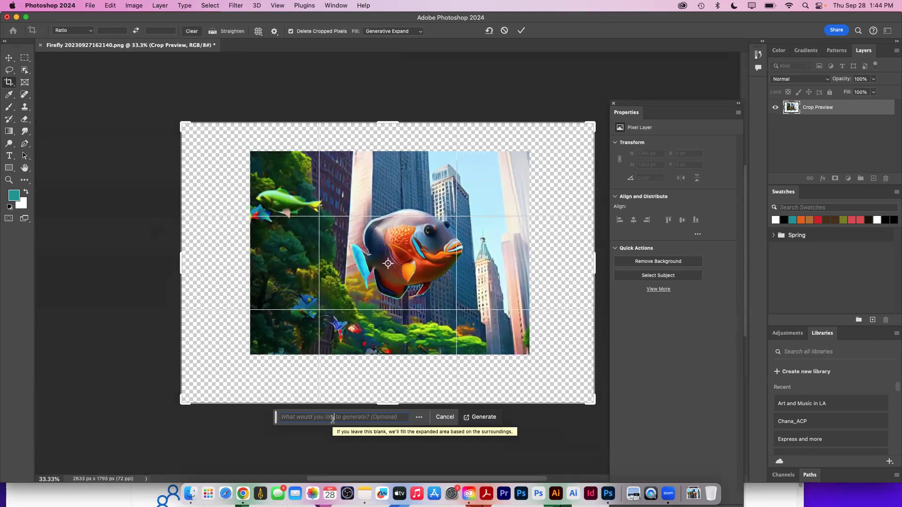
{"action": "left_click", "coordinate": [479, 417]}
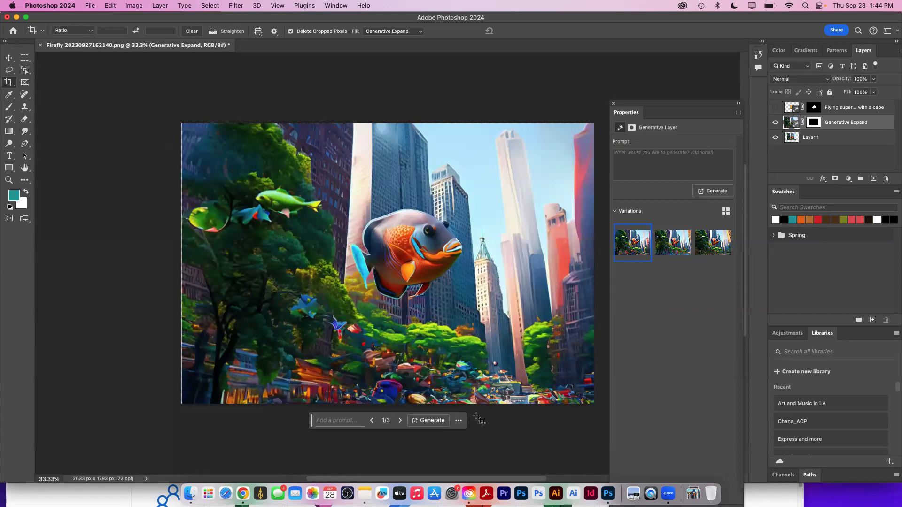
Zoom to 200%, pan over the generated trees and the fish's eye and fin, then zoom back out
{"action": "key", "text": "super+equal"}
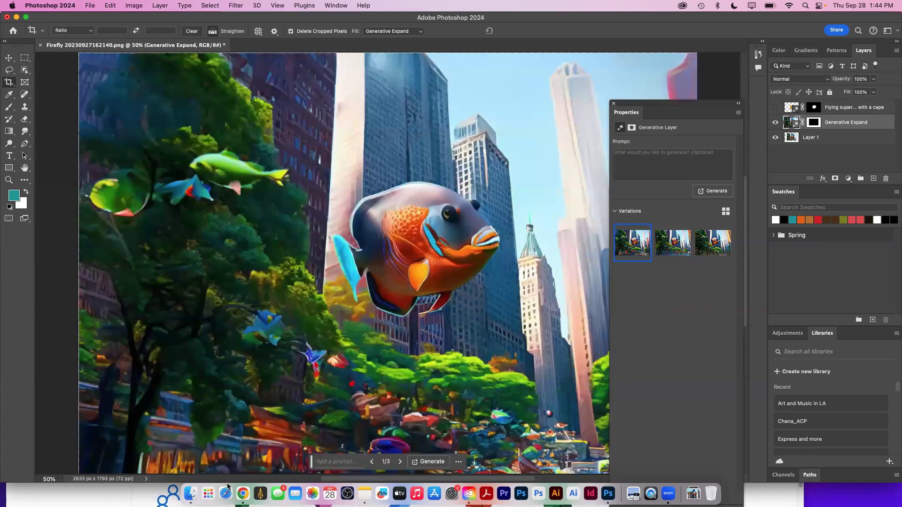
{"action": "key", "text": "super+equal"}
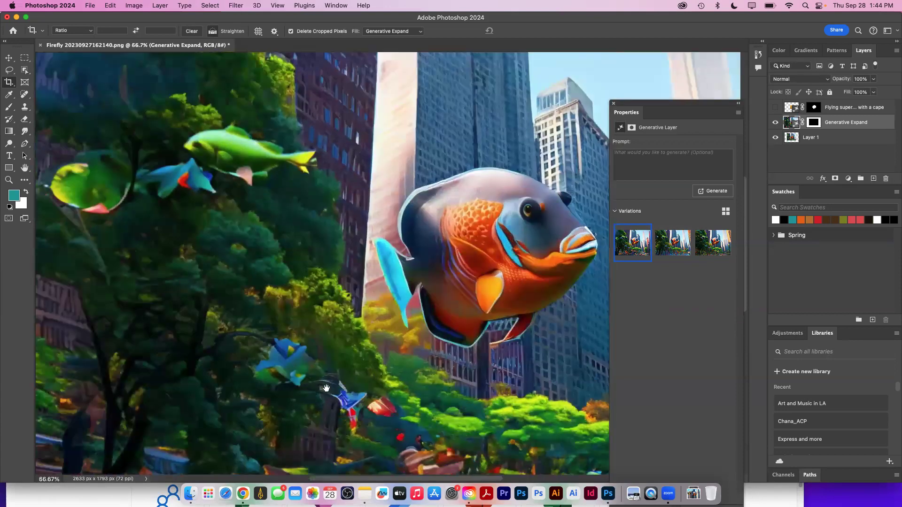
{"action": "key", "text": "super+equal"}
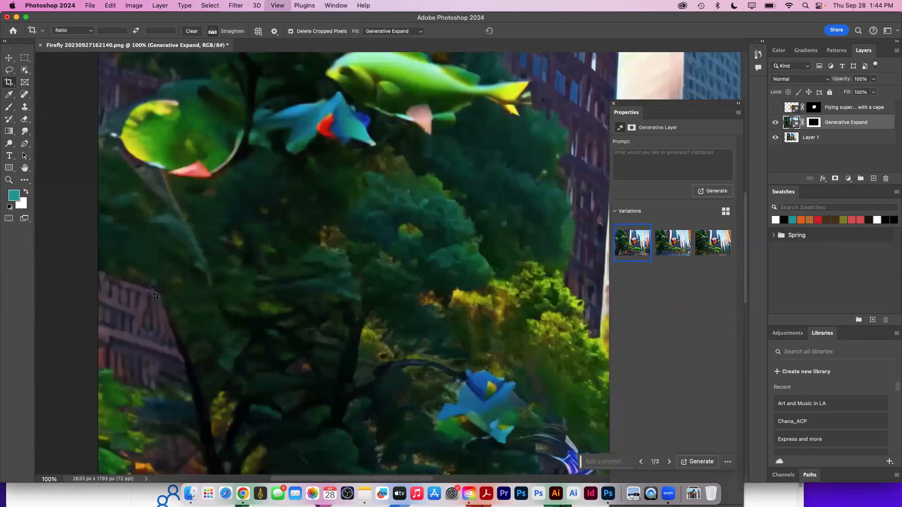
{"action": "key", "text": "super+equal"}
{"action": "left_click_drag", "start_coordinate": [348, 296], "coordinate": [5, 262]}
{"action": "left_click_drag", "start_coordinate": [497, 371], "coordinate": [91, 305]}
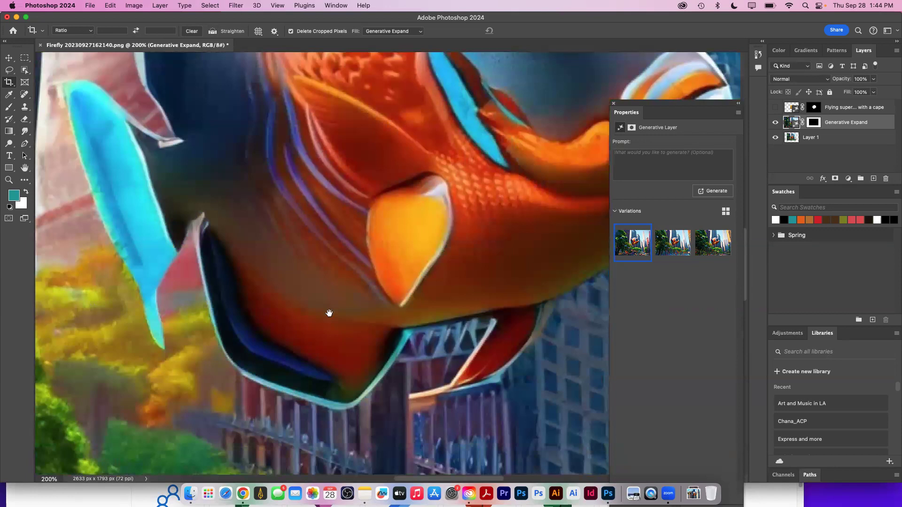
{"action": "left_click_drag", "start_coordinate": [329, 313], "coordinate": [261, 389]}
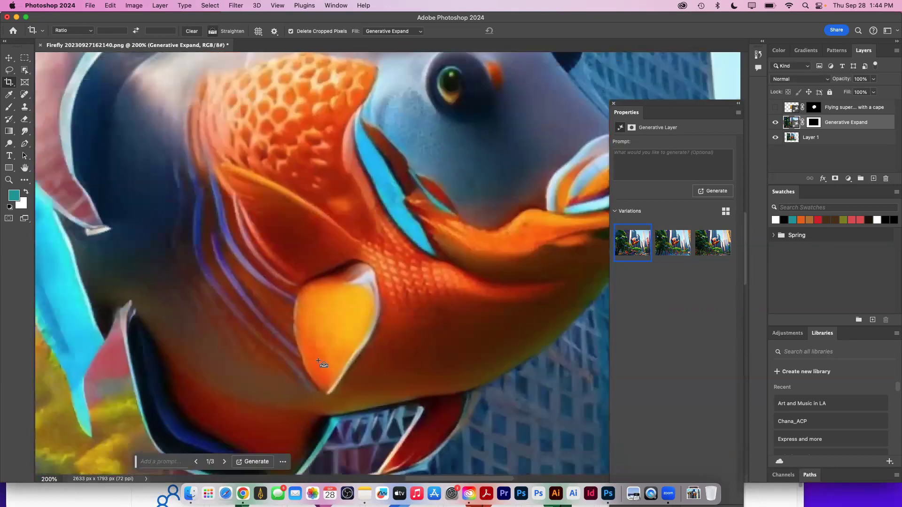
{"action": "key", "text": "super+minus"}
{"action": "key", "text": "super+minus"}
{"action": "key", "text": "super+minus"}
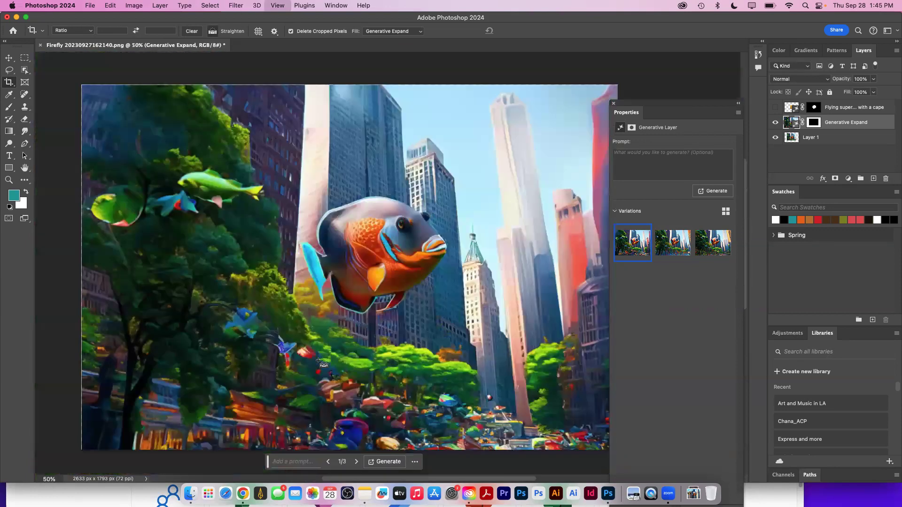
{"action": "key", "text": "super+minus"}
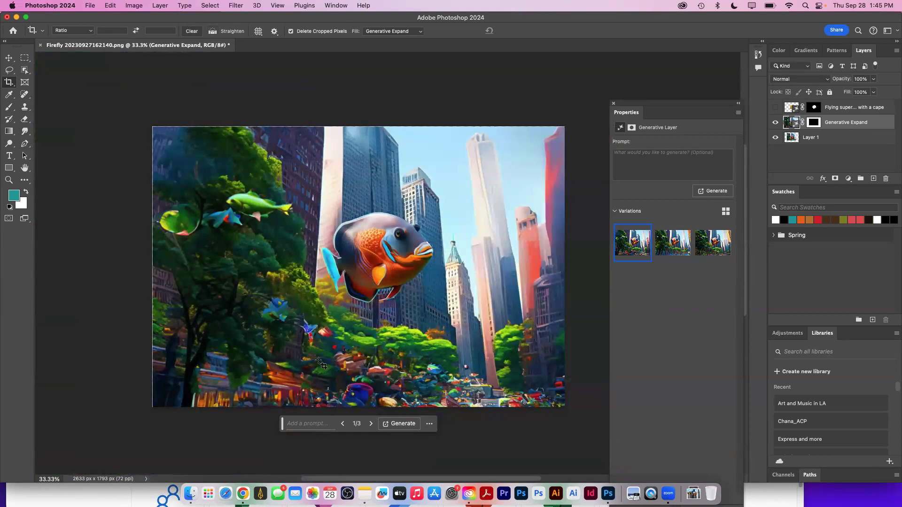
Generate three more expansion variations and keep variation 3 of 6
{"action": "left_click", "coordinate": [674, 252]}
{"action": "left_click", "coordinate": [707, 249]}
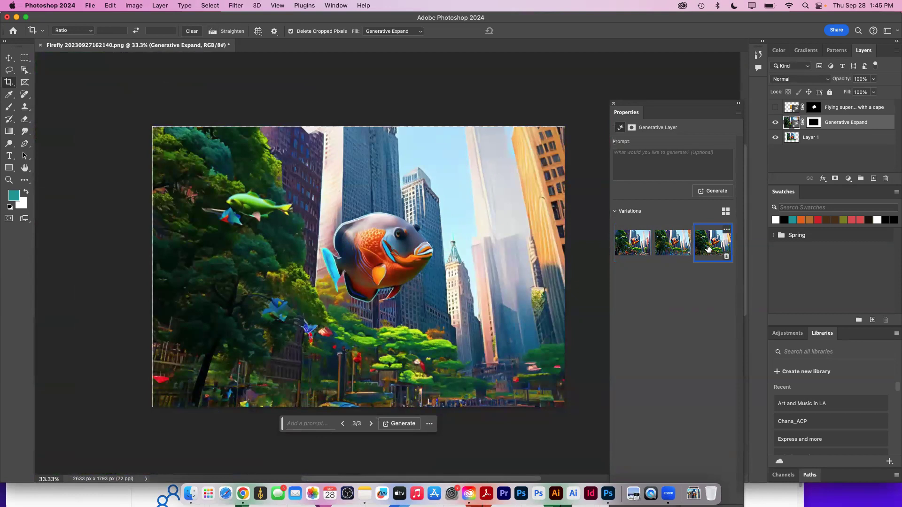
{"action": "left_click", "coordinate": [405, 425]}
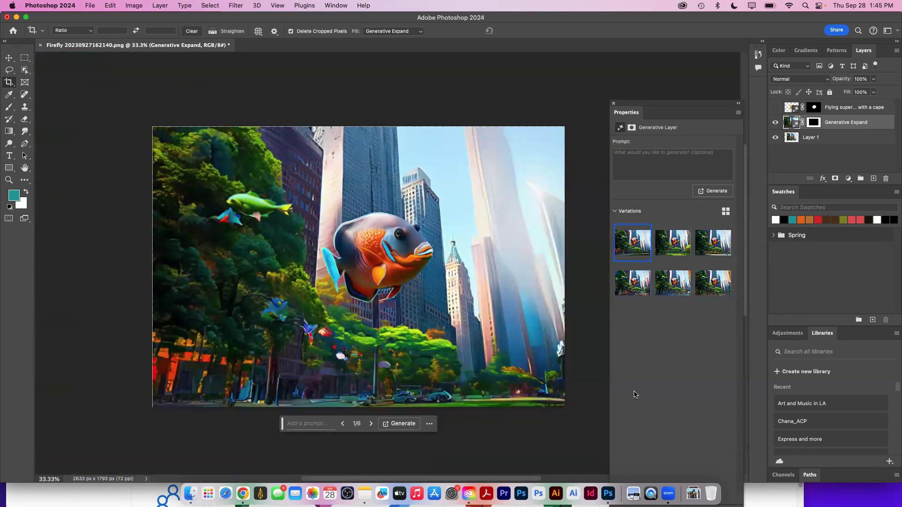
{"action": "mouse_move", "coordinate": [629, 249]}
{"action": "left_click", "coordinate": [673, 245]}
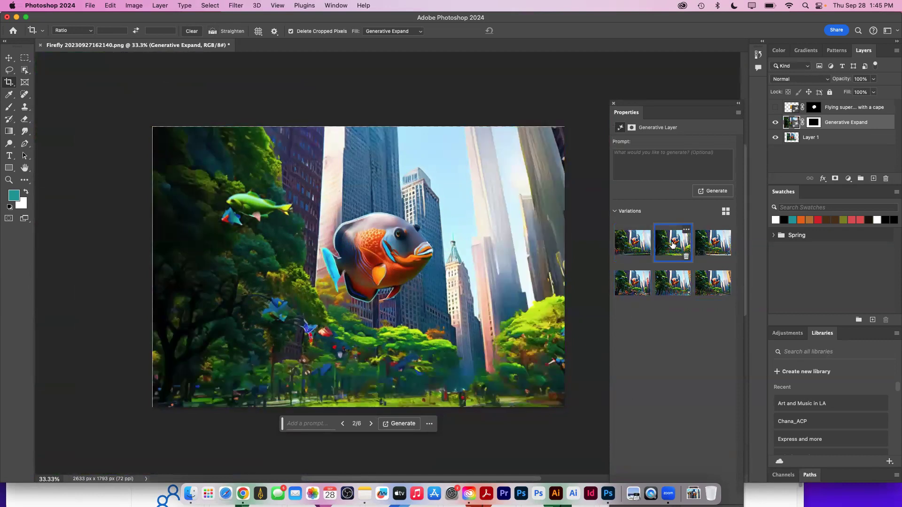
{"action": "left_click", "coordinate": [712, 243]}
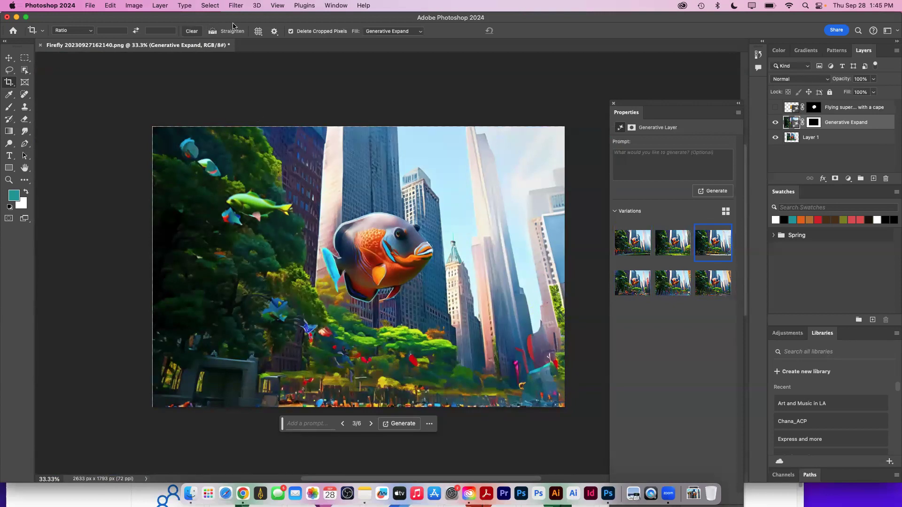
Marquee-select the right-hand strip and Generative Fill it with the prompt 'Super Hero'
{"action": "left_click", "coordinate": [24, 57]}
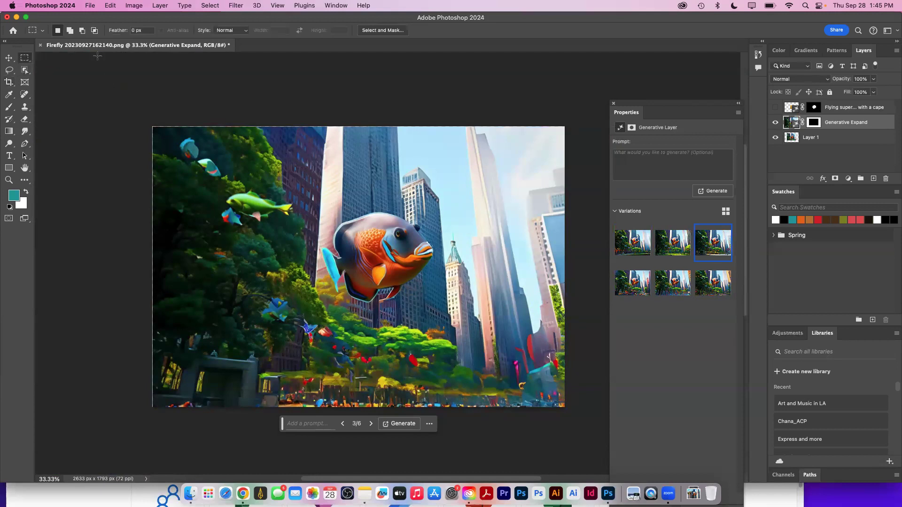
{"action": "left_click_drag", "start_coordinate": [436, 125], "coordinate": [565, 408]}
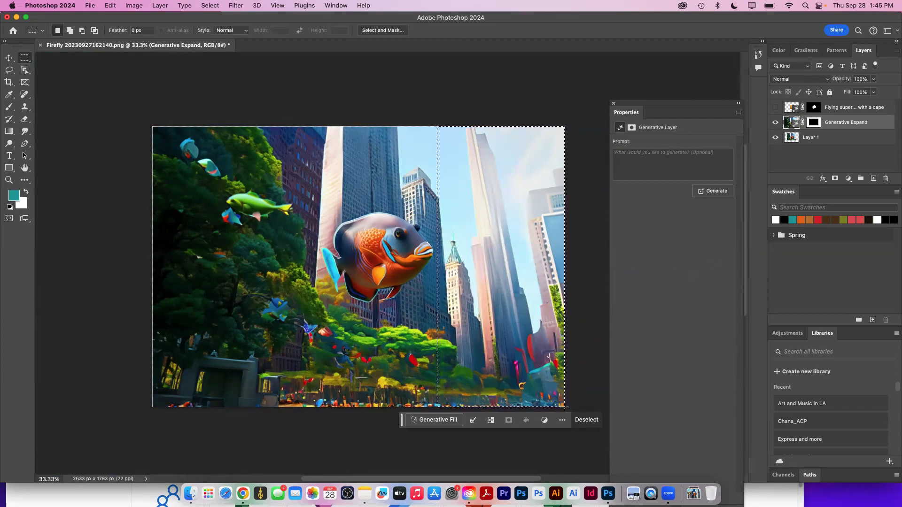
{"action": "left_click", "coordinate": [438, 421]}
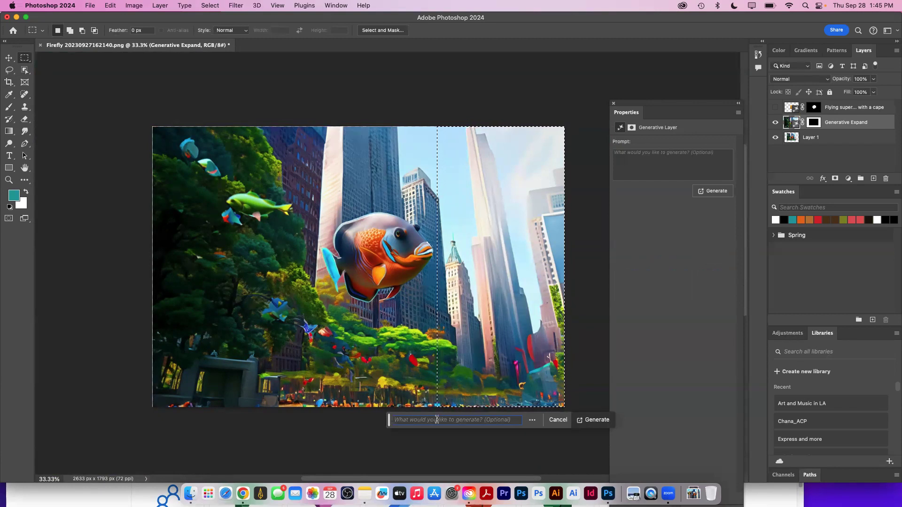
{"action": "type", "text": "Super"}
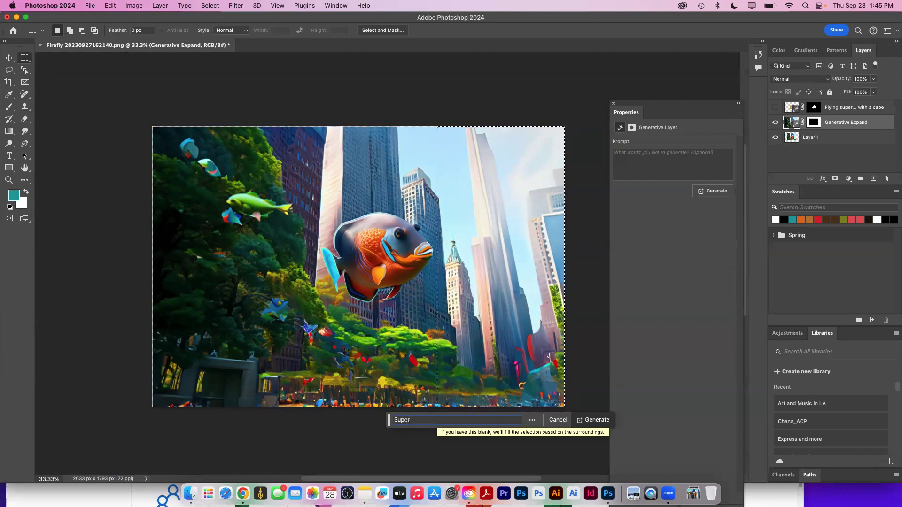
{"action": "type", "text": " Hero with a red Cape holding a flower"}
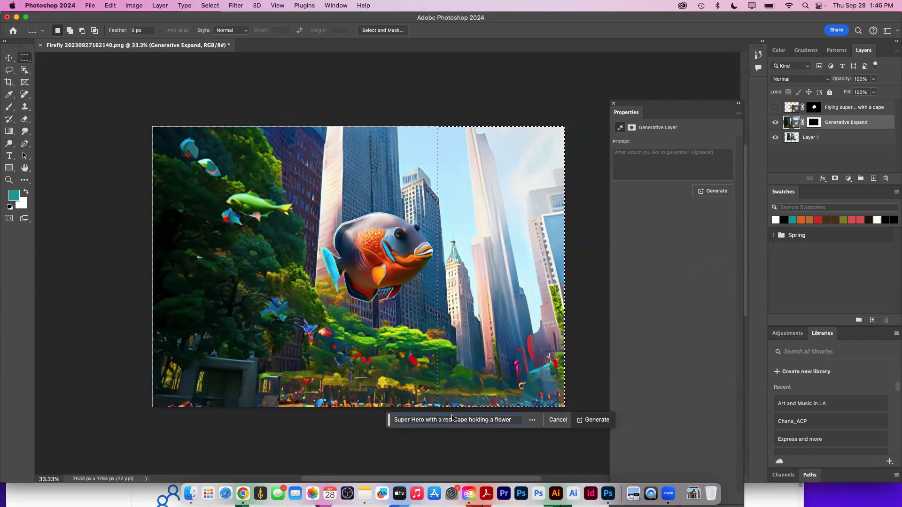
{"action": "left_click", "coordinate": [597, 420]}
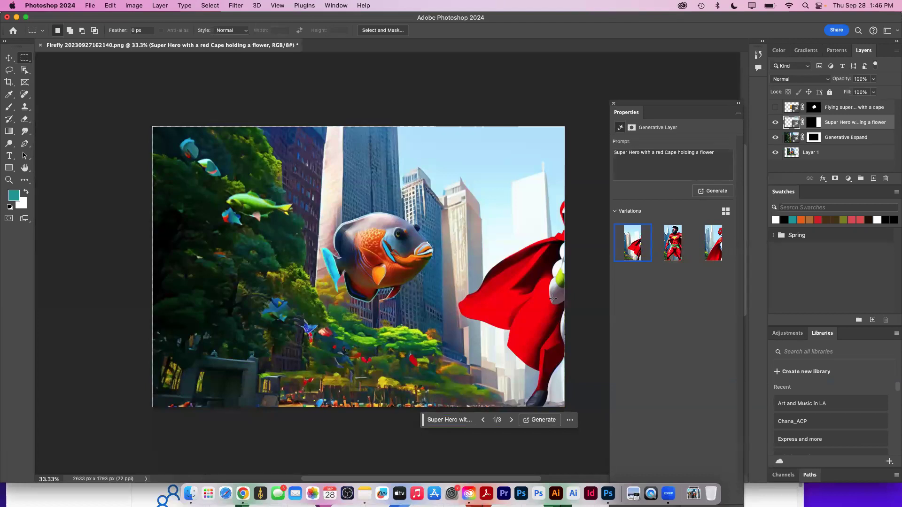
Compare the first superhero variations, then generate another set
{"action": "left_click", "coordinate": [664, 250]}
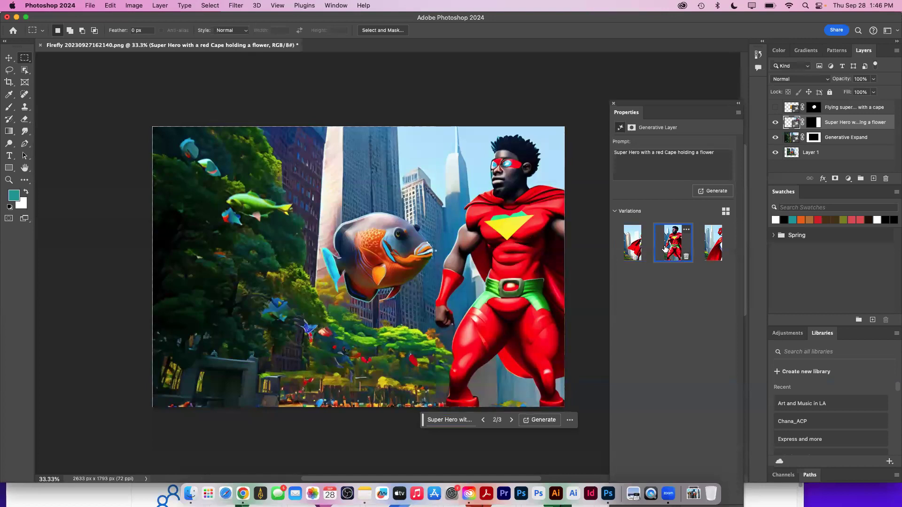
{"action": "left_click", "coordinate": [711, 253]}
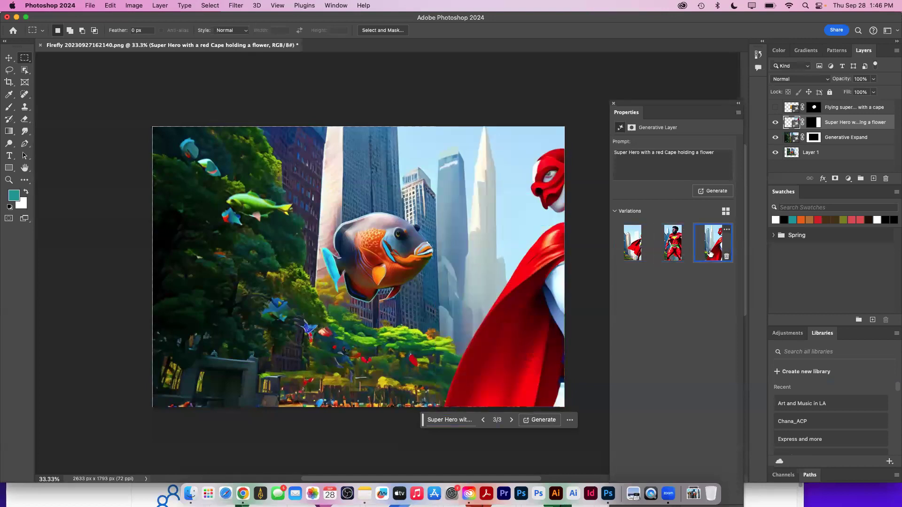
{"action": "left_click", "coordinate": [675, 238]}
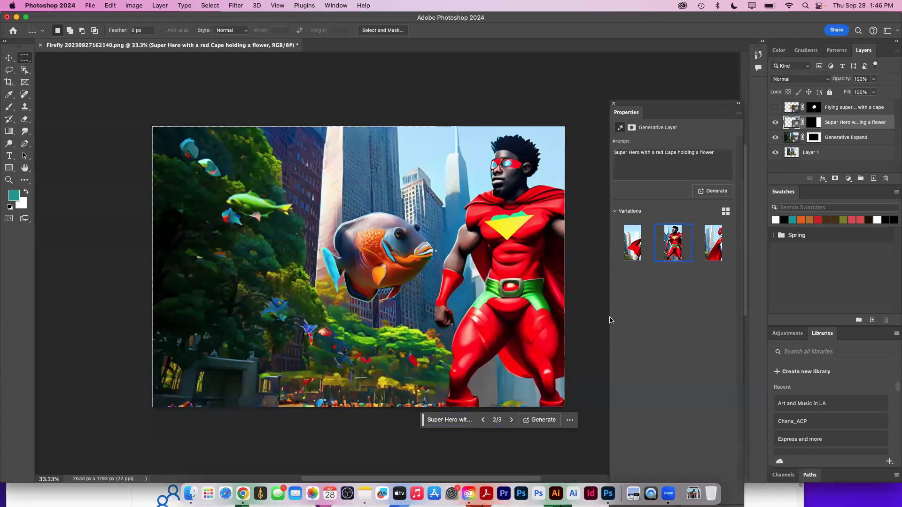
{"action": "left_click", "coordinate": [537, 420]}
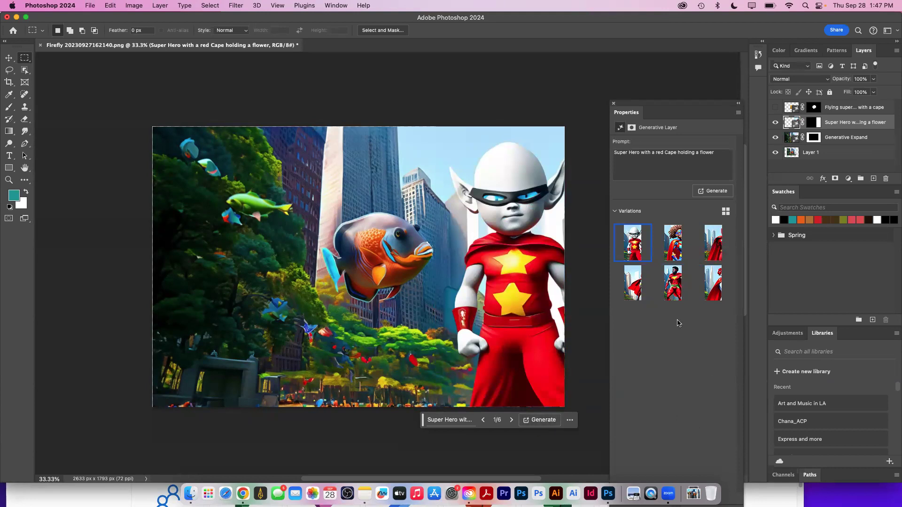
Delete the caped-from-behind and afro-haired variations and show the red-suited hero with green belt
{"action": "left_click", "coordinate": [678, 253]}
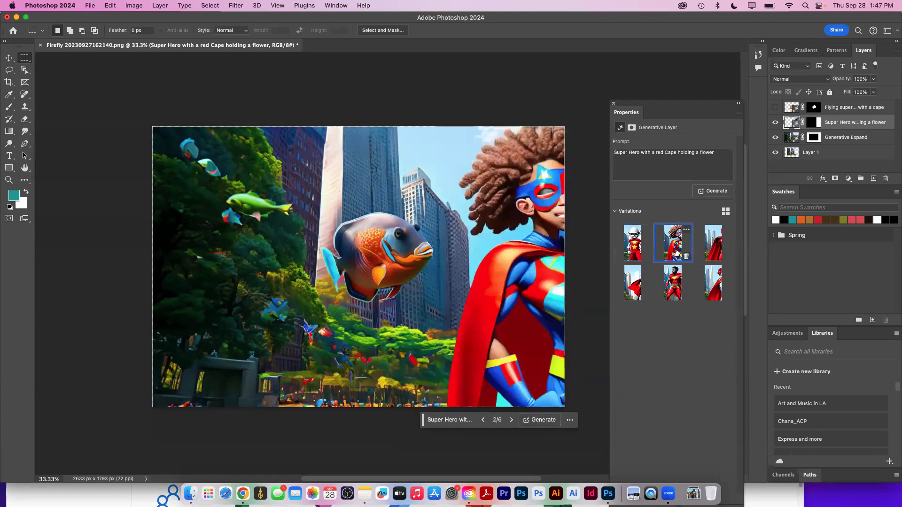
{"action": "left_click", "coordinate": [708, 251]}
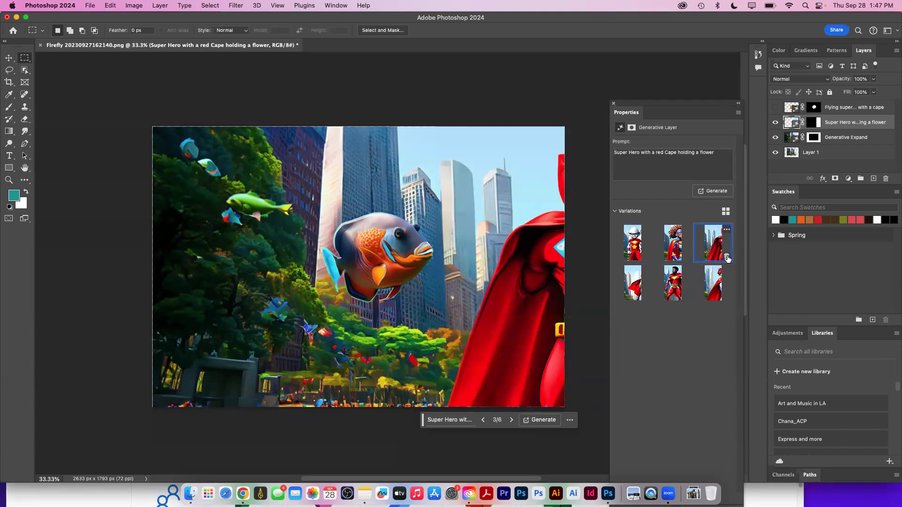
{"action": "left_click", "coordinate": [726, 257]}
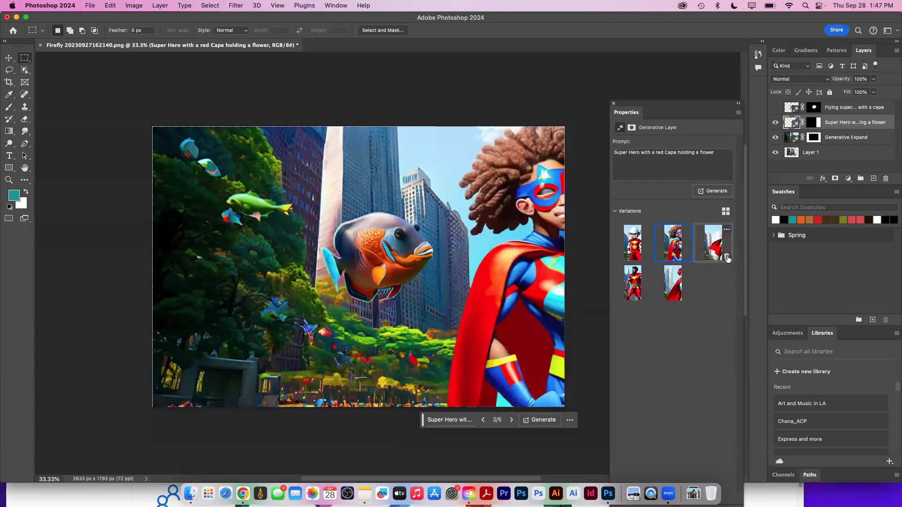
{"action": "left_click", "coordinate": [686, 257]}
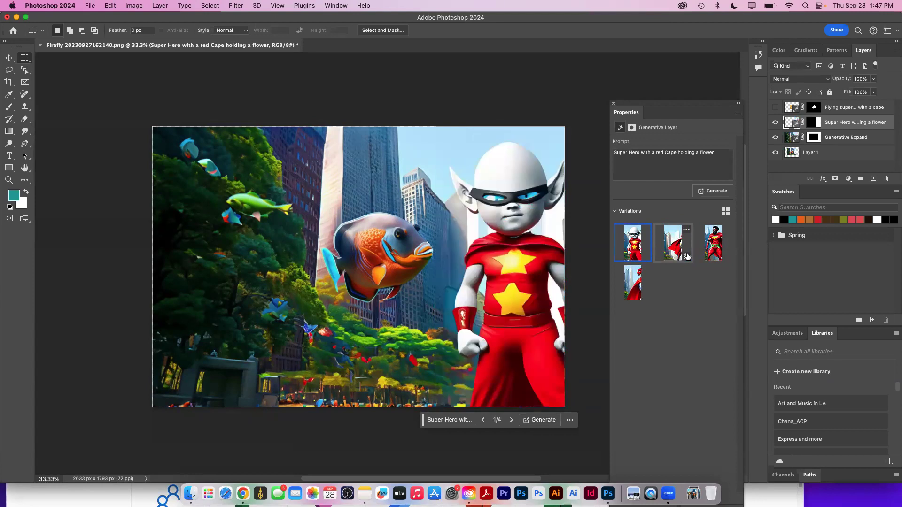
{"action": "left_click", "coordinate": [632, 295]}
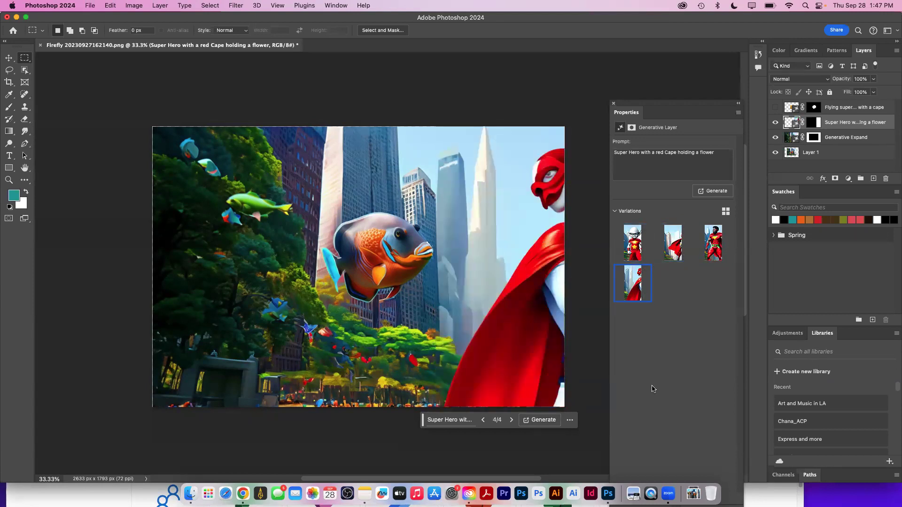
{"action": "left_click", "coordinate": [720, 253]}
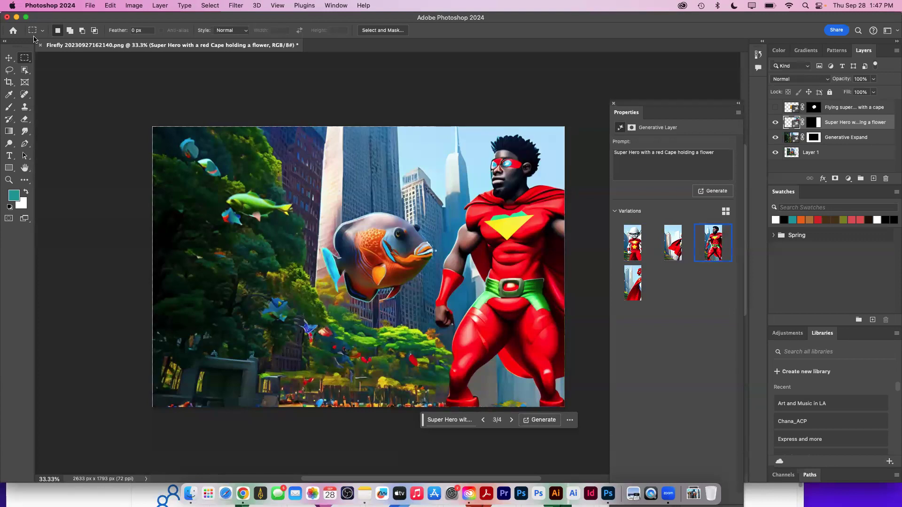
Nudge the superhero layer slightly up and right, then bring up its blend-mode list
{"action": "left_click", "coordinate": [9, 58]}
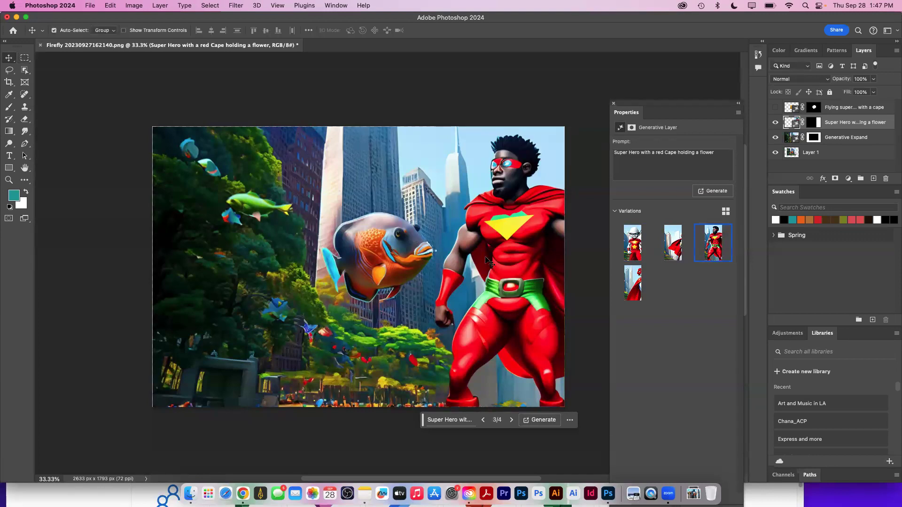
{"action": "left_click", "coordinate": [522, 273]}
{"action": "mouse_move", "coordinate": [522, 273]}
{"action": "left_mouse_down"}
{"action": "mouse_move", "coordinate": [438, 260]}
{"action": "mouse_move", "coordinate": [233, 260]}
{"action": "mouse_move", "coordinate": [537, 274]}
{"action": "mouse_move", "coordinate": [232, 268]}
{"action": "mouse_move", "coordinate": [515, 280]}
{"action": "mouse_move", "coordinate": [522, 268]}
{"action": "left_mouse_up"}
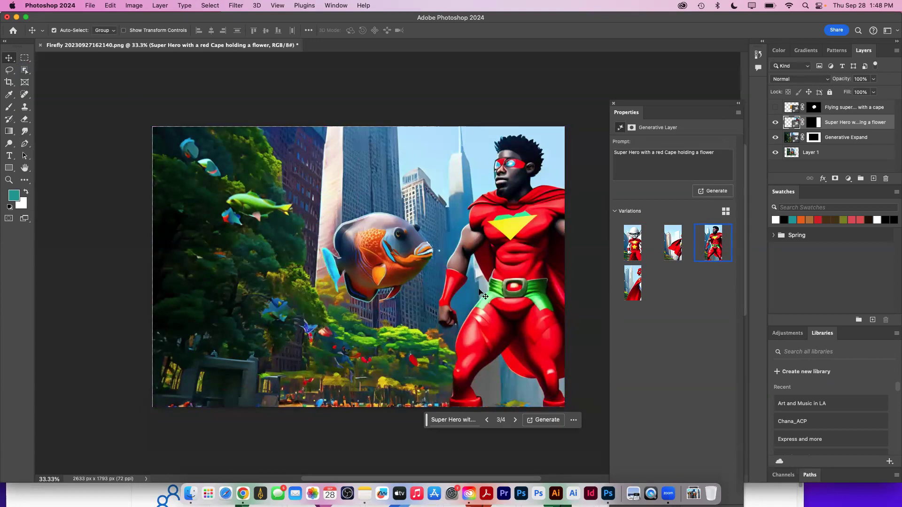
{"action": "left_click", "coordinate": [535, 296]}
{"action": "mouse_move", "coordinate": [536, 298]}
{"action": "left_mouse_down"}
{"action": "mouse_move", "coordinate": [246, 301]}
{"action": "mouse_move", "coordinate": [532, 304]}
{"action": "left_mouse_up"}
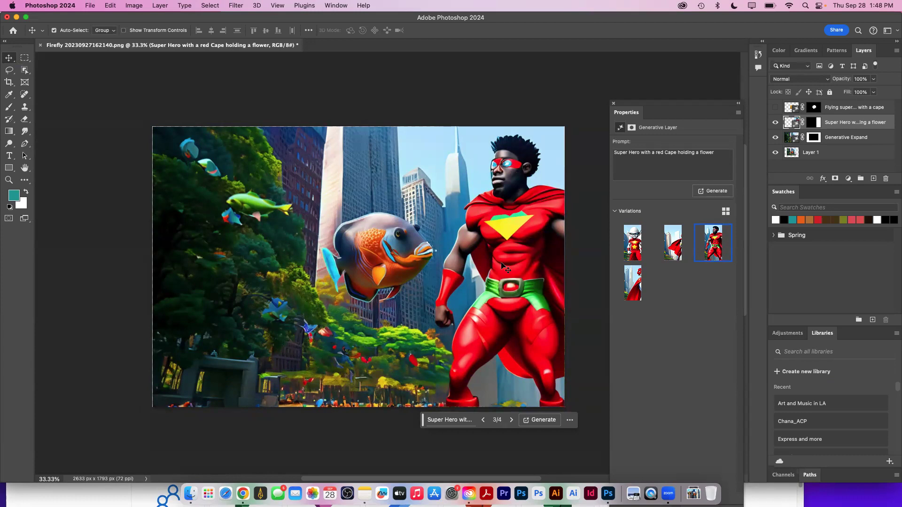
{"action": "mouse_move", "coordinate": [501, 263]}
{"action": "left_mouse_down"}
{"action": "mouse_move", "coordinate": [362, 252]}
{"action": "mouse_move", "coordinate": [511, 255]}
{"action": "mouse_move", "coordinate": [508, 262]}
{"action": "left_mouse_up"}
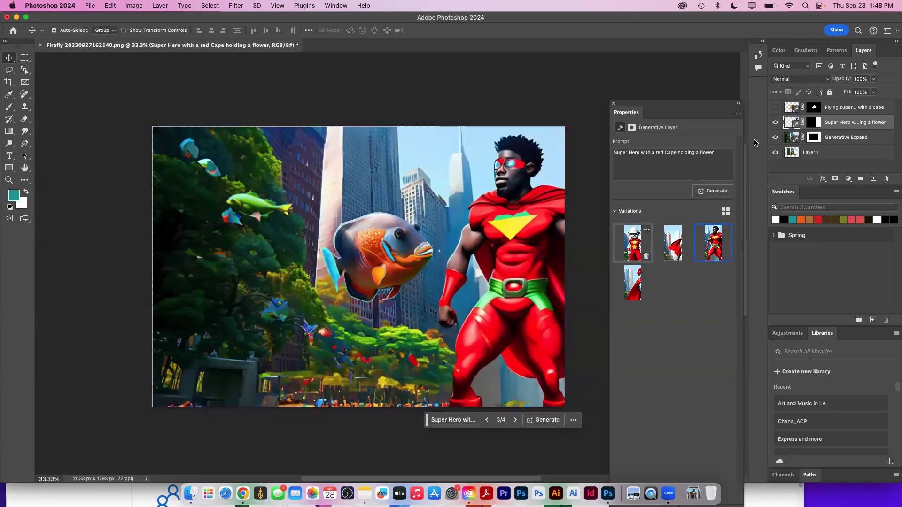
{"action": "left_click", "coordinate": [789, 80]}
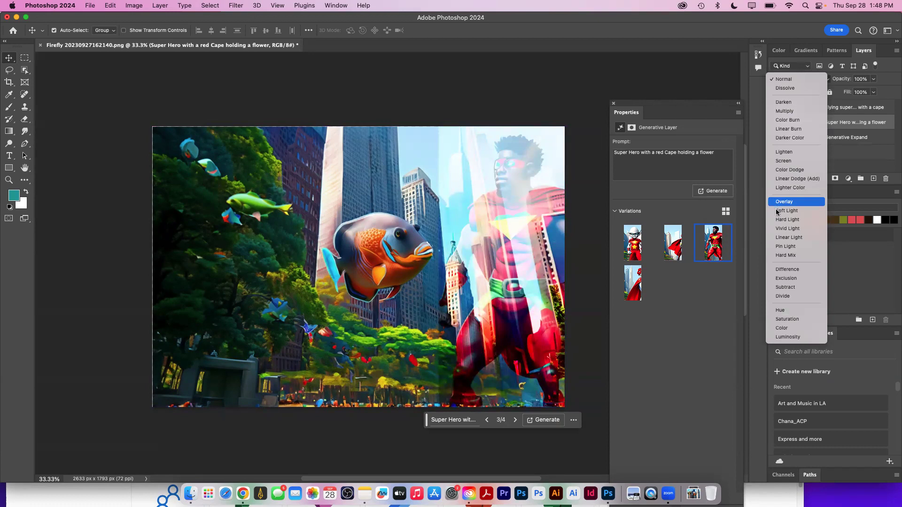
Set the superhero layer to Linear Burn and float the Layers panel as its own window
{"action": "left_click", "coordinate": [779, 131]}
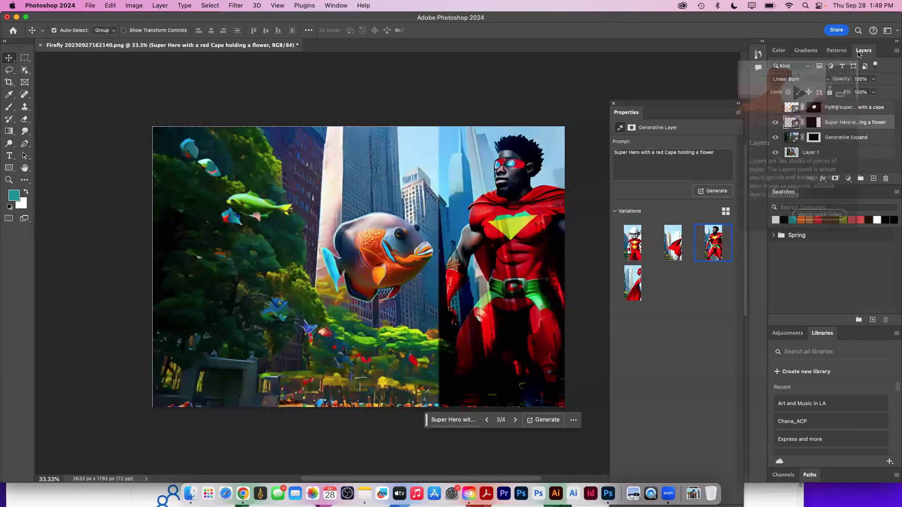
{"action": "left_click_drag", "start_coordinate": [863, 50], "coordinate": [199, 86]}
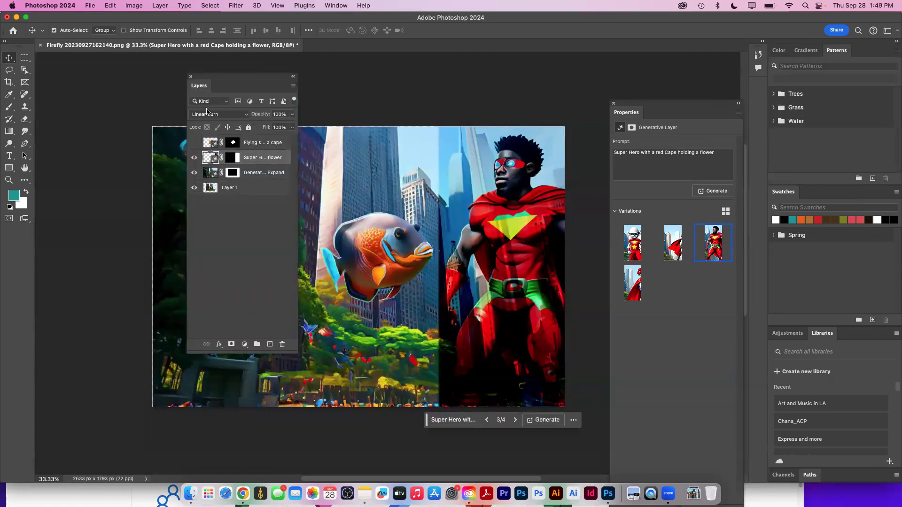
Switch the superhero layer's blend mode back to Normal
{"action": "left_click", "coordinate": [206, 114]}
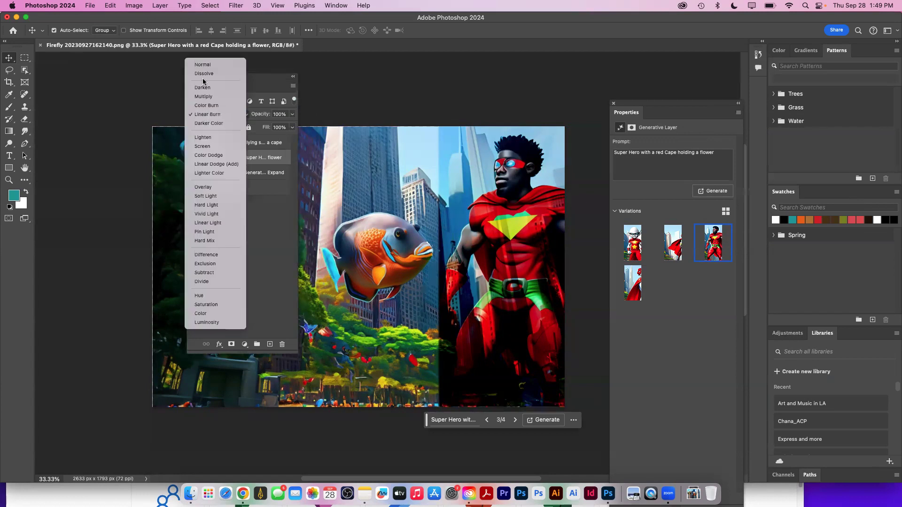
{"action": "left_click", "coordinate": [203, 65]}
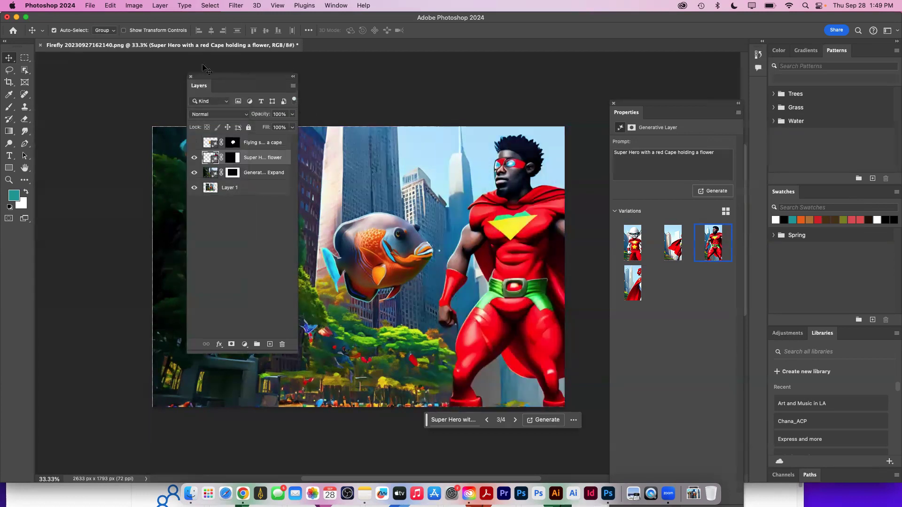
{"action": "left_click", "coordinate": [205, 114]}
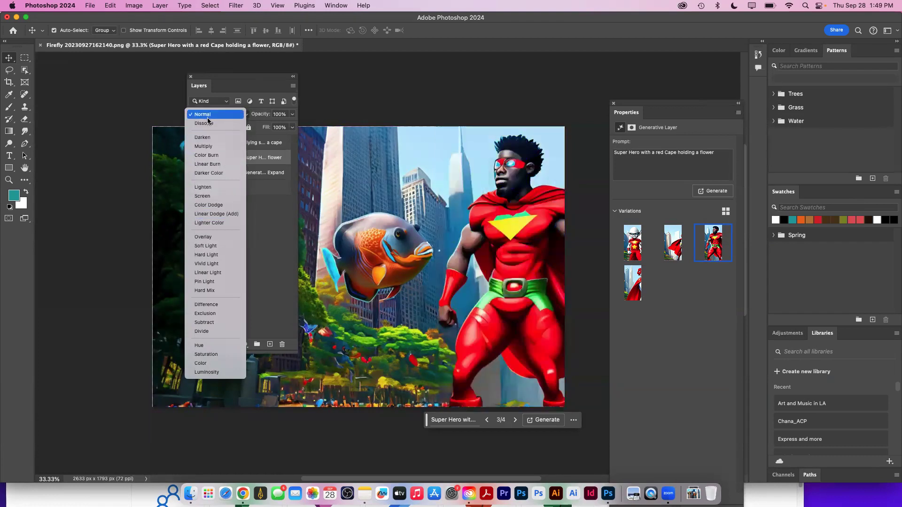
{"action": "left_click", "coordinate": [208, 117]}
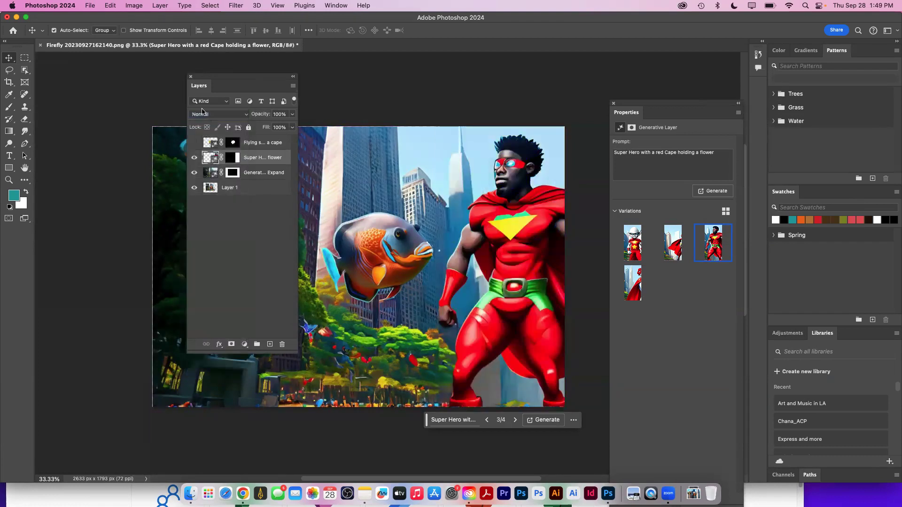
Move the floating Layers window left of the image and reselect the superhero layer
{"action": "left_click_drag", "start_coordinate": [210, 80], "coordinate": [93, 85]}
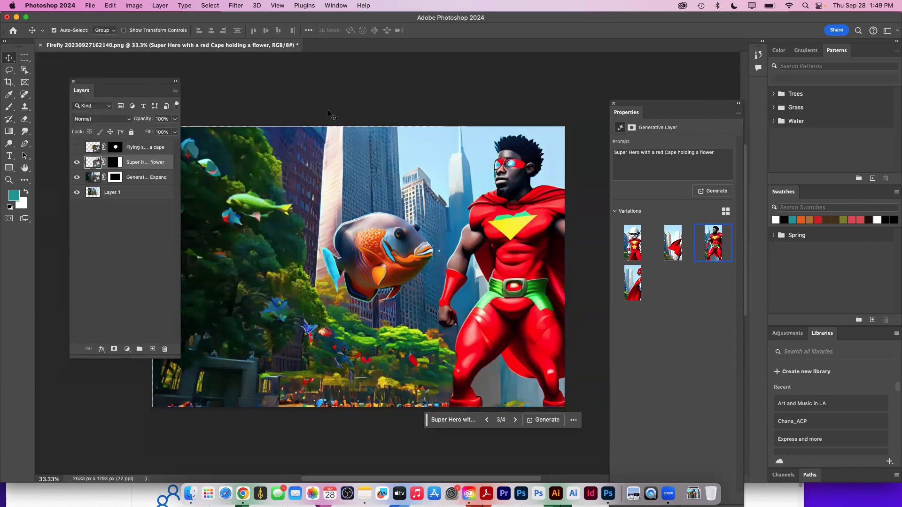
{"action": "left_click", "coordinate": [327, 113]}
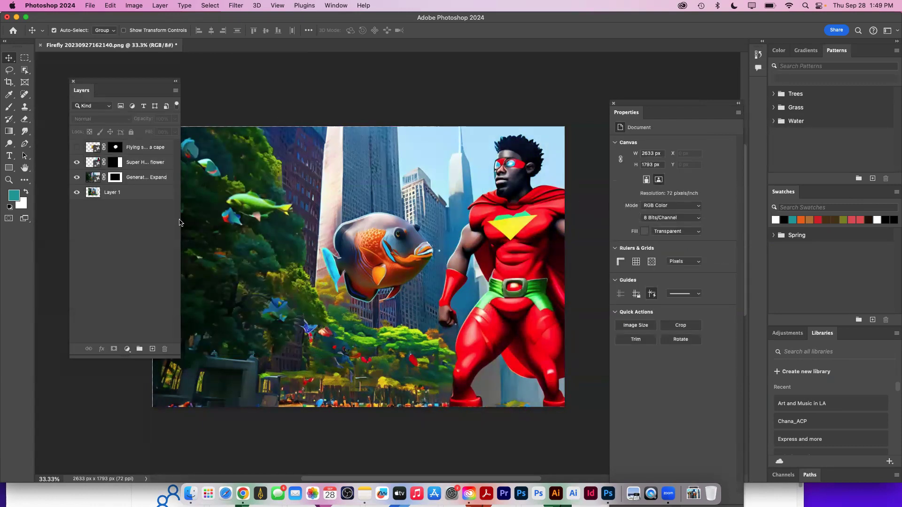
{"action": "left_click", "coordinate": [90, 163]}
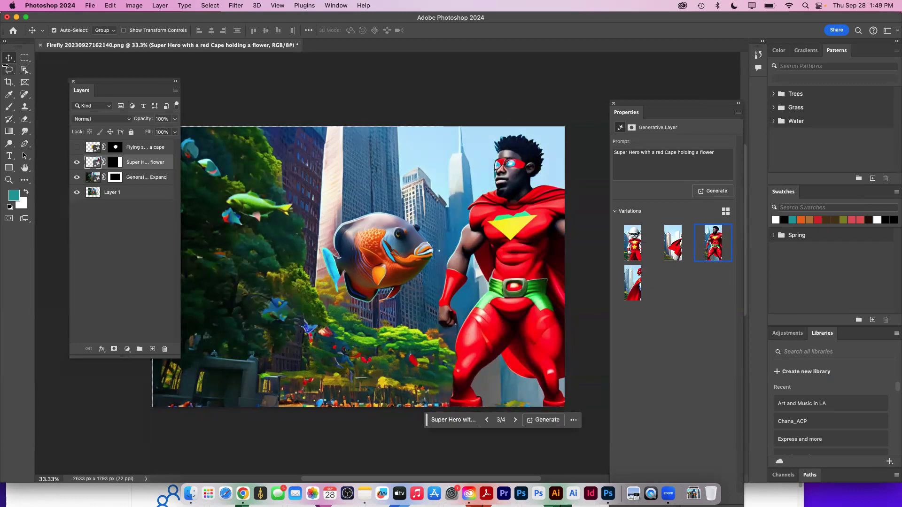
Box the superhero with the Object Selection tool and enter Select and Mask
{"action": "left_click_drag", "start_coordinate": [24, 70], "coordinate": [49, 73]}
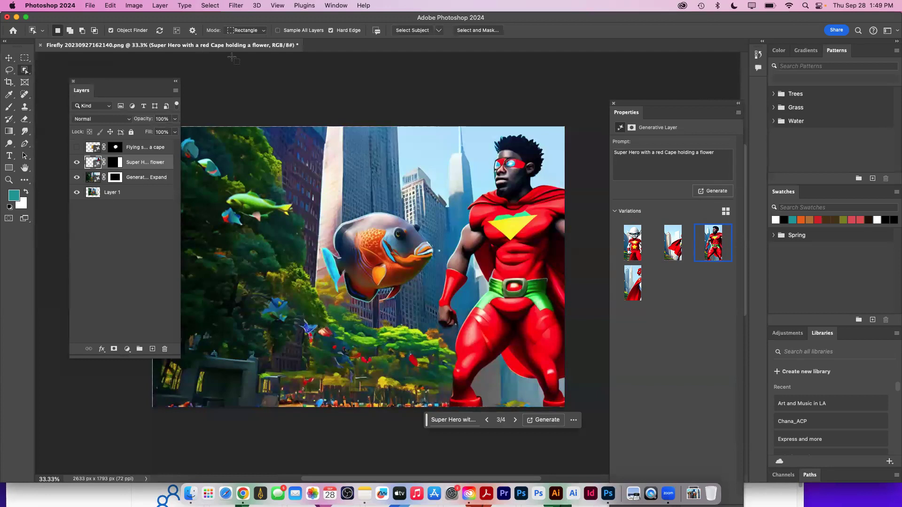
{"action": "left_click_drag", "start_coordinate": [441, 130], "coordinate": [565, 412]}
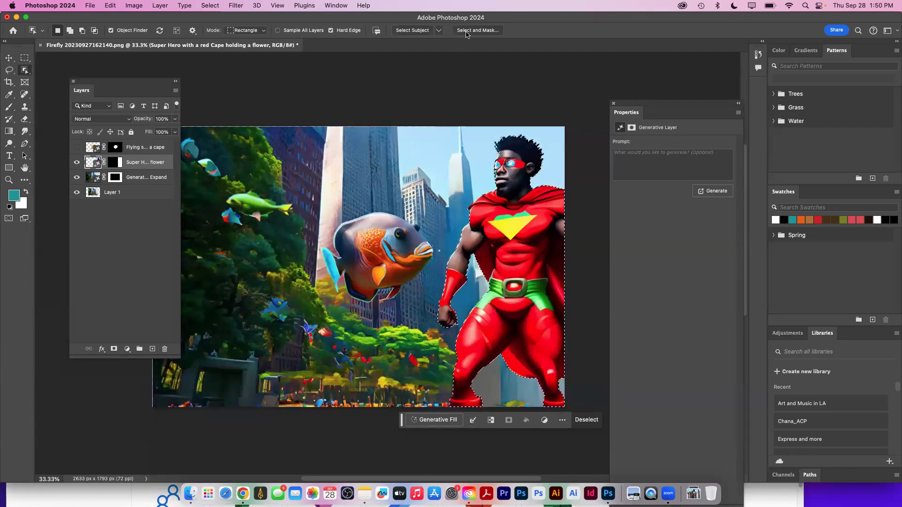
{"action": "left_click", "coordinate": [477, 30]}
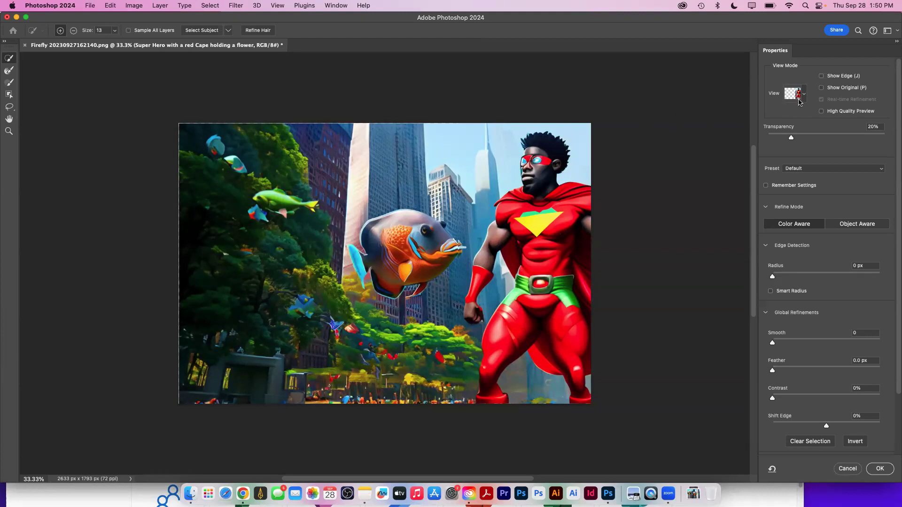
Preview at 100% transparency in Black & White view with a 3 px edge radius
{"action": "left_click_drag", "start_coordinate": [792, 139], "coordinate": [896, 144]}
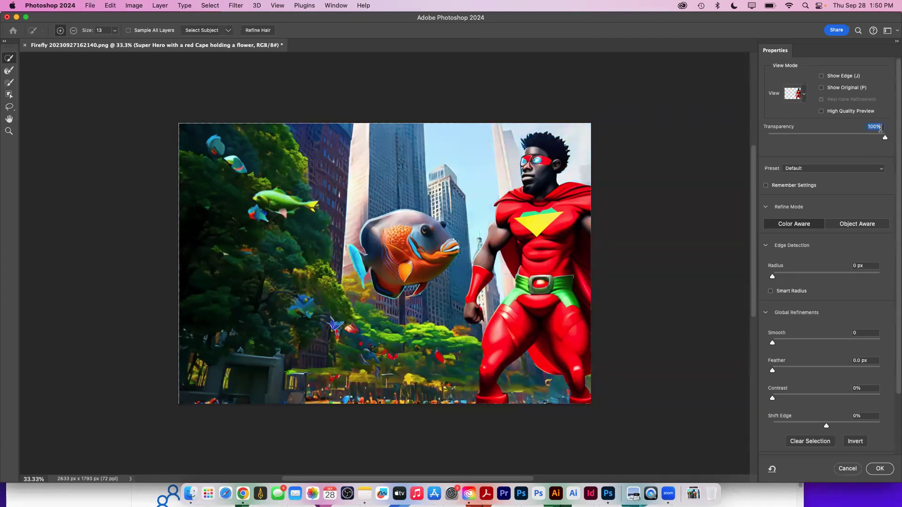
{"action": "left_click", "coordinate": [804, 95]}
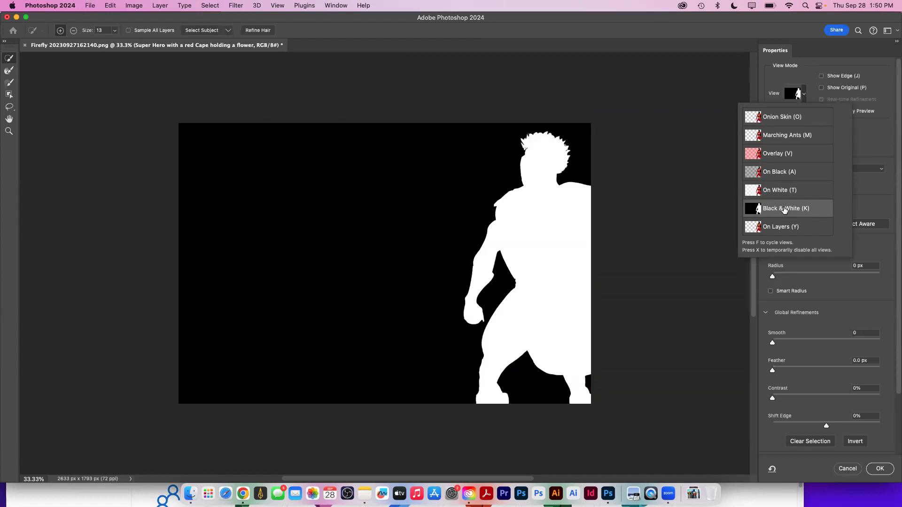
{"action": "left_click", "coordinate": [784, 209]}
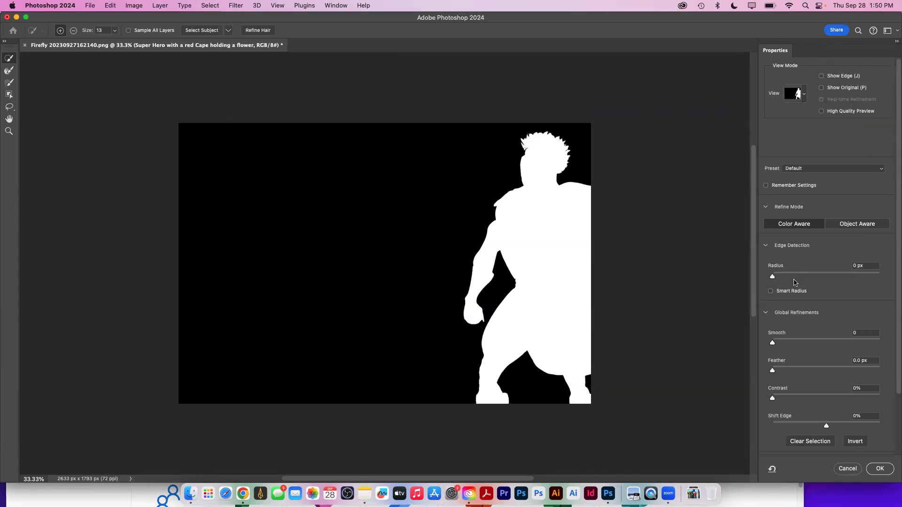
{"action": "left_click_drag", "start_coordinate": [773, 279], "coordinate": [791, 277]}
Output the refined selection to a new layer with layer mask and confirm
{"action": "left_click_drag", "start_coordinate": [897, 390], "coordinate": [895, 485]}
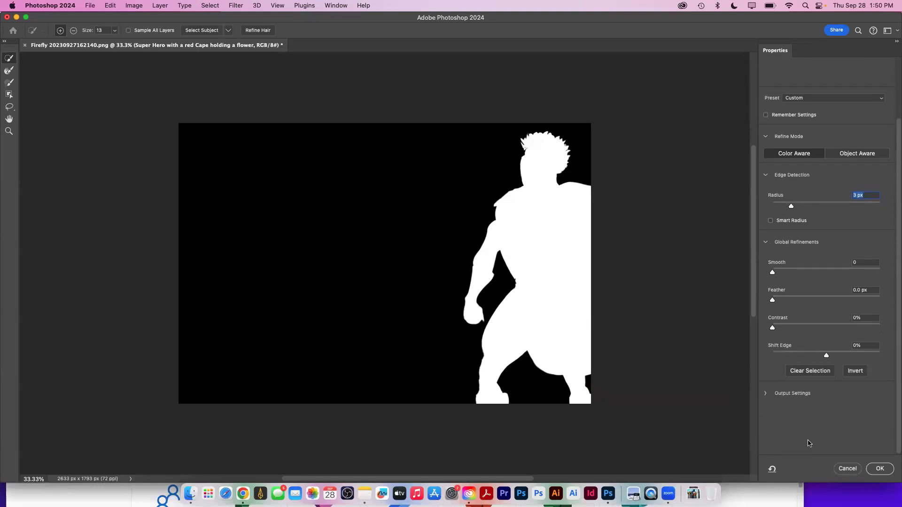
{"action": "left_click", "coordinate": [766, 394]}
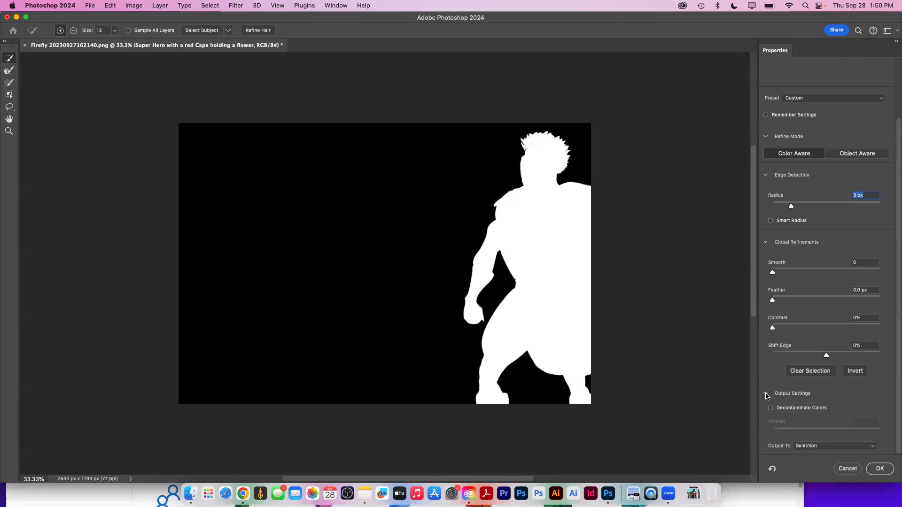
{"action": "left_click", "coordinate": [832, 445]}
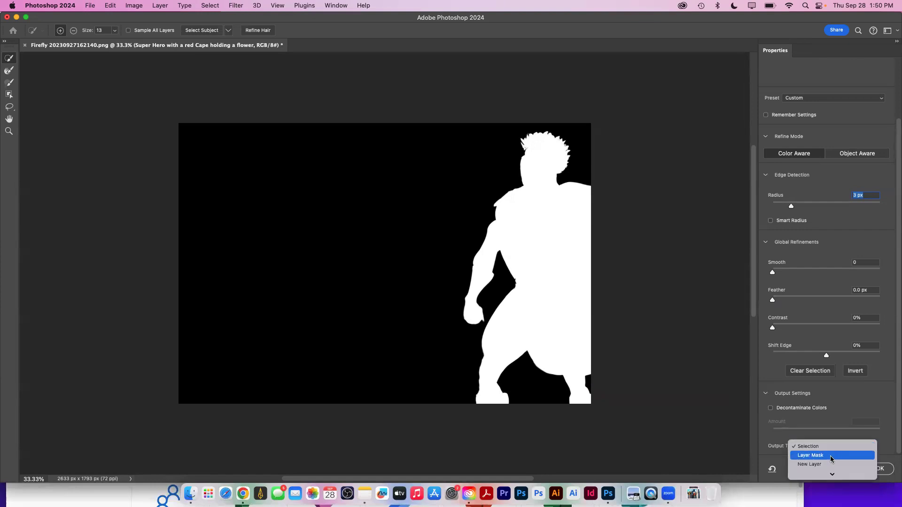
{"action": "mouse_move", "coordinate": [831, 474]}
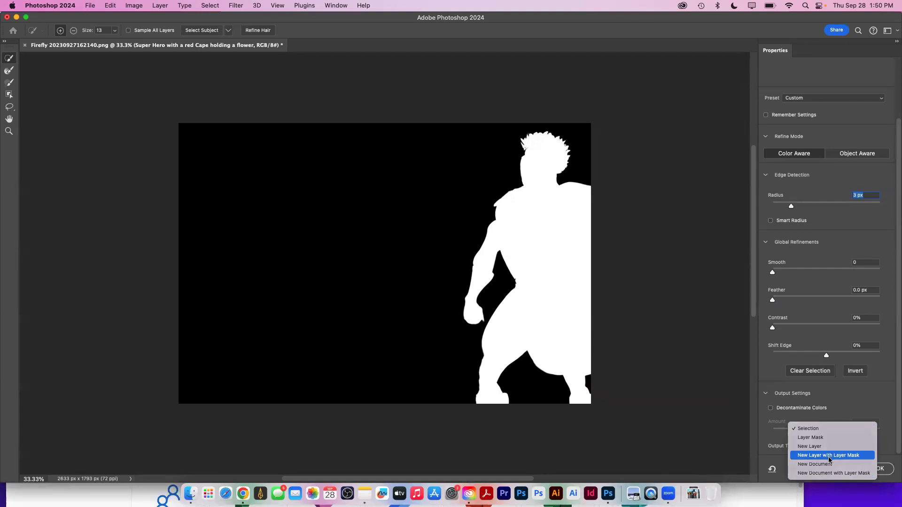
{"action": "left_click", "coordinate": [828, 455]}
{"action": "left_click", "coordinate": [877, 472]}
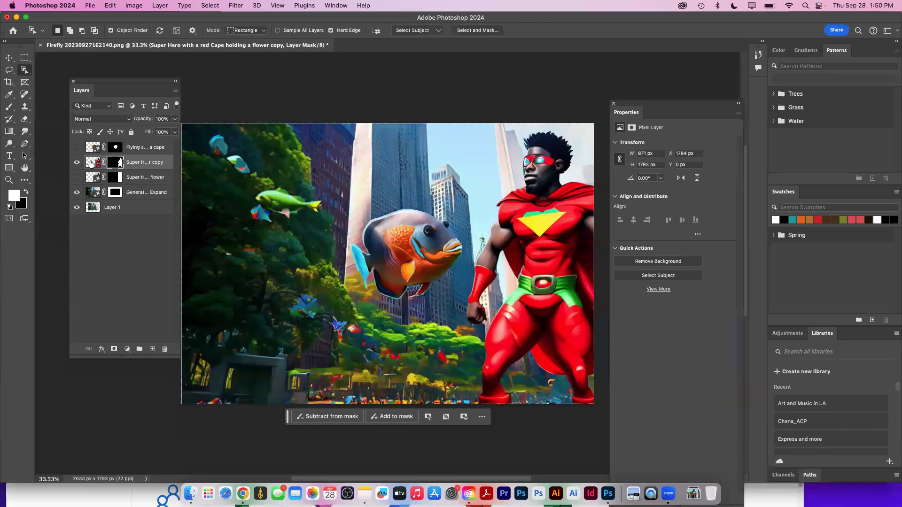
Hide Generative Expand and Layer 1, and move the cut-out hero to X 825, Y -26 px
{"action": "left_click", "coordinate": [91, 162]}
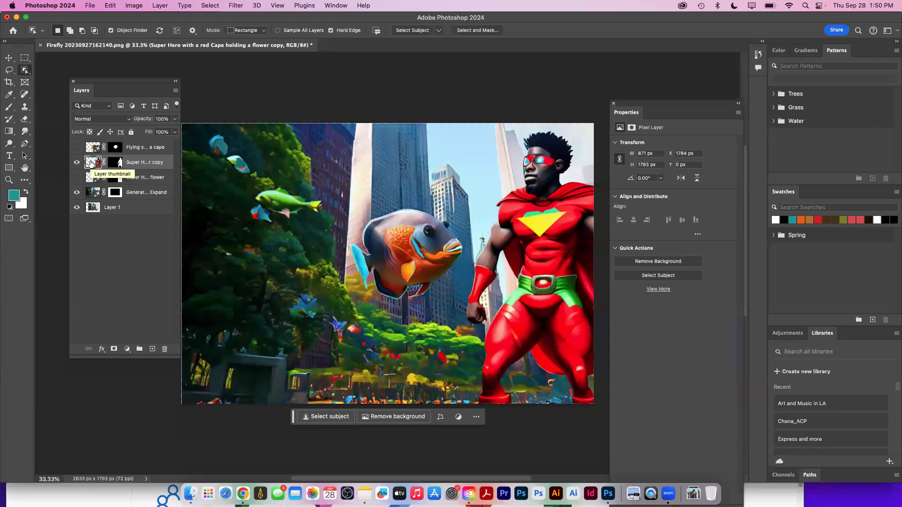
{"action": "left_click", "coordinate": [7, 59]}
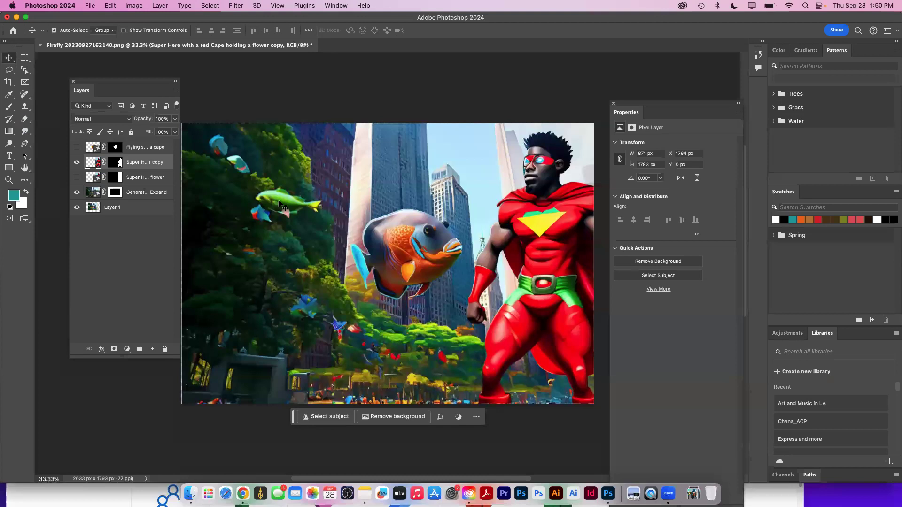
{"action": "left_click_drag", "start_coordinate": [541, 252], "coordinate": [427, 258]}
{"action": "left_click", "coordinate": [77, 192]}
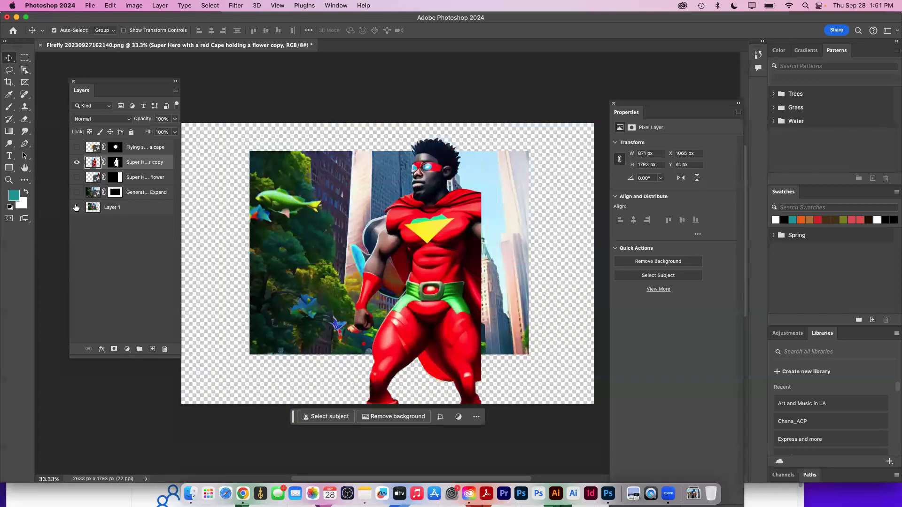
{"action": "left_click", "coordinate": [77, 207]}
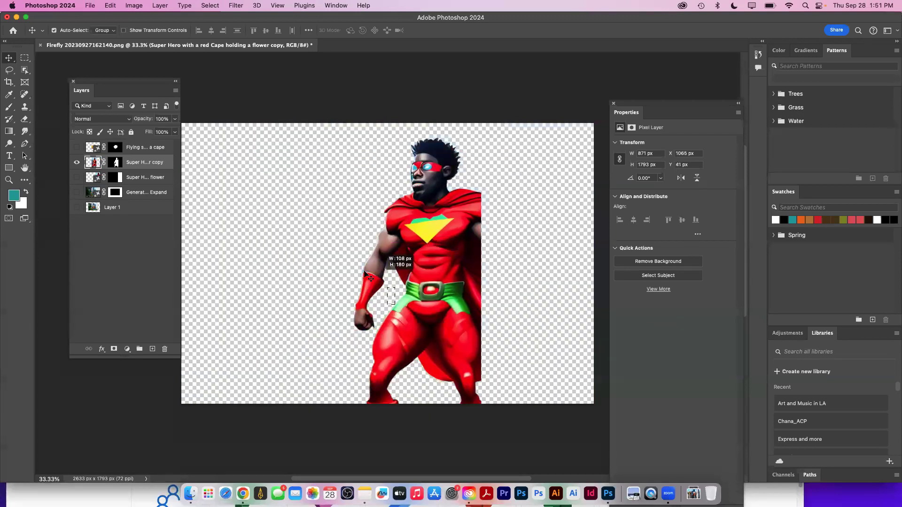
{"action": "left_click_drag", "start_coordinate": [427, 285], "coordinate": [387, 273]}
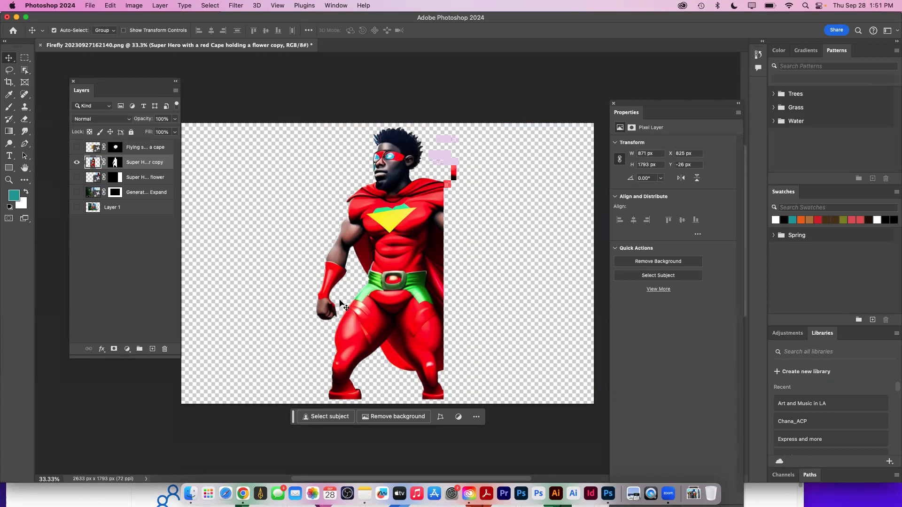
Open sea-coast-with houses.psd from Spetember 28 Firfly AI > Images _PSD
{"action": "left_click", "coordinate": [90, 6]}
{"action": "left_click", "coordinate": [99, 26]}
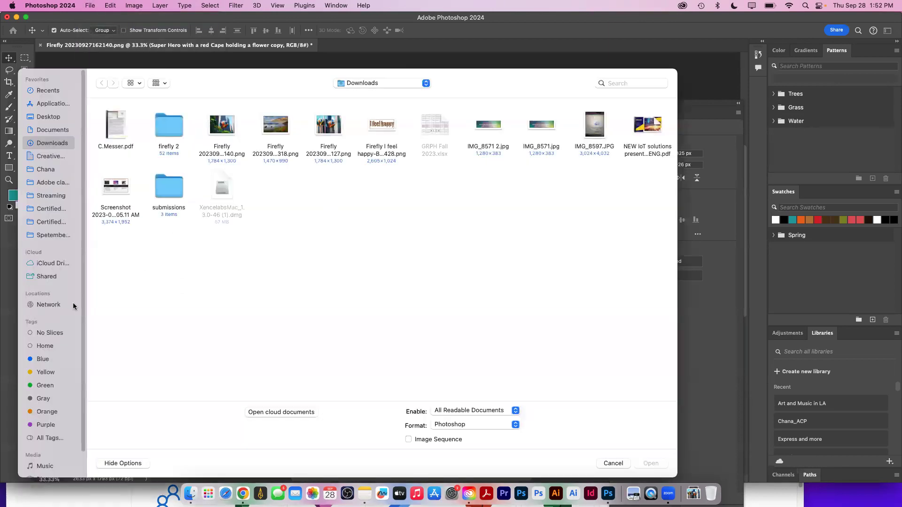
{"action": "left_click", "coordinate": [55, 234]}
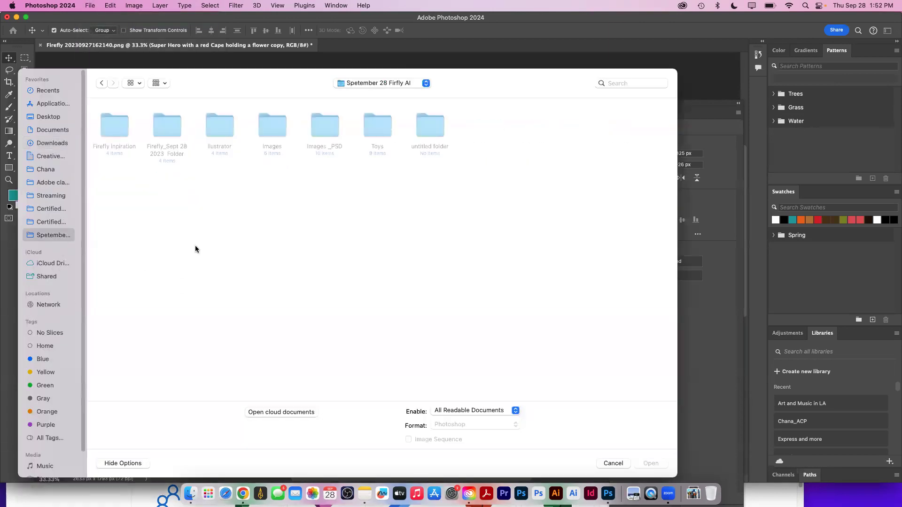
{"action": "double_click", "coordinate": [325, 125]}
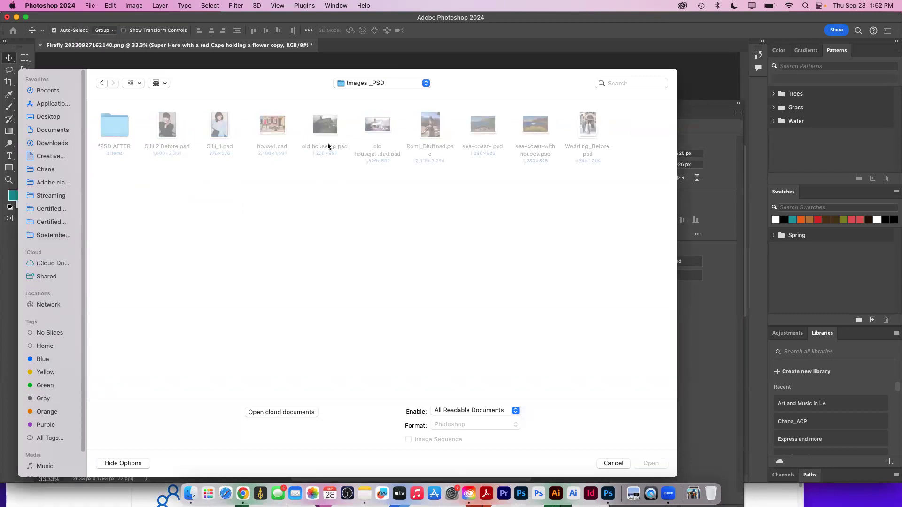
{"action": "double_click", "coordinate": [534, 128]}
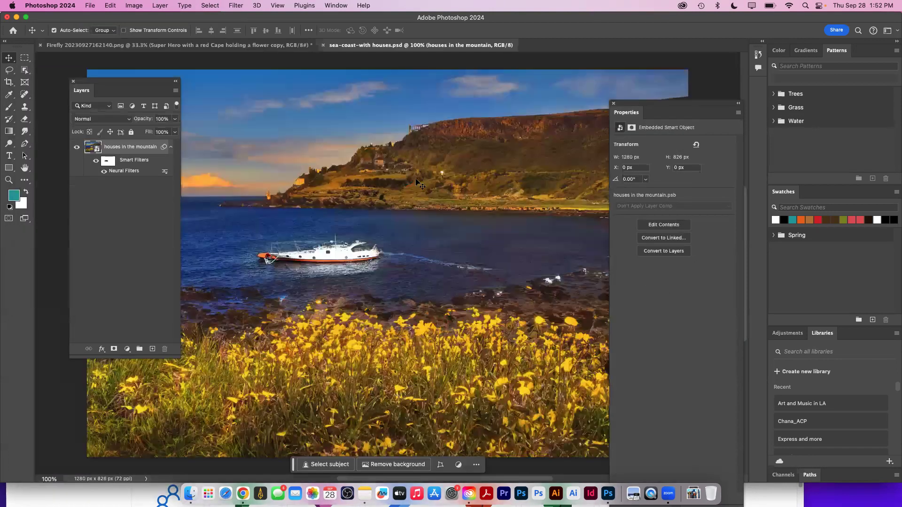
{"action": "left_click_drag", "start_coordinate": [153, 90], "coordinate": [151, 144]}
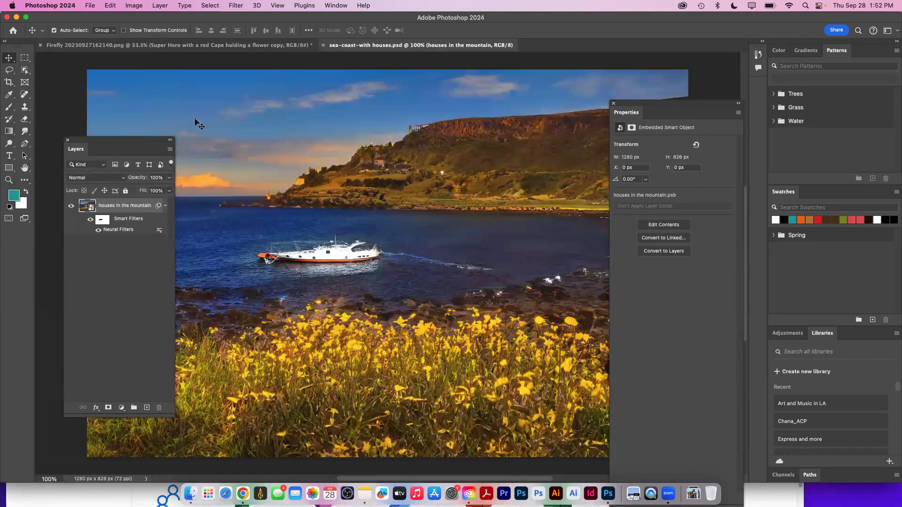
Copy the cut-out superhero layer into the sea-coast-with houses.psd document
{"action": "left_click", "coordinate": [268, 46]}
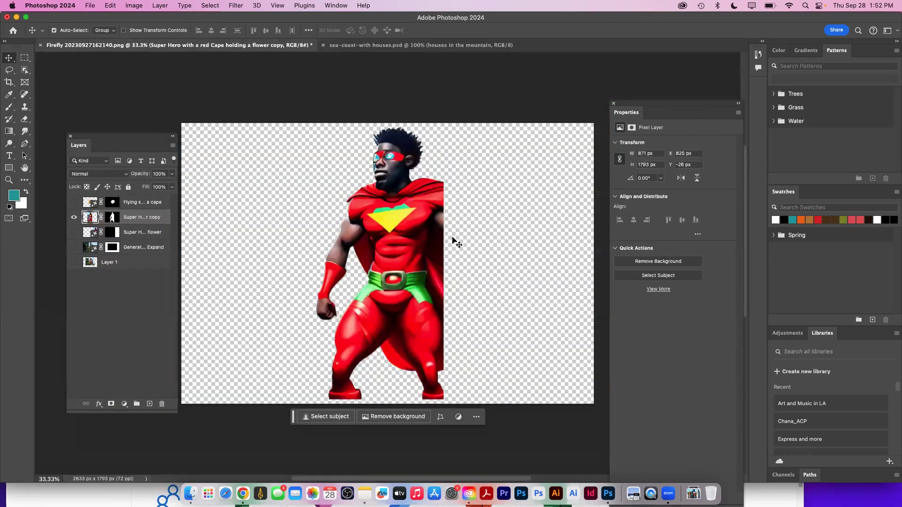
{"action": "left_click_drag", "start_coordinate": [421, 249], "coordinate": [447, 286]}
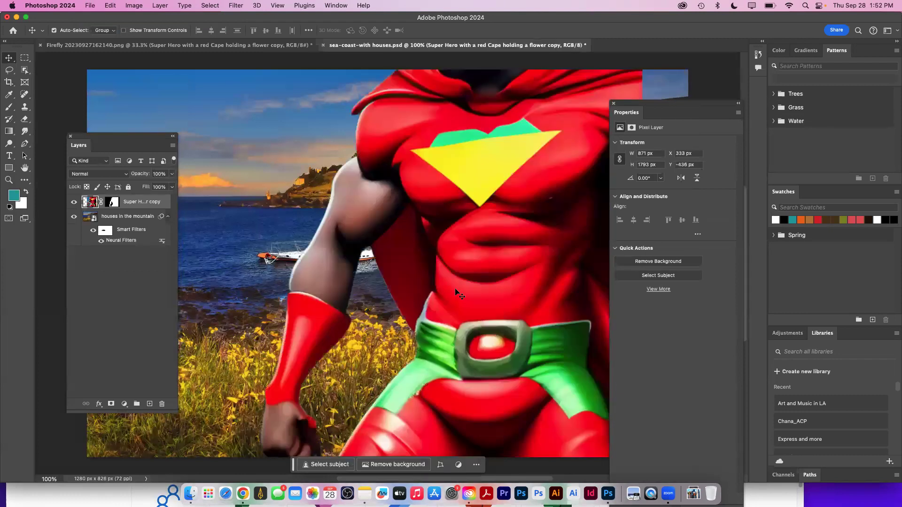
{"action": "key", "text": "super+minus"}
{"action": "key", "text": "super+minus"}
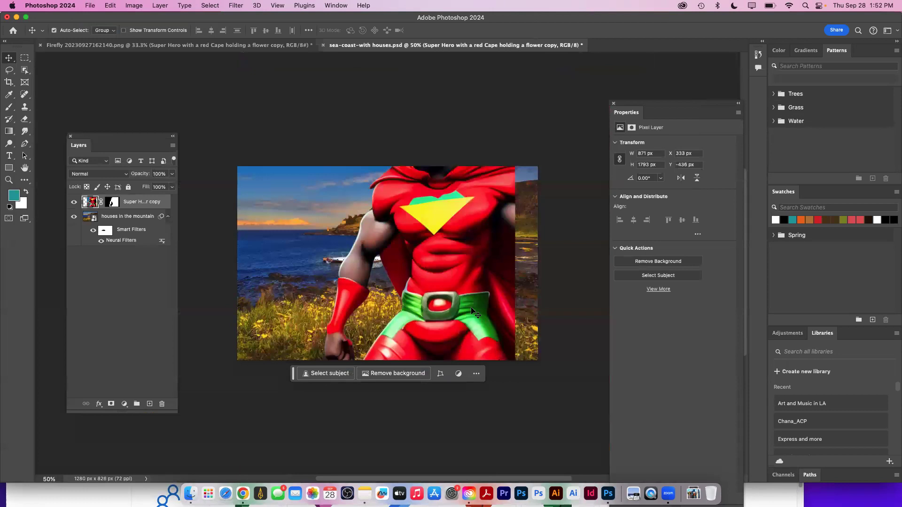
Scale the superhero to about 39% (338 × 697 px) and place him beside the yellow flowers on the right
{"action": "key", "text": "super+t"}
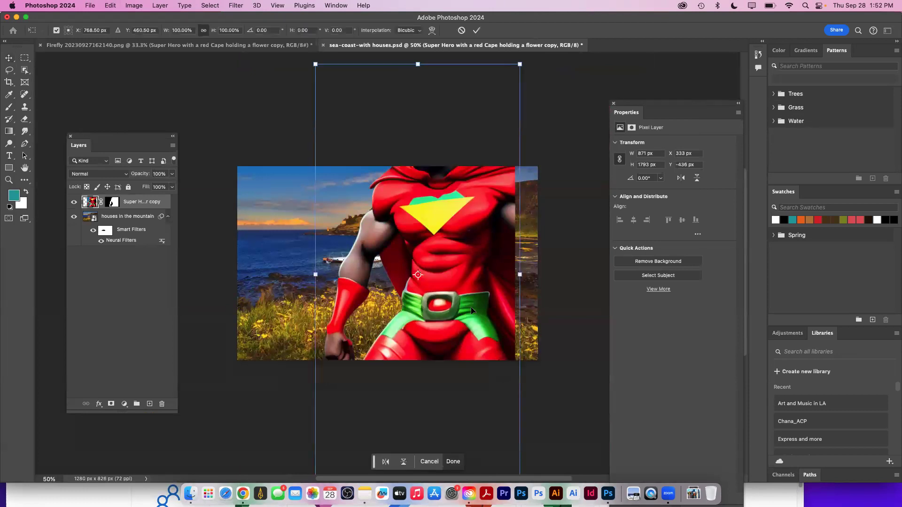
{"action": "left_click_drag", "start_coordinate": [316, 64], "coordinate": [404, 265]}
{"action": "left_click_drag", "start_coordinate": [474, 292], "coordinate": [475, 218]}
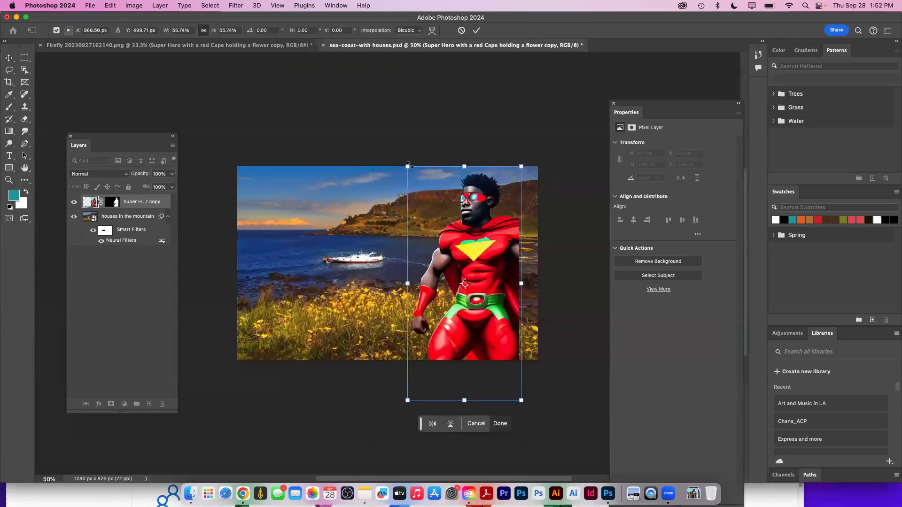
{"action": "left_click_drag", "start_coordinate": [407, 166], "coordinate": [442, 237]}
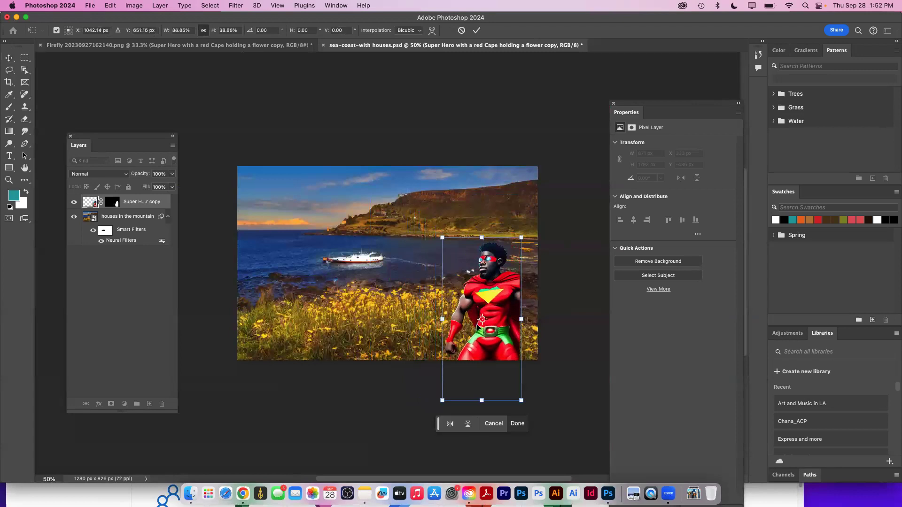
{"action": "left_click_drag", "start_coordinate": [473, 288], "coordinate": [459, 247]}
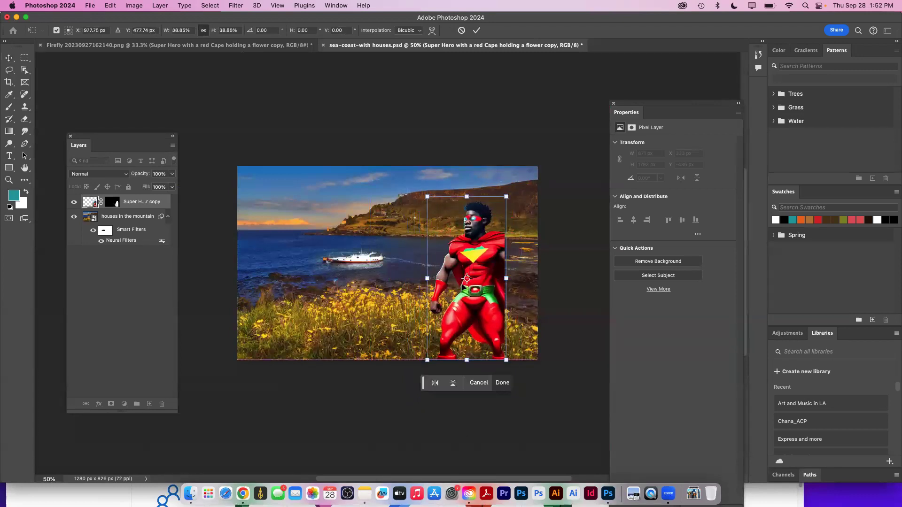
{"action": "key", "text": "Return"}
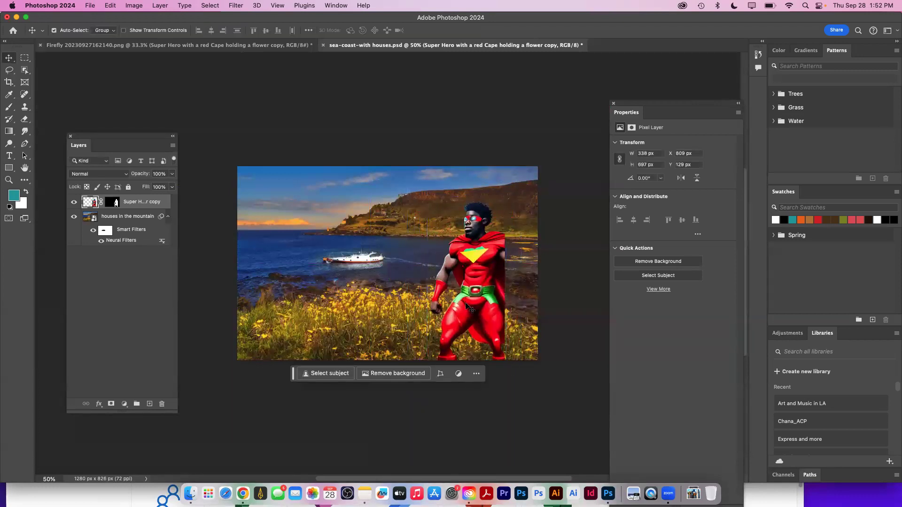
{"action": "key", "text": "super+equal"}
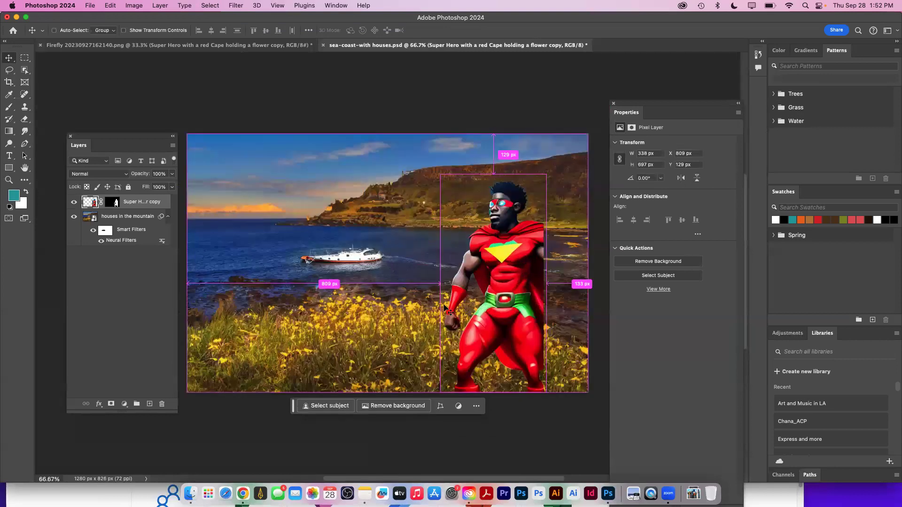
Paint black splatter strokes over the figure on the superhero's layer mask, viewed on its own
{"action": "key", "text": "super+equal"}
{"action": "left_click", "coordinate": [113, 202]}
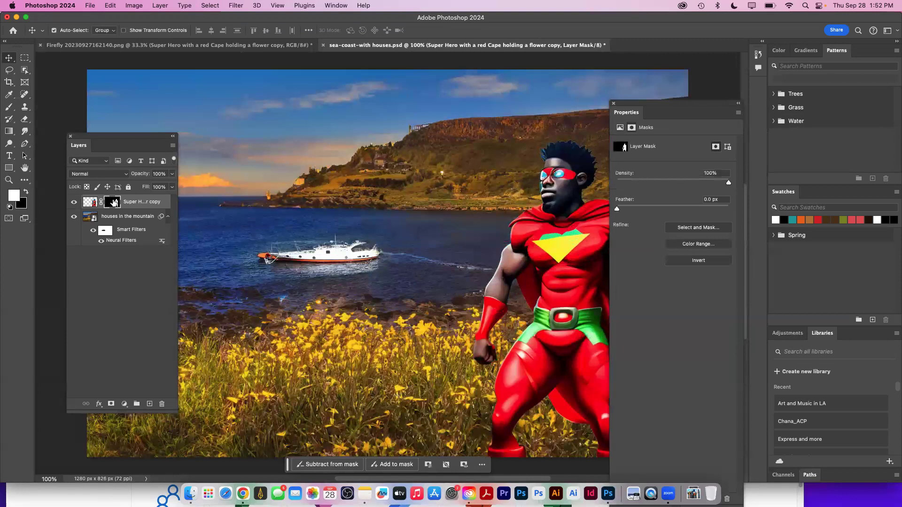
{"action": "left_click", "coordinate": [113, 202], "text": "alt"}
{"action": "left_click_drag", "start_coordinate": [410, 318], "coordinate": [295, 288]}
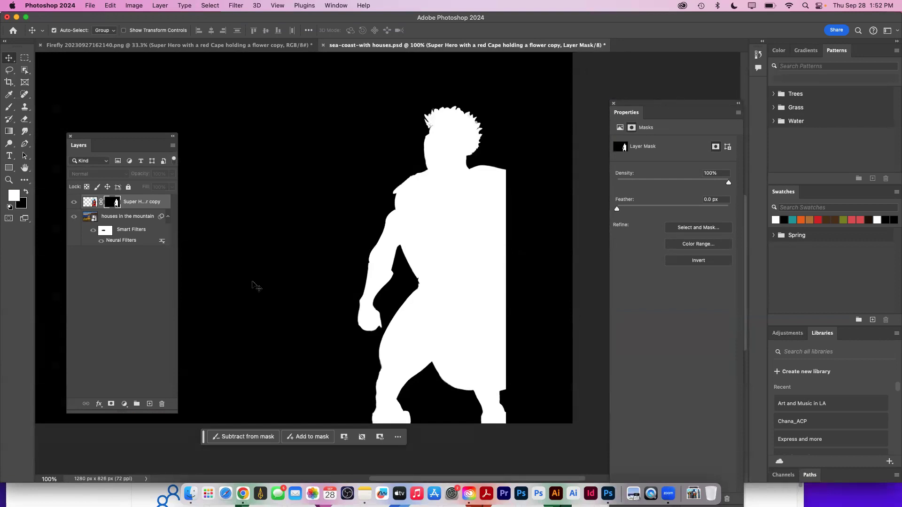
{"action": "left_click", "coordinate": [9, 107]}
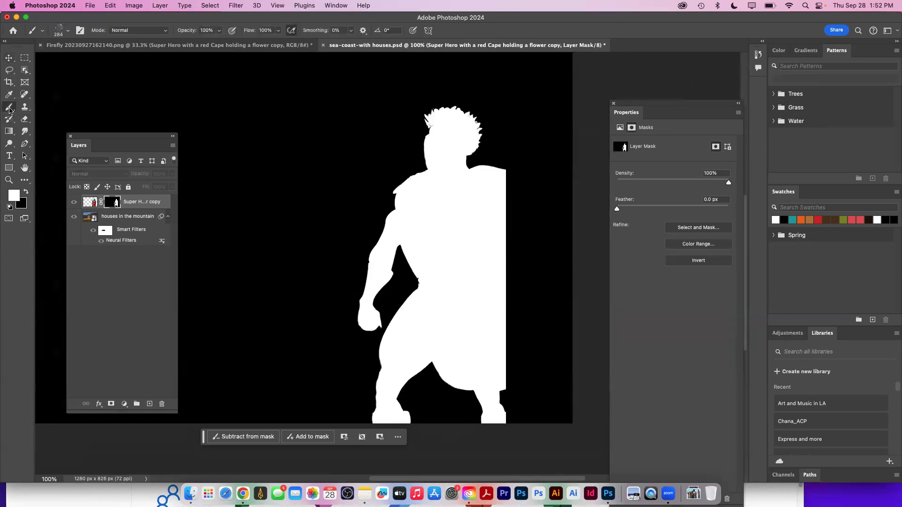
{"action": "left_click", "coordinate": [25, 192]}
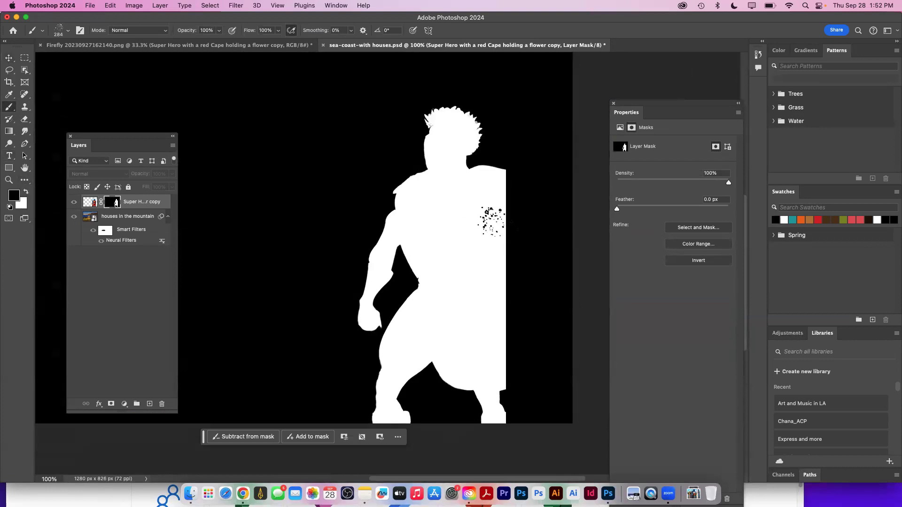
{"action": "mouse_move", "coordinate": [517, 228]}
{"action": "left_mouse_down"}
{"action": "mouse_move", "coordinate": [485, 202]}
{"action": "mouse_move", "coordinate": [489, 189]}
{"action": "mouse_move", "coordinate": [479, 235]}
{"action": "mouse_move", "coordinate": [521, 292]}
{"action": "mouse_move", "coordinate": [517, 364]}
{"action": "left_mouse_up"}
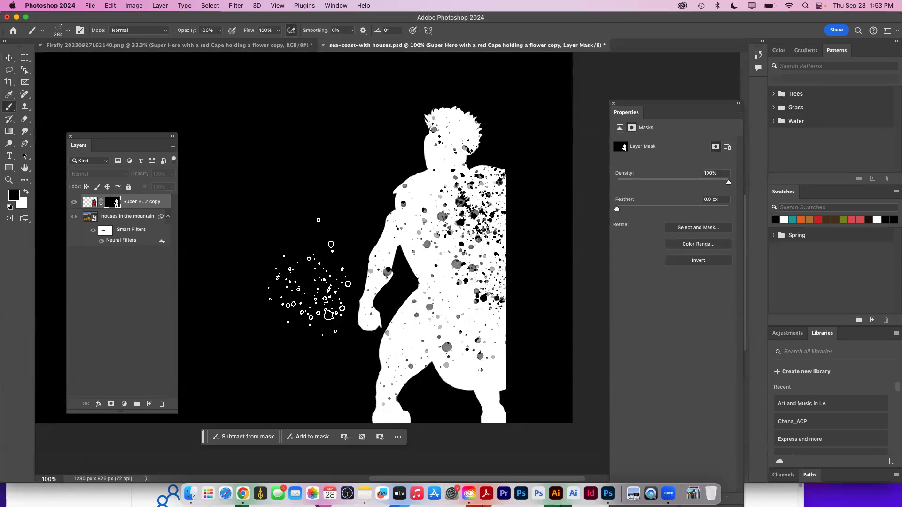
{"action": "left_click", "coordinate": [91, 204]}
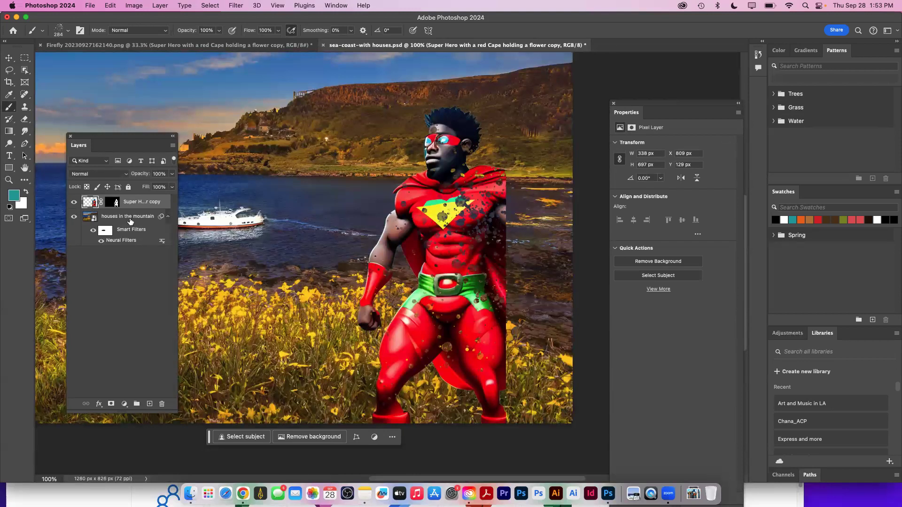
{"action": "left_click", "coordinate": [113, 204], "text": "shift"}
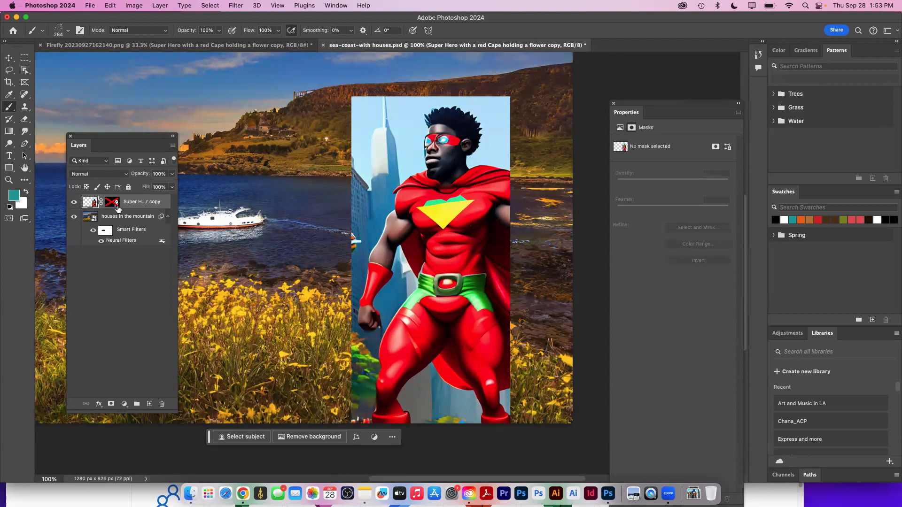
{"action": "left_click", "coordinate": [111, 203], "text": "shift"}
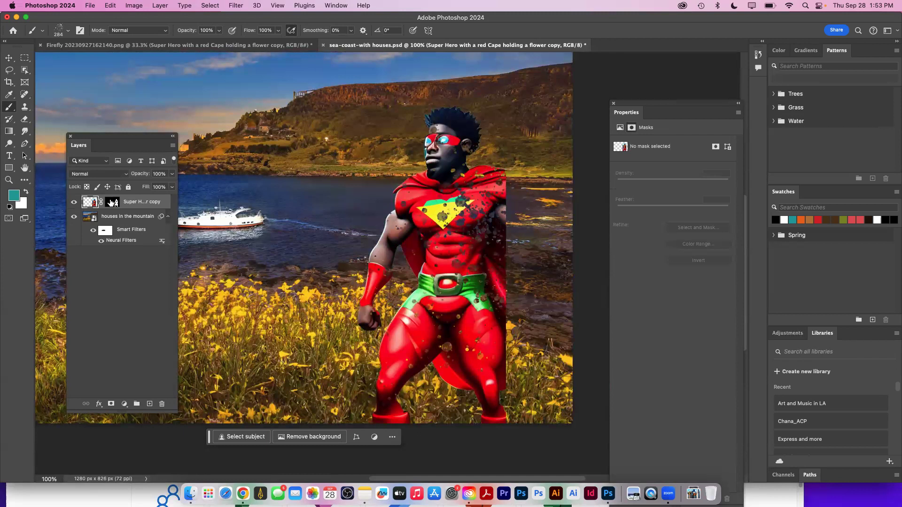
{"action": "left_click", "coordinate": [111, 203], "text": "shift"}
{"action": "left_click", "coordinate": [113, 203], "text": "shift"}
Open Gilli 2 Before.psd from the Images _PSD folder
{"action": "left_click", "coordinate": [90, 6]}
{"action": "left_click", "coordinate": [96, 26]}
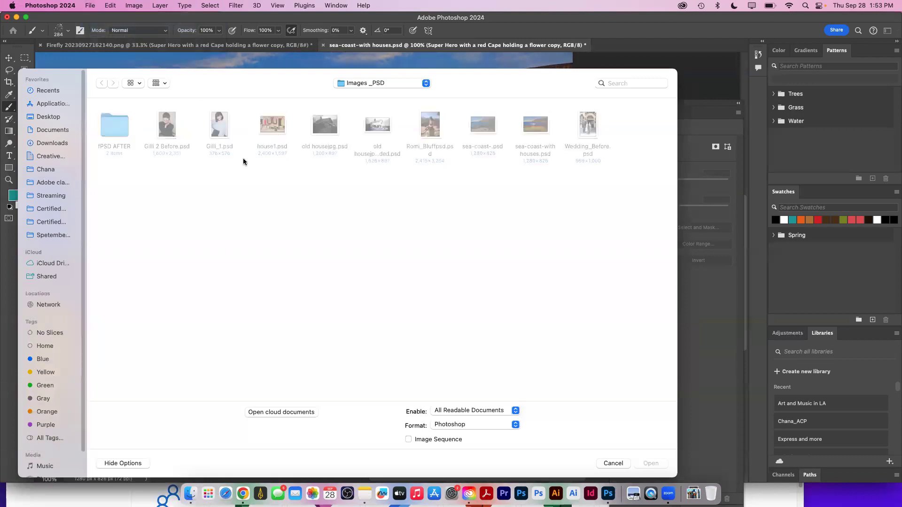
{"action": "left_click", "coordinate": [169, 132]}
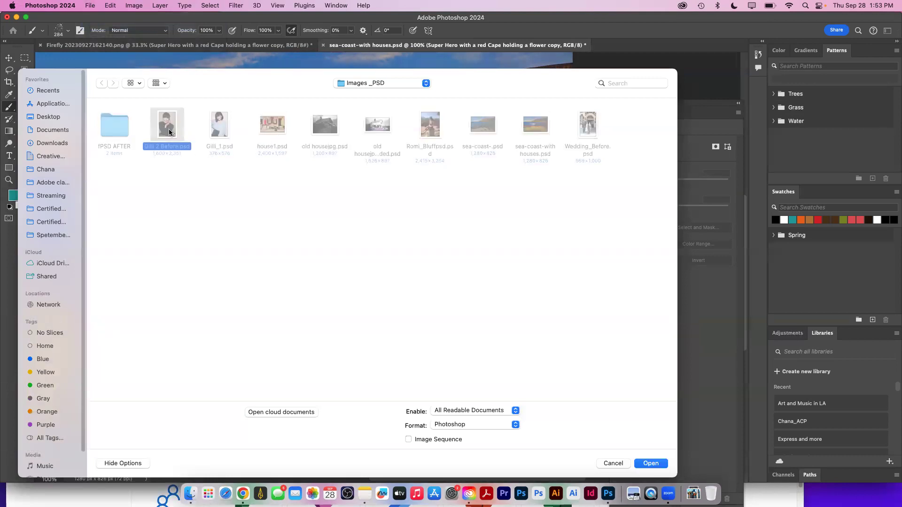
{"action": "left_click", "coordinate": [650, 464]}
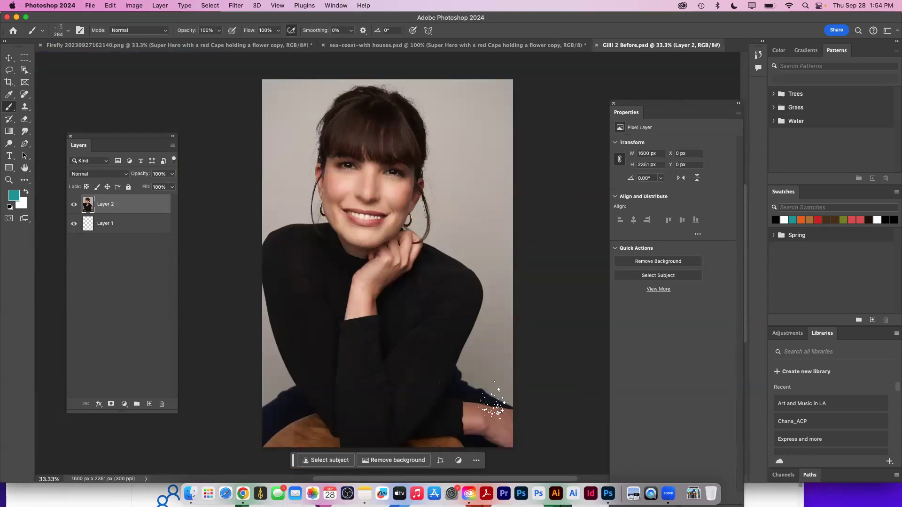
{"action": "left_click", "coordinate": [23, 70]}
Select the black top with Object Selection, adding its lower-left area with Shift
{"action": "left_click", "coordinate": [47, 72]}
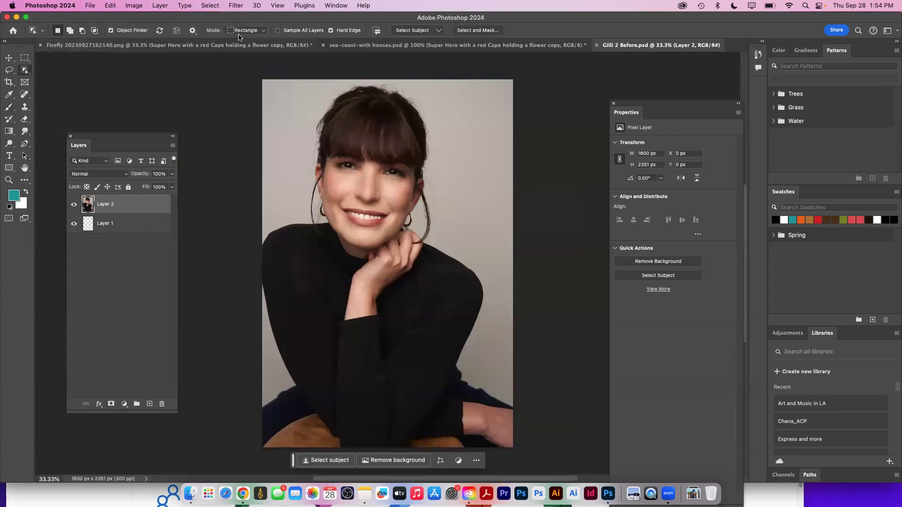
{"action": "left_click_drag", "start_coordinate": [261, 207], "coordinate": [513, 450]}
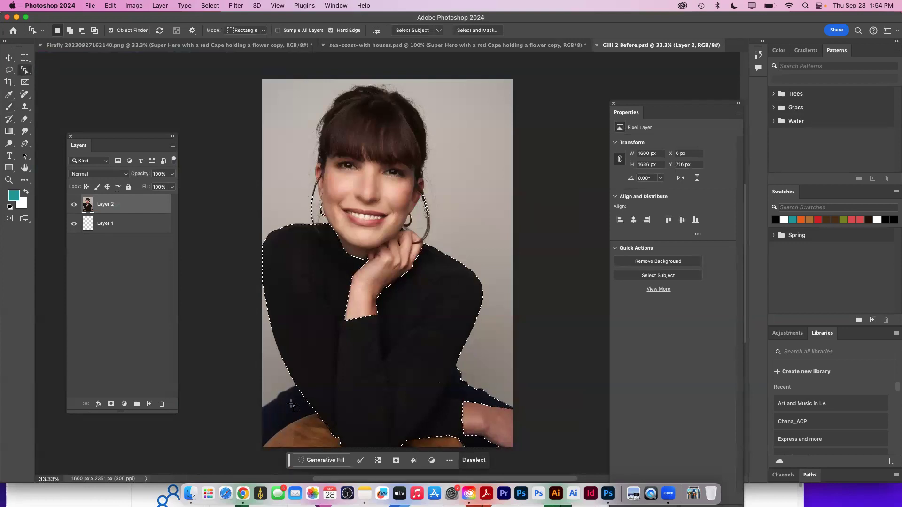
{"action": "key", "text": "shift"}
{"action": "left_click_drag", "start_coordinate": [249, 380], "coordinate": [297, 402]}
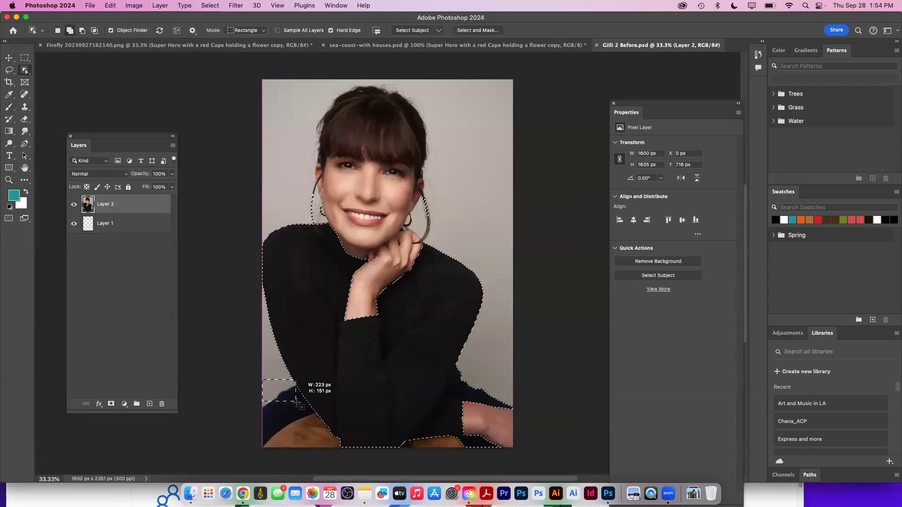
{"action": "left_click_drag", "start_coordinate": [313, 445], "coordinate": [313, 446]}
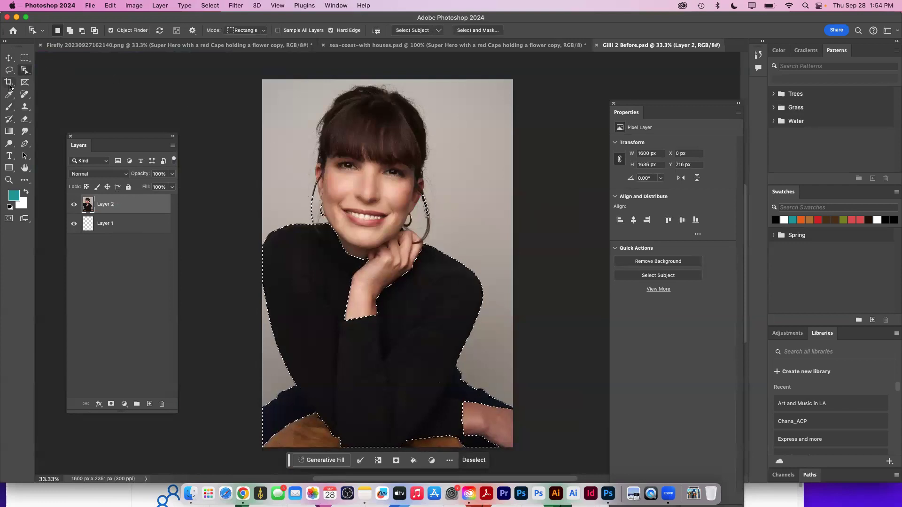
Lasso the hair beside the earring out of the top's selection
{"action": "left_click", "coordinate": [9, 70]}
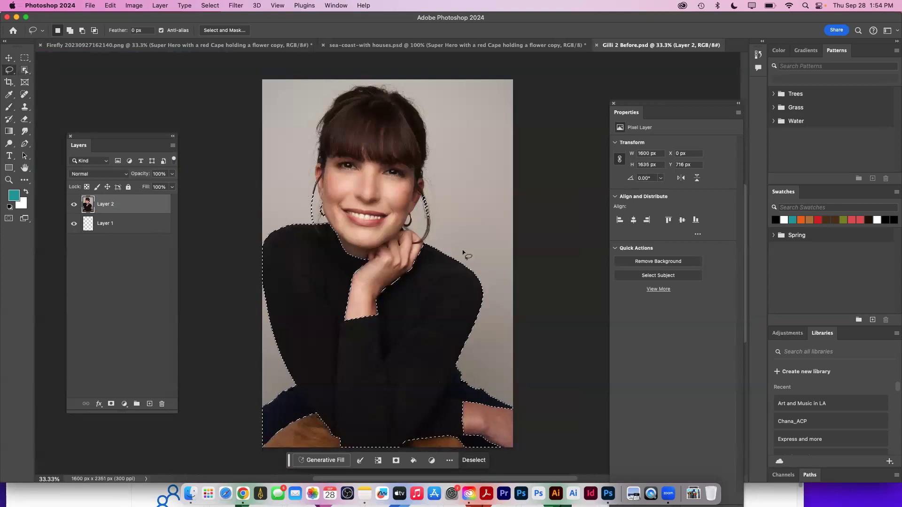
{"action": "key", "text": "alt"}
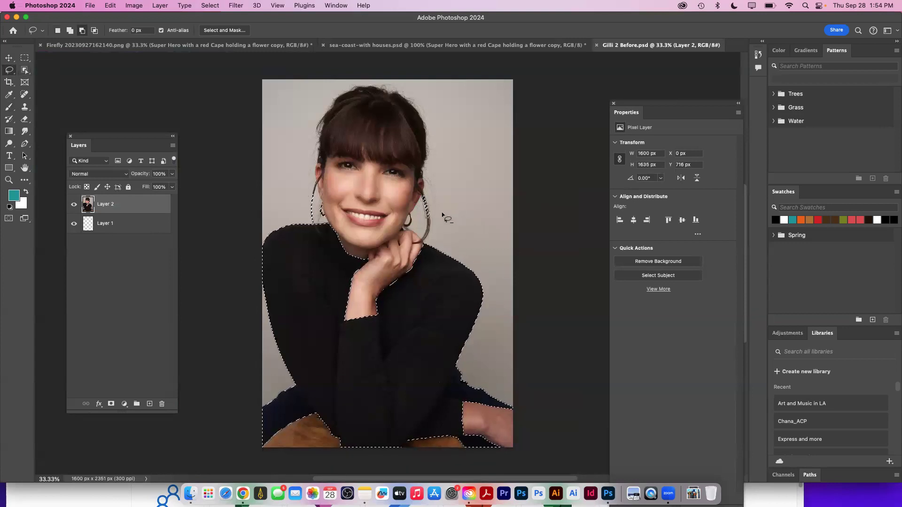
{"action": "mouse_move", "coordinate": [442, 214]}
{"action": "left_mouse_down"}
{"action": "mouse_move", "coordinate": [423, 224]}
{"action": "mouse_move", "coordinate": [414, 208]}
{"action": "mouse_move", "coordinate": [417, 183]}
{"action": "mouse_move", "coordinate": [439, 186]}
{"action": "left_mouse_up"}
{"action": "left_click_drag", "start_coordinate": [292, 176], "coordinate": [298, 177]}
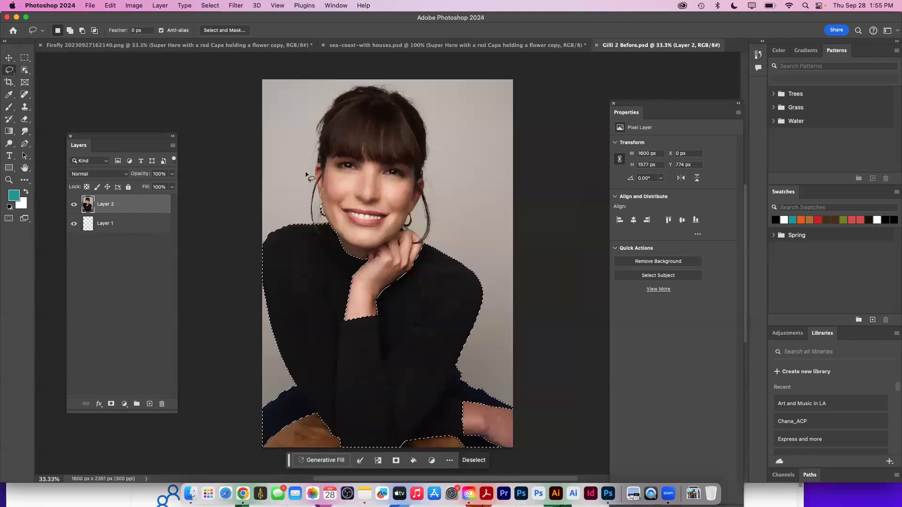
{"action": "left_click", "coordinate": [220, 31]}
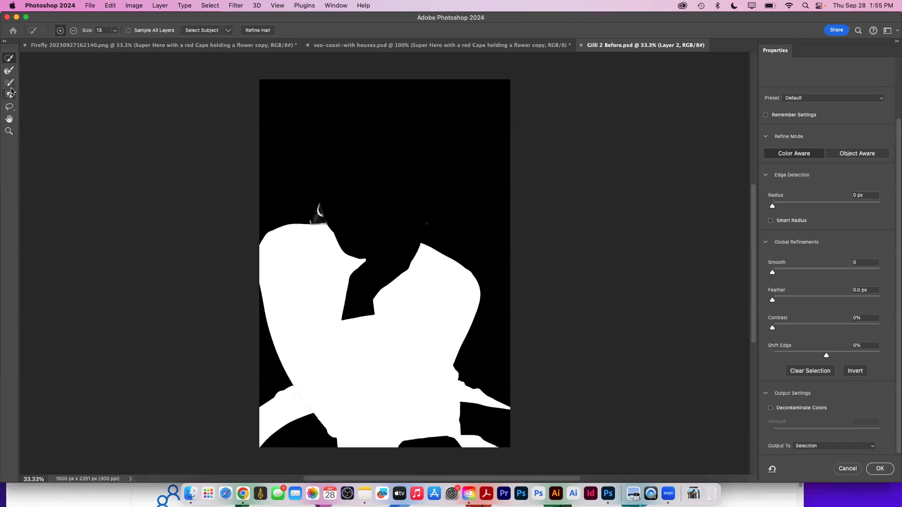
Subtract the stray earring spot with the refine brush, feather the selection 1.0 px, and apply
{"action": "left_click", "coordinate": [9, 85]}
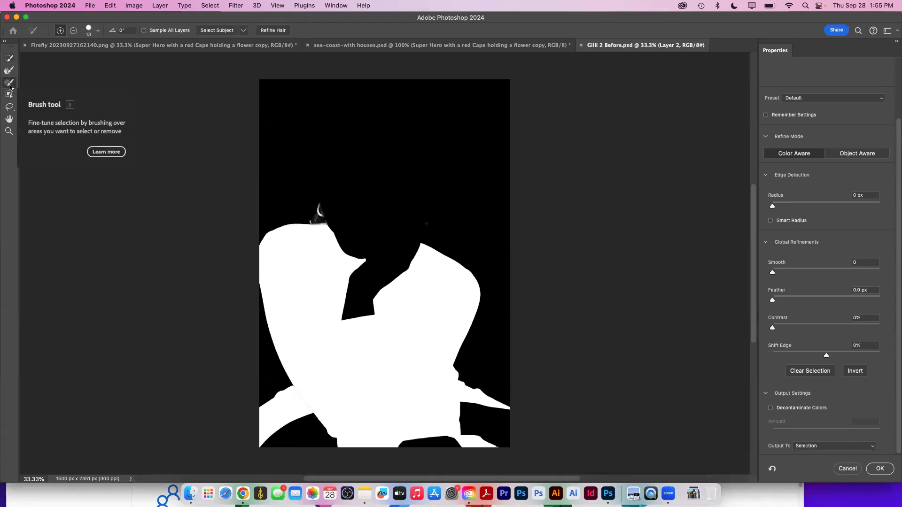
{"action": "left_click", "coordinate": [74, 30]}
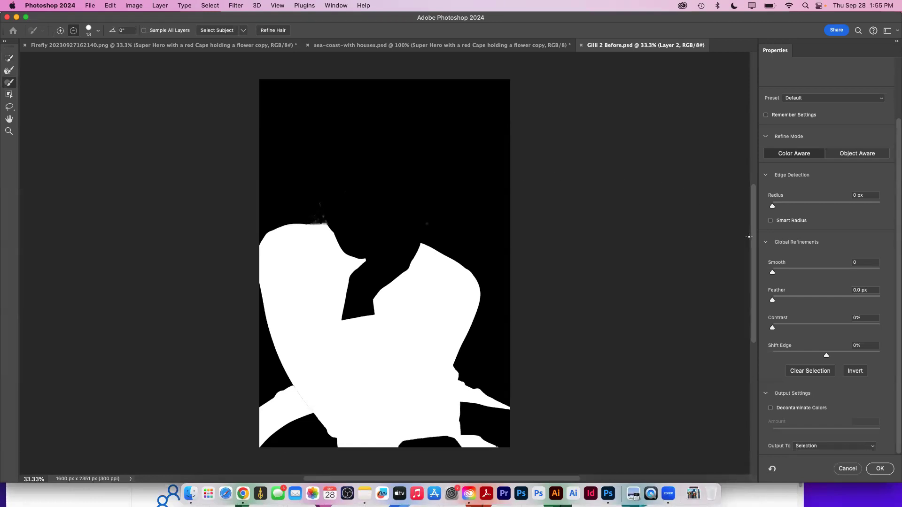
{"action": "left_click_drag", "start_coordinate": [773, 301], "coordinate": [786, 301]}
{"action": "left_click", "coordinate": [874, 469]}
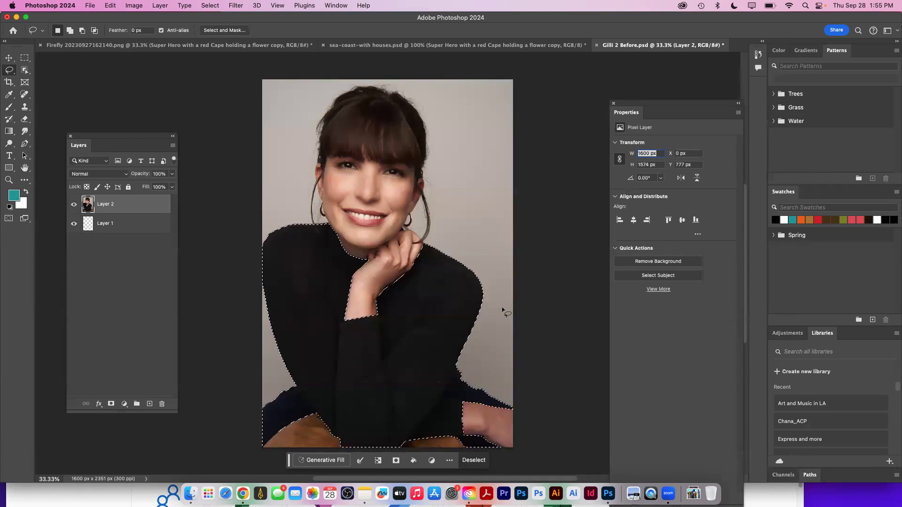
Save the black top's selection as an alpha channel named 'Shirt1'
{"action": "scroll", "coordinate": [493, 303], "scroll_direction": "left", "scroll_amount": 2}
{"action": "left_click", "coordinate": [207, 5]}
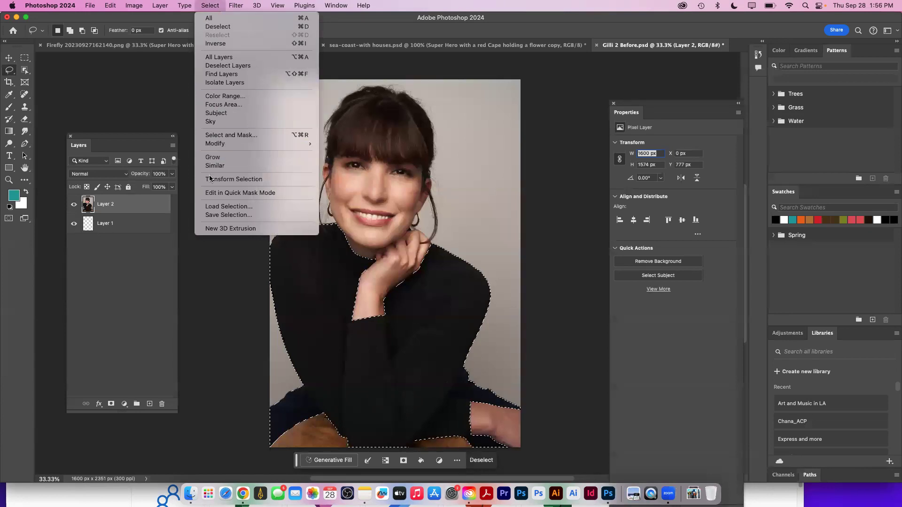
{"action": "left_click", "coordinate": [228, 215]}
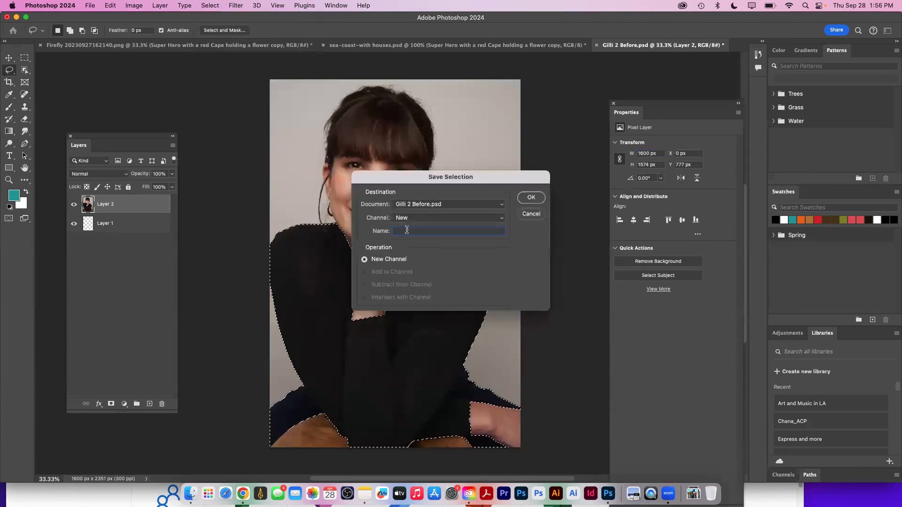
{"action": "type", "text": "Shi"}
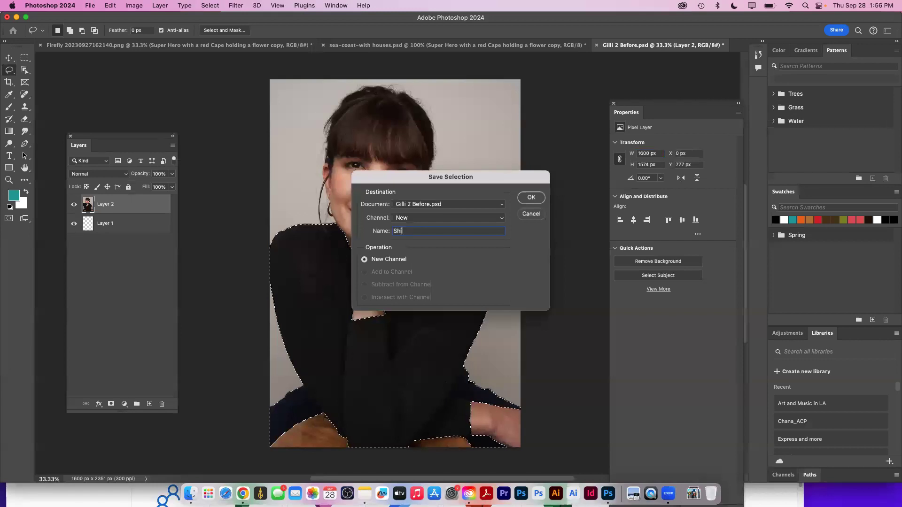
{"action": "type", "text": "rt1"}
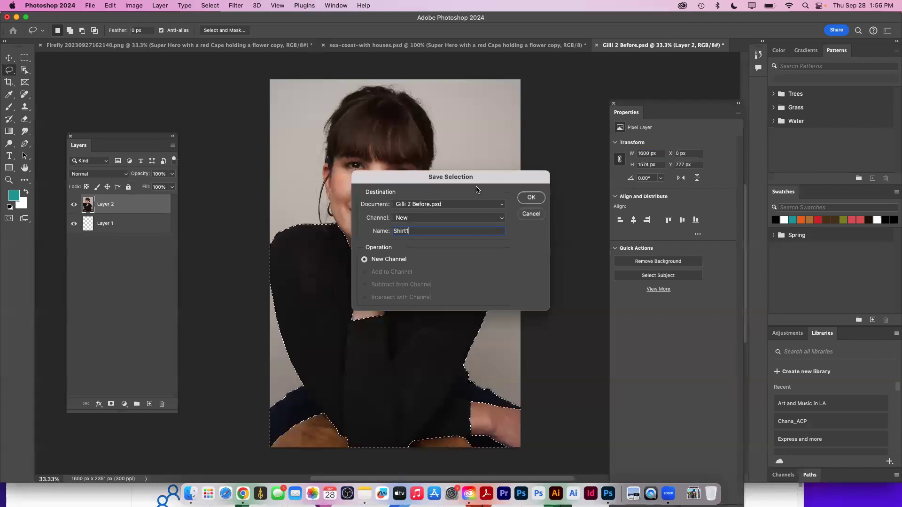
{"action": "left_click", "coordinate": [532, 197]}
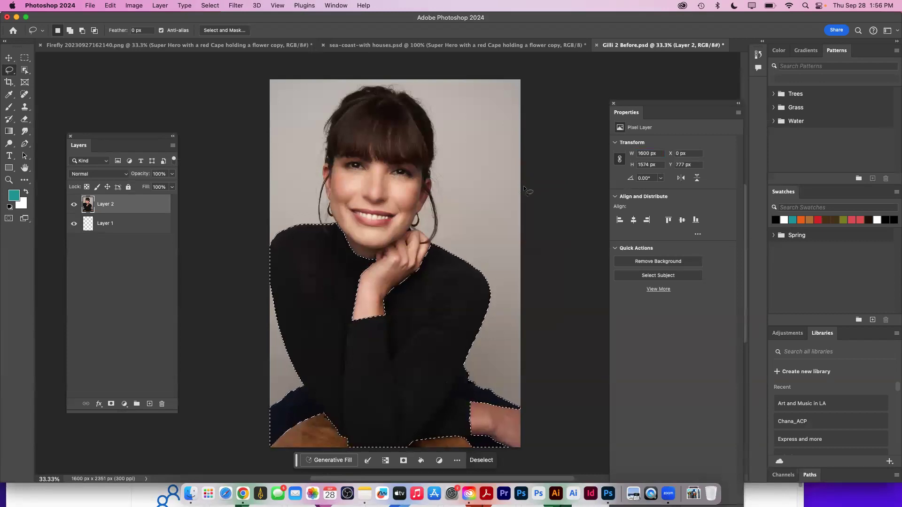
Save Gilli 2 Before.psd to the Desktop, then deselect
{"action": "left_click", "coordinate": [90, 6]}
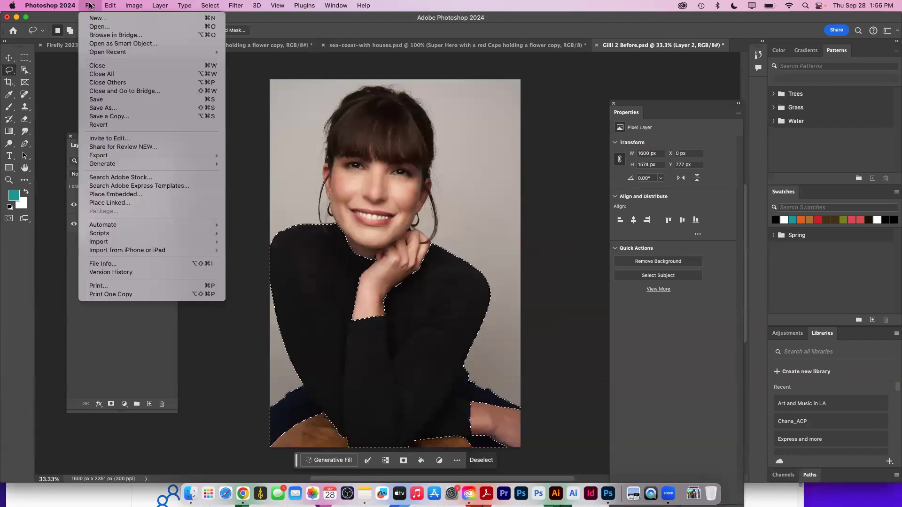
{"action": "left_click", "coordinate": [96, 109]}
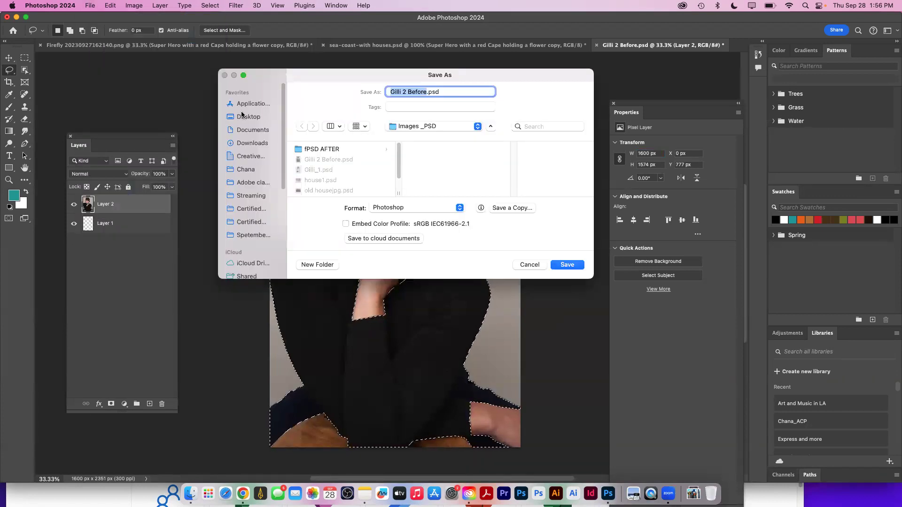
{"action": "left_click", "coordinate": [241, 115]}
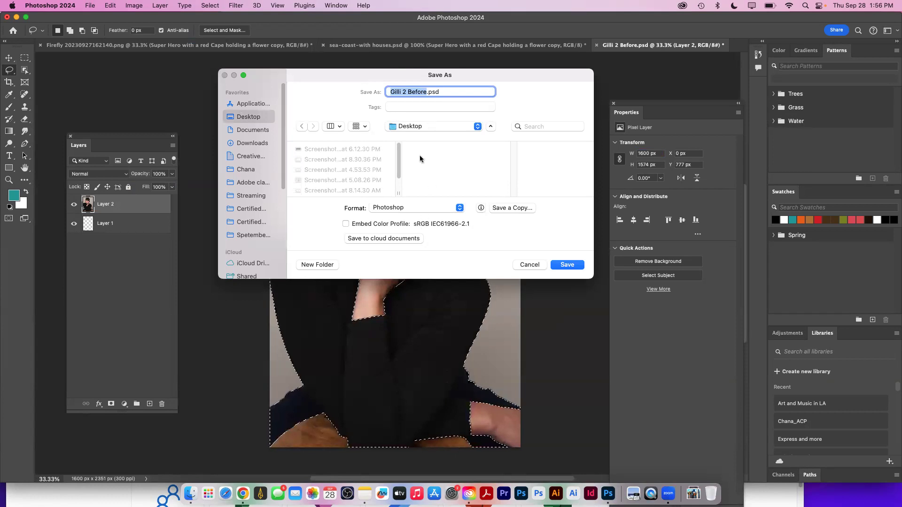
{"action": "left_click", "coordinate": [566, 265]}
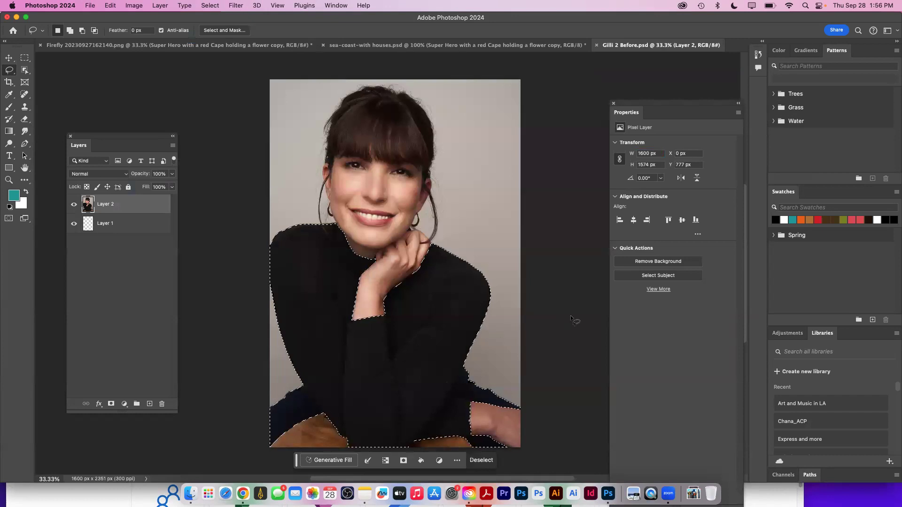
{"action": "key", "text": "super+d"}
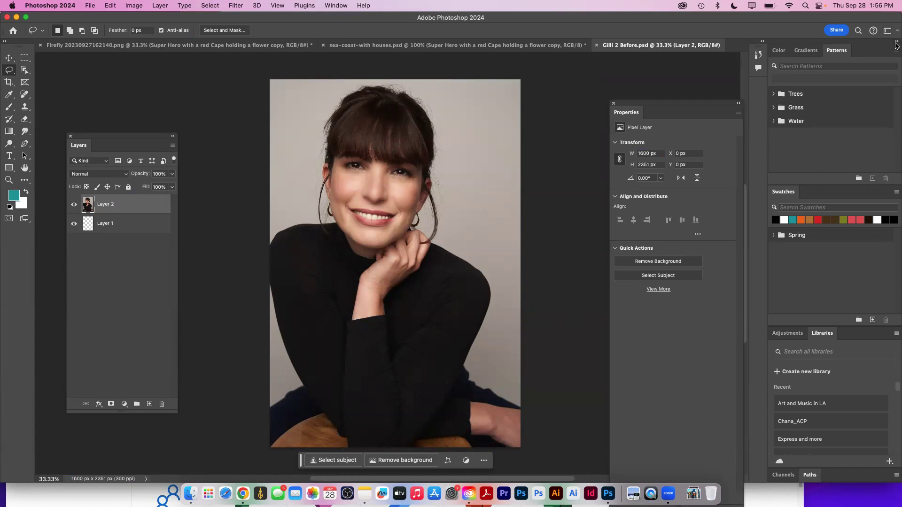
Show the Channels panel enlarged and briefly preview the Shirt1 channel as a red mask
{"action": "left_click", "coordinate": [896, 43]}
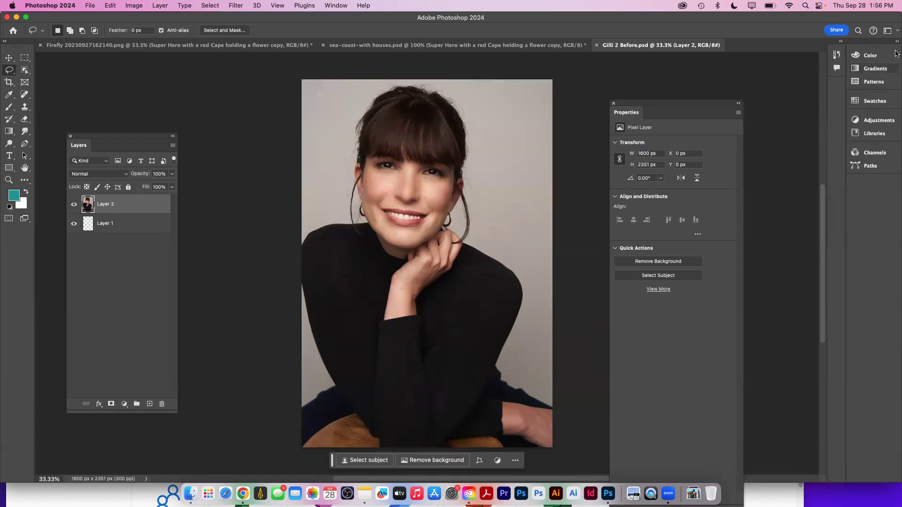
{"action": "left_click", "coordinate": [871, 156]}
{"action": "left_click_drag", "start_coordinate": [797, 208], "coordinate": [781, 403]}
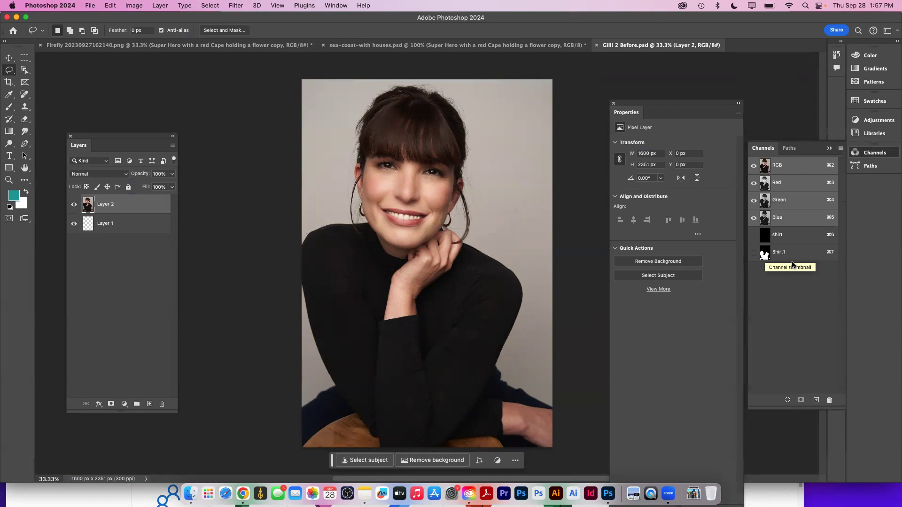
{"action": "left_click", "coordinate": [752, 253]}
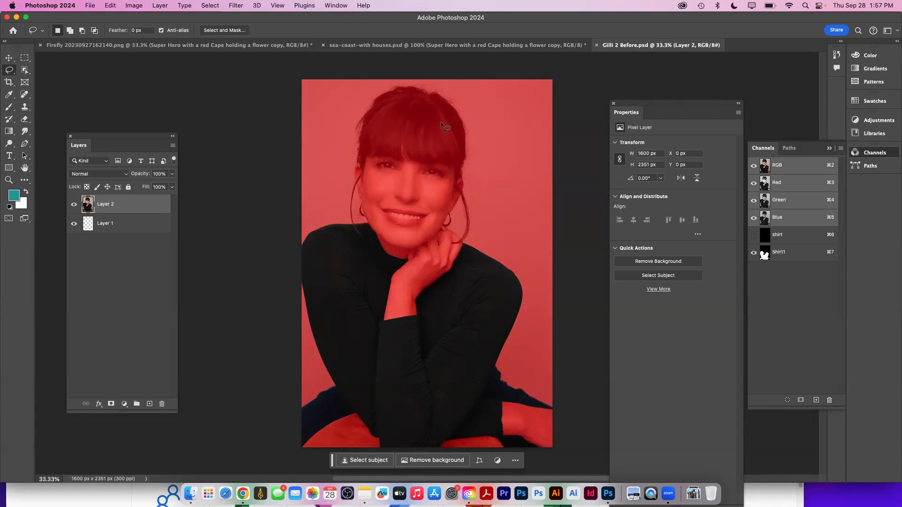
{"action": "left_click", "coordinate": [754, 253]}
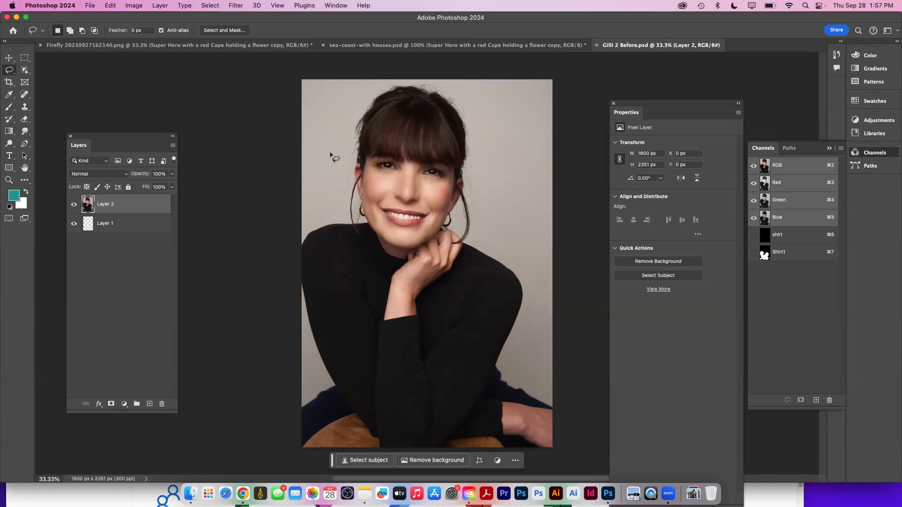
{"action": "left_click", "coordinate": [206, 5]}
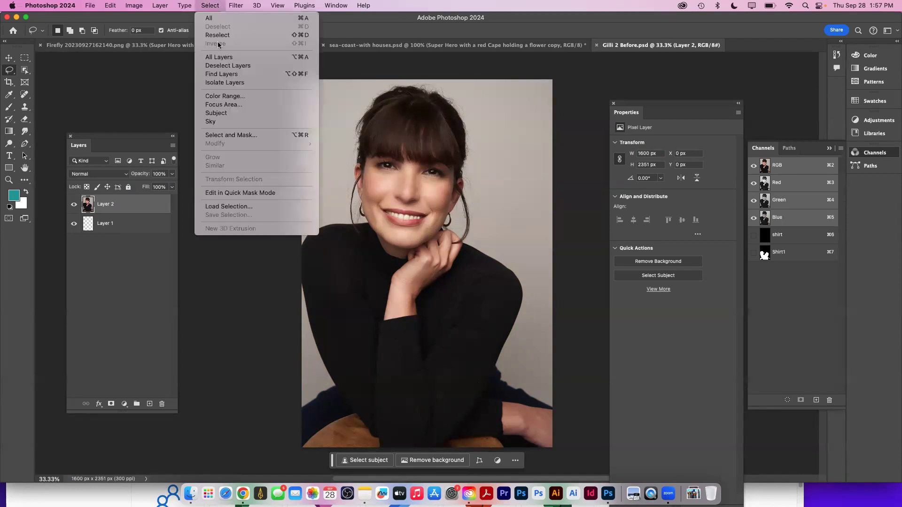
{"action": "left_click", "coordinate": [245, 207]}
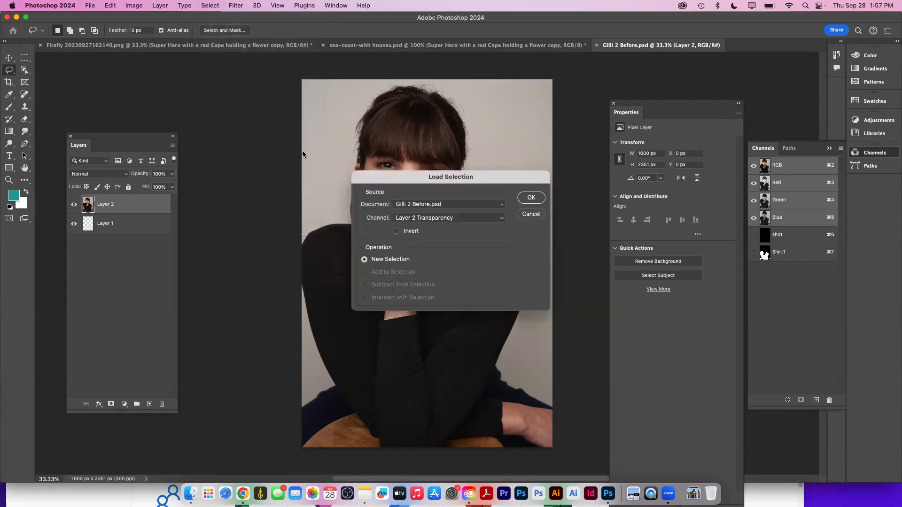
Load Layer 2 Transparency as a selection, then rename Layer 2 after the portrait's subject
{"action": "left_click_drag", "start_coordinate": [399, 176], "coordinate": [351, 95]}
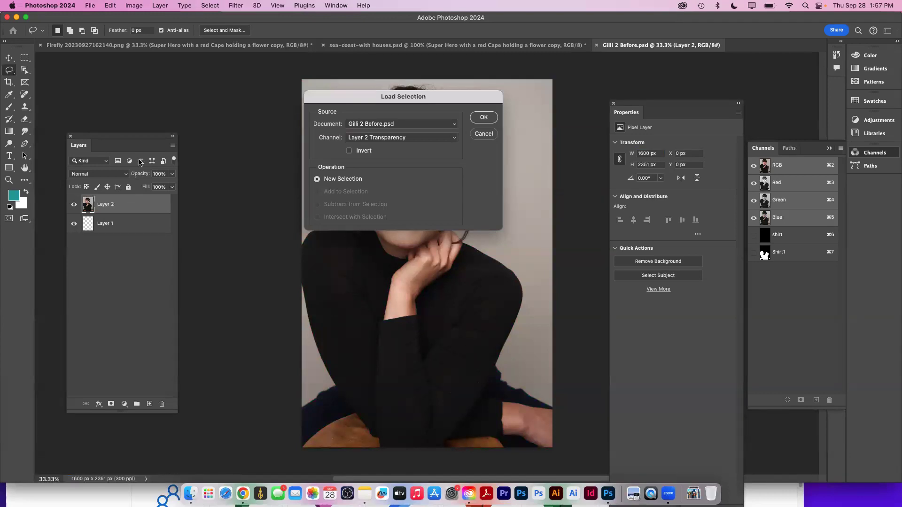
{"action": "left_click", "coordinate": [484, 118]}
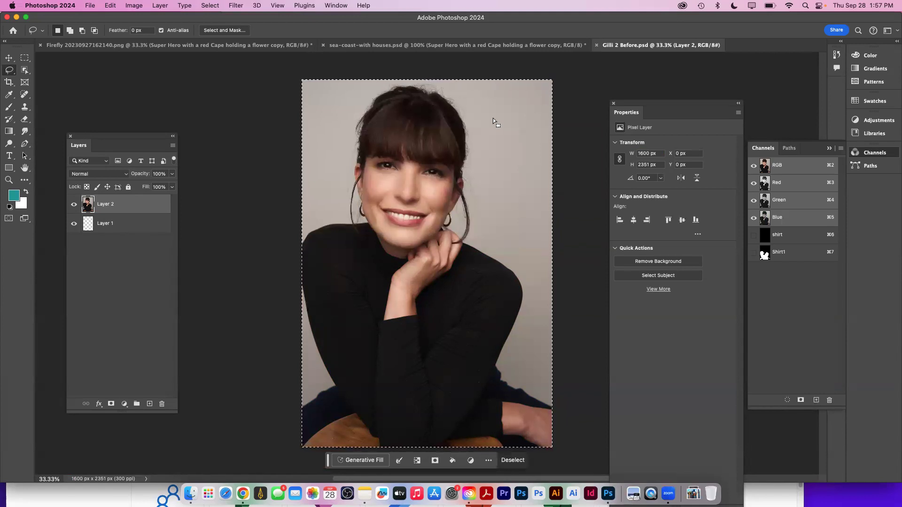
{"action": "double_click", "coordinate": [111, 205]}
{"action": "type", "text": "Gilli"}
{"action": "left_click", "coordinate": [115, 278]}
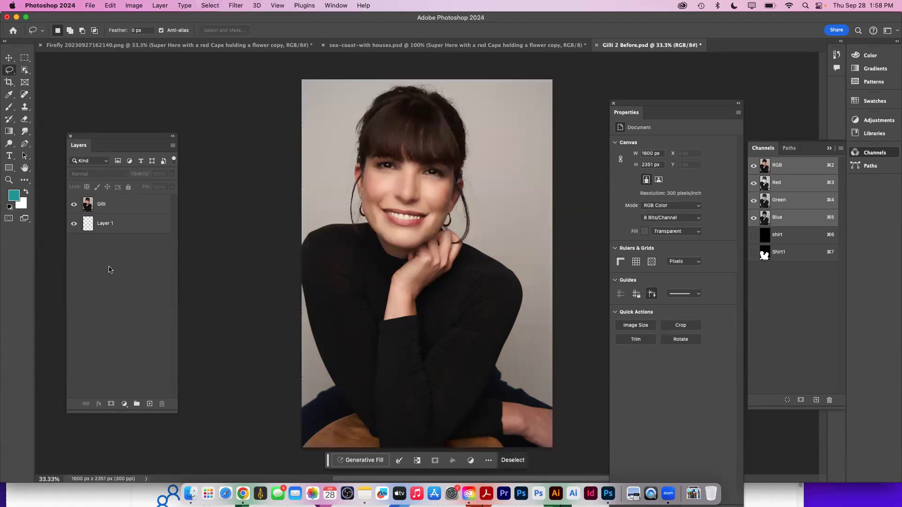
Clear the selection, then load channel Shirt1 to reselect the black top
{"action": "key", "text": "super+d"}
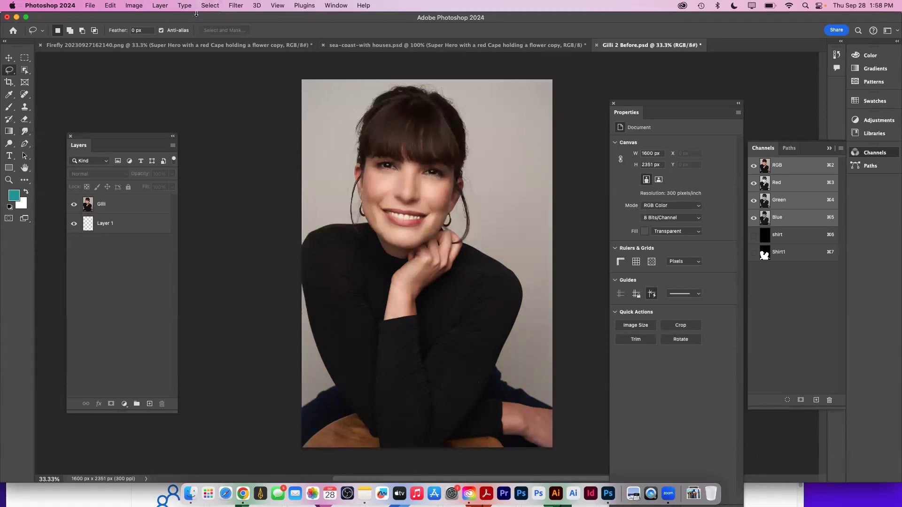
{"action": "left_click", "coordinate": [210, 5]}
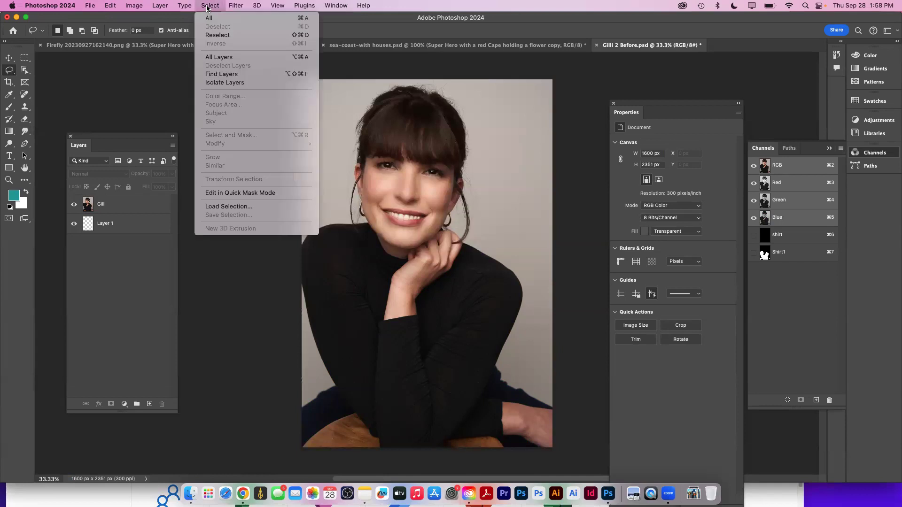
{"action": "left_click", "coordinate": [212, 207]}
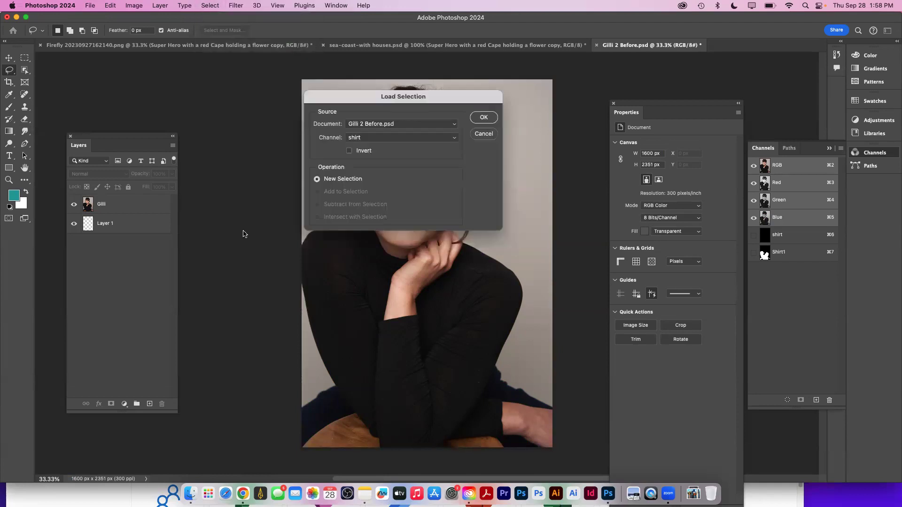
{"action": "left_click", "coordinate": [365, 138]}
{"action": "left_click", "coordinate": [258, 181]}
{"action": "left_click", "coordinate": [366, 138]}
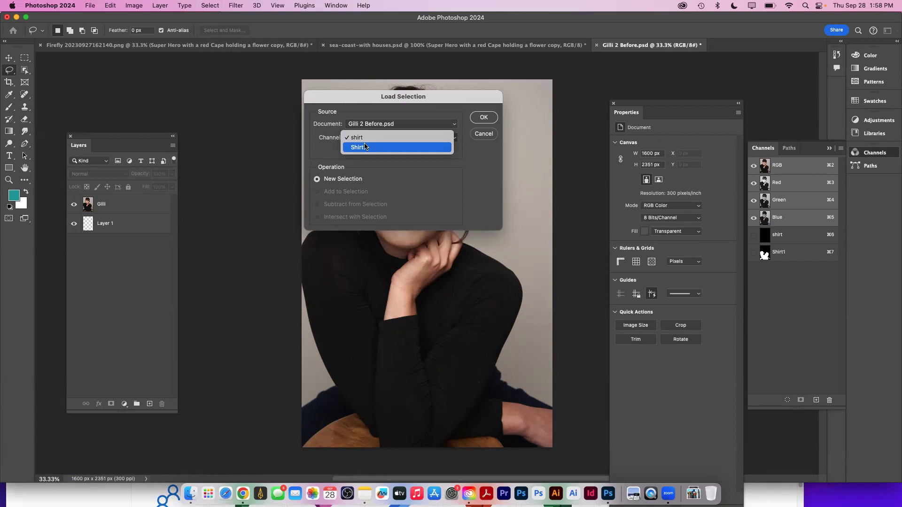
{"action": "left_click", "coordinate": [365, 147]}
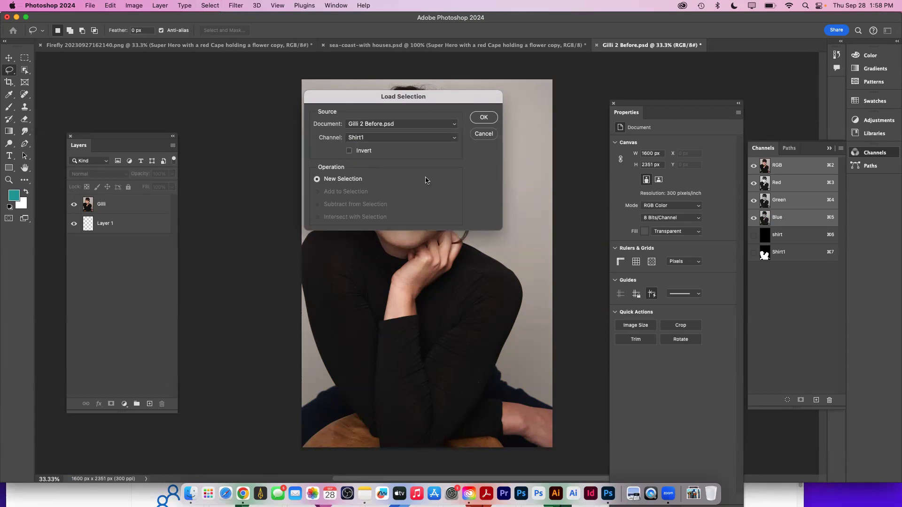
{"action": "left_click", "coordinate": [484, 118]}
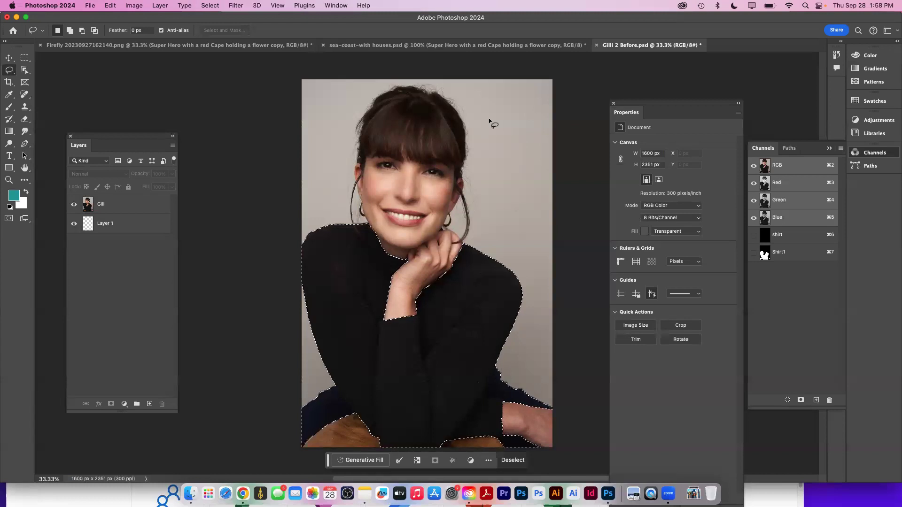
Run Generative Fill on the selected top with the prompt 'Silk shirt with flowers'
{"action": "left_click", "coordinate": [359, 461]}
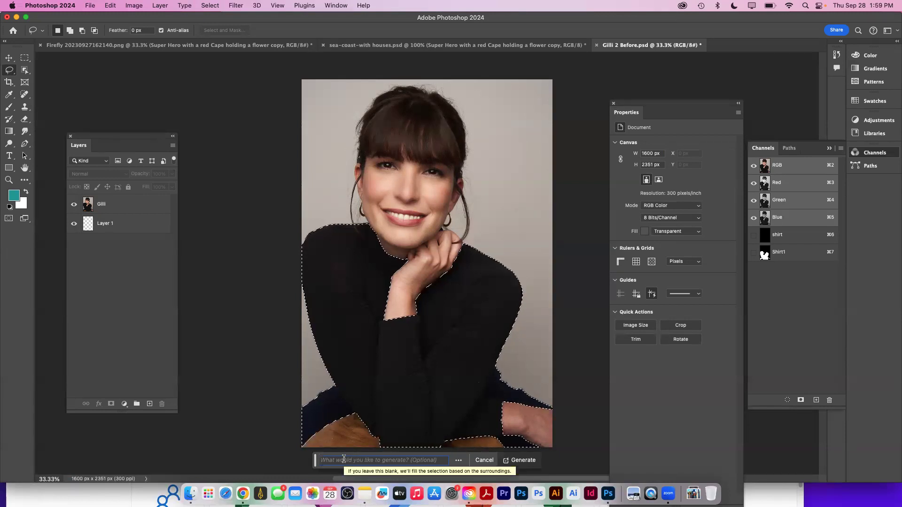
{"action": "type", "text": "Silk p"}
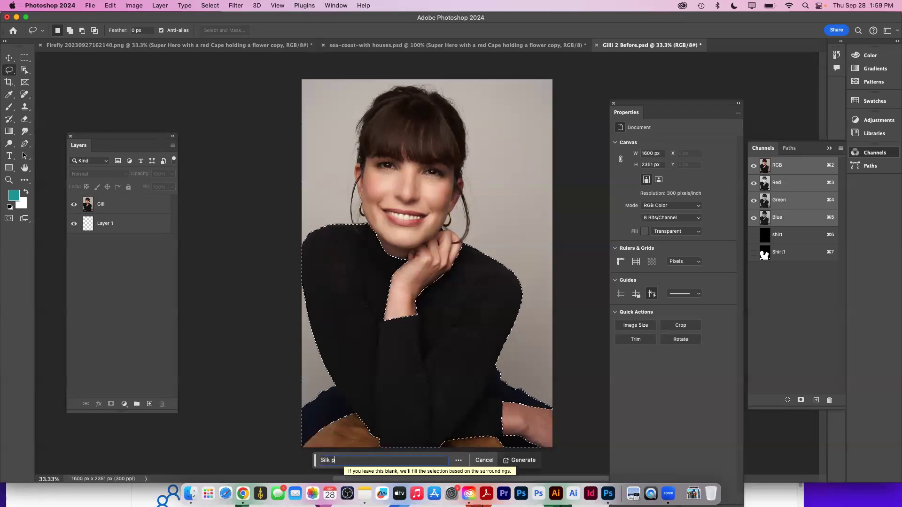
{"action": "key", "text": "BackSpace"}
{"action": "type", "text": "shi"}
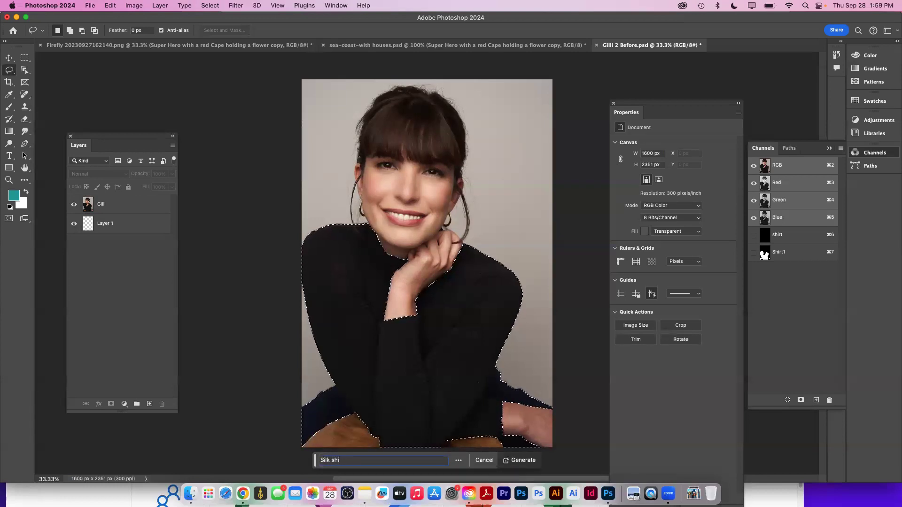
{"action": "type", "text": "rt with "}
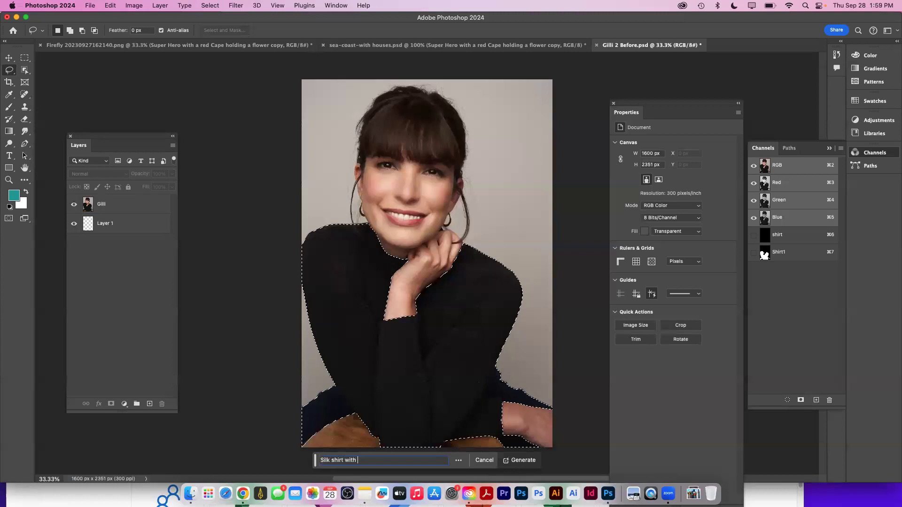
{"action": "type", "text": "flowers"}
{"action": "left_click", "coordinate": [517, 461]}
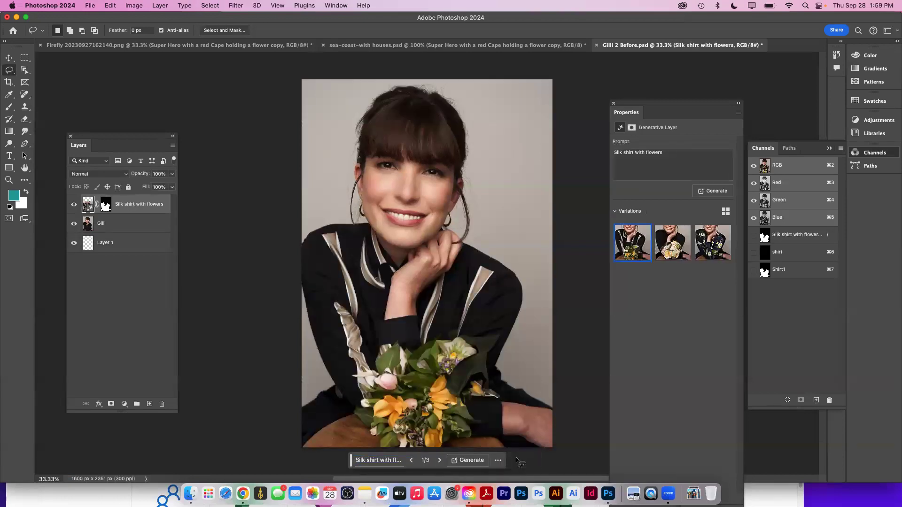
Preview the second variation and the navy floral shirt variation
{"action": "mouse_move", "coordinate": [625, 248]}
{"action": "left_click", "coordinate": [670, 250]}
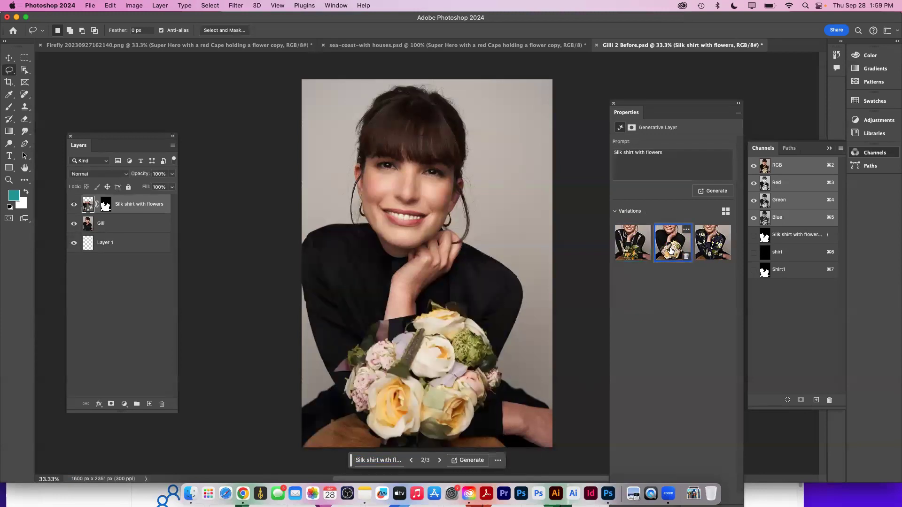
{"action": "left_click", "coordinate": [709, 249]}
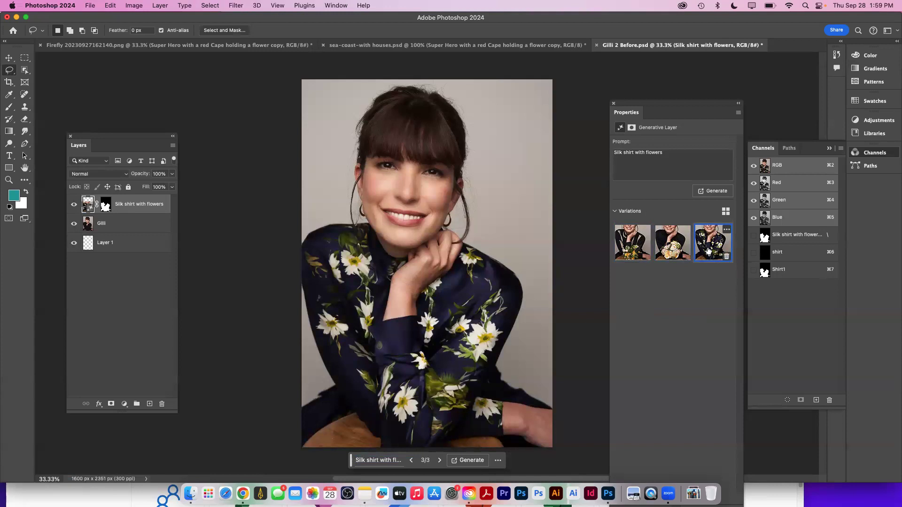
Generate three more variations and show the blue silk shirt with roses
{"action": "left_click", "coordinate": [471, 460]}
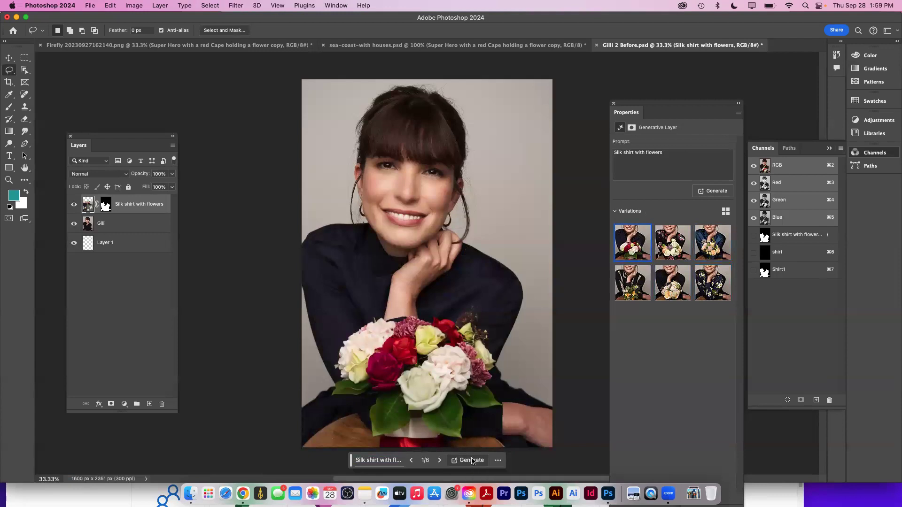
{"action": "left_click", "coordinate": [670, 241]}
{"action": "left_click", "coordinate": [704, 241]}
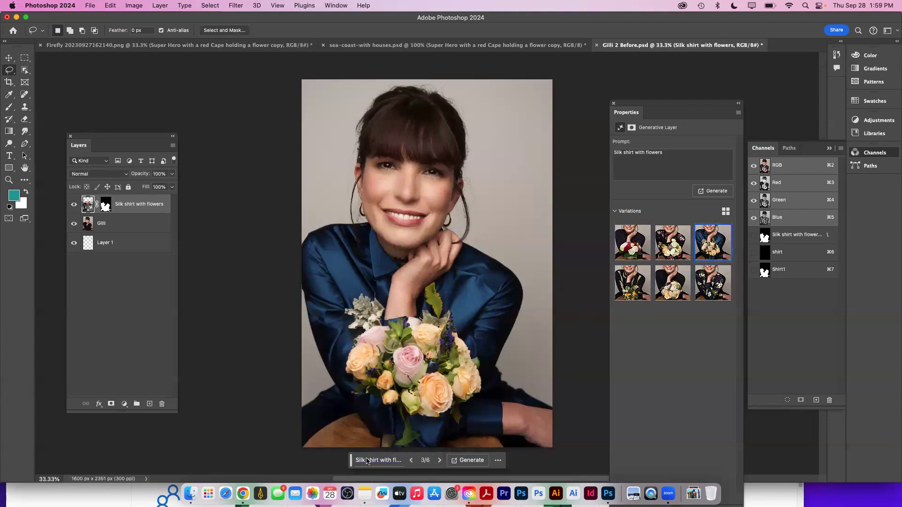
{"action": "left_click", "coordinate": [382, 462]}
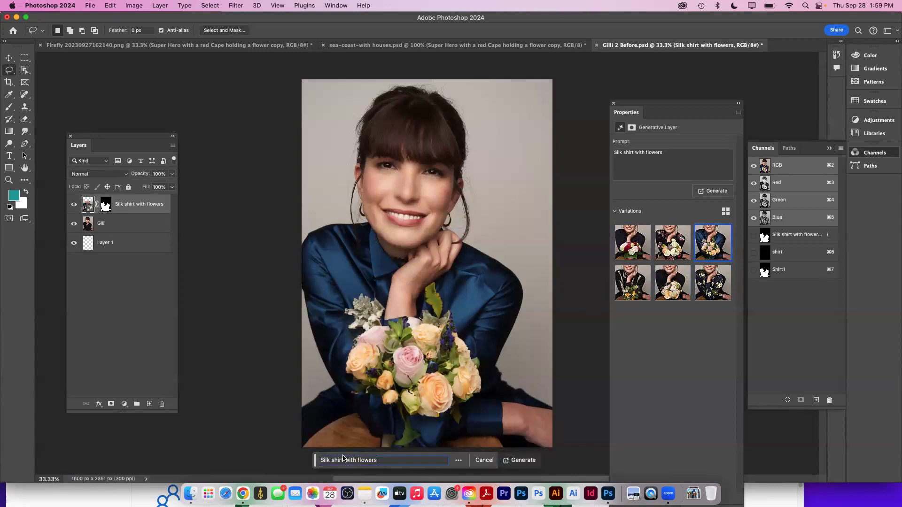
Change the prompt to 'REd silk shirt' and generate three new variations
{"action": "left_click_drag", "start_coordinate": [345, 459], "coordinate": [314, 460]}
{"action": "type", "text": "REd silk shirt"}
{"action": "left_click", "coordinate": [523, 461]}
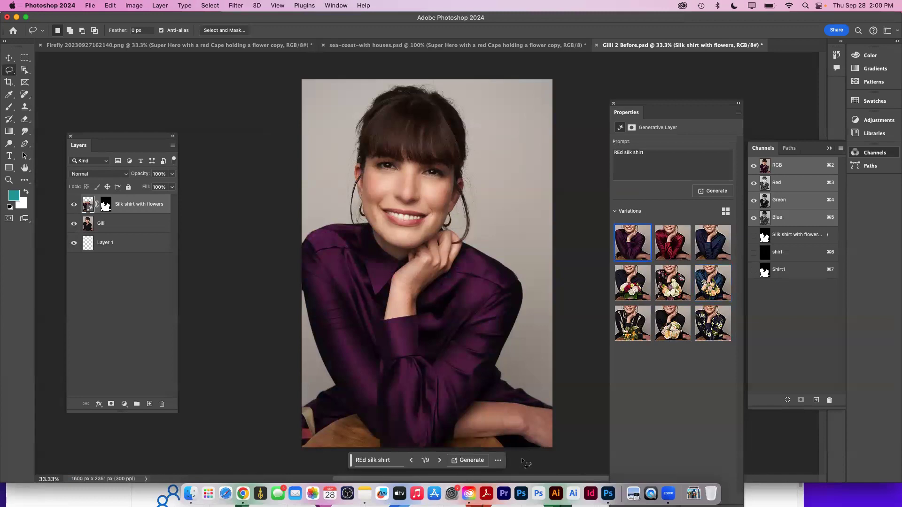
Compare the red, navy and purple variations, then select variation 9, the navy white-floral shirt
{"action": "mouse_move", "coordinate": [644, 324]}
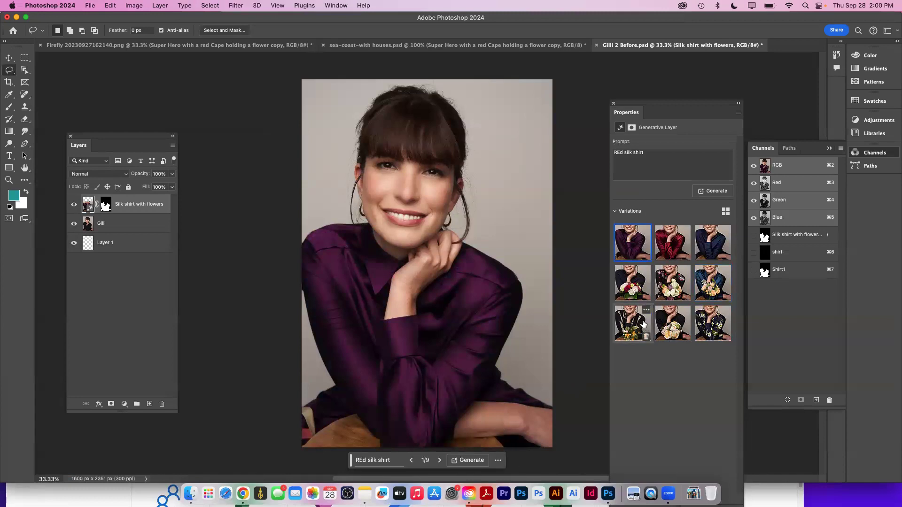
{"action": "left_click", "coordinate": [664, 249]}
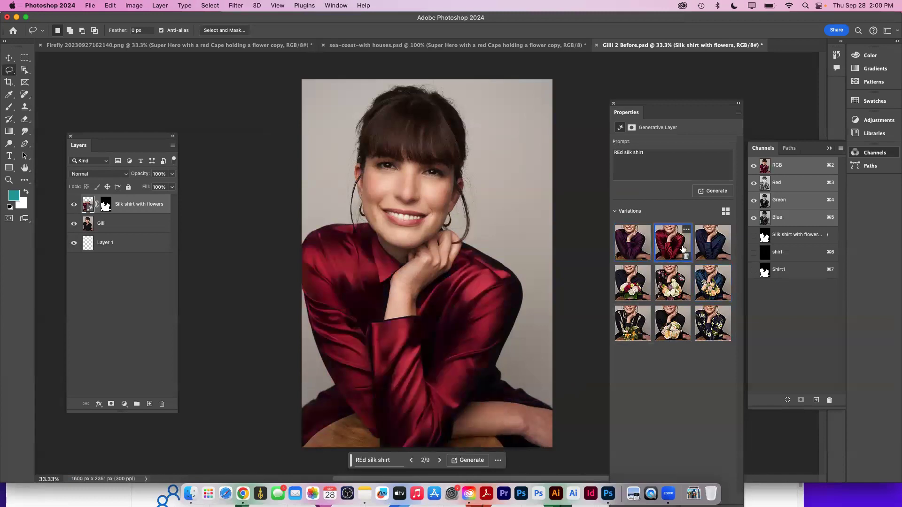
{"action": "left_click", "coordinate": [700, 249]}
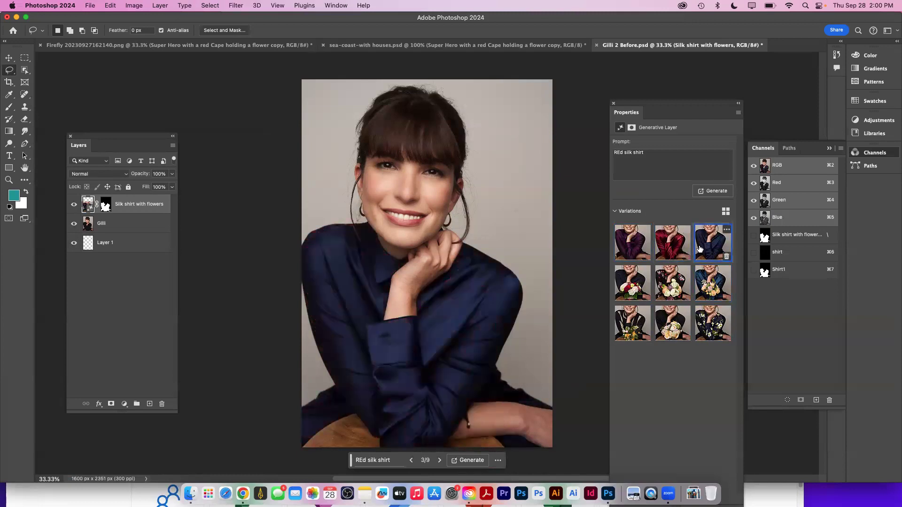
{"action": "left_click", "coordinate": [664, 244]}
{"action": "left_click", "coordinate": [628, 243]}
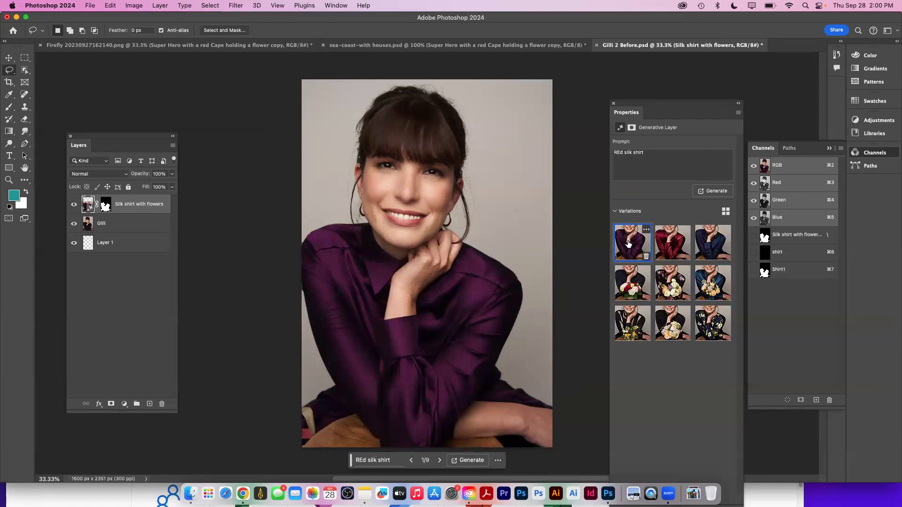
{"action": "left_click", "coordinate": [705, 310]}
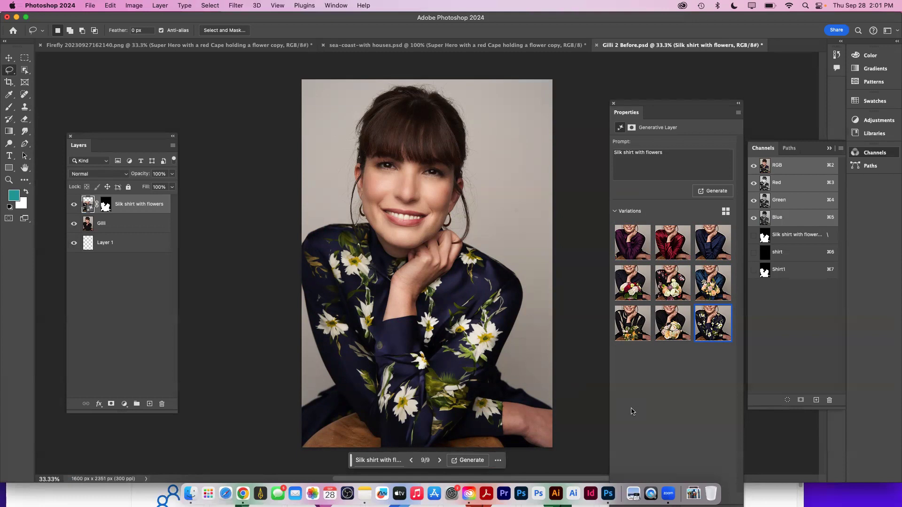
{"action": "left_click", "coordinate": [74, 224]}
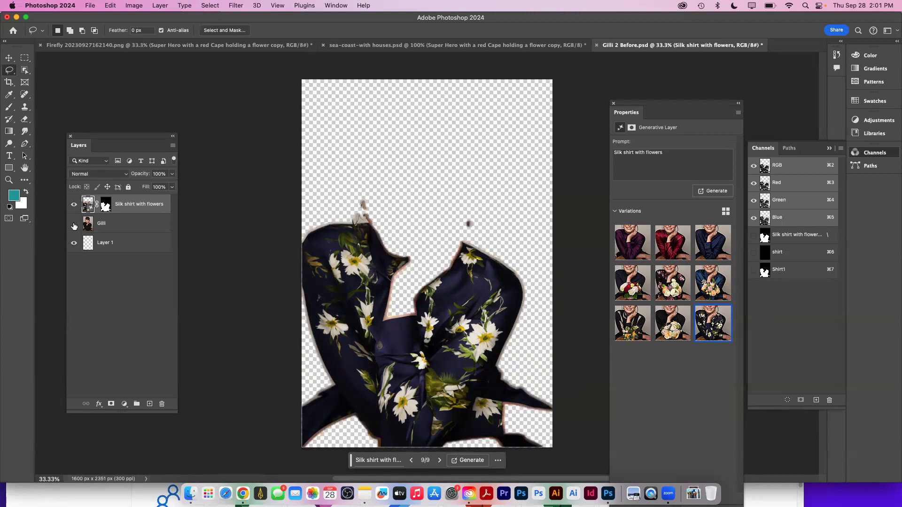
{"action": "left_click", "coordinate": [74, 224]}
{"action": "left_click", "coordinate": [74, 224]}
{"action": "left_click", "coordinate": [74, 224]}
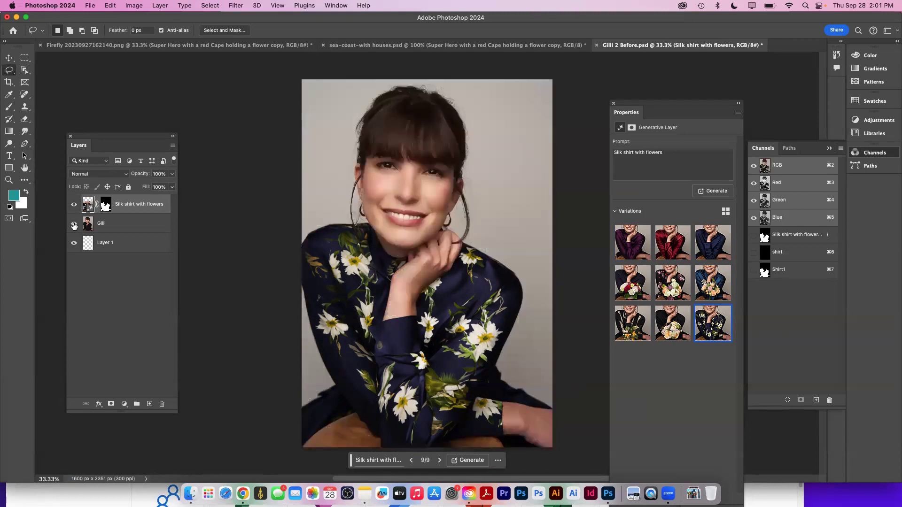
{"action": "left_click", "coordinate": [116, 224]}
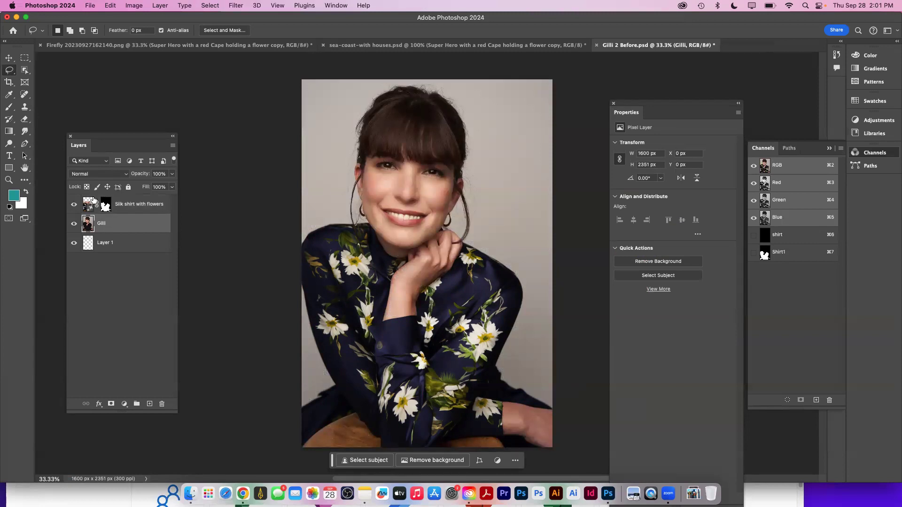
{"action": "left_click", "coordinate": [9, 57]}
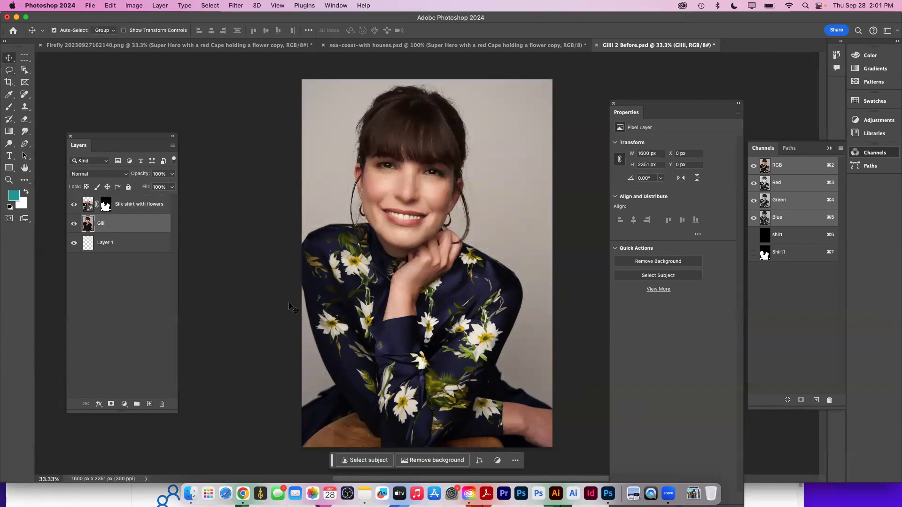
{"action": "mouse_move", "coordinate": [334, 311]}
{"action": "left_mouse_down"}
{"action": "mouse_move", "coordinate": [232, 298]}
{"action": "mouse_move", "coordinate": [138, 312]}
{"action": "mouse_move", "coordinate": [356, 324]}
{"action": "mouse_move", "coordinate": [336, 320]}
{"action": "left_mouse_up"}
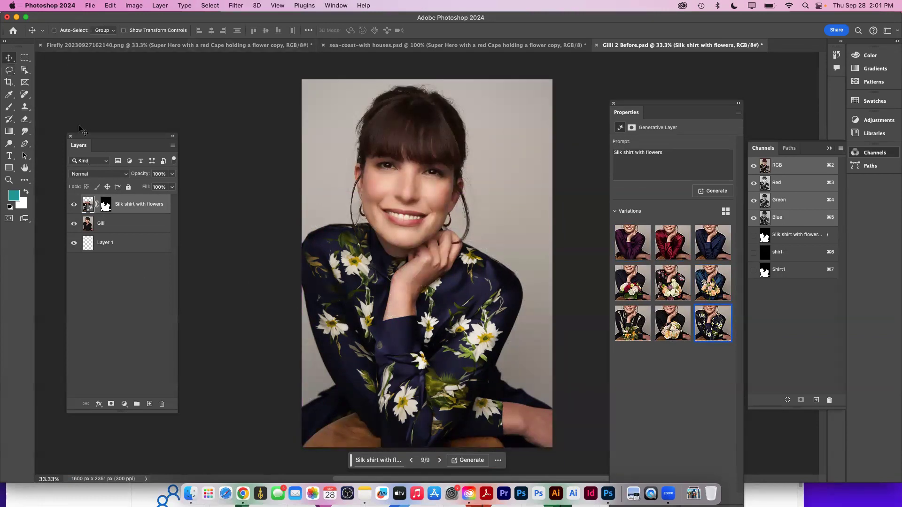
{"action": "left_click", "coordinate": [106, 227]}
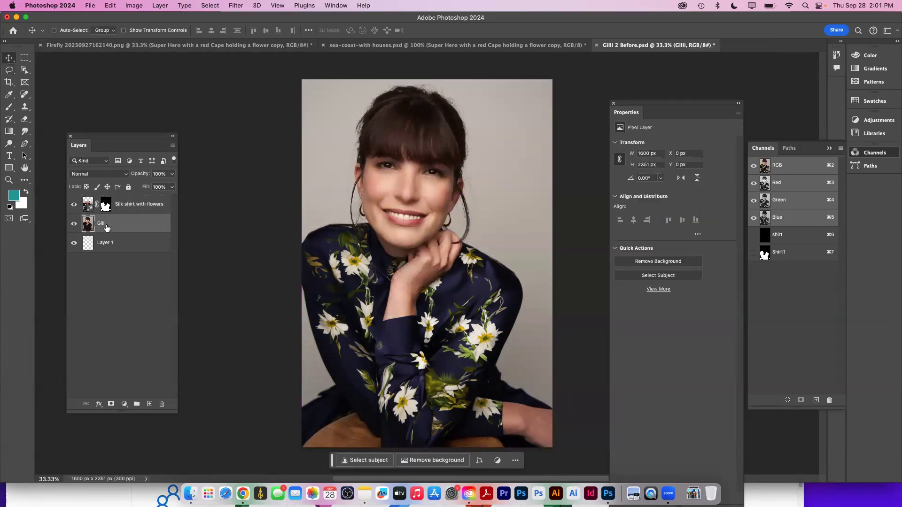
{"action": "left_click", "coordinate": [362, 318]}
{"action": "left_click_drag", "start_coordinate": [362, 318], "coordinate": [186, 316]}
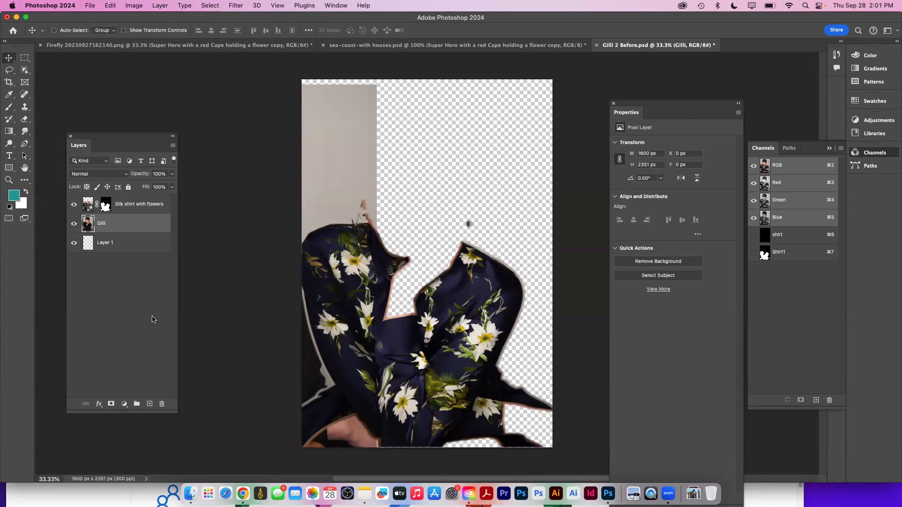
{"action": "key", "text": "super+z"}
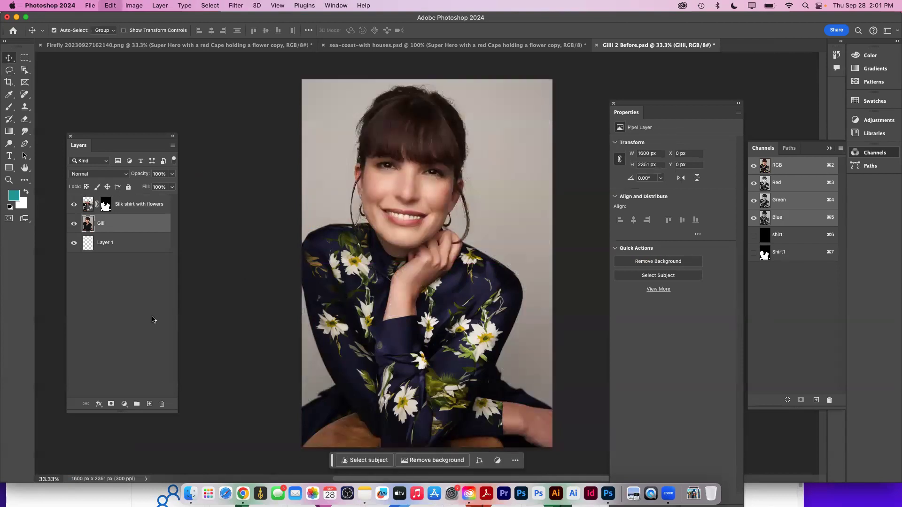
{"action": "key", "text": "super+shift+z"}
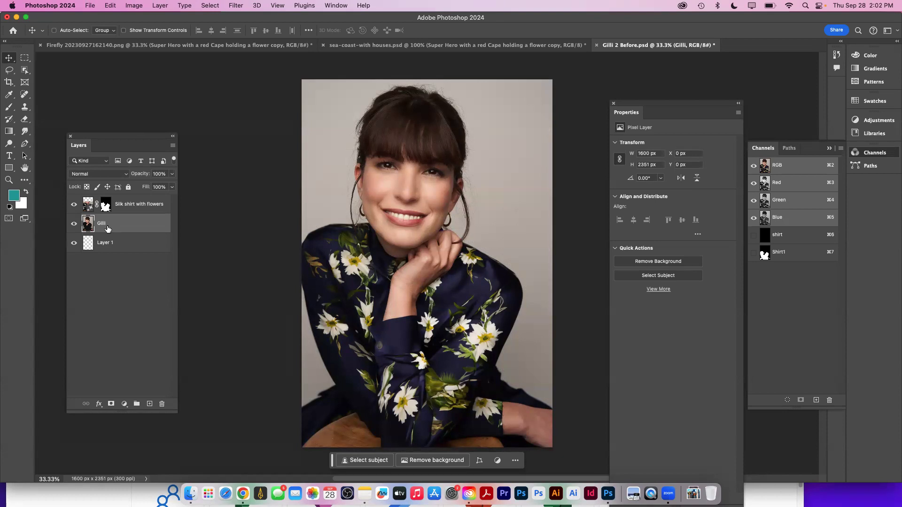
Duplicate the Gilli layer and name the copy 'Gilli 2'
{"action": "left_click", "coordinate": [173, 145]}
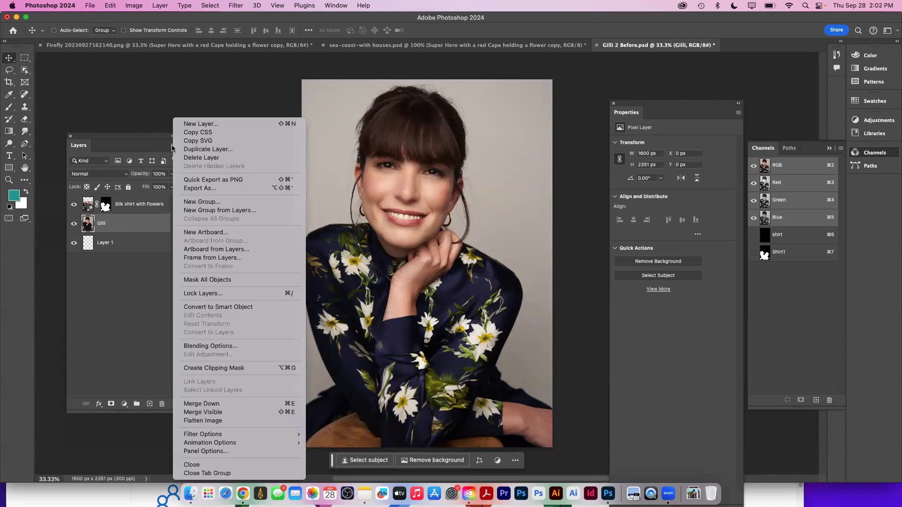
{"action": "left_click", "coordinate": [195, 150]}
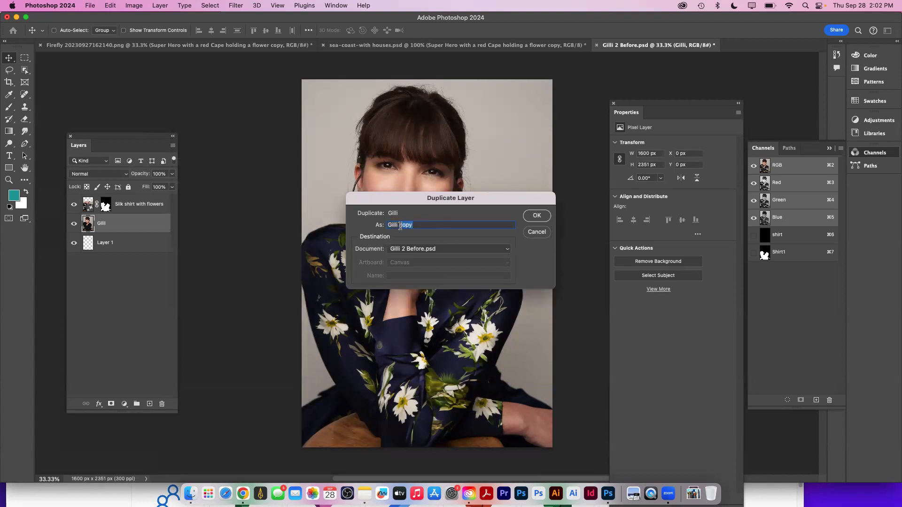
{"action": "type", "text": "c1"}
{"action": "key", "text": "BackSpace"}
{"action": "key", "text": "BackSpace"}
{"action": "type", "text": "2"}
{"action": "left_click", "coordinate": [535, 215]}
Make Gilli active and hide the Gilli 2 and Silk shirt with flowers layers
{"action": "left_click", "coordinate": [110, 356]}
{"action": "left_click", "coordinate": [107, 248]}
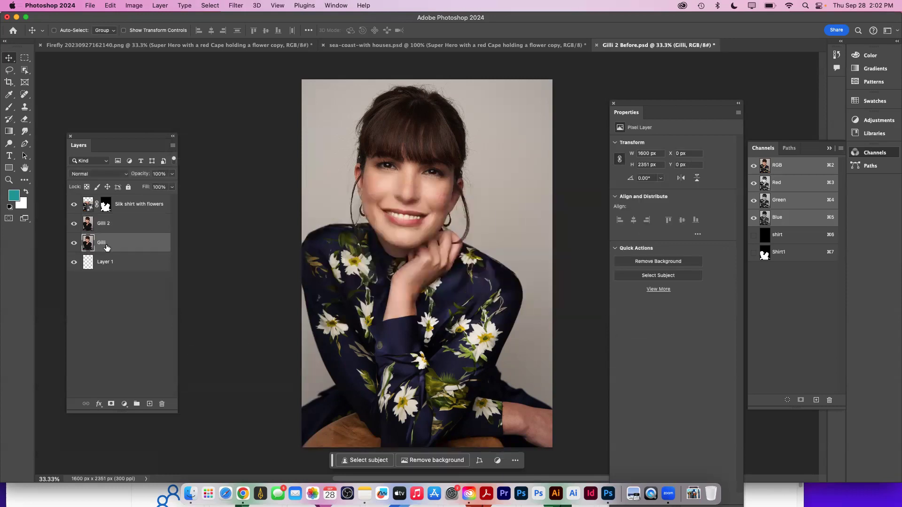
{"action": "left_click", "coordinate": [74, 224]}
{"action": "left_click", "coordinate": [74, 205]}
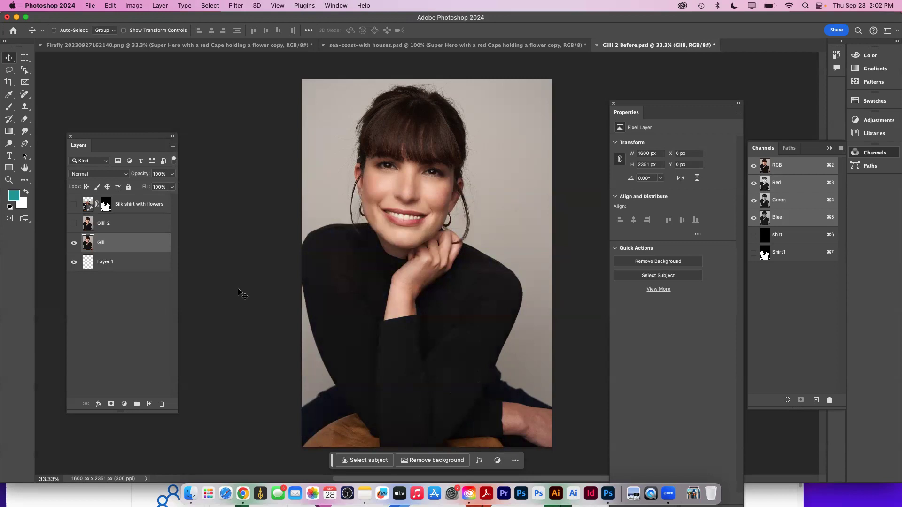
Dock the side panels and move the Gilli portrait fully off the canvas to the left
{"action": "left_click_drag", "start_coordinate": [652, 104], "coordinate": [873, 130]}
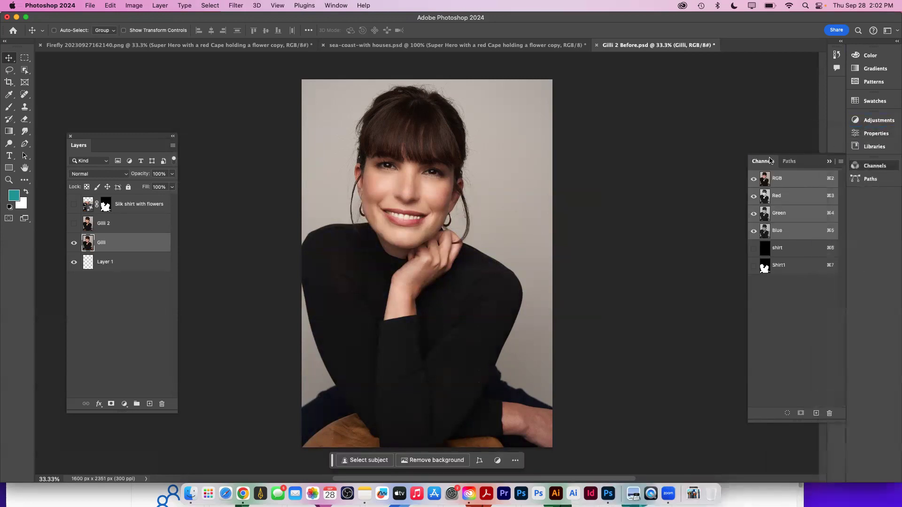
{"action": "left_click", "coordinate": [770, 161]}
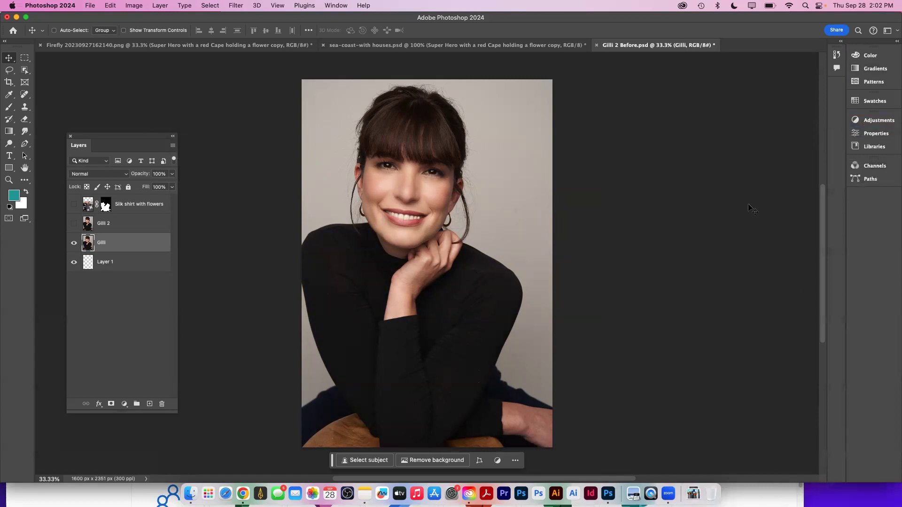
{"action": "left_click_drag", "start_coordinate": [137, 137], "coordinate": [208, 70]}
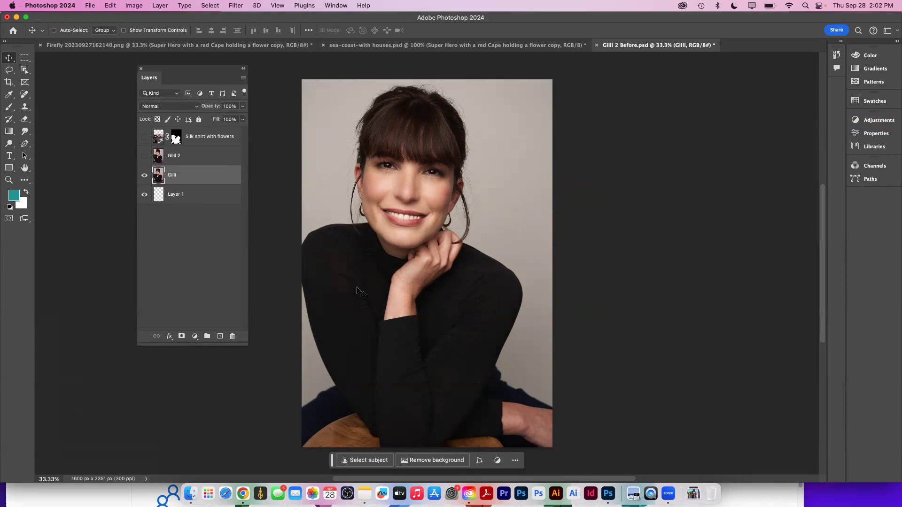
{"action": "left_click_drag", "start_coordinate": [357, 289], "coordinate": [211, 307]}
{"action": "key", "text": "super+z"}
{"action": "left_click_drag", "start_coordinate": [390, 264], "coordinate": [235, 248]}
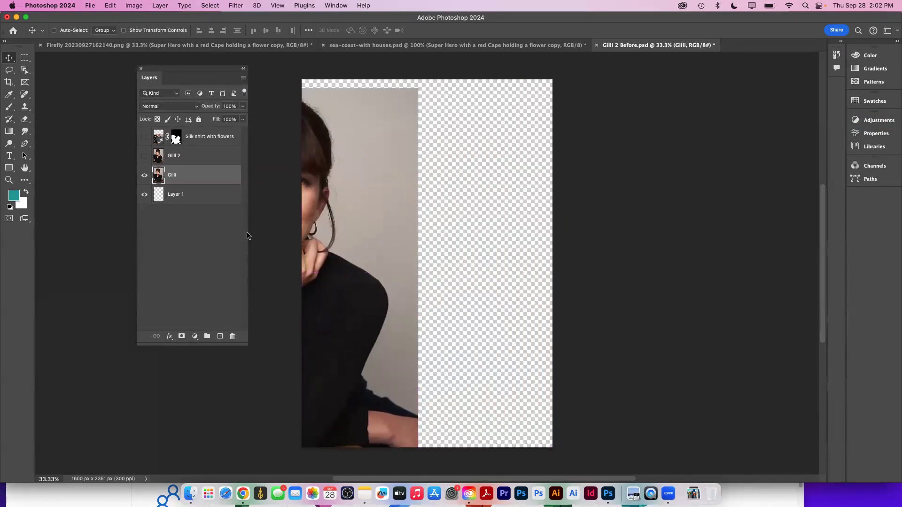
{"action": "left_click_drag", "start_coordinate": [352, 228], "coordinate": [287, 237]}
{"action": "key", "text": "super+z"}
{"action": "left_click_drag", "start_coordinate": [327, 214], "coordinate": [273, 216]}
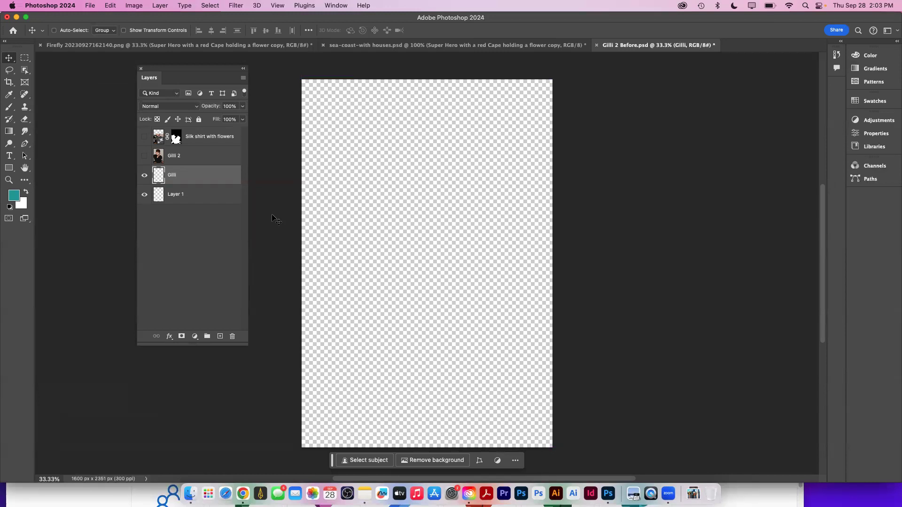
Reveal All to widen the canvas, then show Gilli 2 and the flower shirt layer
{"action": "left_click", "coordinate": [134, 5]}
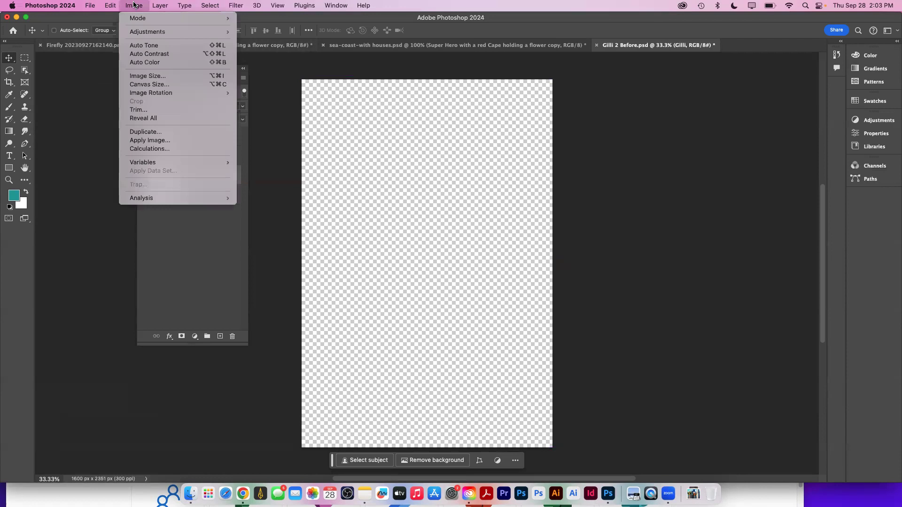
{"action": "left_click", "coordinate": [144, 119]}
{"action": "left_click_drag", "start_coordinate": [427, 234], "coordinate": [421, 238]}
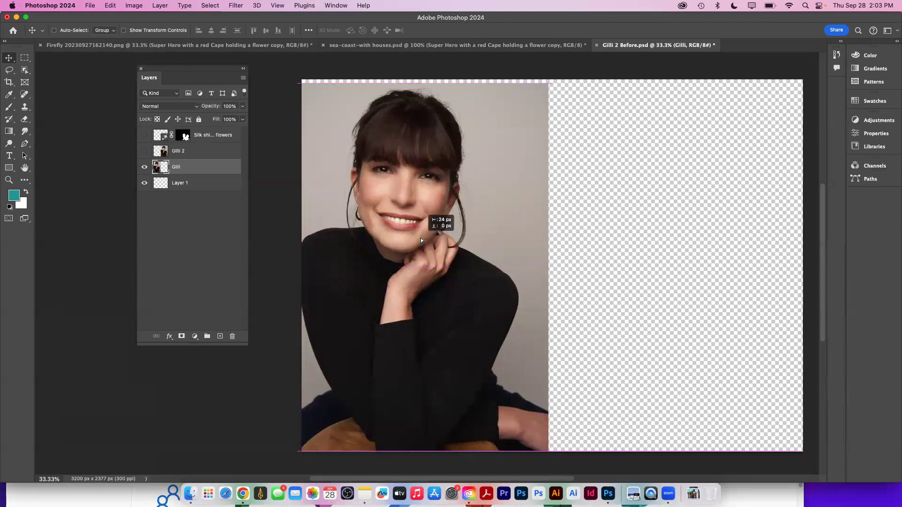
{"action": "left_click", "coordinate": [145, 151]}
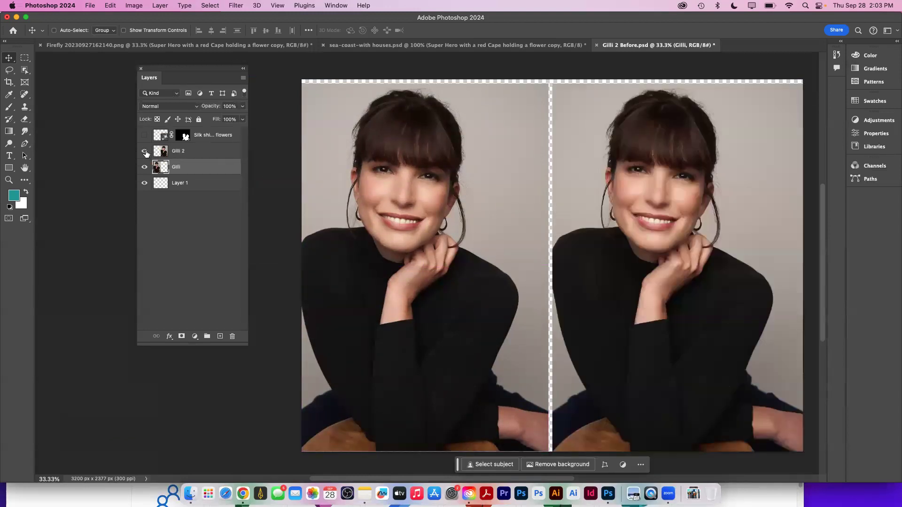
{"action": "left_click", "coordinate": [144, 135]}
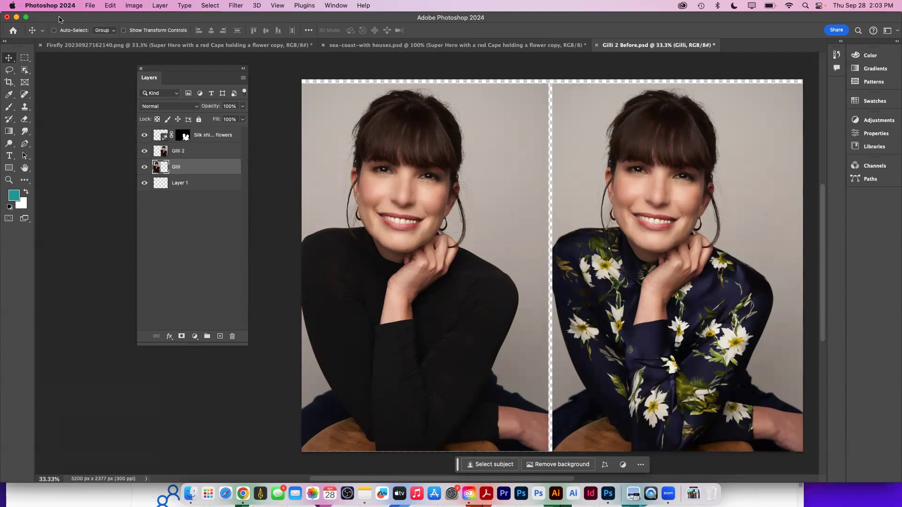
Load the Shirt1 channel as a selection and make Gilli 2 the active layer
{"action": "left_click", "coordinate": [207, 6]}
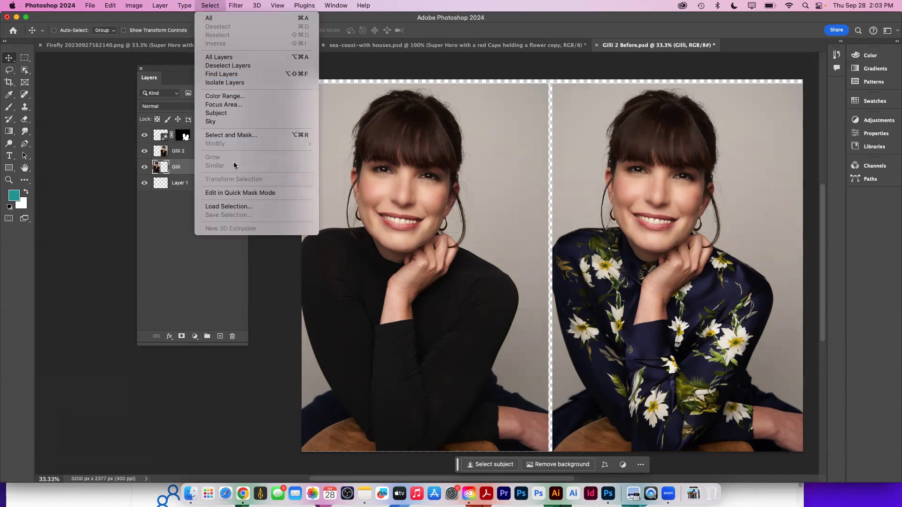
{"action": "left_click", "coordinate": [238, 207]}
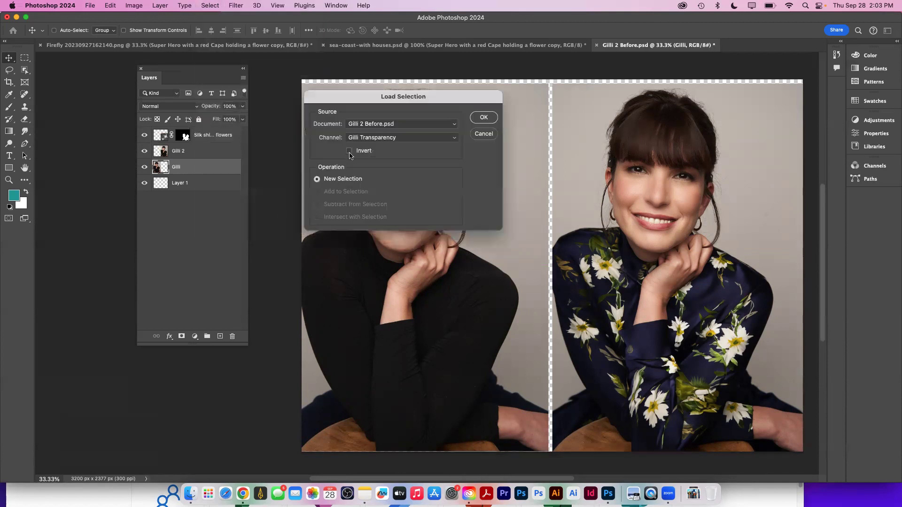
{"action": "left_click", "coordinate": [364, 139]}
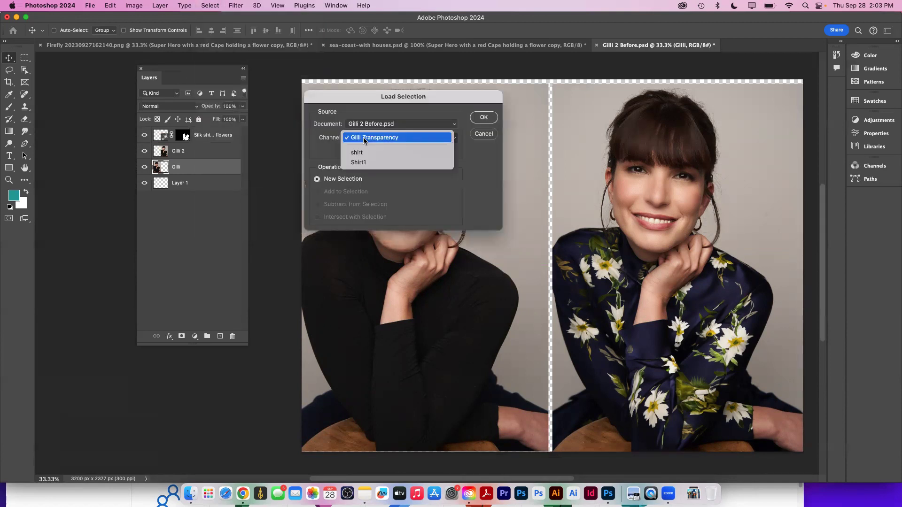
{"action": "left_click", "coordinate": [367, 162]}
{"action": "left_click", "coordinate": [482, 118]}
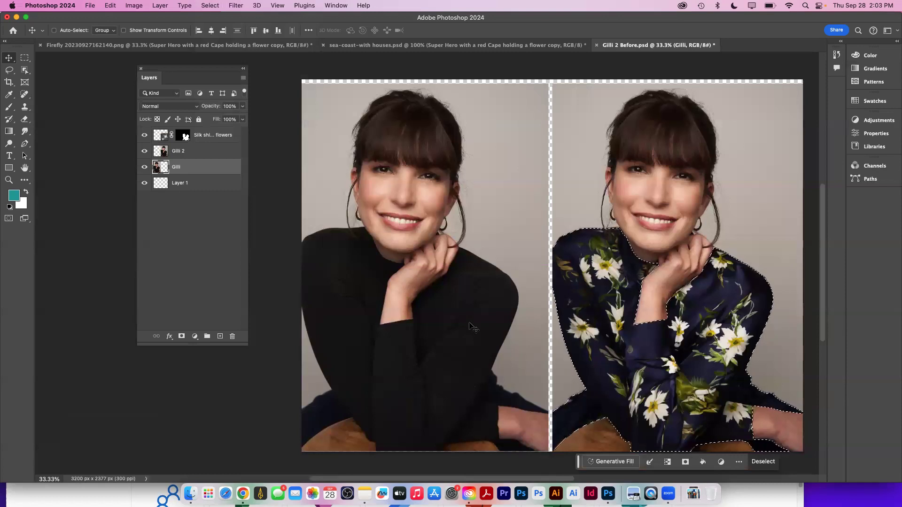
{"action": "left_click", "coordinate": [197, 157]}
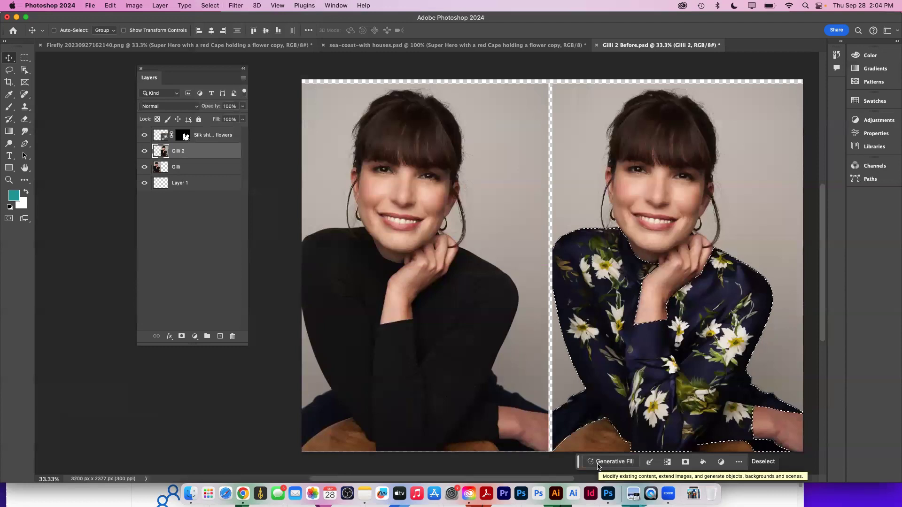
Hide the floral shirt and generative-fill the selection with 'Lace Shirt with birds'
{"action": "left_click", "coordinate": [144, 135]}
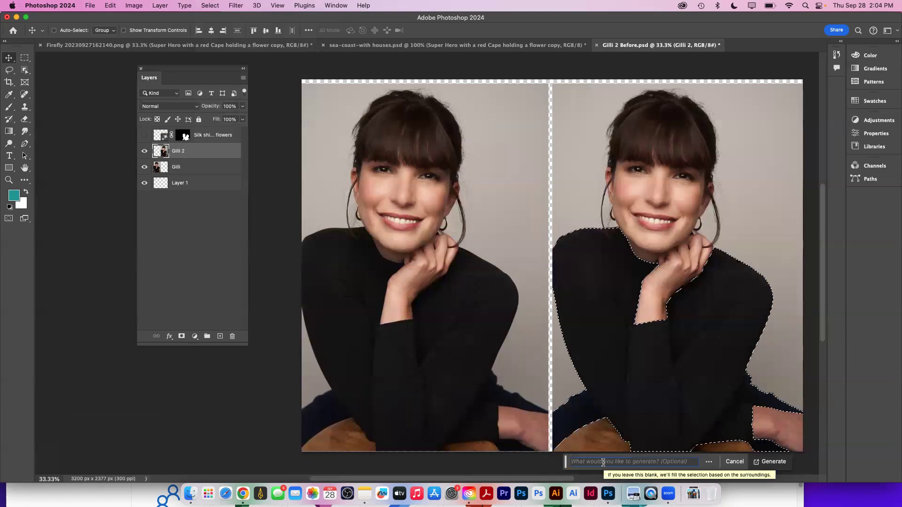
{"action": "left_click", "coordinate": [603, 462]}
{"action": "type", "text": "Lace Sh"}
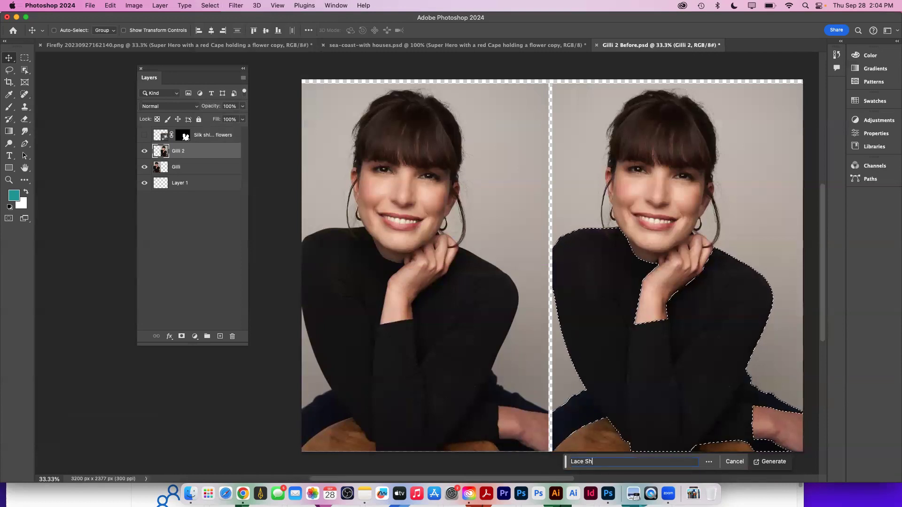
{"action": "type", "text": "irt with"}
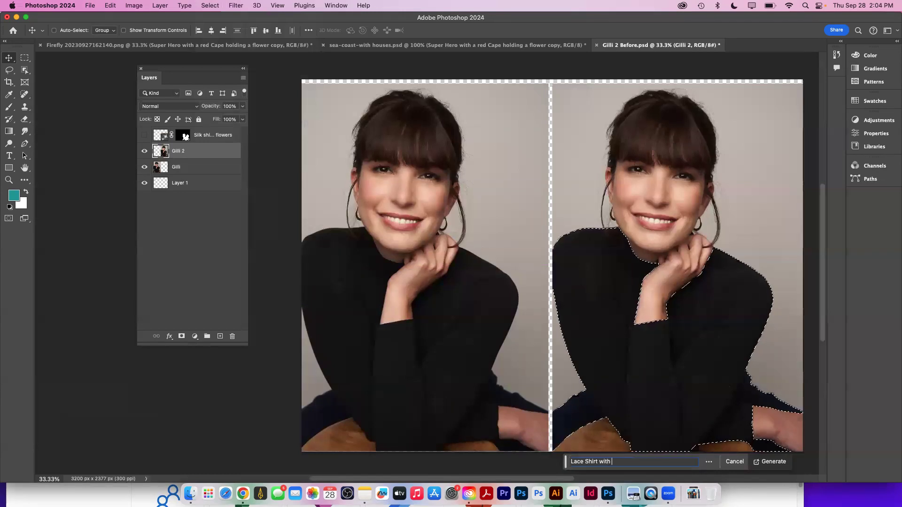
{"action": "type", "text": " birds"}
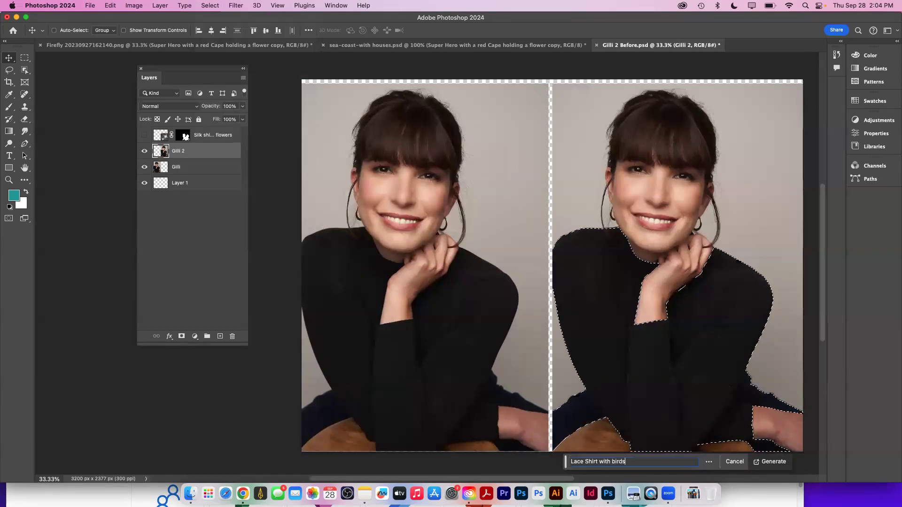
{"action": "left_click", "coordinate": [775, 462]}
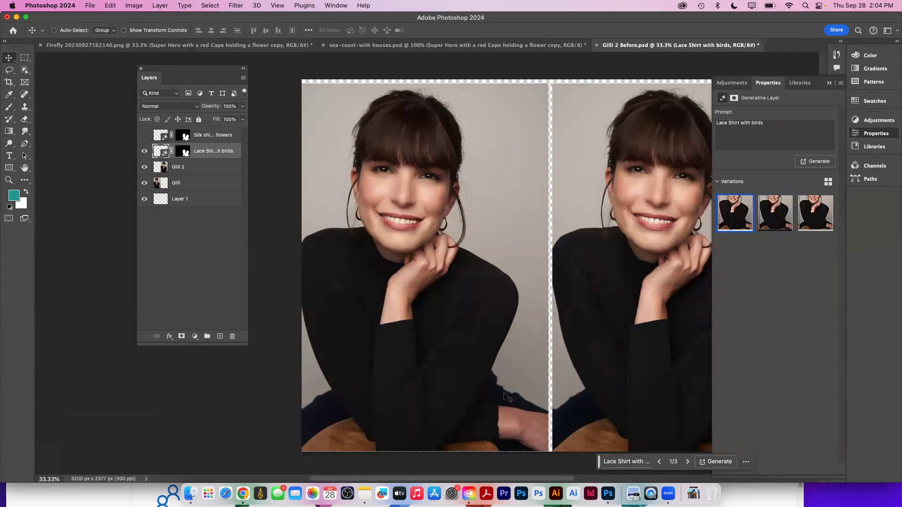
Keep the third generated variation and bring up the File > Open dialog
{"action": "left_click", "coordinate": [772, 220]}
{"action": "left_click", "coordinate": [808, 221]}
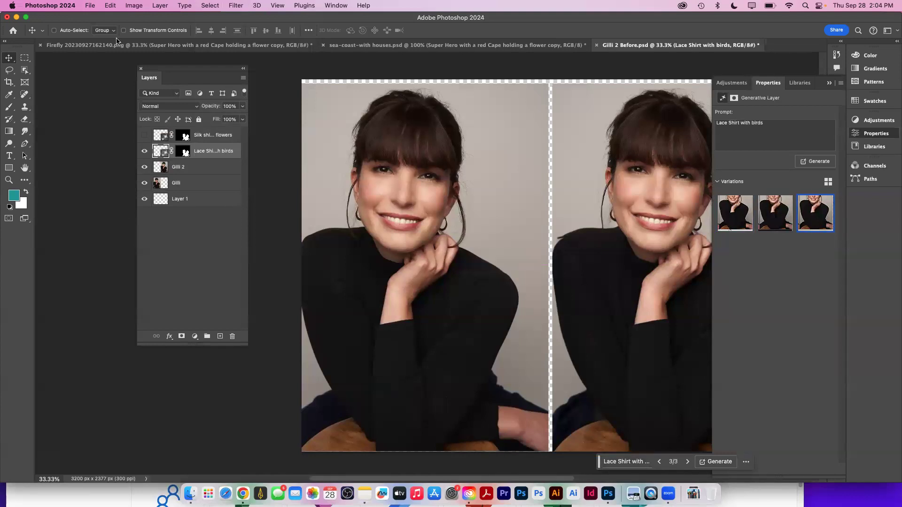
{"action": "left_click", "coordinate": [90, 6]}
{"action": "left_click", "coordinate": [97, 27]}
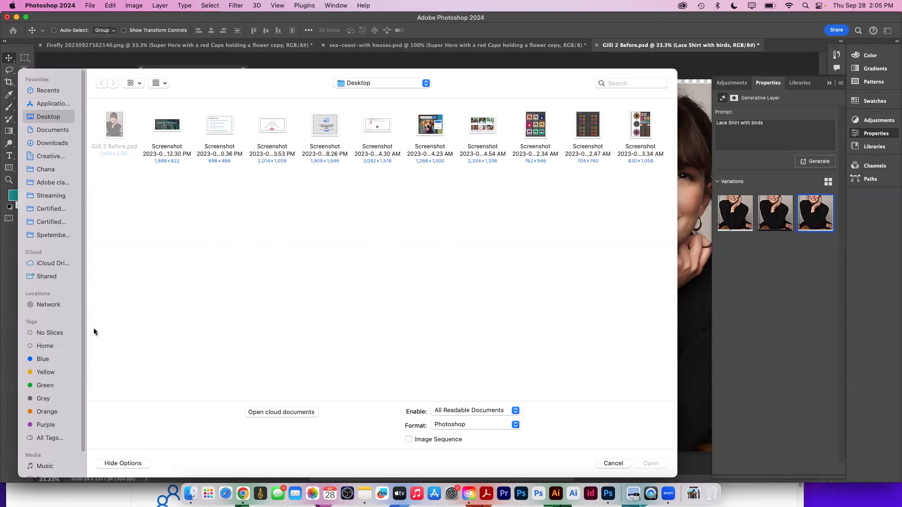
Open shirtpsd.psd from Images _PSD > PSD AFTER and zoom out to 25%
{"action": "left_click", "coordinate": [50, 234]}
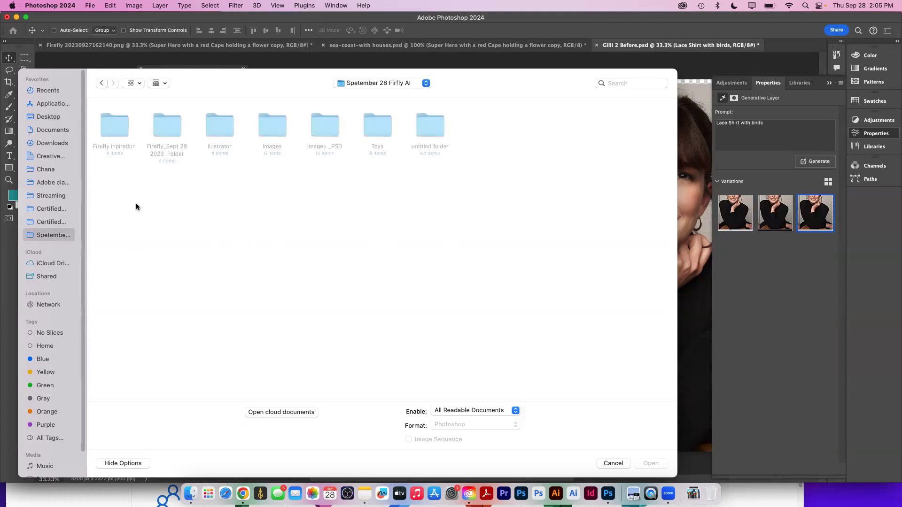
{"action": "double_click", "coordinate": [320, 134]}
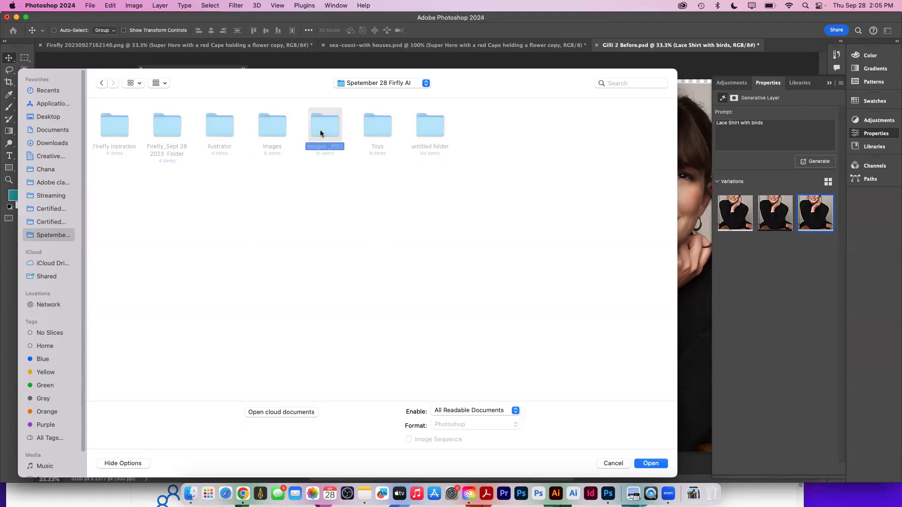
{"action": "left_click", "coordinate": [109, 129]}
{"action": "double_click", "coordinate": [108, 129]}
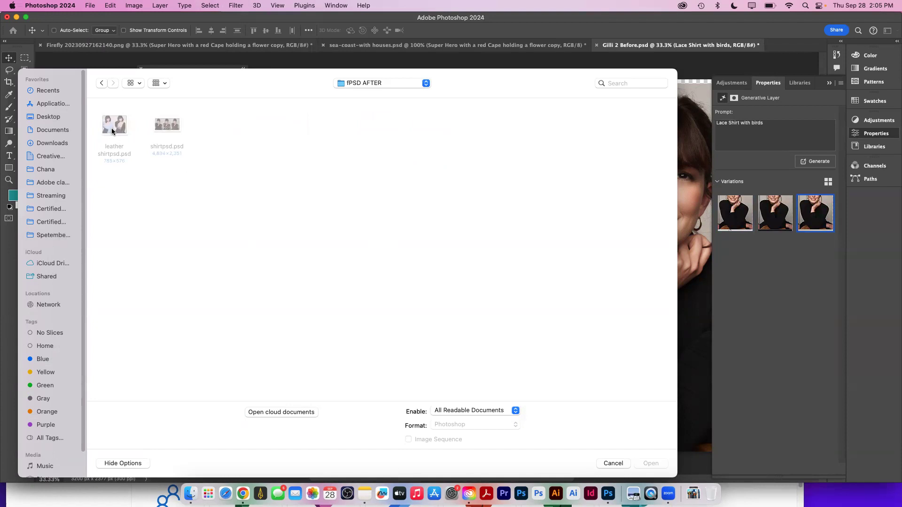
{"action": "left_click", "coordinate": [162, 128]}
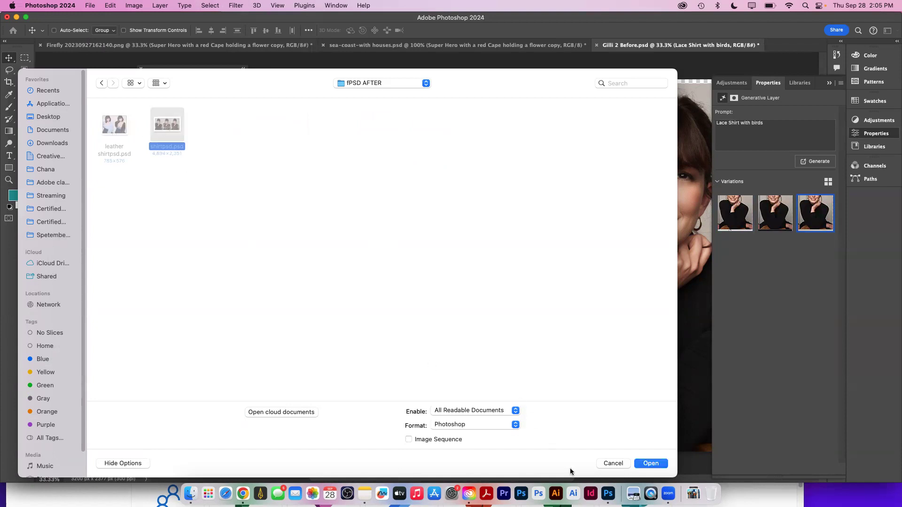
{"action": "left_click", "coordinate": [645, 464]}
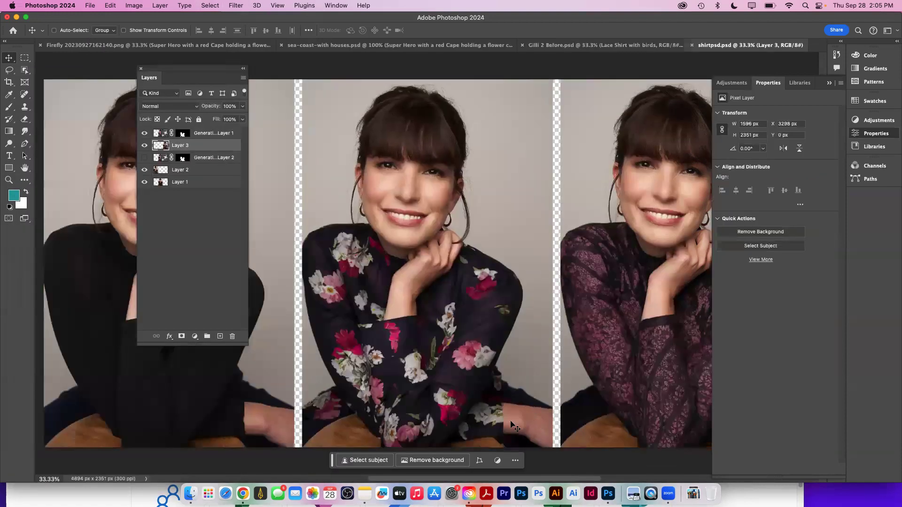
{"action": "key", "text": "super+minus"}
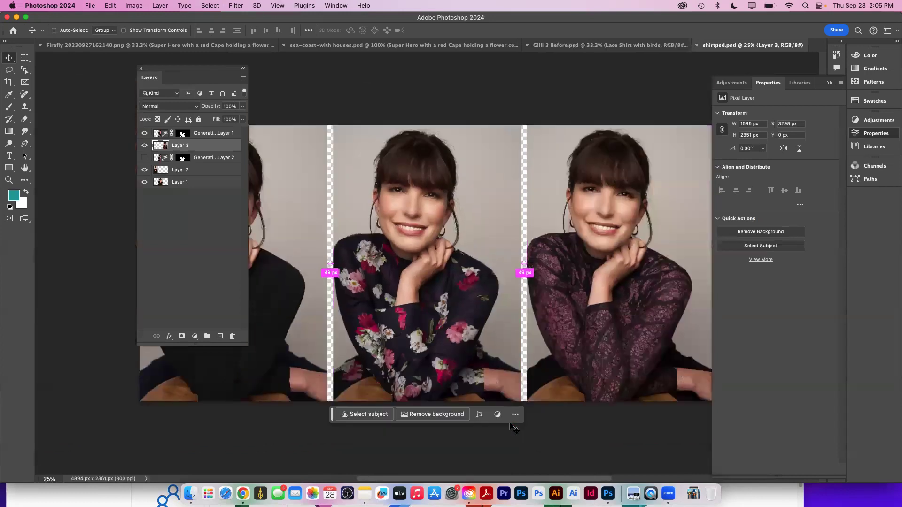
{"action": "key", "text": "Tab"}
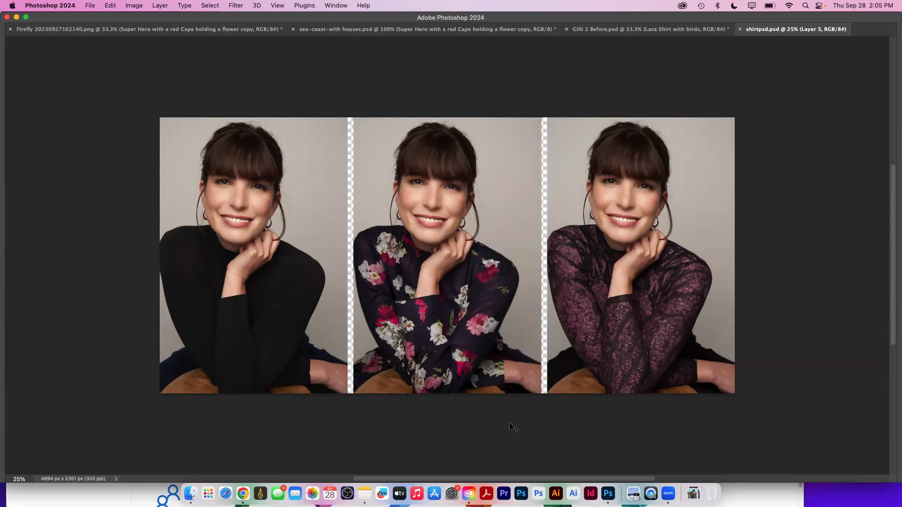
{"action": "key", "text": "Tab"}
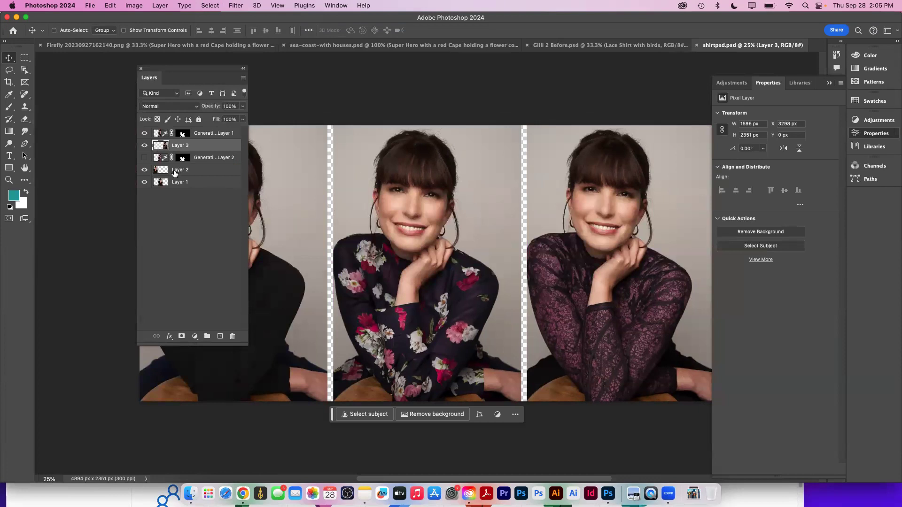
Check the generative layers' prompts and toggle Layer 3 and Generative Layer 1 to compare
{"action": "left_click", "coordinate": [162, 135]}
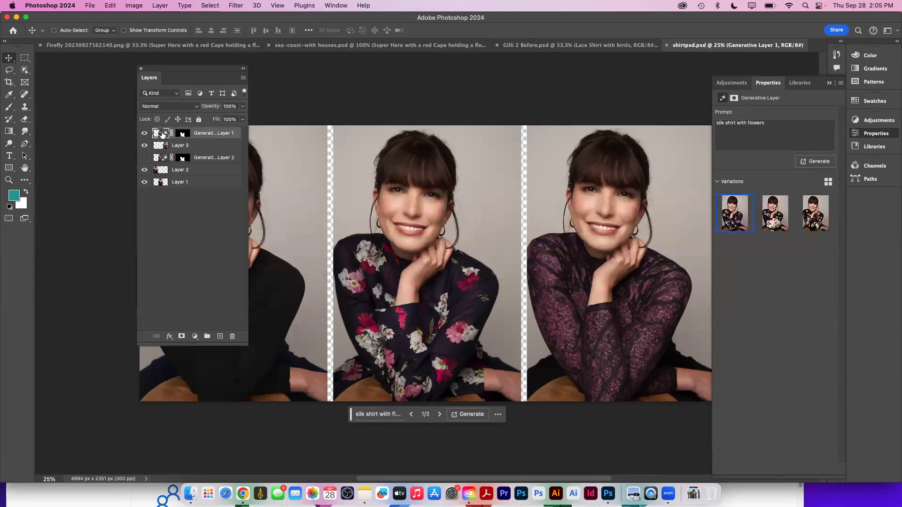
{"action": "left_click", "coordinate": [164, 159]}
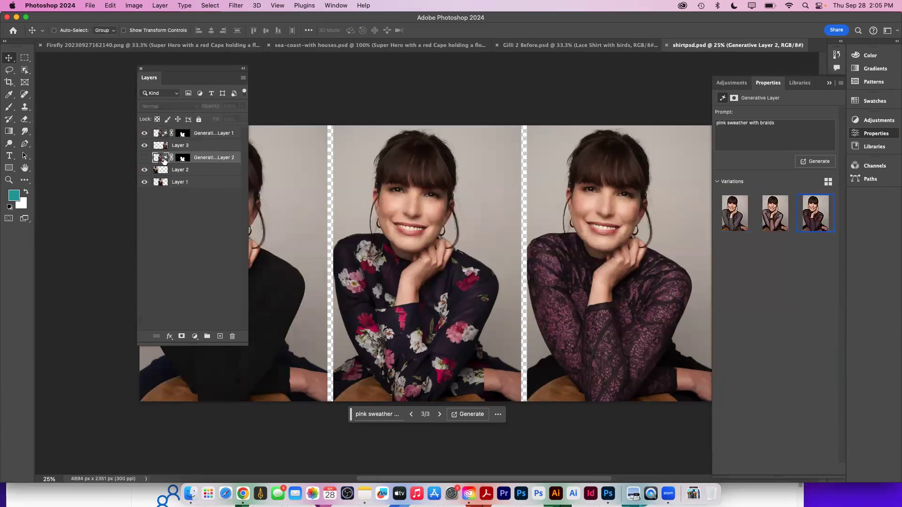
{"action": "left_click", "coordinate": [145, 158]}
{"action": "left_click", "coordinate": [144, 145]}
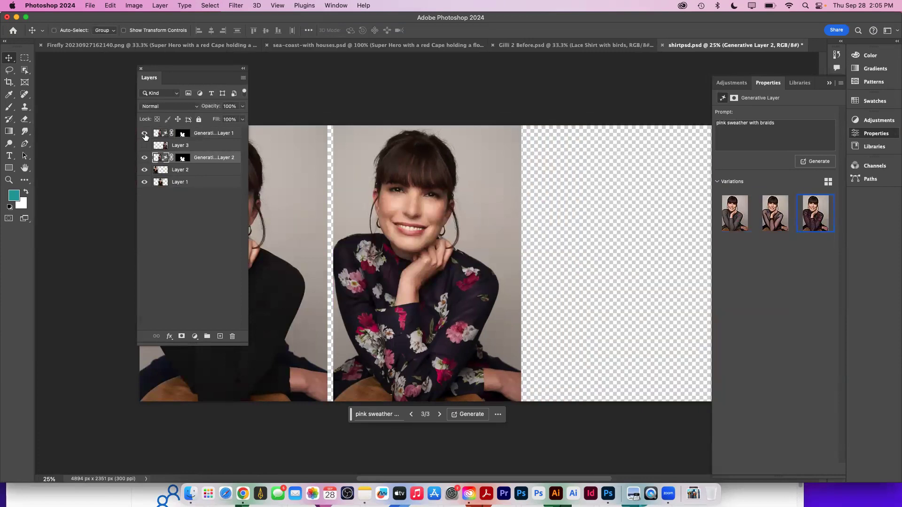
{"action": "left_click", "coordinate": [145, 133]}
{"action": "left_click", "coordinate": [145, 134]}
{"action": "left_click", "coordinate": [144, 146]}
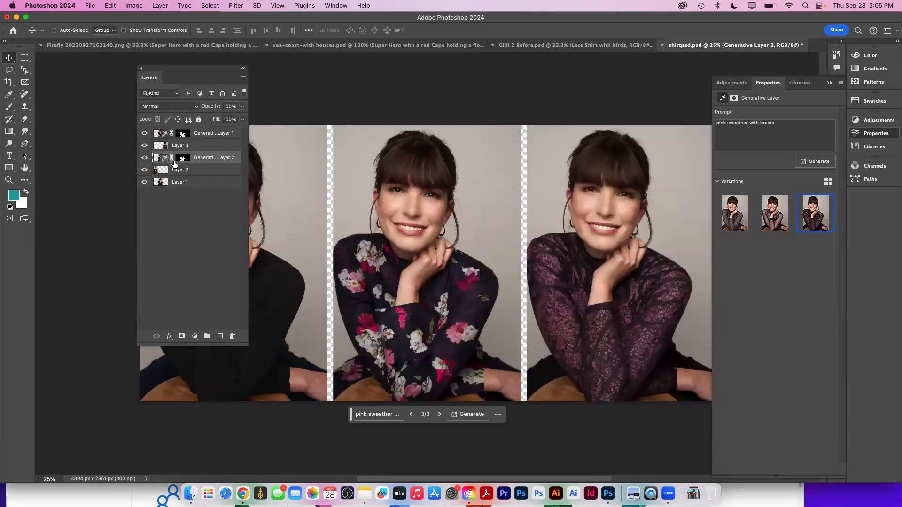
{"action": "left_click", "coordinate": [154, 146]}
{"action": "left_click", "coordinate": [144, 145]}
{"action": "left_click", "coordinate": [144, 146]}
Set Generative Layer 2 to its first variation and Generative Layer 1 to its third floral variation
{"action": "left_click", "coordinate": [160, 158]}
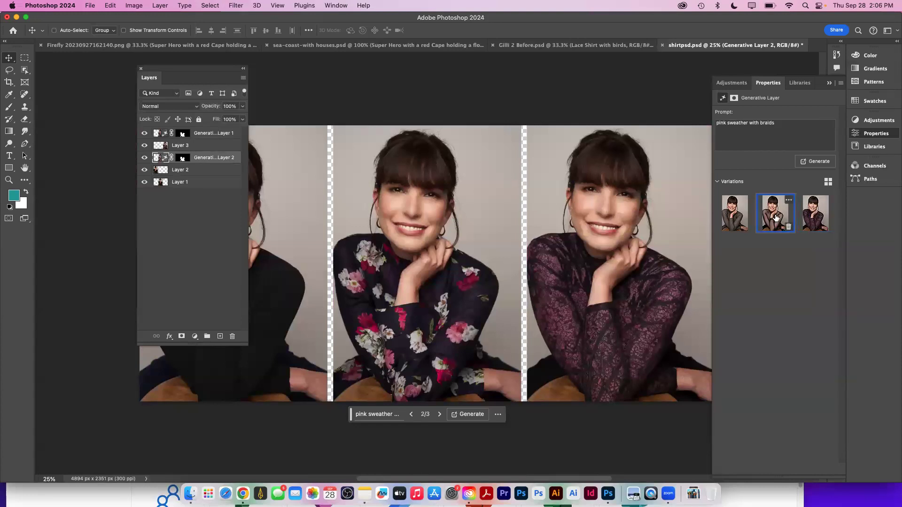
{"action": "left_click", "coordinate": [737, 222]}
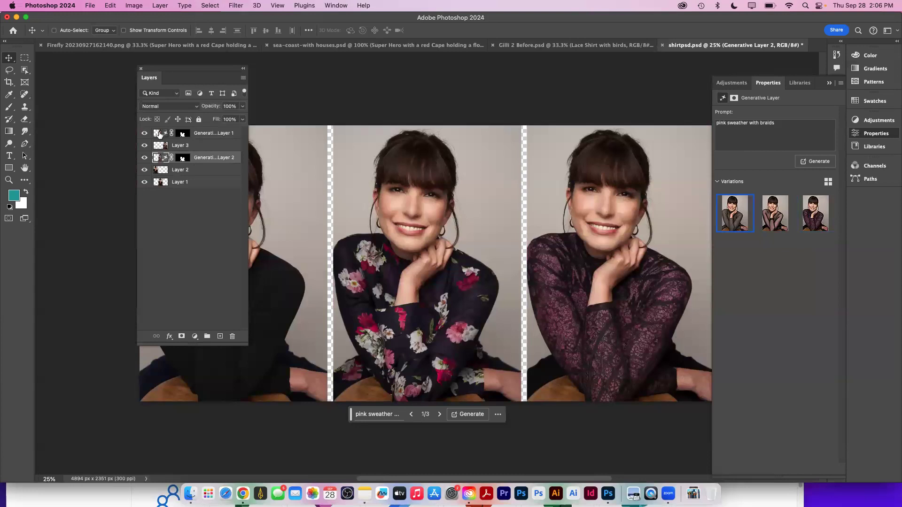
{"action": "left_click", "coordinate": [159, 135]}
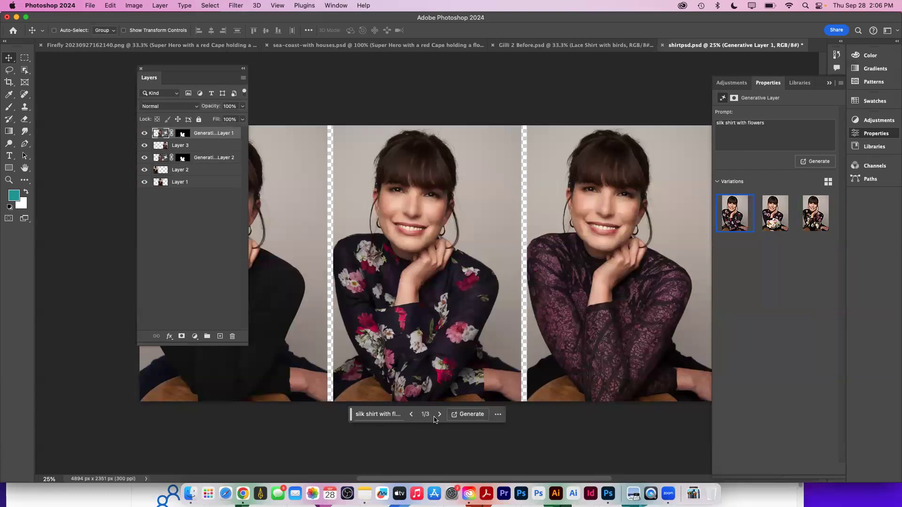
{"action": "mouse_move", "coordinate": [740, 221]}
{"action": "left_click", "coordinate": [775, 219]}
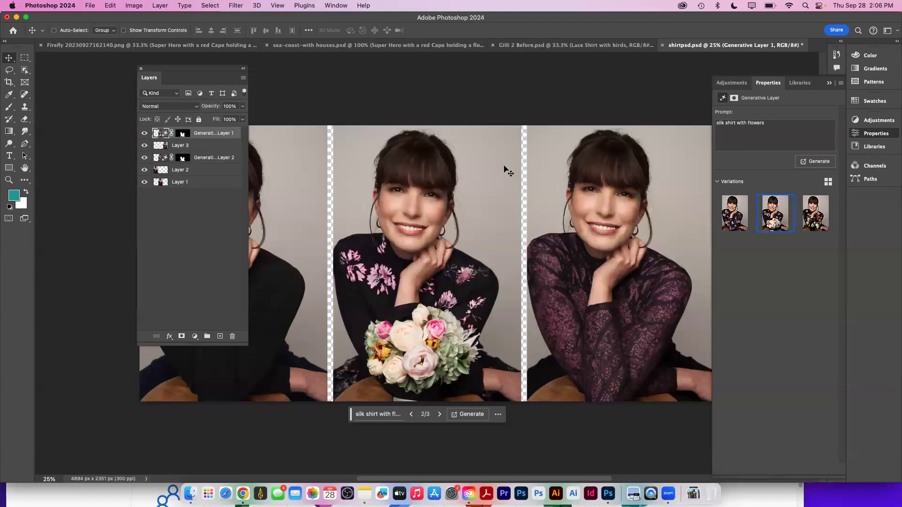
{"action": "mouse_move", "coordinate": [729, 207]}
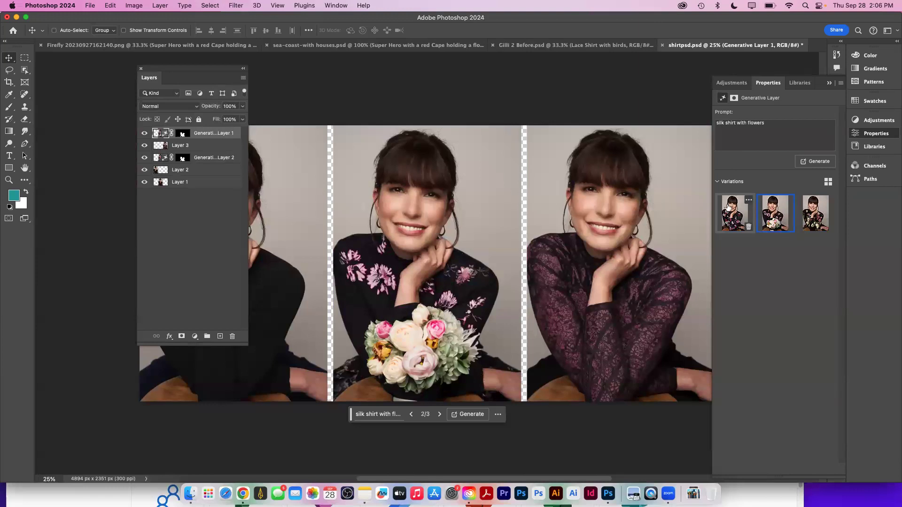
{"action": "left_click", "coordinate": [809, 213]}
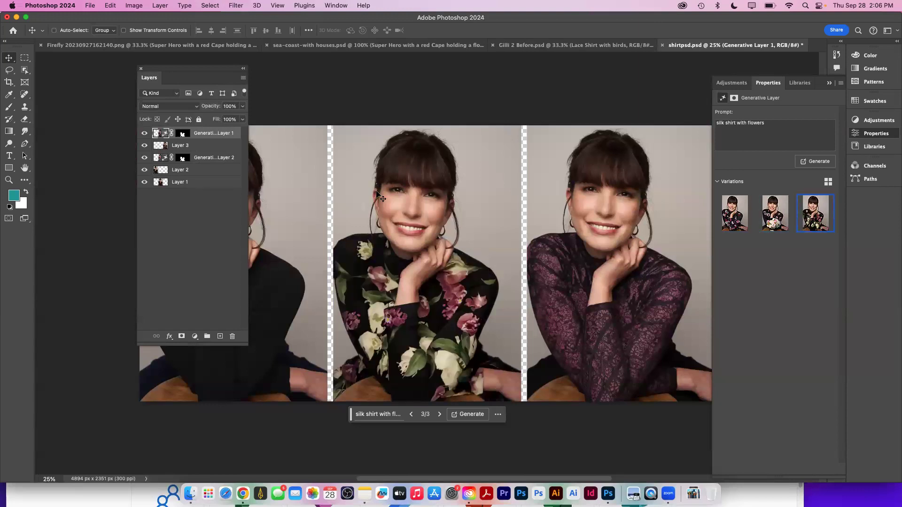
Hide all layers but Layer 1, then reveal Layer 2, Generative Layer 2, Layer 3 and Generative Layer 1
{"action": "scroll", "coordinate": [516, 198], "scroll_direction": "down", "scroll_amount": 2}
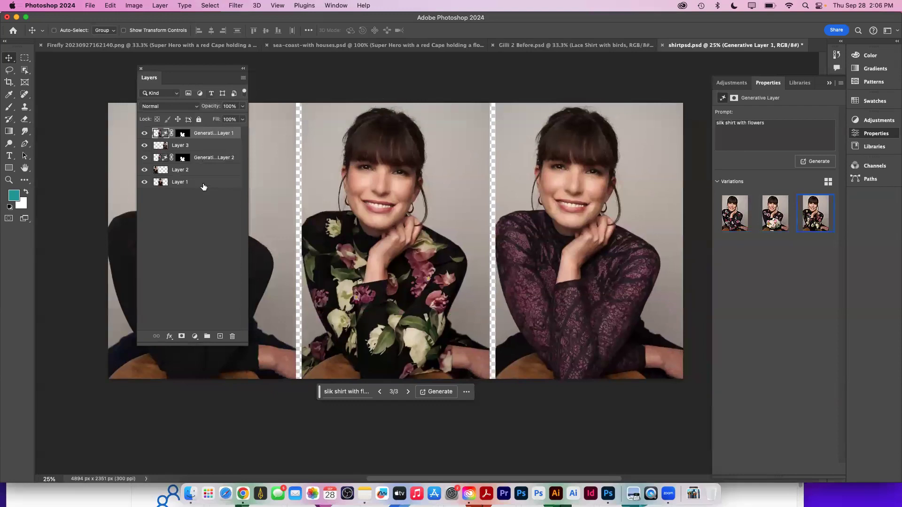
{"action": "left_click_drag", "start_coordinate": [144, 133], "coordinate": [144, 170]}
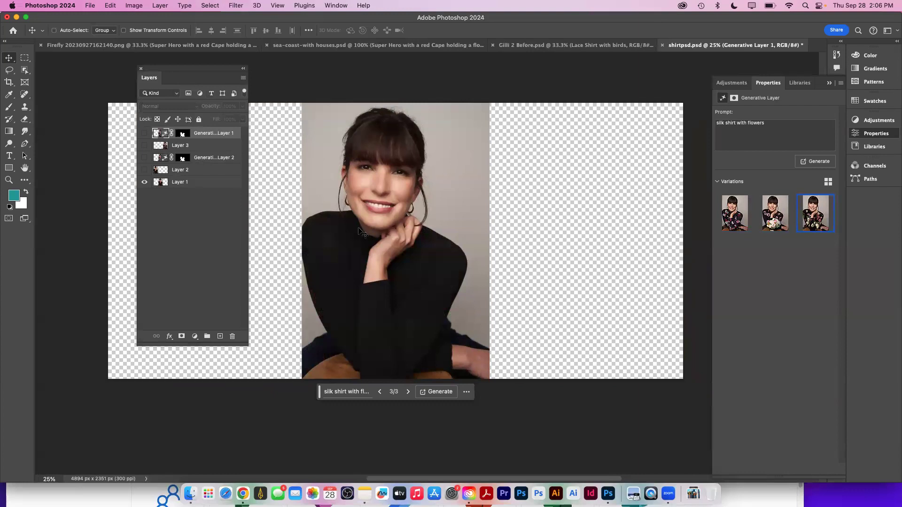
{"action": "left_click", "coordinate": [144, 171]}
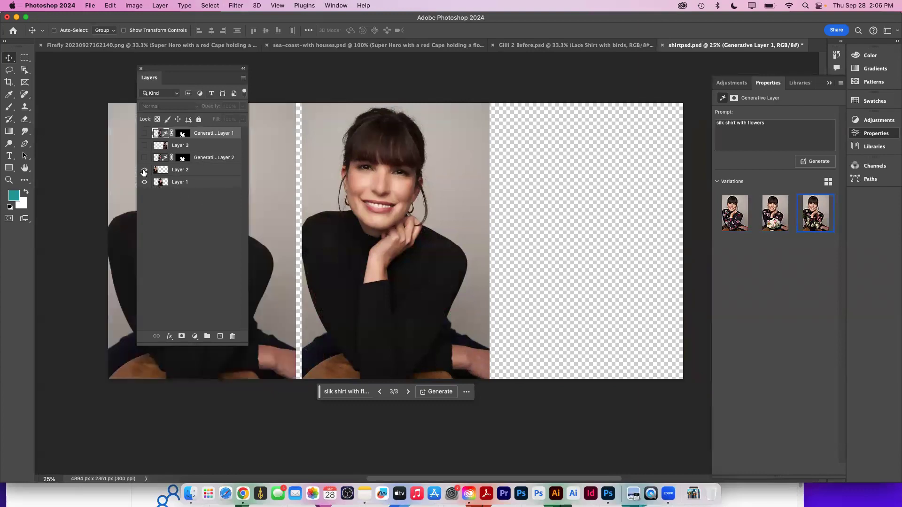
{"action": "left_click_drag", "start_coordinate": [191, 72], "coordinate": [293, 161]}
{"action": "left_click", "coordinate": [245, 247]}
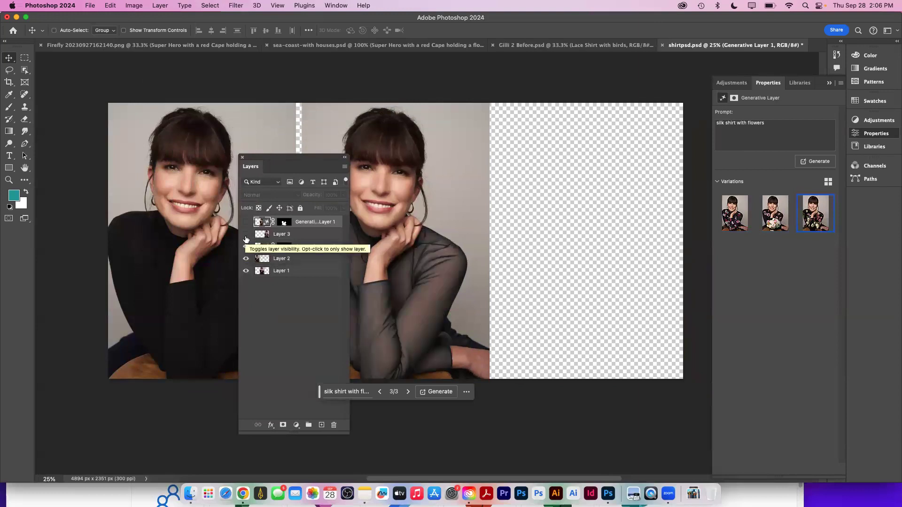
{"action": "left_click", "coordinate": [246, 234]}
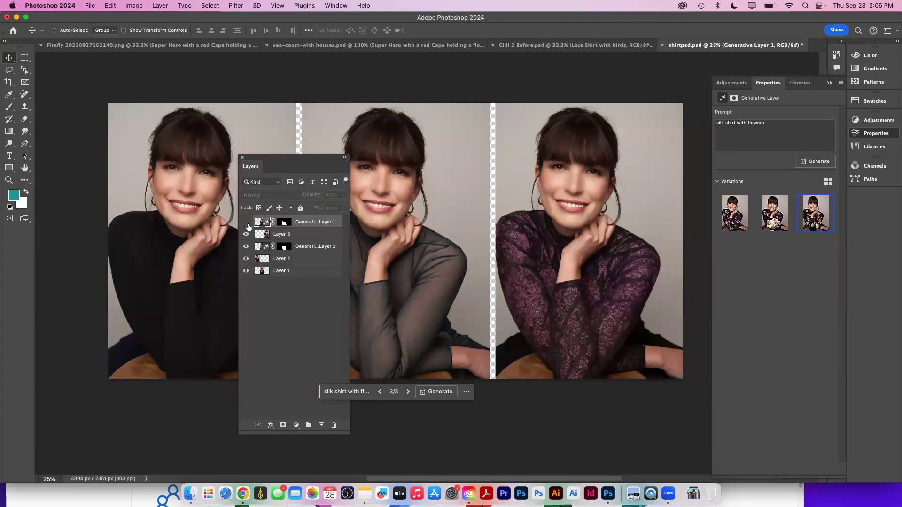
{"action": "left_click", "coordinate": [246, 222]}
{"action": "left_click_drag", "start_coordinate": [267, 159], "coordinate": [160, 102]}
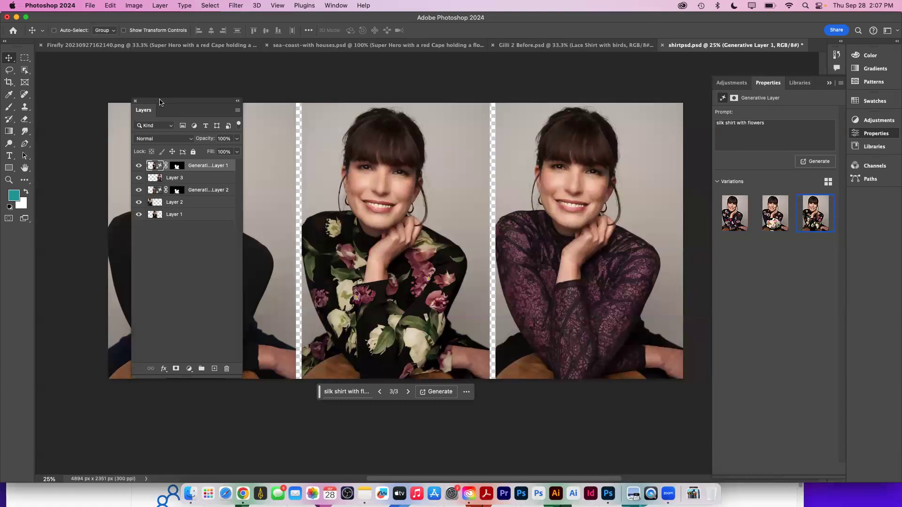
Go from Firefly Home to the Text to image gallery in the browser
{"action": "left_click", "coordinate": [242, 493]}
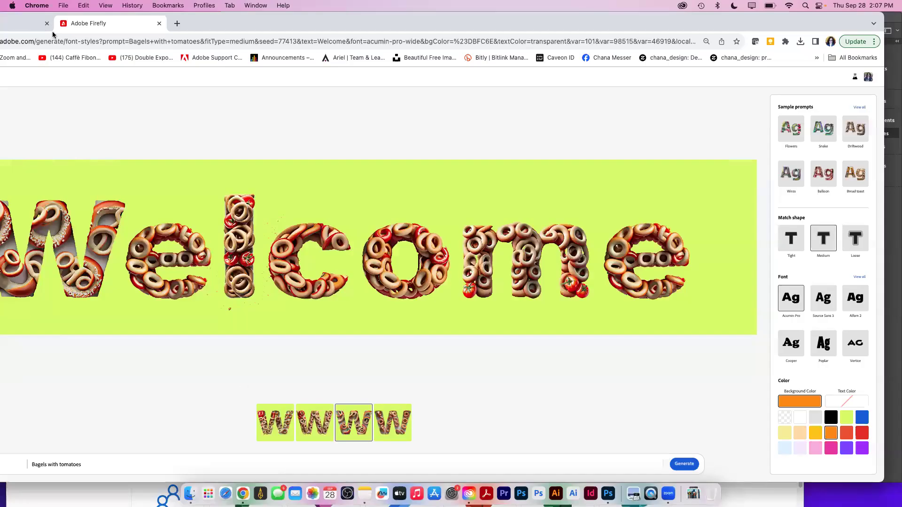
{"action": "left_click_drag", "start_coordinate": [220, 24], "coordinate": [297, 51]}
{"action": "left_click", "coordinate": [36, 110]}
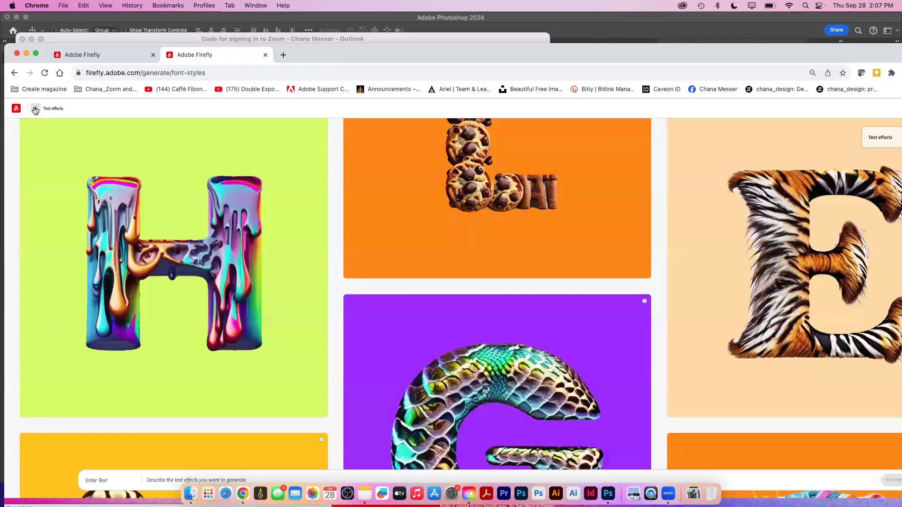
{"action": "left_click", "coordinate": [36, 110]}
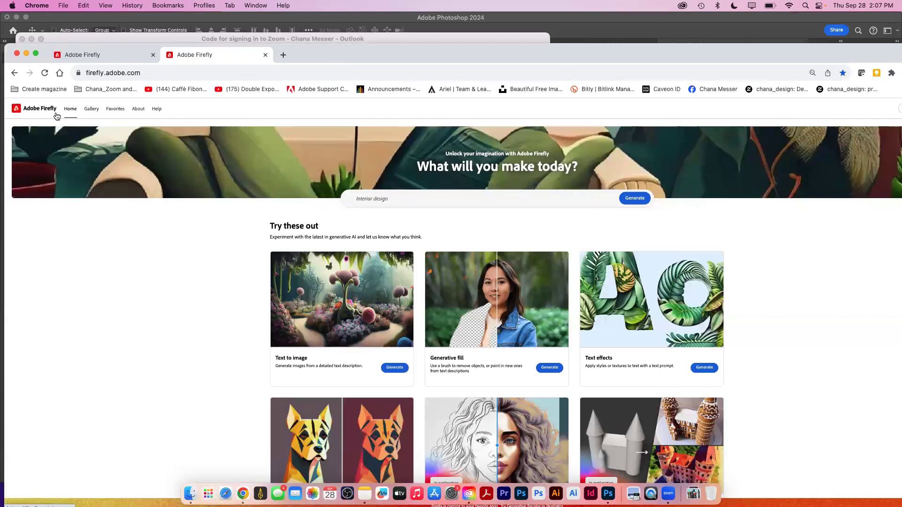
{"action": "left_click", "coordinate": [352, 329]}
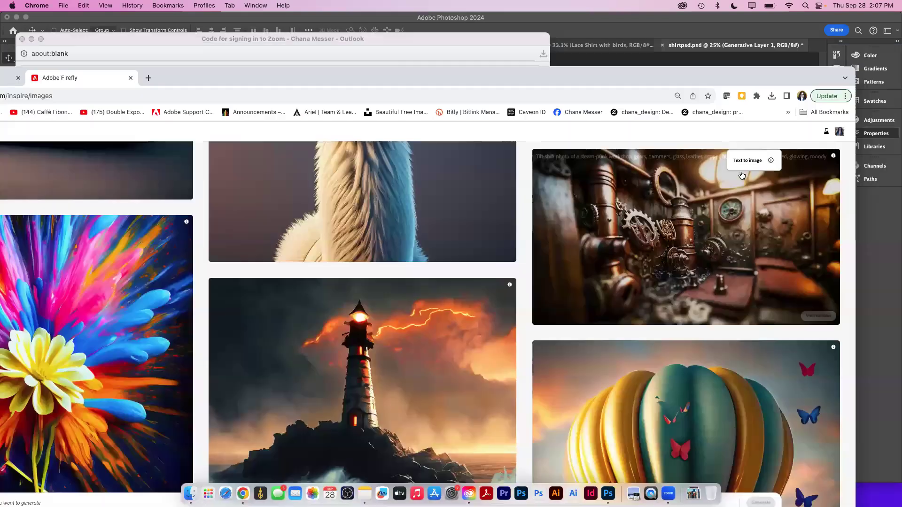
{"action": "left_click_drag", "start_coordinate": [681, 57], "coordinate": [546, 79]}
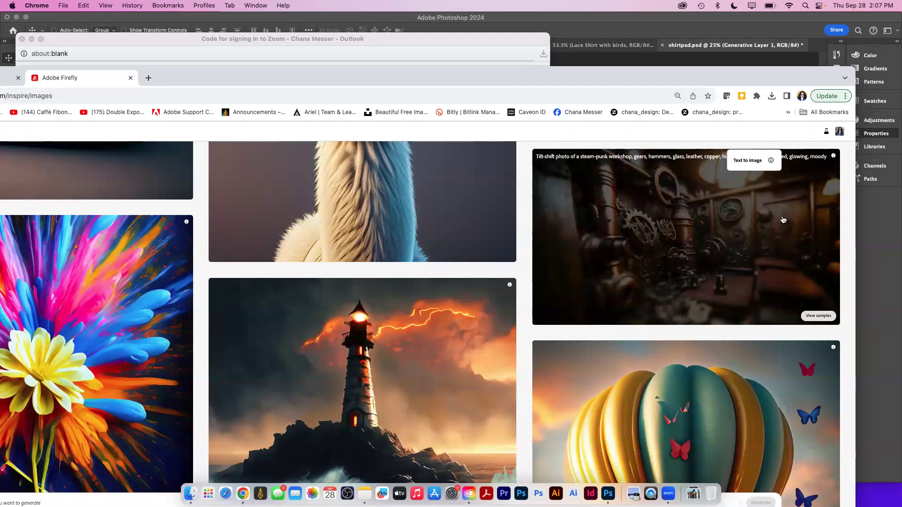
View the steampunk workshop samples, enlarge a couple of images, then return to Photoshop
{"action": "left_click", "coordinate": [806, 315]}
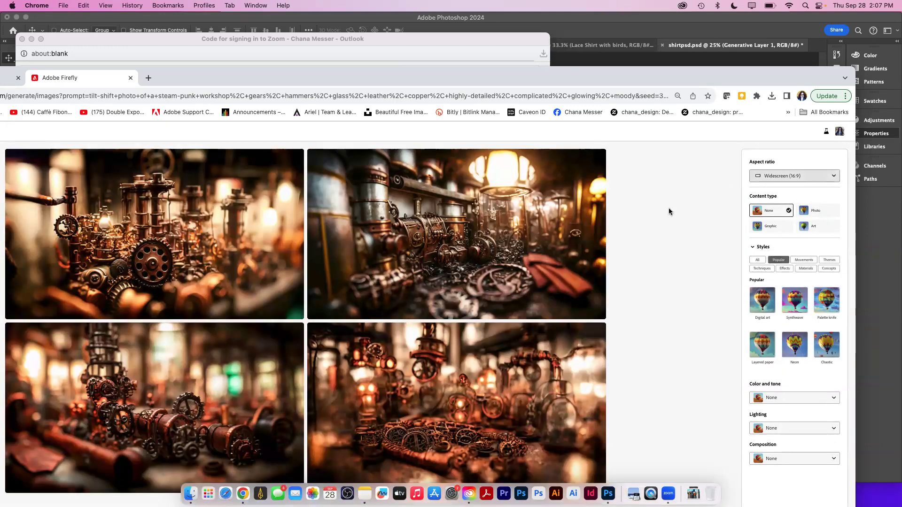
{"action": "left_click", "coordinate": [764, 179]}
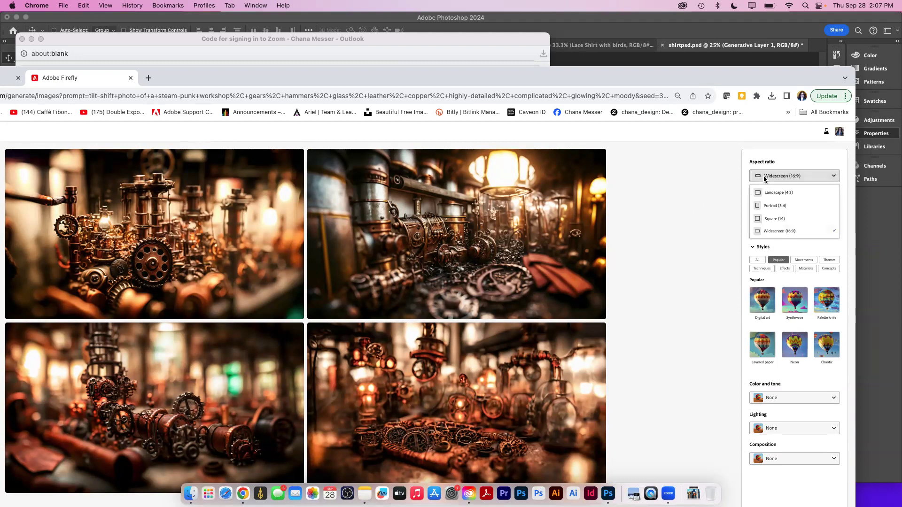
{"action": "left_click", "coordinate": [675, 180]}
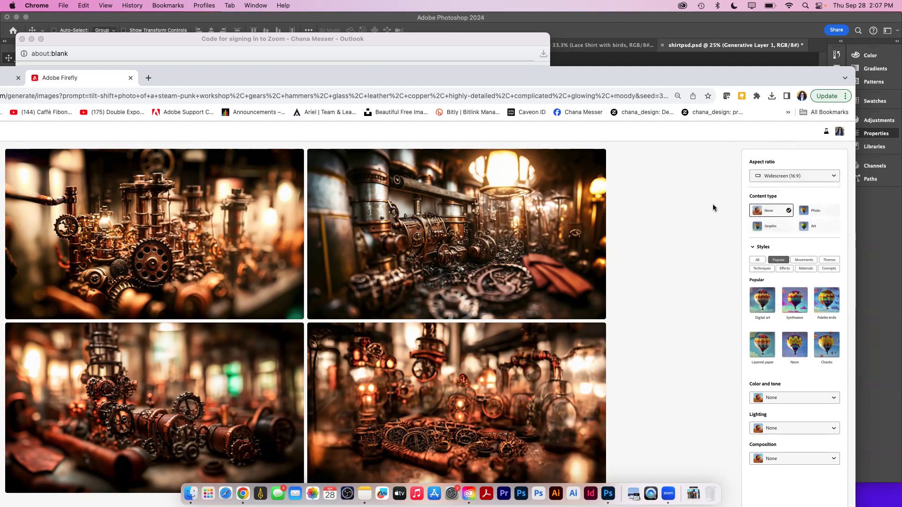
{"action": "mouse_move", "coordinate": [484, 272]}
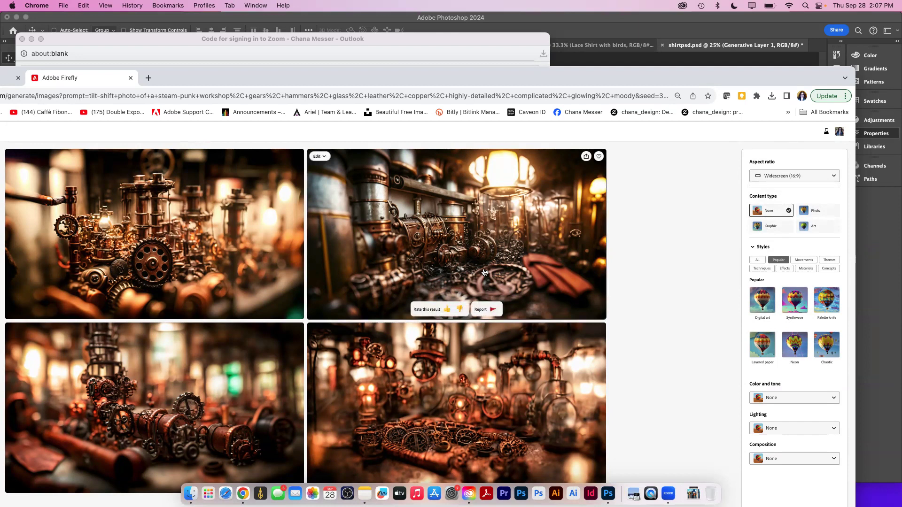
{"action": "left_click", "coordinate": [484, 272]}
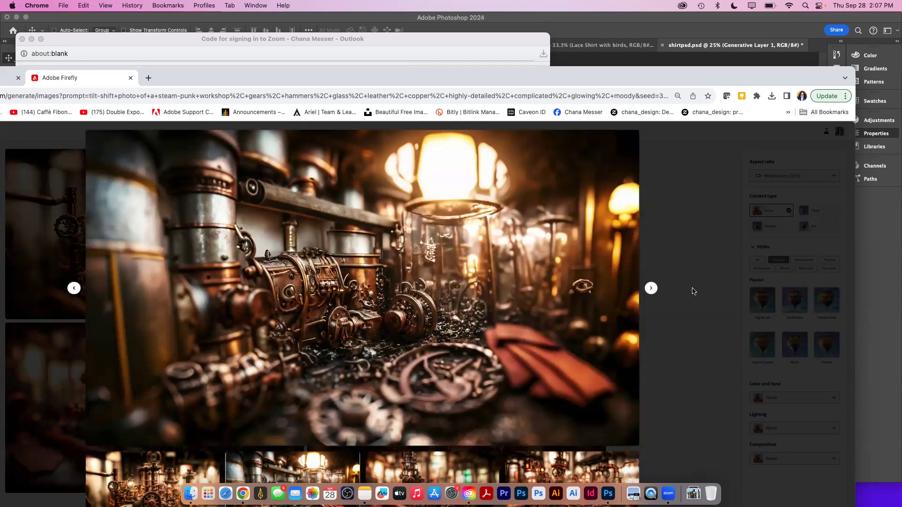
{"action": "left_click", "coordinate": [651, 288]}
{"action": "left_click", "coordinate": [691, 247]}
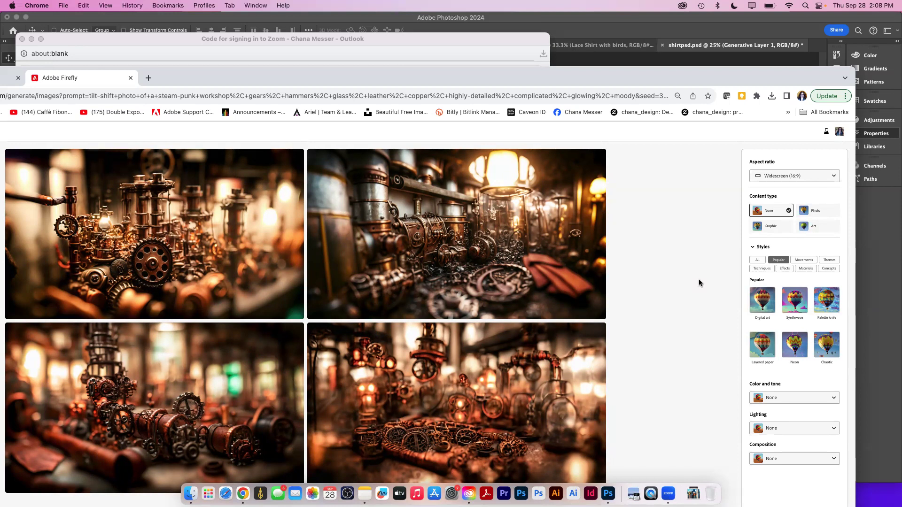
{"action": "left_click_drag", "start_coordinate": [265, 76], "coordinate": [404, 24]}
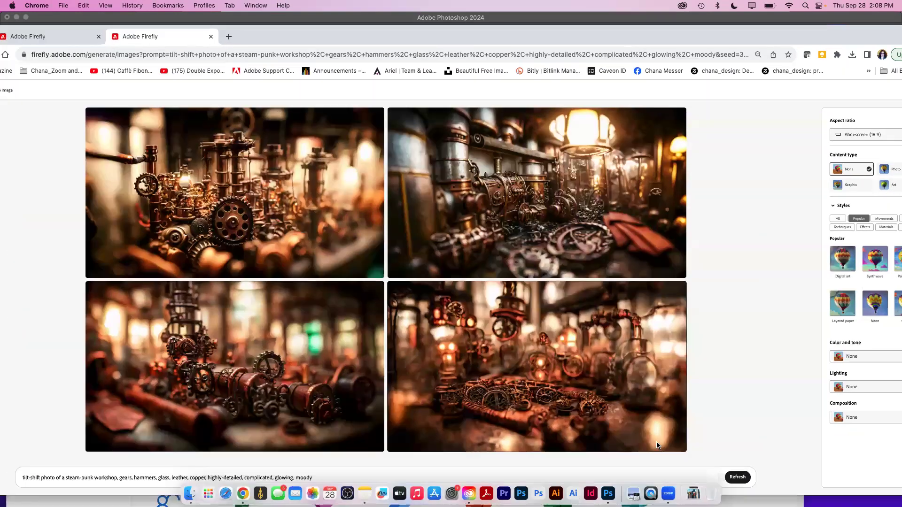
{"action": "left_click", "coordinate": [608, 494]}
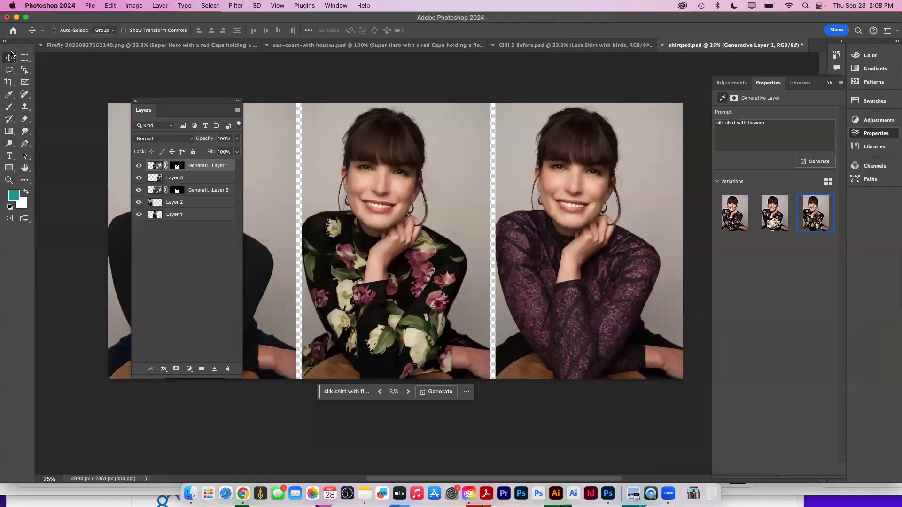
Open the file chooser, browse to Spetember 28 Firfly AI > Images _PSD, and preview house1.psd
{"action": "left_click", "coordinate": [90, 5]}
{"action": "left_click", "coordinate": [99, 29]}
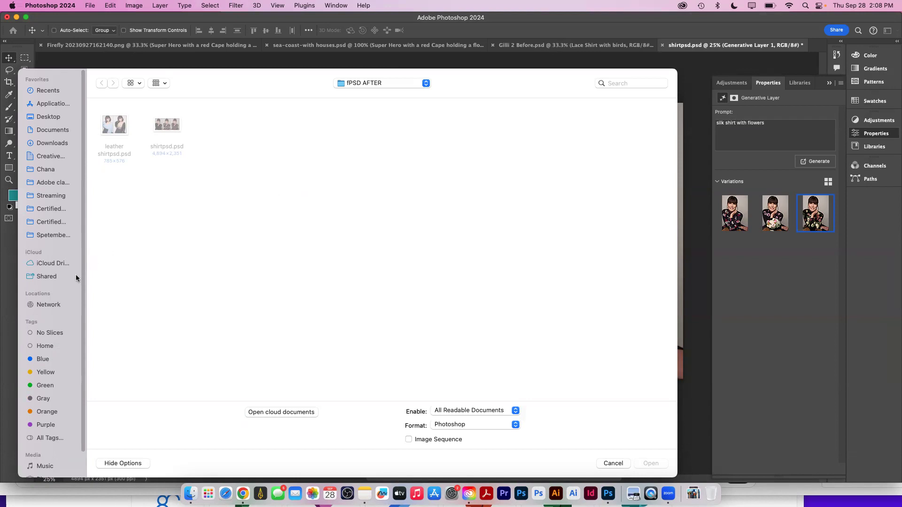
{"action": "left_click", "coordinate": [50, 236]}
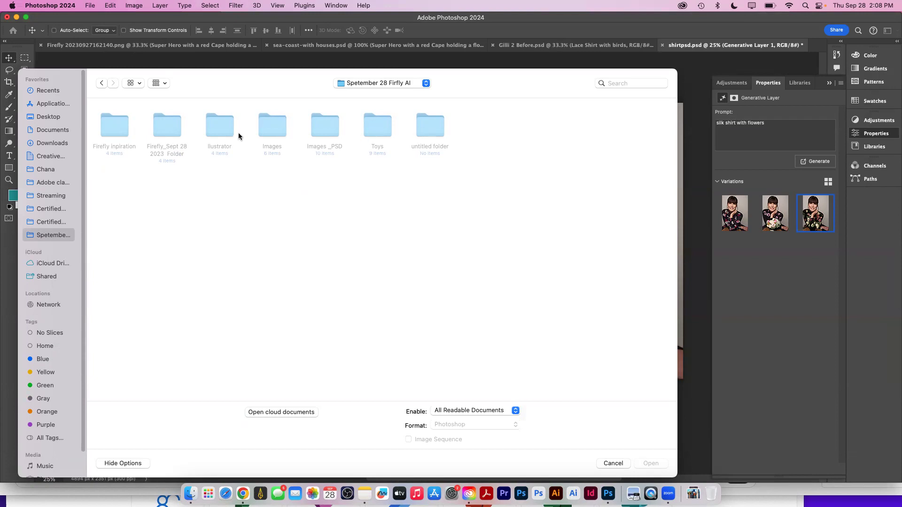
{"action": "double_click", "coordinate": [329, 126]}
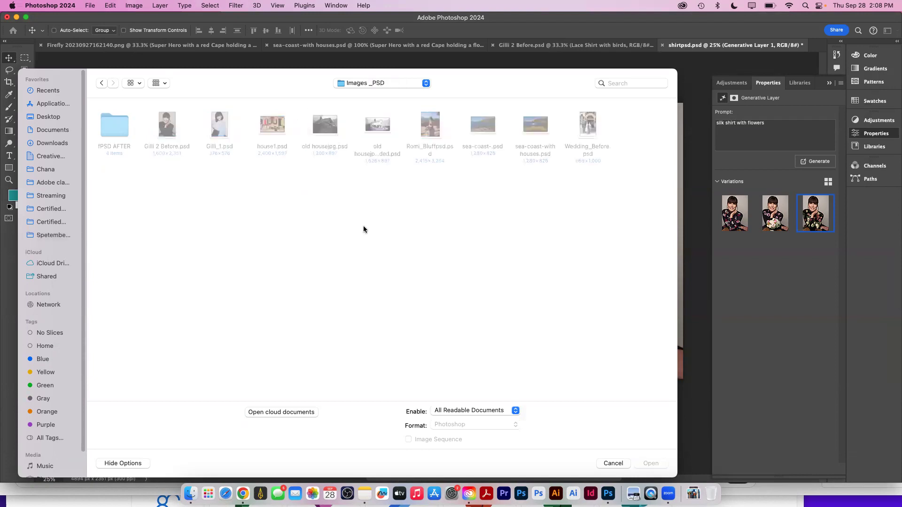
{"action": "left_click", "coordinate": [276, 131]}
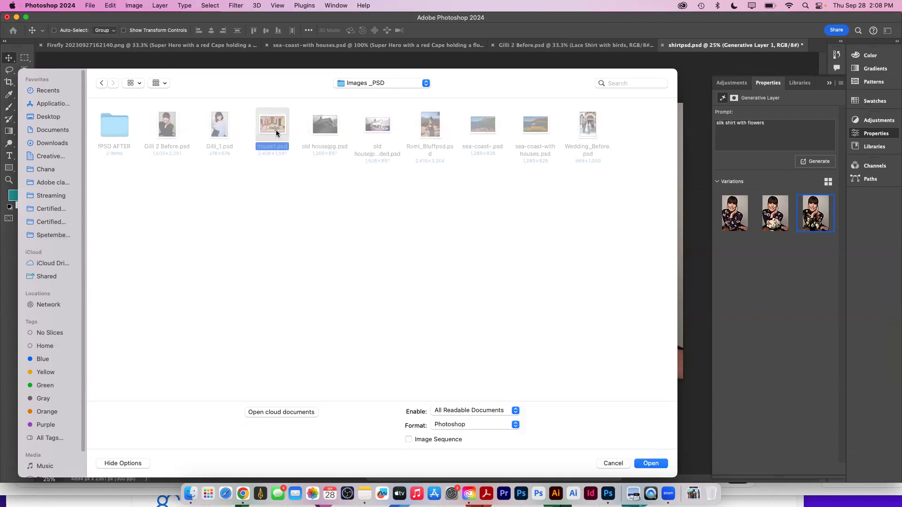
{"action": "key", "text": "space"}
{"action": "key", "text": "space"}
Open house1.psd and rearrange the floating Layers panel
{"action": "left_click", "coordinate": [652, 463]}
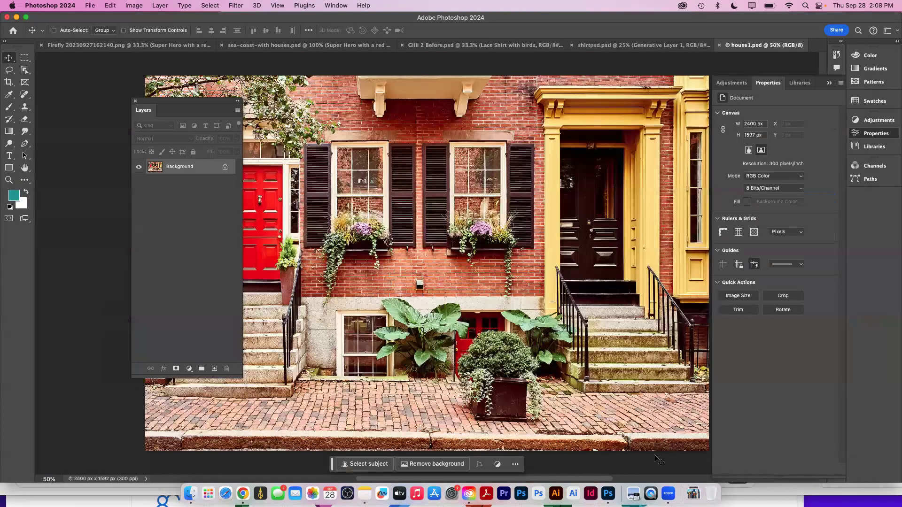
{"action": "left_click", "coordinate": [727, 88]}
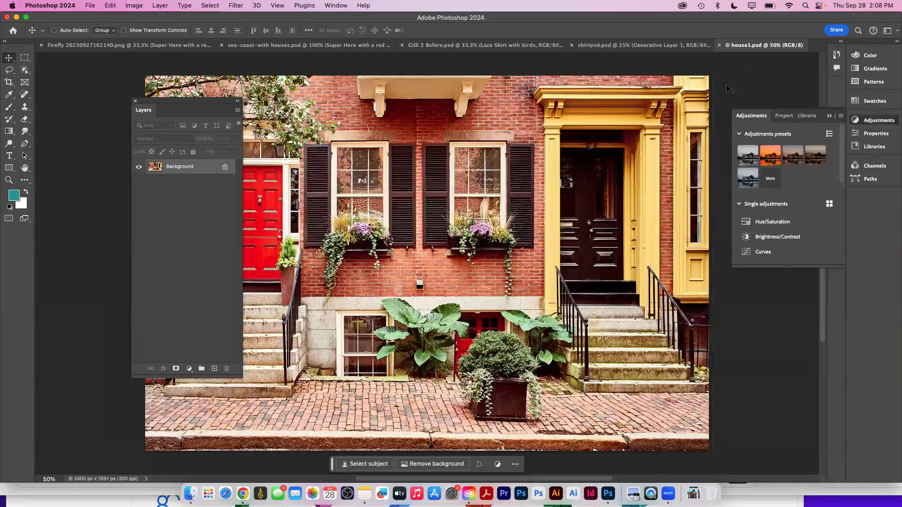
{"action": "left_click_drag", "start_coordinate": [173, 100], "coordinate": [78, 73]}
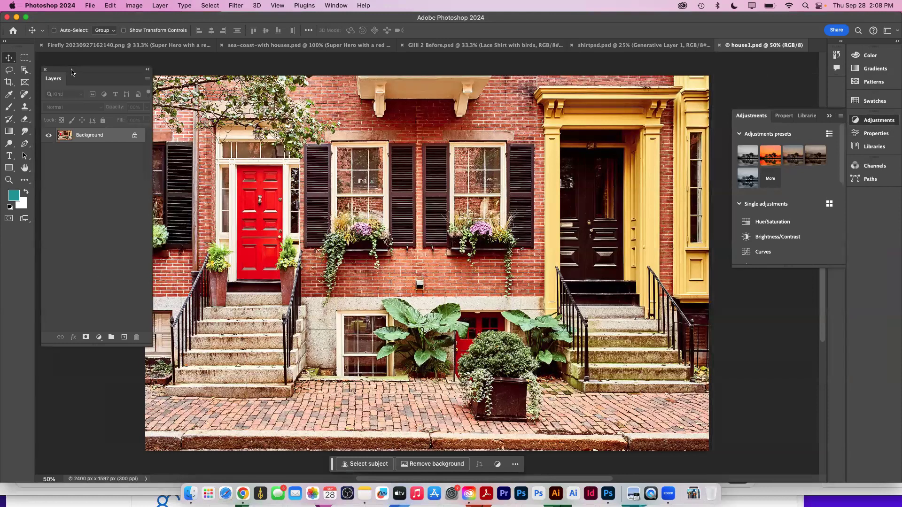
{"action": "left_click_drag", "start_coordinate": [868, 193], "coordinate": [869, 196]}
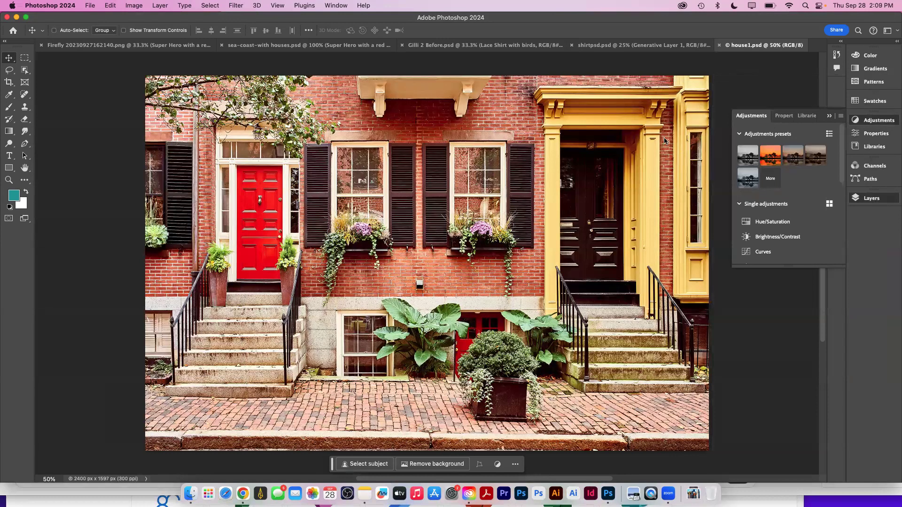
{"action": "left_click_drag", "start_coordinate": [599, 120], "coordinate": [601, 122]}
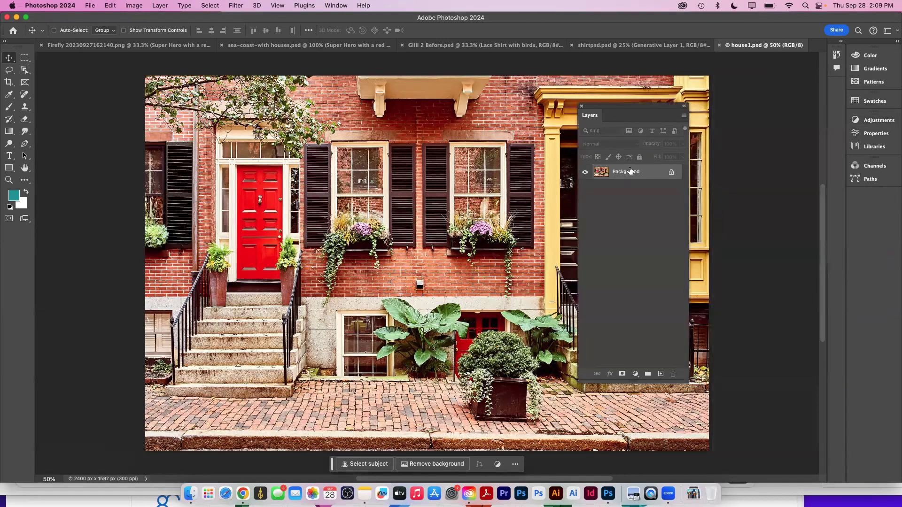
Duplicate the Background layer as 'Background copy'
{"action": "left_click", "coordinate": [684, 116]}
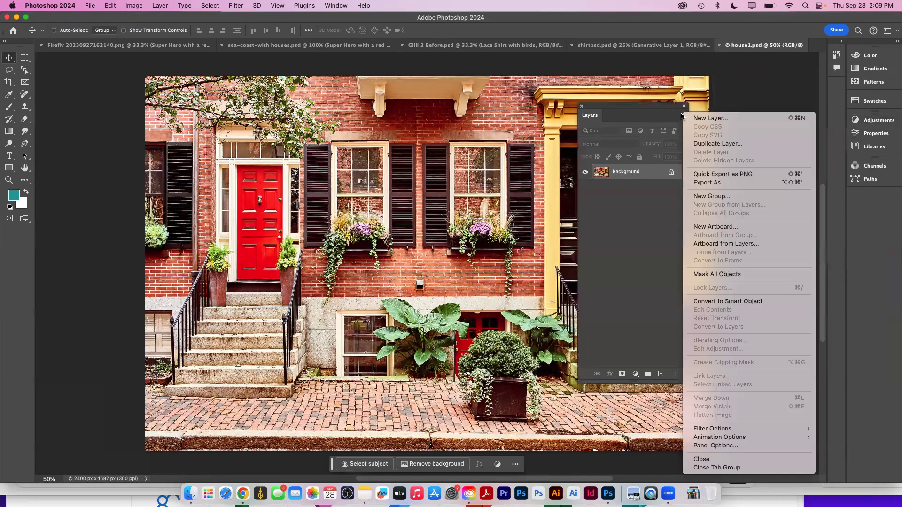
{"action": "left_click", "coordinate": [691, 143]}
{"action": "key", "text": "Return"}
{"action": "left_click_drag", "start_coordinate": [595, 118], "coordinate": [707, 197]}
{"action": "left_click", "coordinate": [9, 69]}
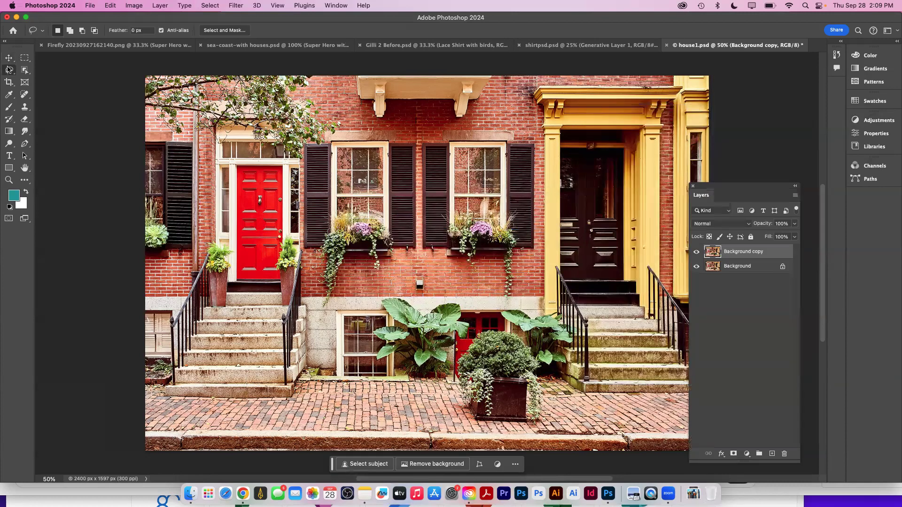
Content-aware fill the lassoed left flower box, deselect, and toggle Background copy to compare
{"action": "mouse_move", "coordinate": [346, 272]}
{"action": "left_mouse_down"}
{"action": "mouse_move", "coordinate": [341, 297]}
{"action": "mouse_move", "coordinate": [319, 316]}
{"action": "mouse_move", "coordinate": [312, 280]}
{"action": "mouse_move", "coordinate": [319, 224]}
{"action": "mouse_move", "coordinate": [375, 195]}
{"action": "mouse_move", "coordinate": [393, 206]}
{"action": "mouse_move", "coordinate": [405, 236]}
{"action": "mouse_move", "coordinate": [372, 276]}
{"action": "mouse_move", "coordinate": [339, 282]}
{"action": "left_mouse_up"}
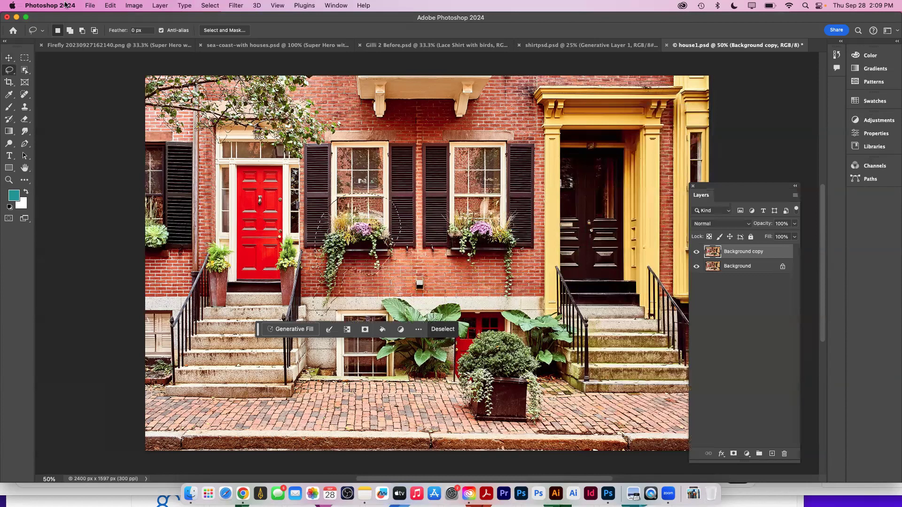
{"action": "left_click", "coordinate": [108, 5]}
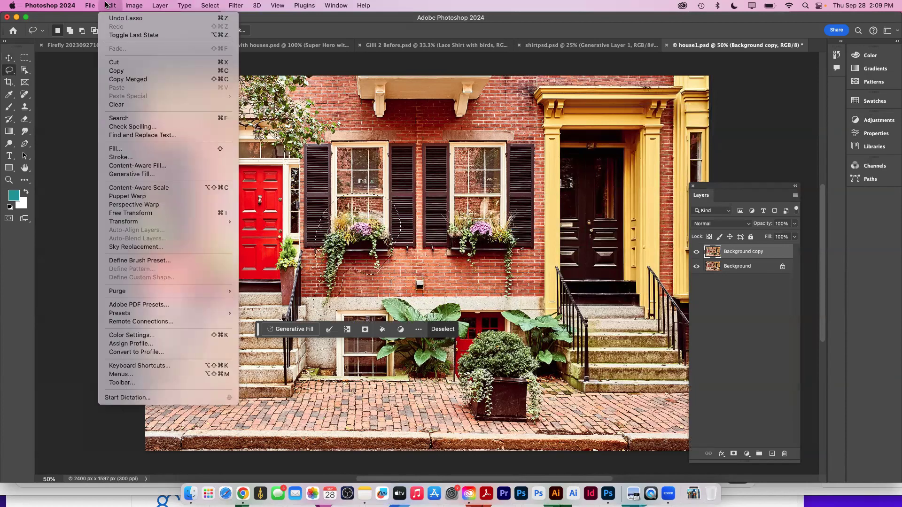
{"action": "left_click", "coordinate": [129, 151]}
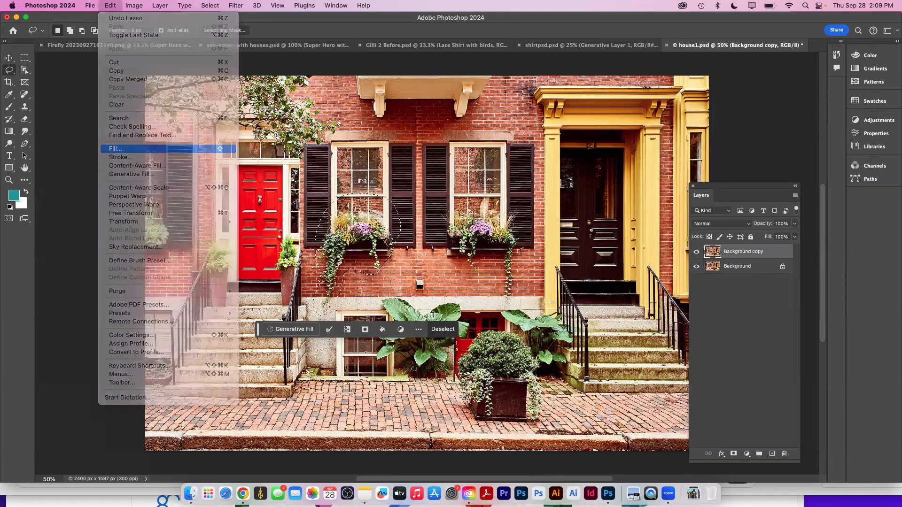
{"action": "left_click_drag", "start_coordinate": [432, 183], "coordinate": [392, 125]}
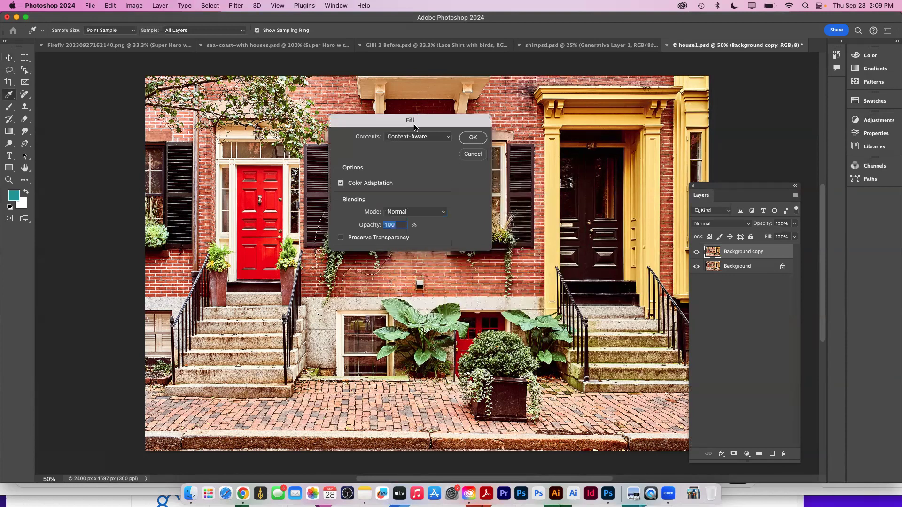
{"action": "left_click", "coordinate": [478, 138]}
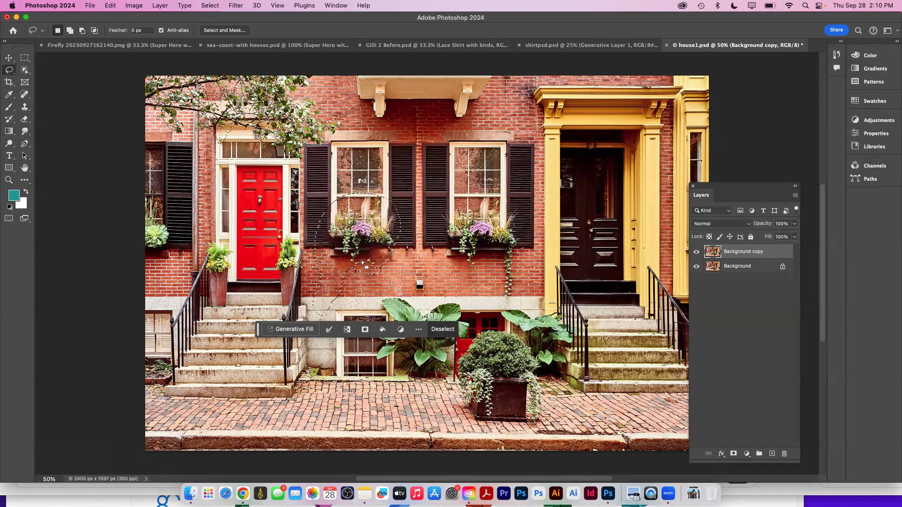
{"action": "key", "text": "super+d"}
{"action": "left_click", "coordinate": [696, 254]}
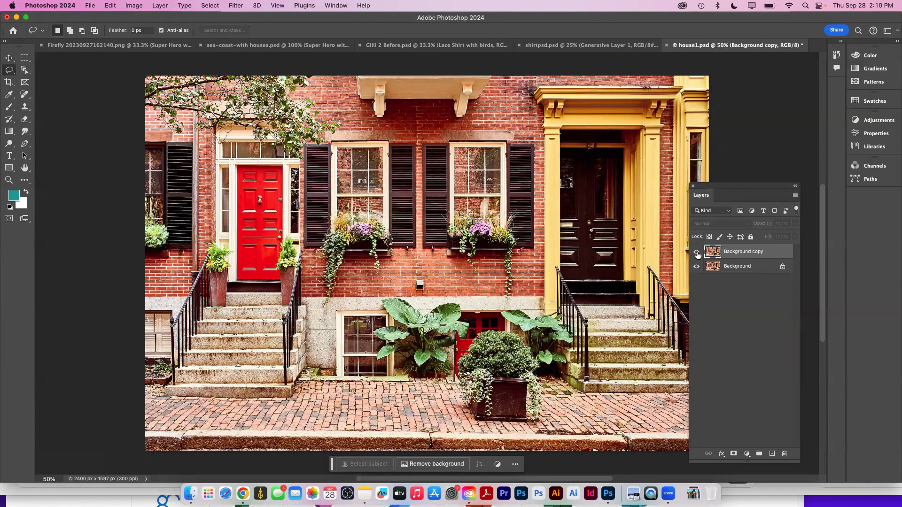
{"action": "left_click", "coordinate": [697, 254]}
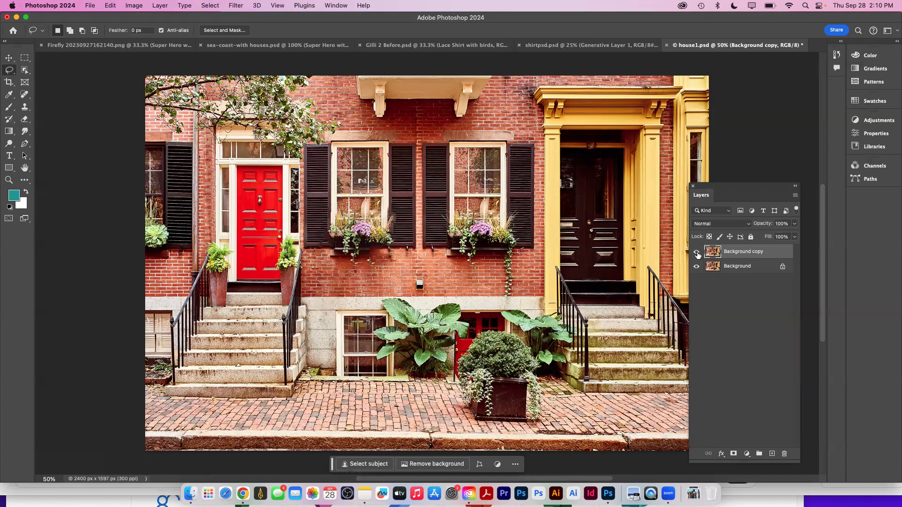
Lasso the right window's flower box and preview it in Content-Aware Fill at 100% zoom
{"action": "left_click", "coordinate": [437, 216]}
{"action": "mouse_move", "coordinate": [436, 216]}
{"action": "left_mouse_down"}
{"action": "mouse_move", "coordinate": [535, 217]}
{"action": "mouse_move", "coordinate": [544, 263]}
{"action": "mouse_move", "coordinate": [514, 303]}
{"action": "mouse_move", "coordinate": [460, 258]}
{"action": "left_mouse_up"}
{"action": "left_click", "coordinate": [110, 5]}
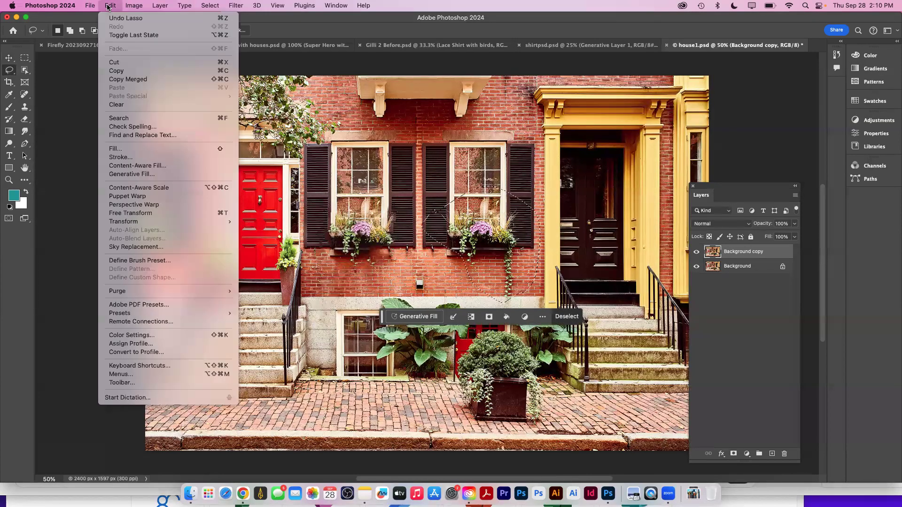
{"action": "left_click", "coordinate": [135, 166]}
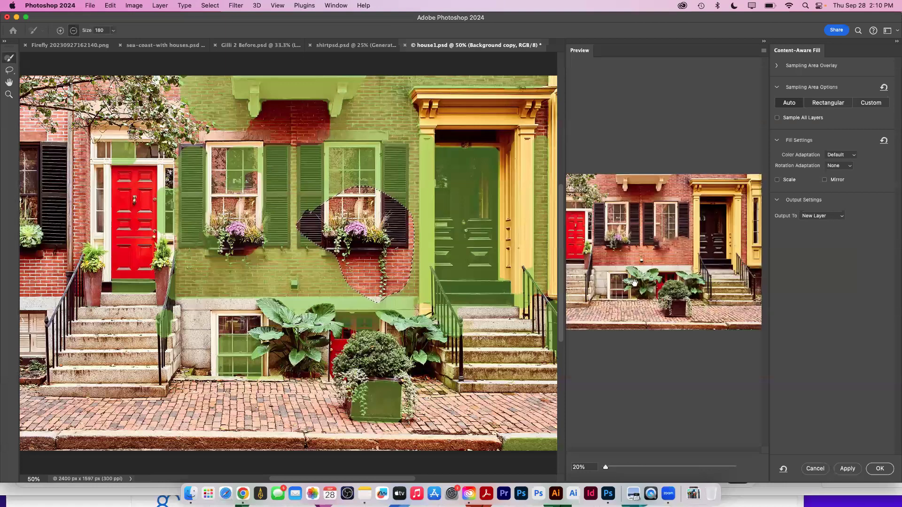
{"action": "left_click", "coordinate": [674, 311], "text": "super"}
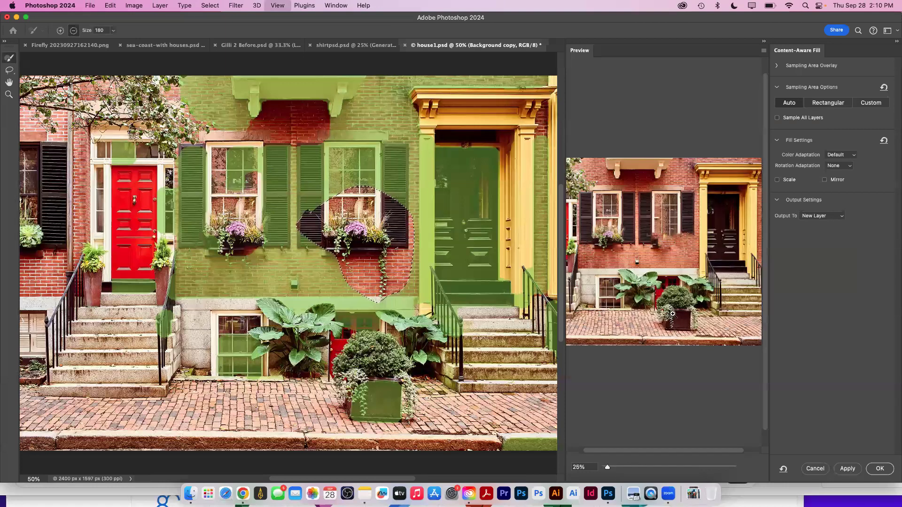
{"action": "left_click", "coordinate": [674, 311], "text": "super"}
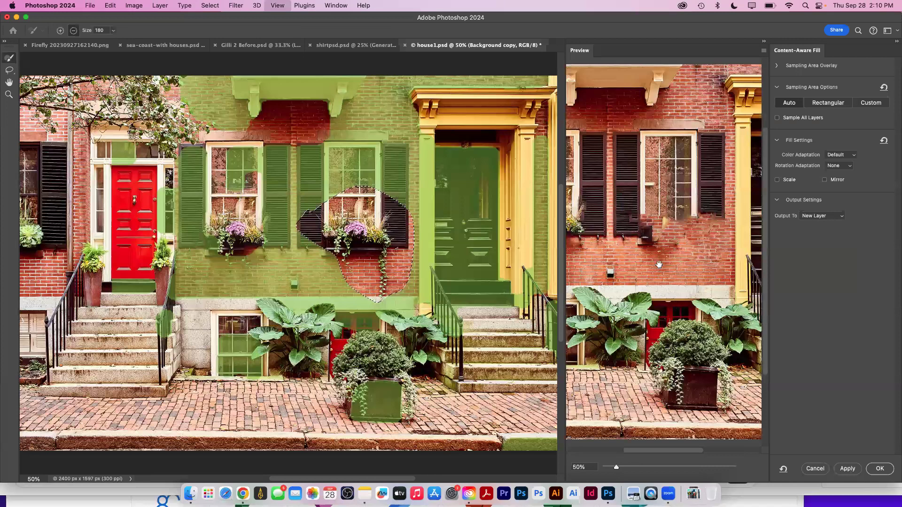
{"action": "left_click", "coordinate": [658, 264], "text": "super"}
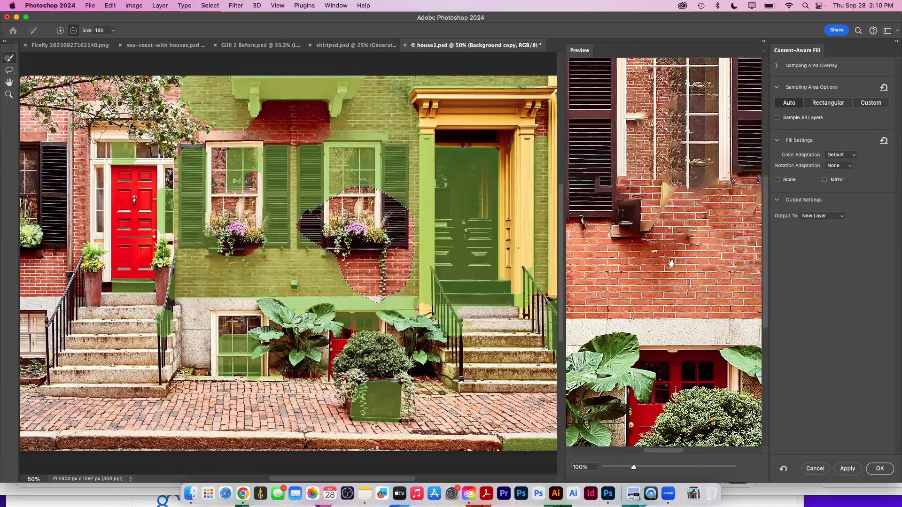
{"action": "scroll", "coordinate": [268, 124], "scroll_direction": "right", "scroll_amount": 1}
{"action": "scroll", "coordinate": [268, 124], "scroll_direction": "up", "scroll_amount": 1}
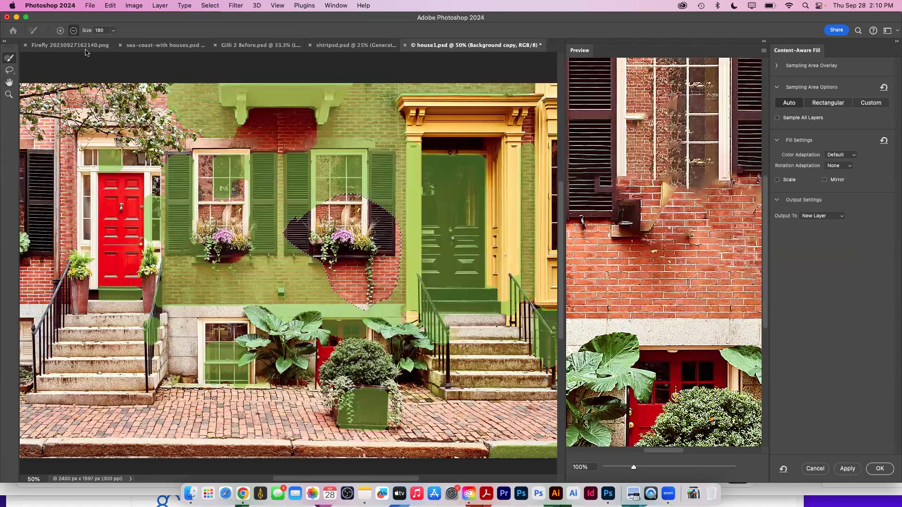
Exclude the shutters and brick wall from the sampling area, then cancel the fill
{"action": "mouse_move", "coordinate": [316, 193]}
{"action": "left_mouse_down"}
{"action": "mouse_move", "coordinate": [268, 190]}
{"action": "mouse_move", "coordinate": [288, 272]}
{"action": "mouse_move", "coordinate": [299, 275]}
{"action": "left_mouse_up"}
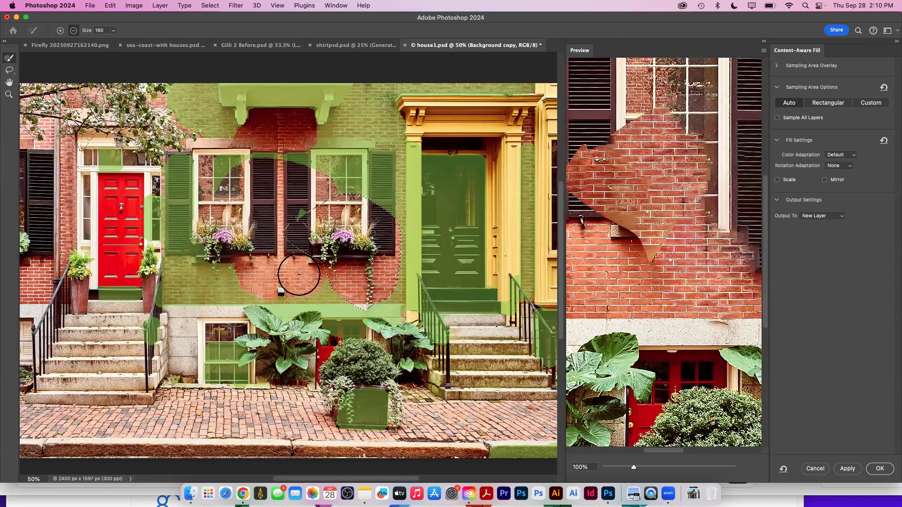
{"action": "left_click_drag", "start_coordinate": [299, 274], "coordinate": [230, 275]}
{"action": "mouse_move", "coordinate": [180, 195]}
{"action": "left_mouse_down"}
{"action": "mouse_move", "coordinate": [188, 270]}
{"action": "mouse_move", "coordinate": [163, 162]}
{"action": "mouse_move", "coordinate": [215, 235]}
{"action": "mouse_move", "coordinate": [253, 208]}
{"action": "mouse_move", "coordinate": [243, 238]}
{"action": "left_mouse_up"}
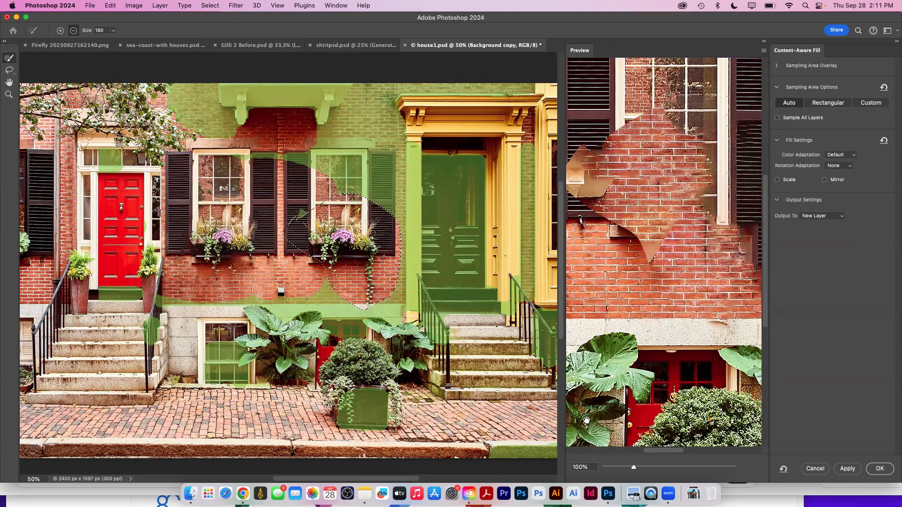
{"action": "left_click", "coordinate": [814, 469]}
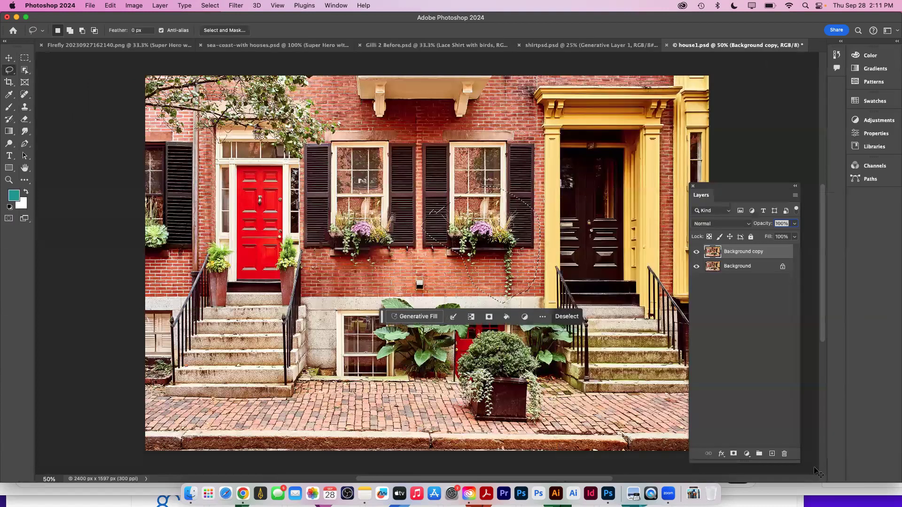
{"action": "key", "text": "super+d"}
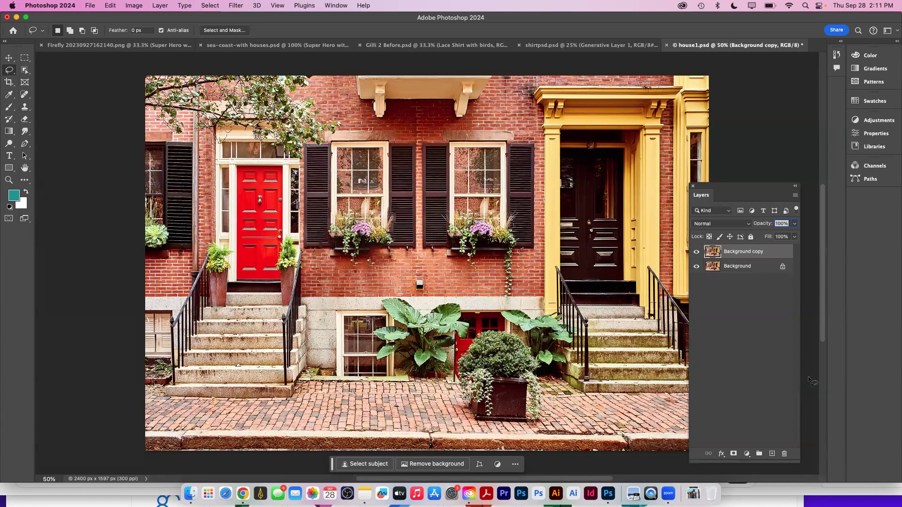
{"action": "left_click_drag", "start_coordinate": [735, 189], "coordinate": [717, 122]}
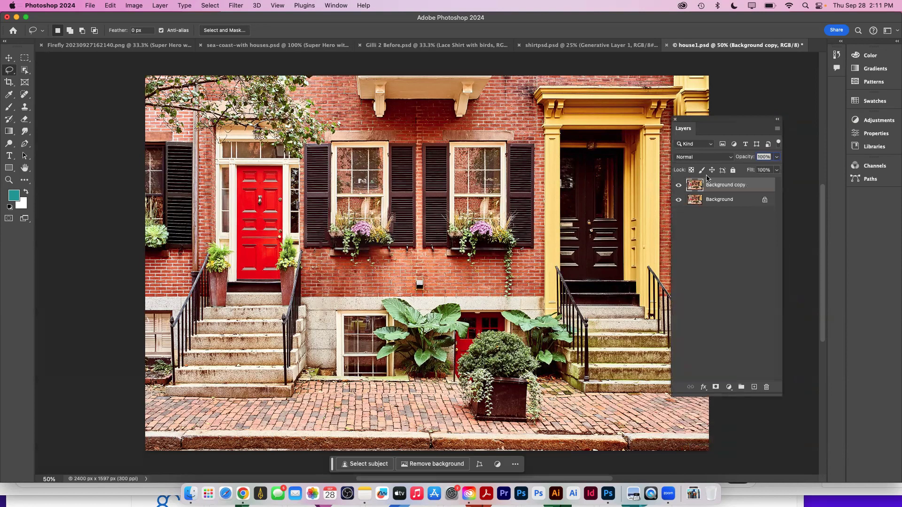
{"action": "left_click", "coordinate": [777, 128]}
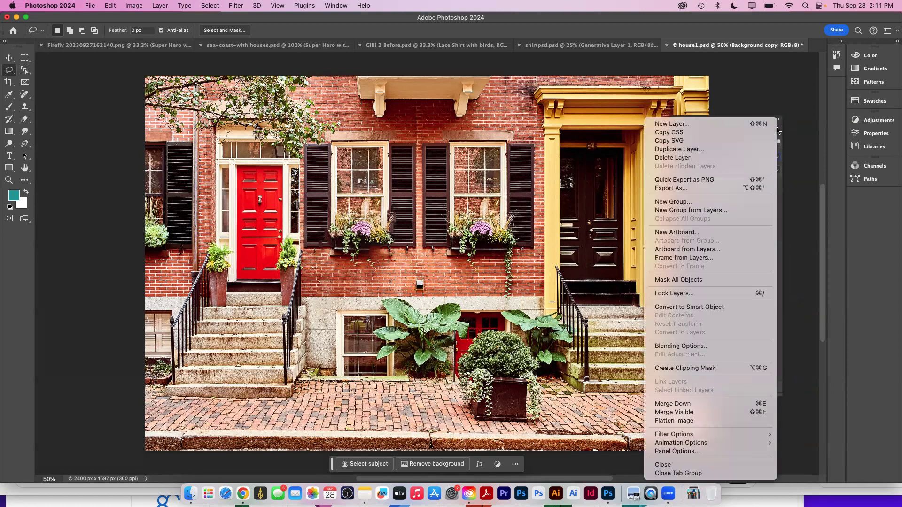
{"action": "left_click", "coordinate": [777, 131]}
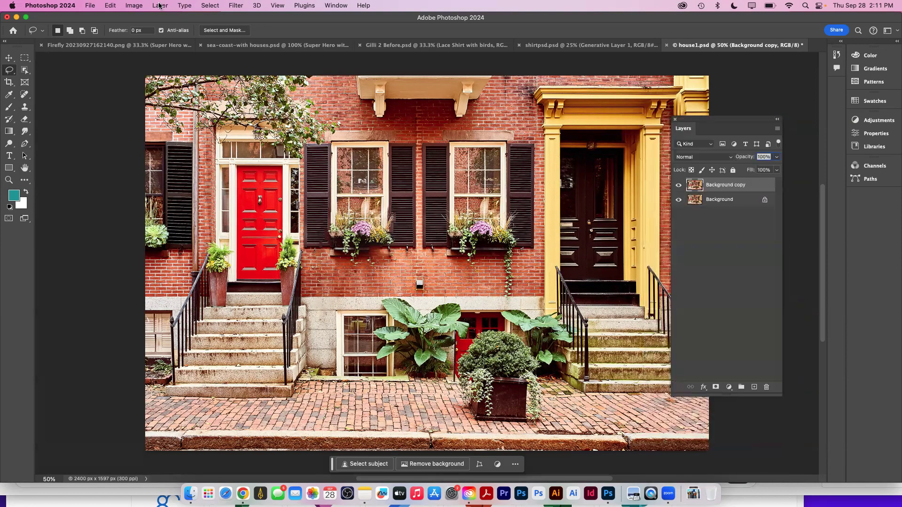
{"action": "left_click", "coordinate": [159, 5]}
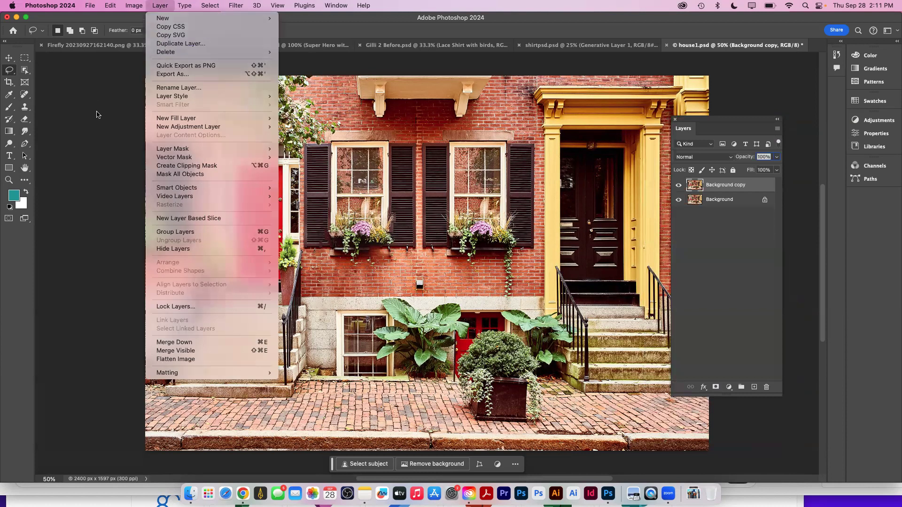
{"action": "left_click", "coordinate": [390, 284]}
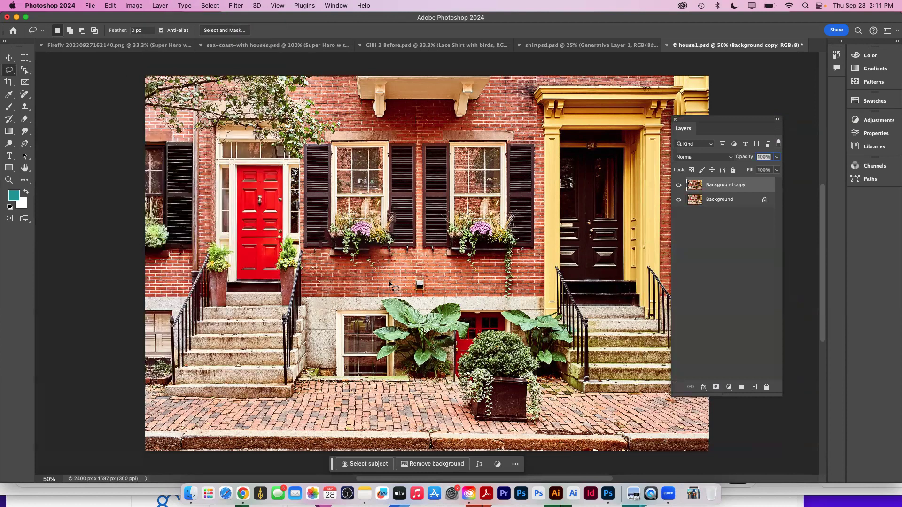
{"action": "left_click_drag", "start_coordinate": [389, 284], "coordinate": [363, 252]}
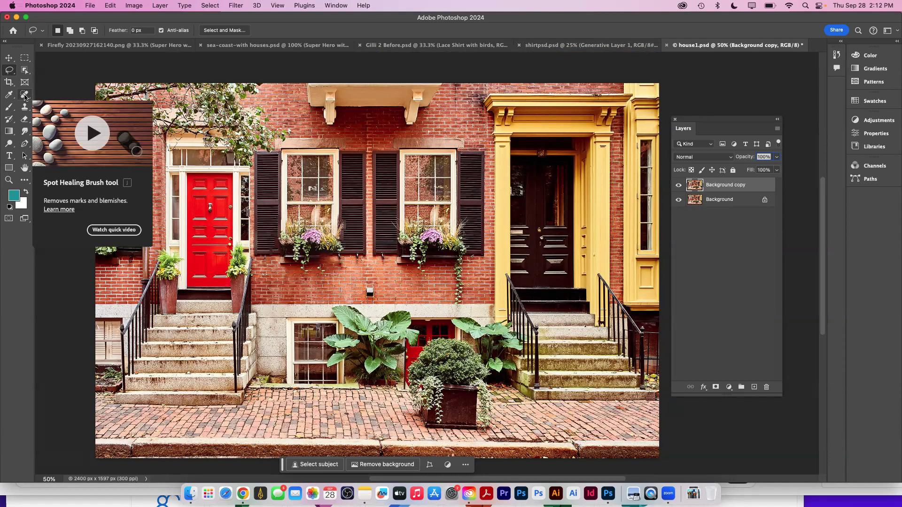
Pick the Remove Tool from the healing tools group in the toolbar
{"action": "left_click", "coordinate": [24, 95]}
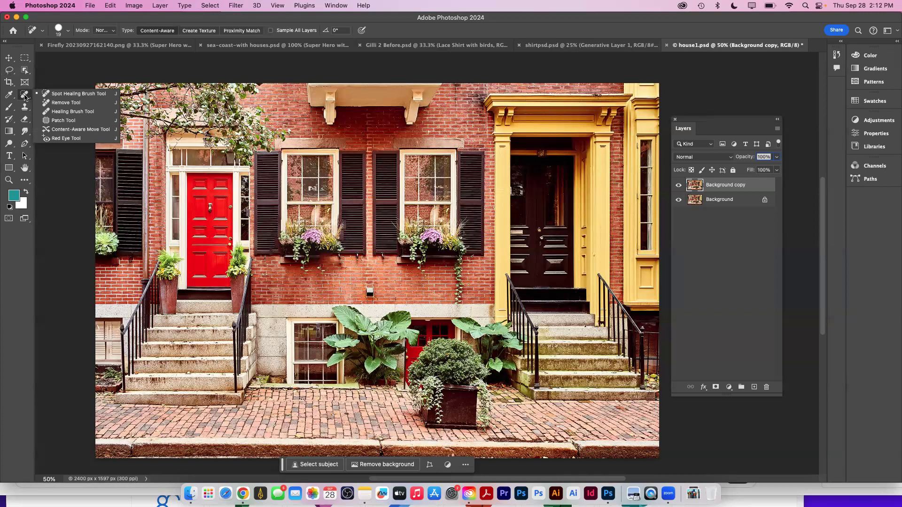
{"action": "left_click", "coordinate": [66, 102]}
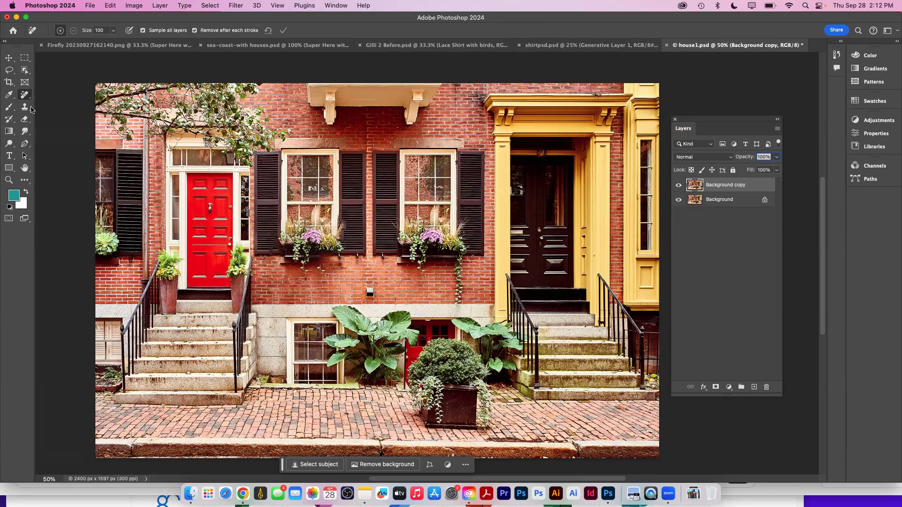
{"action": "mouse_move", "coordinate": [25, 97]}
Add a new layer named 'tske away remove' from the Layers panel menu
{"action": "left_click", "coordinate": [778, 130]}
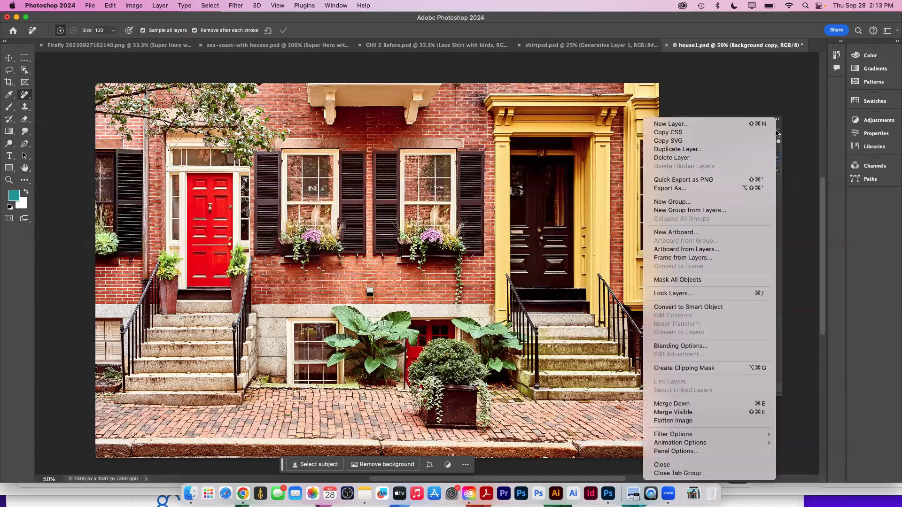
{"action": "left_click", "coordinate": [709, 124]}
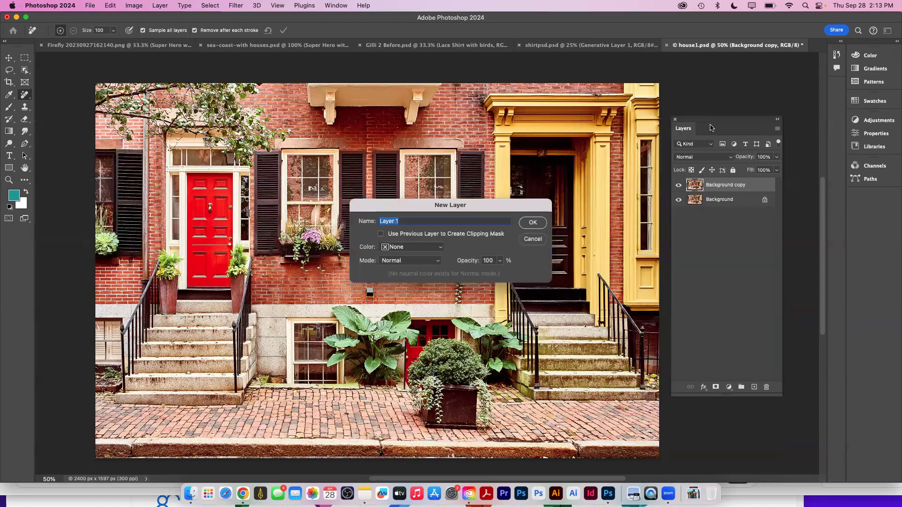
{"action": "type", "text": "tske away remove"}
{"action": "left_click", "coordinate": [534, 224]}
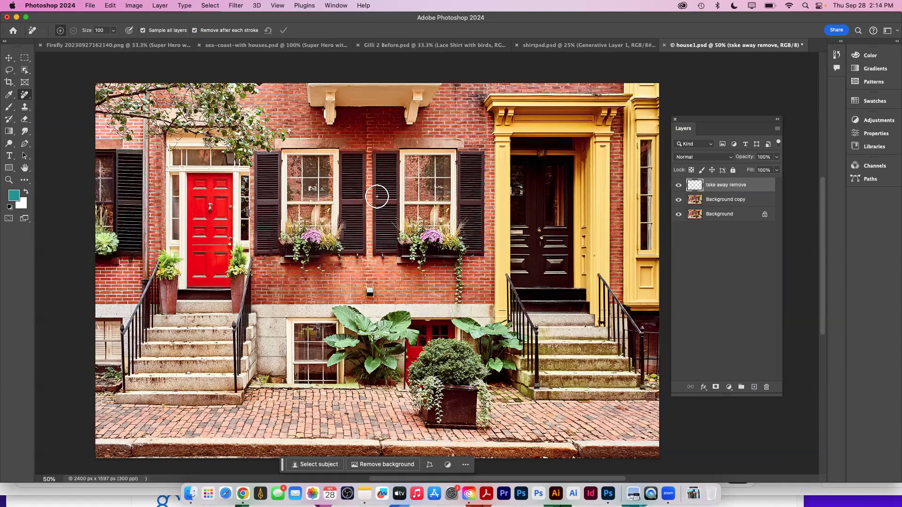
Paint out the flower boxes under the windows, undoing a bad fill and repainting with Sample All Layers
{"action": "left_click_drag", "start_coordinate": [313, 225], "coordinate": [320, 247]}
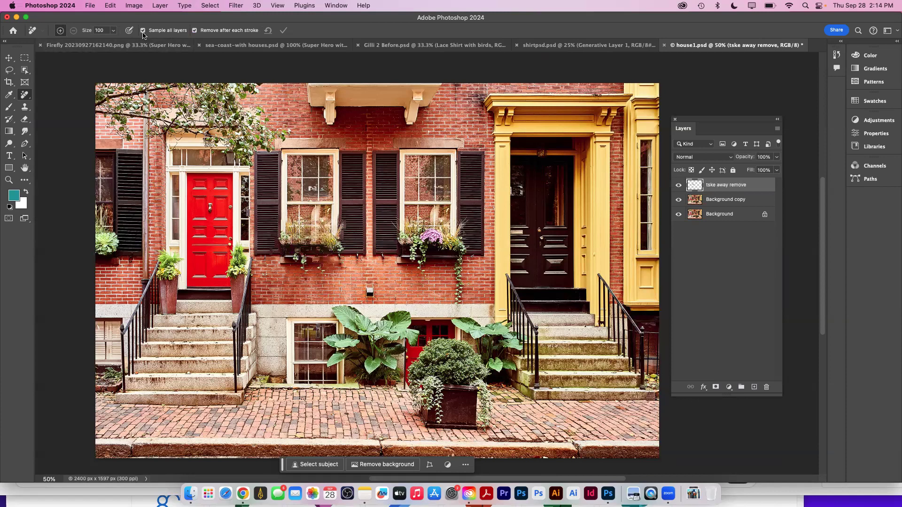
{"action": "left_click", "coordinate": [142, 30]}
{"action": "mouse_move", "coordinate": [421, 220]}
{"action": "left_mouse_down"}
{"action": "mouse_move", "coordinate": [455, 247]}
{"action": "mouse_move", "coordinate": [448, 230]}
{"action": "mouse_move", "coordinate": [408, 251]}
{"action": "mouse_move", "coordinate": [432, 226]}
{"action": "left_mouse_up"}
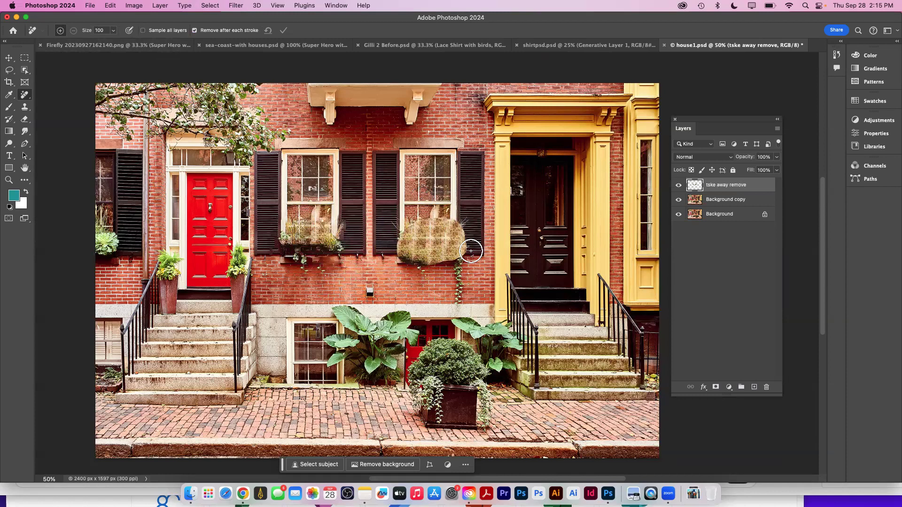
{"action": "key", "text": "super+z"}
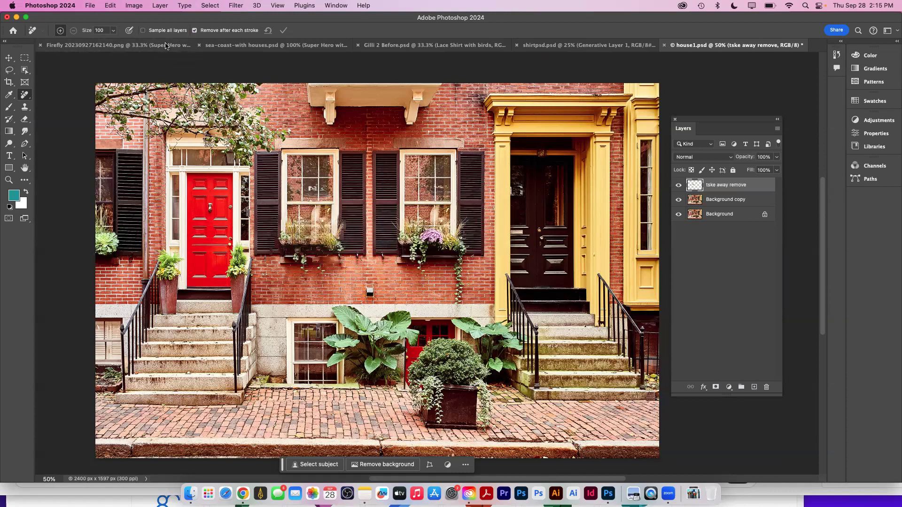
{"action": "left_click", "coordinate": [143, 30]}
{"action": "mouse_move", "coordinate": [397, 230]}
{"action": "left_mouse_down"}
{"action": "mouse_move", "coordinate": [449, 221]}
{"action": "mouse_move", "coordinate": [459, 280]}
{"action": "mouse_move", "coordinate": [422, 263]}
{"action": "mouse_move", "coordinate": [406, 232]}
{"action": "mouse_move", "coordinate": [445, 243]}
{"action": "mouse_move", "coordinate": [430, 254]}
{"action": "mouse_move", "coordinate": [422, 238]}
{"action": "mouse_move", "coordinate": [416, 258]}
{"action": "mouse_move", "coordinate": [417, 245]}
{"action": "mouse_move", "coordinate": [431, 253]}
{"action": "mouse_move", "coordinate": [363, 290]}
{"action": "left_mouse_up"}
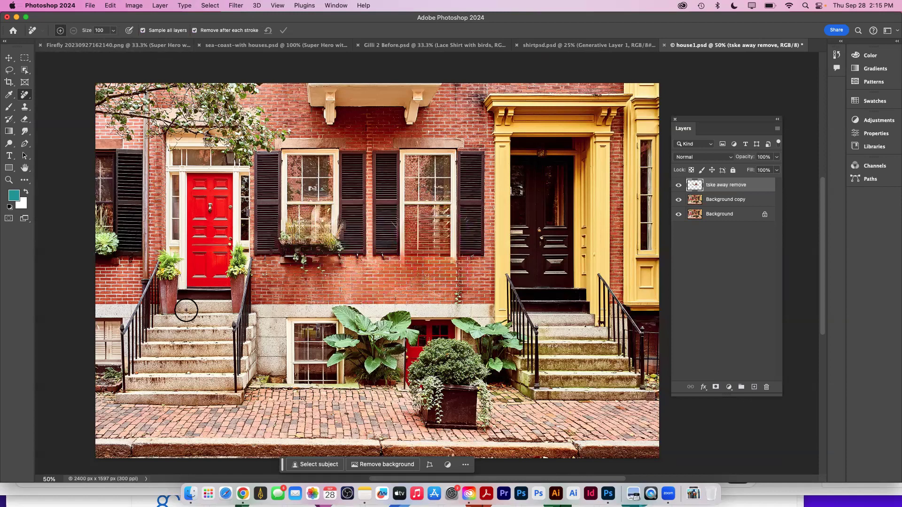
{"action": "key", "text": "super+equal"}
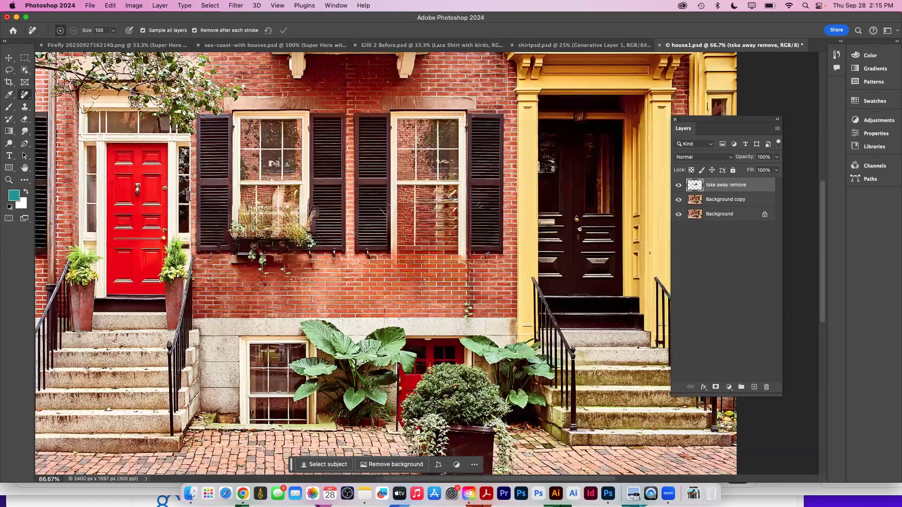
Zoom in under the windows and briefly solo the removal layer to inspect it
{"action": "key", "text": "super+equal"}
{"action": "key", "text": "super+equal"}
{"action": "mouse_move", "coordinate": [374, 294]}
{"action": "left_mouse_down"}
{"action": "mouse_move", "coordinate": [230, 299]}
{"action": "mouse_move", "coordinate": [203, 352]}
{"action": "mouse_move", "coordinate": [232, 337]}
{"action": "left_mouse_up"}
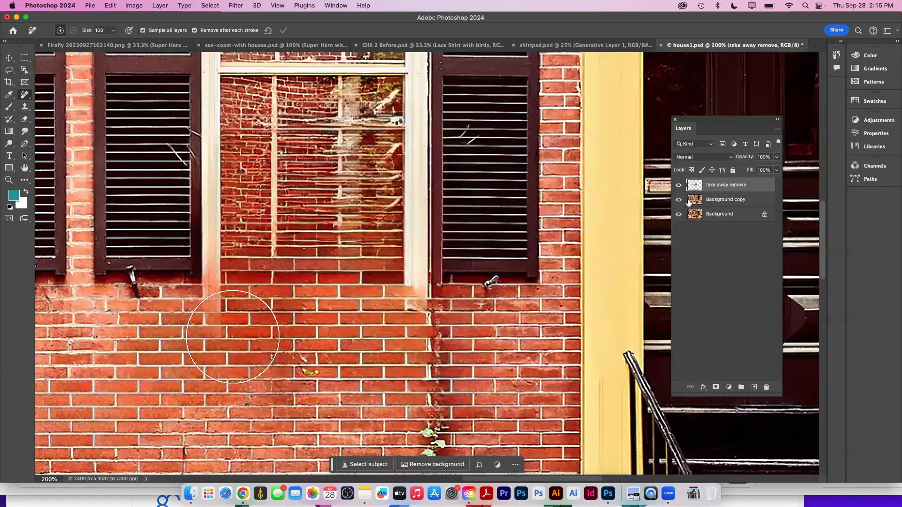
{"action": "left_click", "coordinate": [679, 186], "text": "alt"}
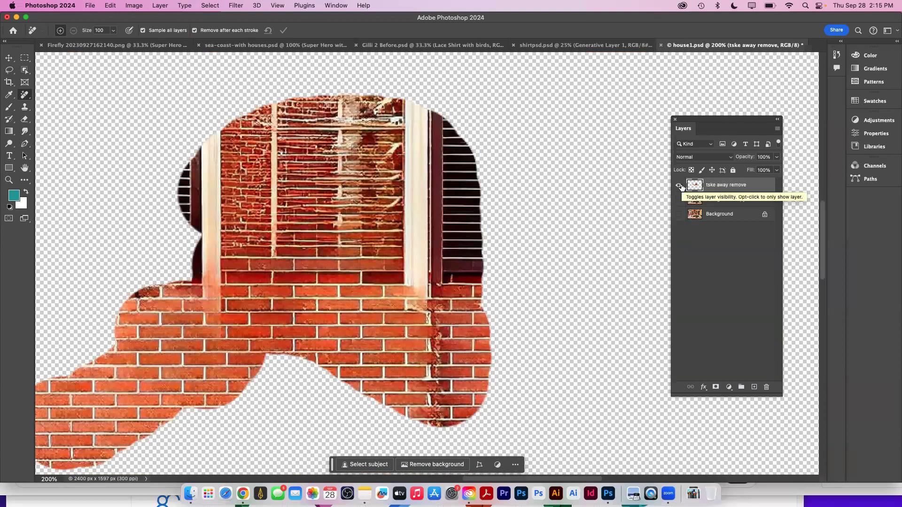
{"action": "left_click", "coordinate": [679, 186], "text": "alt"}
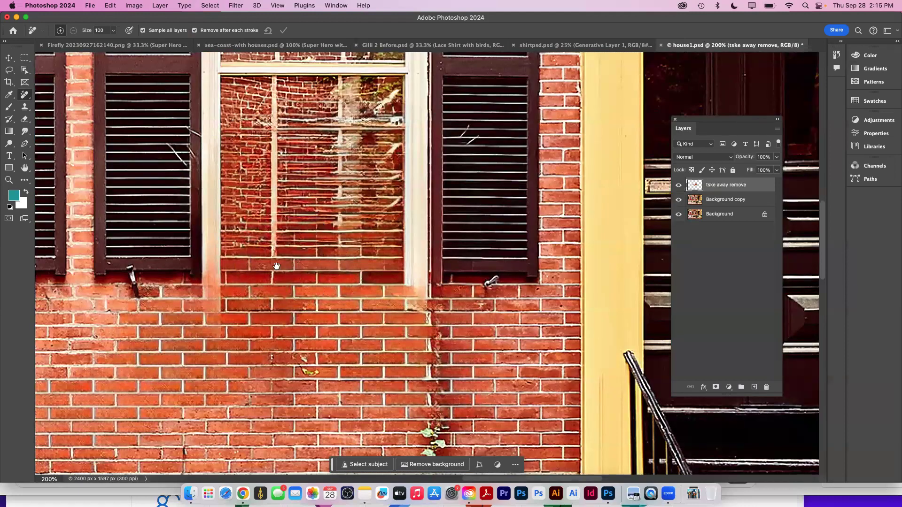
Erase the remaining planter under the left central window
{"action": "left_click_drag", "start_coordinate": [332, 272], "coordinate": [397, 281]}
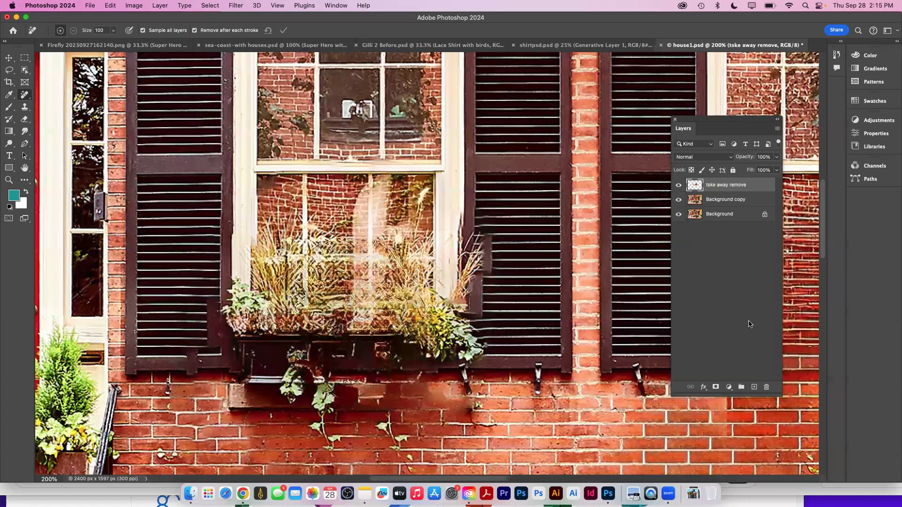
{"action": "scroll", "coordinate": [419, 349], "scroll_direction": "down", "scroll_amount": 3}
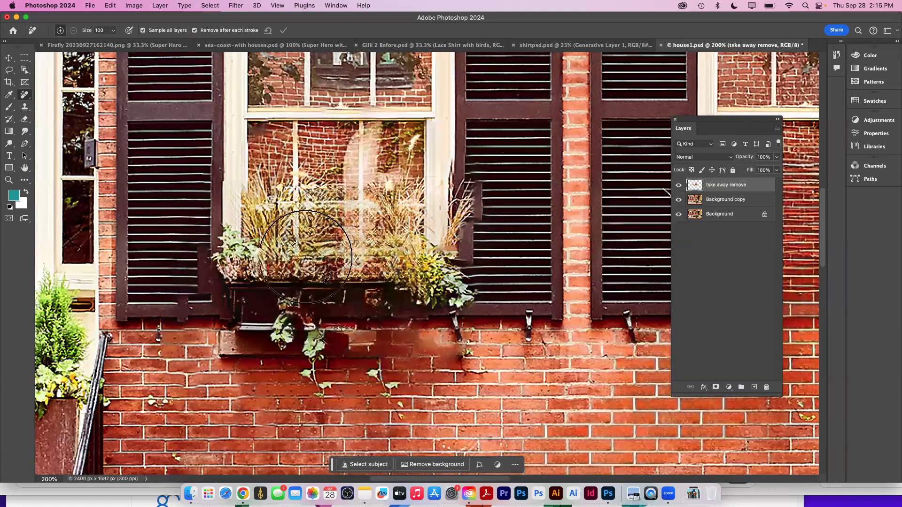
{"action": "mouse_move", "coordinate": [264, 263]}
{"action": "left_mouse_down"}
{"action": "mouse_move", "coordinate": [284, 226]}
{"action": "mouse_move", "coordinate": [368, 186]}
{"action": "mouse_move", "coordinate": [417, 181]}
{"action": "mouse_move", "coordinate": [434, 205]}
{"action": "mouse_move", "coordinate": [438, 216]}
{"action": "mouse_move", "coordinate": [375, 329]}
{"action": "mouse_move", "coordinate": [321, 338]}
{"action": "mouse_move", "coordinate": [303, 351]}
{"action": "mouse_move", "coordinate": [259, 318]}
{"action": "mouse_move", "coordinate": [343, 397]}
{"action": "left_mouse_up"}
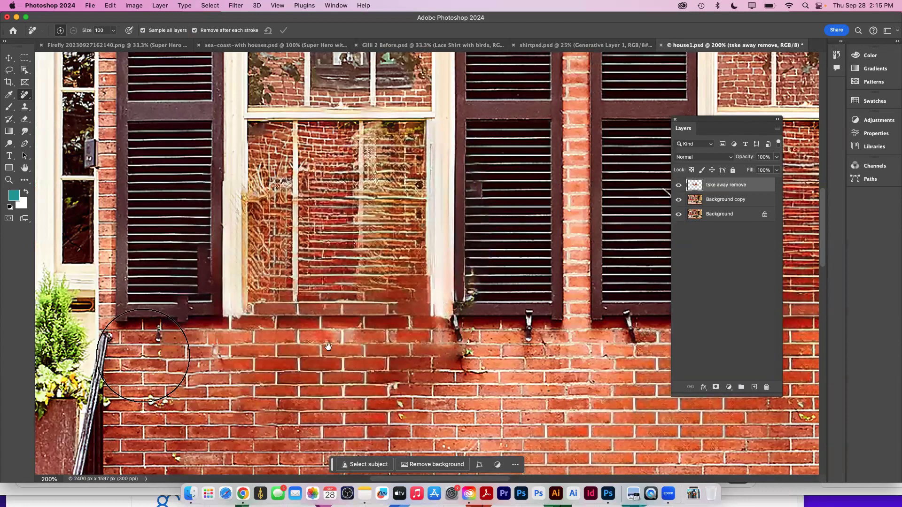
{"action": "left_click_drag", "start_coordinate": [167, 359], "coordinate": [643, 311]}
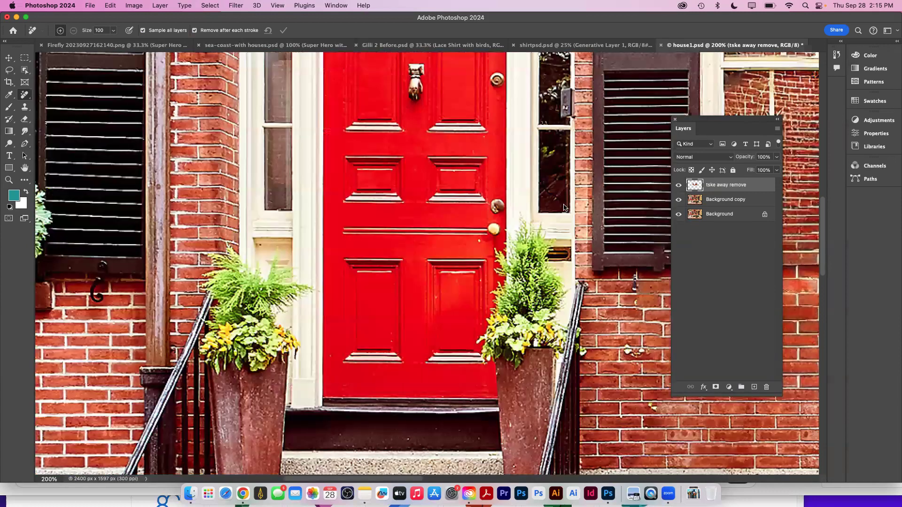
Erase the left potted plant by the door and its leftovers on the frame and step
{"action": "scroll", "coordinate": [331, 215], "scroll_direction": "down", "scroll_amount": 4}
{"action": "scroll", "coordinate": [331, 215], "scroll_direction": "right", "scroll_amount": 3}
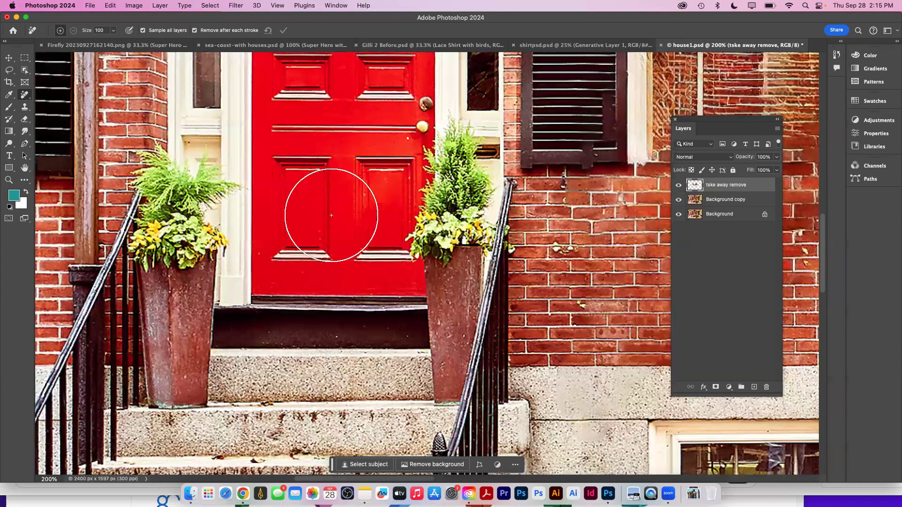
{"action": "mouse_move", "coordinate": [178, 160]}
{"action": "left_mouse_down"}
{"action": "mouse_move", "coordinate": [188, 324]}
{"action": "mouse_move", "coordinate": [174, 368]}
{"action": "left_mouse_up"}
{"action": "left_click_drag", "start_coordinate": [188, 277], "coordinate": [211, 277]}
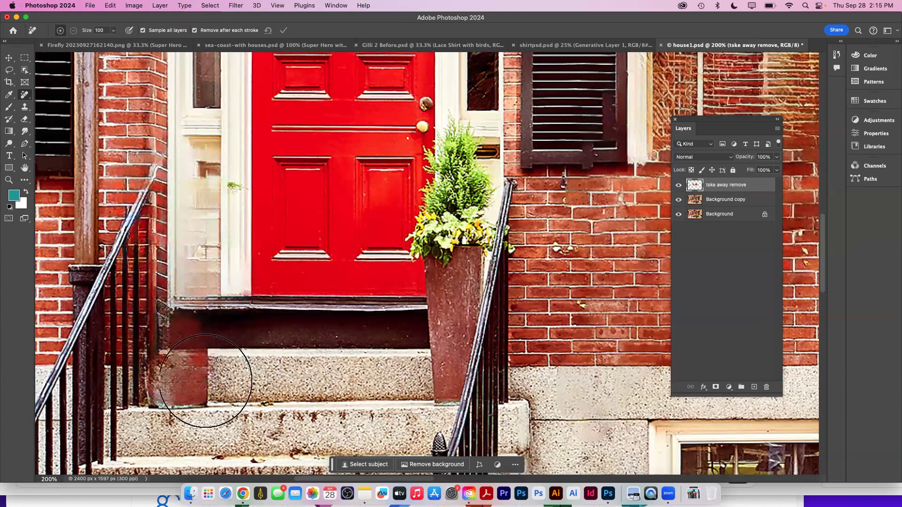
{"action": "left_click", "coordinate": [205, 381]}
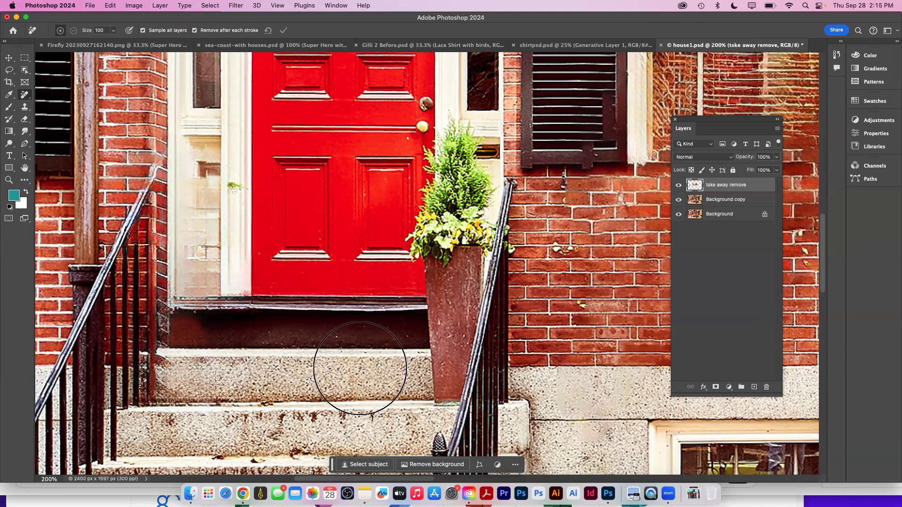
Shrink the brush and erase the right plant with its yellow flowers and pot
{"action": "key", "text": "bracketleft"}
{"action": "key", "text": "bracketleft"}
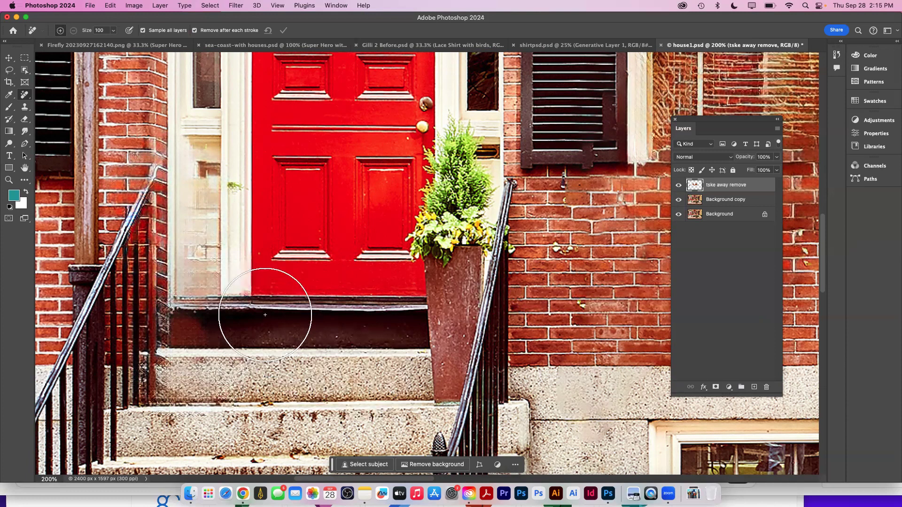
{"action": "key", "text": "bracketleft"}
{"action": "key", "text": "bracketleft"}
{"action": "key", "text": "bracketleft"}
{"action": "key", "text": "bracketleft"}
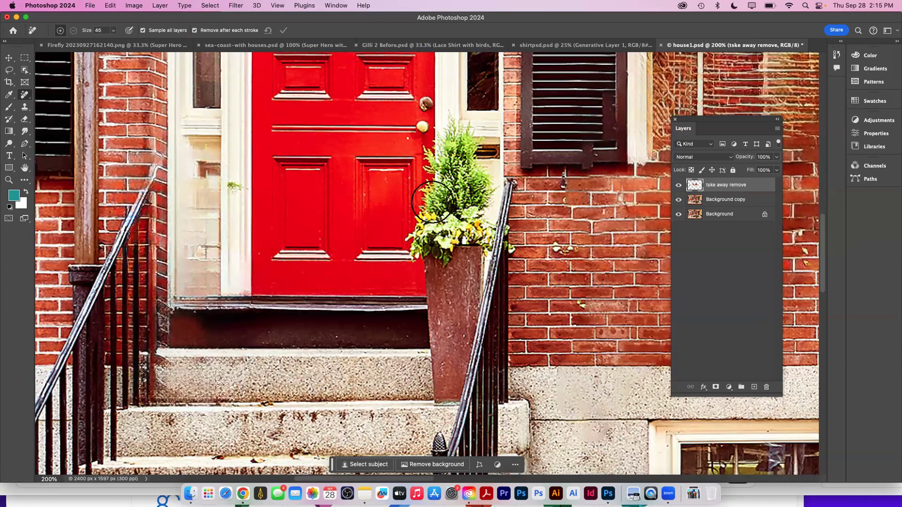
{"action": "mouse_move", "coordinate": [418, 165]}
{"action": "left_mouse_down"}
{"action": "mouse_move", "coordinate": [454, 135]}
{"action": "mouse_move", "coordinate": [462, 141]}
{"action": "mouse_move", "coordinate": [465, 197]}
{"action": "left_mouse_up"}
{"action": "mouse_move", "coordinate": [470, 231]}
{"action": "left_mouse_down"}
{"action": "mouse_move", "coordinate": [422, 249]}
{"action": "mouse_move", "coordinate": [442, 202]}
{"action": "mouse_move", "coordinate": [451, 219]}
{"action": "left_mouse_up"}
{"action": "mouse_move", "coordinate": [421, 245]}
{"action": "left_mouse_down"}
{"action": "mouse_move", "coordinate": [466, 191]}
{"action": "mouse_move", "coordinate": [480, 253]}
{"action": "mouse_move", "coordinate": [428, 267]}
{"action": "mouse_move", "coordinate": [445, 205]}
{"action": "mouse_move", "coordinate": [472, 175]}
{"action": "mouse_move", "coordinate": [483, 179]}
{"action": "mouse_move", "coordinate": [472, 272]}
{"action": "left_mouse_up"}
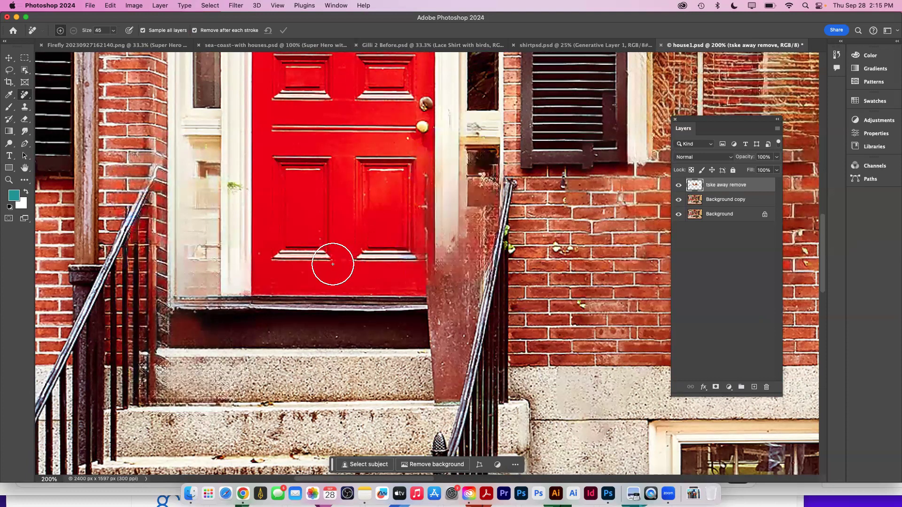
Remove the leftover pot column beside the door down to the step
{"action": "left_click_drag", "start_coordinate": [324, 355], "coordinate": [257, 302]}
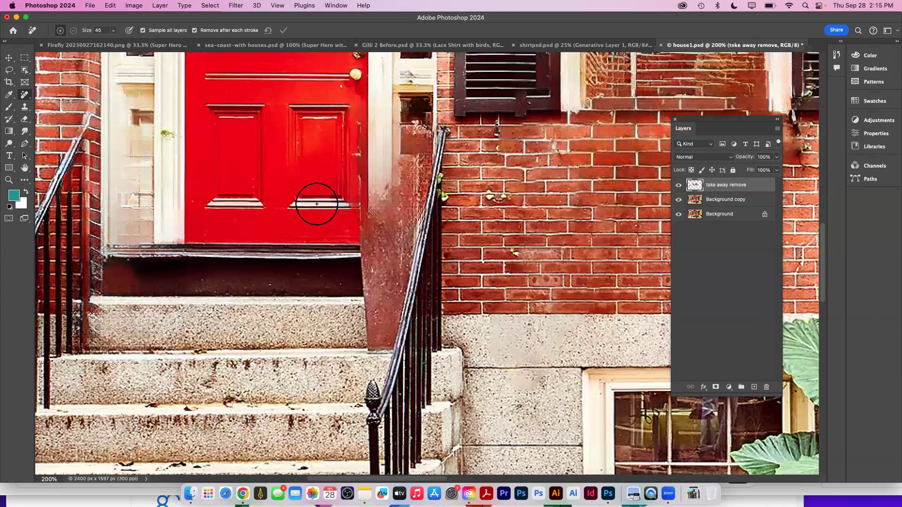
{"action": "scroll", "coordinate": [316, 206], "scroll_direction": "right", "scroll_amount": 3}
{"action": "scroll", "coordinate": [316, 207], "scroll_direction": "down", "scroll_amount": 2}
{"action": "left_click_drag", "start_coordinate": [357, 129], "coordinate": [319, 199]}
{"action": "mouse_move", "coordinate": [317, 265]}
{"action": "left_mouse_down"}
{"action": "mouse_move", "coordinate": [316, 310]}
{"action": "mouse_move", "coordinate": [338, 179]}
{"action": "left_mouse_up"}
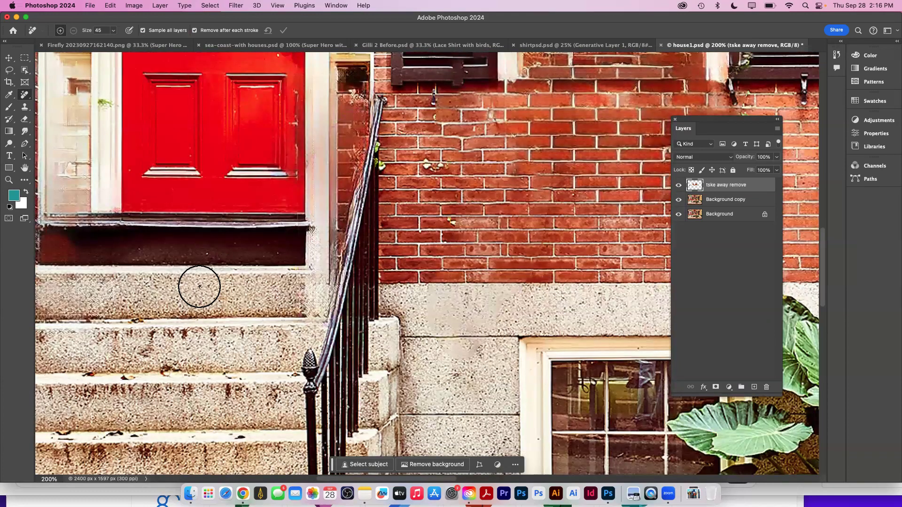
Zoom out, toggle the removal layer to compare before and after, and enlarge the brush
{"action": "key", "text": "super+minus"}
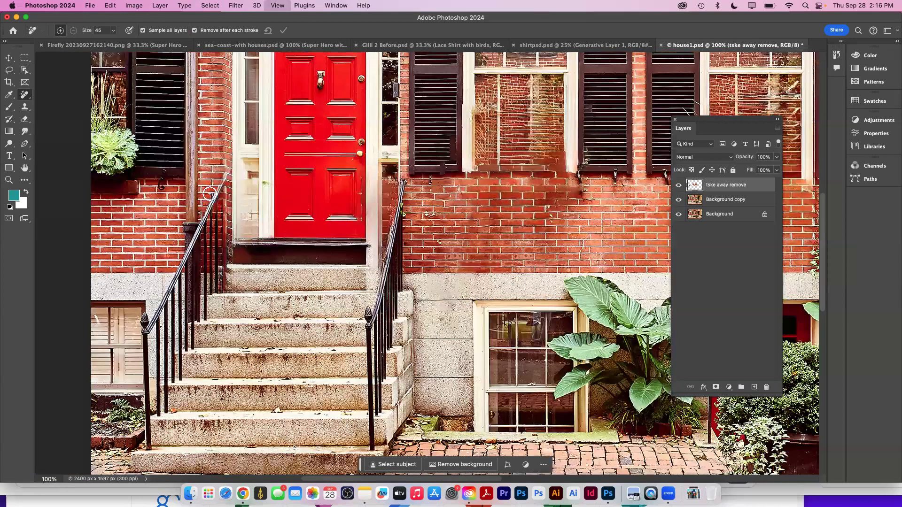
{"action": "key", "text": "super+minus"}
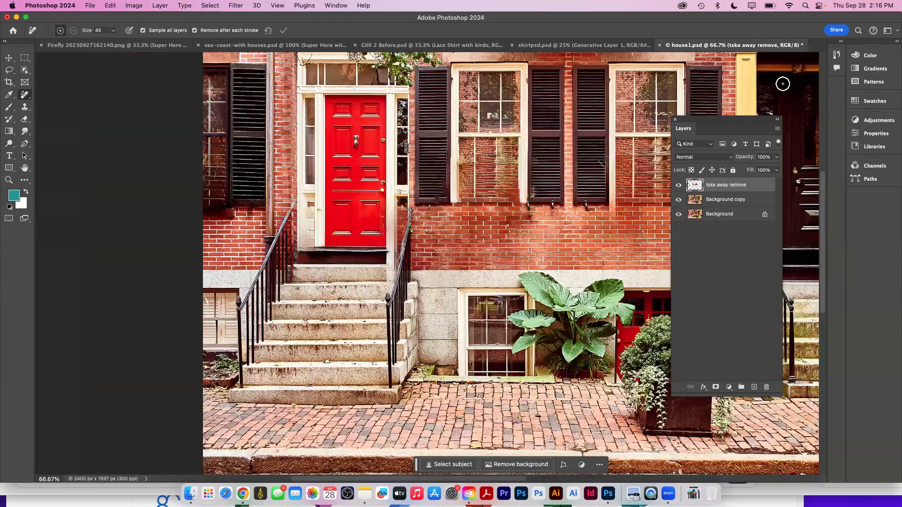
{"action": "left_click_drag", "start_coordinate": [721, 121], "coordinate": [750, 62]}
{"action": "left_click", "coordinate": [707, 126]}
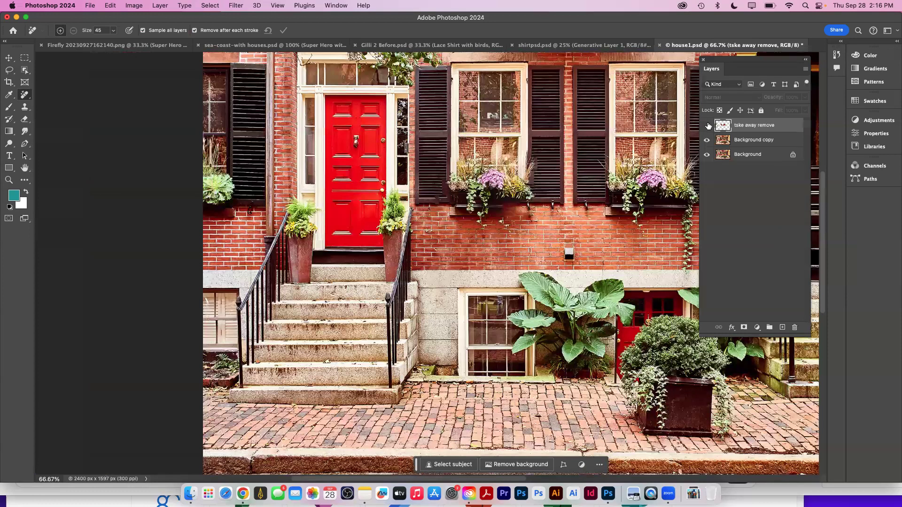
{"action": "left_click", "coordinate": [708, 126]}
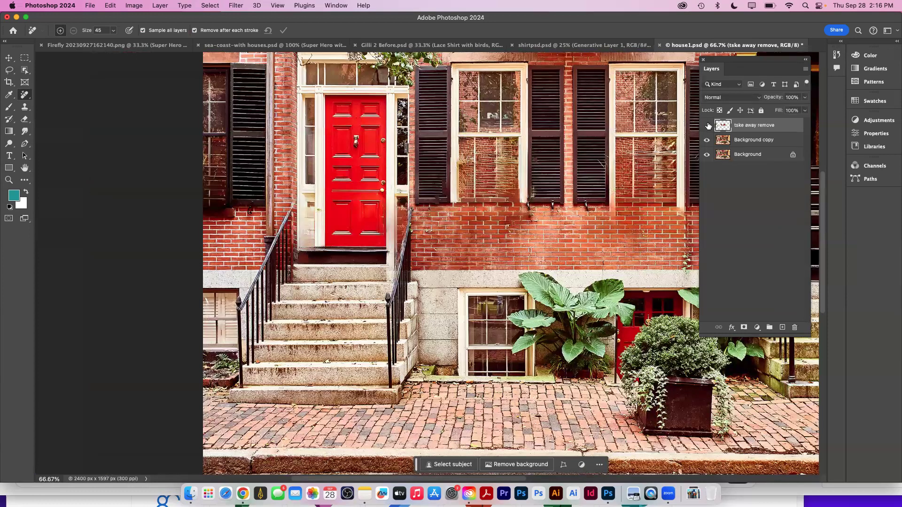
{"action": "left_click", "coordinate": [707, 126]}
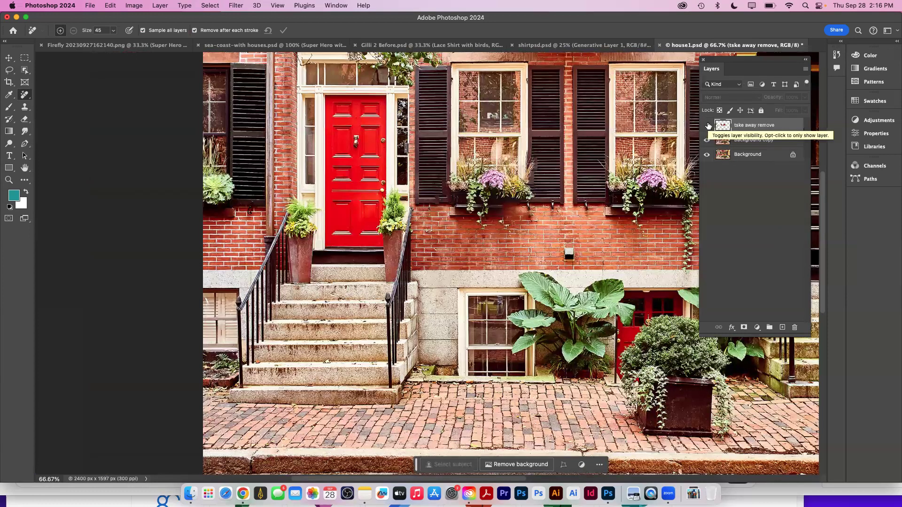
{"action": "left_click", "coordinate": [707, 126]}
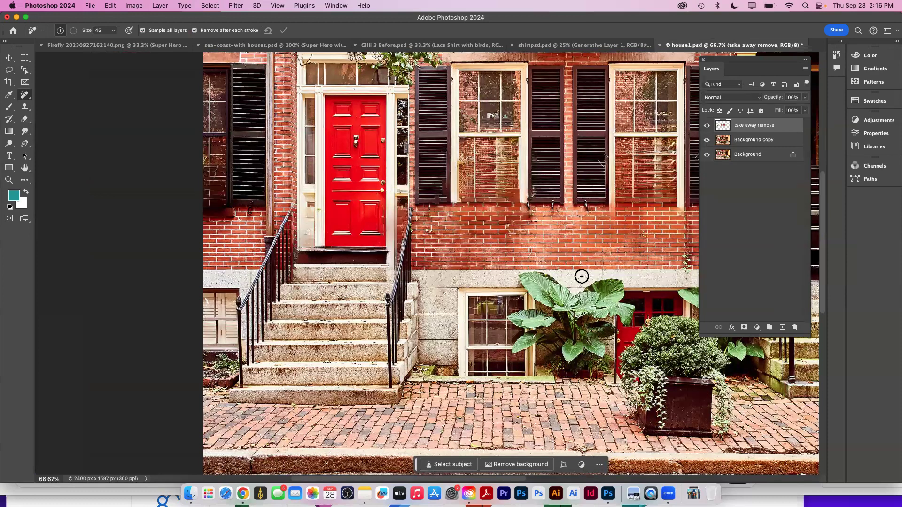
{"action": "key", "text": "bracketright"}
{"action": "key", "text": "bracketright"}
{"action": "key", "text": "bracketright"}
{"action": "key", "text": "bracketright"}
{"action": "key", "text": "bracketright"}
Paint out the large leafy plant, its pot and the potted shrub by the basement door
{"action": "mouse_move", "coordinate": [559, 282]}
{"action": "left_mouse_down"}
{"action": "mouse_move", "coordinate": [587, 288]}
{"action": "mouse_move", "coordinate": [620, 319]}
{"action": "mouse_move", "coordinate": [586, 369]}
{"action": "mouse_move", "coordinate": [540, 323]}
{"action": "mouse_move", "coordinate": [544, 305]}
{"action": "mouse_move", "coordinate": [606, 296]}
{"action": "mouse_move", "coordinate": [617, 308]}
{"action": "mouse_move", "coordinate": [578, 358]}
{"action": "left_mouse_up"}
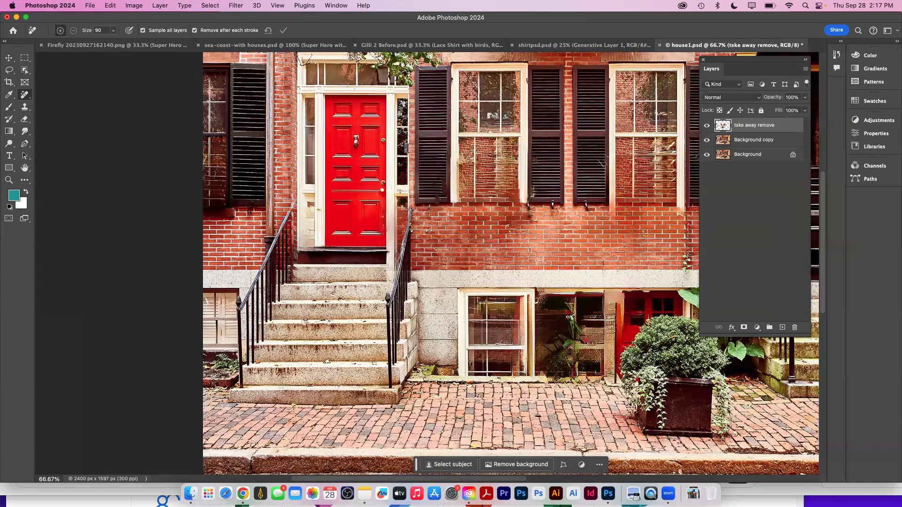
{"action": "left_click_drag", "start_coordinate": [413, 387], "coordinate": [372, 377]}
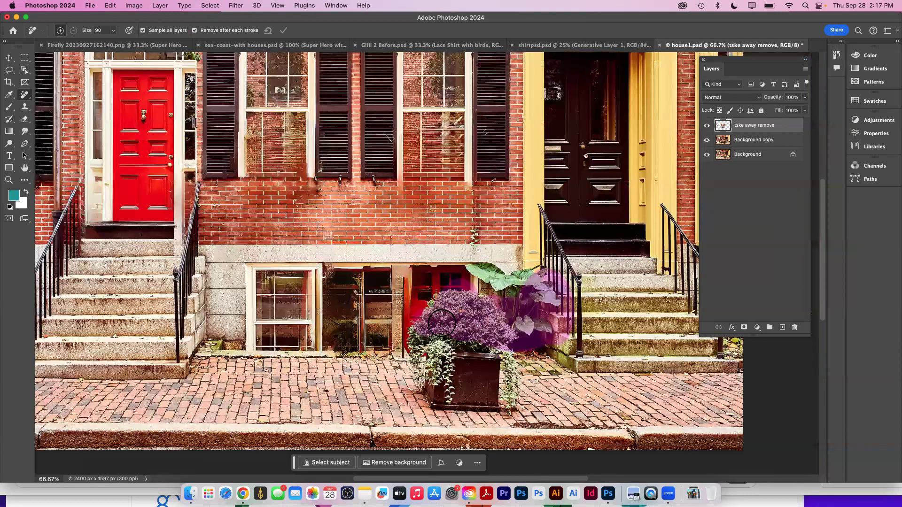
{"action": "mouse_move", "coordinate": [441, 324]}
{"action": "left_mouse_down"}
{"action": "mouse_move", "coordinate": [449, 362]}
{"action": "mouse_move", "coordinate": [433, 391]}
{"action": "mouse_move", "coordinate": [503, 386]}
{"action": "mouse_move", "coordinate": [500, 400]}
{"action": "mouse_move", "coordinate": [494, 364]}
{"action": "mouse_move", "coordinate": [509, 360]}
{"action": "mouse_move", "coordinate": [515, 298]}
{"action": "mouse_move", "coordinate": [534, 275]}
{"action": "mouse_move", "coordinate": [550, 327]}
{"action": "left_mouse_up"}
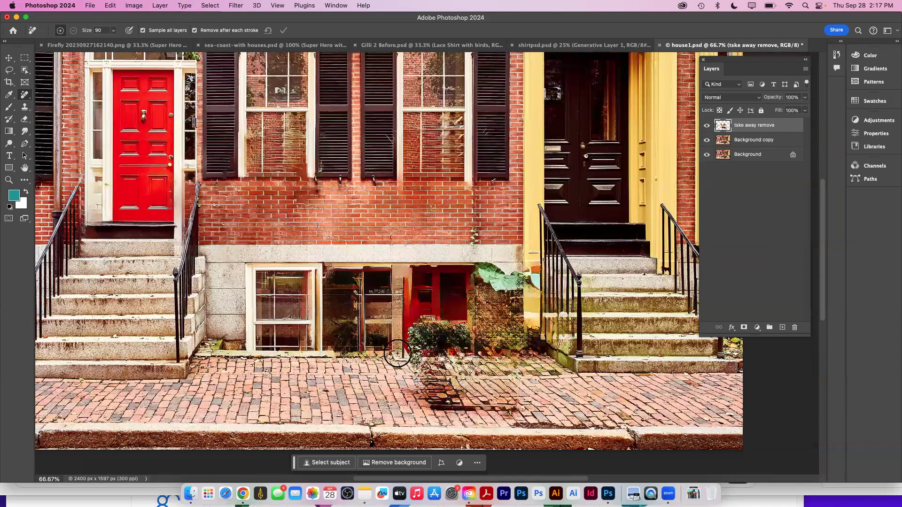
{"action": "mouse_move", "coordinate": [477, 284]}
{"action": "left_mouse_down"}
{"action": "mouse_move", "coordinate": [500, 292]}
{"action": "mouse_move", "coordinate": [540, 274]}
{"action": "mouse_move", "coordinate": [545, 353]}
{"action": "mouse_move", "coordinate": [562, 359]}
{"action": "mouse_move", "coordinate": [440, 325]}
{"action": "mouse_move", "coordinate": [429, 390]}
{"action": "mouse_move", "coordinate": [445, 402]}
{"action": "mouse_move", "coordinate": [503, 404]}
{"action": "mouse_move", "coordinate": [440, 385]}
{"action": "mouse_move", "coordinate": [467, 361]}
{"action": "mouse_move", "coordinate": [444, 359]}
{"action": "left_mouse_up"}
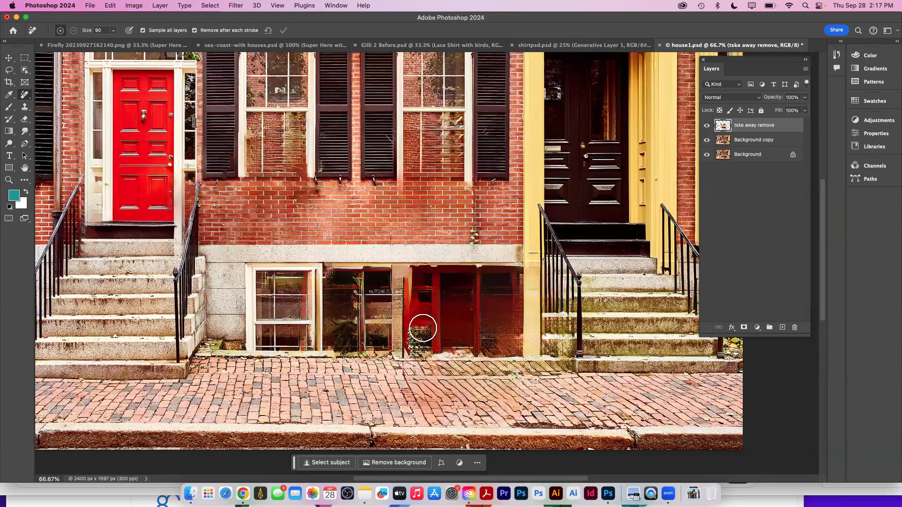
{"action": "left_click_drag", "start_coordinate": [522, 323], "coordinate": [249, 395]}
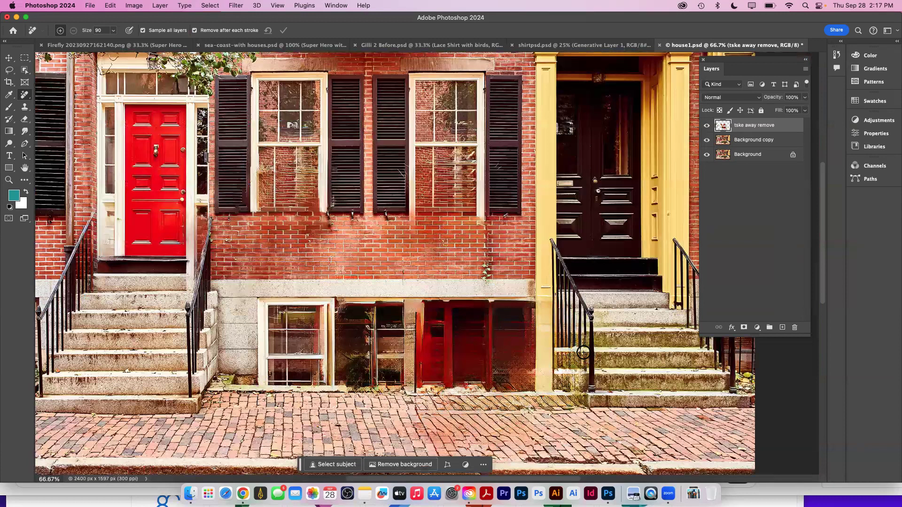
{"action": "key", "text": "super+minus"}
{"action": "key", "text": "super+minus"}
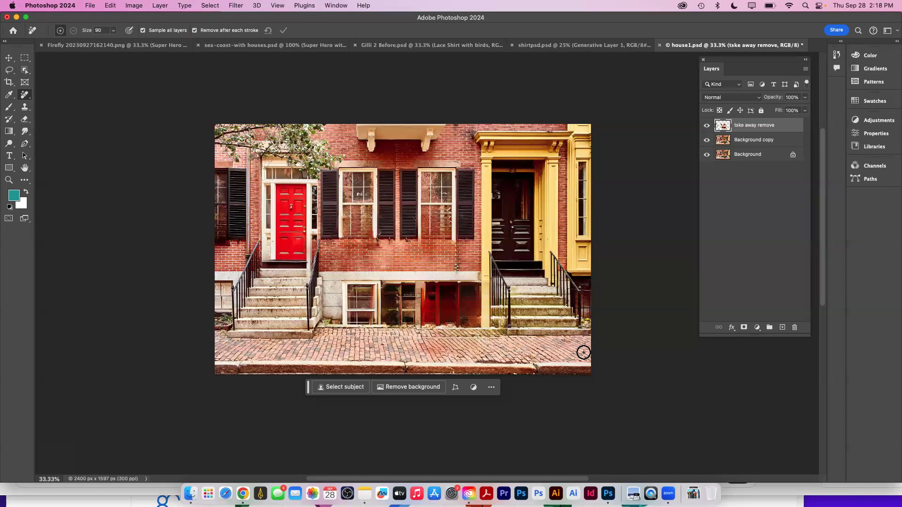
Convert the Background copy and 'tske away remove' layers together into one smart object
{"action": "left_click", "coordinate": [739, 142]}
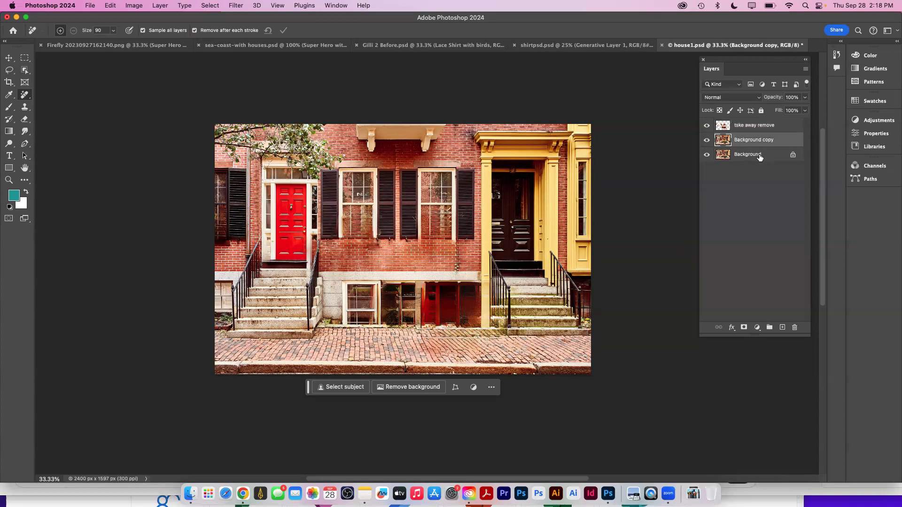
{"action": "left_click", "coordinate": [753, 126], "text": "shift"}
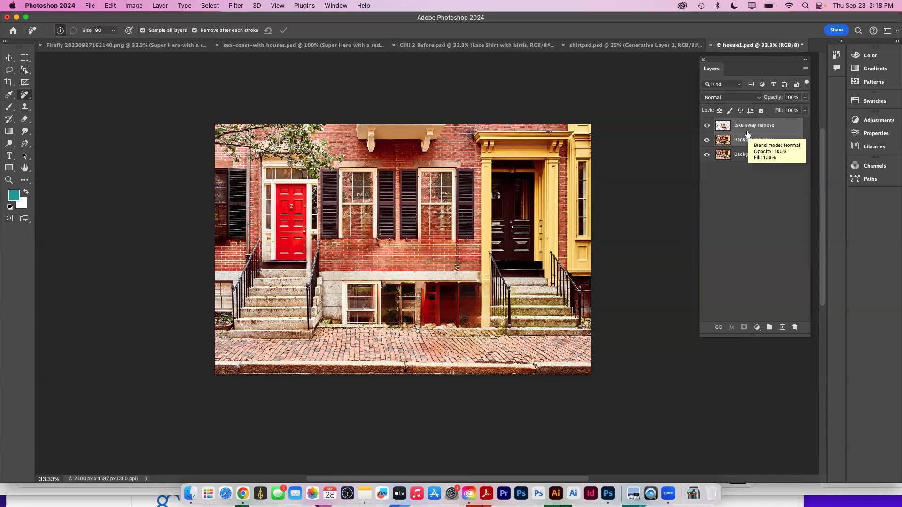
{"action": "left_click", "coordinate": [805, 68]}
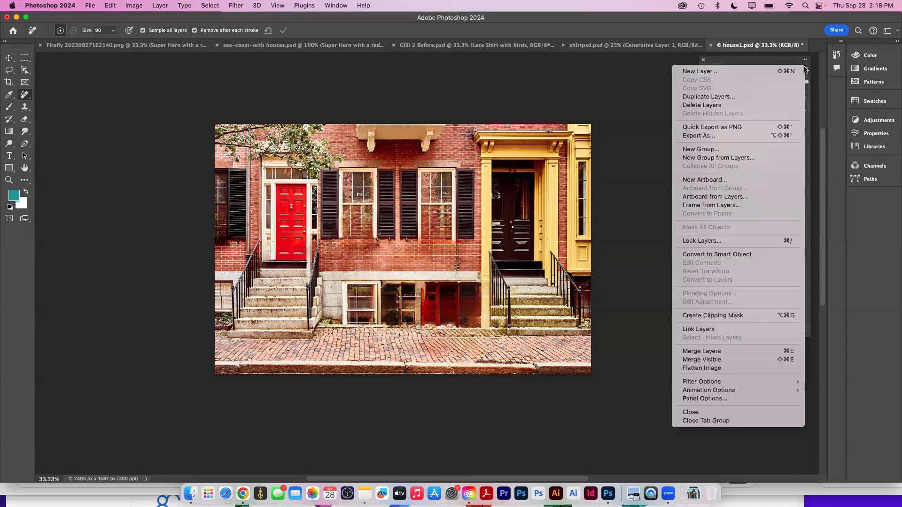
{"action": "left_click", "coordinate": [751, 255]}
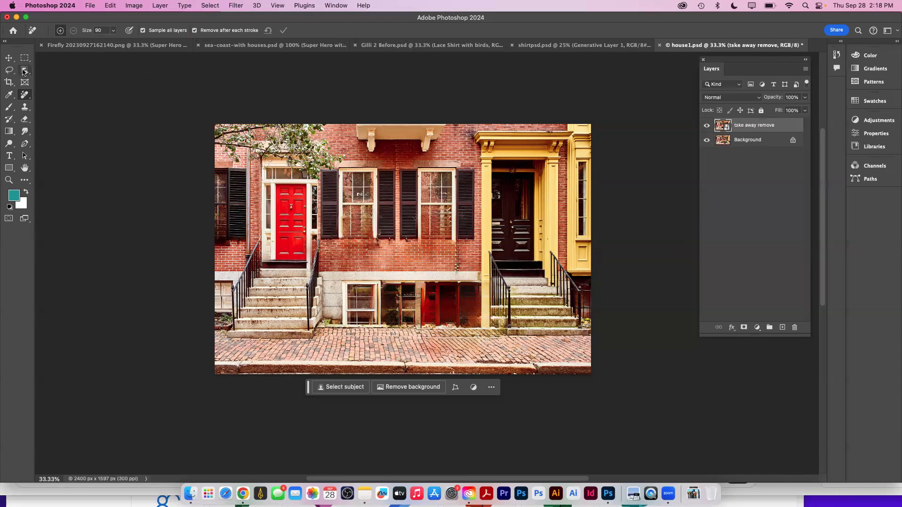
{"action": "left_click", "coordinate": [24, 72]}
Box-select the yellow house's dark doorway and Generative Fill it with 'Dog with brown fur'
{"action": "left_click", "coordinate": [49, 70]}
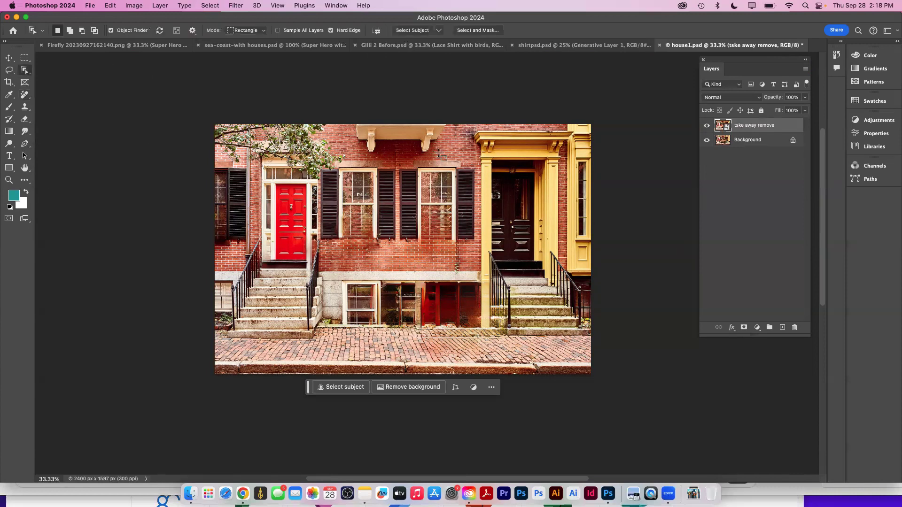
{"action": "left_click_drag", "start_coordinate": [495, 162], "coordinate": [498, 164]}
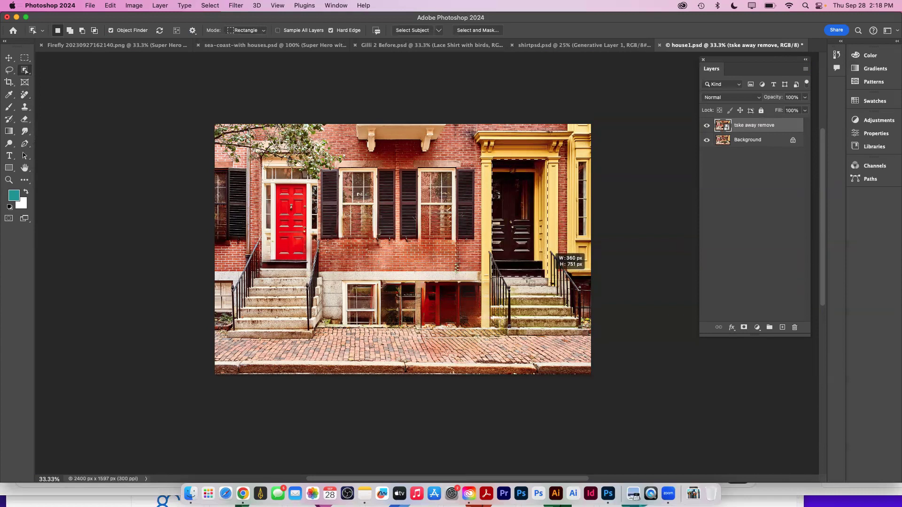
{"action": "left_click_drag", "start_coordinate": [546, 278], "coordinate": [547, 279]}
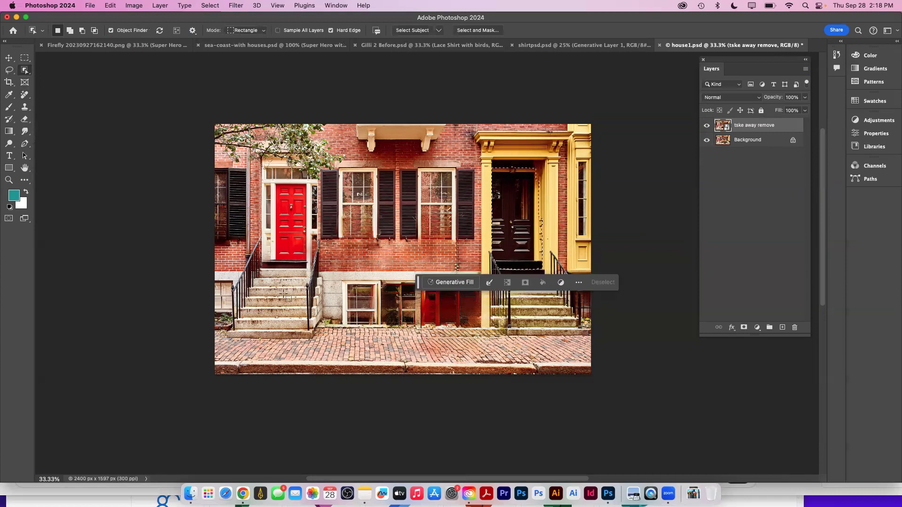
{"action": "left_click", "coordinate": [452, 282]}
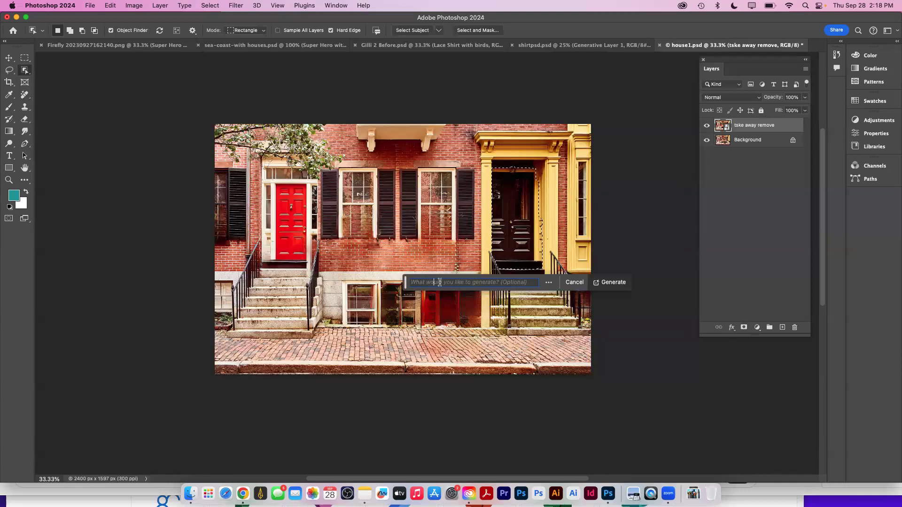
{"action": "type", "text": "Dog"}
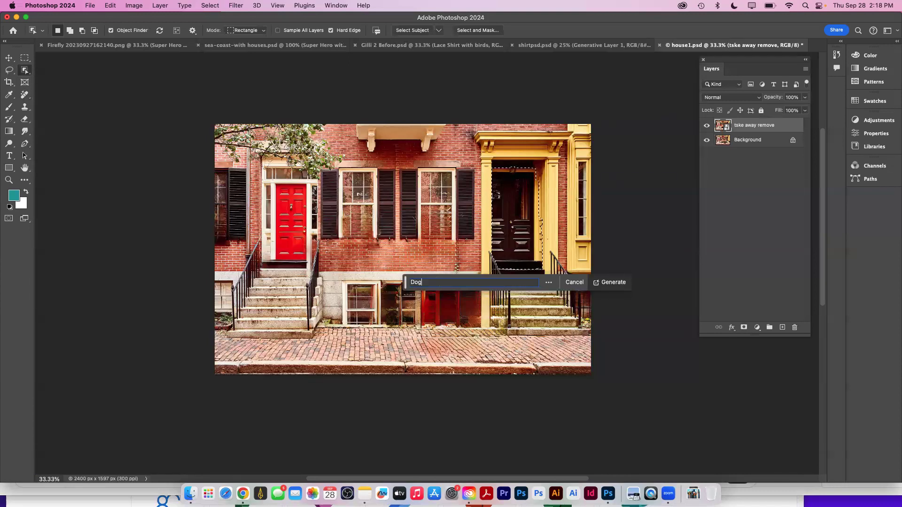
{"action": "type", "text": " with brown fur"}
{"action": "left_click", "coordinate": [608, 283]}
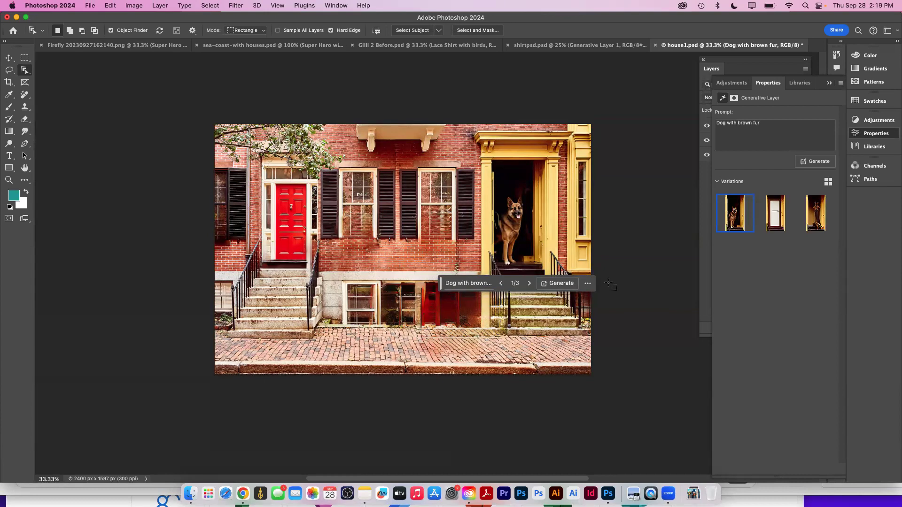
Dismiss the object warning and preview the first three dog variations
{"action": "left_click", "coordinate": [590, 264]}
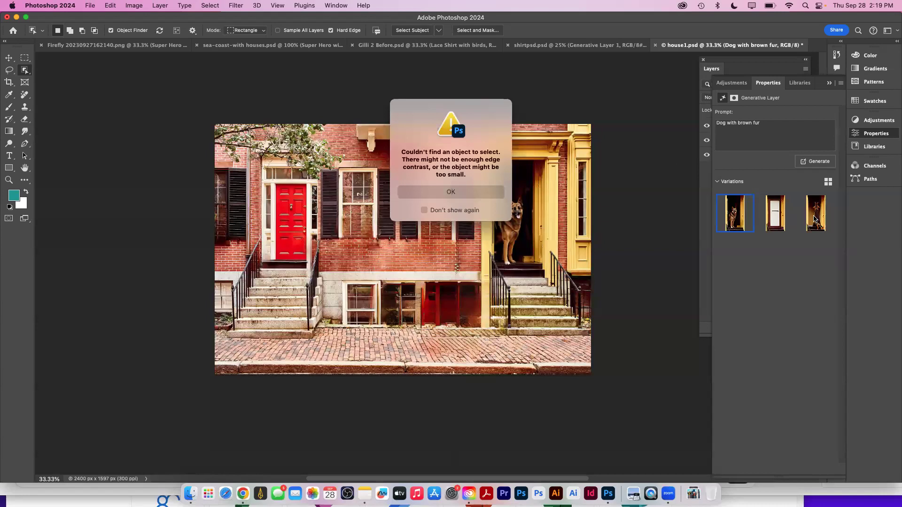
{"action": "left_click", "coordinate": [459, 192]}
{"action": "left_click", "coordinate": [814, 215]}
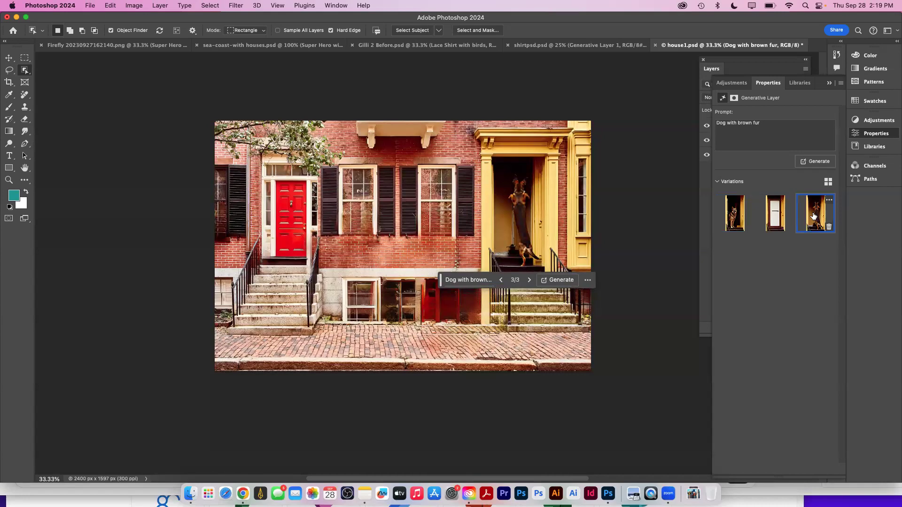
{"action": "key", "text": "super+plus"}
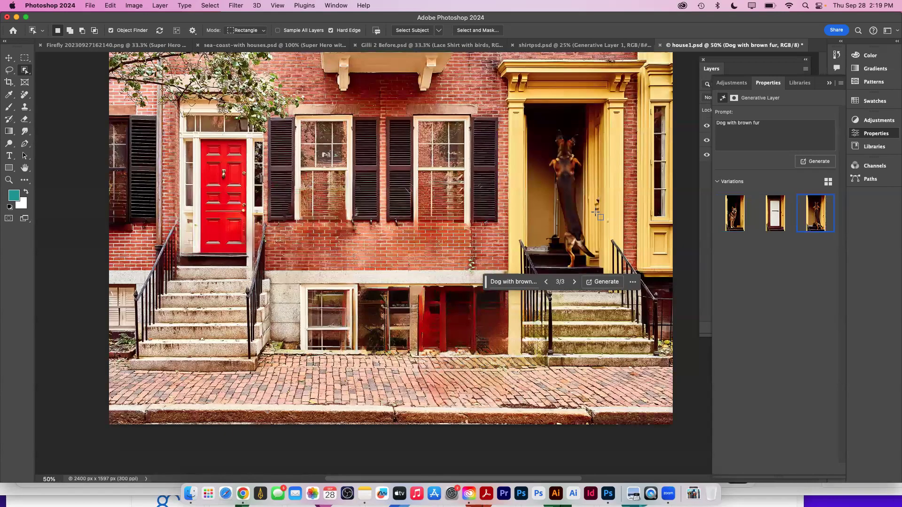
{"action": "left_click", "coordinate": [774, 224]}
{"action": "left_click", "coordinate": [736, 220]}
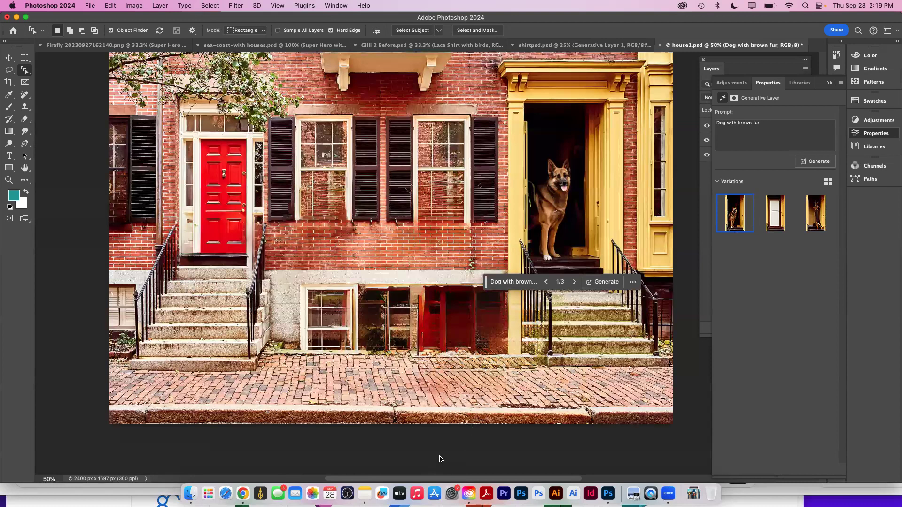
Generate three more dog variations and choose the standing German shepherd
{"action": "left_click", "coordinate": [816, 162]}
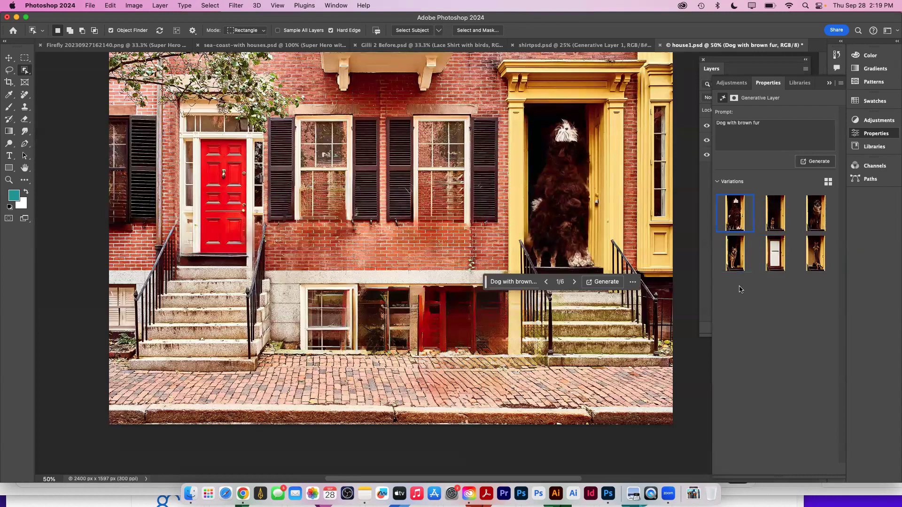
{"action": "mouse_move", "coordinate": [812, 223]}
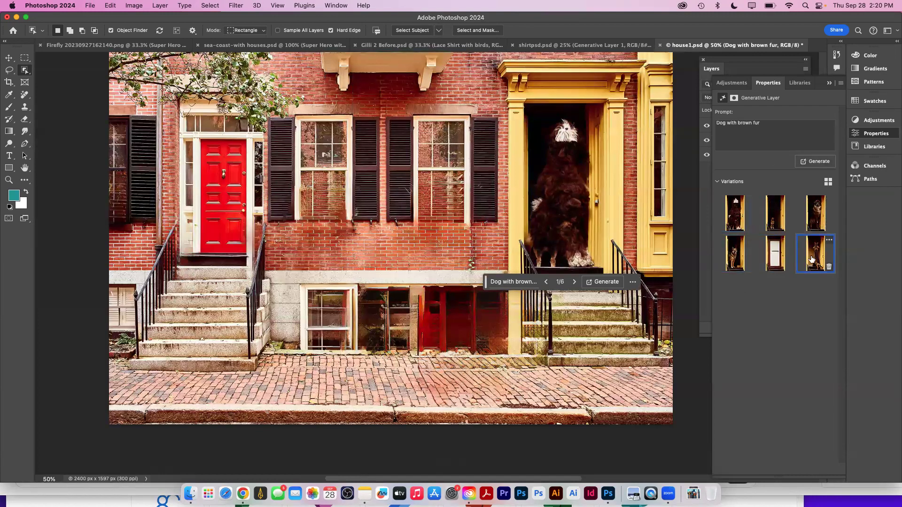
{"action": "left_click", "coordinate": [815, 254]}
{"action": "left_click", "coordinate": [746, 258]}
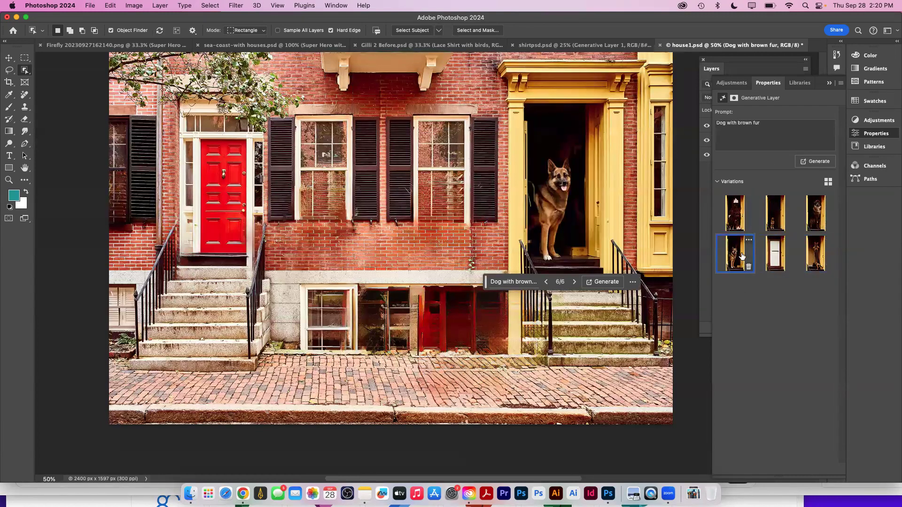
{"action": "left_click", "coordinate": [736, 221]}
{"action": "mouse_move", "coordinate": [775, 221]}
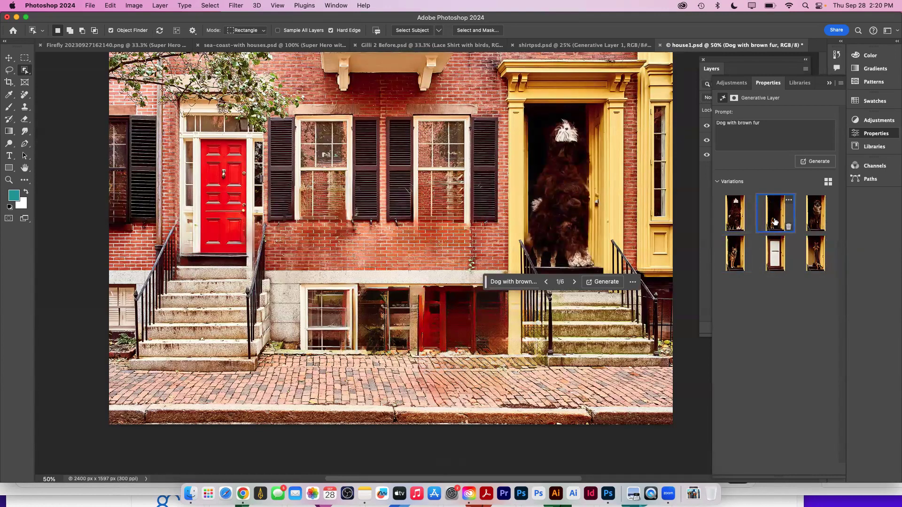
{"action": "left_click", "coordinate": [816, 225]}
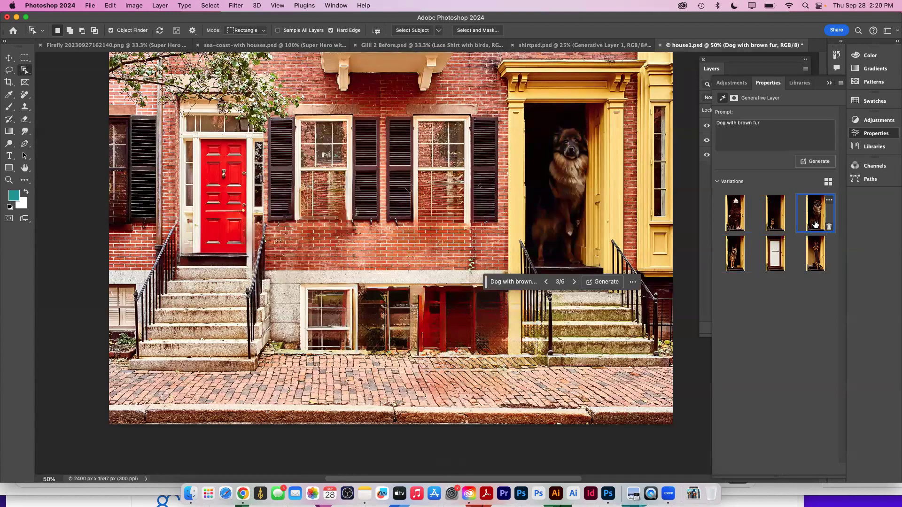
{"action": "left_click", "coordinate": [733, 242]}
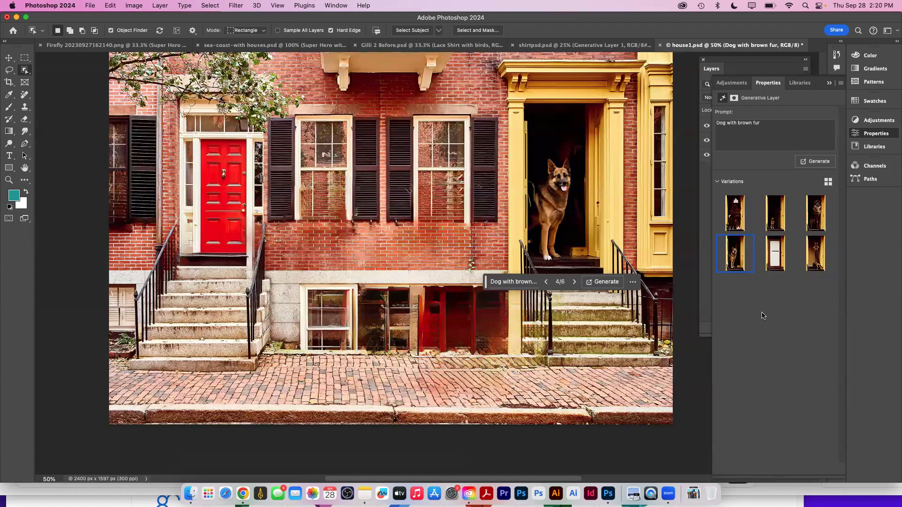
Open 'Screenshot 2023-07-21 at 5.20.47 PM-Recovered.psd' from the Firefly inspiration folder
{"action": "left_click", "coordinate": [88, 7]}
{"action": "left_click", "coordinate": [89, 27]}
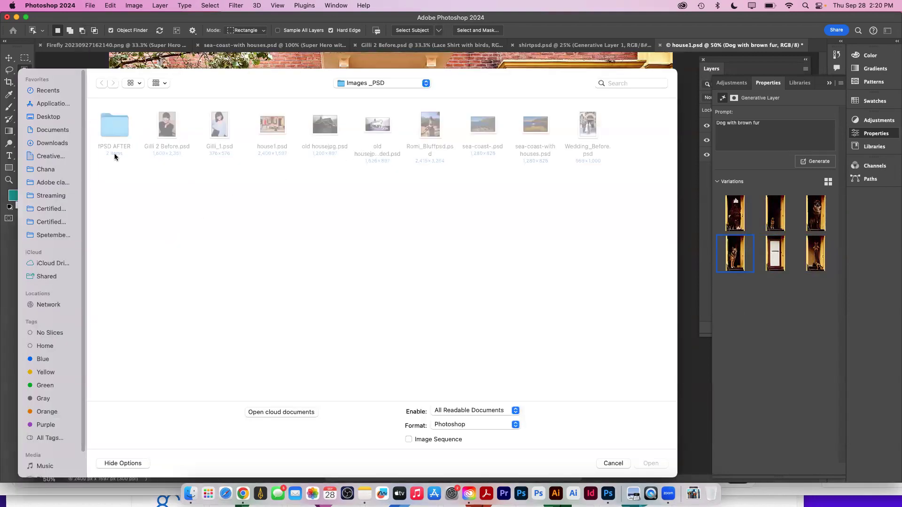
{"action": "left_click", "coordinate": [117, 130]}
{"action": "double_click", "coordinate": [116, 128]}
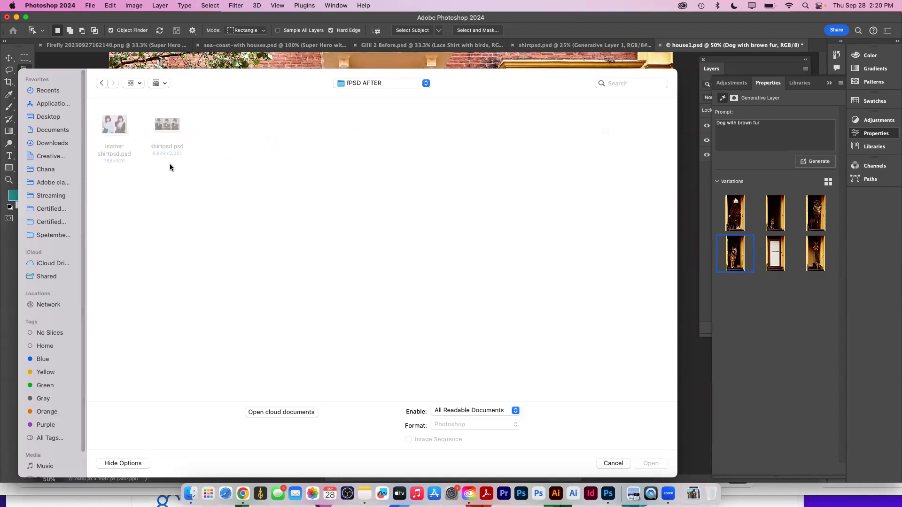
{"action": "left_click", "coordinate": [99, 83]}
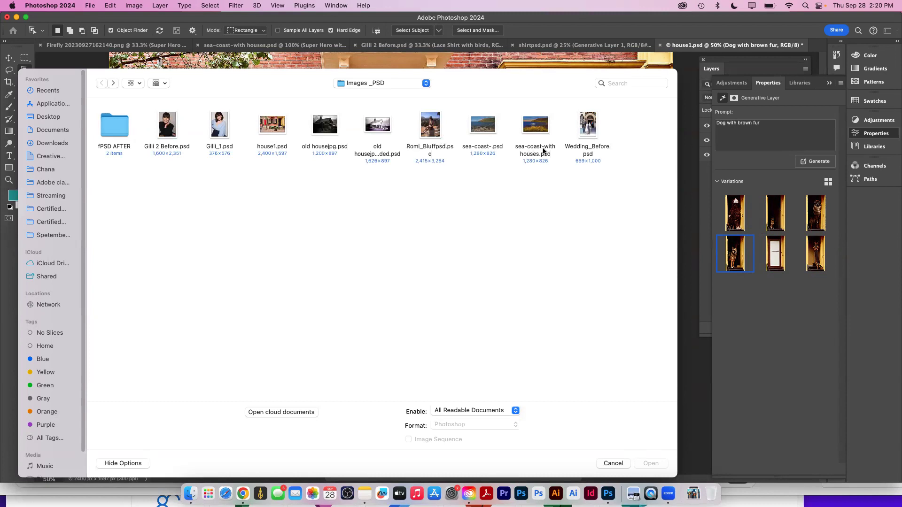
{"action": "left_click", "coordinate": [388, 85]}
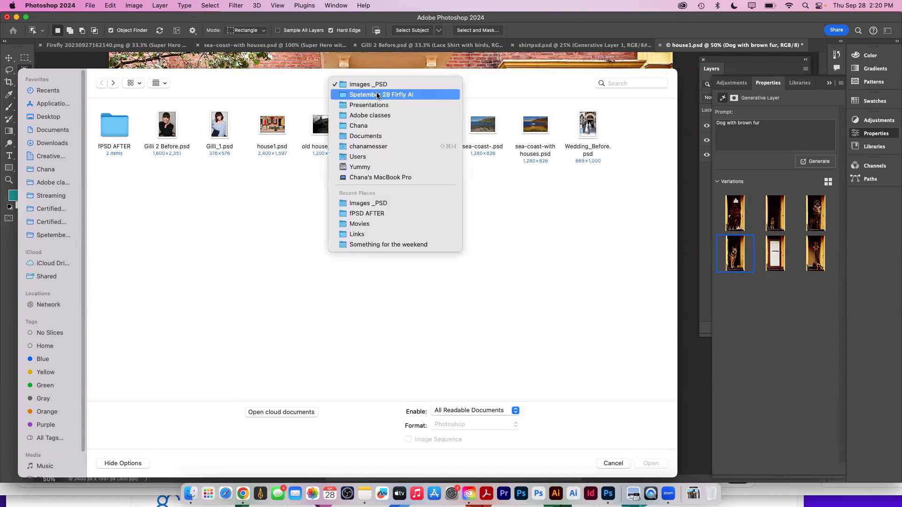
{"action": "left_click", "coordinate": [366, 93]}
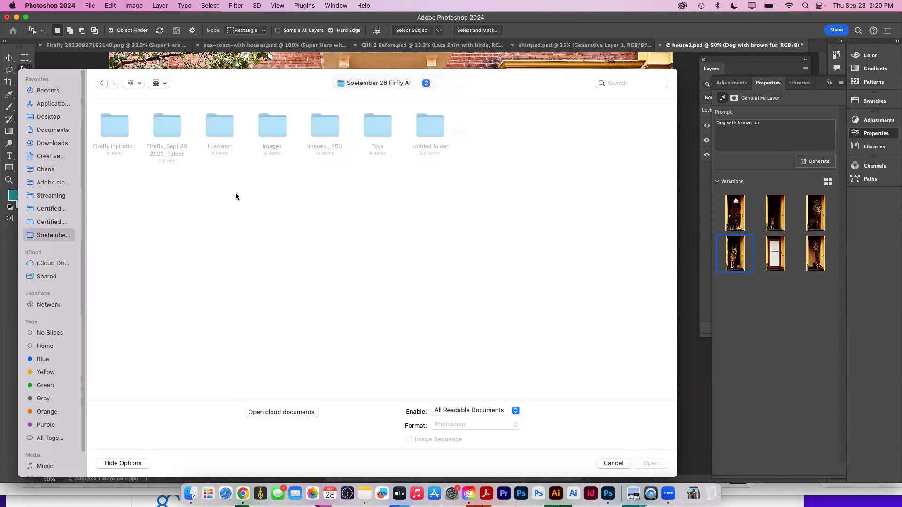
{"action": "double_click", "coordinate": [113, 129]}
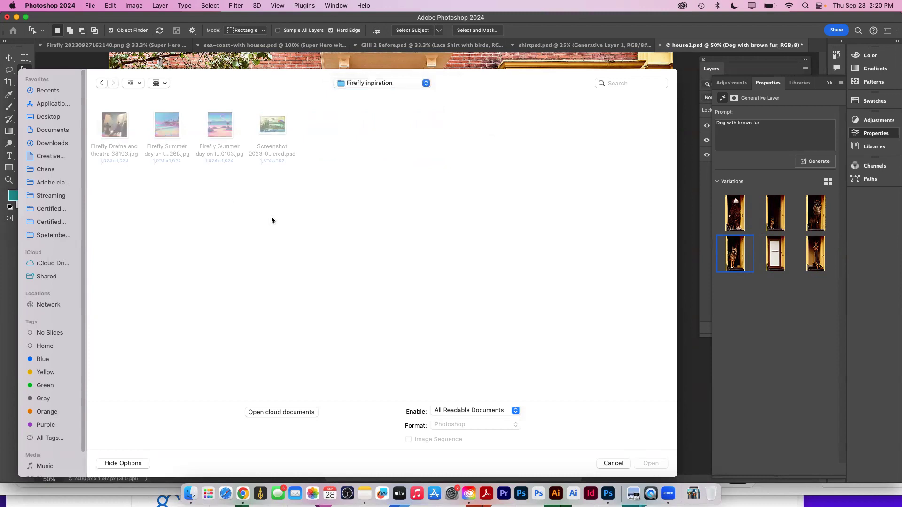
{"action": "left_click", "coordinate": [272, 134]}
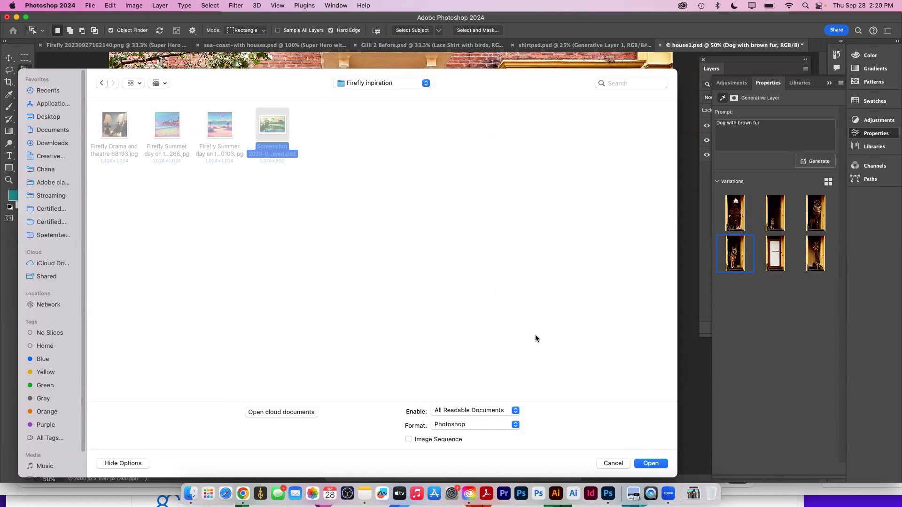
{"action": "left_click", "coordinate": [650, 463]}
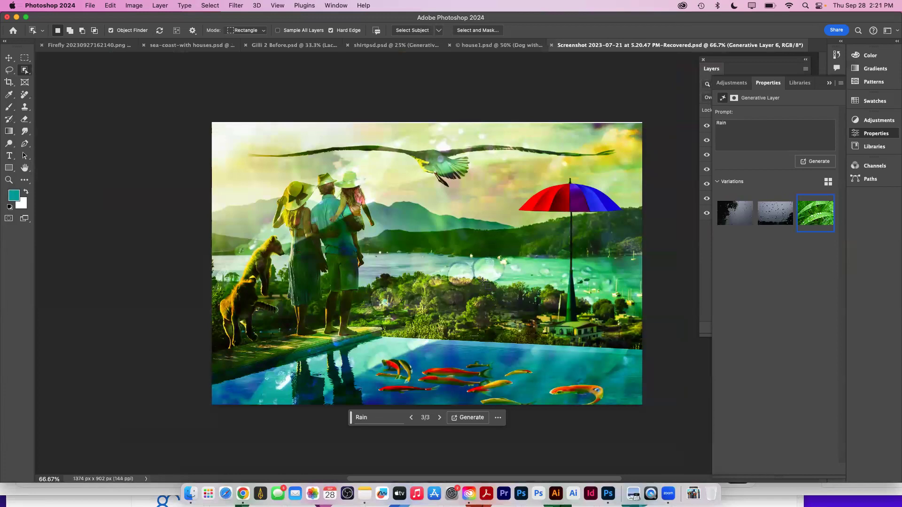
Detach the Layers panel and hide Generative Layers 1–6, leaving only the original photo
{"action": "key", "text": "super+minus"}
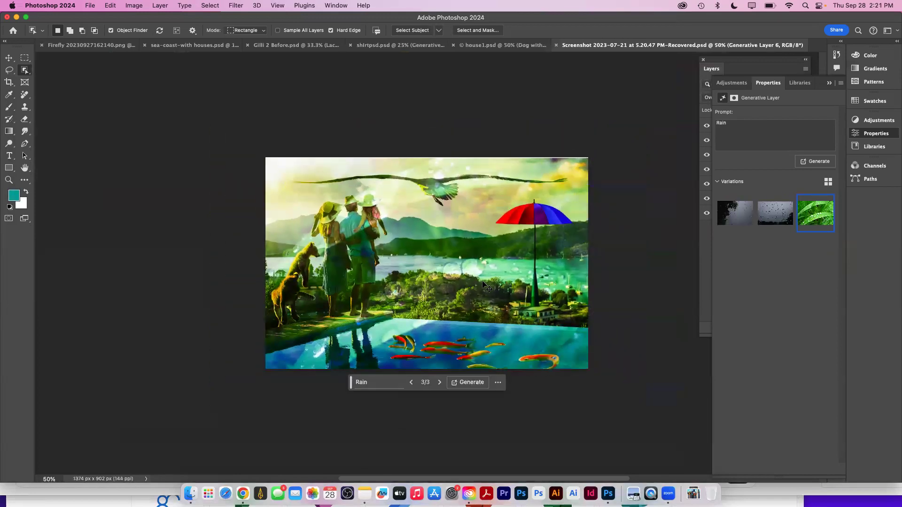
{"action": "key", "text": "super+plus"}
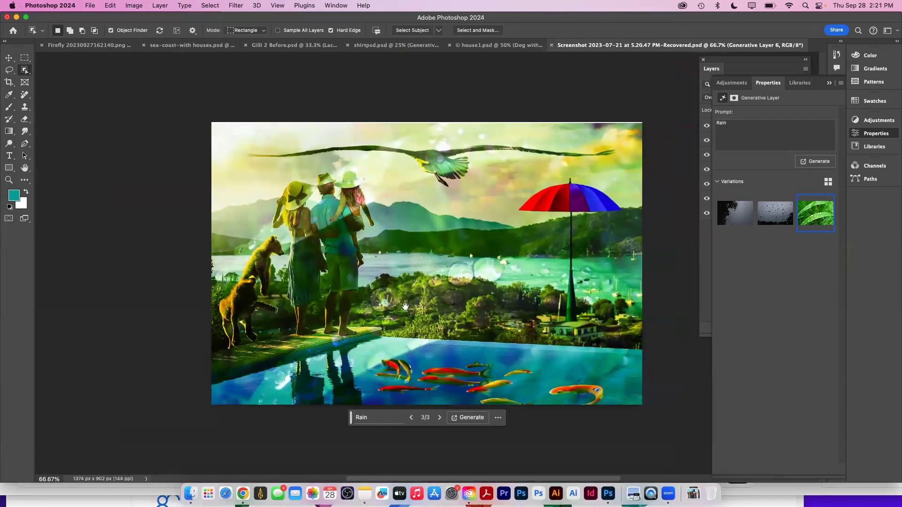
{"action": "left_click_drag", "start_coordinate": [392, 294], "coordinate": [345, 275]}
{"action": "mouse_move", "coordinate": [810, 226]}
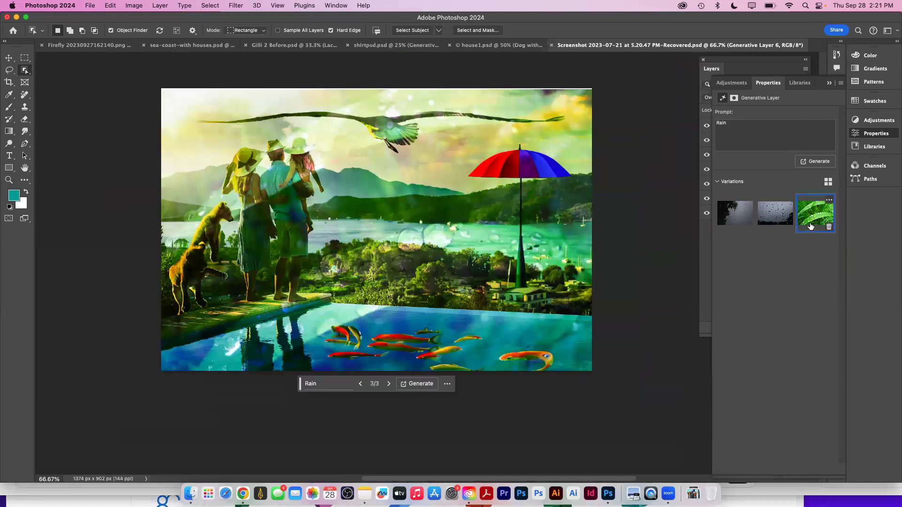
{"action": "left_click", "coordinate": [738, 86]}
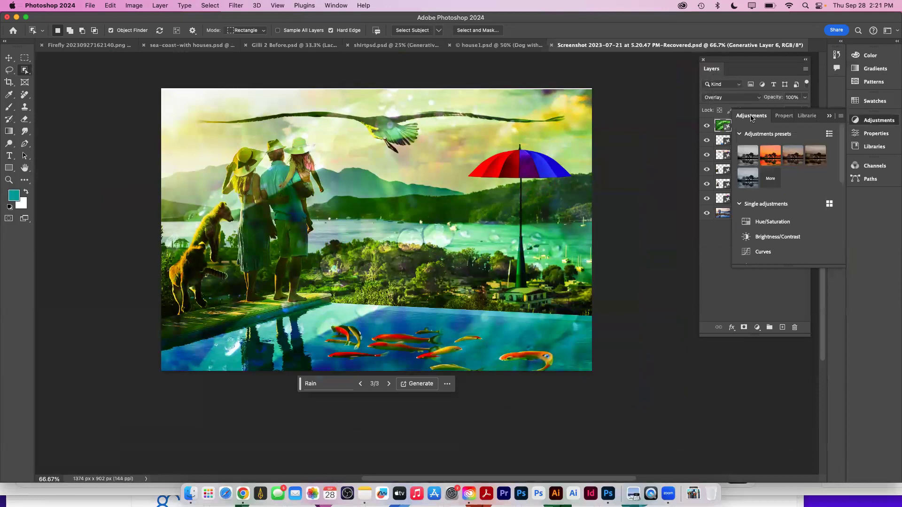
{"action": "left_click", "coordinate": [716, 69]}
{"action": "left_click_drag", "start_coordinate": [717, 69], "coordinate": [641, 78]}
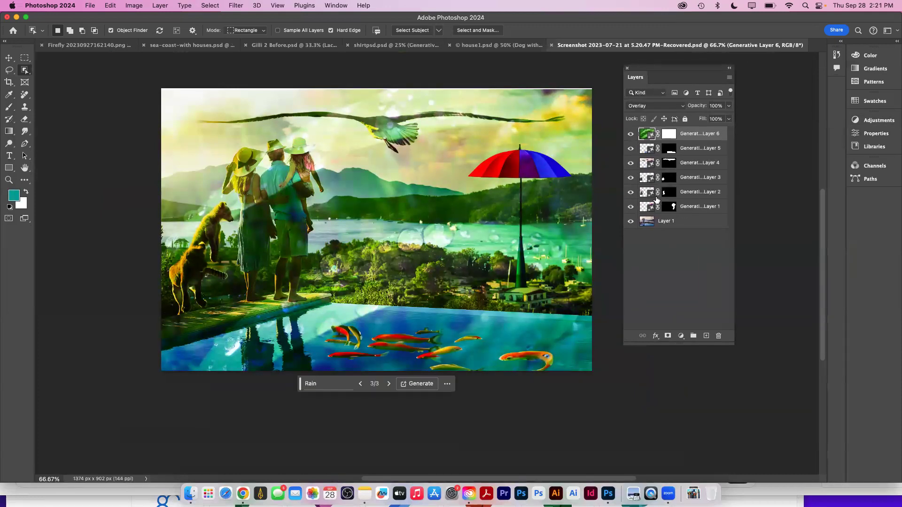
{"action": "left_click_drag", "start_coordinate": [630, 134], "coordinate": [630, 207]}
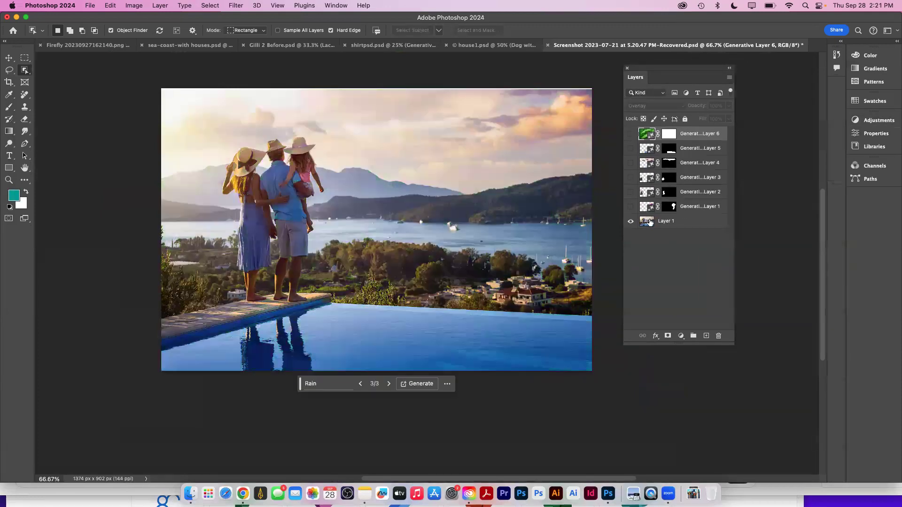
Show the umbrella (Generative Layer 1) and bear (Generative Layer 2), previewing Layer 1's mask, and select Layer 2
{"action": "left_click", "coordinate": [672, 223]}
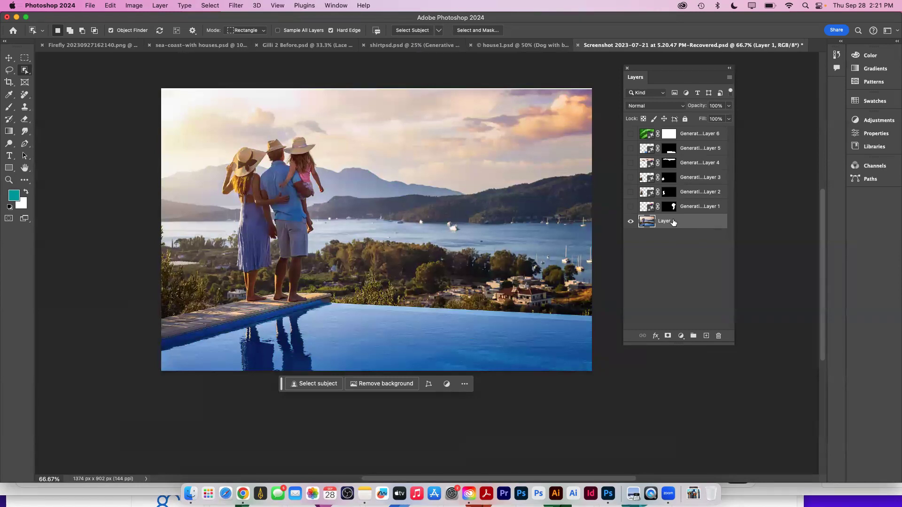
{"action": "left_click", "coordinate": [630, 207]}
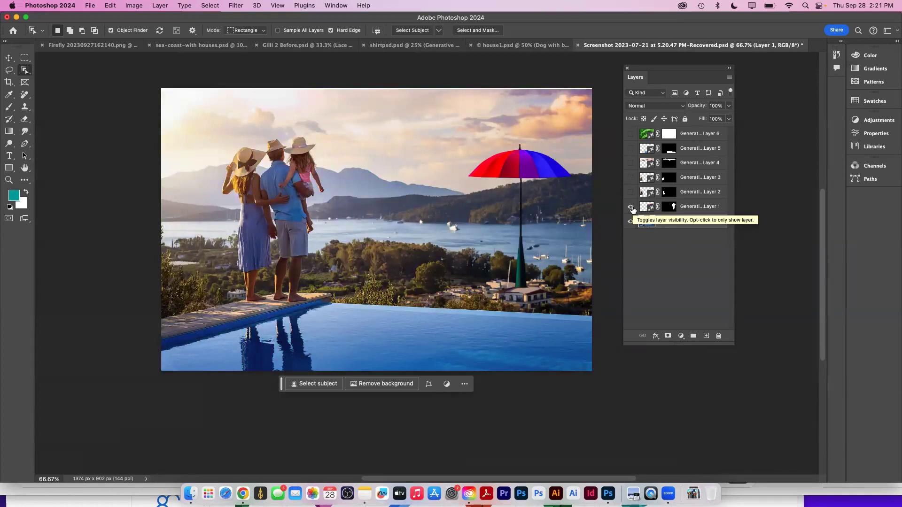
{"action": "left_click", "coordinate": [673, 208], "text": "alt"}
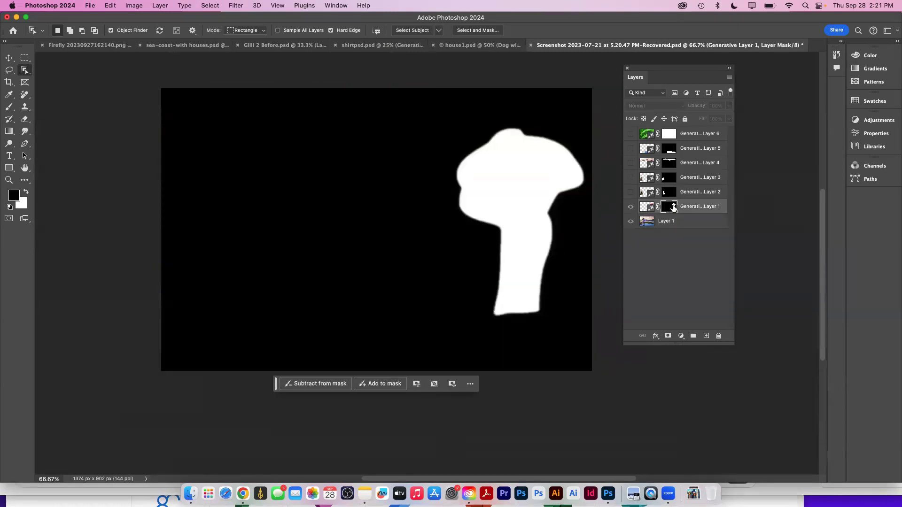
{"action": "left_click", "coordinate": [673, 207], "text": "alt"}
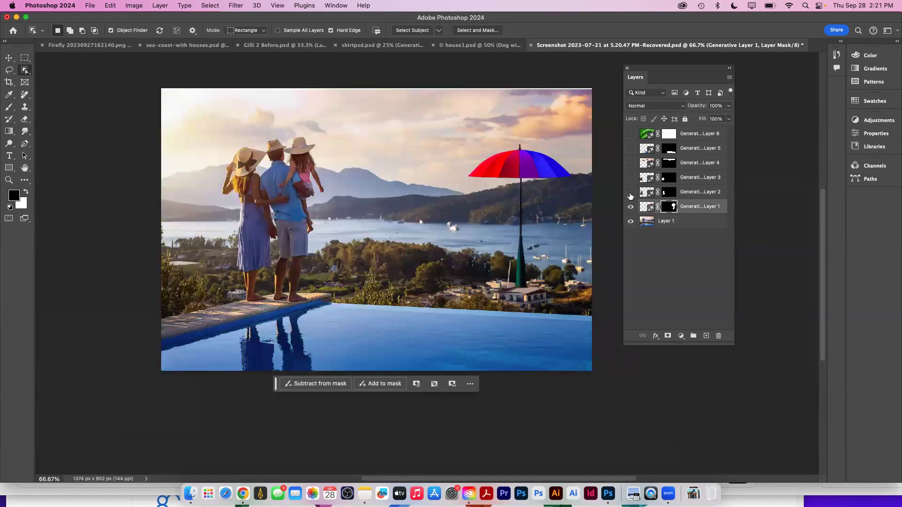
{"action": "left_click", "coordinate": [630, 193]}
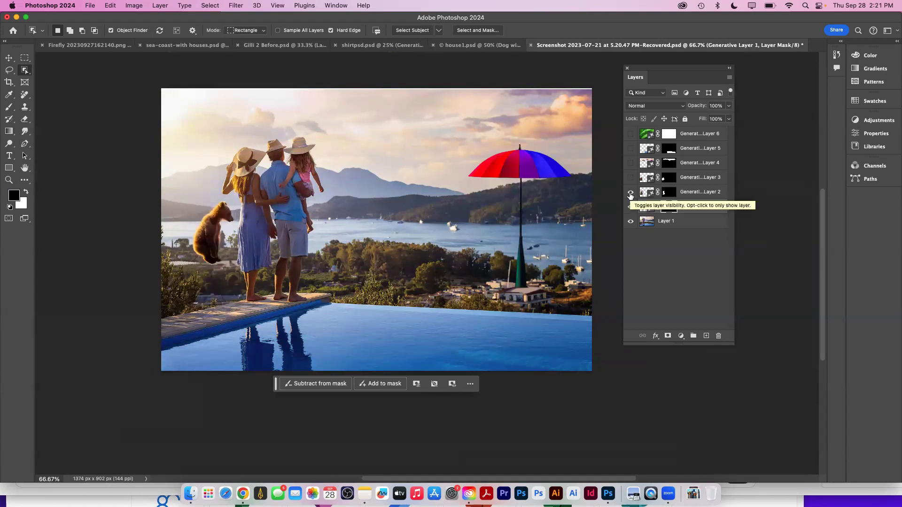
{"action": "left_click", "coordinate": [650, 194]}
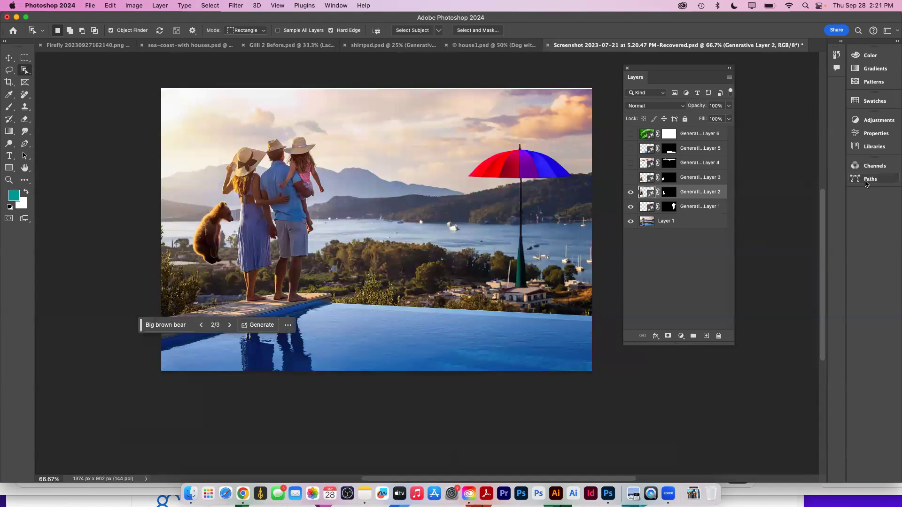
Change the bear prompt to 'Big brown bear with a flower on his head' and generate
{"action": "left_click", "coordinate": [869, 134]}
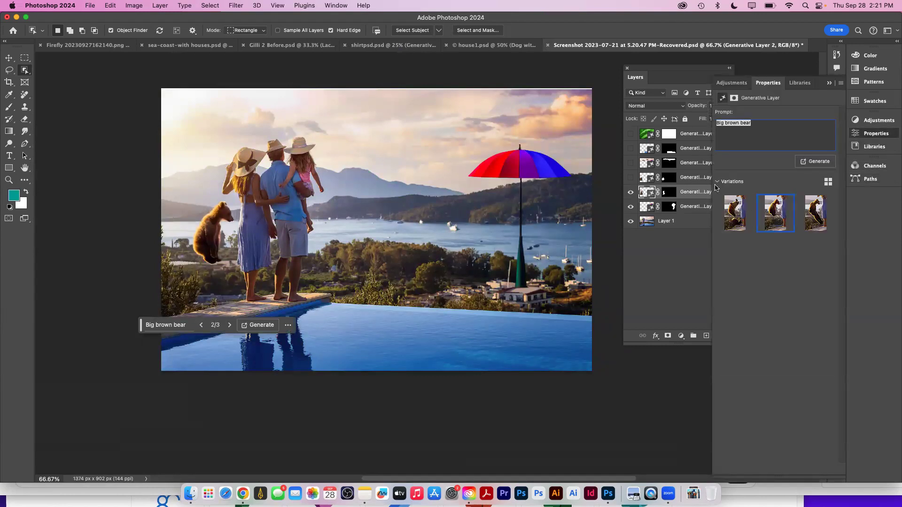
{"action": "left_click", "coordinate": [647, 191]}
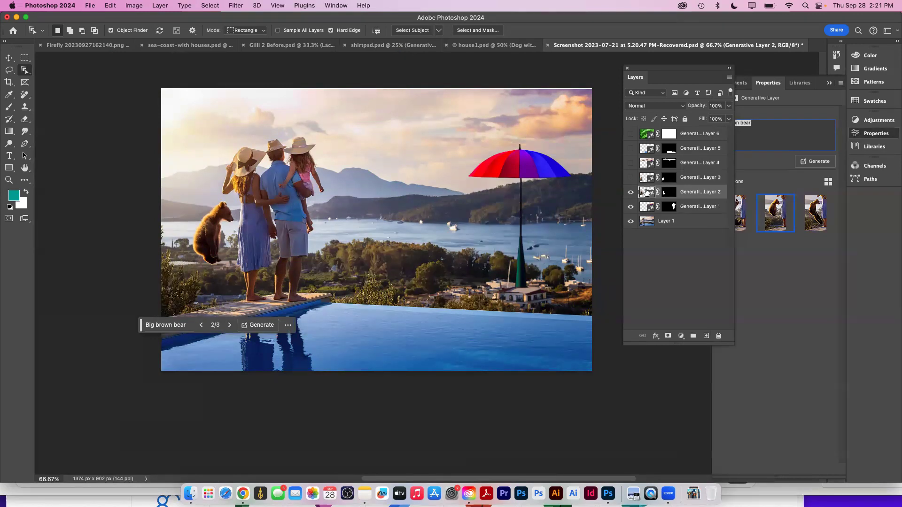
{"action": "left_click", "coordinate": [768, 334]}
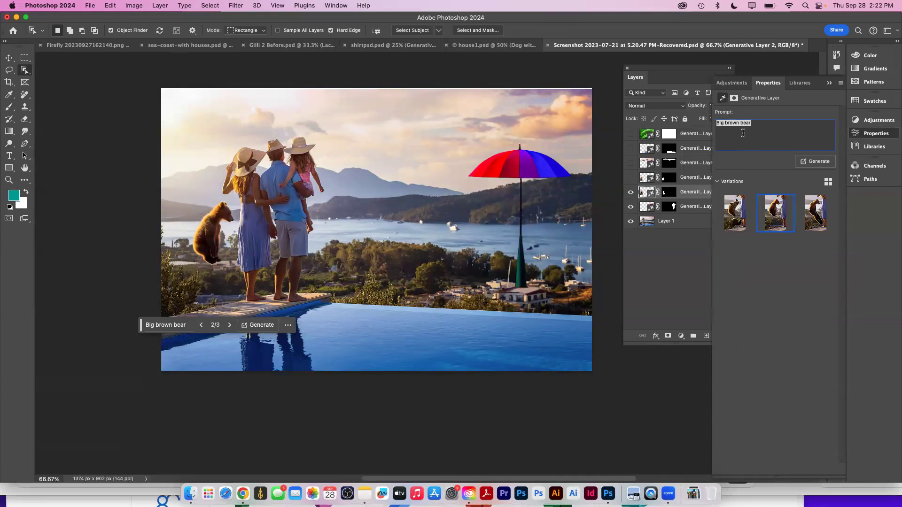
{"action": "triple_click", "coordinate": [762, 123]}
{"action": "left_click", "coordinate": [758, 123]}
{"action": "type", "text": "with a flower on his head"}
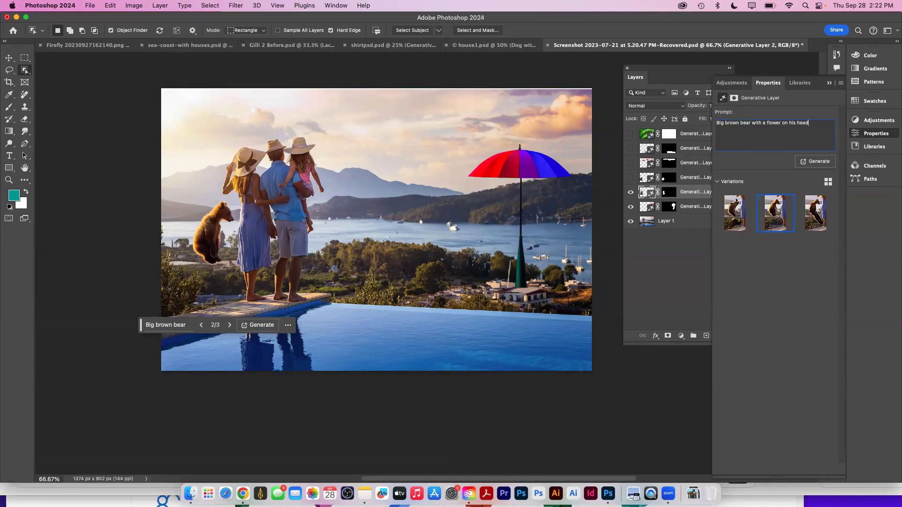
{"action": "left_click", "coordinate": [808, 163]}
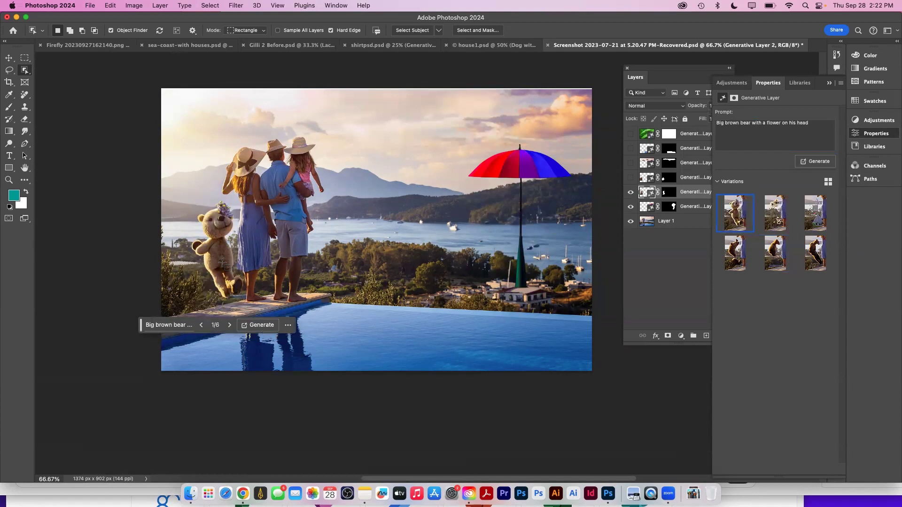
Compare the new bear variations and keep the fourth of six
{"action": "mouse_move", "coordinate": [749, 215]}
{"action": "left_click", "coordinate": [765, 216]}
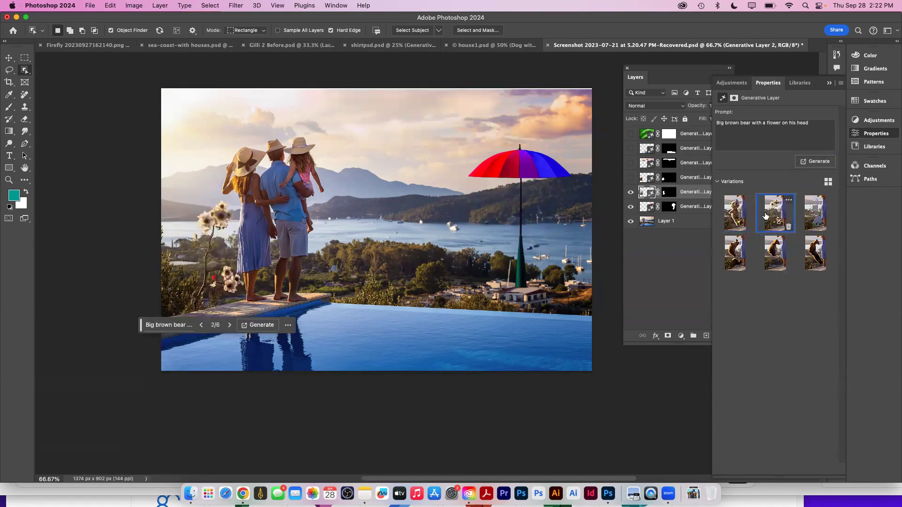
{"action": "left_click", "coordinate": [811, 219]}
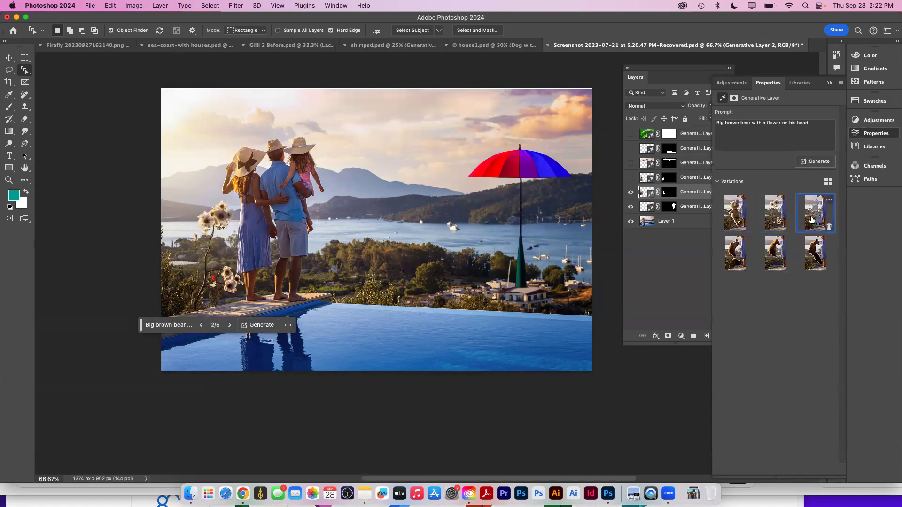
{"action": "left_click", "coordinate": [777, 253]}
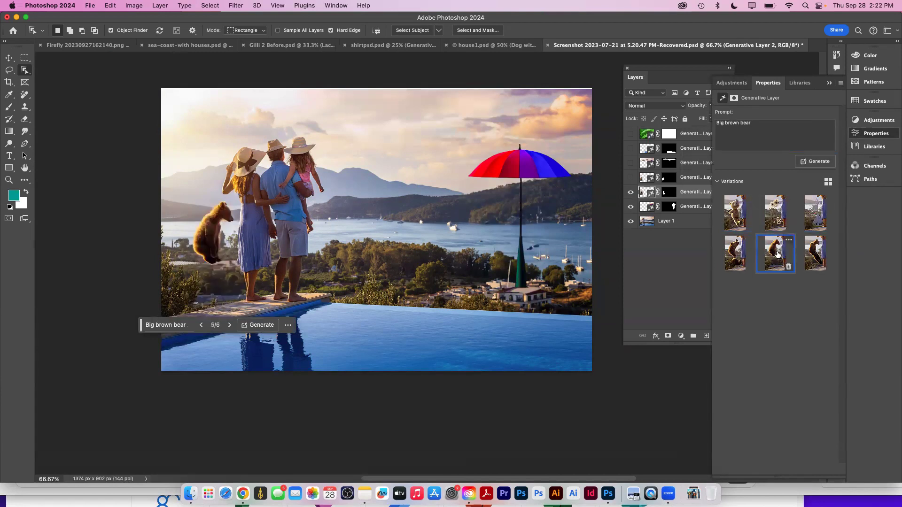
{"action": "mouse_move", "coordinate": [812, 263]}
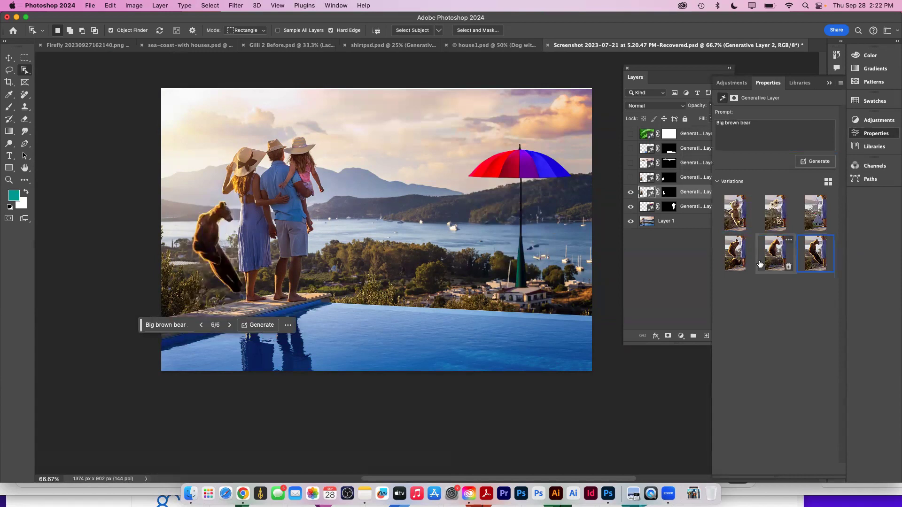
{"action": "left_click", "coordinate": [736, 260]}
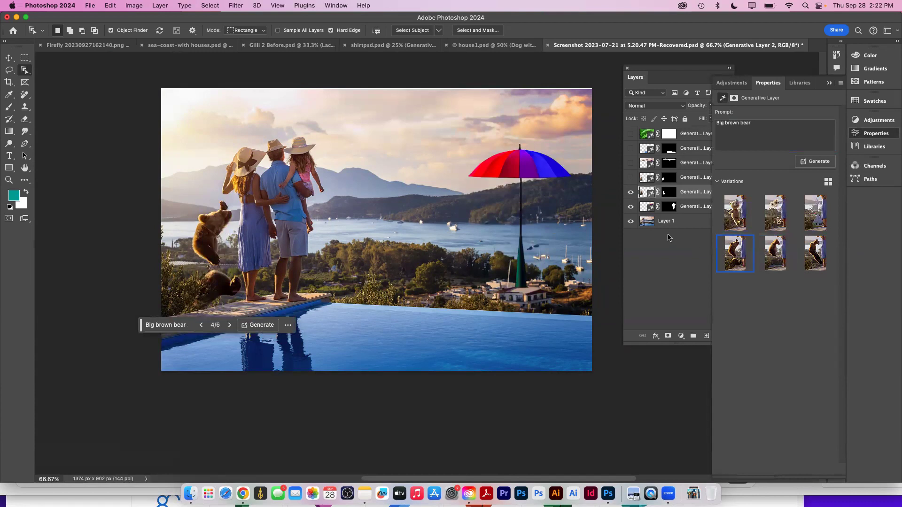
Hide the bear layer and show Generative Layers 3–6: dog, bird, koi fish and rain
{"action": "left_click", "coordinate": [631, 192]}
{"action": "left_click", "coordinate": [631, 192]}
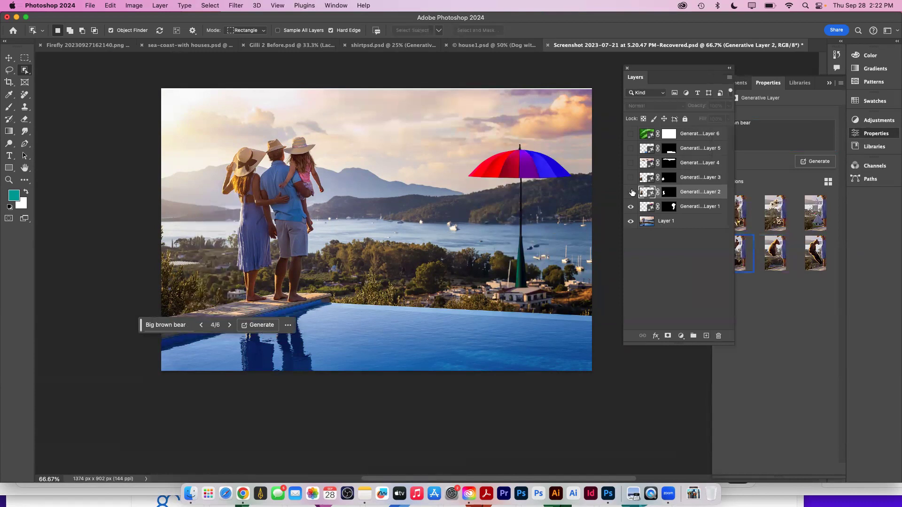
{"action": "left_click", "coordinate": [630, 178]}
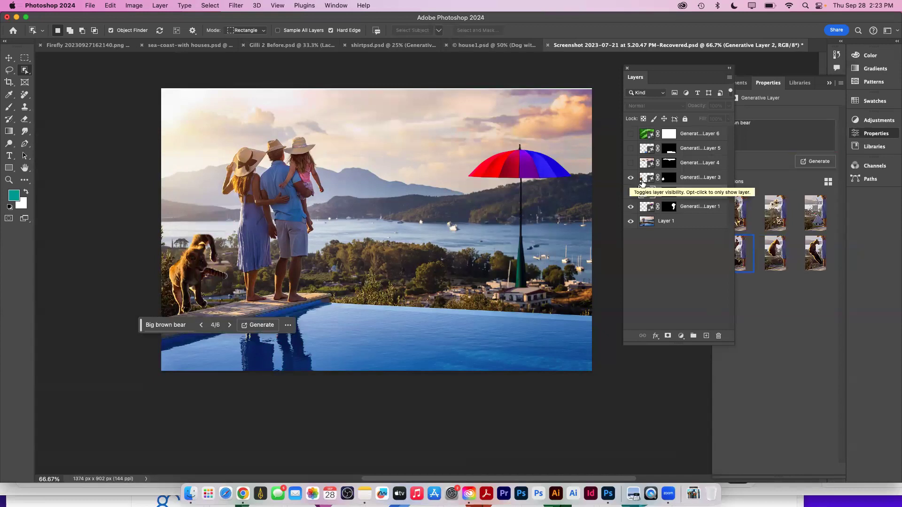
{"action": "left_click", "coordinate": [630, 164]}
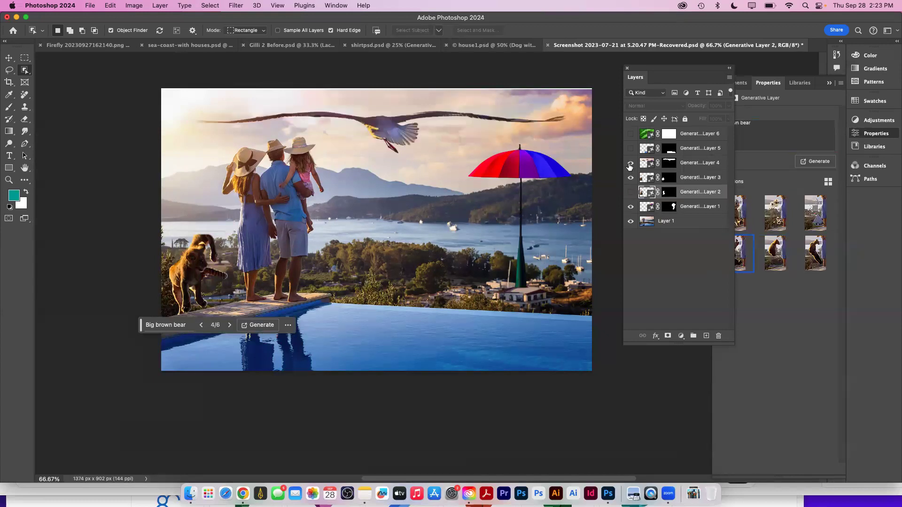
{"action": "left_click", "coordinate": [630, 148]}
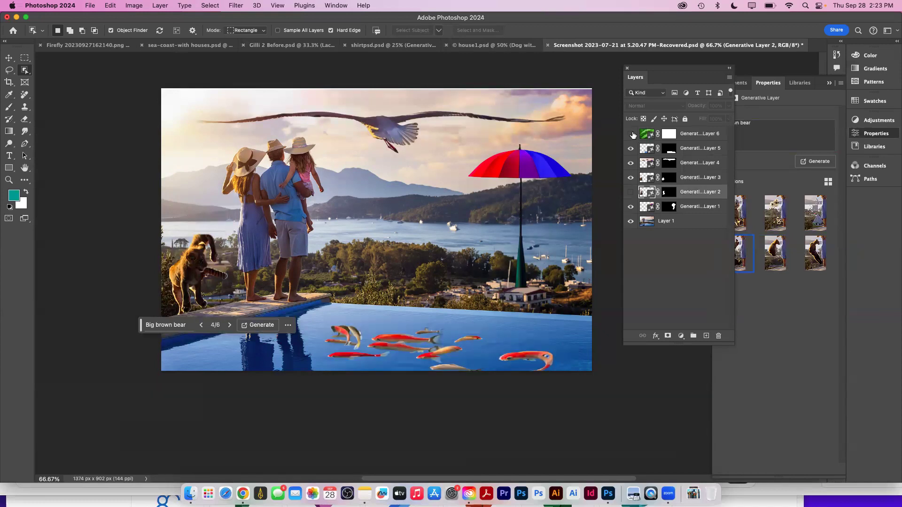
{"action": "left_click", "coordinate": [630, 134]}
Select Generative Layer 6 and check its 'Rain' prompt in Properties
{"action": "left_click", "coordinate": [646, 136]}
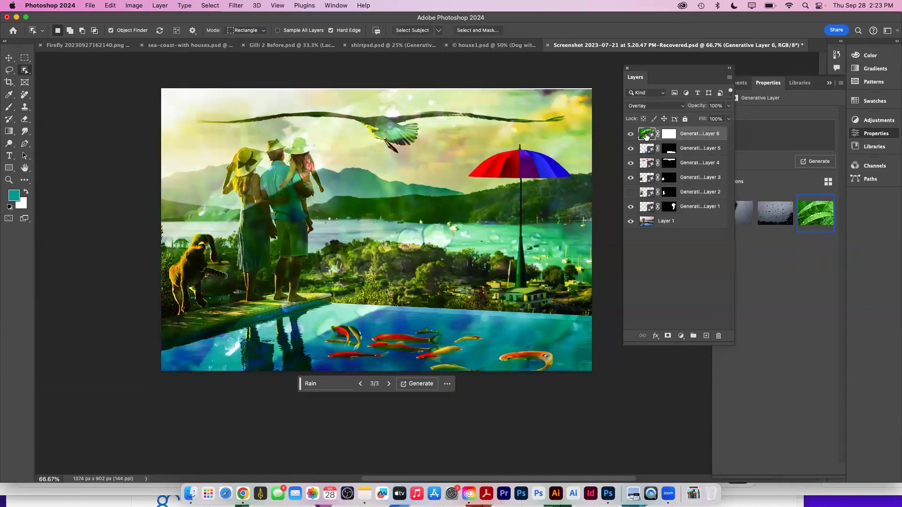
{"action": "left_click", "coordinate": [778, 286]}
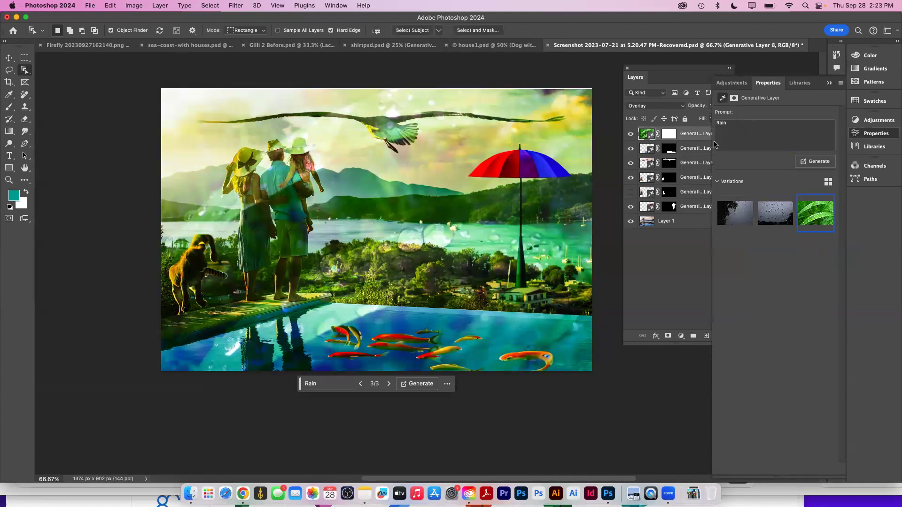
{"action": "left_click", "coordinate": [730, 140]}
{"action": "left_click", "coordinate": [645, 134]}
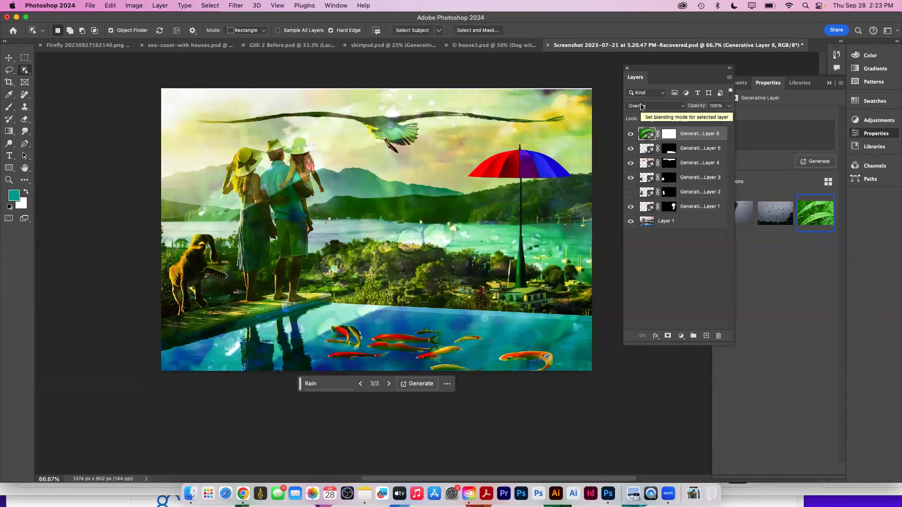
Try Lighter Color blending on the rain layer, then reset it to Normal
{"action": "left_click", "coordinate": [641, 107]}
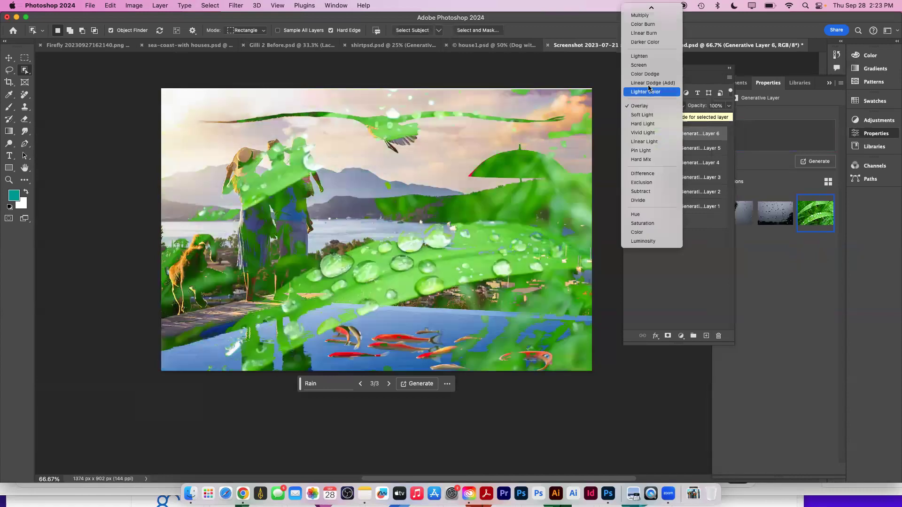
{"action": "left_click", "coordinate": [647, 91]}
{"action": "left_click", "coordinate": [651, 106]}
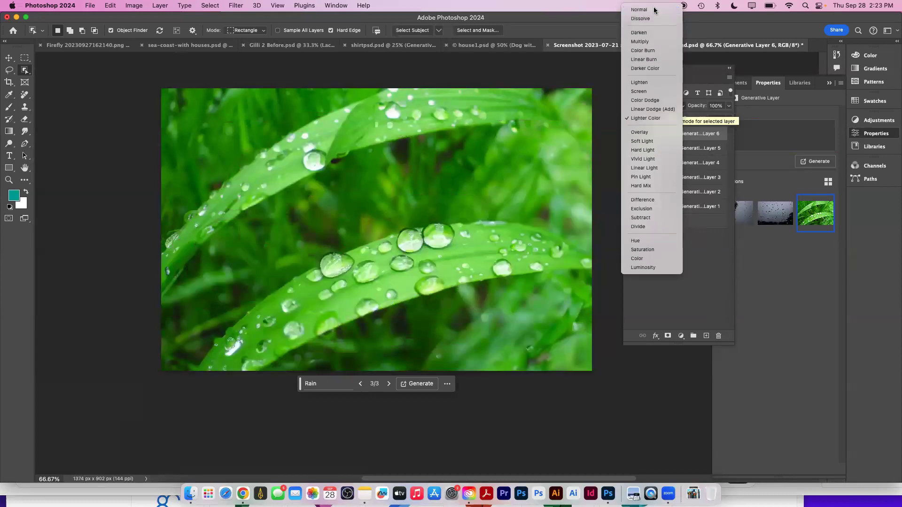
{"action": "left_click", "coordinate": [654, 10]}
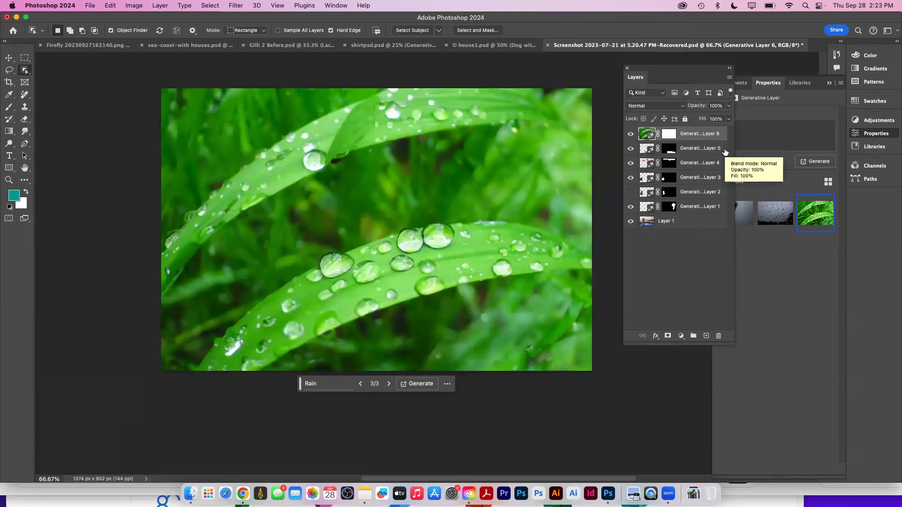
Choose the second rain variation with raindrops, set Overlay blending, and select Layer 1
{"action": "left_click", "coordinate": [770, 215]}
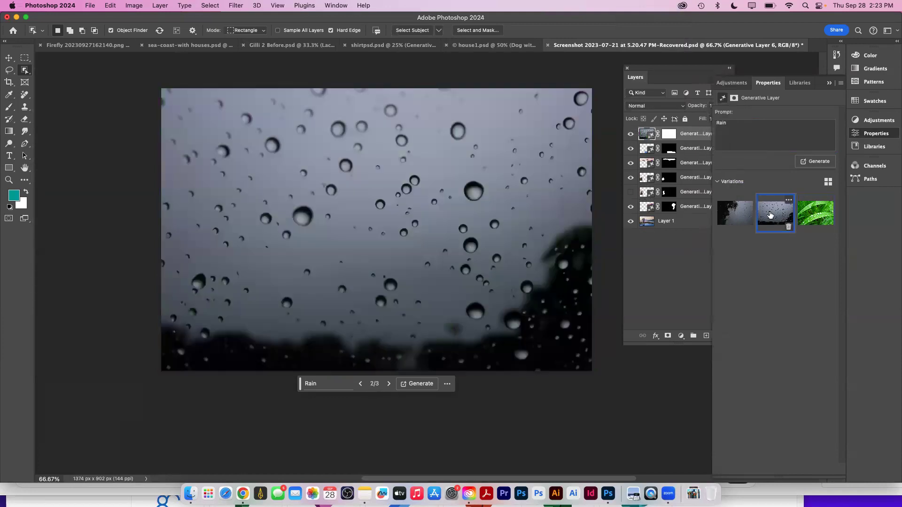
{"action": "left_click", "coordinate": [735, 215]}
{"action": "left_click", "coordinate": [770, 215]}
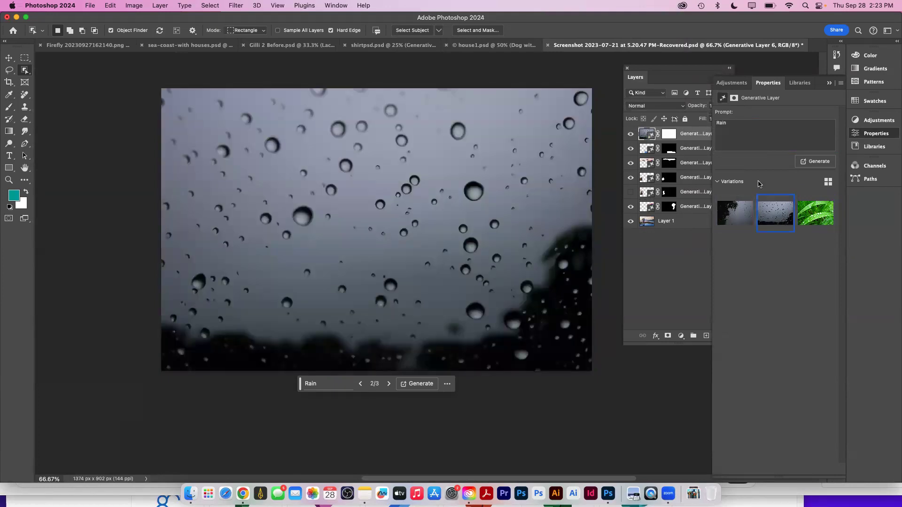
{"action": "left_click", "coordinate": [667, 106]}
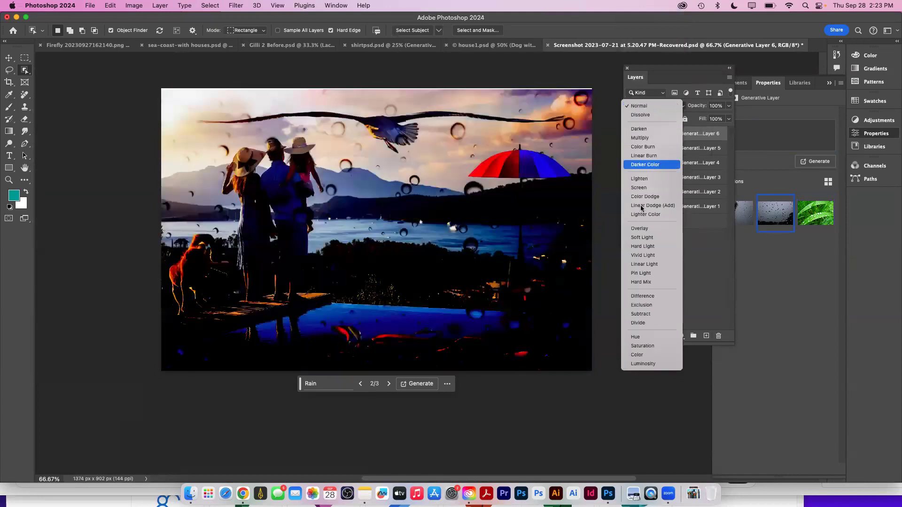
{"action": "left_click", "coordinate": [639, 228]}
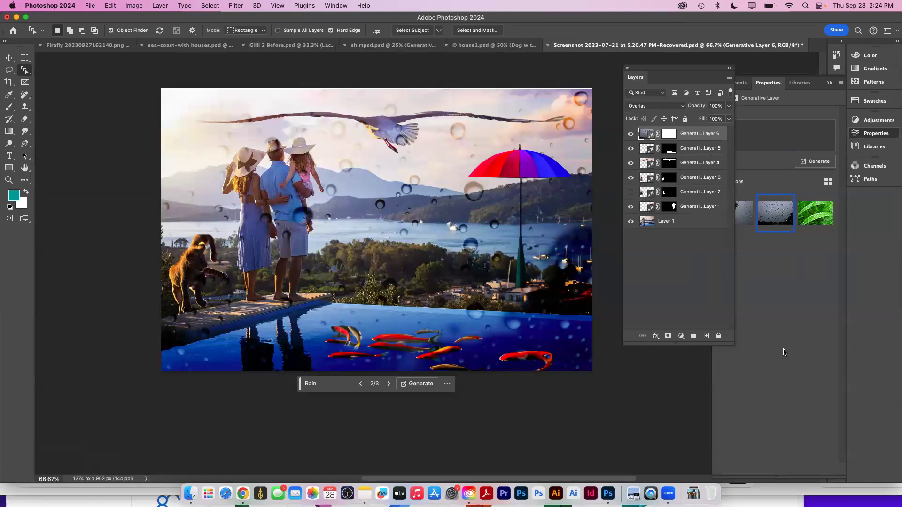
{"action": "left_click", "coordinate": [691, 224]}
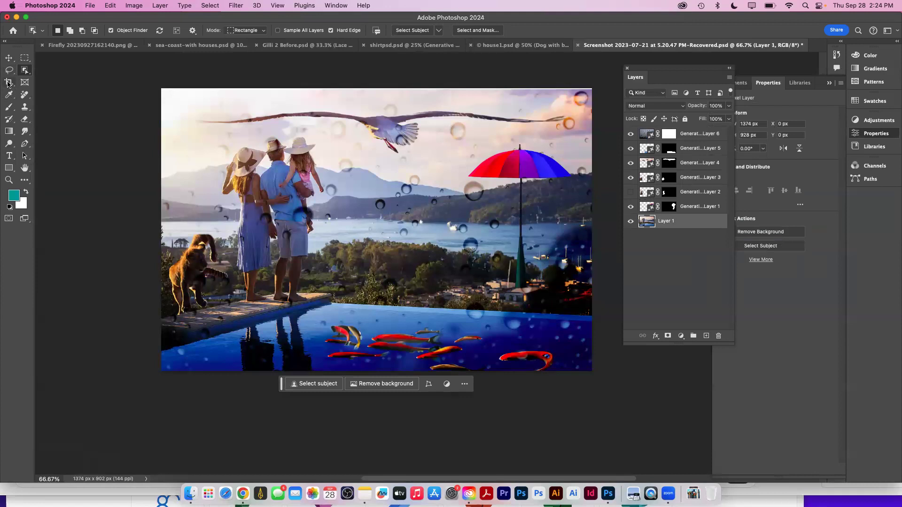
Start a Generative Expand widening both sides, cancel it, and select Layer 1
{"action": "left_click", "coordinate": [8, 82]}
{"action": "left_click_drag", "start_coordinate": [161, 230], "coordinate": [129, 230]}
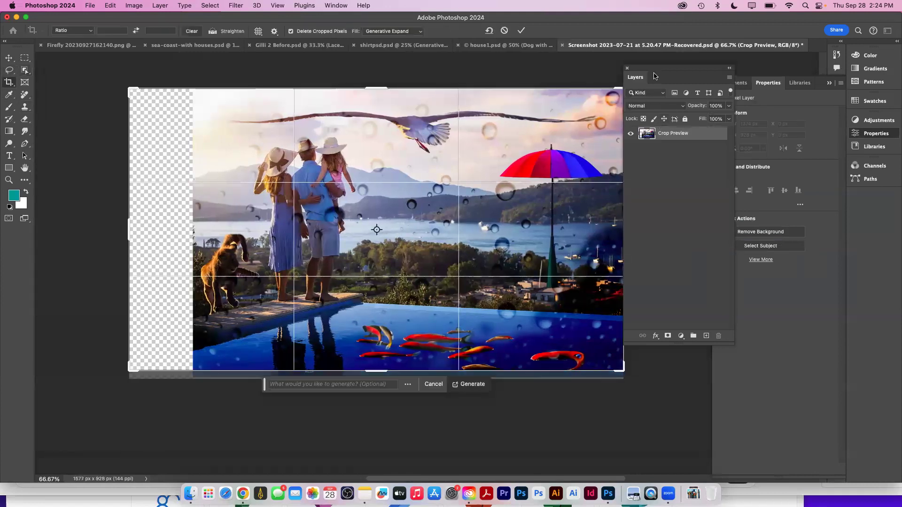
{"action": "left_click_drag", "start_coordinate": [655, 76], "coordinate": [788, 117]}
{"action": "left_click_drag", "start_coordinate": [623, 231], "coordinate": [666, 239]}
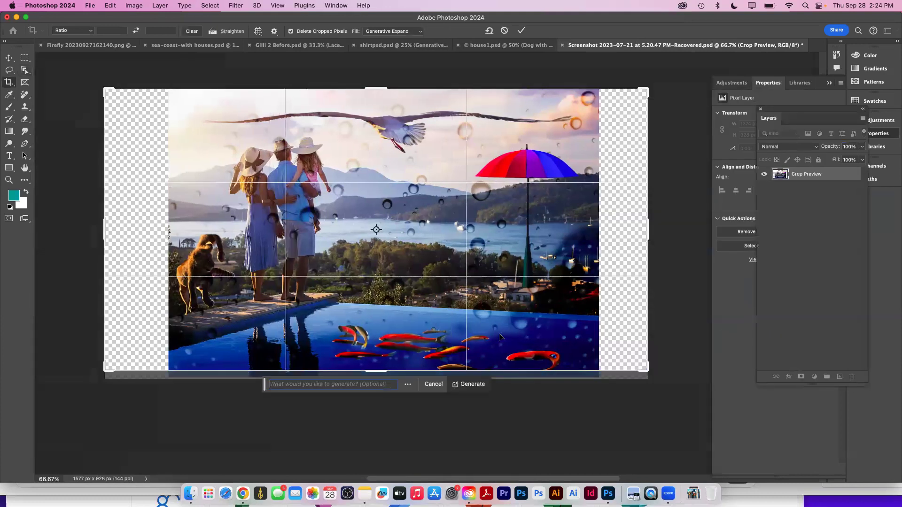
{"action": "left_click", "coordinate": [483, 387]}
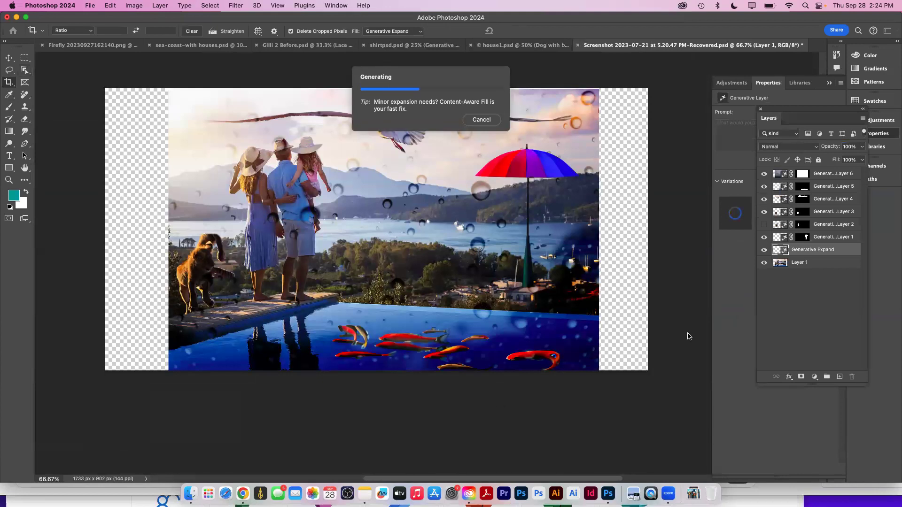
{"action": "key", "text": "Escape"}
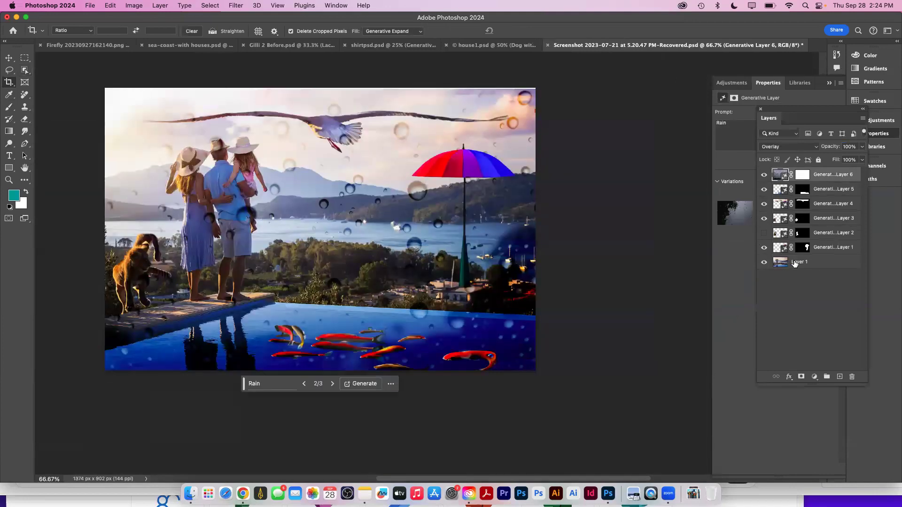
{"action": "left_click", "coordinate": [781, 261]}
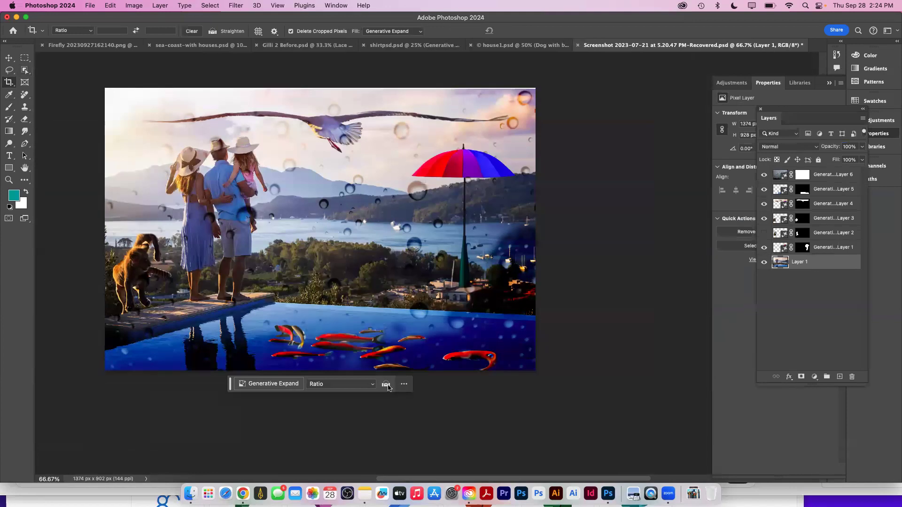
Widen the canvas left and right with Generative Expand and generate the new scenery
{"action": "left_click", "coordinate": [265, 387]}
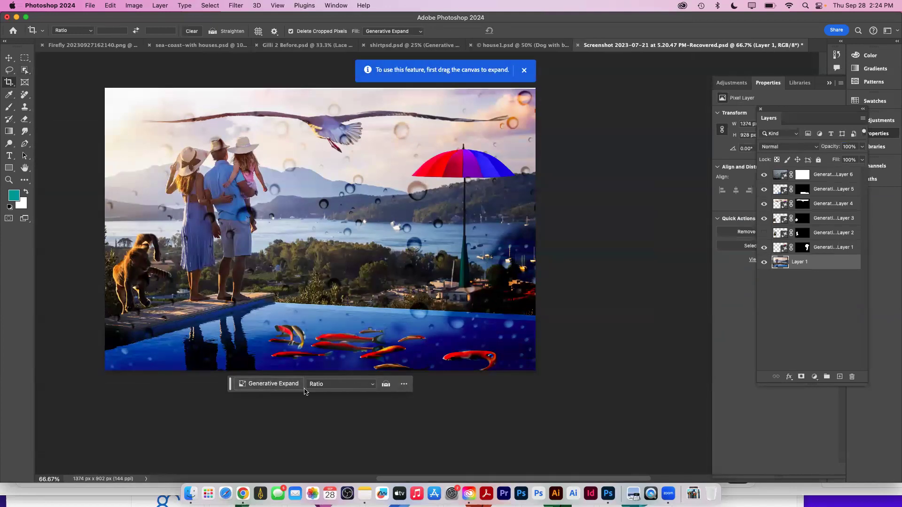
{"action": "left_click", "coordinate": [524, 70]}
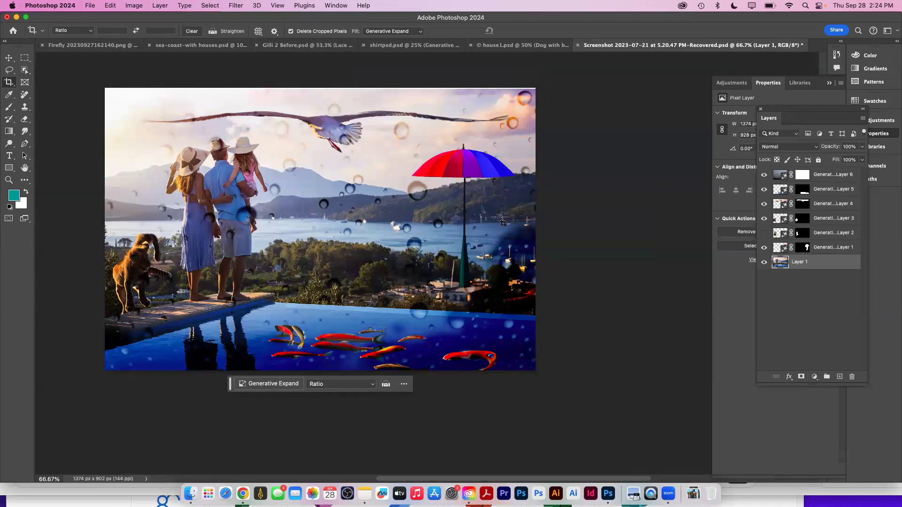
{"action": "left_click", "coordinate": [364, 276]}
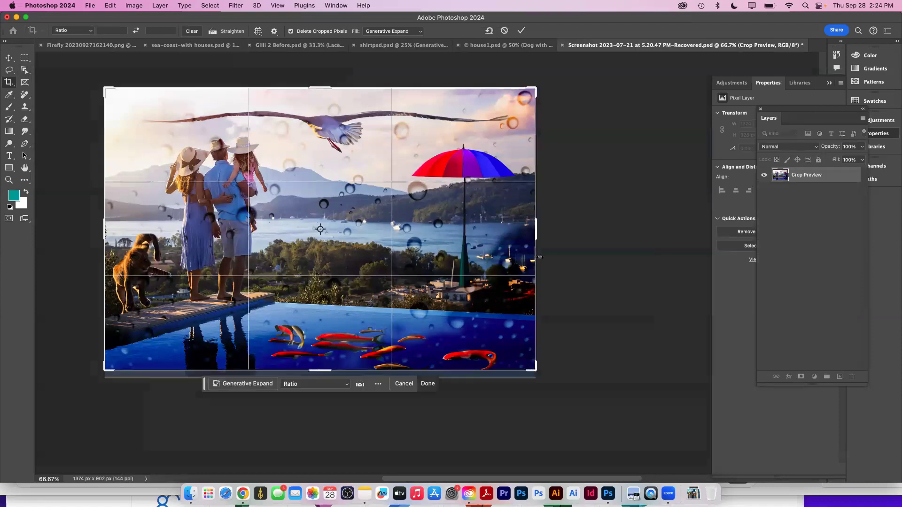
{"action": "left_click_drag", "start_coordinate": [536, 241], "coordinate": [574, 239]}
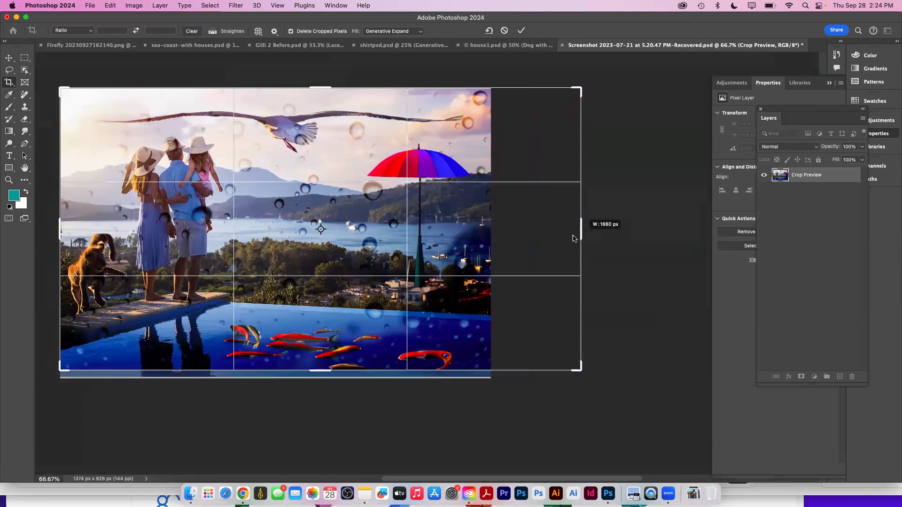
{"action": "left_click_drag", "start_coordinate": [59, 224], "coordinate": [40, 225]}
{"action": "left_click", "coordinate": [409, 385]}
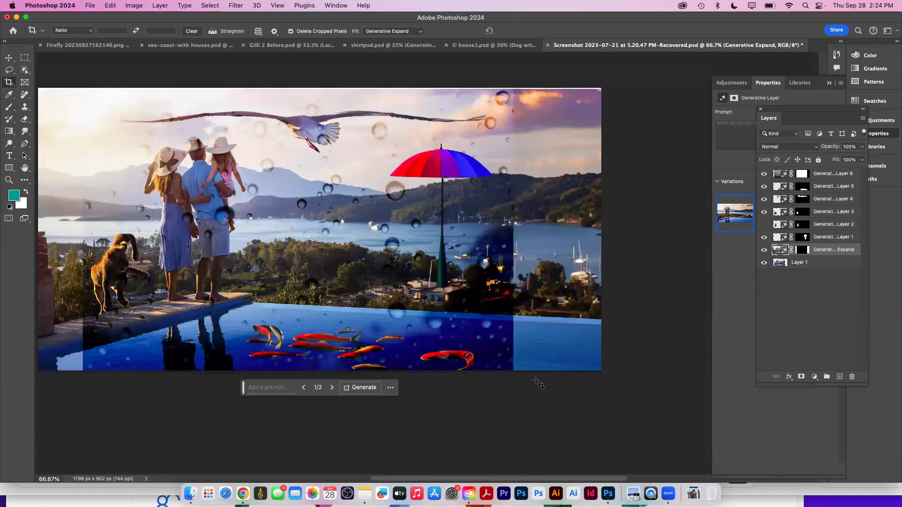
Compare the expansion and base photo by toggling them, then hide the raindrop overlay layer
{"action": "scroll", "coordinate": [538, 384], "scroll_direction": "up", "scroll_amount": 10}
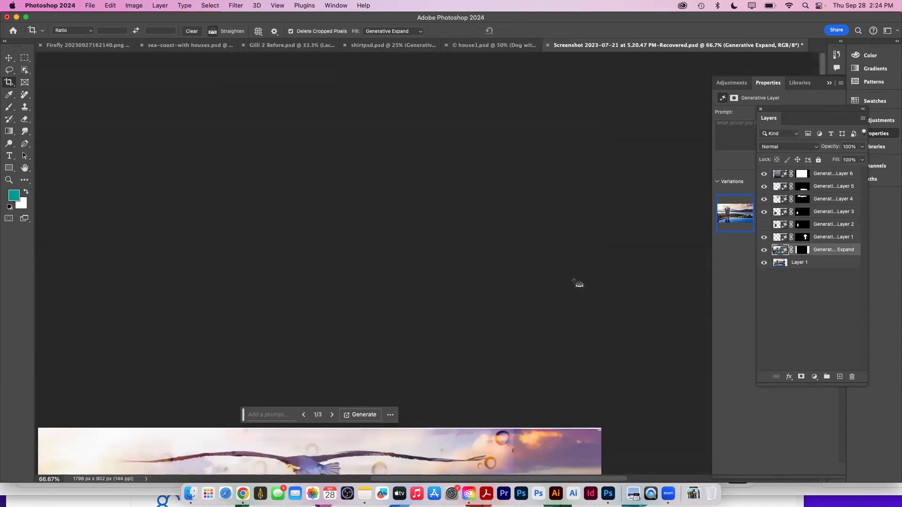
{"action": "key", "text": "super+0"}
{"action": "left_click", "coordinate": [763, 250]}
{"action": "left_click", "coordinate": [763, 250]}
{"action": "left_click", "coordinate": [764, 262]}
{"action": "left_click", "coordinate": [764, 263]}
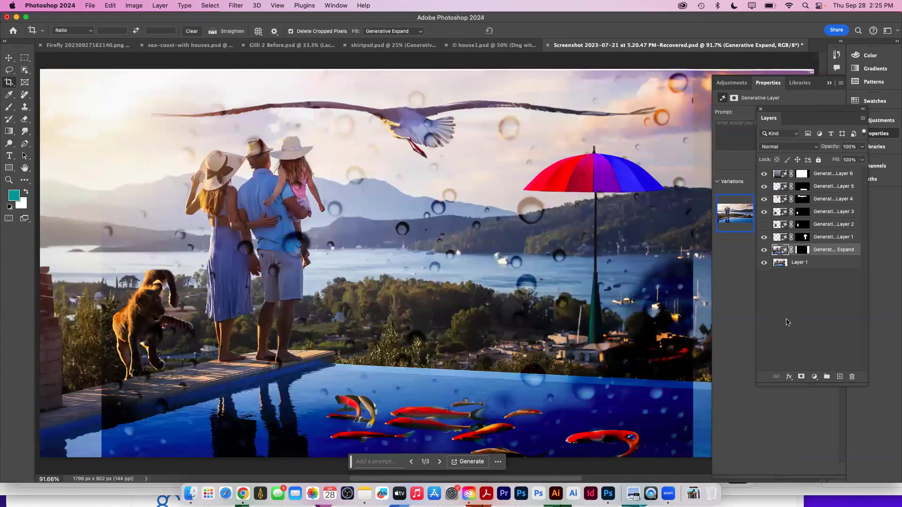
{"action": "left_click", "coordinate": [764, 174]}
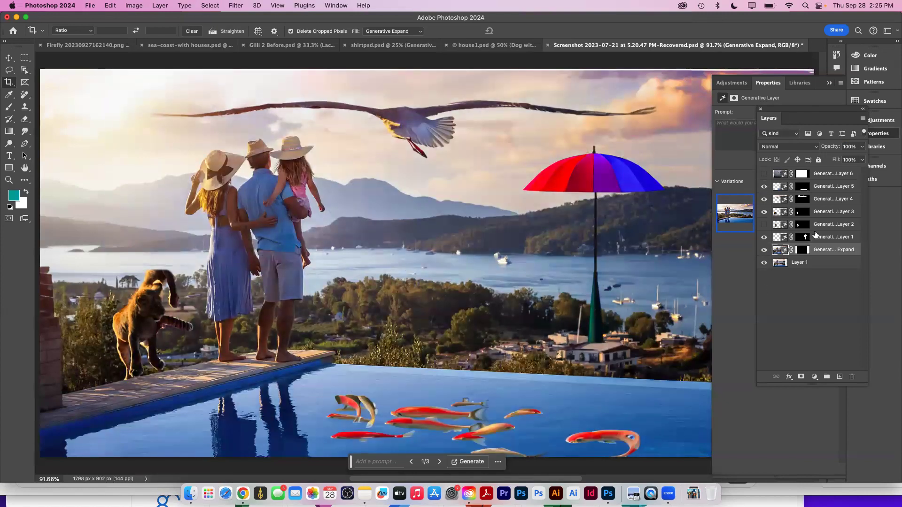
{"action": "key", "text": "super+minus"}
{"action": "key", "text": "super+minus"}
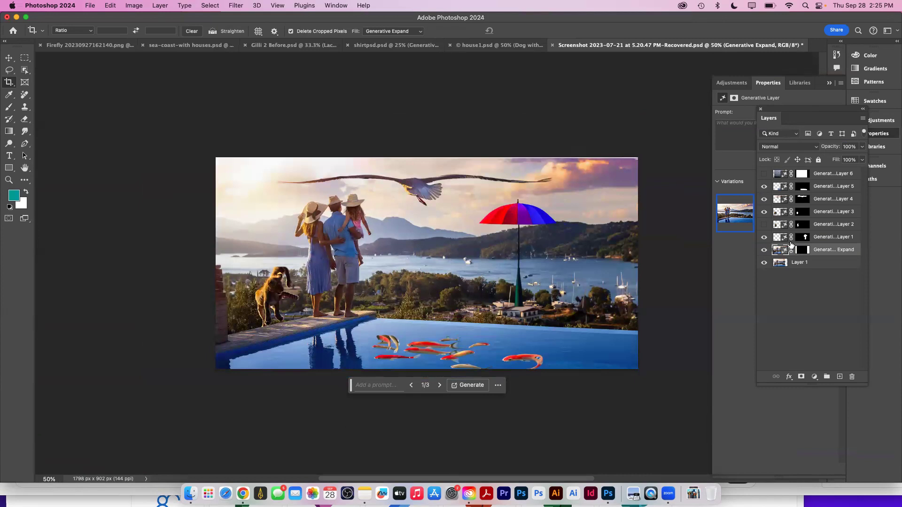
Generative Fill the whole canvas with 'Rain', hide that layer, and switch to shirtpsd.psd
{"action": "key", "text": "super+a"}
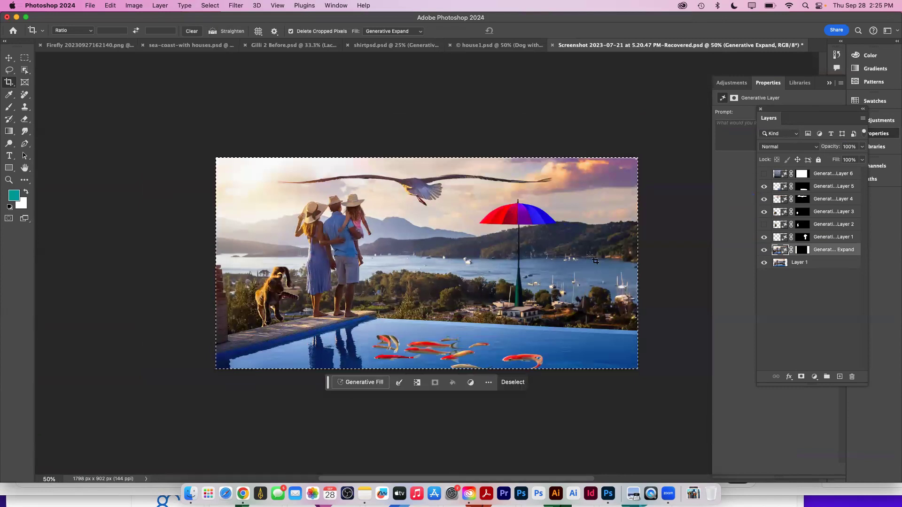
{"action": "left_click", "coordinate": [786, 265]}
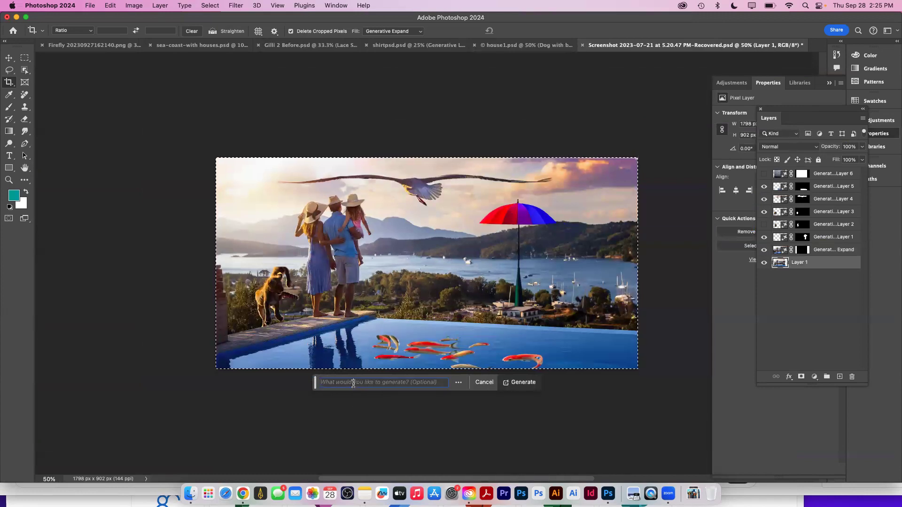
{"action": "key", "text": "Return"}
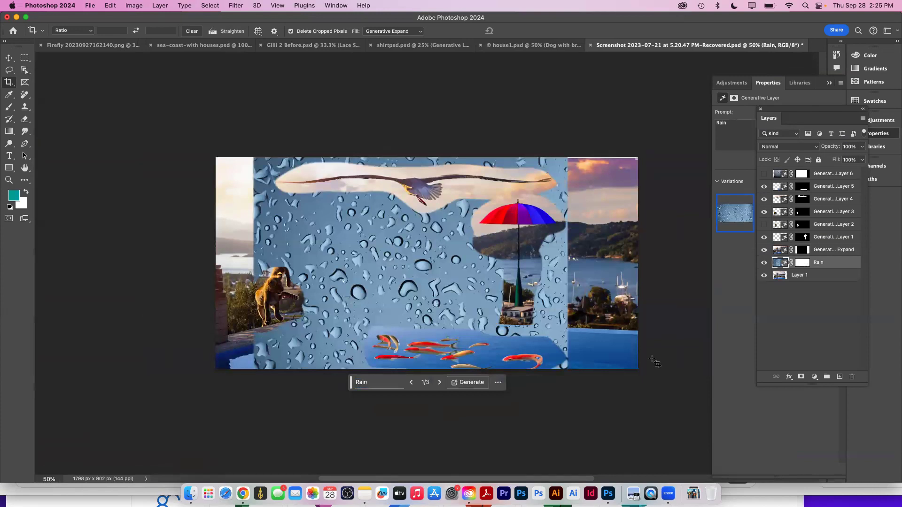
{"action": "left_click", "coordinate": [763, 263]}
{"action": "left_click", "coordinate": [762, 263]}
{"action": "left_click", "coordinate": [804, 276]}
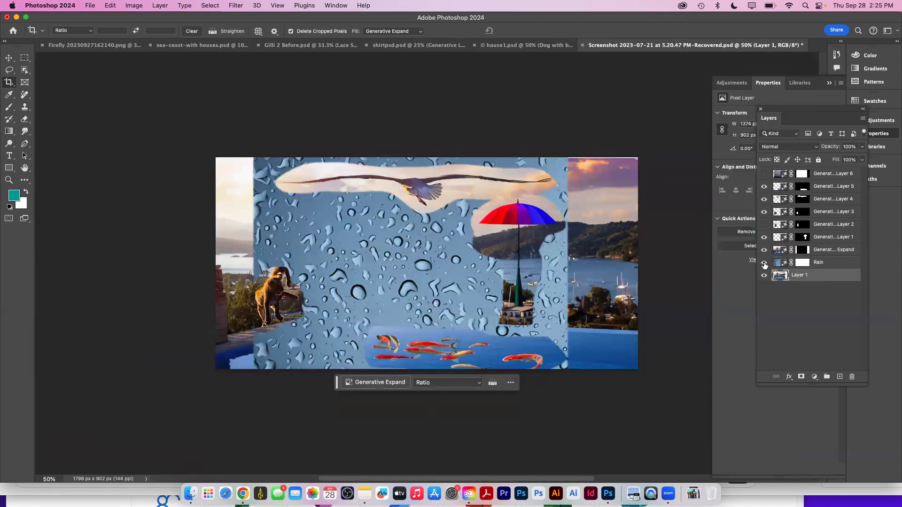
{"action": "left_click", "coordinate": [763, 263]}
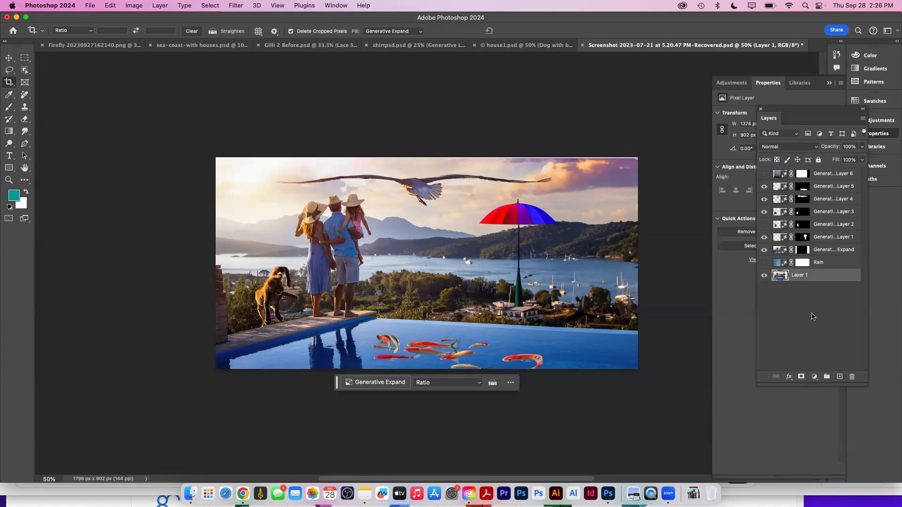
{"action": "left_click", "coordinate": [404, 47]}
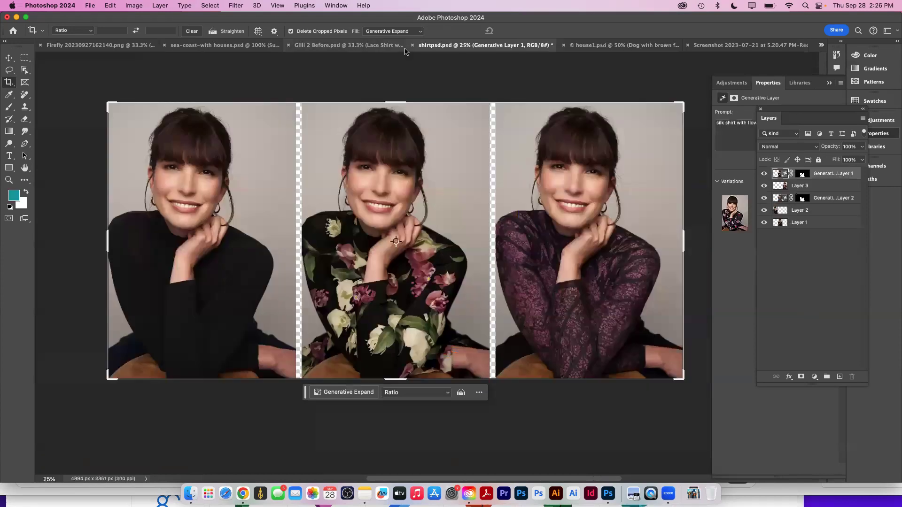
{"action": "left_click", "coordinate": [209, 45]}
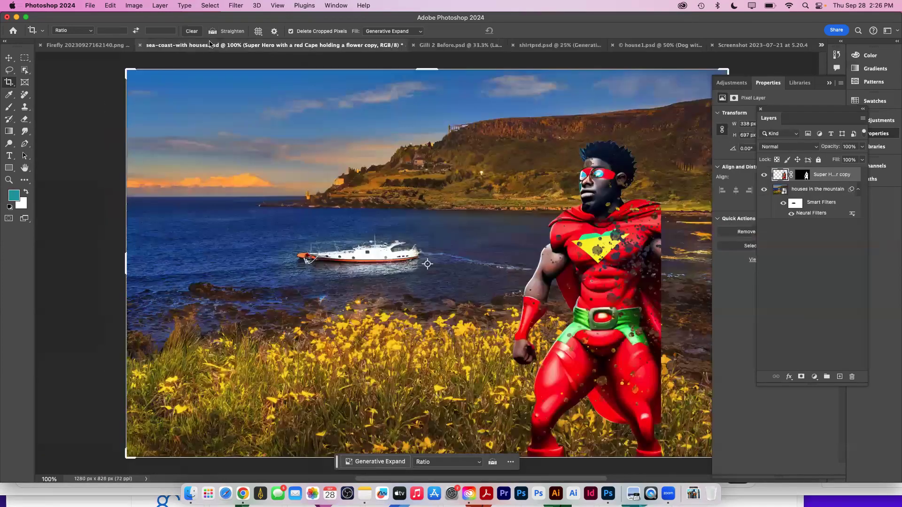
{"action": "left_click", "coordinate": [764, 175]}
{"action": "left_click", "coordinate": [783, 272]}
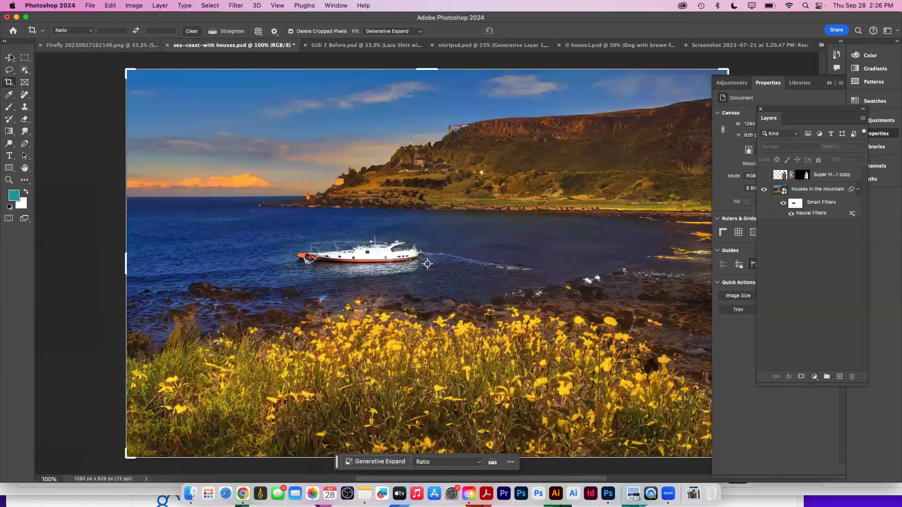
{"action": "left_click", "coordinate": [9, 57]}
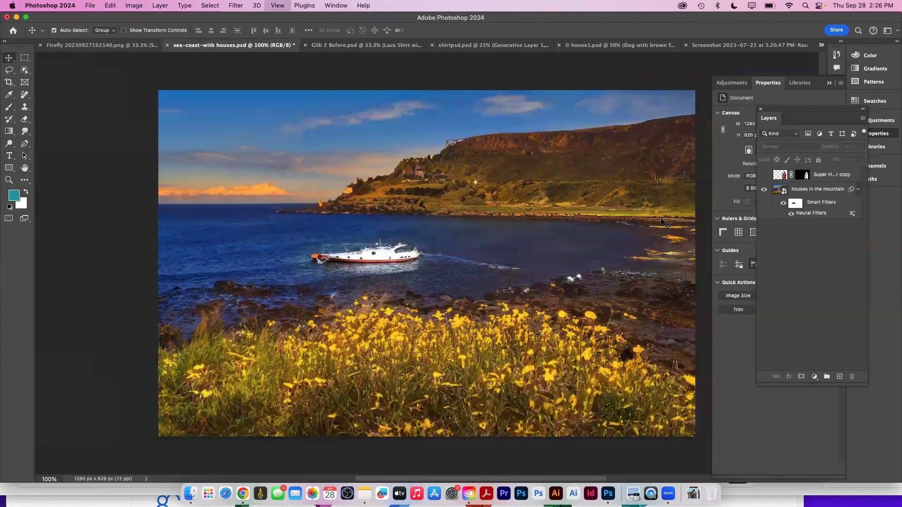
{"action": "key", "text": "super+minus"}
{"action": "left_click", "coordinate": [781, 193]}
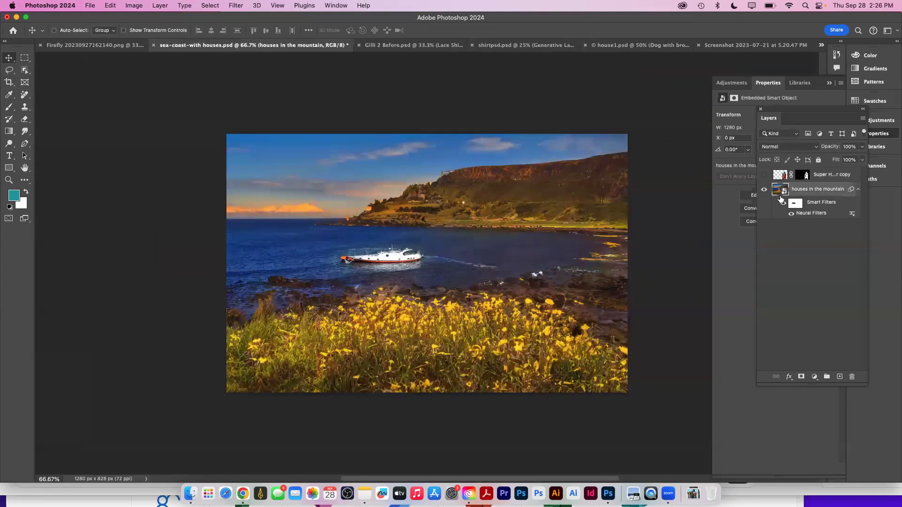
{"action": "left_click", "coordinate": [791, 213]}
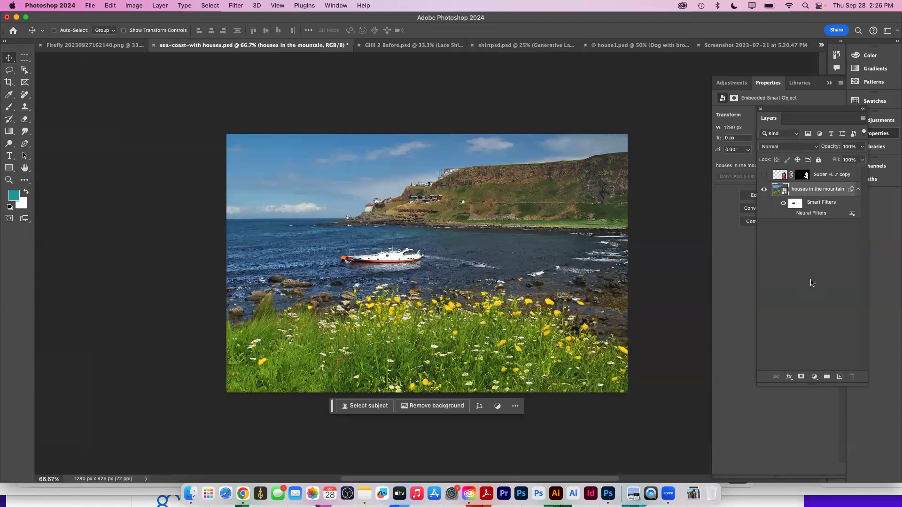
{"action": "key", "text": "super"}
Open the houses in the mountain smart object and hide its generative layers
{"action": "double_click", "coordinate": [782, 190]}
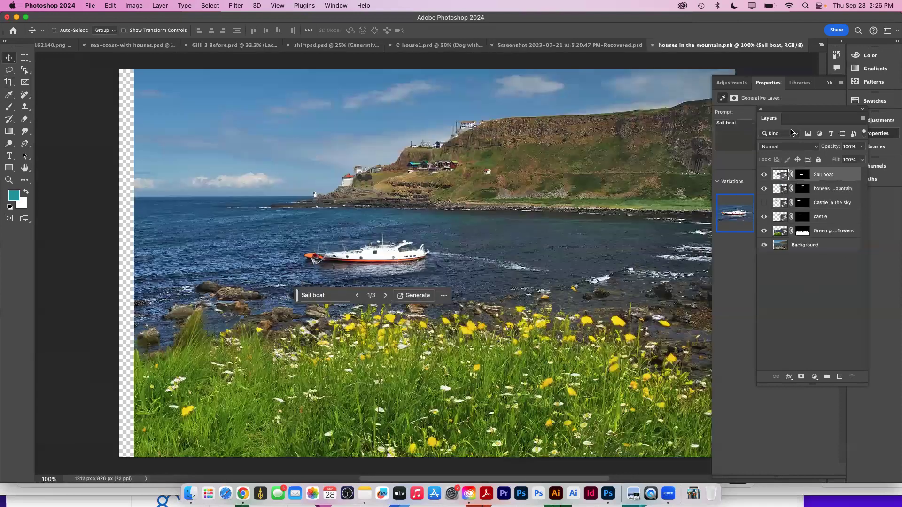
{"action": "left_click", "coordinate": [763, 175]}
{"action": "left_click", "coordinate": [764, 189]}
{"action": "left_click", "coordinate": [763, 231]}
{"action": "left_click", "coordinate": [764, 217]}
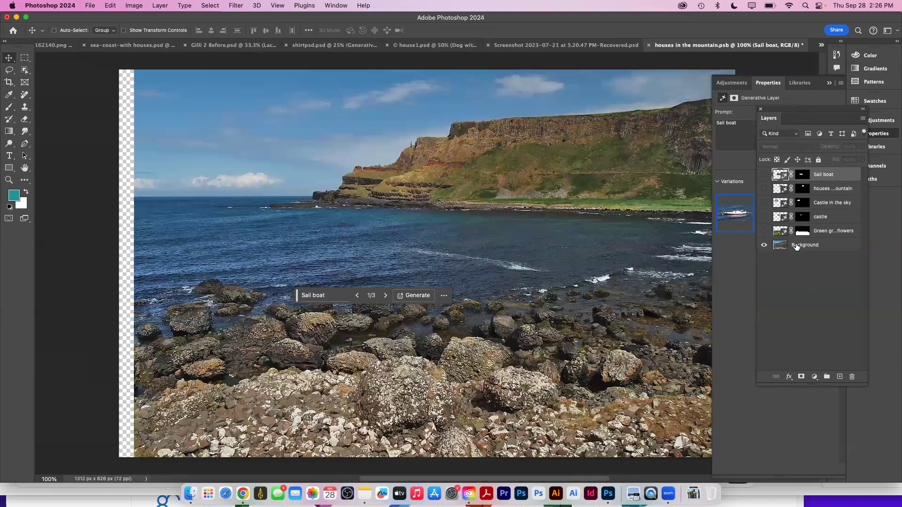
{"action": "left_click", "coordinate": [796, 246]}
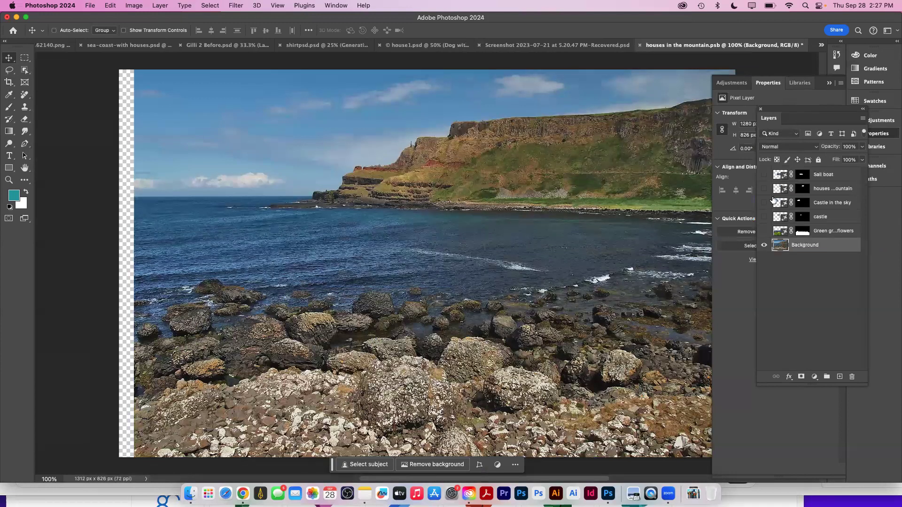
Turn the grass, castle, houses and Sail boat layers back on, leaving Castle in the sky hidden
{"action": "left_click", "coordinate": [763, 230]}
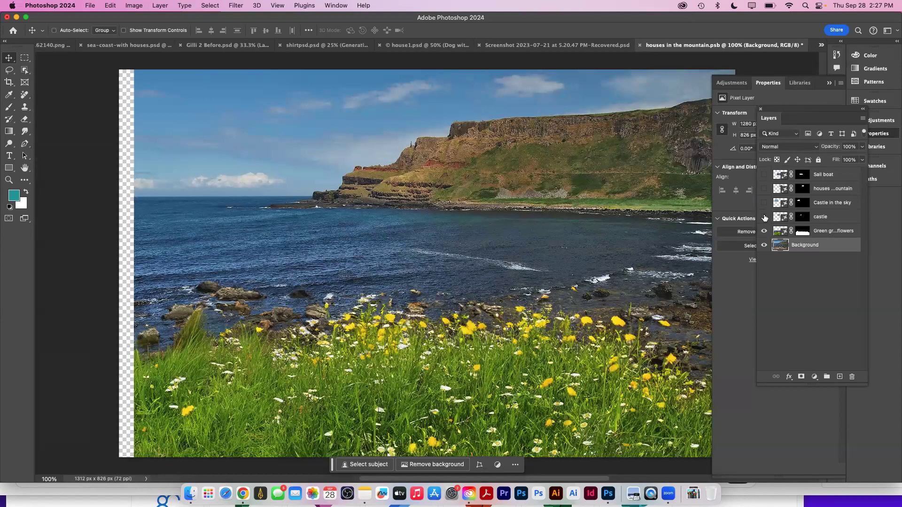
{"action": "left_click", "coordinate": [763, 217]}
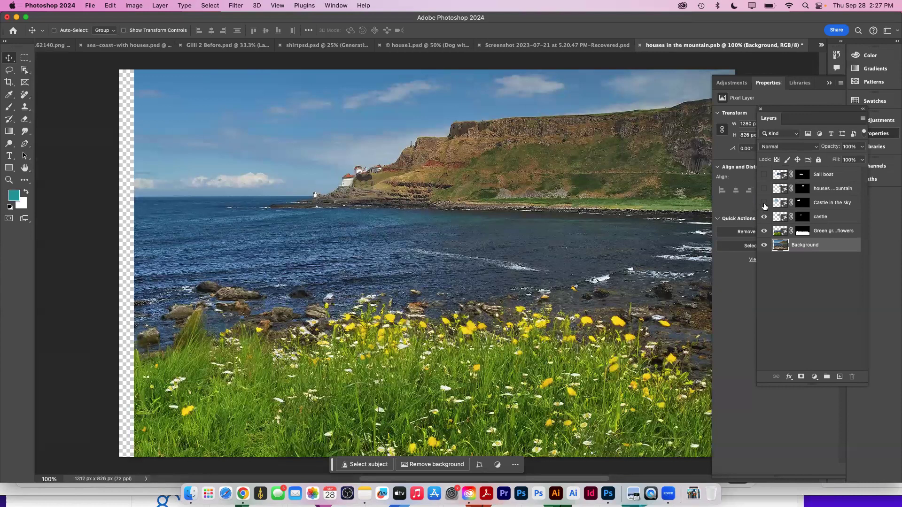
{"action": "left_click", "coordinate": [763, 204]}
{"action": "left_click", "coordinate": [764, 190]}
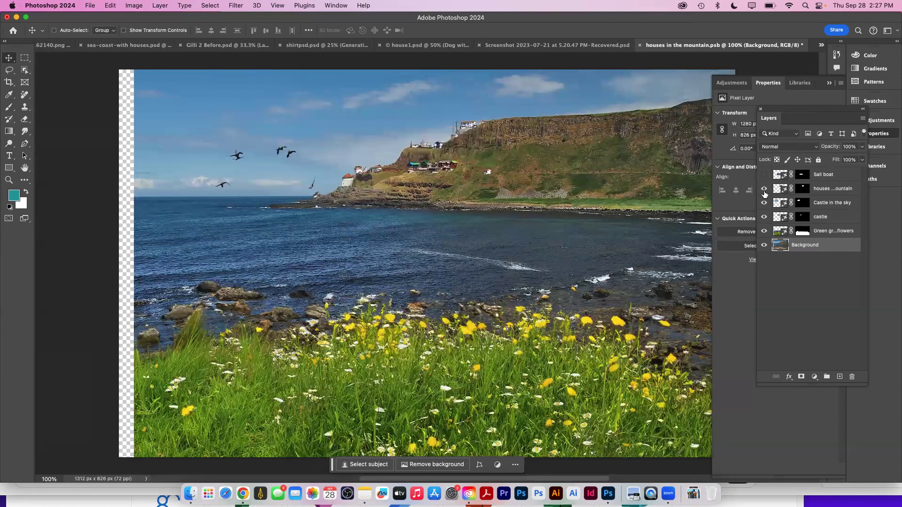
{"action": "left_click", "coordinate": [763, 175]}
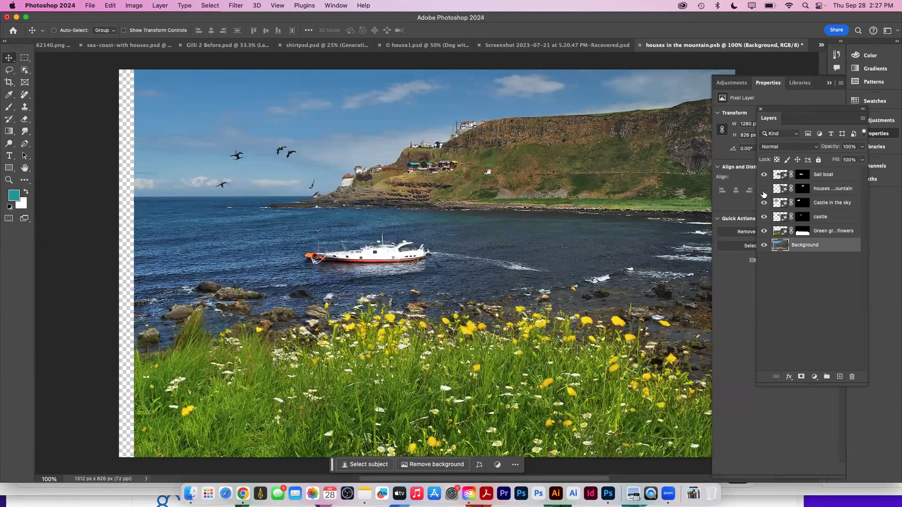
{"action": "left_click", "coordinate": [763, 189]}
{"action": "left_click", "coordinate": [764, 203]}
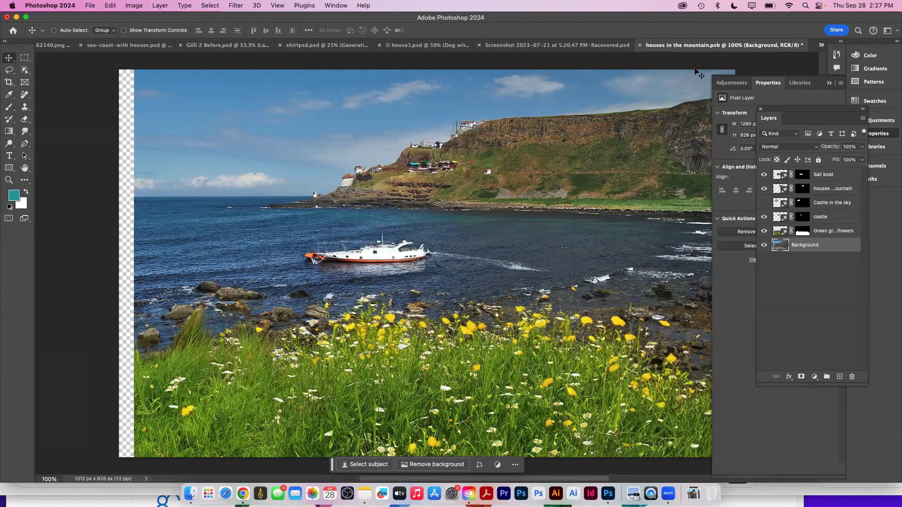
Via the Window menu, visit the poolside Recovered screenshot, then sea-coast-with houses.psd
{"action": "left_click", "coordinate": [338, 7]}
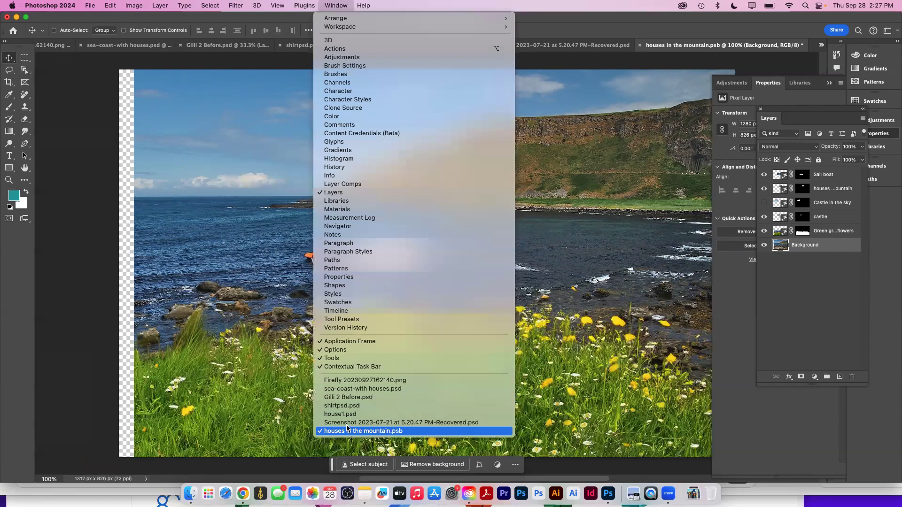
{"action": "left_click", "coordinate": [371, 422]}
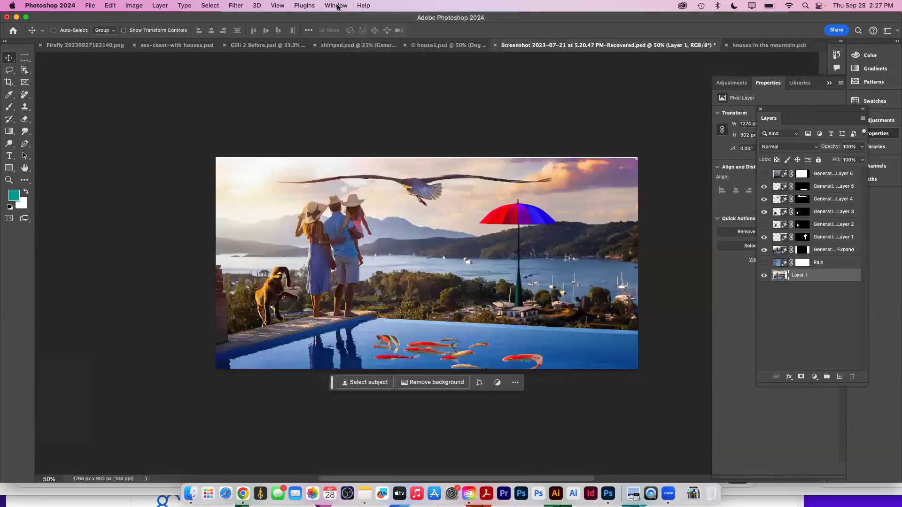
{"action": "left_click", "coordinate": [338, 6]}
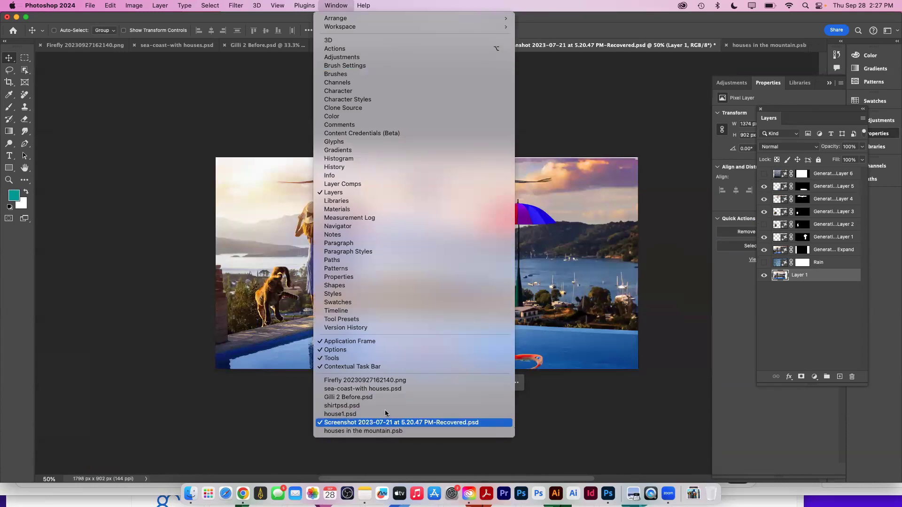
{"action": "left_click", "coordinate": [371, 389]}
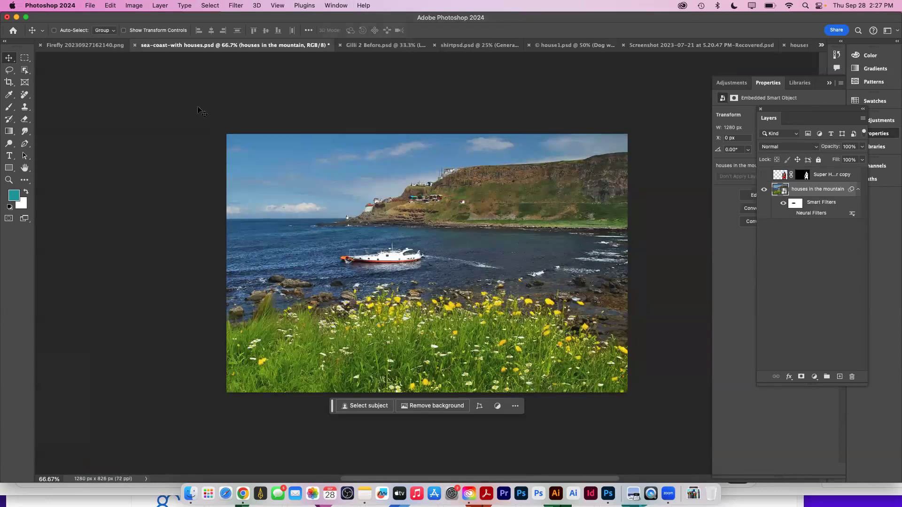
{"action": "left_click", "coordinate": [237, 6]}
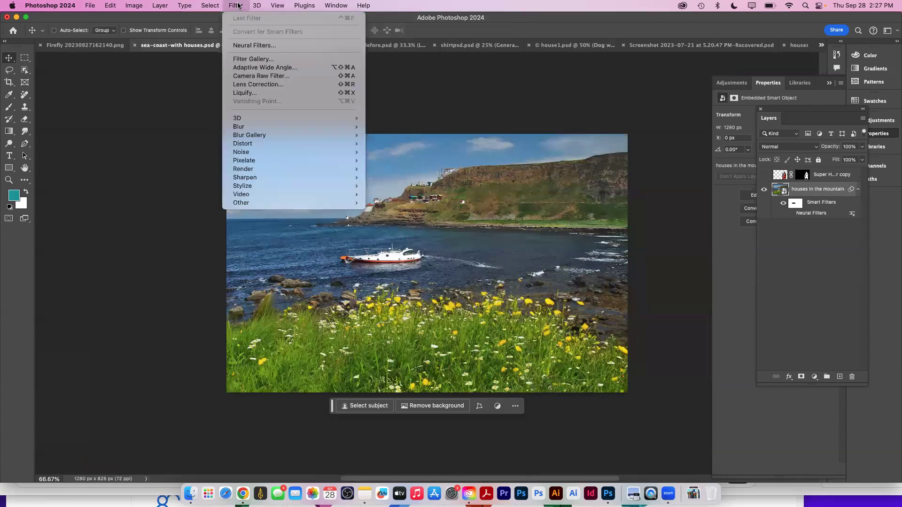
{"action": "left_click", "coordinate": [245, 46]}
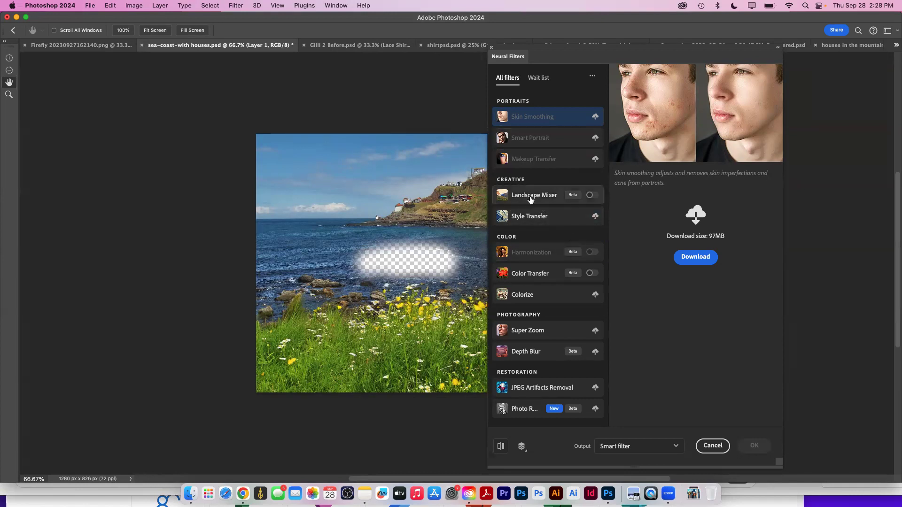
{"action": "mouse_move", "coordinate": [531, 200]}
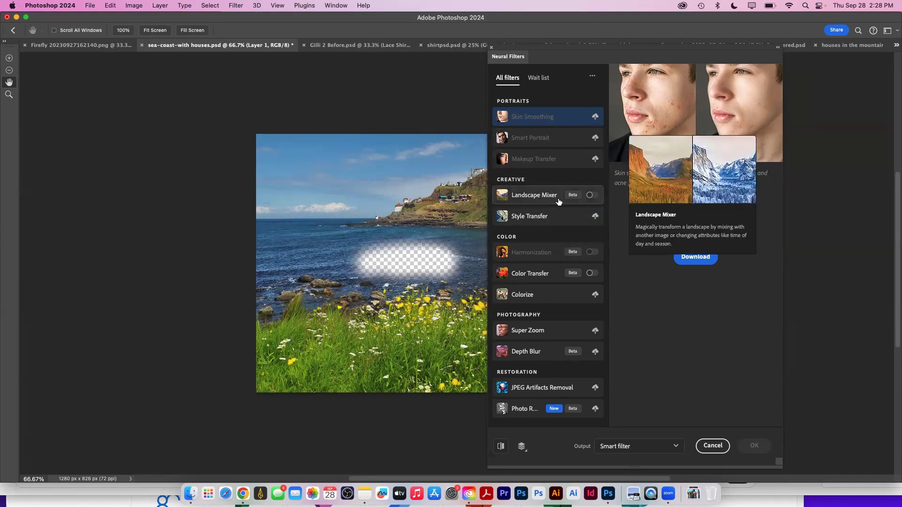
{"action": "mouse_move", "coordinate": [535, 219]}
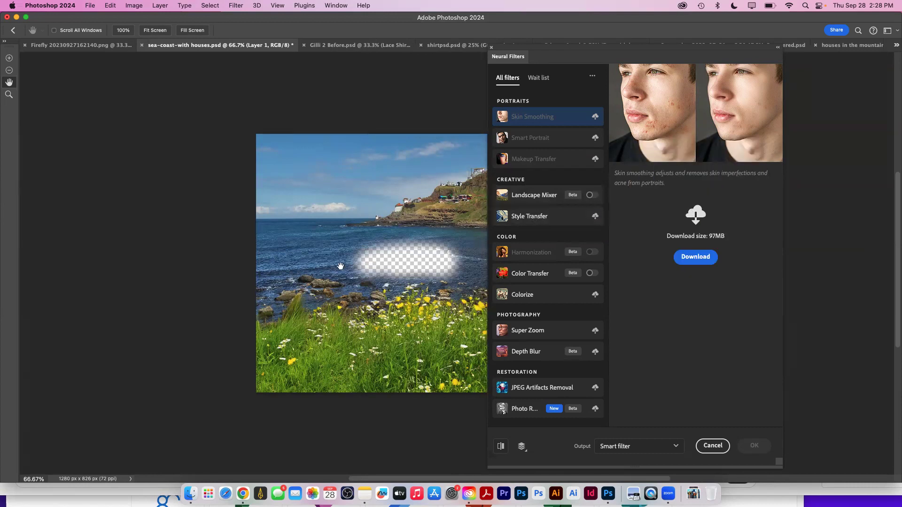
{"action": "left_click", "coordinate": [595, 216]}
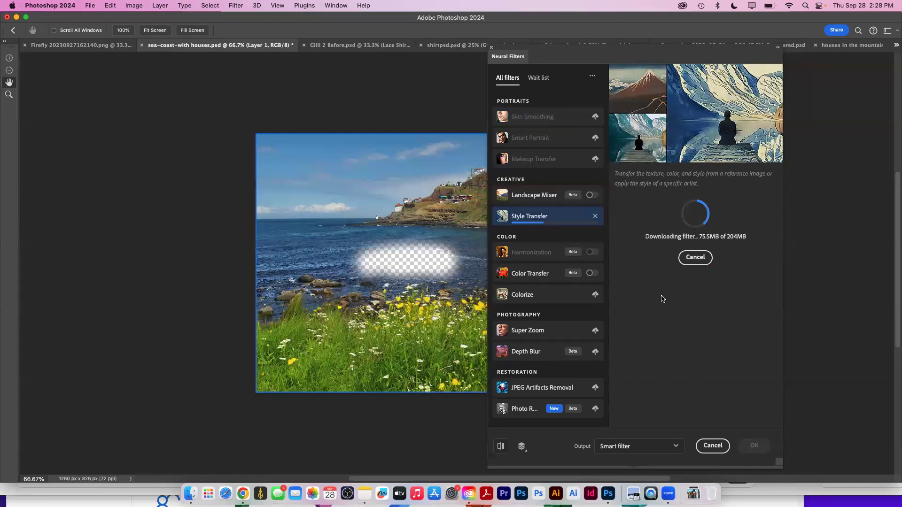
{"action": "left_click", "coordinate": [712, 446]}
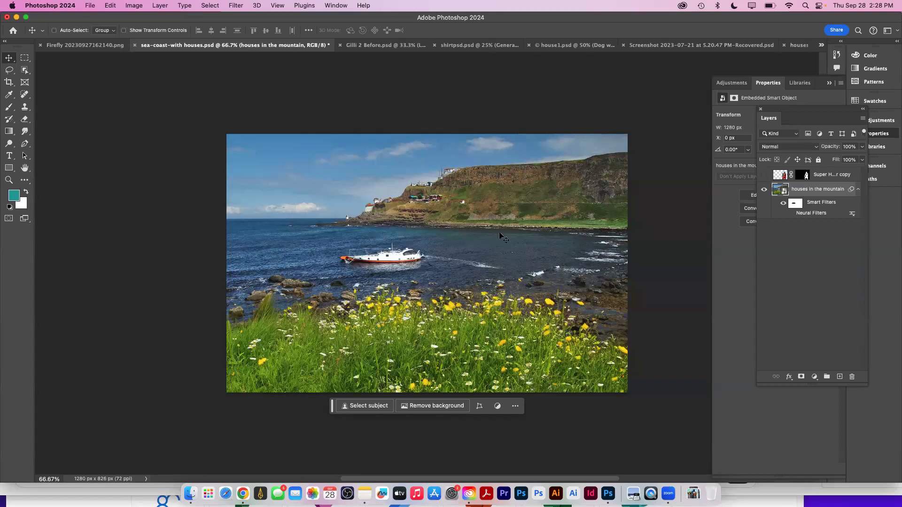
Disable the smart filter mask and apply the Landscape Mixer green meadow preset from Neural Filters
{"action": "left_click", "coordinate": [793, 206], "text": "shift"}
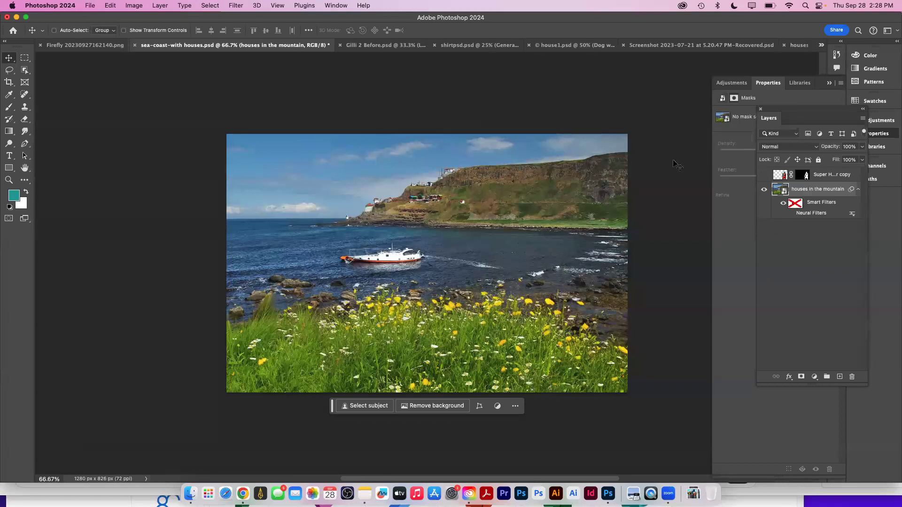
{"action": "left_click", "coordinate": [236, 5]}
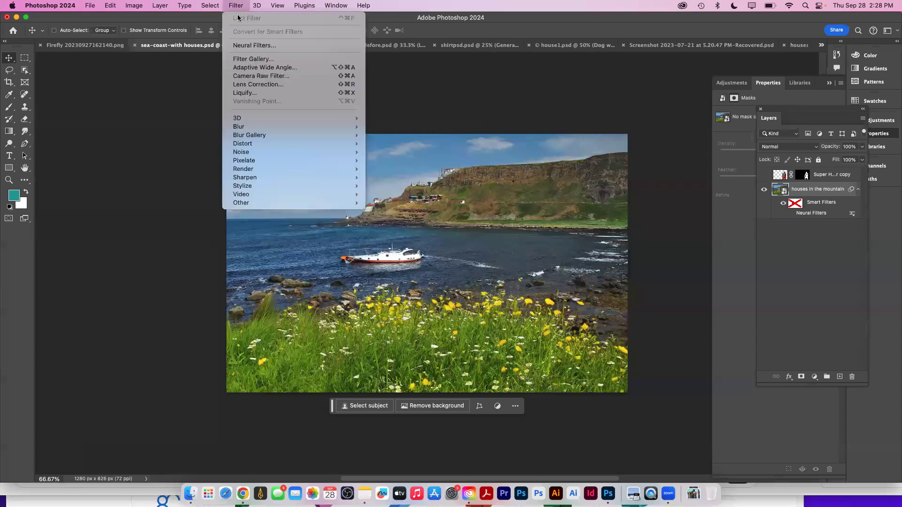
{"action": "left_click", "coordinate": [575, 159]}
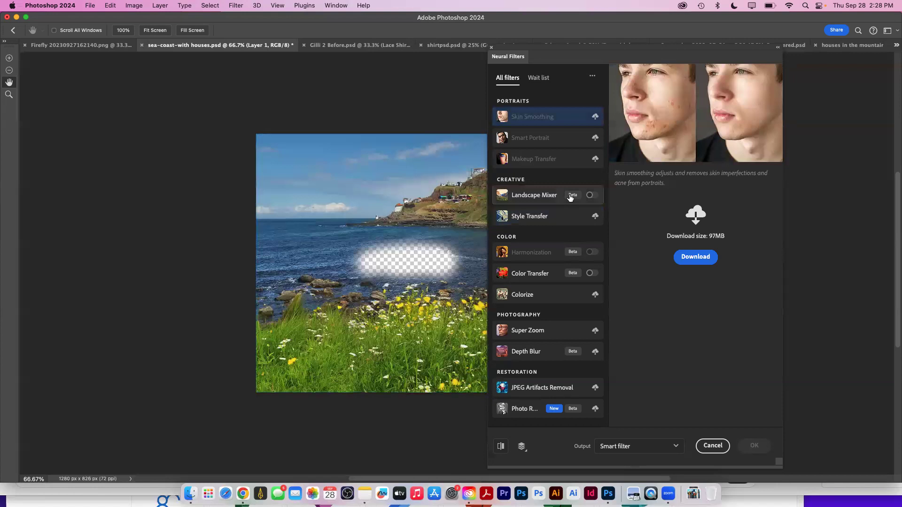
{"action": "mouse_move", "coordinate": [571, 197]}
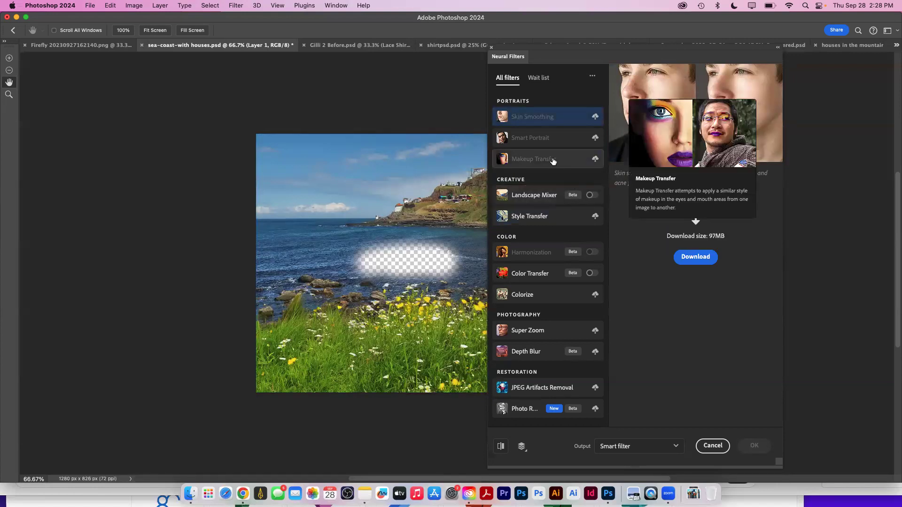
{"action": "left_click", "coordinate": [570, 198]}
{"action": "left_click", "coordinate": [590, 195]}
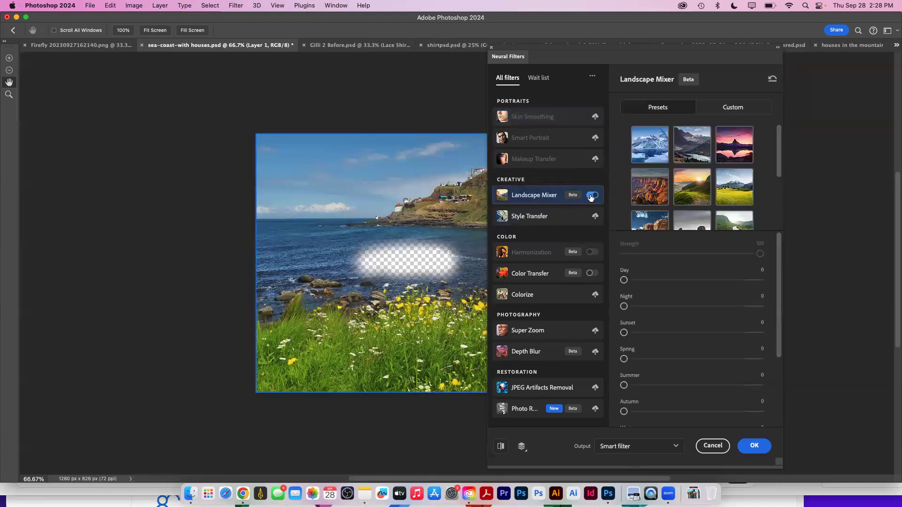
{"action": "left_click", "coordinate": [733, 190]}
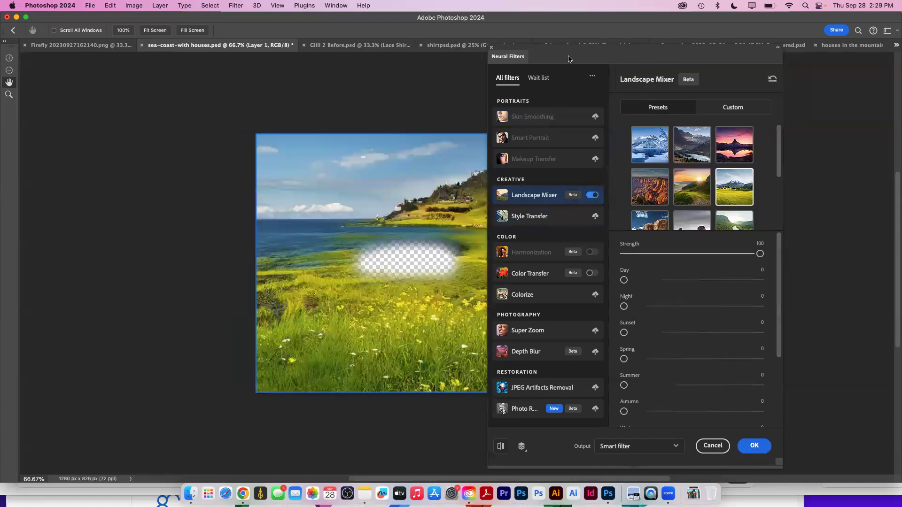
{"action": "left_click_drag", "start_coordinate": [616, 54], "coordinate": [698, 5]}
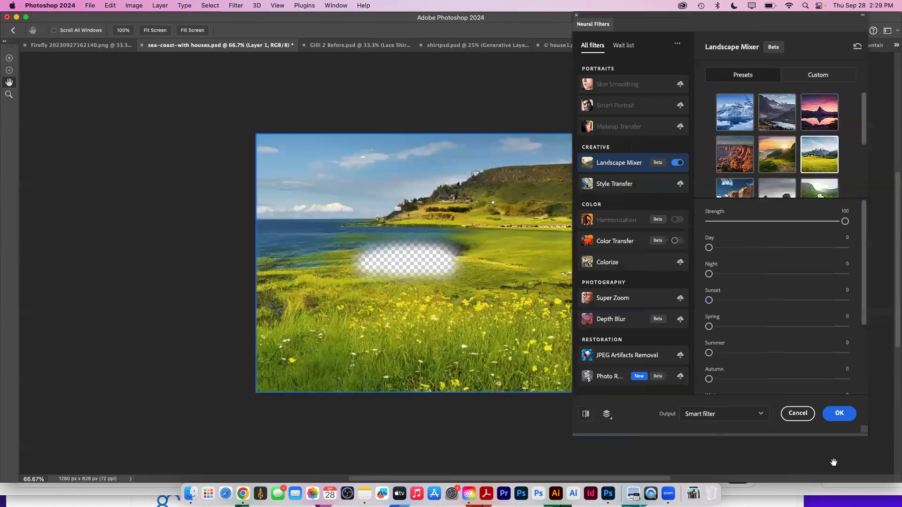
{"action": "left_click", "coordinate": [840, 414]}
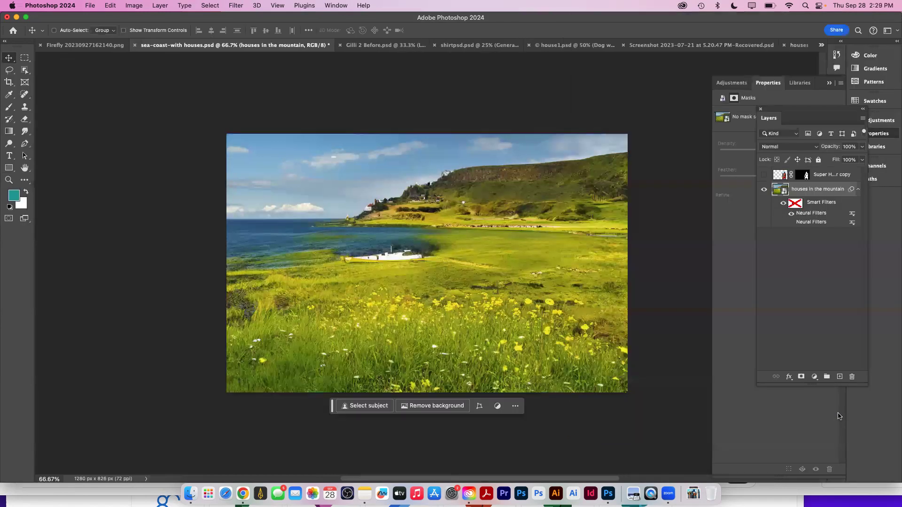
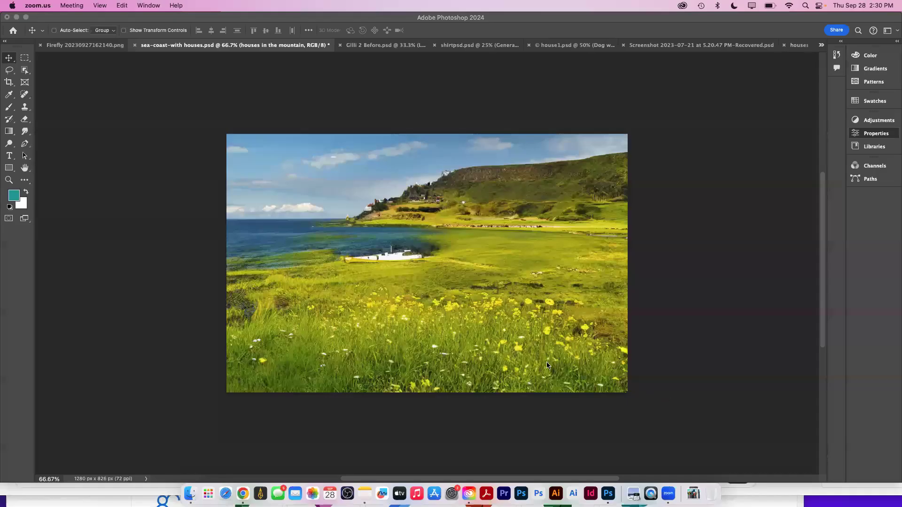
Switch from Photoshop to Chrome showing the Firefly steam-punk workshop results
{"action": "left_click", "coordinate": [801, 386]}
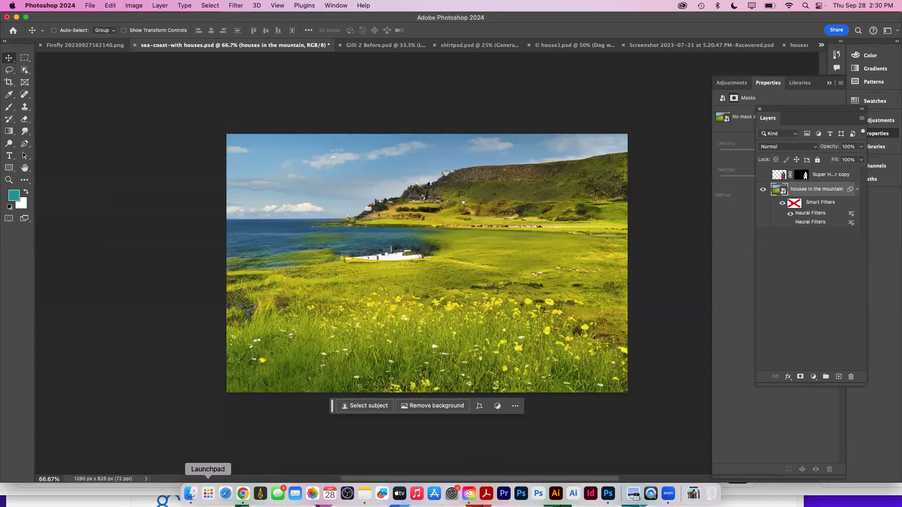
{"action": "left_click", "coordinate": [243, 494]}
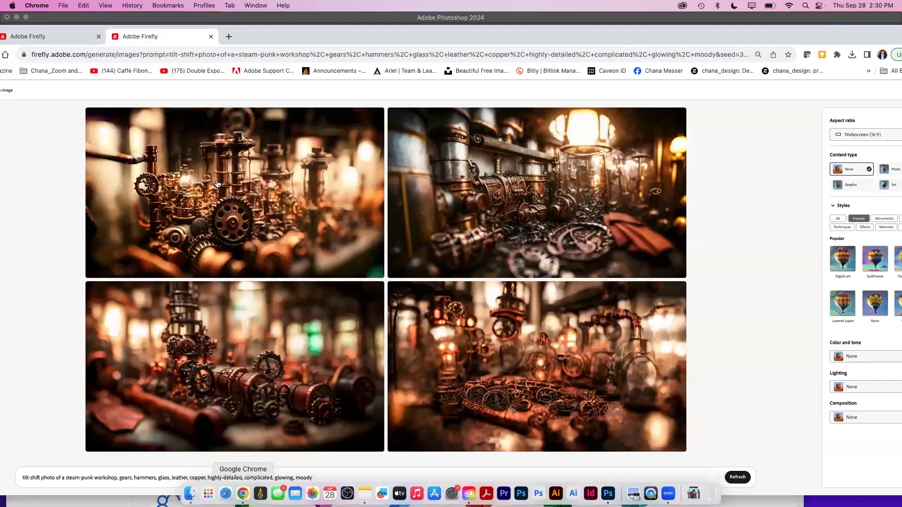
Restore the browser window size and go back to the Firefly home page
{"action": "double_click", "coordinate": [266, 40]}
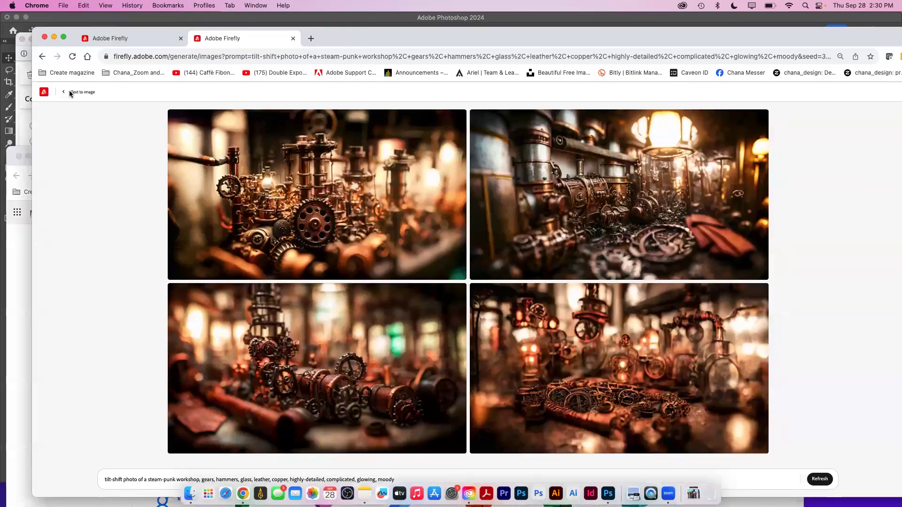
{"action": "left_click", "coordinate": [69, 92]}
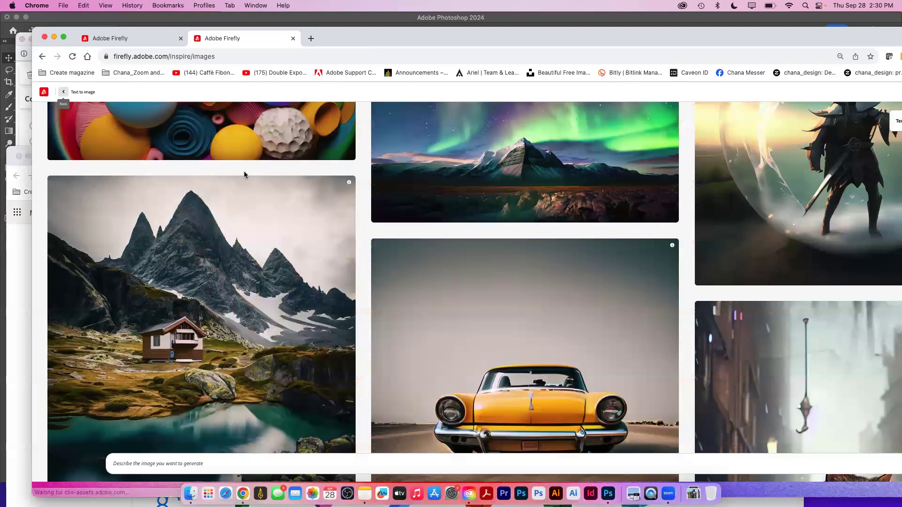
{"action": "left_click", "coordinate": [63, 92]}
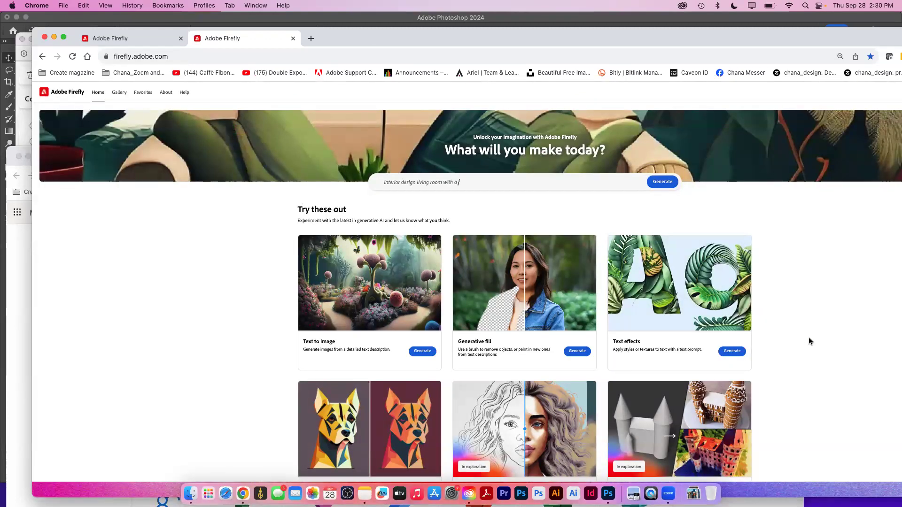
Scroll down and advance the Get inspired examples carousel twice
{"action": "scroll", "coordinate": [809, 341], "scroll_direction": "down", "scroll_amount": 6}
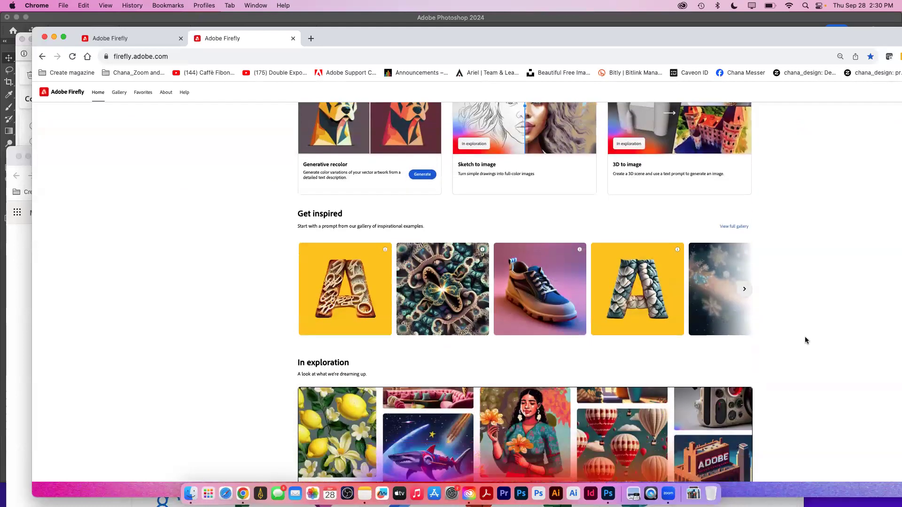
{"action": "scroll", "coordinate": [756, 336], "scroll_direction": "down", "scroll_amount": 3}
{"action": "scroll", "coordinate": [517, 212], "scroll_direction": "down", "scroll_amount": 1}
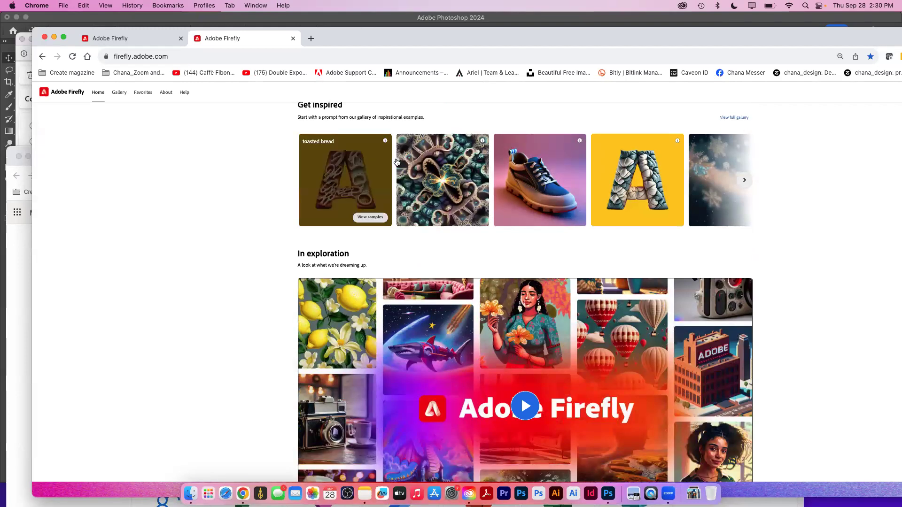
{"action": "left_click", "coordinate": [745, 181]}
{"action": "left_click", "coordinate": [746, 182]}
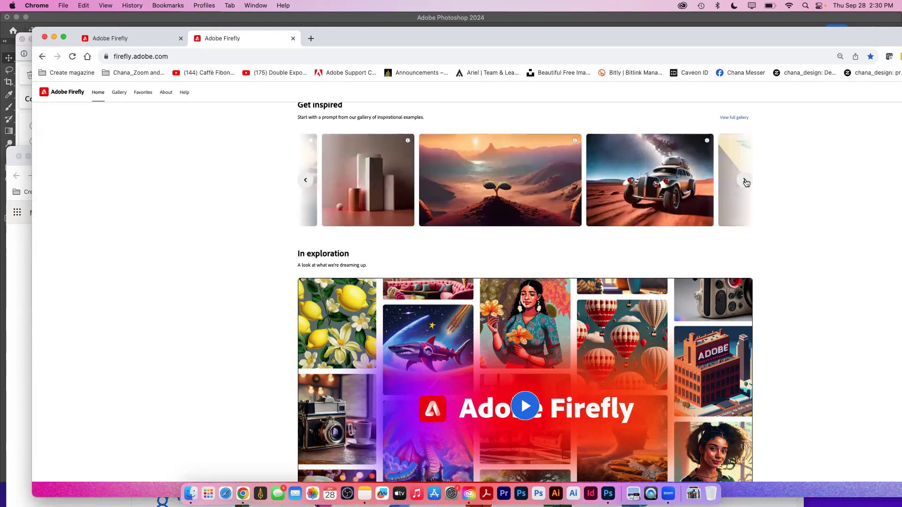
{"action": "scroll", "coordinate": [757, 190], "scroll_direction": "up", "scroll_amount": 5}
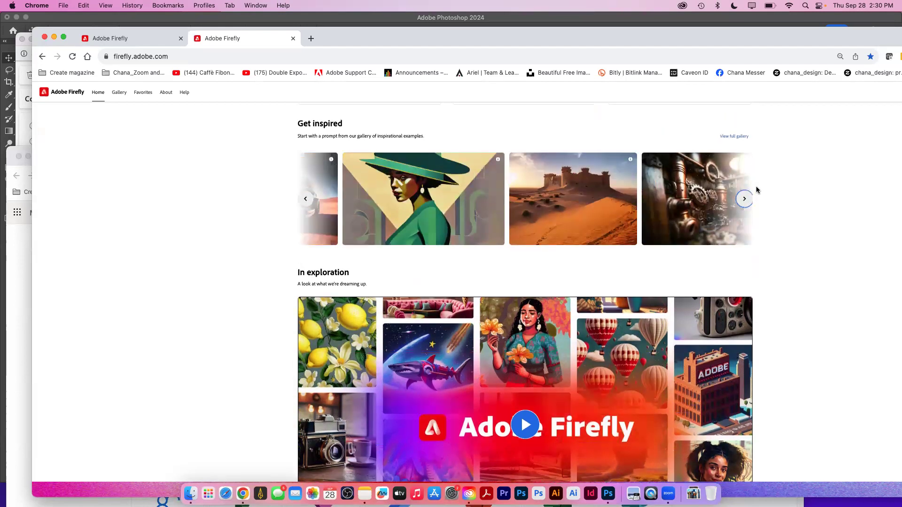
{"action": "scroll", "coordinate": [756, 189], "scroll_direction": "up", "scroll_amount": 2}
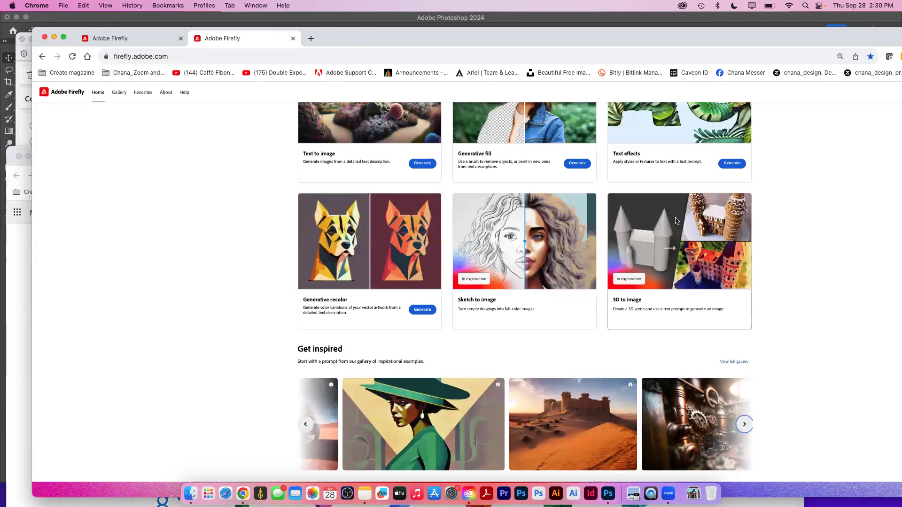
Open the Generative recolor tool and zoom the page out
{"action": "left_click", "coordinate": [422, 311]}
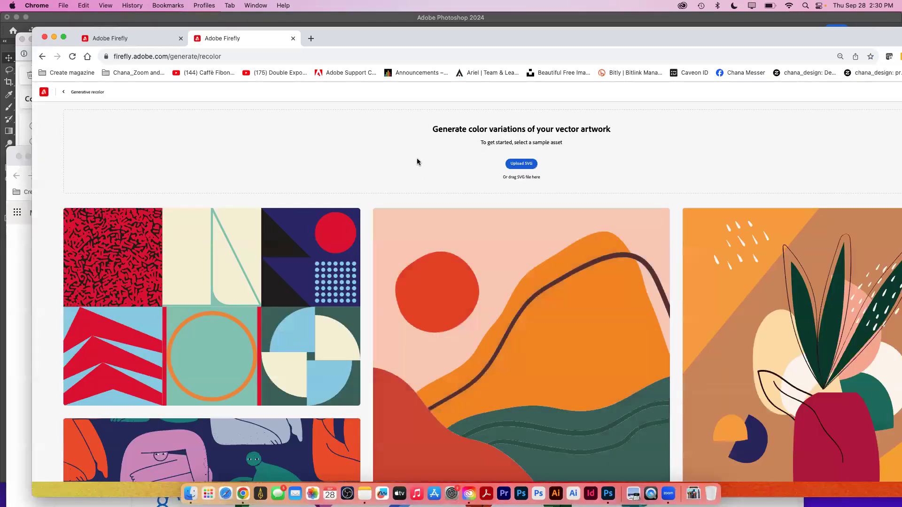
{"action": "left_click_drag", "start_coordinate": [469, 36], "coordinate": [443, 4]}
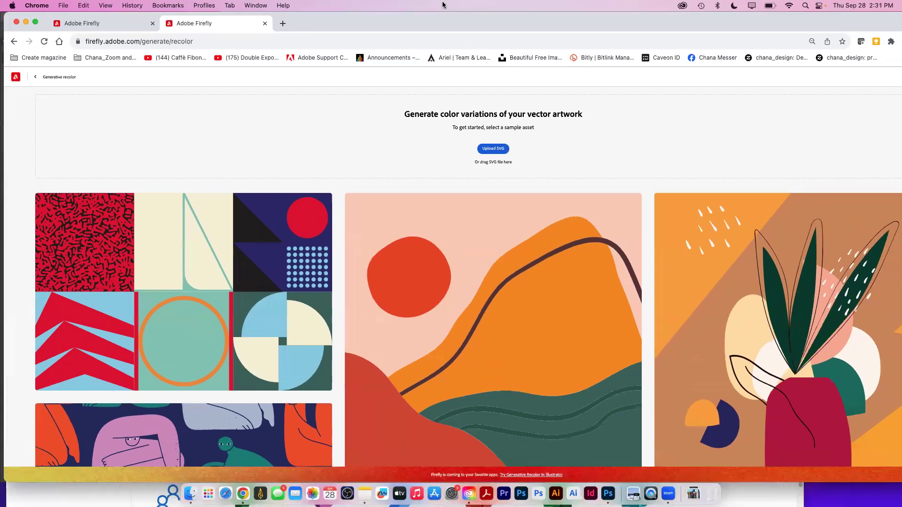
{"action": "key", "text": "super+minus"}
{"action": "key", "text": "super+minus"}
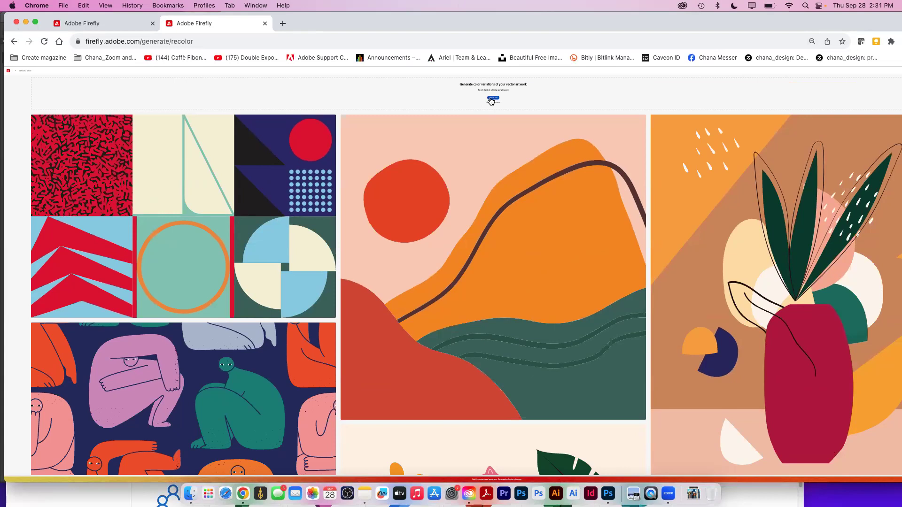
Browse the Illustrator and Stream files folders for an SVG, then cancel without uploading
{"action": "left_click", "coordinate": [491, 98]}
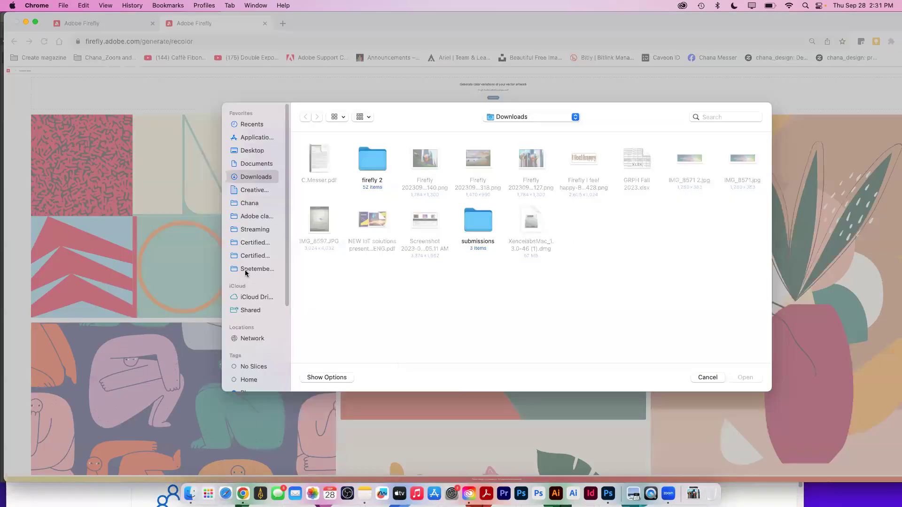
{"action": "left_click", "coordinate": [246, 270]}
{"action": "double_click", "coordinate": [411, 159]}
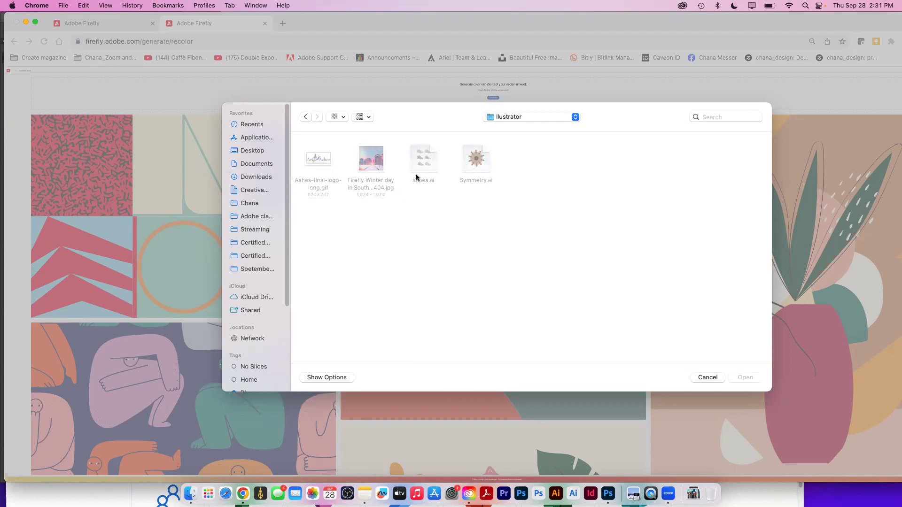
{"action": "left_click", "coordinate": [256, 229]}
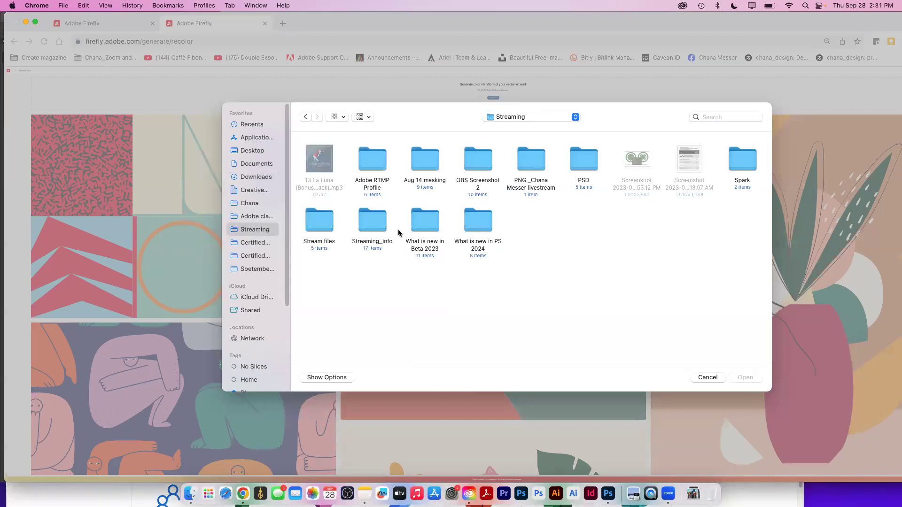
{"action": "left_click", "coordinate": [322, 224]}
{"action": "double_click", "coordinate": [322, 223]}
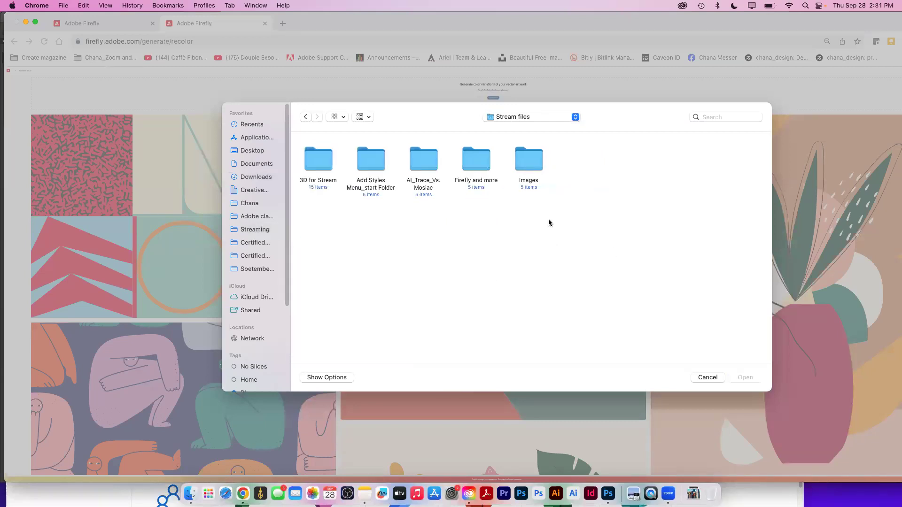
{"action": "double_click", "coordinate": [476, 165]}
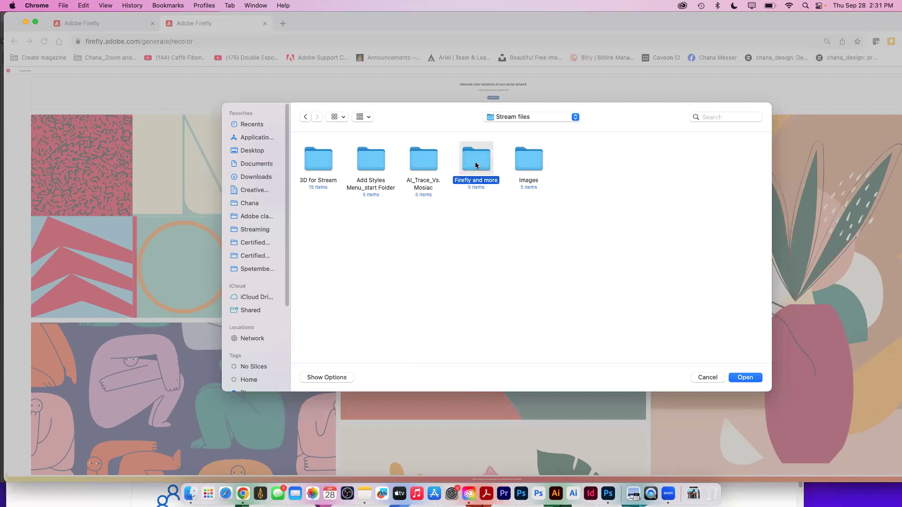
{"action": "left_click", "coordinate": [305, 117]}
{"action": "double_click", "coordinate": [424, 162]}
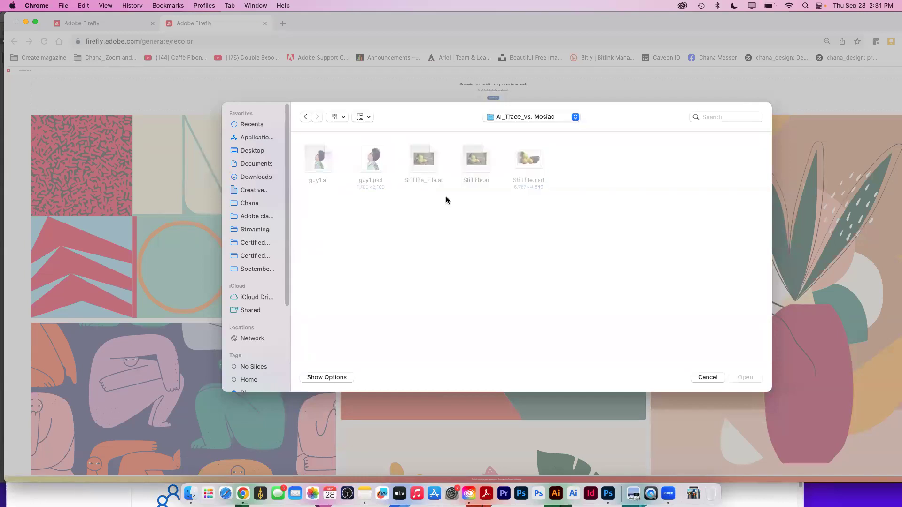
{"action": "left_click", "coordinate": [305, 117]}
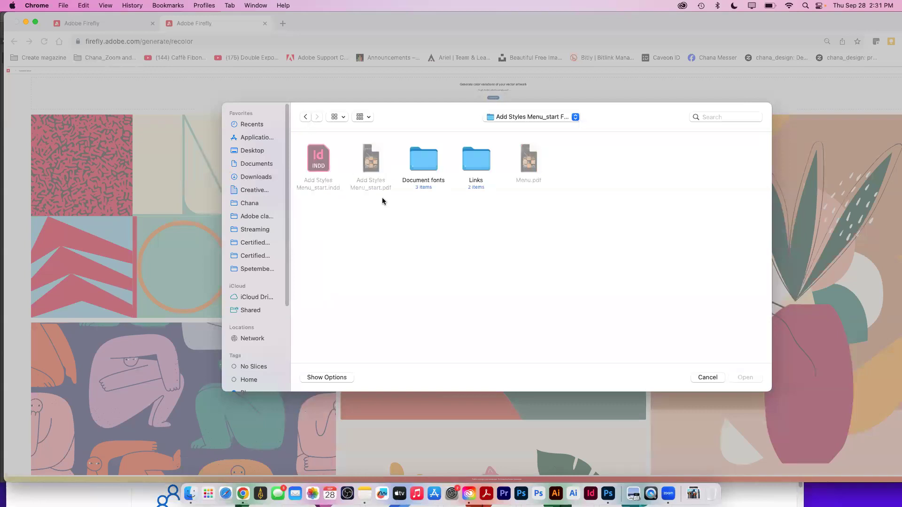
{"action": "left_click", "coordinate": [303, 117]}
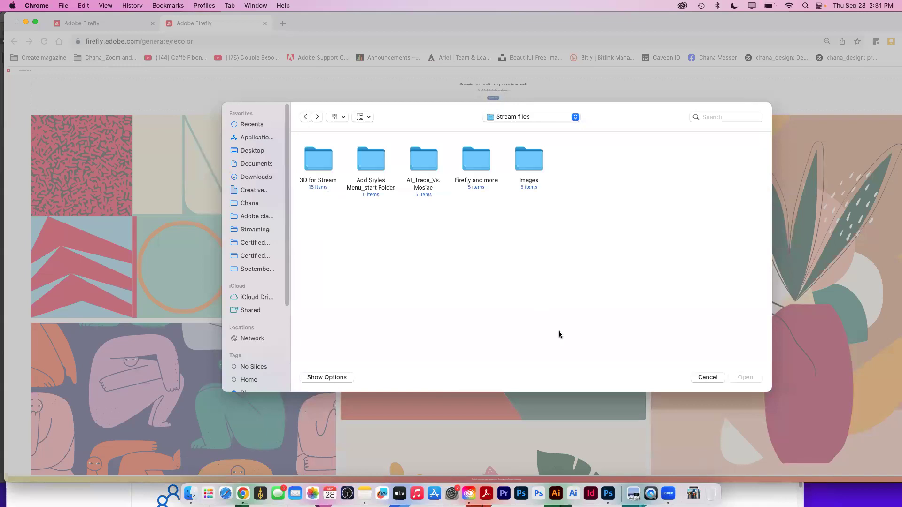
{"action": "left_click", "coordinate": [698, 378]}
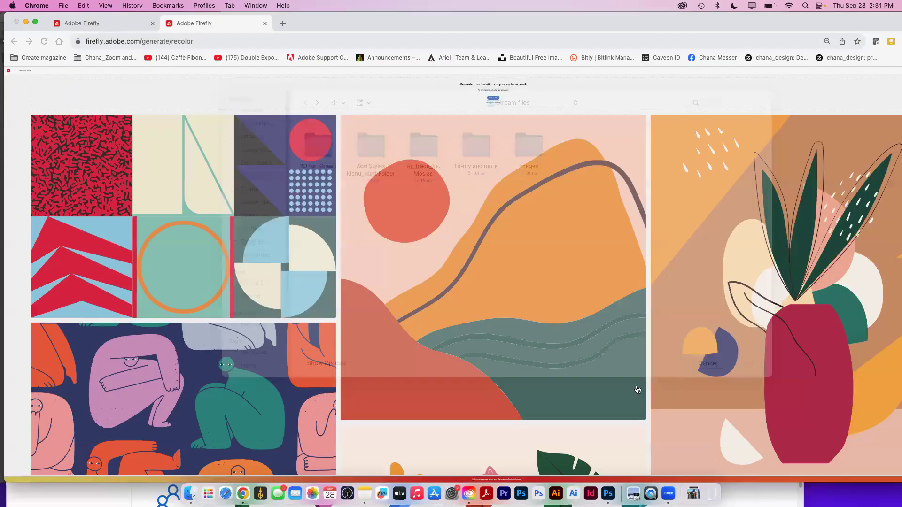
Recolour the mountain landscape sample and preview its third colour variation enlarged
{"action": "left_click", "coordinate": [495, 273]}
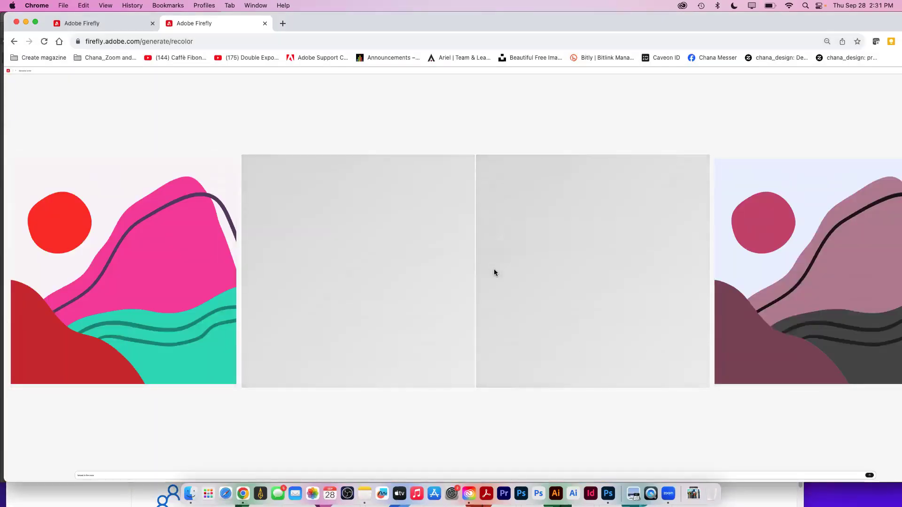
{"action": "left_click", "coordinate": [553, 287]}
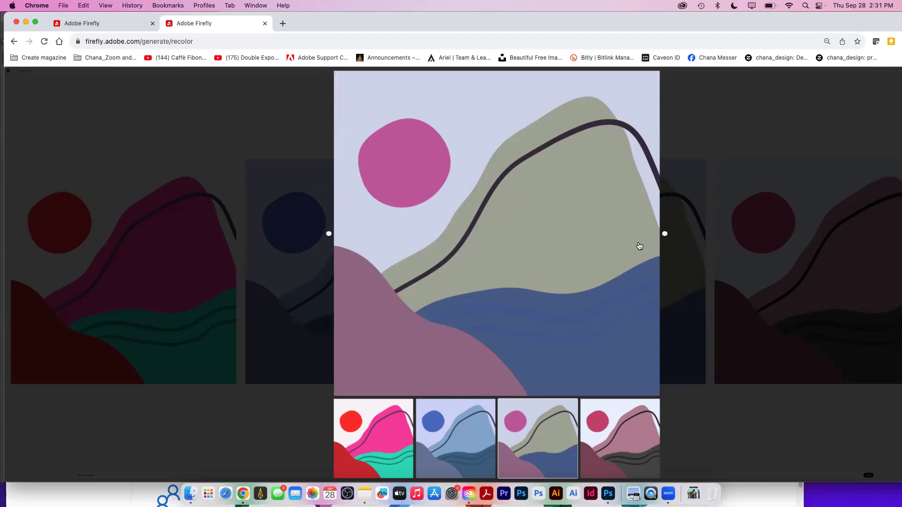
{"action": "left_click_drag", "start_coordinate": [583, 23], "coordinate": [415, 5]}
{"action": "left_click", "coordinate": [643, 165]}
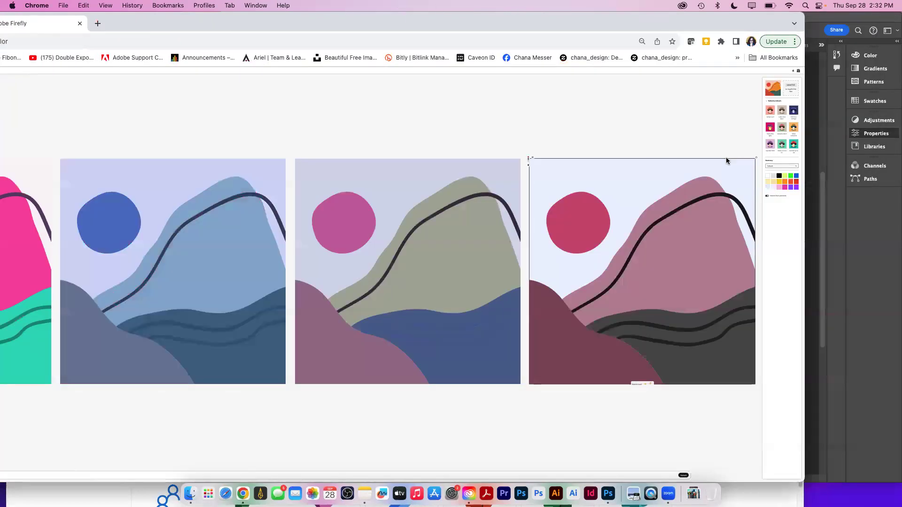
Try three other sample colour prompts, then launch Illustrator
{"action": "left_click", "coordinate": [769, 111]}
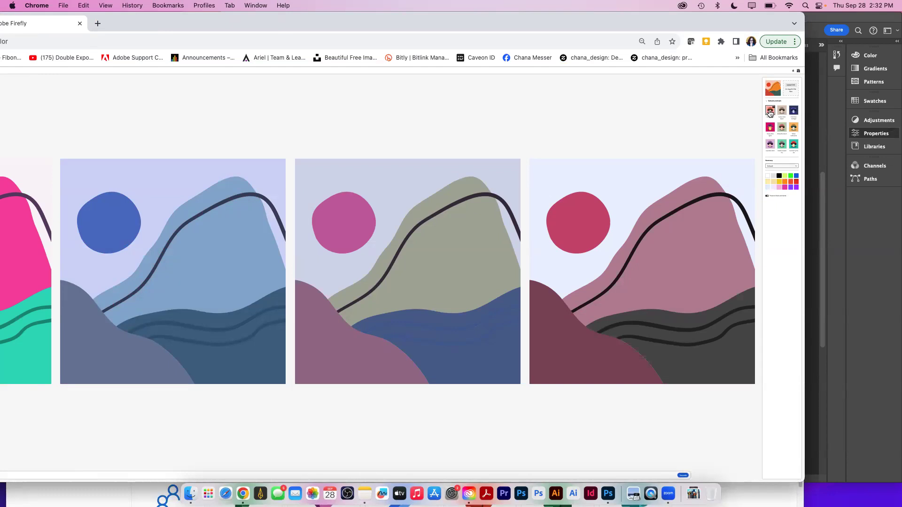
{"action": "left_click", "coordinate": [779, 129]}
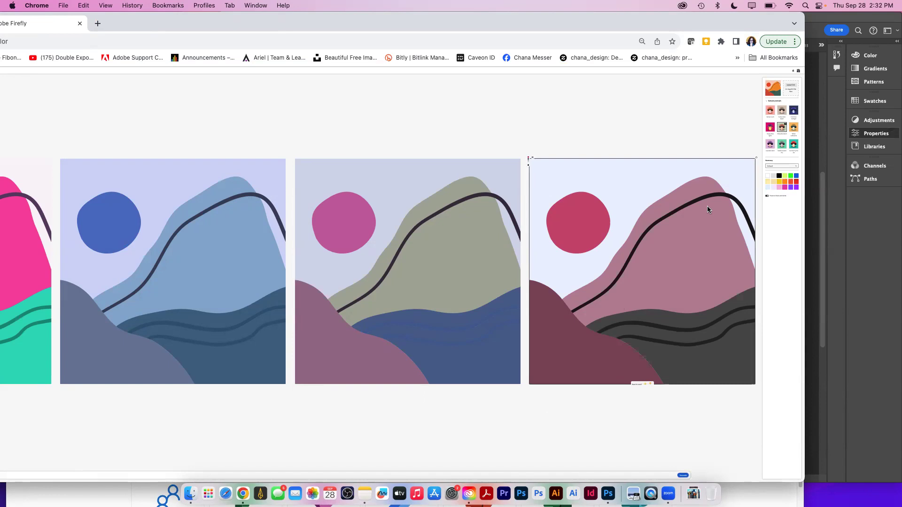
{"action": "left_click", "coordinate": [780, 145]}
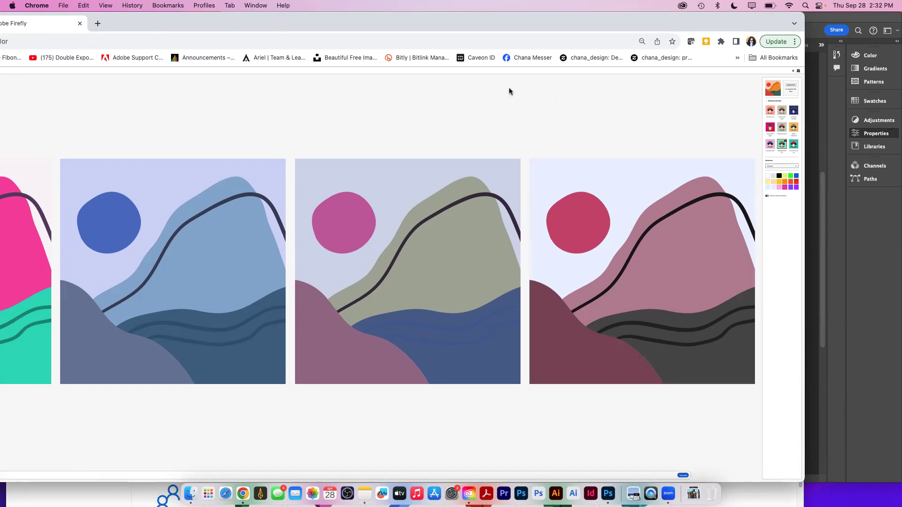
{"action": "left_click_drag", "start_coordinate": [232, 23], "coordinate": [406, 56]}
{"action": "left_click", "coordinate": [555, 493]}
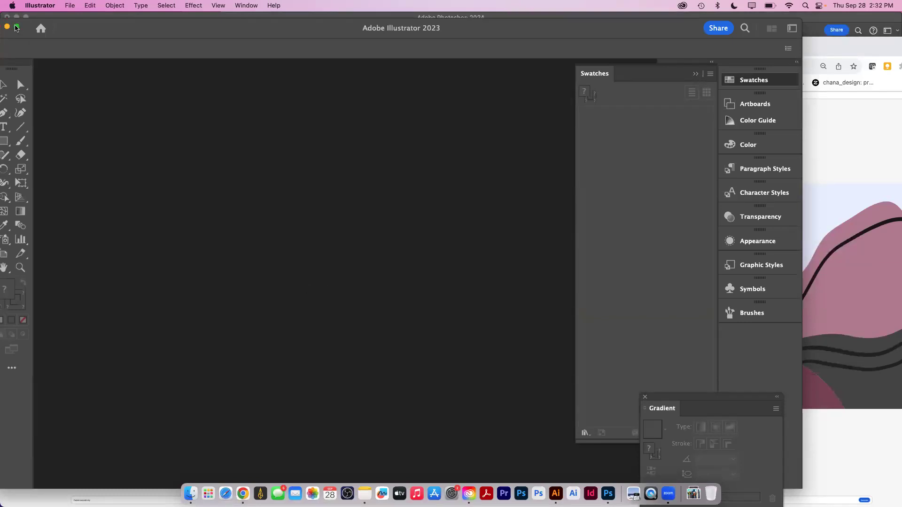
Maximize Illustrator and dock the floating Swatches and Gradient panels on the right
{"action": "left_click", "coordinate": [16, 28]}
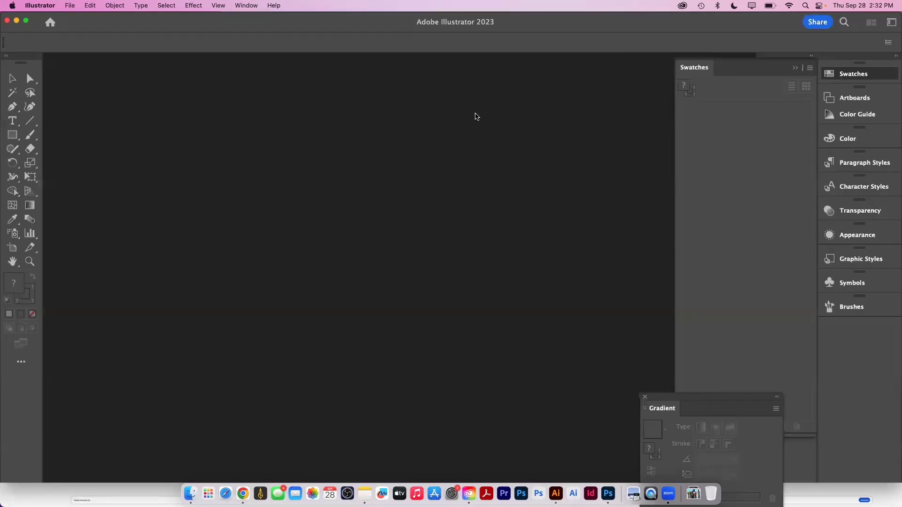
{"action": "left_click_drag", "start_coordinate": [694, 67], "coordinate": [836, 217]}
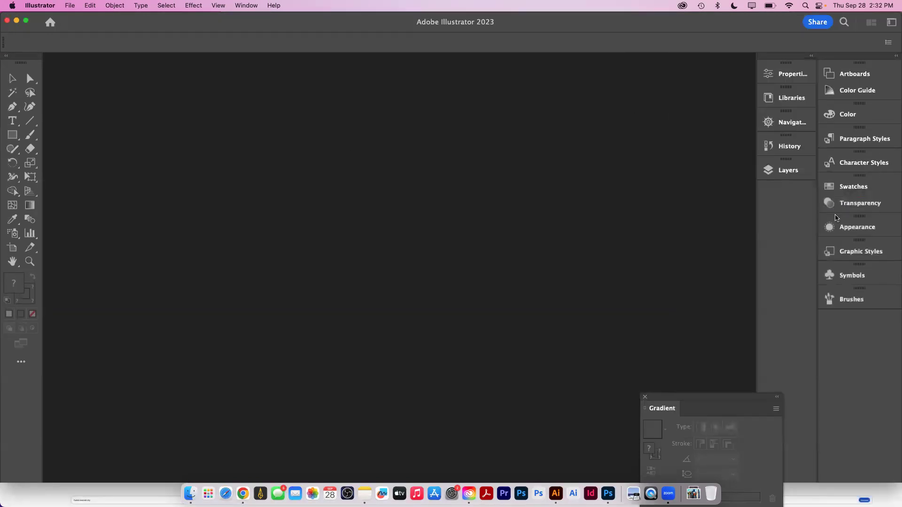
{"action": "mouse_move", "coordinate": [664, 409]}
{"action": "left_mouse_down"}
{"action": "mouse_move", "coordinate": [839, 318]}
{"action": "mouse_move", "coordinate": [857, 318]}
{"action": "left_mouse_up"}
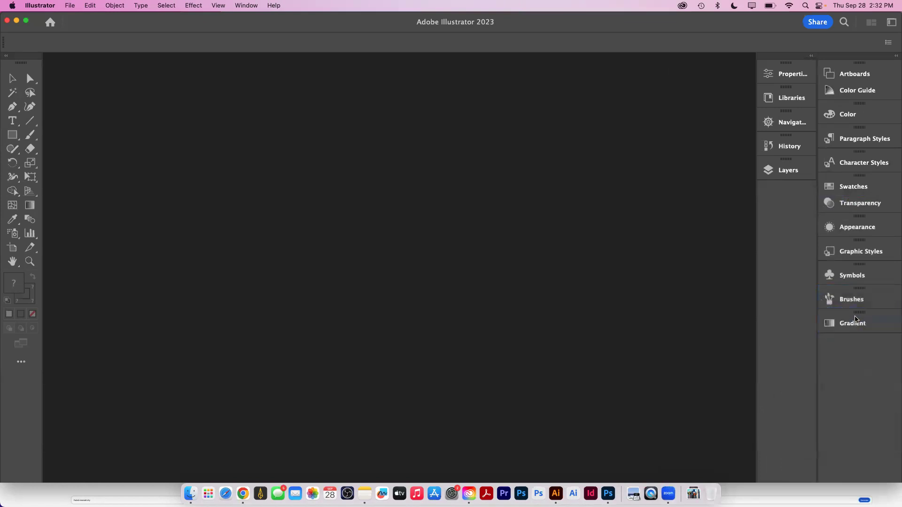
Open Symmetry.ai from the Illustrator folder
{"action": "left_click", "coordinate": [68, 5]}
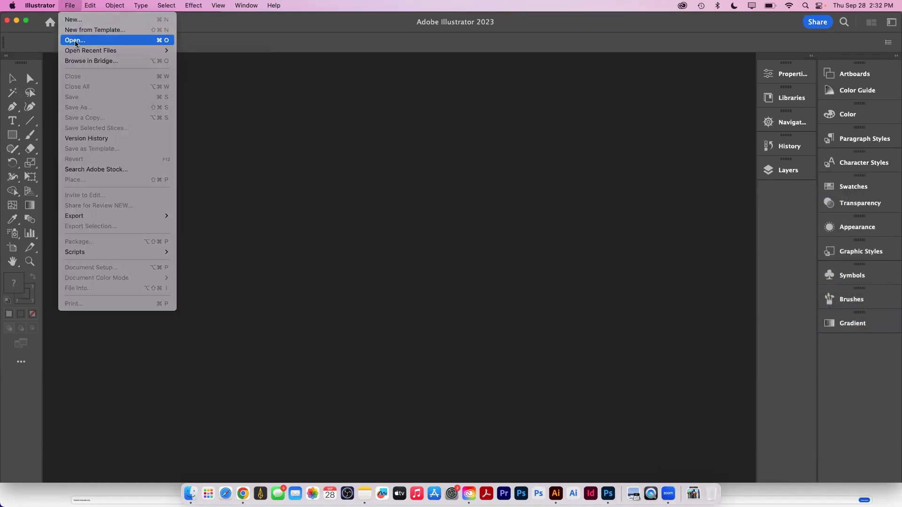
{"action": "left_click", "coordinate": [75, 41]}
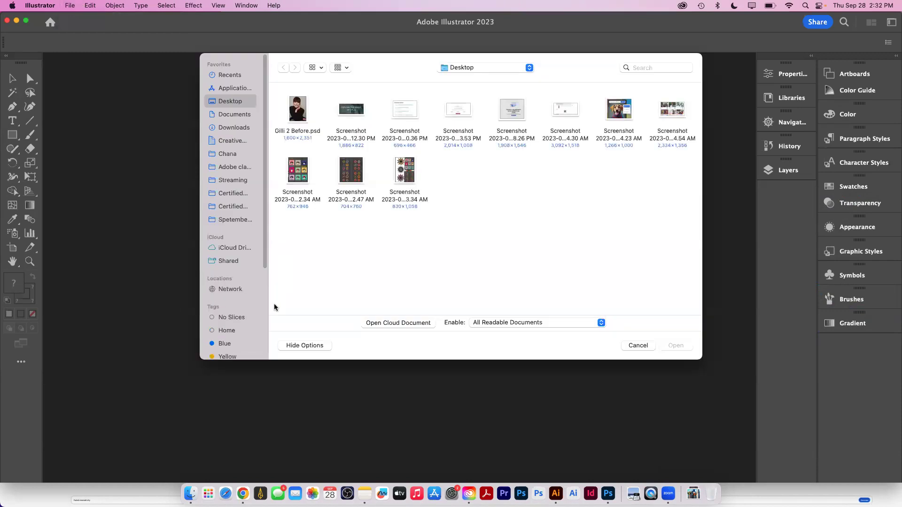
{"action": "left_click", "coordinate": [229, 220]}
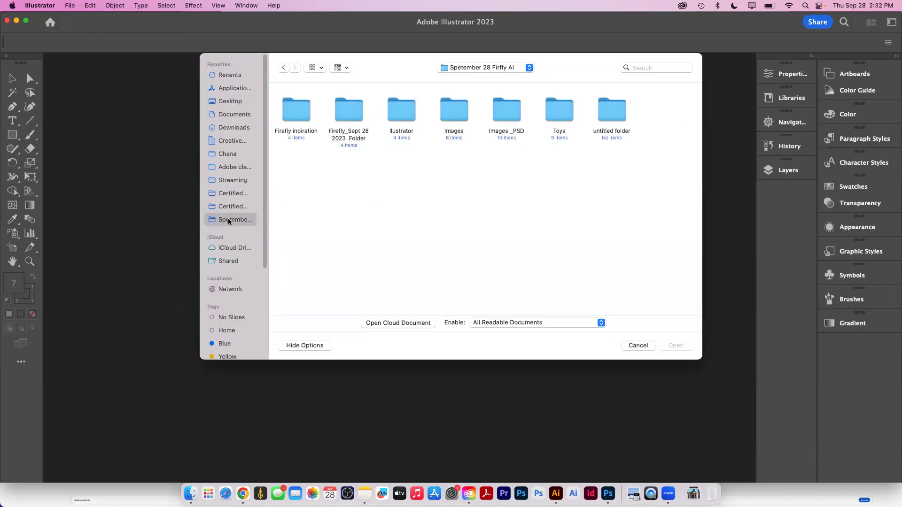
{"action": "double_click", "coordinate": [399, 117]}
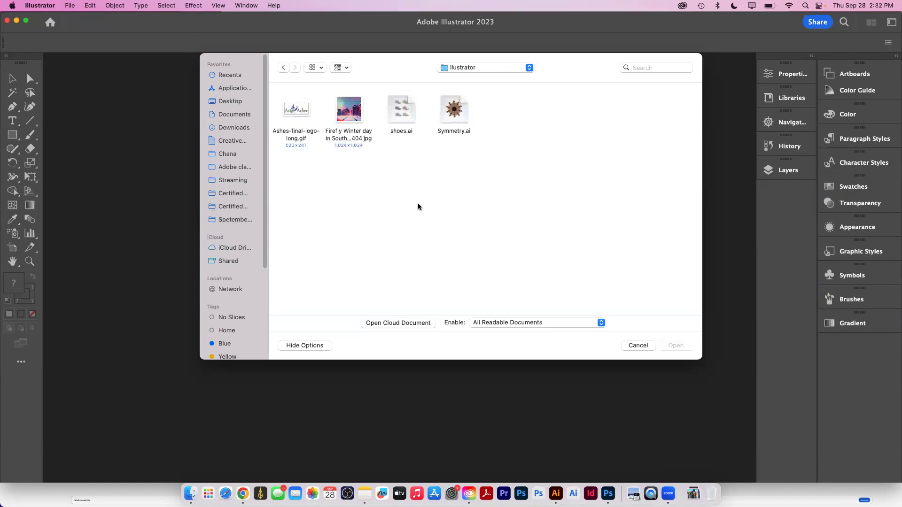
{"action": "left_click", "coordinate": [460, 118]}
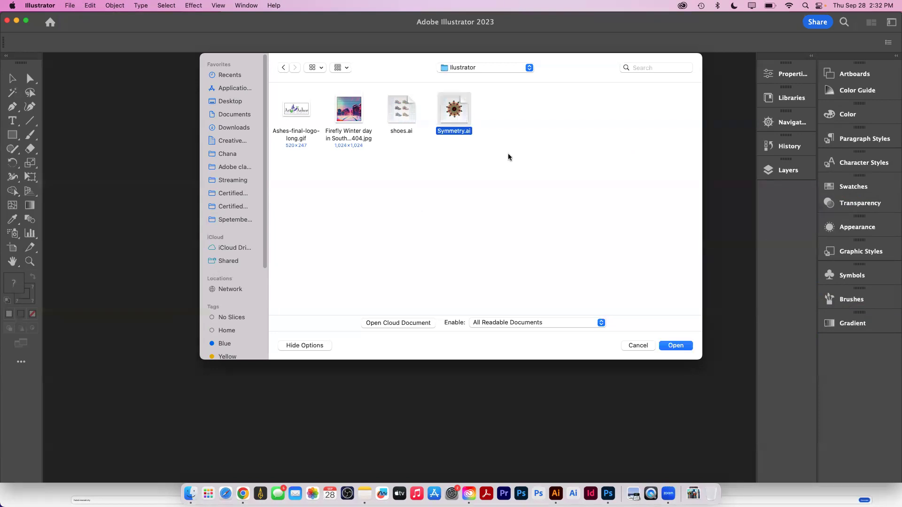
{"action": "left_click", "coordinate": [676, 346]}
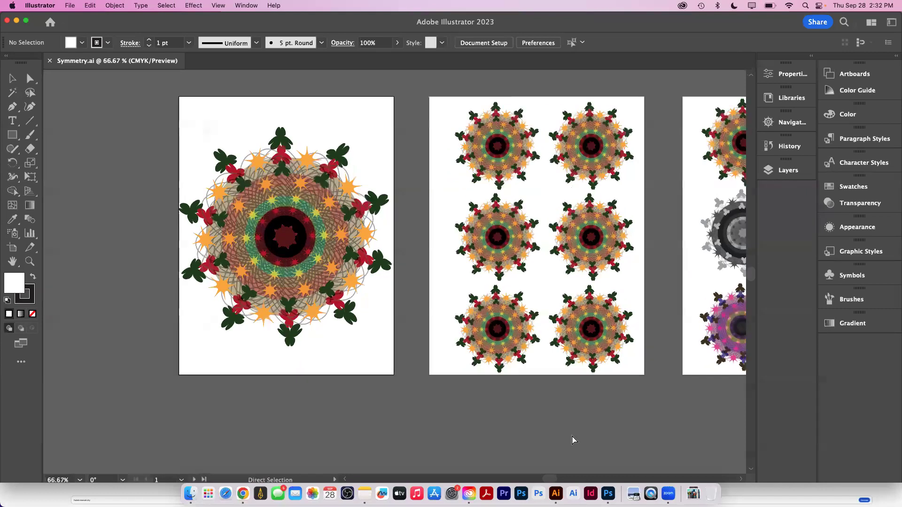
Zoom to 100%, centre the first artboard's mandala and select the whole mandala group
{"action": "key", "text": "super+1"}
{"action": "left_click_drag", "start_coordinate": [300, 387], "coordinate": [364, 407]}
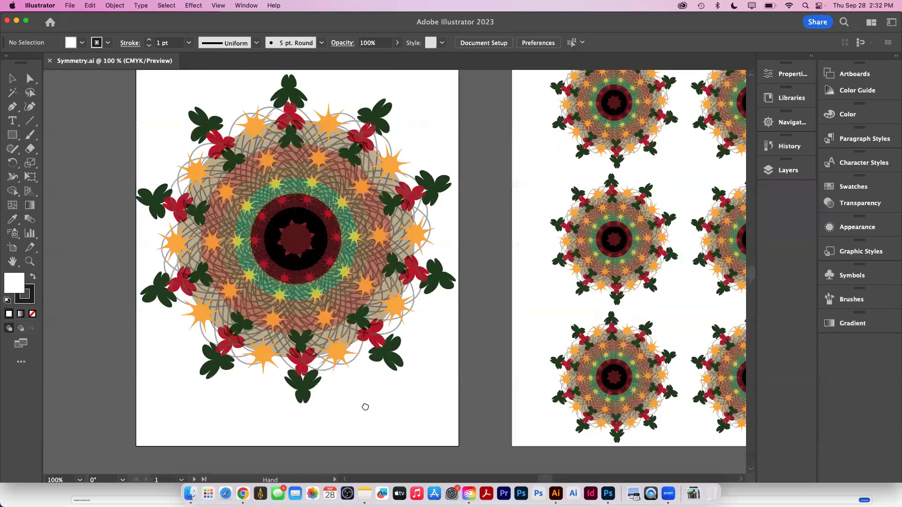
{"action": "scroll", "coordinate": [351, 371], "scroll_direction": "left", "scroll_amount": 5}
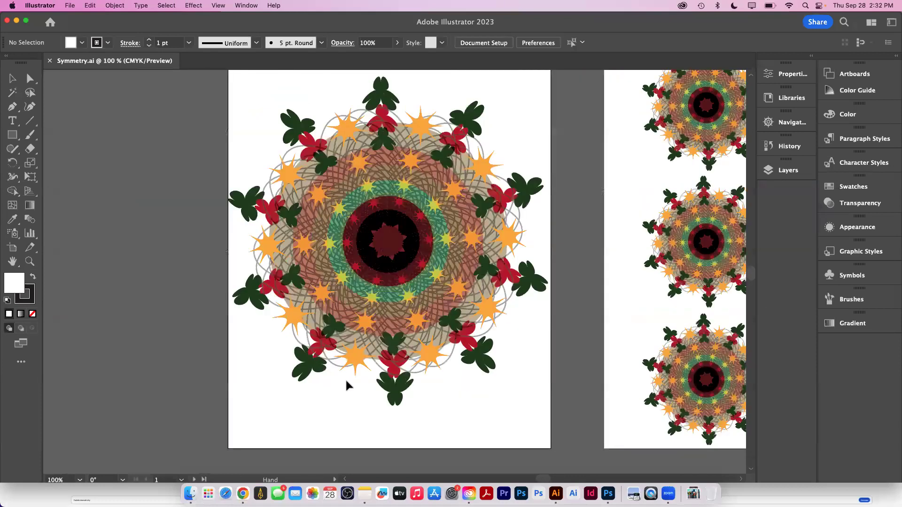
{"action": "scroll", "coordinate": [346, 382], "scroll_direction": "up", "scroll_amount": 1}
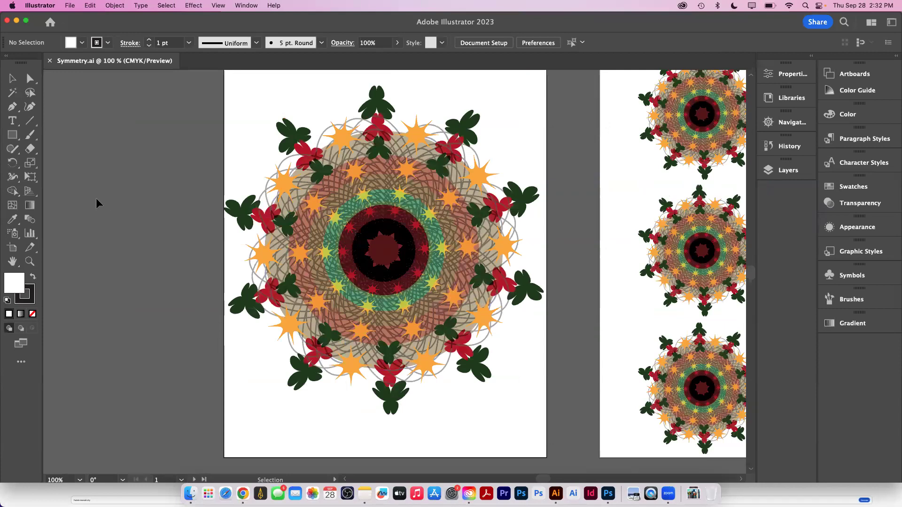
{"action": "left_click", "coordinate": [13, 77]}
{"action": "left_click", "coordinate": [342, 224]}
{"action": "left_click_drag", "start_coordinate": [225, 75], "coordinate": [539, 427]}
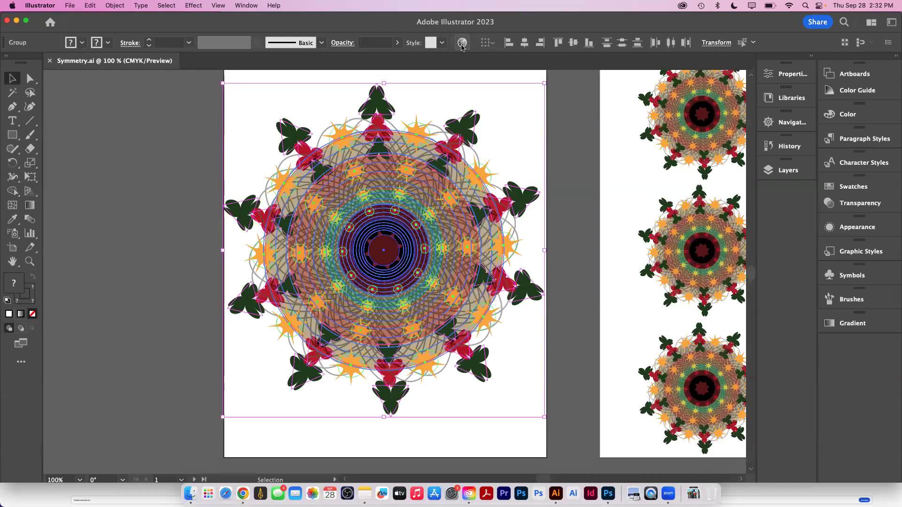
Open Recolor Artwork's advanced options and switch to Generative Recolor
{"action": "left_click", "coordinate": [462, 43]}
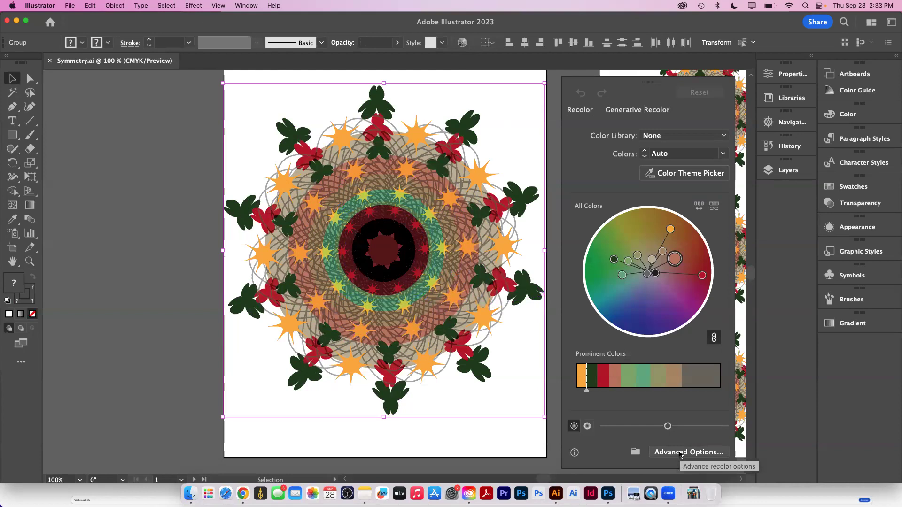
{"action": "left_click", "coordinate": [679, 453]}
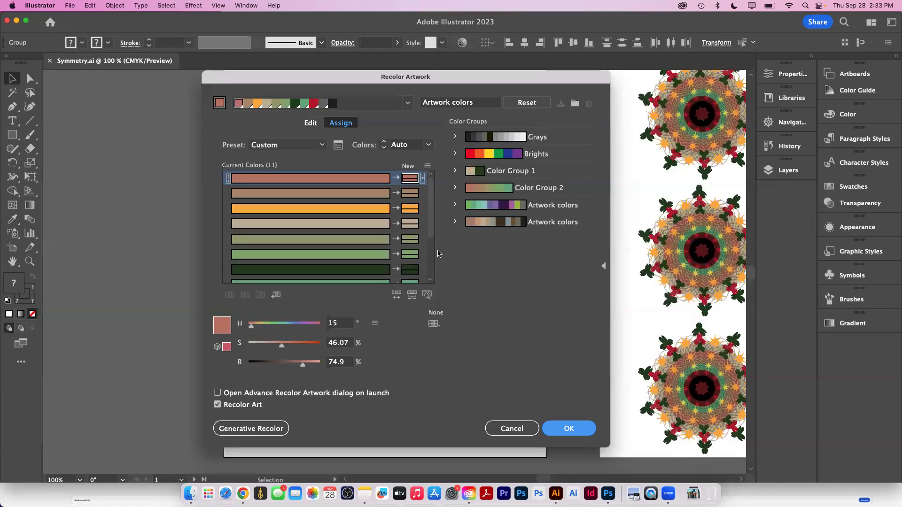
{"action": "left_click_drag", "start_coordinate": [357, 83], "coordinate": [623, 26]}
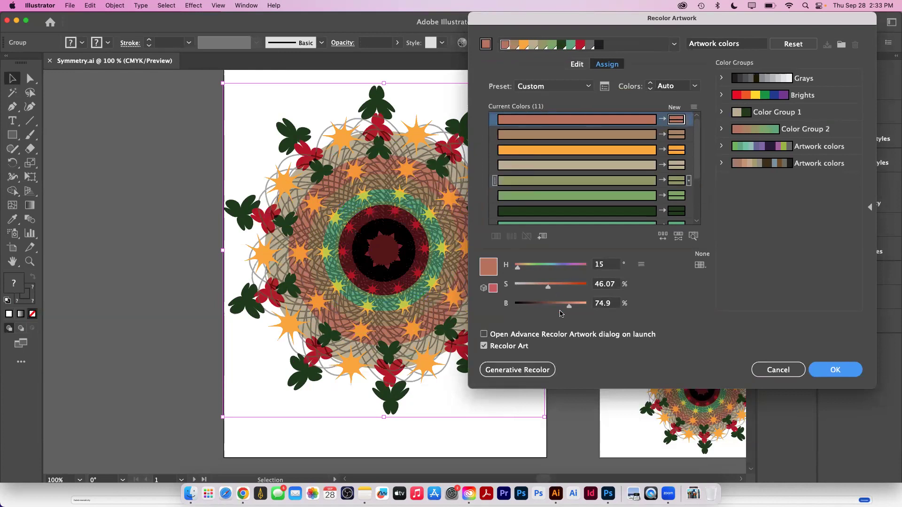
{"action": "left_click", "coordinate": [517, 370]}
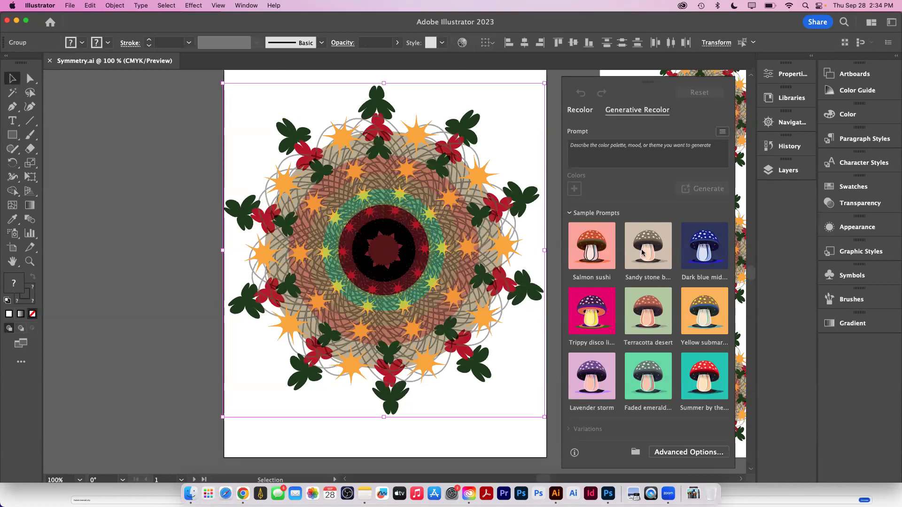
Apply the Salmon sushi prompt and settle on the dark red, orange and blue variation
{"action": "left_click", "coordinate": [591, 261]}
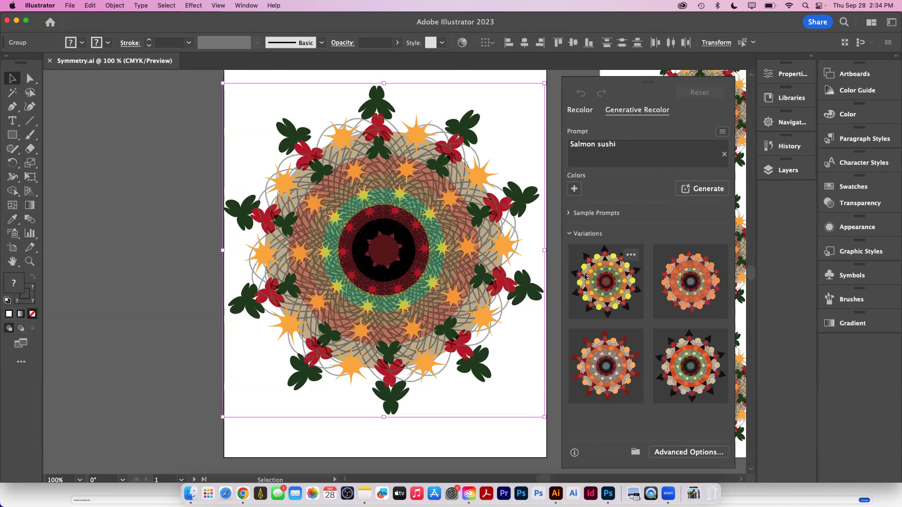
{"action": "left_click", "coordinate": [601, 288]}
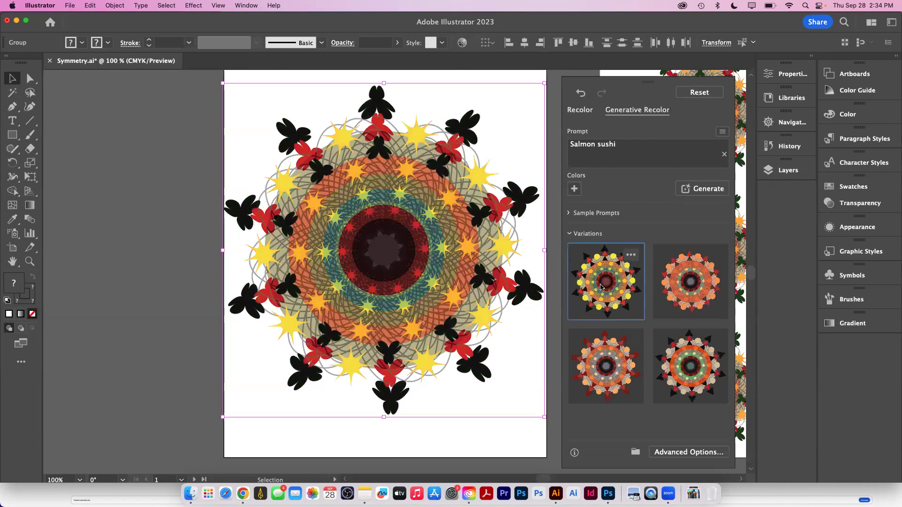
{"action": "left_click", "coordinate": [694, 289]}
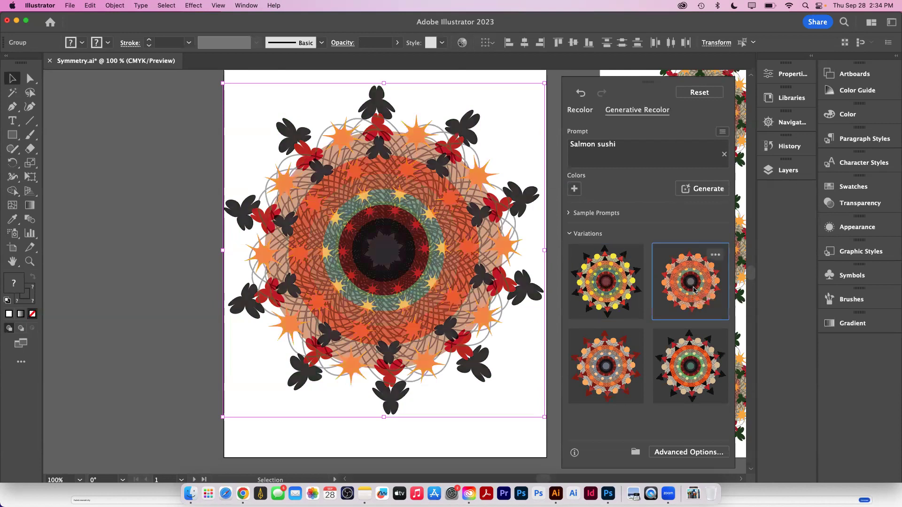
{"action": "left_click", "coordinate": [696, 381]}
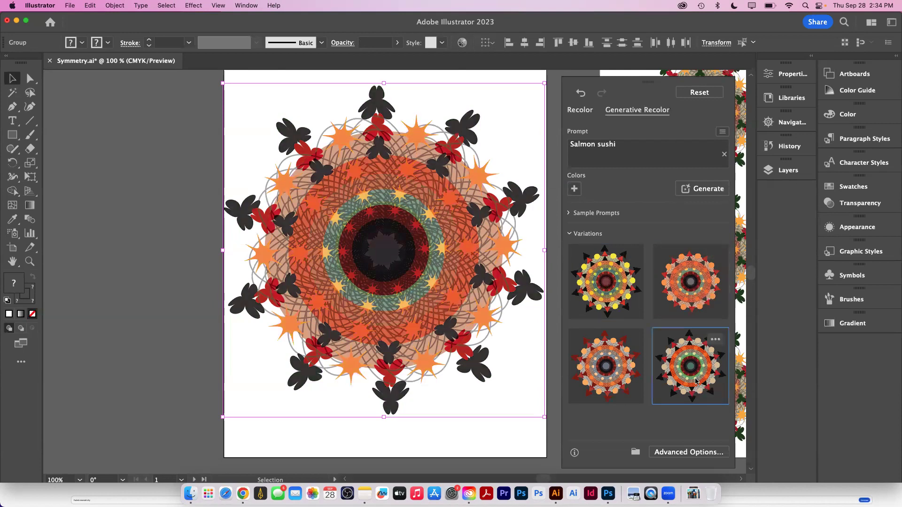
{"action": "left_click", "coordinate": [599, 382]}
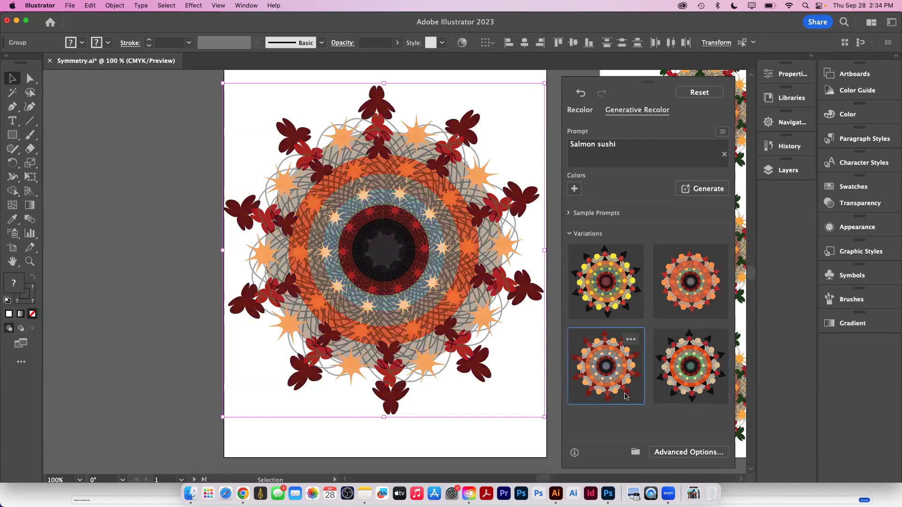
{"action": "left_click", "coordinate": [668, 453]}
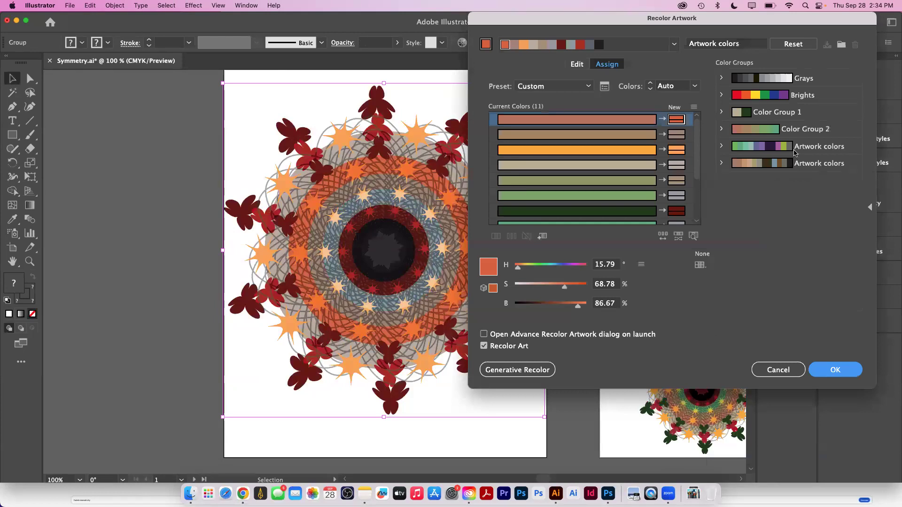
Save the Salmon sushi colours as a new Artwork colors group and return to Generative Recolor prompts
{"action": "left_click", "coordinate": [841, 45]}
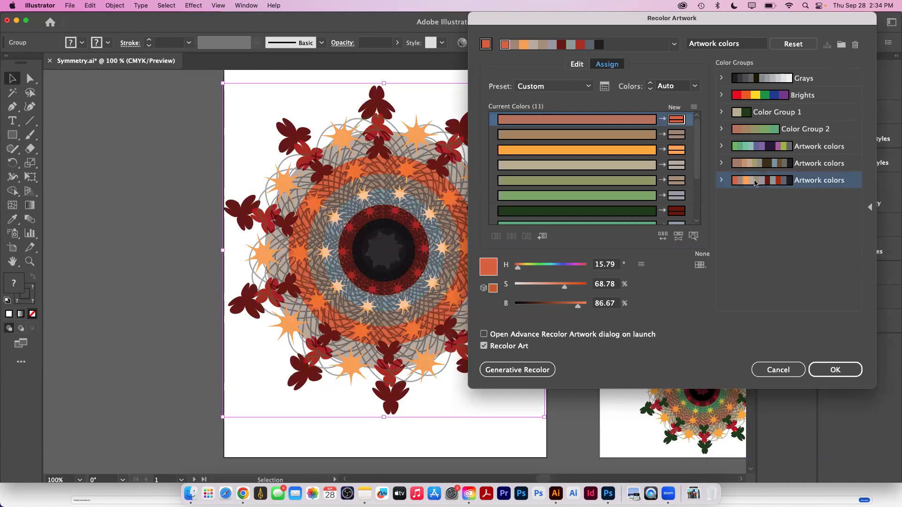
{"action": "left_click", "coordinate": [832, 374]}
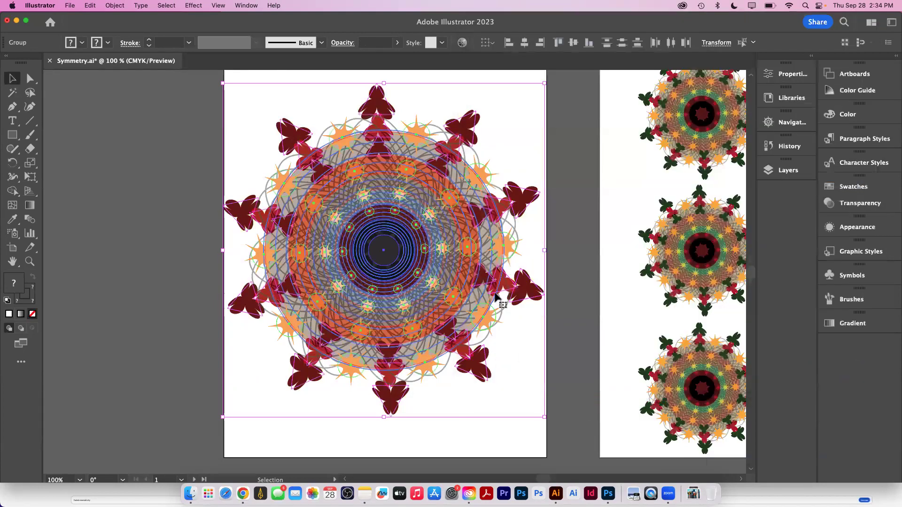
{"action": "left_click", "coordinate": [462, 44]}
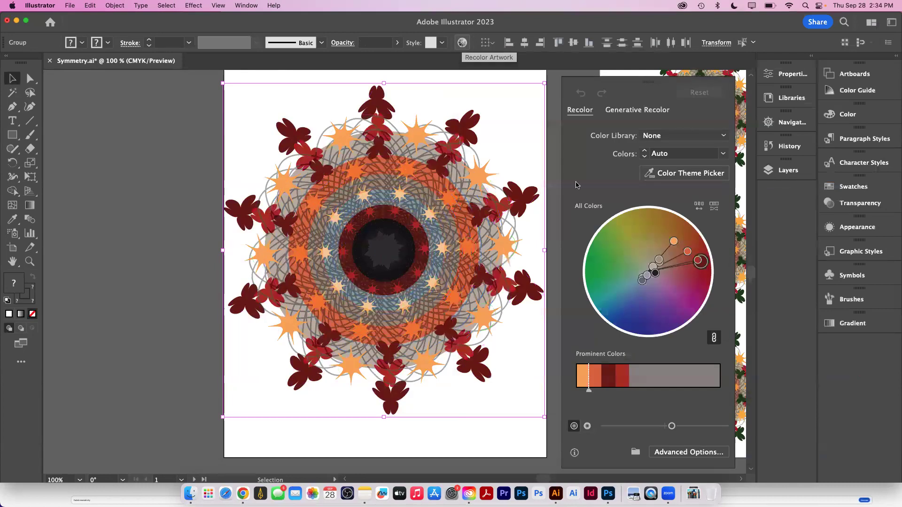
{"action": "left_click", "coordinate": [682, 452]}
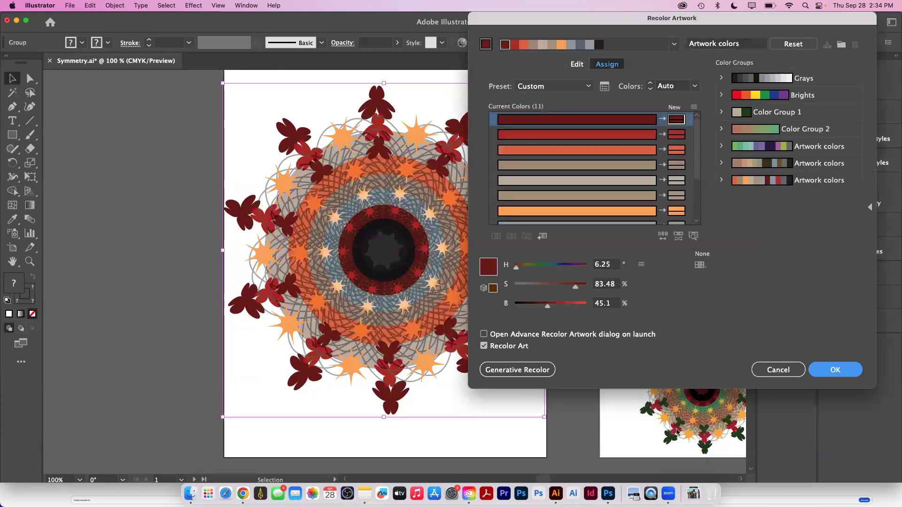
{"action": "left_click", "coordinate": [513, 374]}
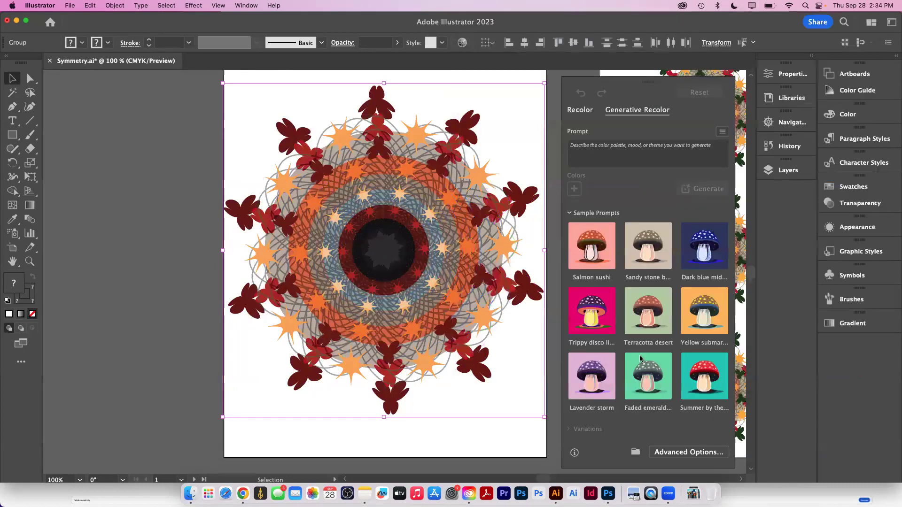
Apply the third 'Summer by the sea' variation (purple, yellow, teal) and select the prompt text
{"action": "left_click", "coordinate": [698, 375]}
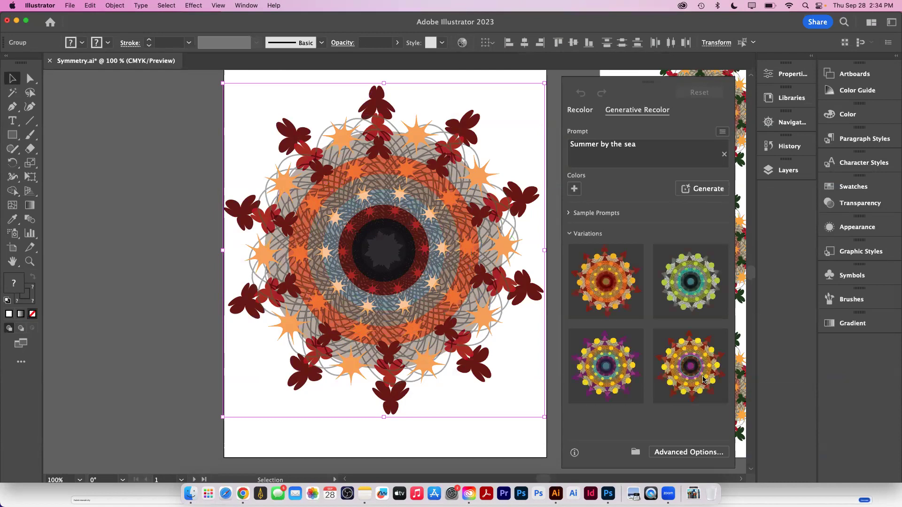
{"action": "left_click", "coordinate": [674, 284]}
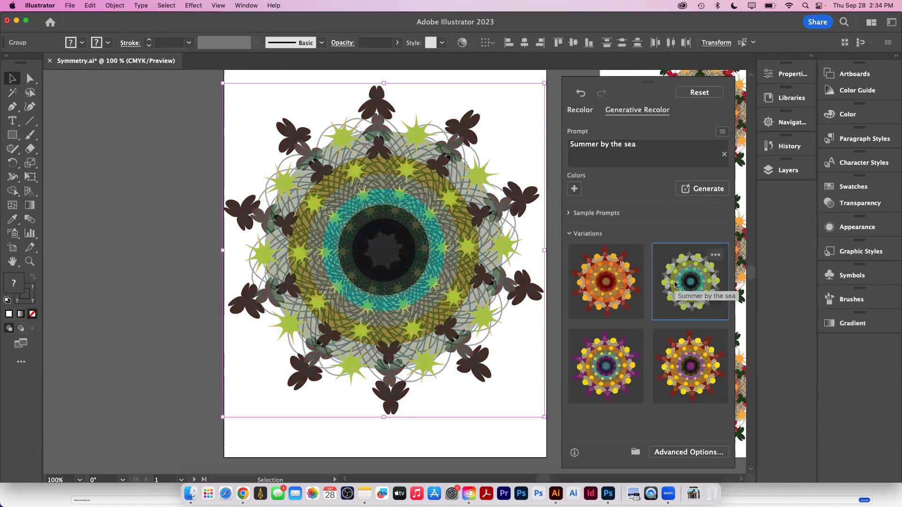
{"action": "left_click", "coordinate": [685, 376]}
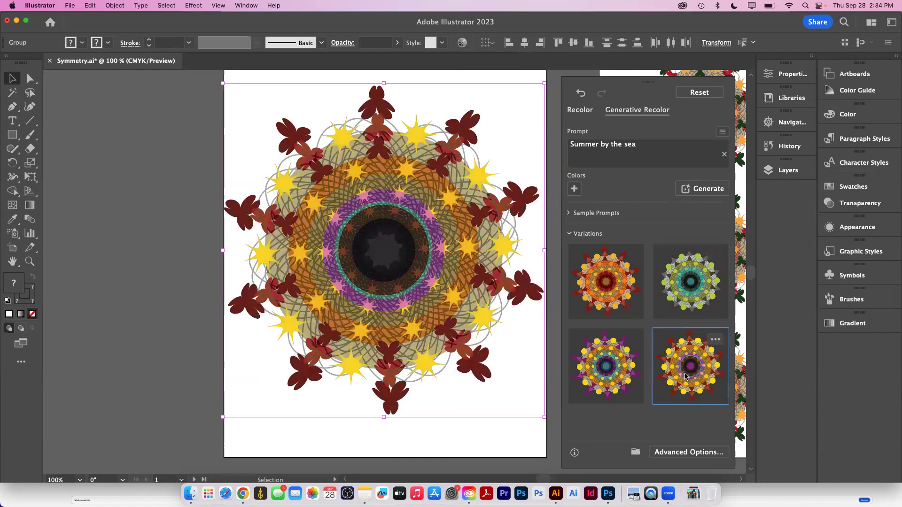
{"action": "left_click", "coordinate": [607, 366]}
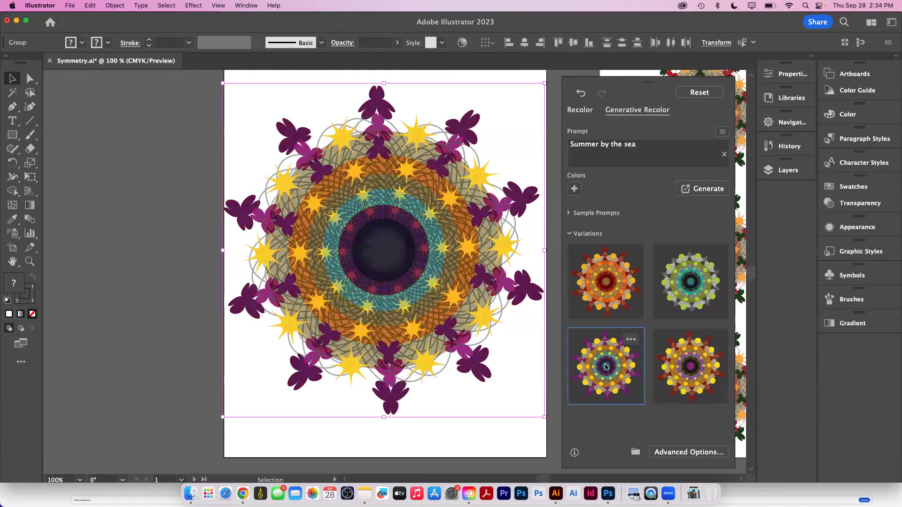
{"action": "left_click", "coordinate": [637, 147]}
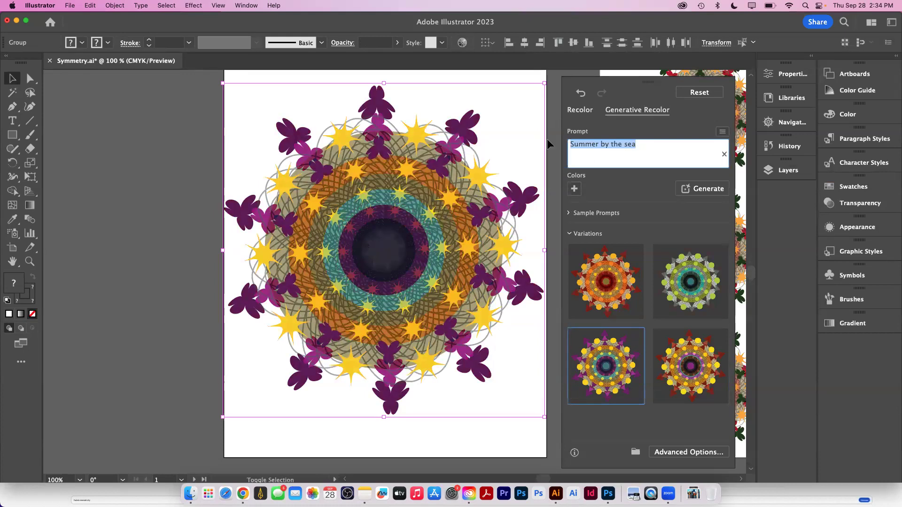
Generate variations for 'Icecream with choclate and cherries' and preview all six on the mandala
{"action": "type", "text": "Icecream with choclate and che"}
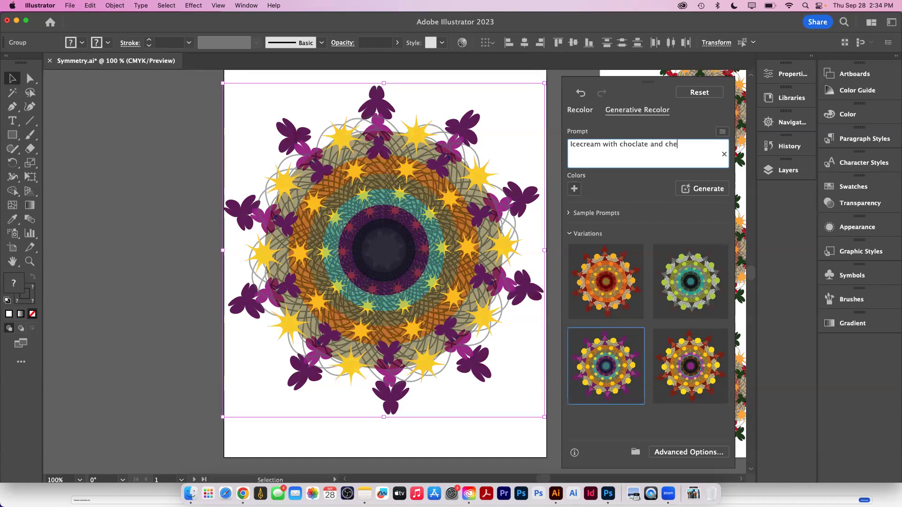
{"action": "type", "text": "rries"}
{"action": "left_click", "coordinate": [711, 188]}
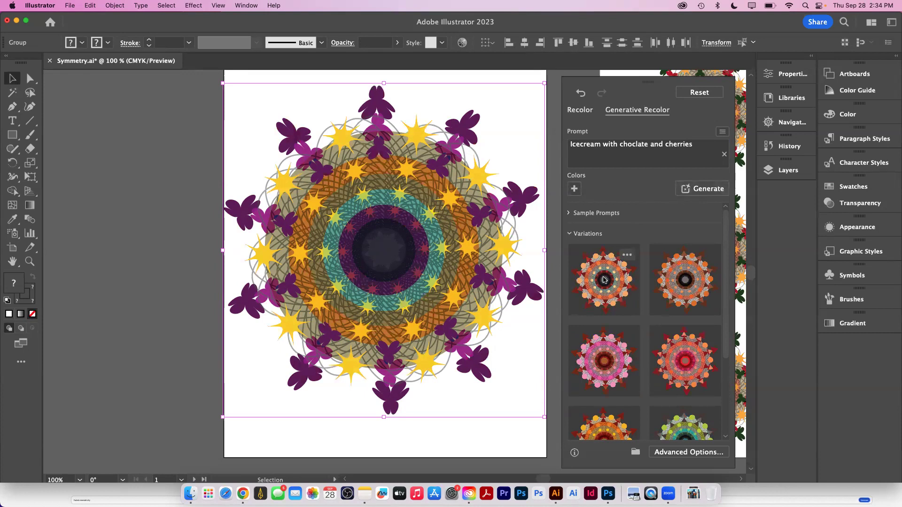
{"action": "left_click", "coordinate": [604, 280]}
{"action": "left_click", "coordinate": [684, 281]}
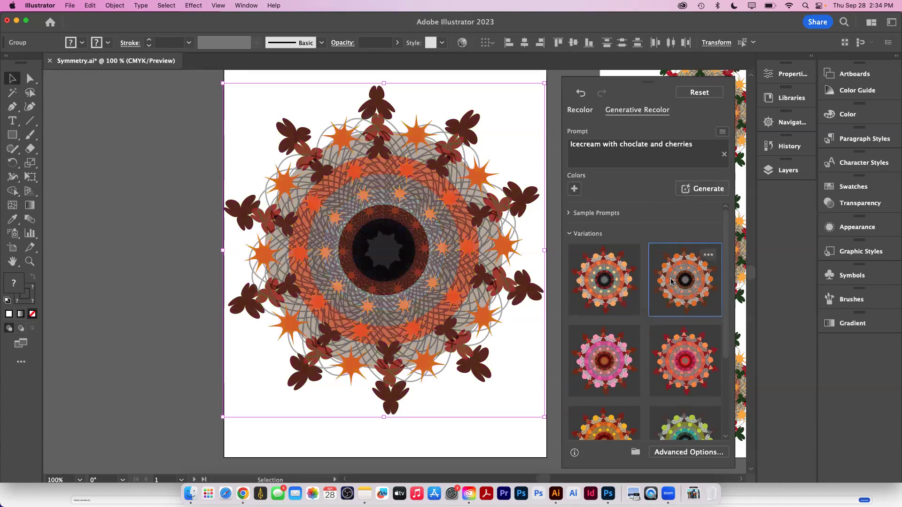
{"action": "left_click", "coordinate": [688, 351]}
{"action": "left_click", "coordinate": [593, 371]}
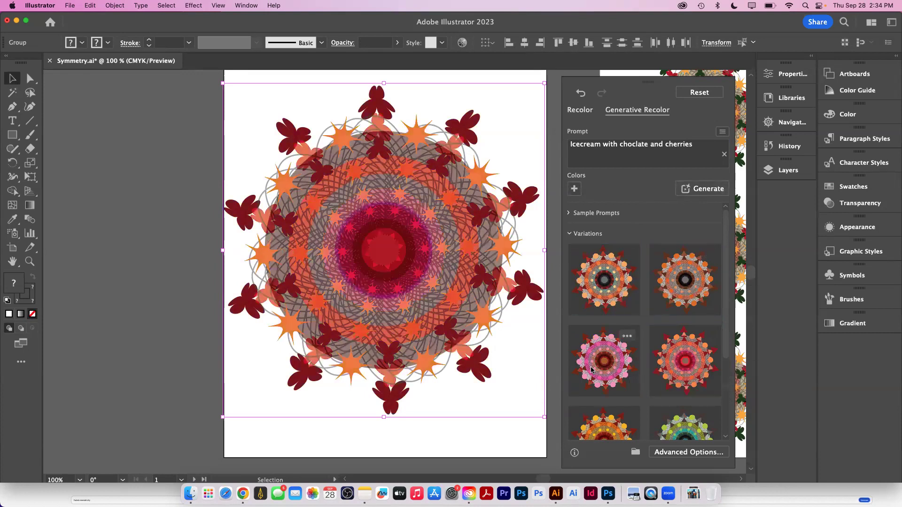
{"action": "left_click", "coordinate": [609, 427]}
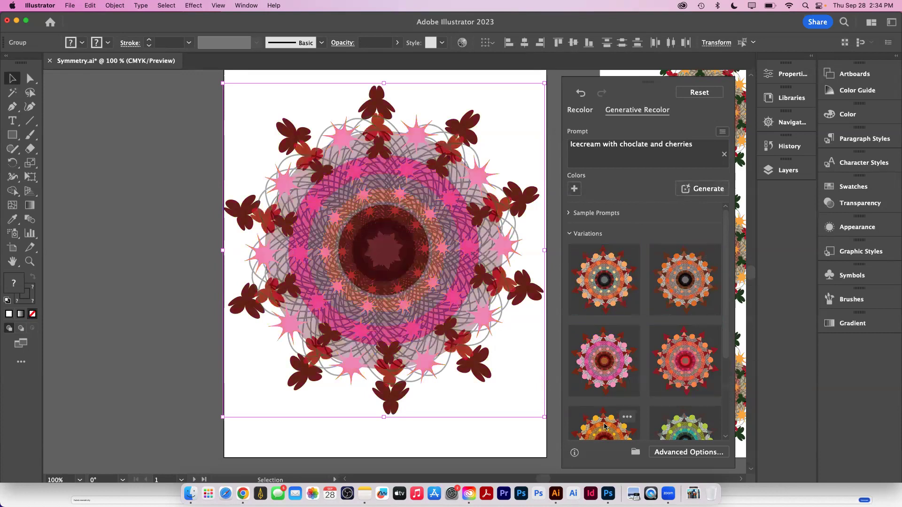
{"action": "left_click", "coordinate": [663, 428]}
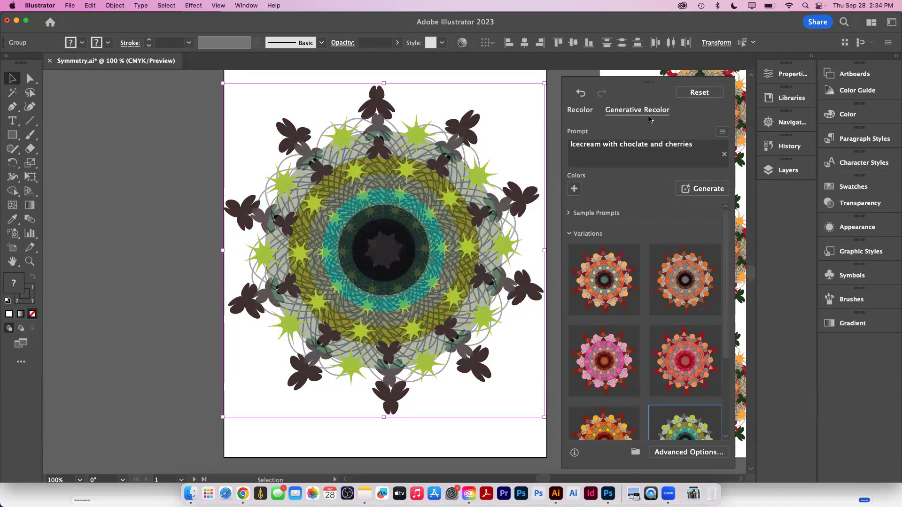
Regenerate the variations and apply the red, orange and yellow one
{"action": "left_click", "coordinate": [722, 131]}
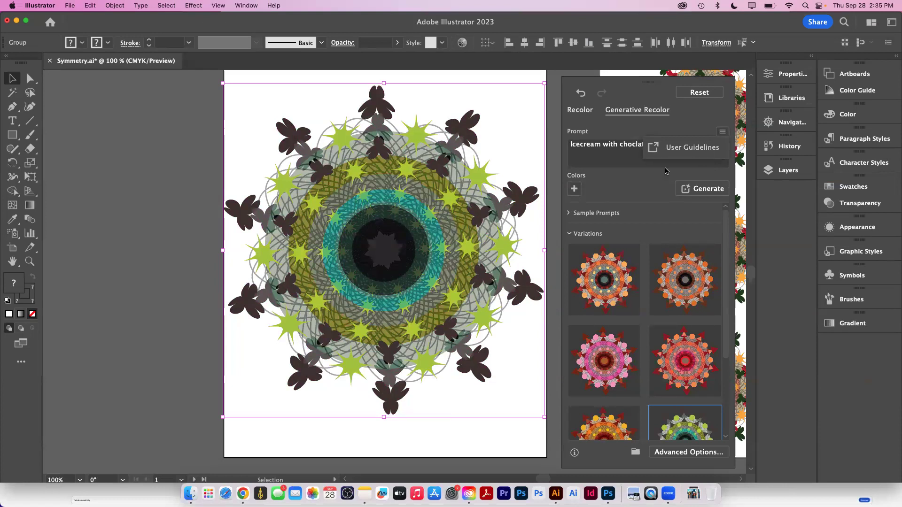
{"action": "left_click", "coordinate": [670, 132]}
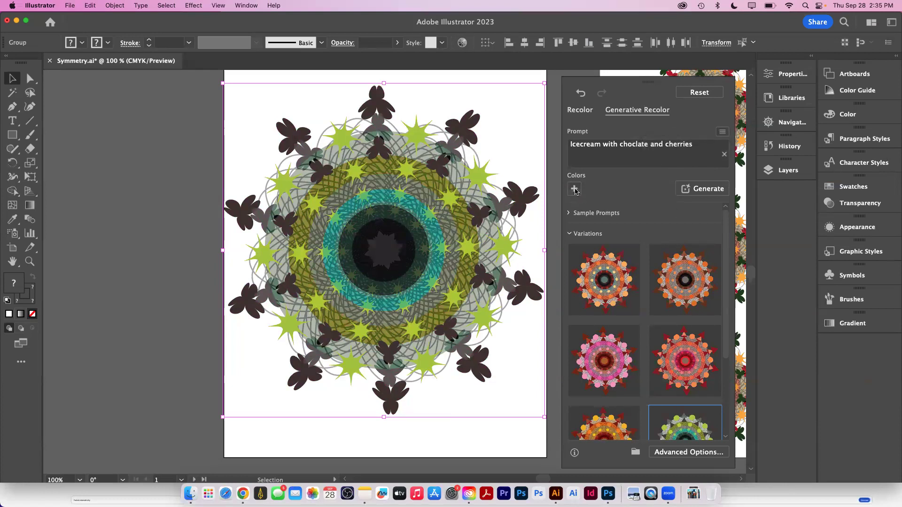
{"action": "left_click", "coordinate": [574, 189]}
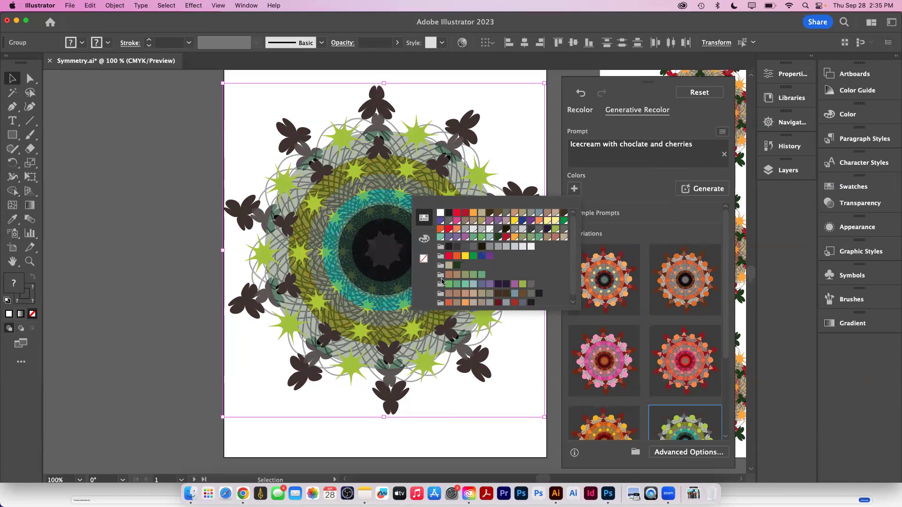
{"action": "left_click", "coordinate": [657, 203]}
{"action": "left_click", "coordinate": [686, 189]}
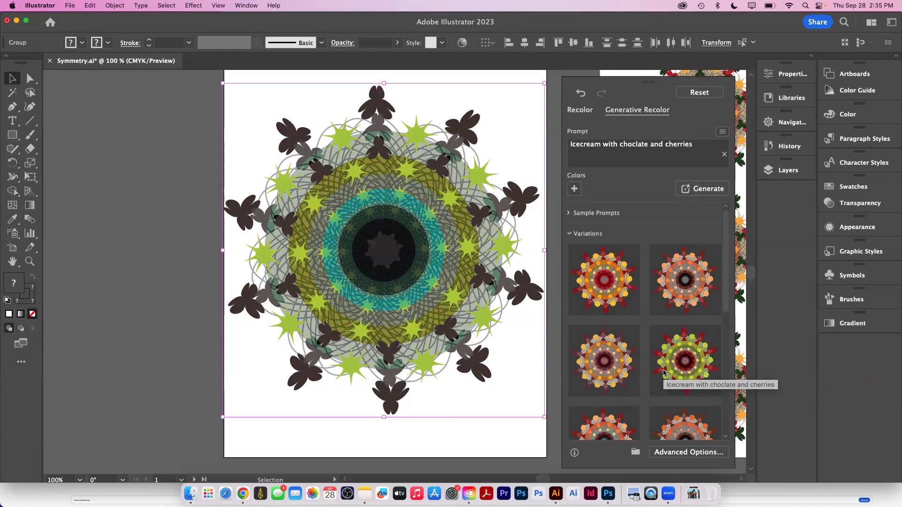
{"action": "left_click", "coordinate": [601, 277]}
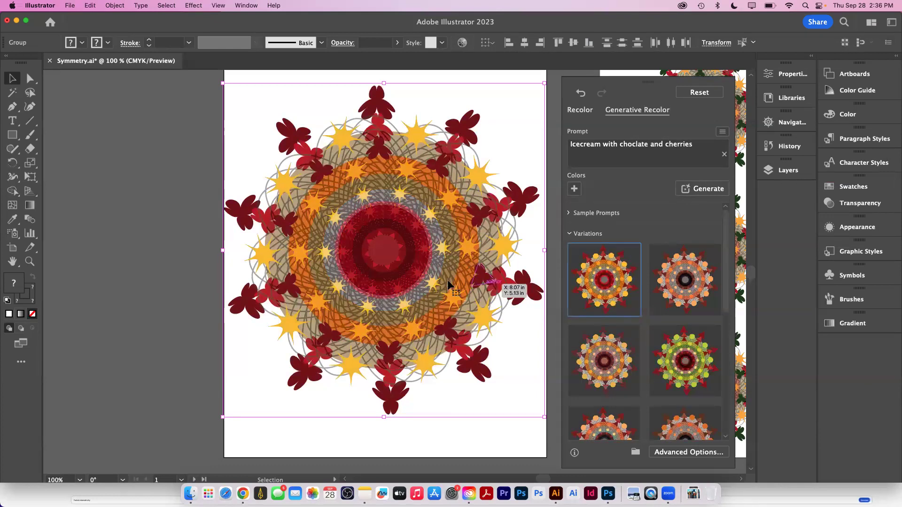
Close the Recolor panel, then select and copy the entire recoloured mandala
{"action": "left_click", "coordinate": [149, 246]}
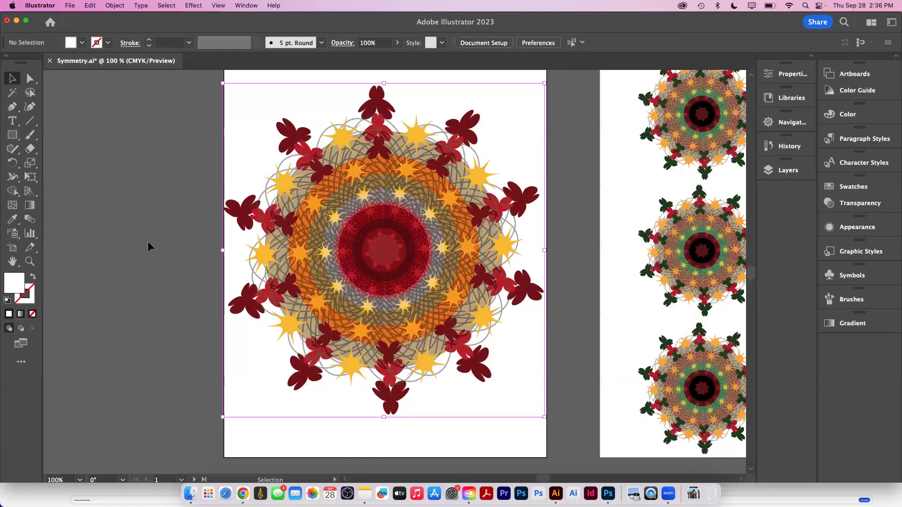
{"action": "left_click", "coordinate": [342, 296]}
{"action": "mouse_move", "coordinate": [250, 80]}
{"action": "left_mouse_down"}
{"action": "mouse_move", "coordinate": [339, 143]}
{"action": "mouse_move", "coordinate": [474, 358]}
{"action": "left_mouse_up"}
{"action": "key", "text": "super+h"}
{"action": "key", "text": "super+h"}
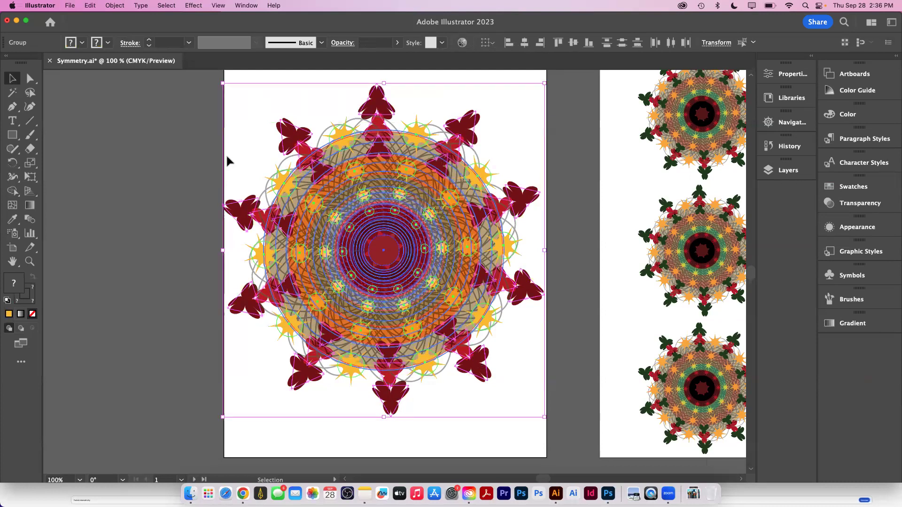
Create a new Letter document with the default six artboards
{"action": "left_click", "coordinate": [71, 6]}
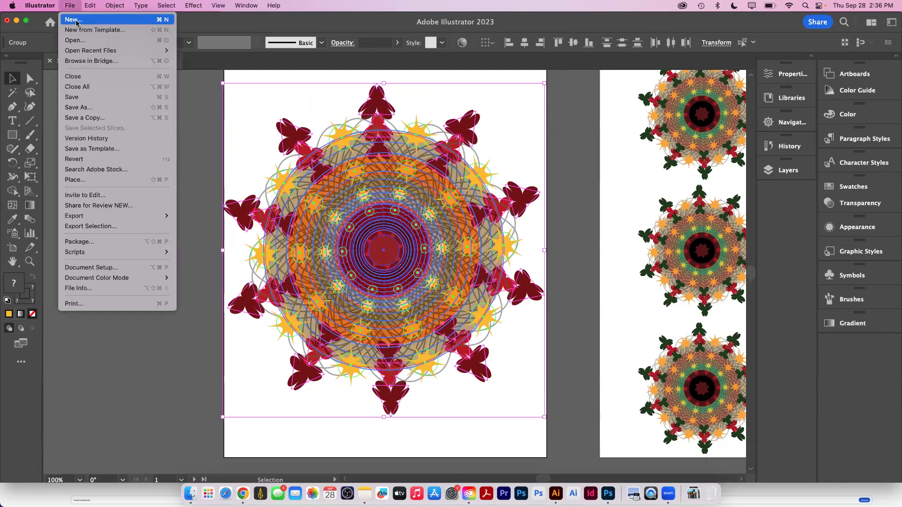
{"action": "left_click", "coordinate": [75, 20]}
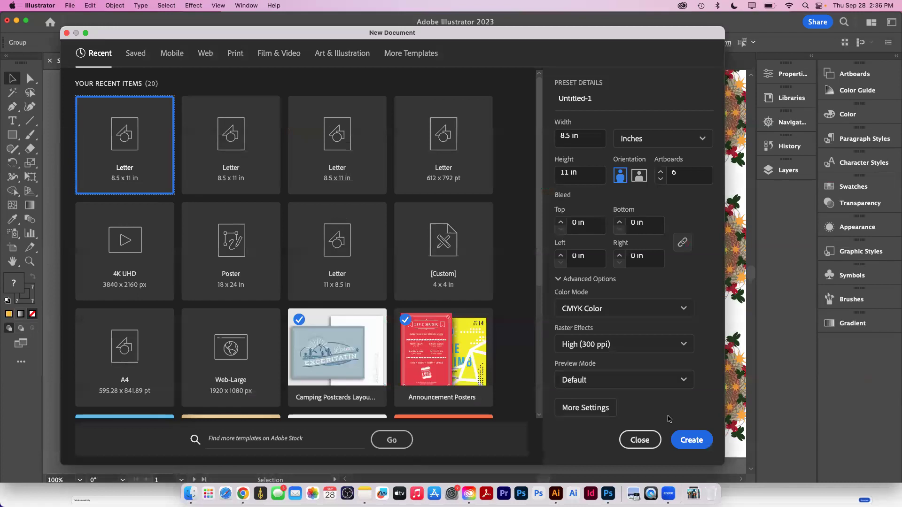
{"action": "left_click", "coordinate": [694, 441]}
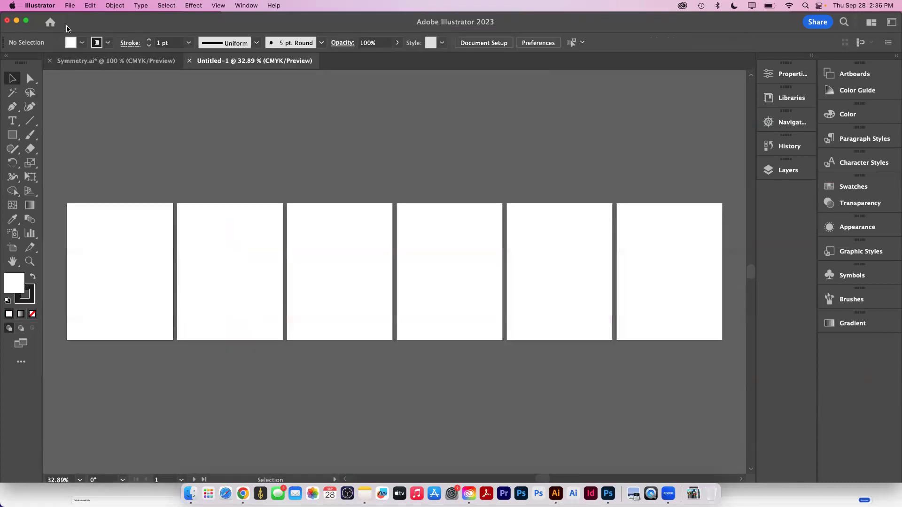
Create another new Letter document with the artboard count reduced to 1
{"action": "left_click", "coordinate": [71, 6]}
{"action": "left_click", "coordinate": [73, 19]}
{"action": "left_click", "coordinate": [659, 180]}
{"action": "left_click", "coordinate": [659, 179]}
{"action": "left_click", "coordinate": [659, 180]}
{"action": "left_click", "coordinate": [659, 180]}
{"action": "left_click", "coordinate": [688, 440]}
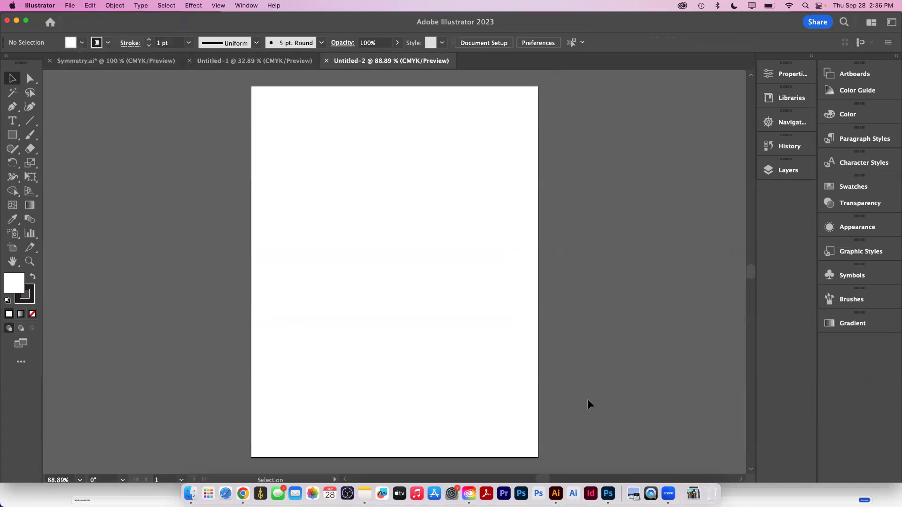
Paste the mandala onto Untitled-2's artboard, then return to Chrome's Firefly page
{"action": "key", "text": "super+v"}
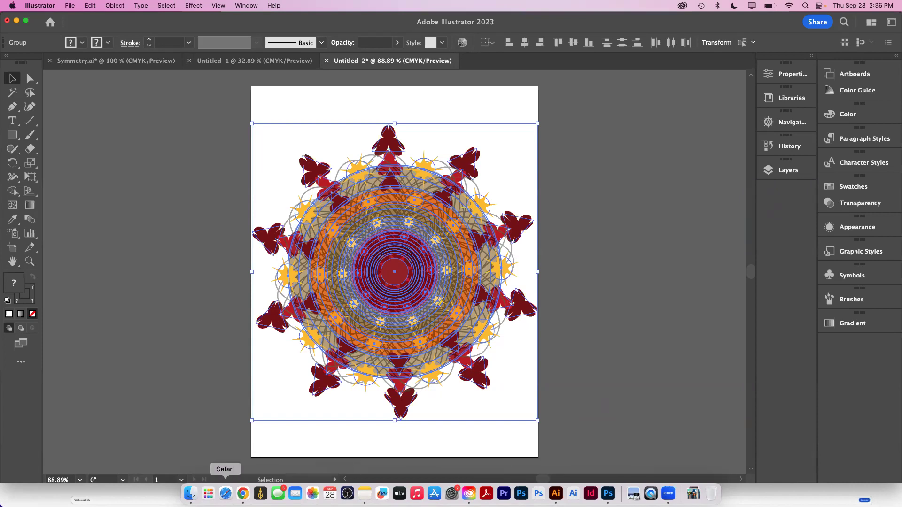
{"action": "left_click", "coordinate": [242, 493]}
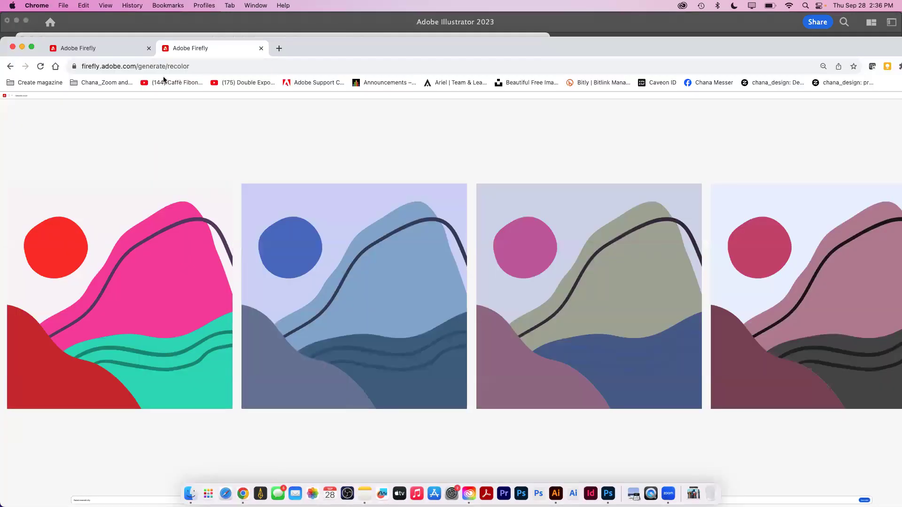
Close both Firefly tabs and the Outlook email window
{"action": "left_click", "coordinate": [261, 48]}
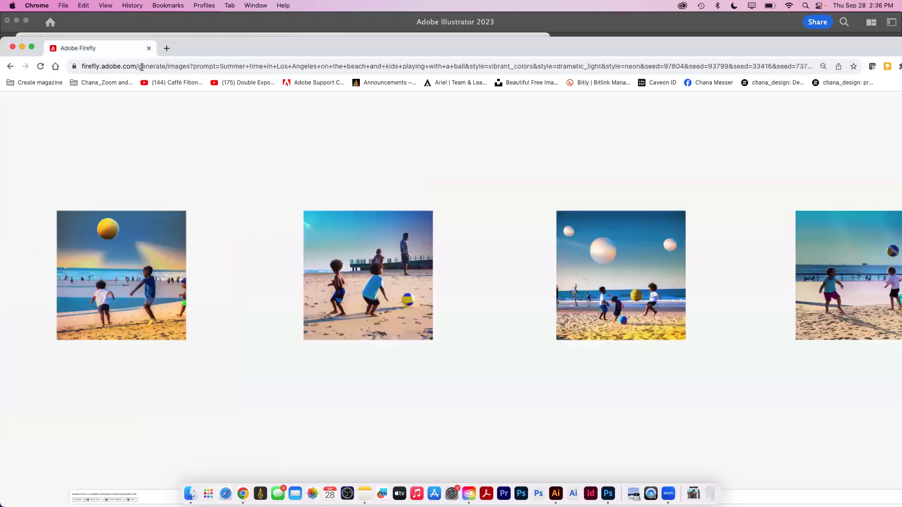
{"action": "left_click", "coordinate": [148, 48]}
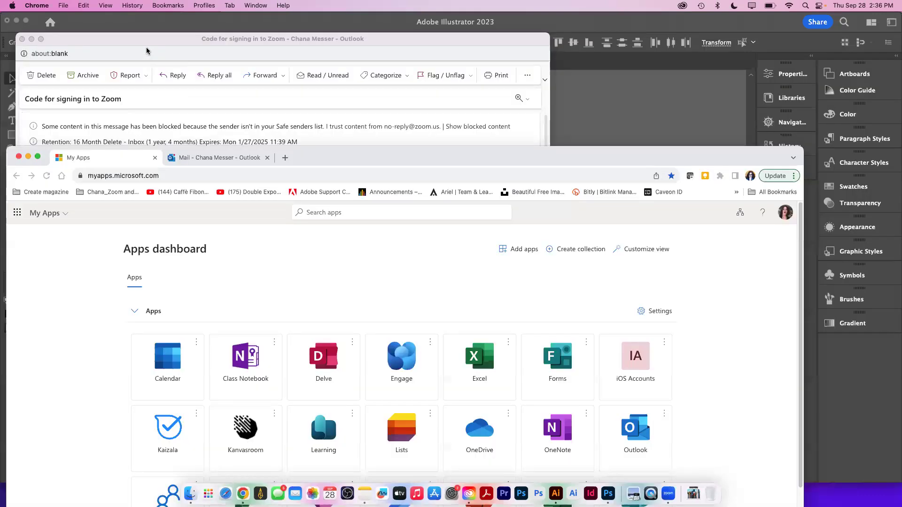
{"action": "left_click", "coordinate": [147, 52]}
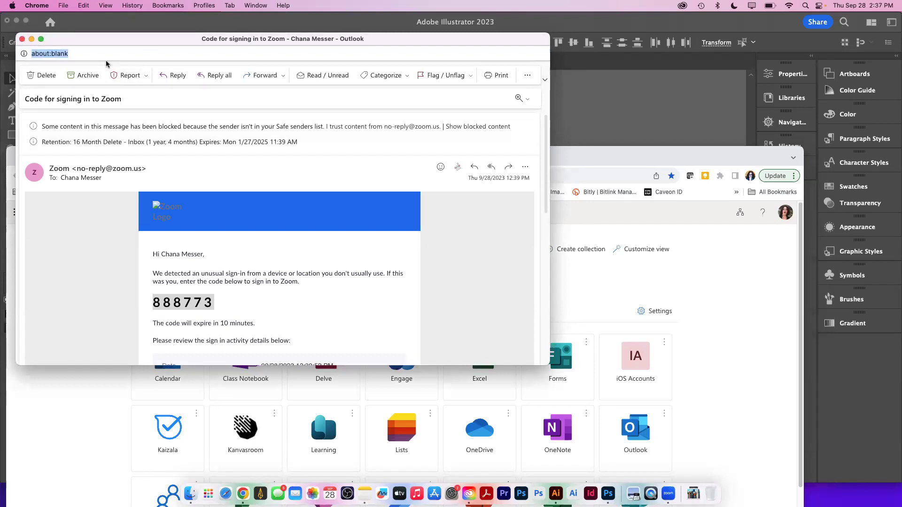
{"action": "left_click", "coordinate": [22, 39]}
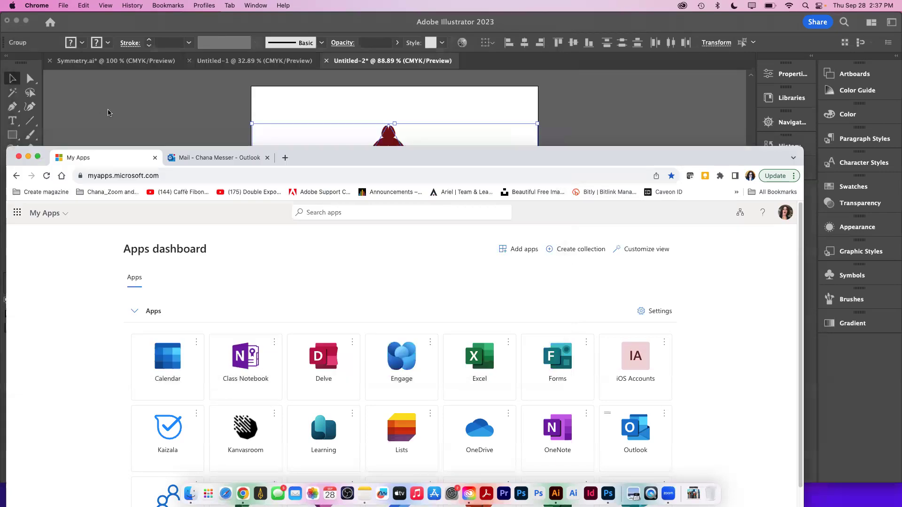
Open a new Chrome window and load express.adobe.com
{"action": "left_click", "coordinate": [61, 5]}
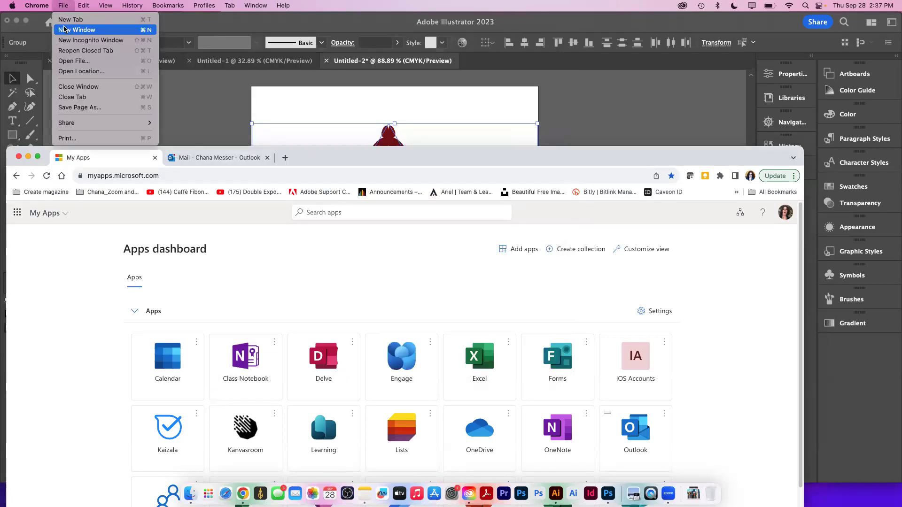
{"action": "left_click", "coordinate": [77, 30]}
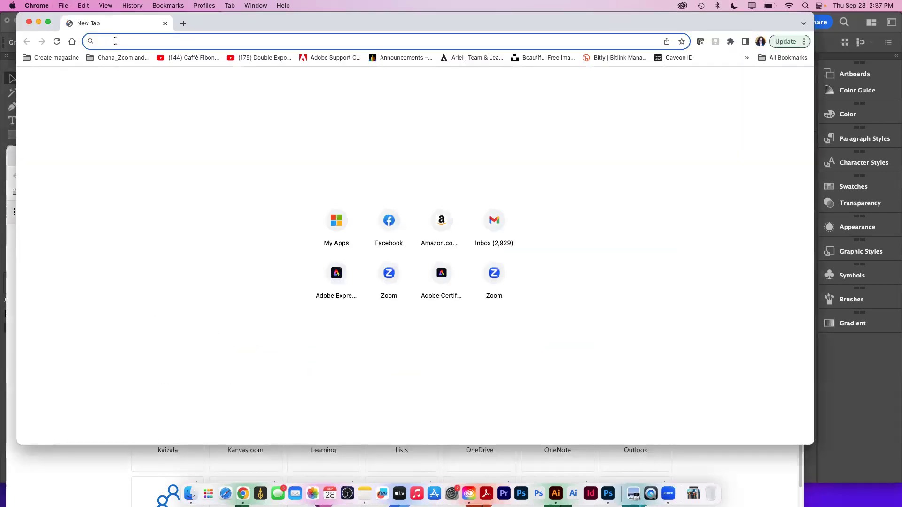
{"action": "type", "text": "expres"}
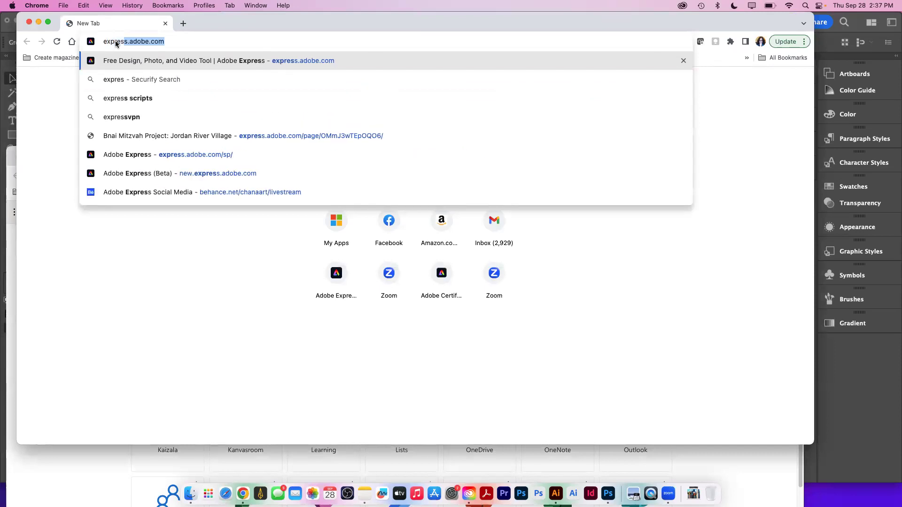
{"action": "type", "text": "s.adobe.com"}
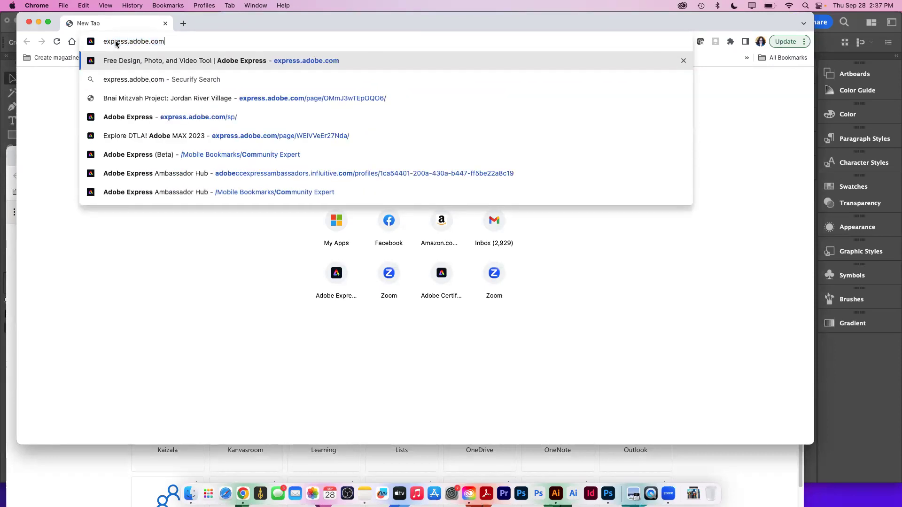
{"action": "key", "text": "Return"}
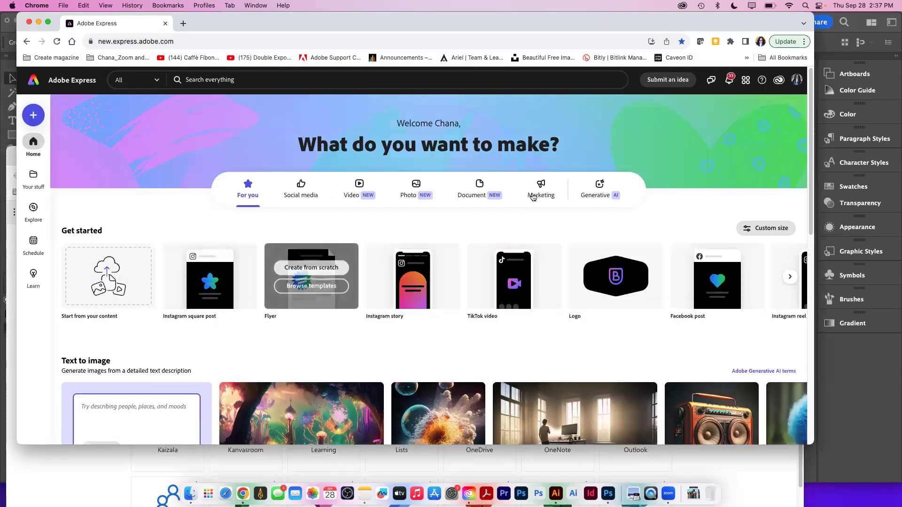
Open the recent dog project, return Home, and show the Social media design formats
{"action": "left_click_drag", "start_coordinate": [810, 217], "coordinate": [815, 405]}
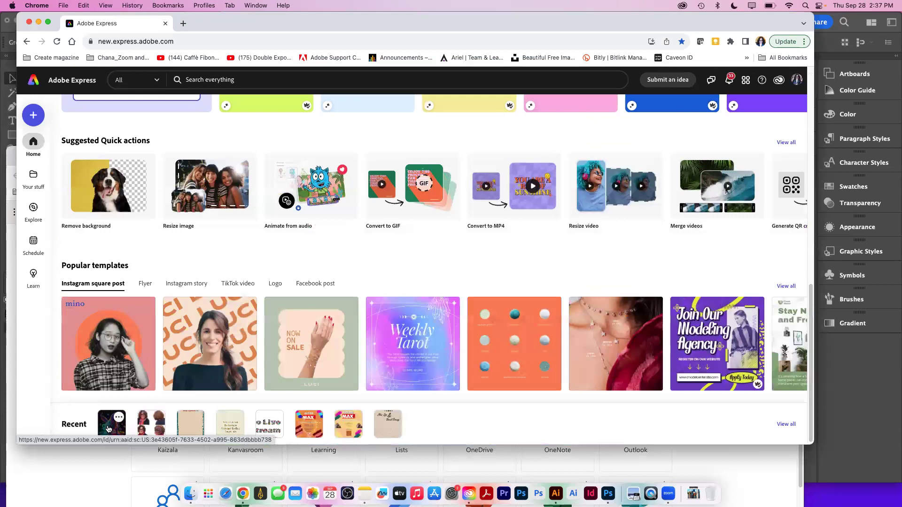
{"action": "left_click", "coordinate": [108, 428]}
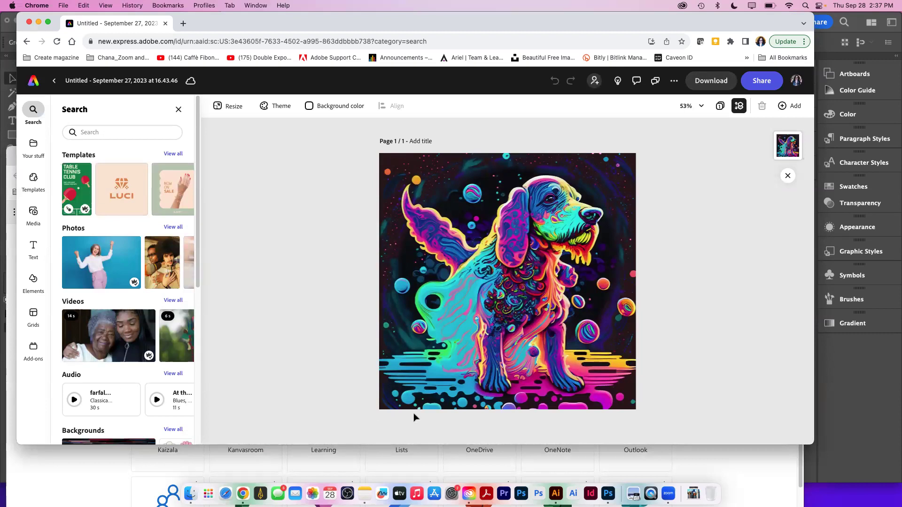
{"action": "left_click", "coordinate": [408, 379]}
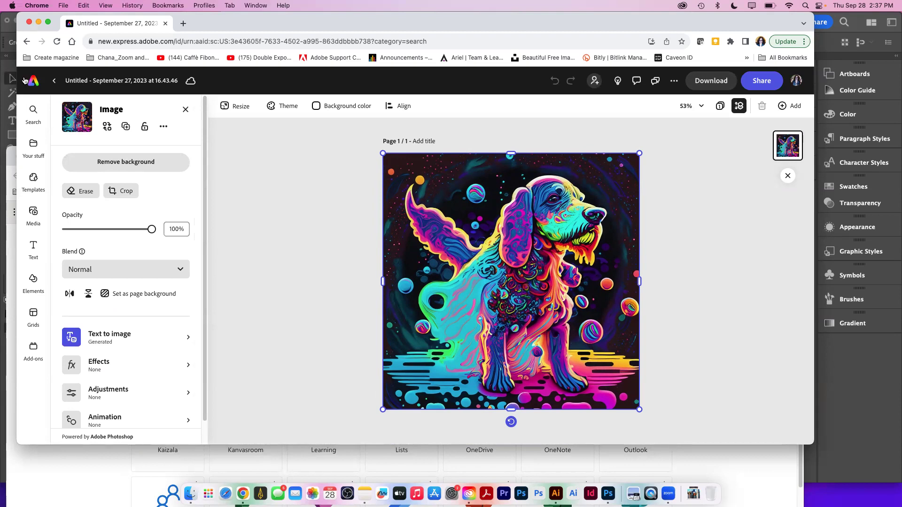
{"action": "left_click", "coordinate": [56, 83]}
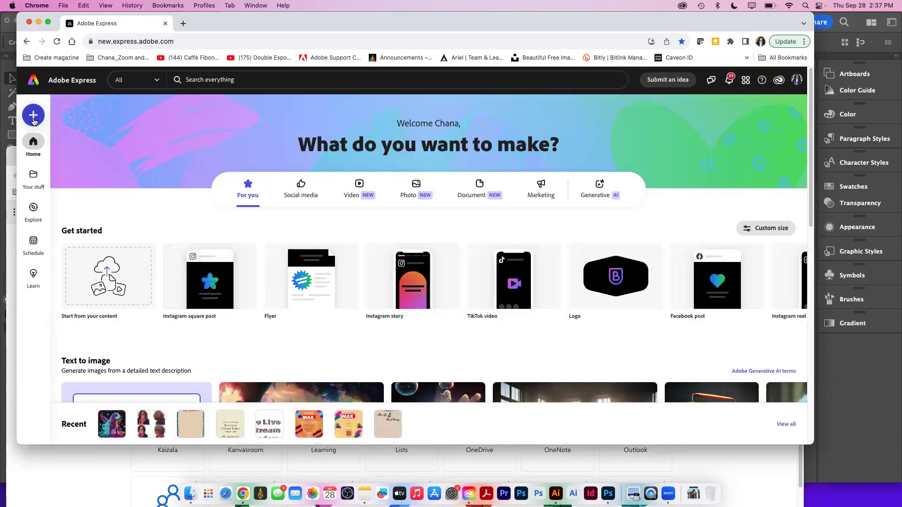
{"action": "left_click", "coordinate": [301, 194]}
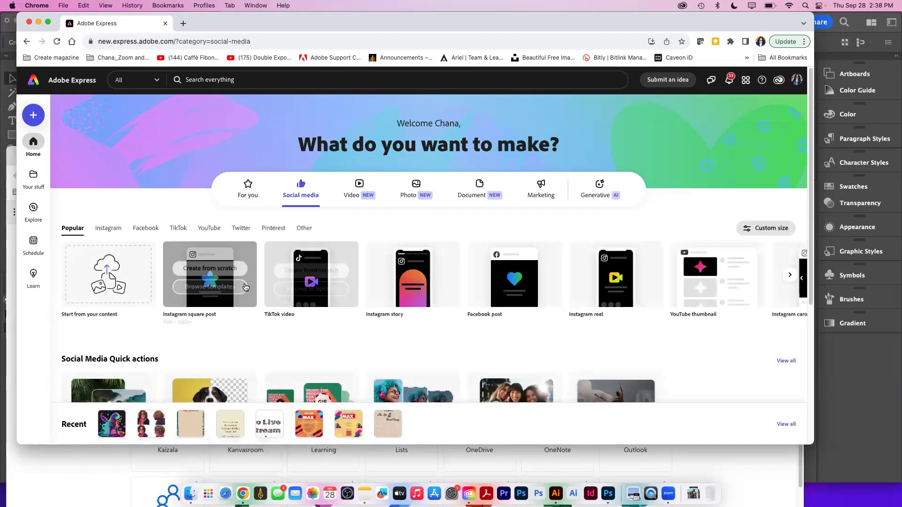
Start a blank Instagram square post with a Square (1:1) Text to image placeholder filling the page
{"action": "left_click", "coordinate": [212, 265]}
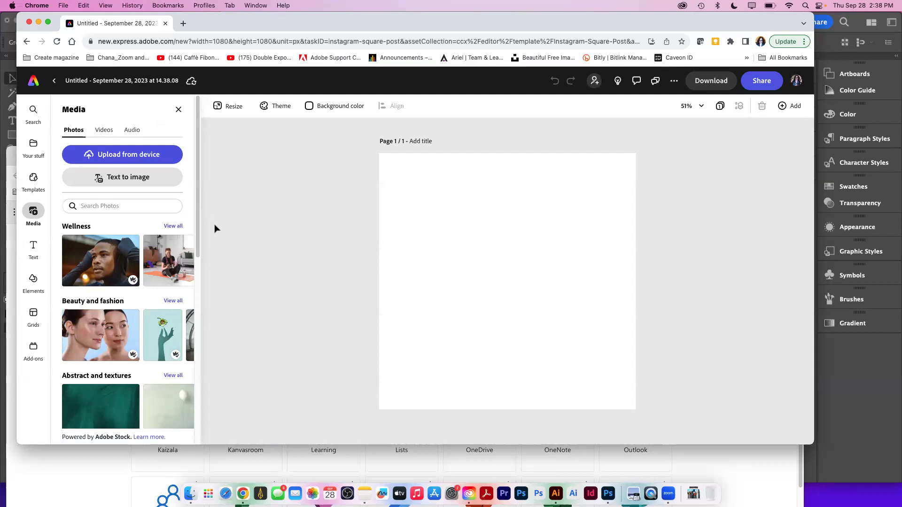
{"action": "left_click", "coordinate": [136, 181]}
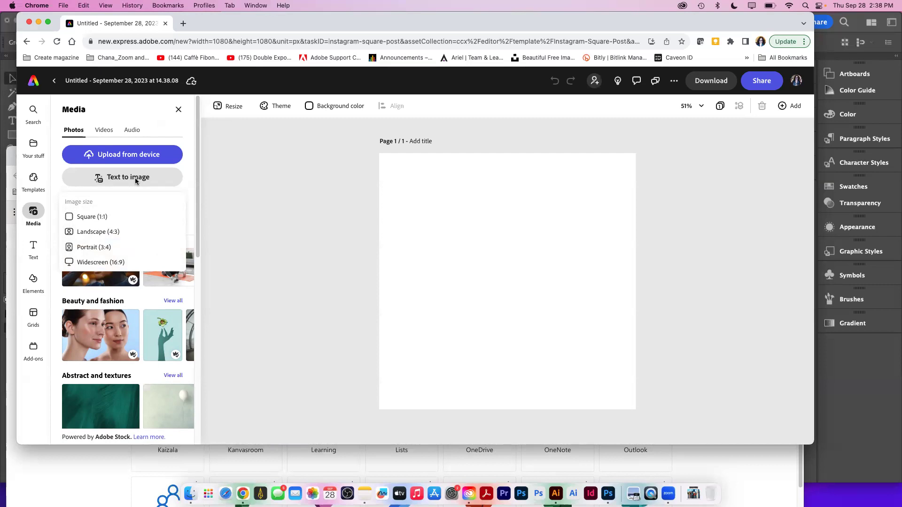
{"action": "left_click", "coordinate": [136, 180]}
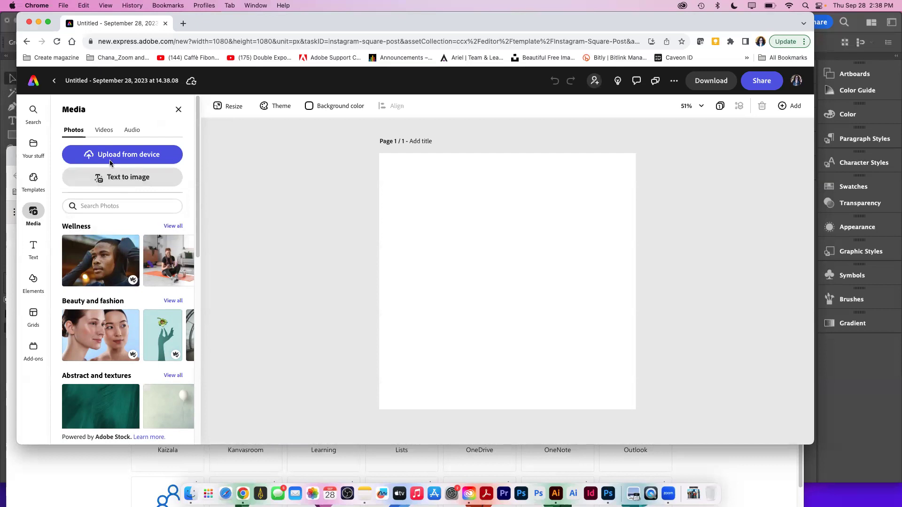
{"action": "left_click", "coordinate": [106, 178]}
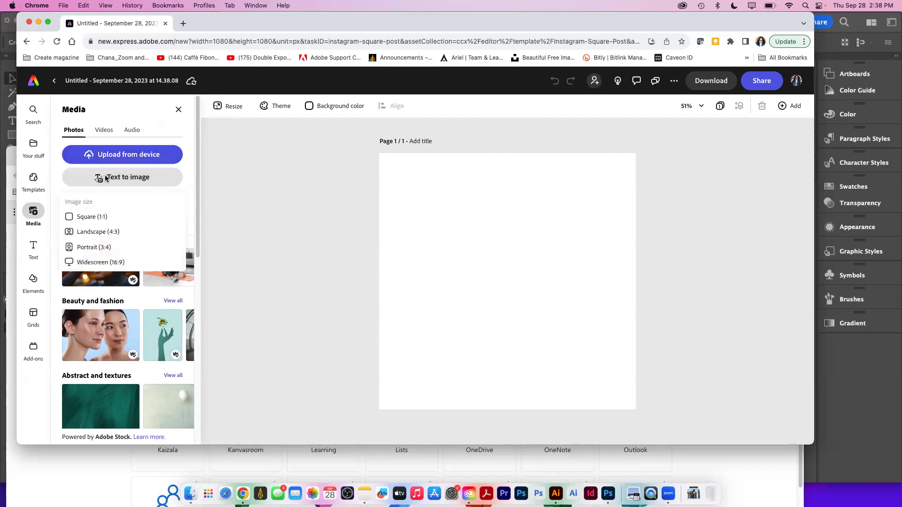
{"action": "left_click", "coordinate": [98, 218]}
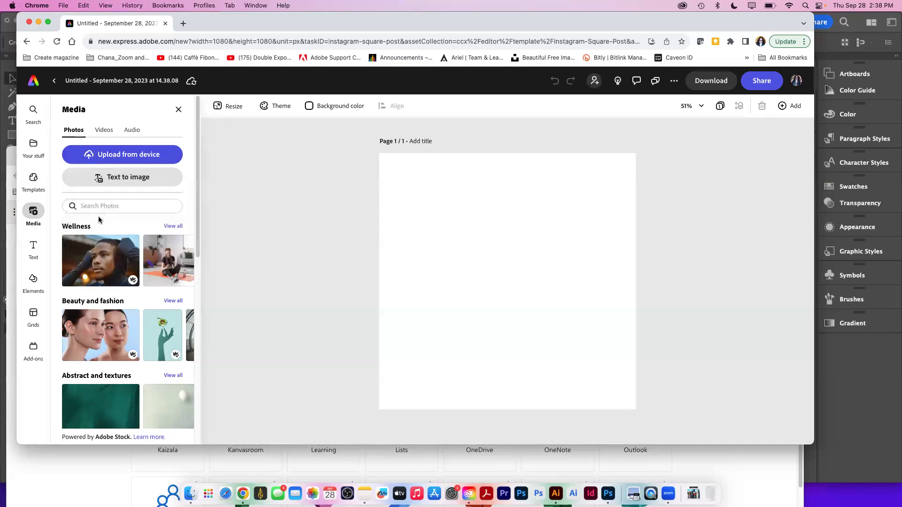
{"action": "left_click_drag", "start_coordinate": [447, 221], "coordinate": [383, 154]}
{"action": "left_click_drag", "start_coordinate": [571, 342], "coordinate": [637, 412]}
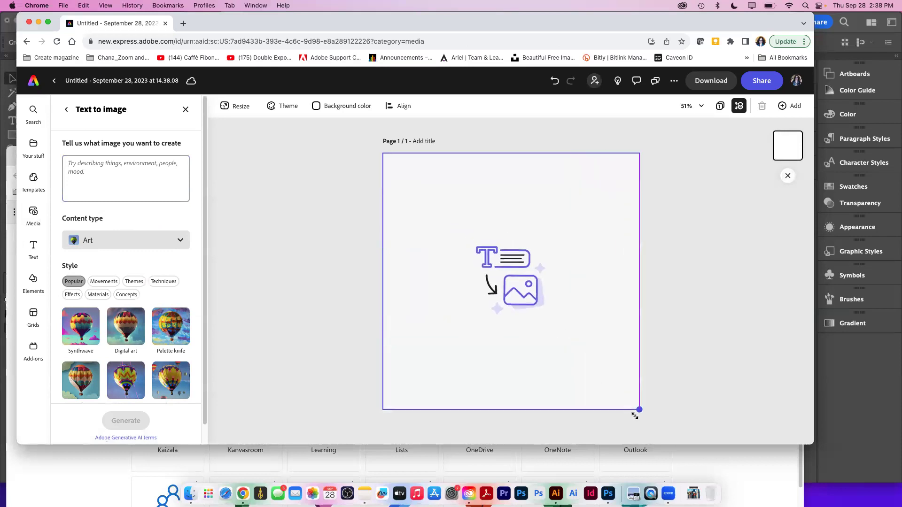
Generate art images of a small dog with crazy colors, try several results, then set content type to Photo
{"action": "left_click", "coordinate": [134, 174]}
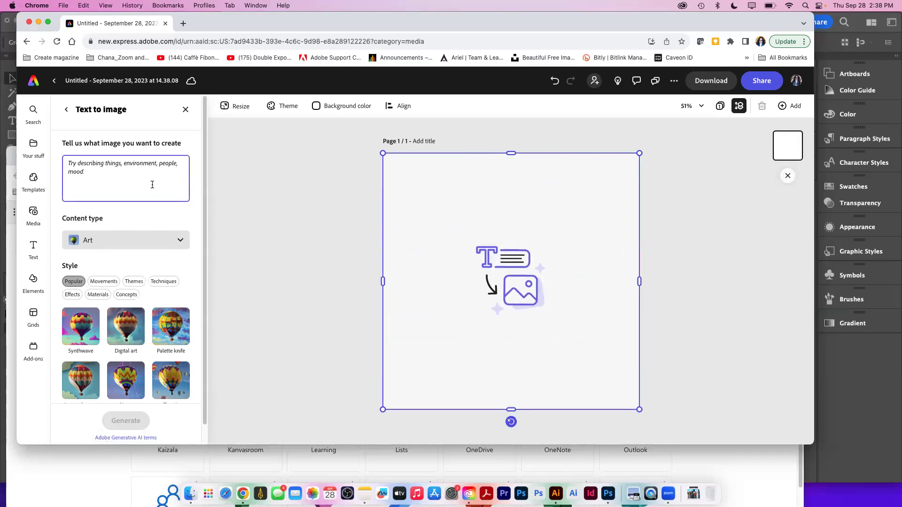
{"action": "type", "text": "Small dog with crazy colors"}
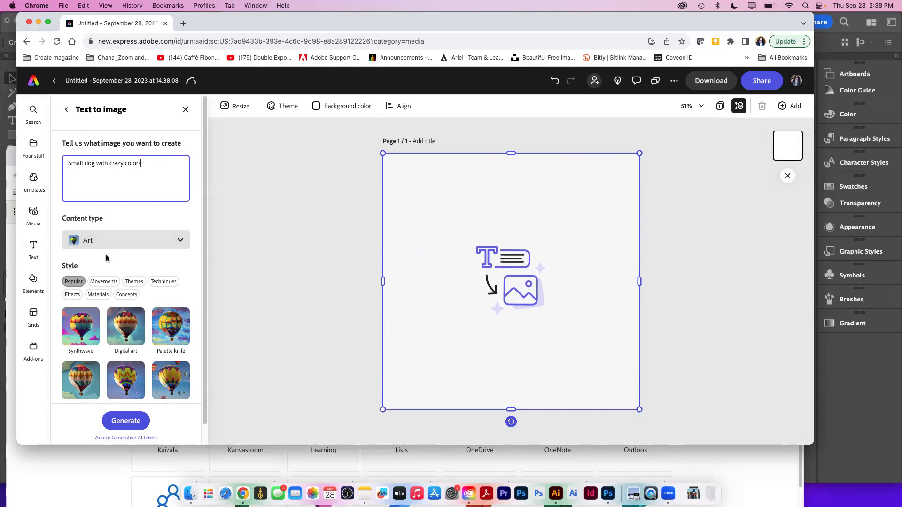
{"action": "key", "text": "Return"}
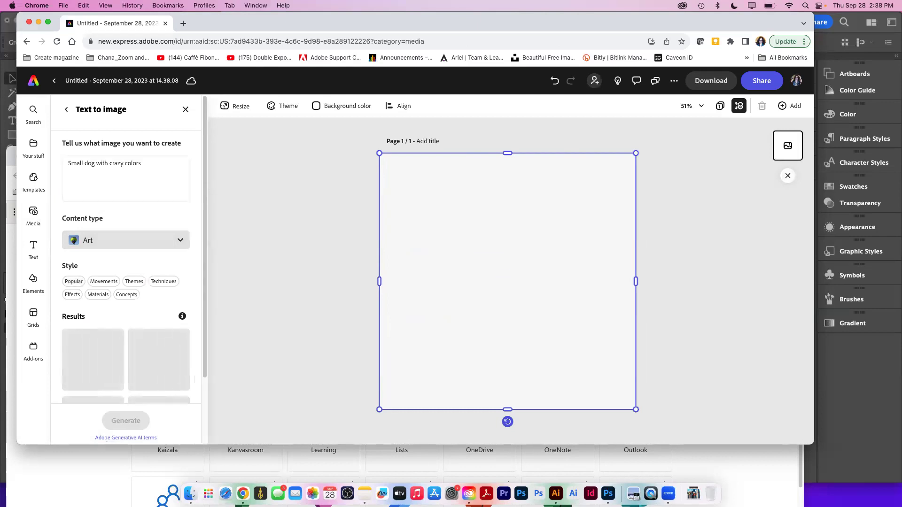
{"action": "scroll", "coordinate": [93, 281], "scroll_direction": "down", "scroll_amount": 3}
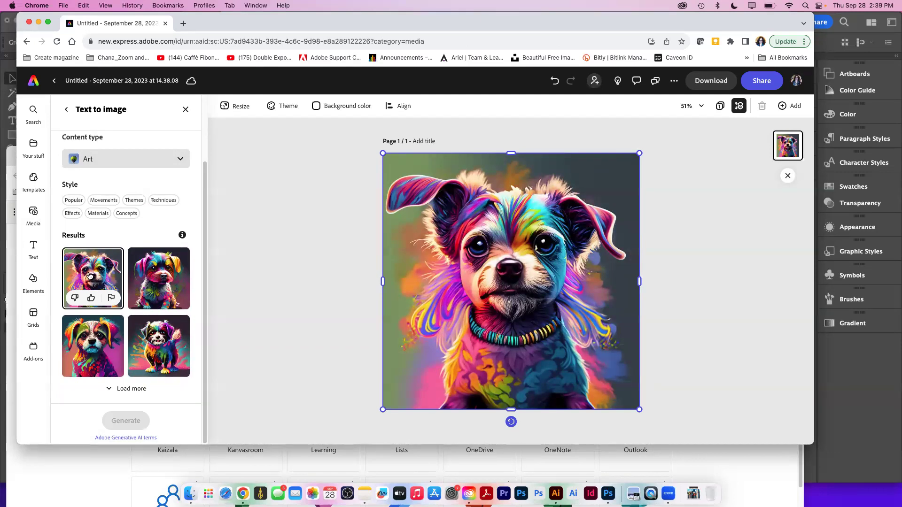
{"action": "left_click", "coordinate": [145, 286]}
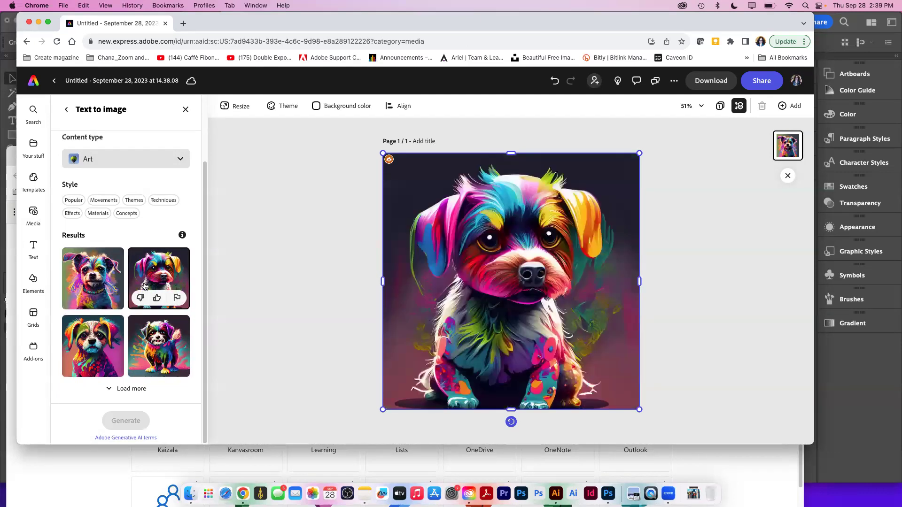
{"action": "left_click", "coordinate": [152, 343]}
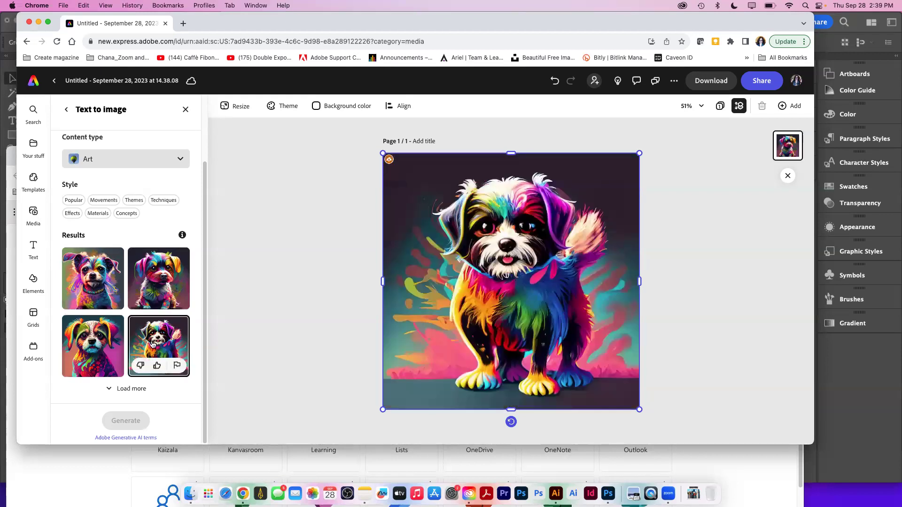
{"action": "left_click", "coordinate": [96, 349]}
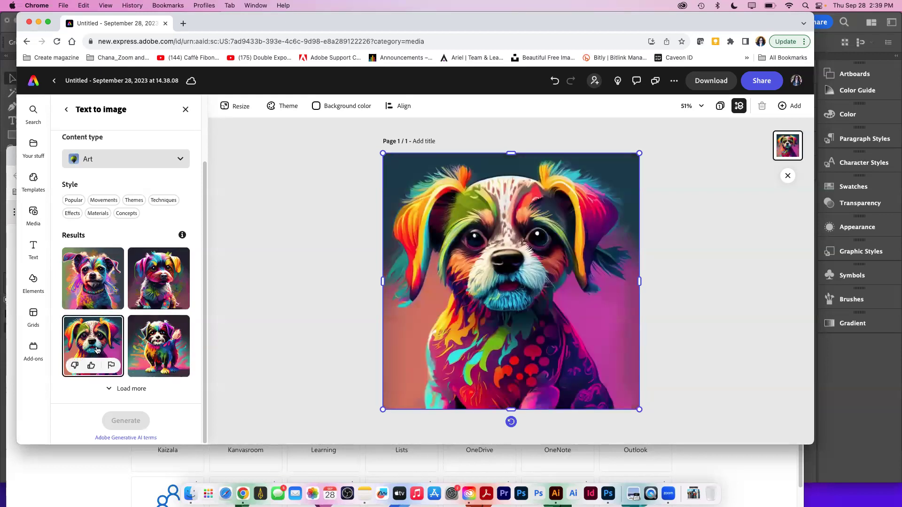
{"action": "left_click", "coordinate": [97, 167]}
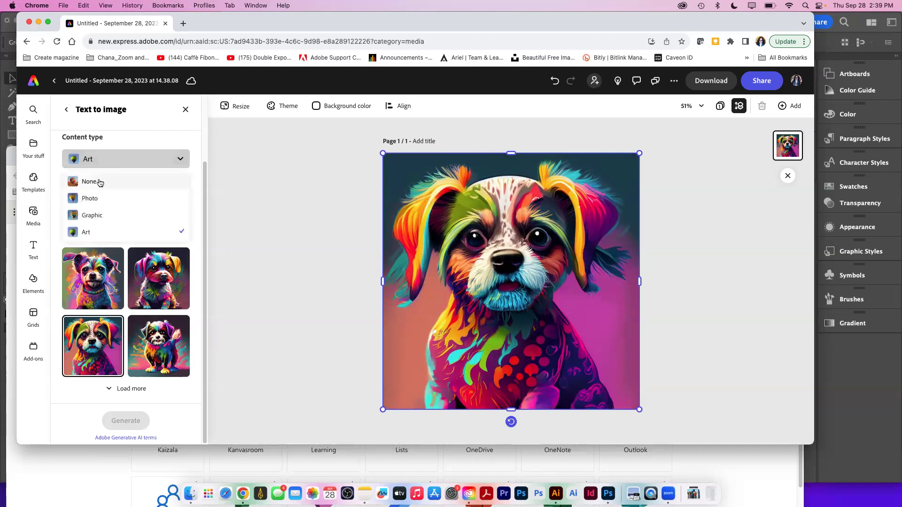
{"action": "left_click", "coordinate": [99, 200]}
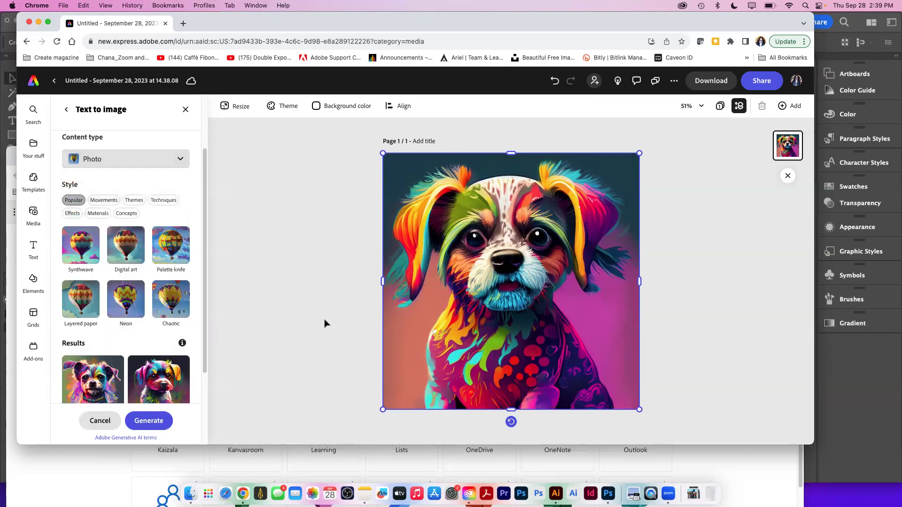
Regenerate the dog images with the Cartoon theme and Graphic content type
{"action": "left_click", "coordinate": [149, 420]}
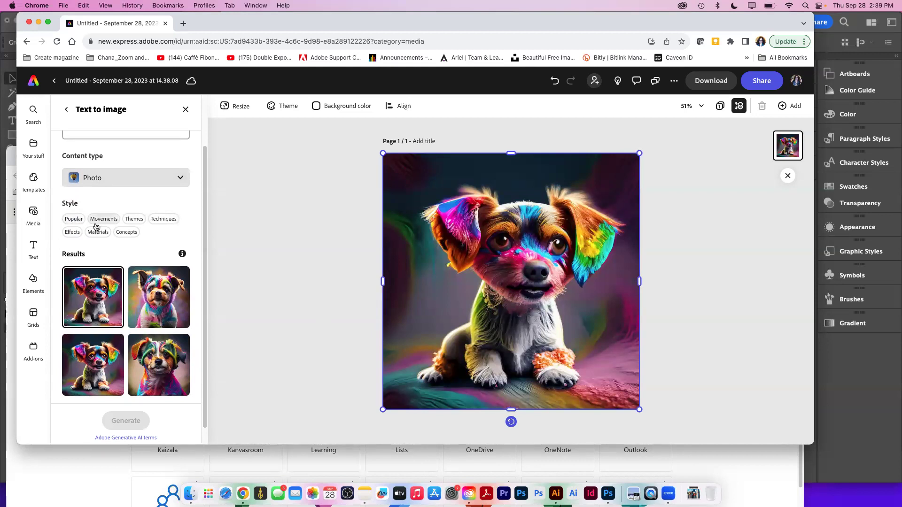
{"action": "left_click", "coordinate": [133, 220]}
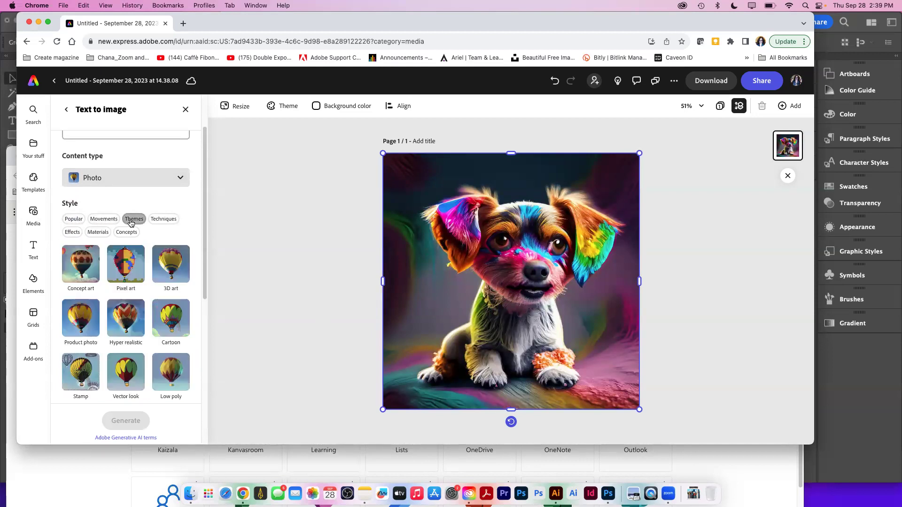
{"action": "left_click", "coordinate": [169, 321]}
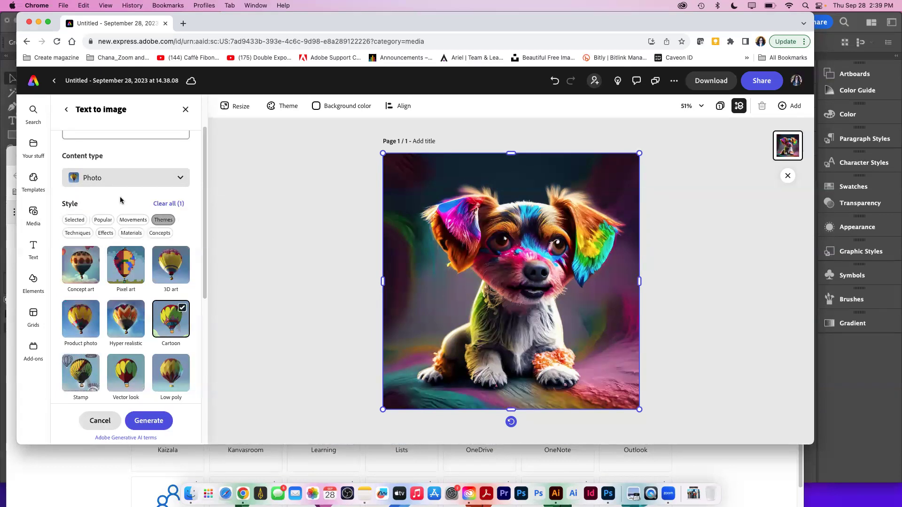
{"action": "left_click", "coordinate": [120, 178]}
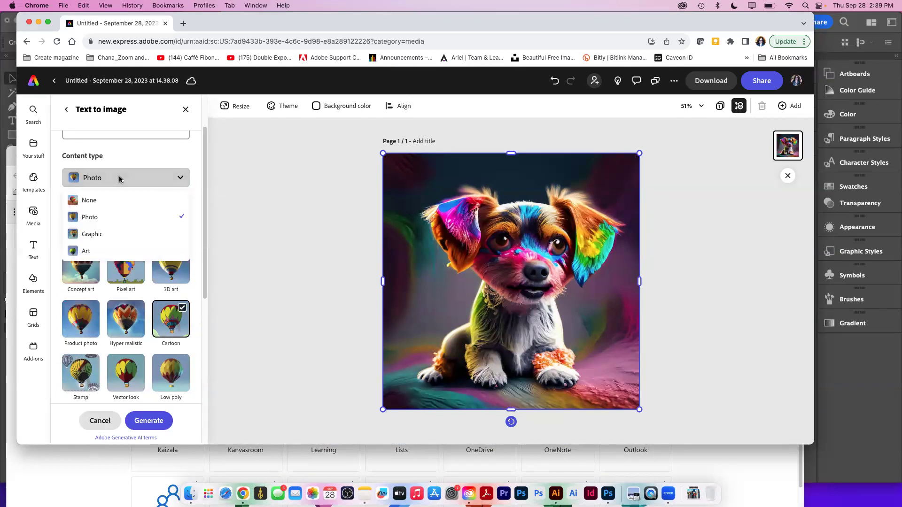
{"action": "left_click", "coordinate": [99, 233]}
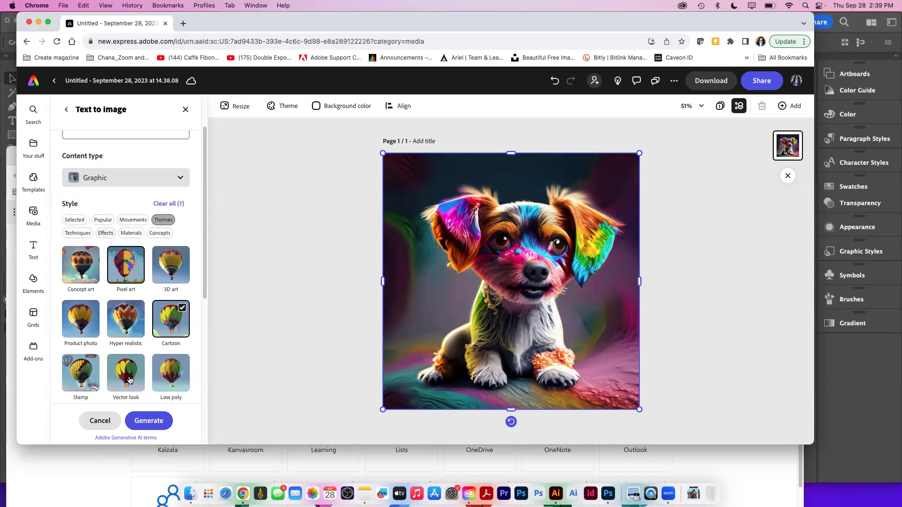
{"action": "left_click", "coordinate": [148, 421]}
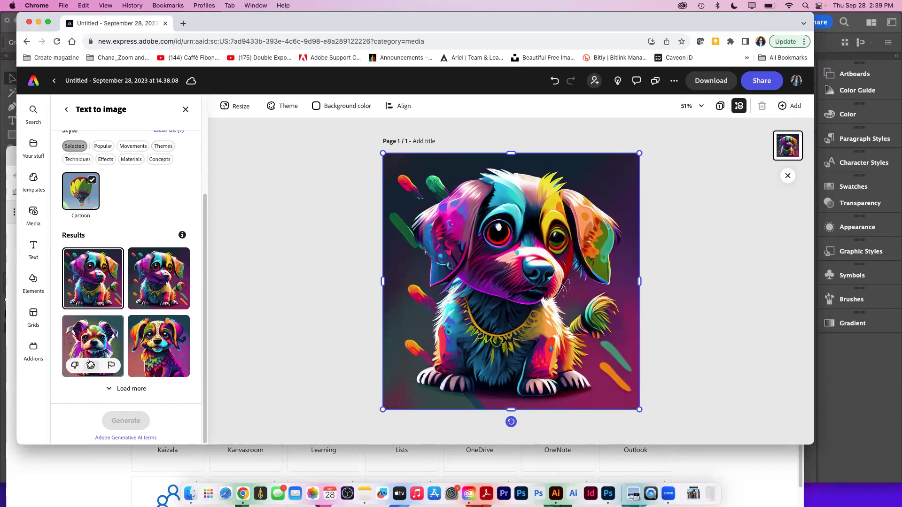
Try a cartoon result, load more results, and place a new teal-and-magenta puppy
{"action": "left_click", "coordinate": [89, 363]}
{"action": "left_click", "coordinate": [120, 388]}
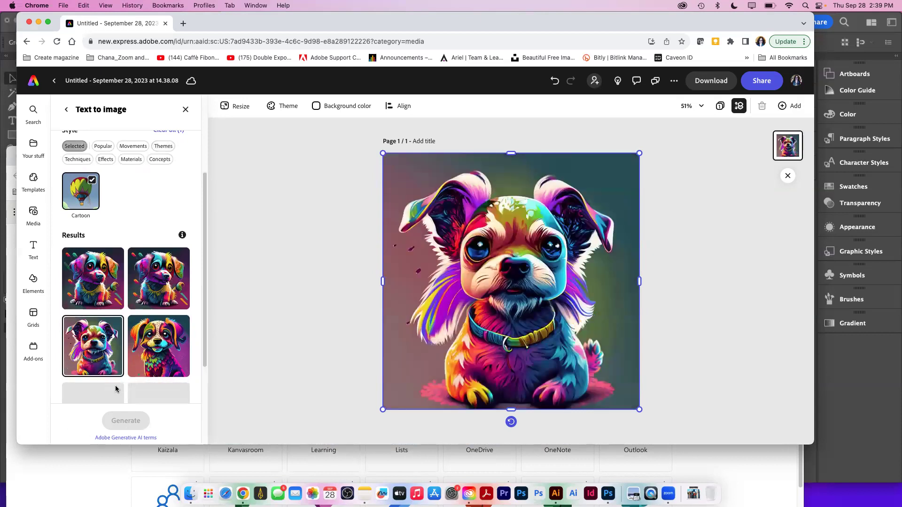
{"action": "left_click_drag", "start_coordinate": [207, 347], "coordinate": [201, 418]}
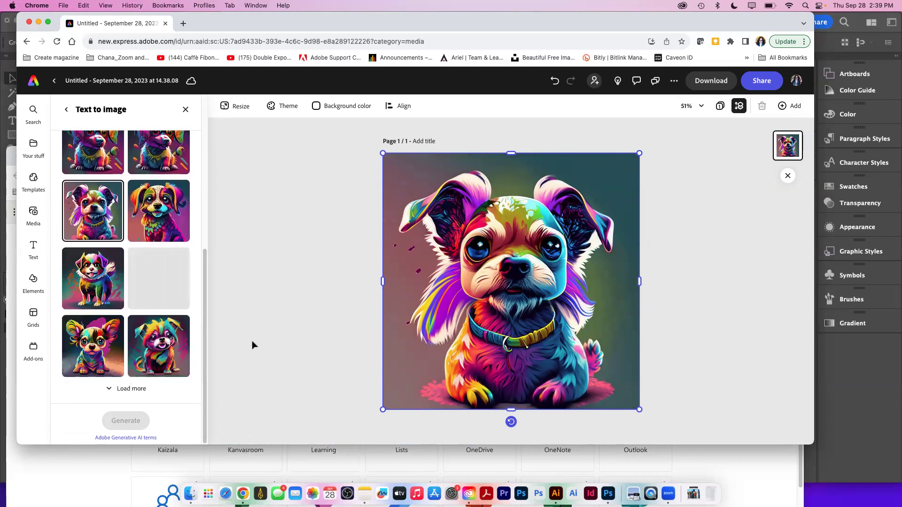
{"action": "left_click", "coordinate": [164, 289]}
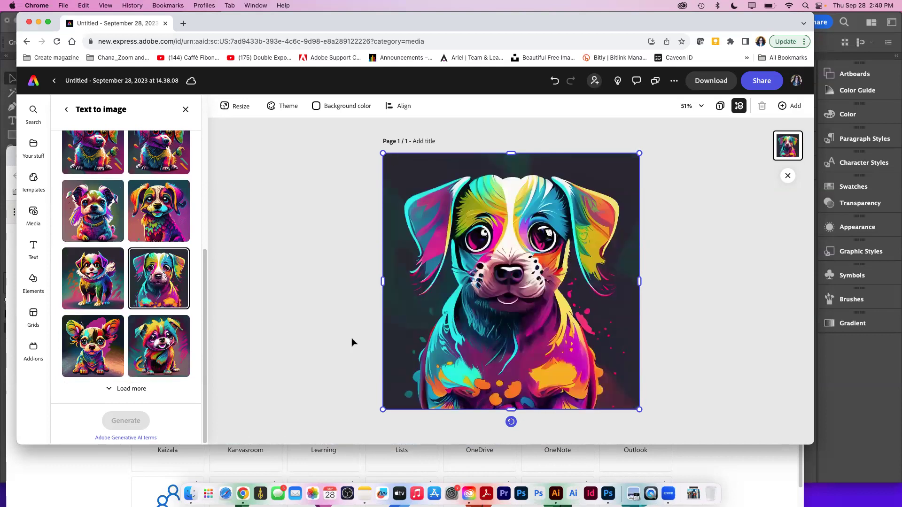
Select the puppy image, dismiss the Download options, and run Remove background on it
{"action": "left_click", "coordinate": [328, 307]}
{"action": "left_click", "coordinate": [381, 314]}
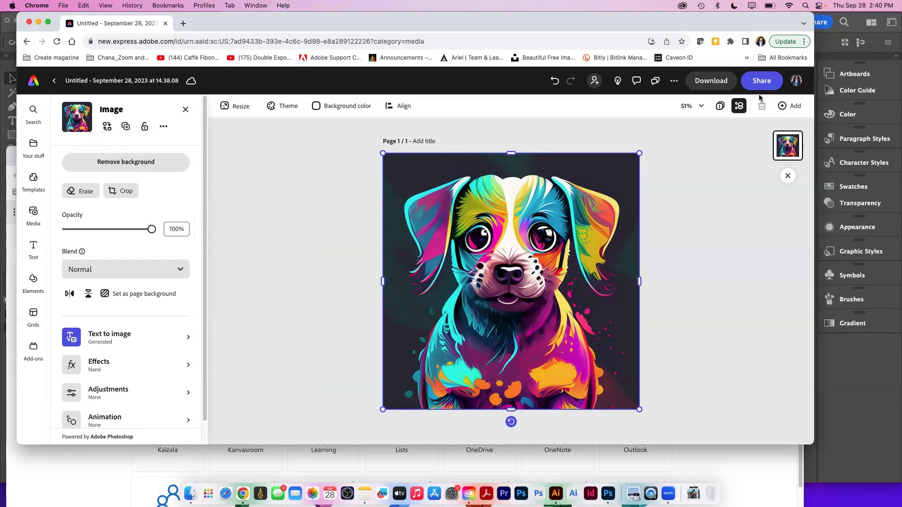
{"action": "left_click", "coordinate": [723, 83]}
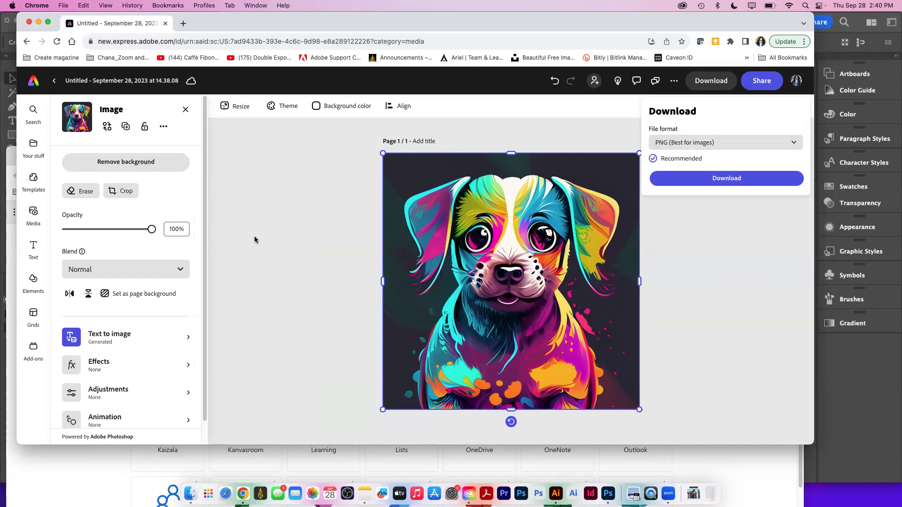
{"action": "left_click", "coordinate": [270, 252]}
{"action": "left_click", "coordinate": [145, 162]}
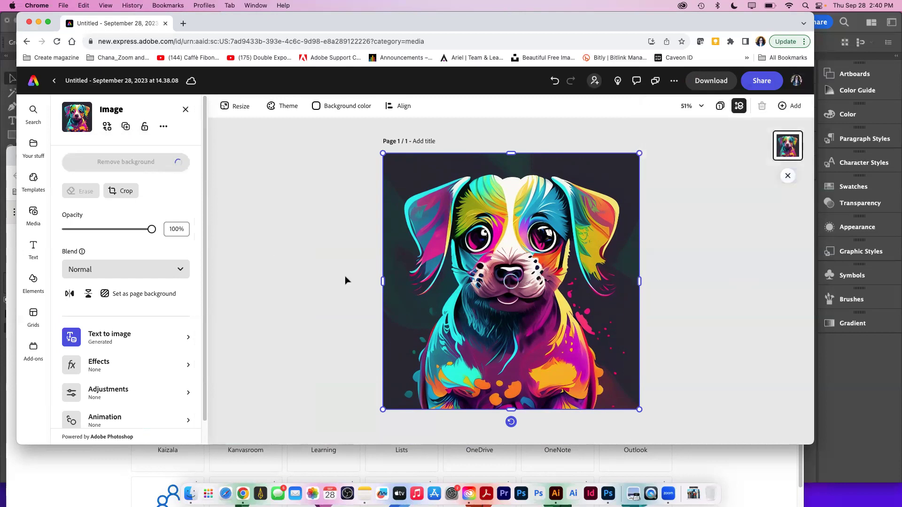
Shrink the cut-out puppy into the bottom-right corner and duplicate it to the top-left
{"action": "left_click", "coordinate": [276, 338]}
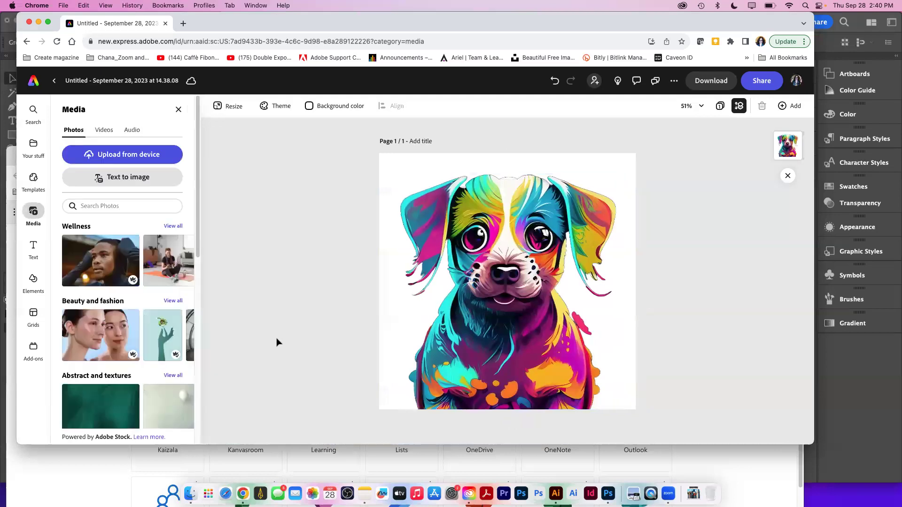
{"action": "left_click", "coordinate": [498, 347]}
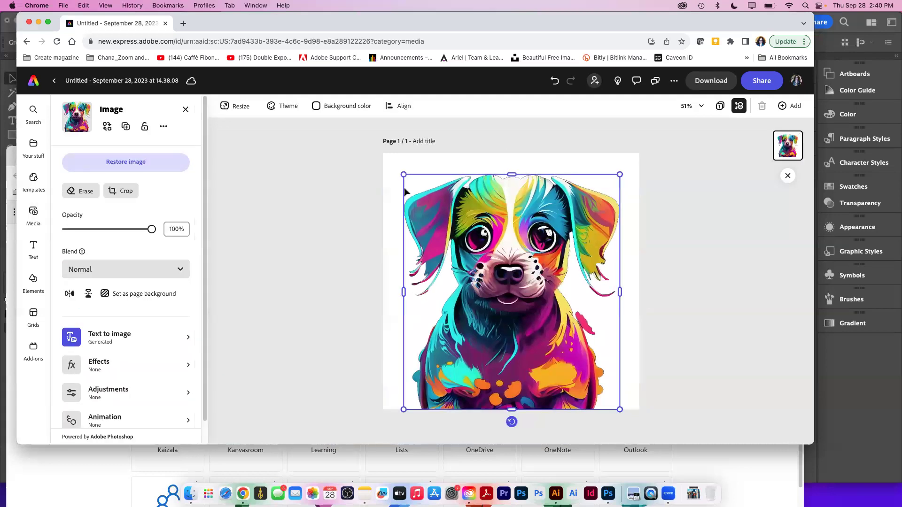
{"action": "left_click_drag", "start_coordinate": [403, 175], "coordinate": [485, 328]}
{"action": "left_click", "coordinate": [458, 326]}
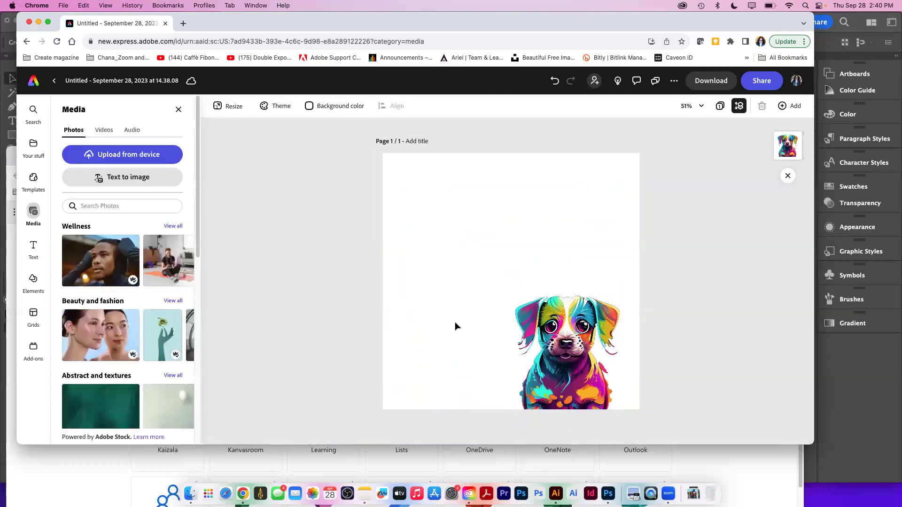
{"action": "left_click_drag", "start_coordinate": [584, 378], "coordinate": [599, 379]}
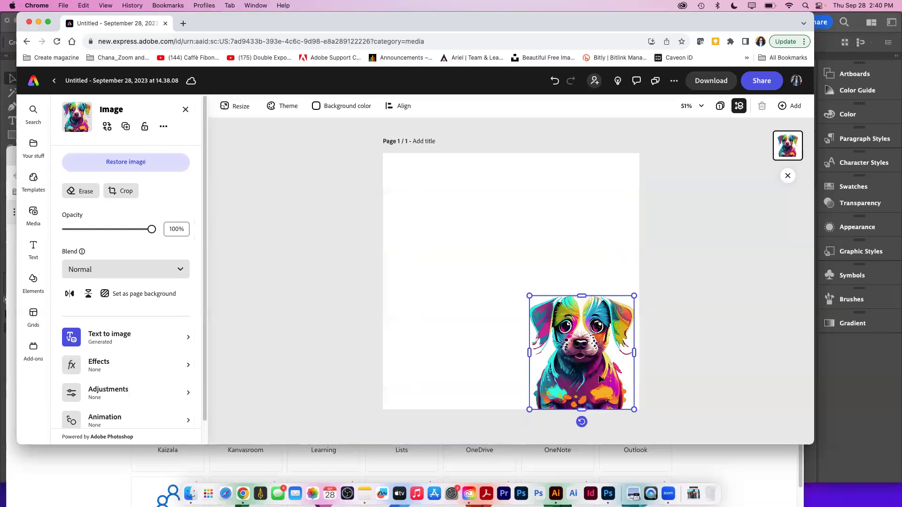
{"action": "left_click_drag", "start_coordinate": [588, 357], "coordinate": [427, 223]}
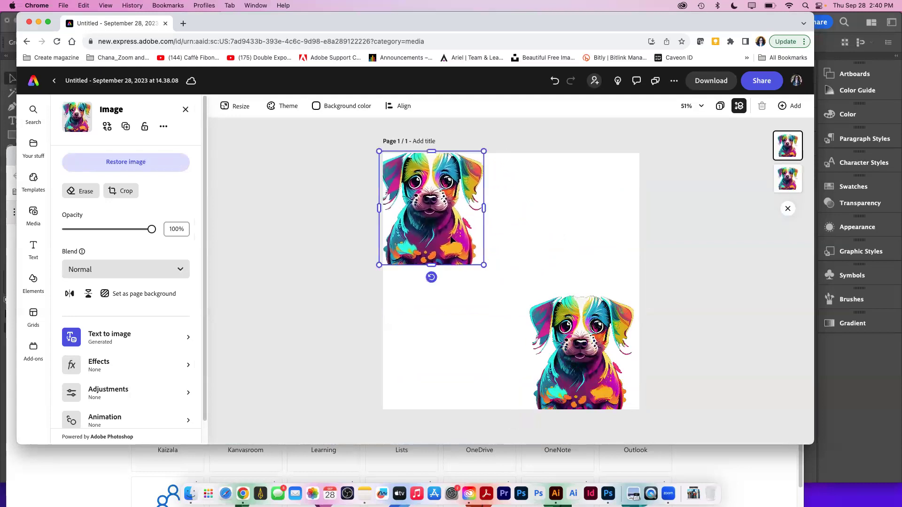
Colorize the top-left puppy teal and the bottom-right puppy pink and orange
{"action": "left_click", "coordinate": [189, 366]}
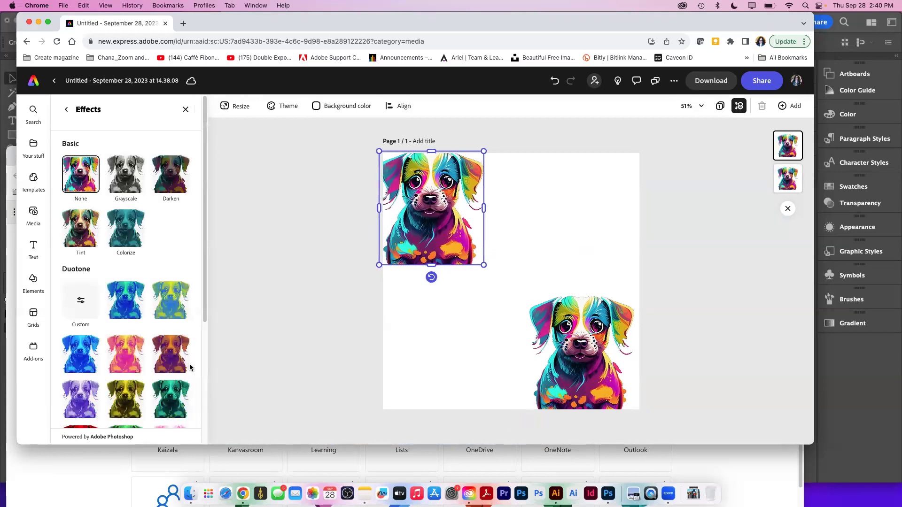
{"action": "left_click", "coordinate": [126, 238]}
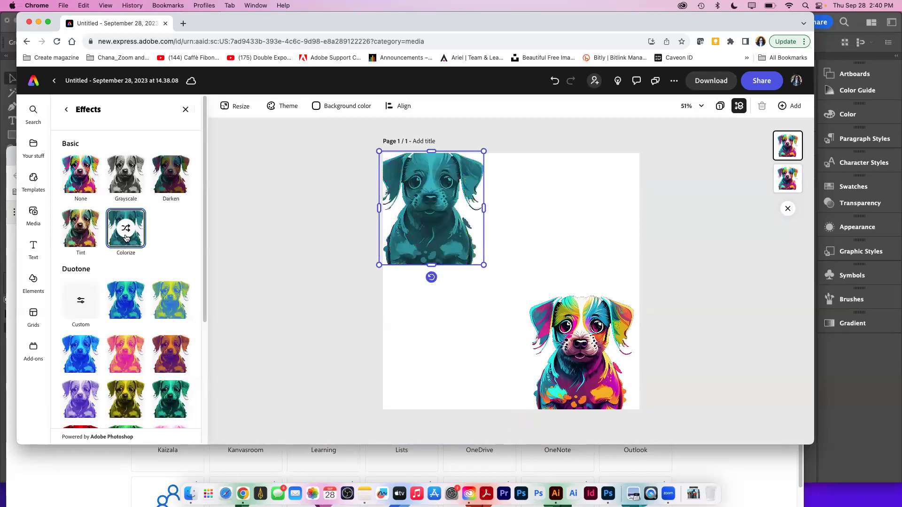
{"action": "left_click", "coordinate": [284, 314]}
{"action": "left_click", "coordinate": [581, 380]}
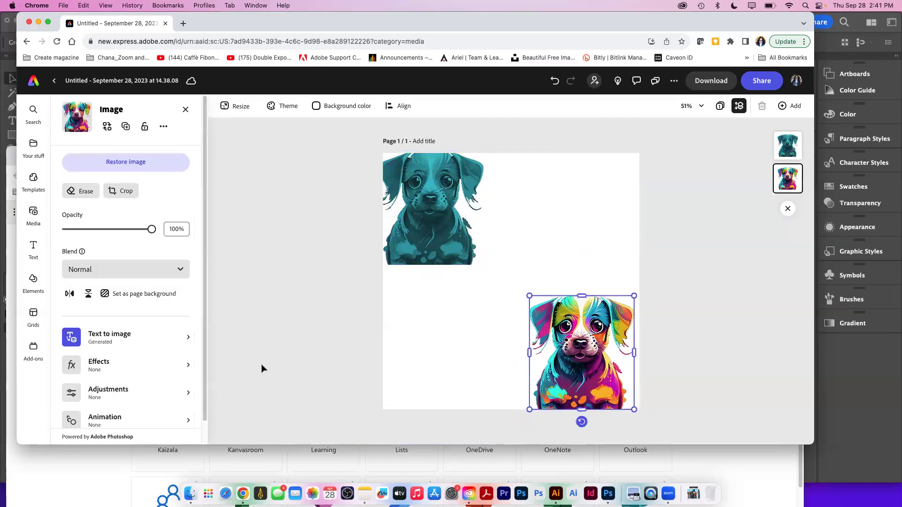
{"action": "left_click", "coordinate": [187, 364]}
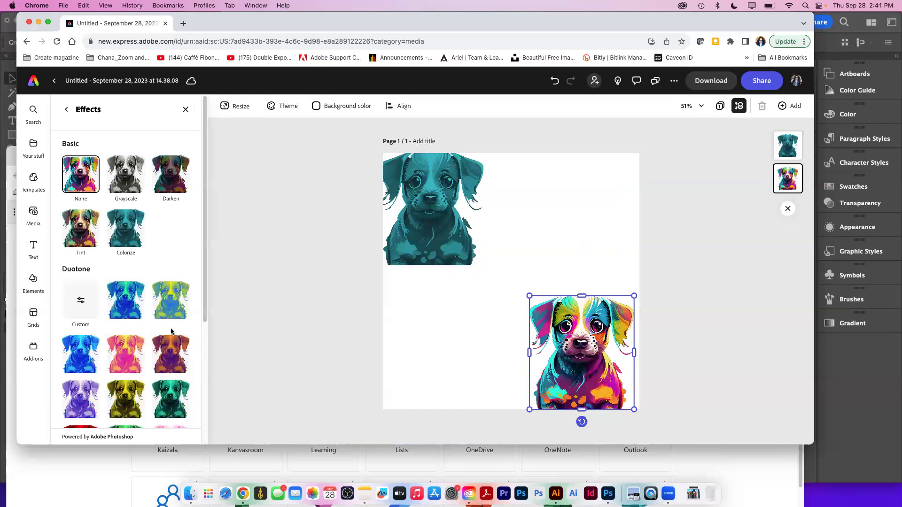
{"action": "left_click", "coordinate": [124, 365]}
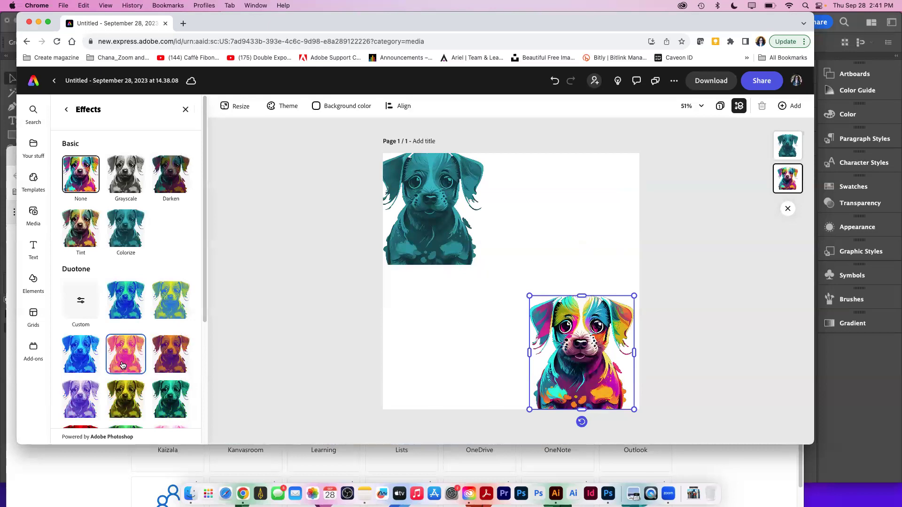
{"action": "left_click", "coordinate": [252, 371]}
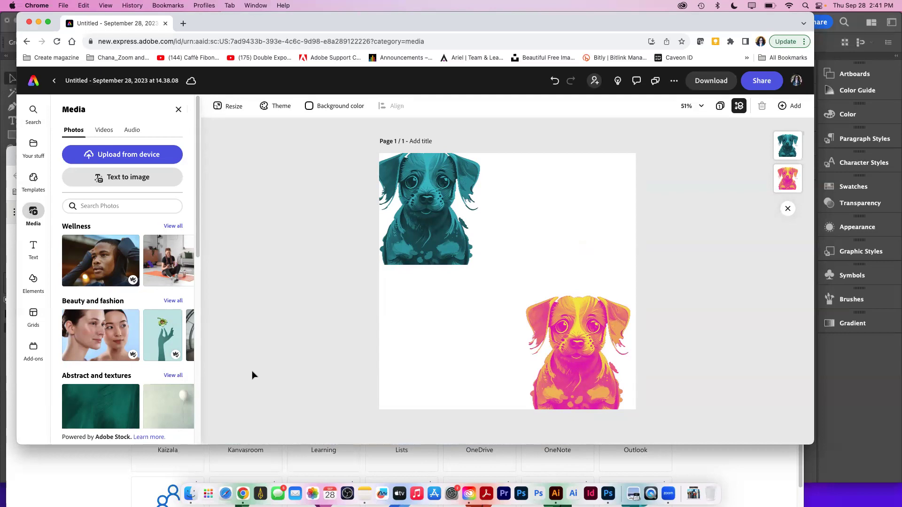
Enlarge the teal puppy and add a yellow-duotone copy to its right
{"action": "left_click", "coordinate": [445, 213]}
{"action": "left_click_drag", "start_coordinate": [484, 265], "coordinate": [512, 299]}
{"action": "left_click_drag", "start_coordinate": [461, 252], "coordinate": [590, 252]}
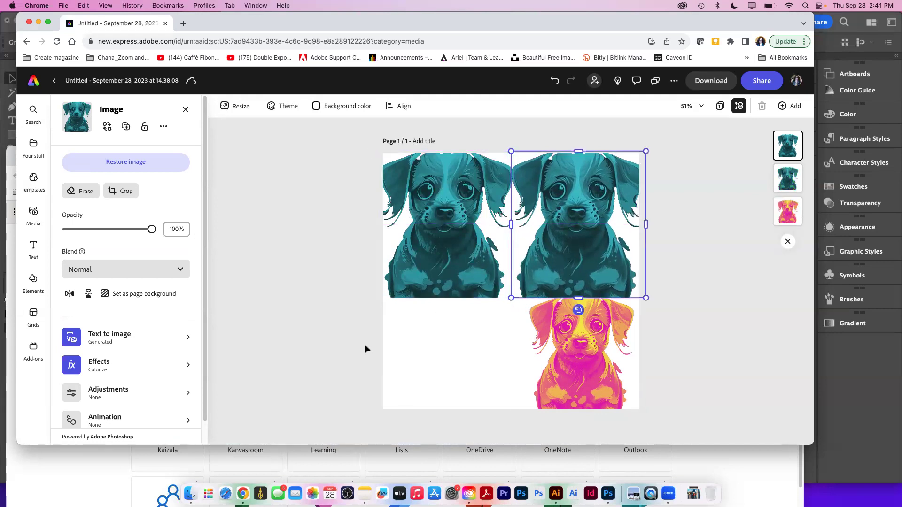
{"action": "left_click", "coordinate": [188, 367]}
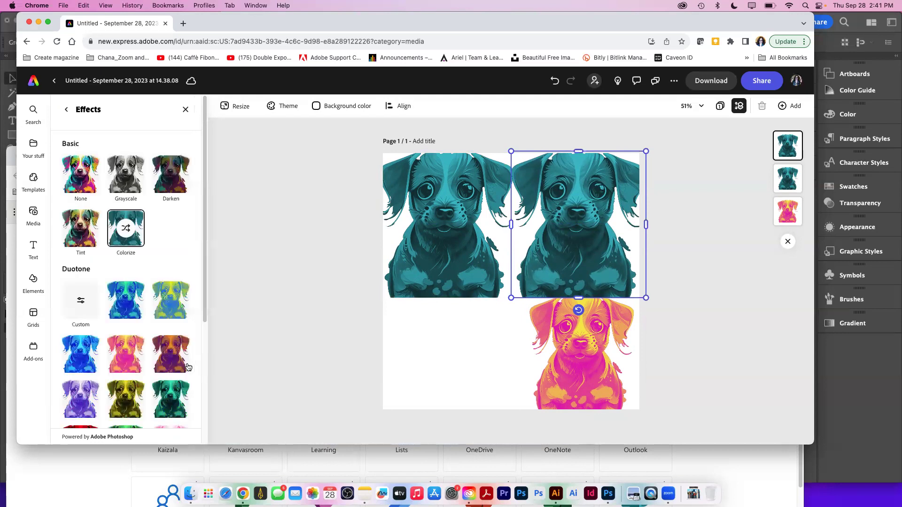
{"action": "left_click", "coordinate": [124, 405]}
{"action": "left_click", "coordinate": [304, 320]}
Enlarge the pink puppy and add a blue-and-yellow duotone copy at the bottom-left
{"action": "left_click", "coordinate": [555, 378]}
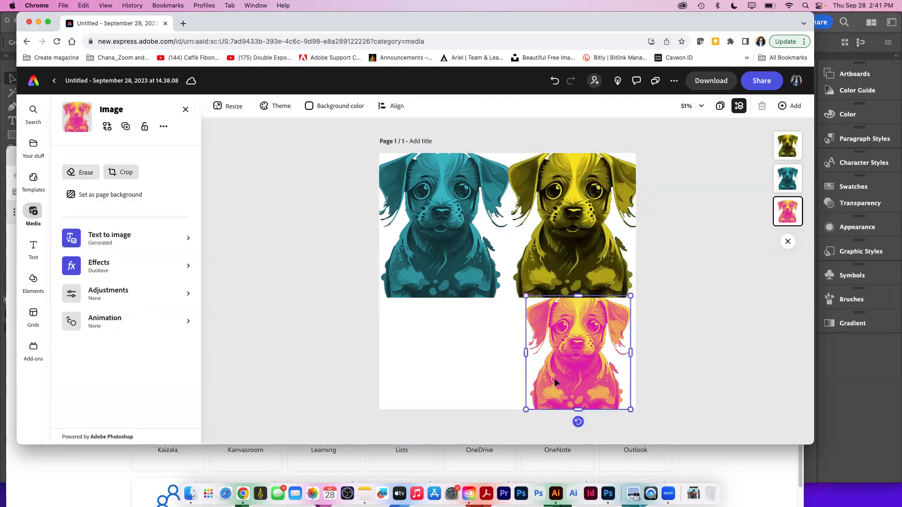
{"action": "left_click_drag", "start_coordinate": [529, 296], "coordinate": [518, 291]}
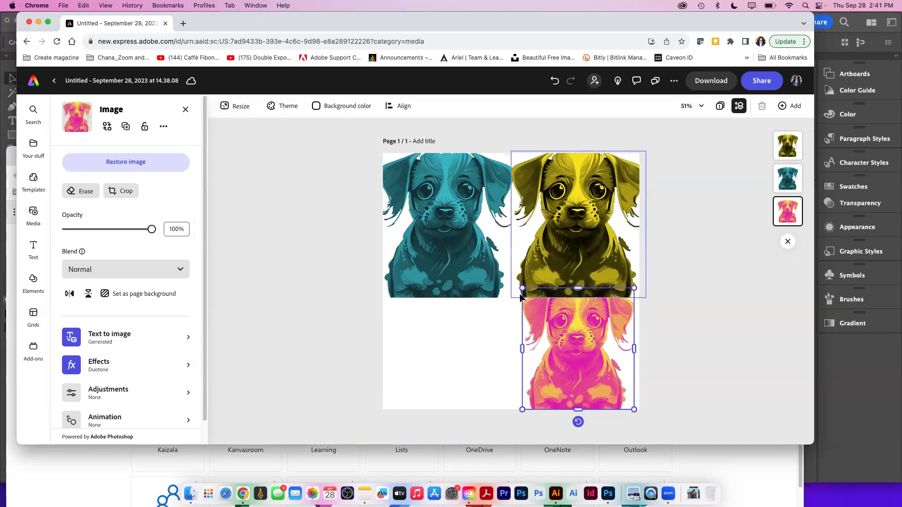
{"action": "left_click_drag", "start_coordinate": [562, 355], "coordinate": [429, 357]}
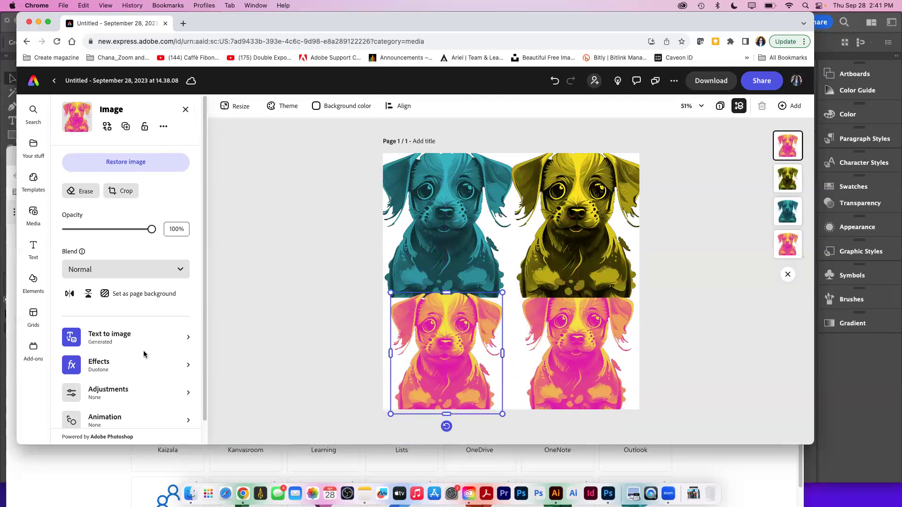
{"action": "left_click", "coordinate": [188, 365]}
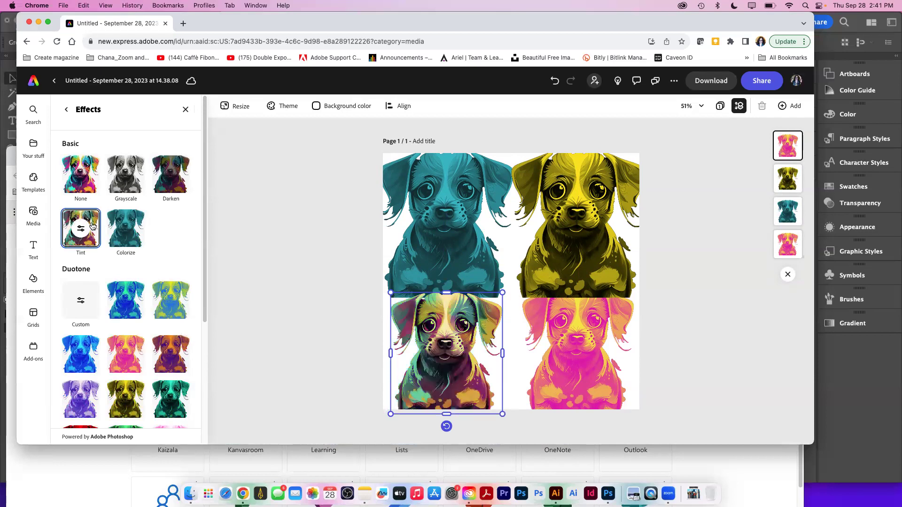
{"action": "left_click", "coordinate": [240, 273]}
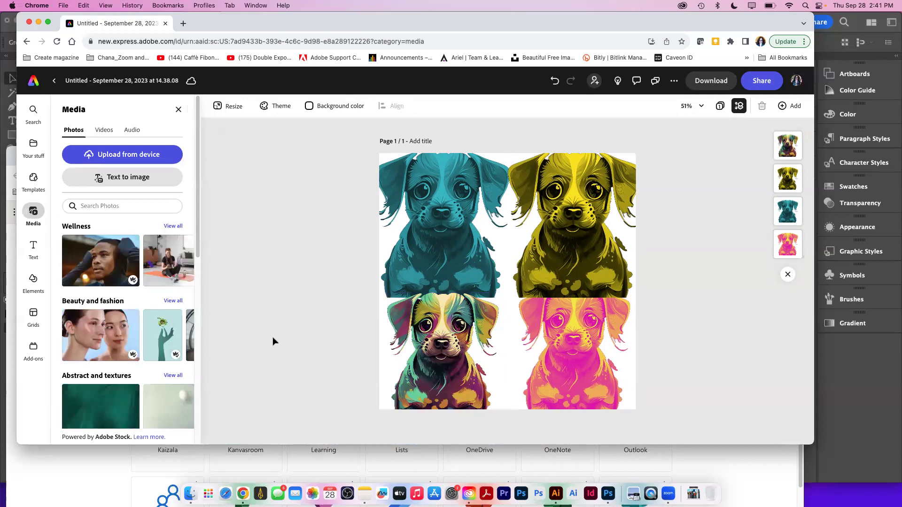
{"action": "left_click", "coordinate": [392, 365]}
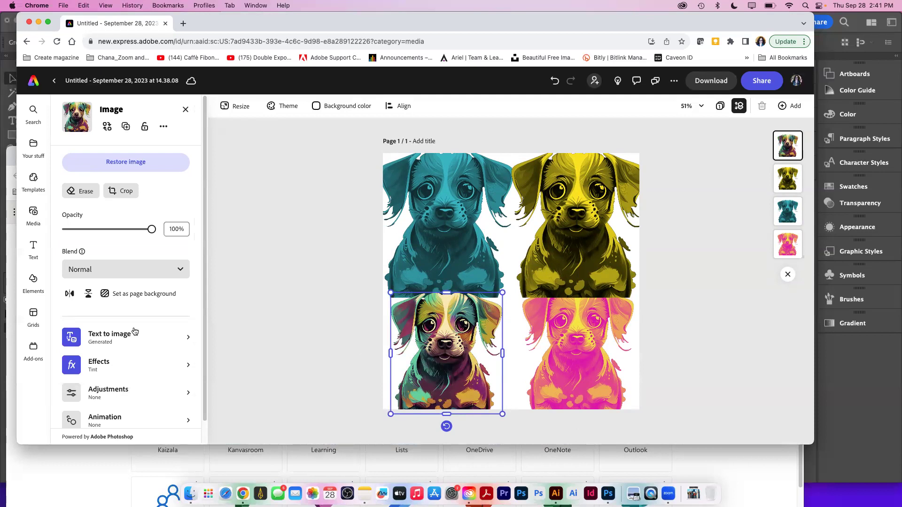
{"action": "left_click", "coordinate": [184, 369]}
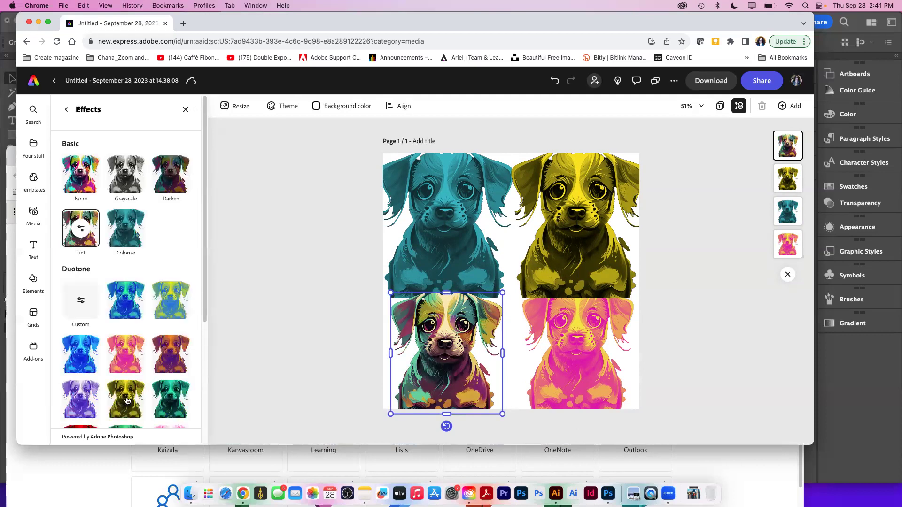
{"action": "left_click", "coordinate": [169, 312]}
{"action": "left_click", "coordinate": [305, 388]}
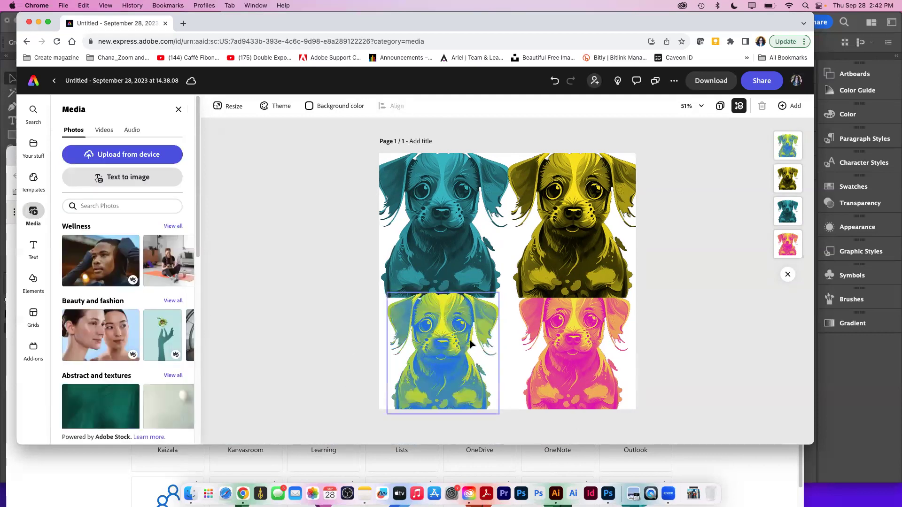
Move the pink puppy's layer to the top so it sits in front
{"action": "left_click", "coordinate": [552, 318]}
{"action": "left_click_drag", "start_coordinate": [787, 244], "coordinate": [786, 149]}
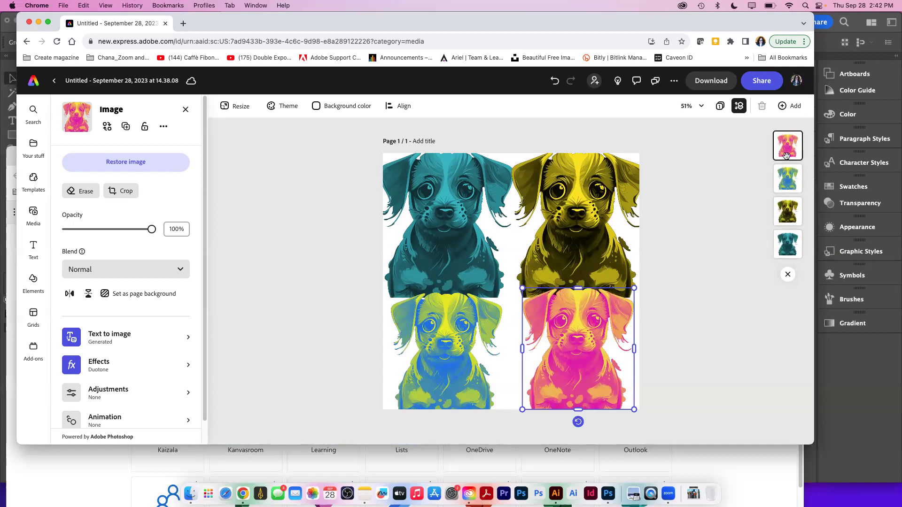
{"action": "left_click", "coordinate": [679, 329]}
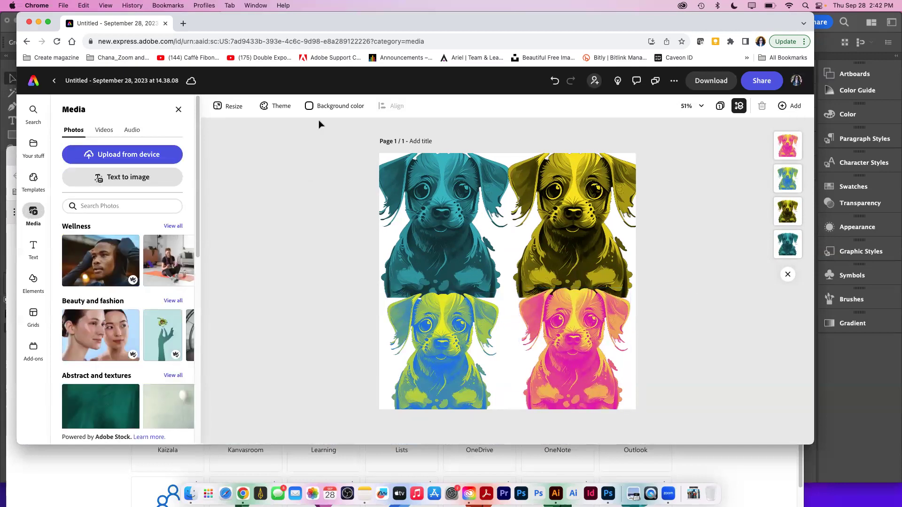
{"action": "left_click", "coordinate": [330, 108]}
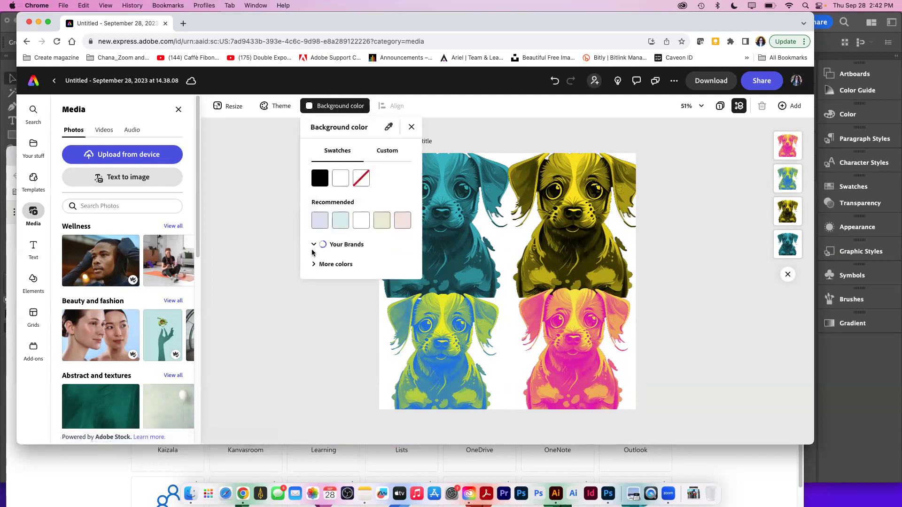
{"action": "left_click", "coordinate": [313, 264]}
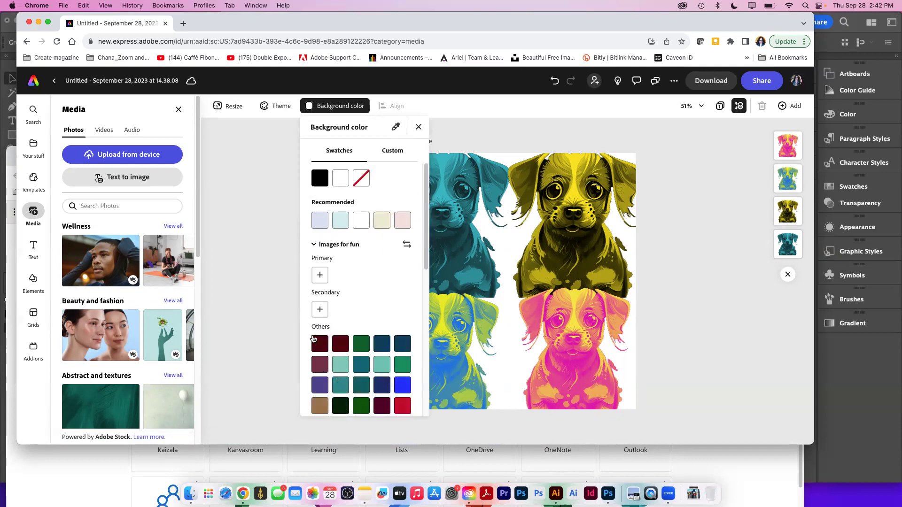
{"action": "left_click", "coordinate": [319, 406]}
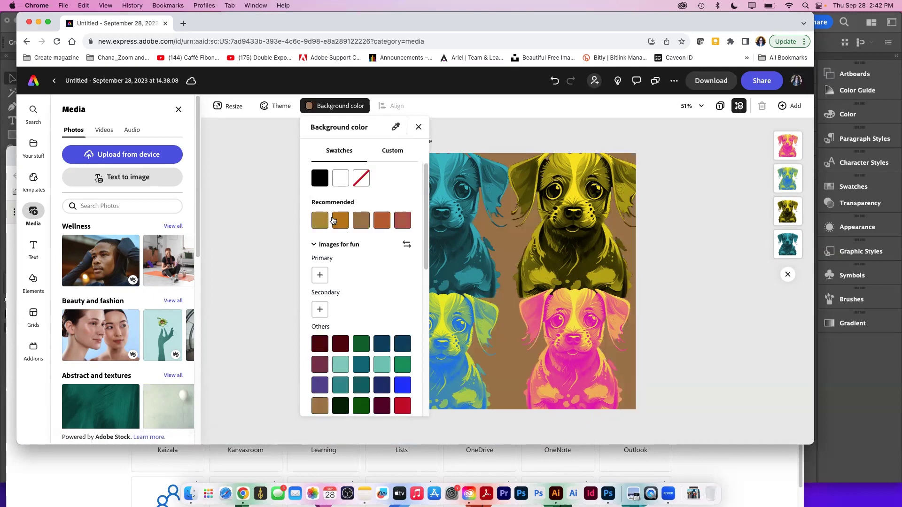
{"action": "left_click", "coordinate": [321, 224]}
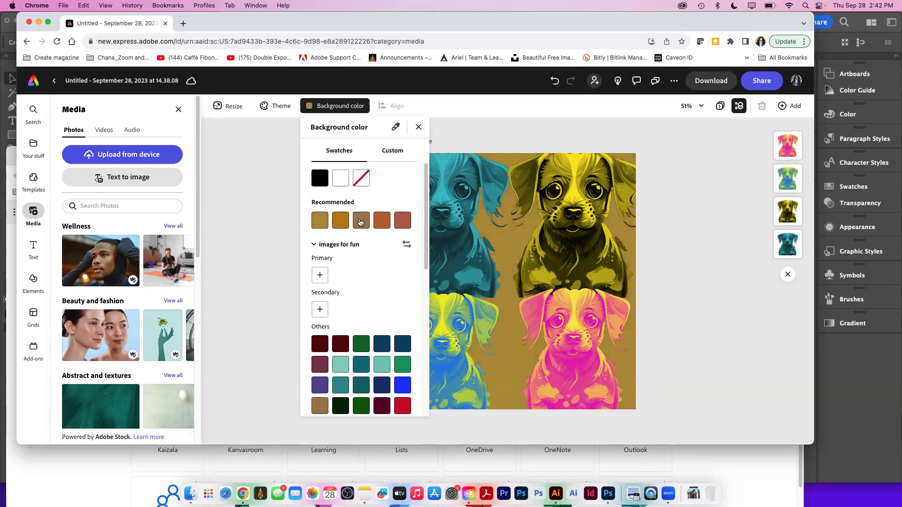
{"action": "scroll", "coordinate": [423, 272], "scroll_direction": "down", "scroll_amount": 1}
{"action": "left_click_drag", "start_coordinate": [423, 270], "coordinate": [422, 376]}
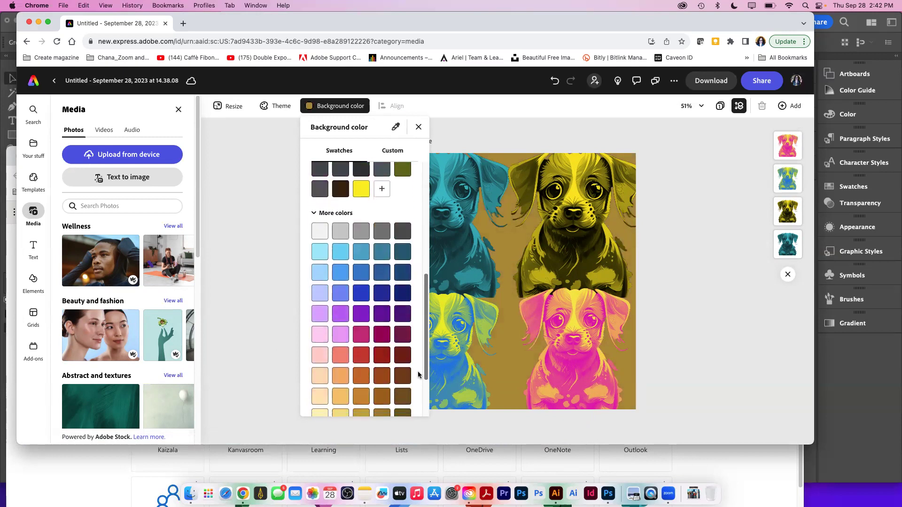
{"action": "left_click", "coordinate": [320, 350]}
{"action": "left_click", "coordinate": [261, 278]}
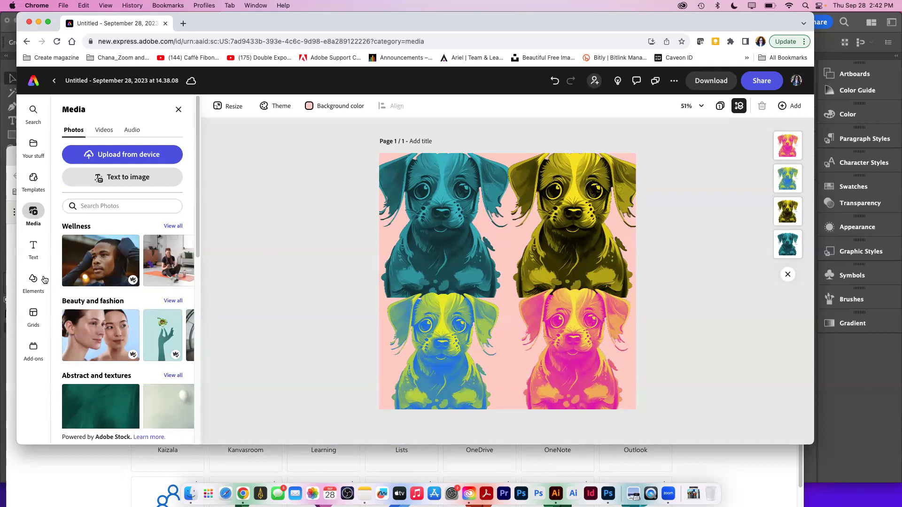
Add a rounded rectangle from Shapes and stretch it over almost the whole page
{"action": "mouse_move", "coordinate": [33, 282]}
{"action": "left_click", "coordinate": [29, 288]}
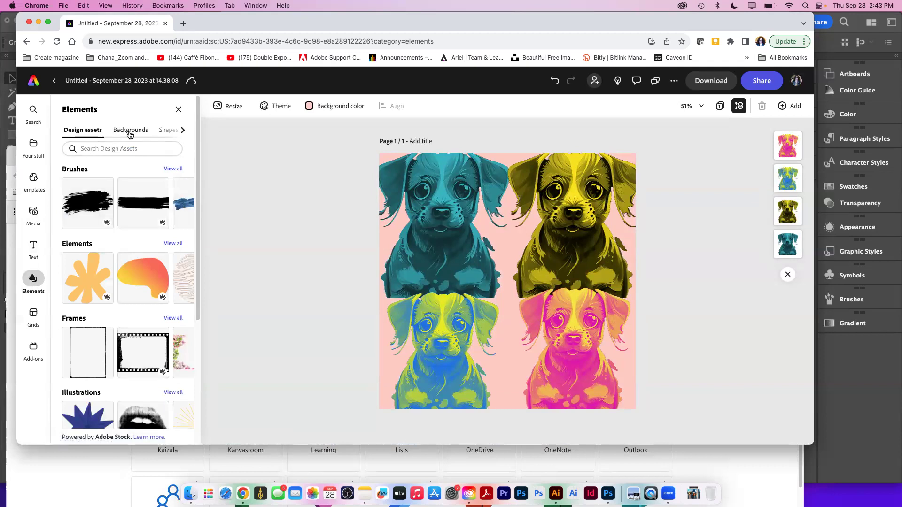
{"action": "left_click", "coordinate": [168, 130]}
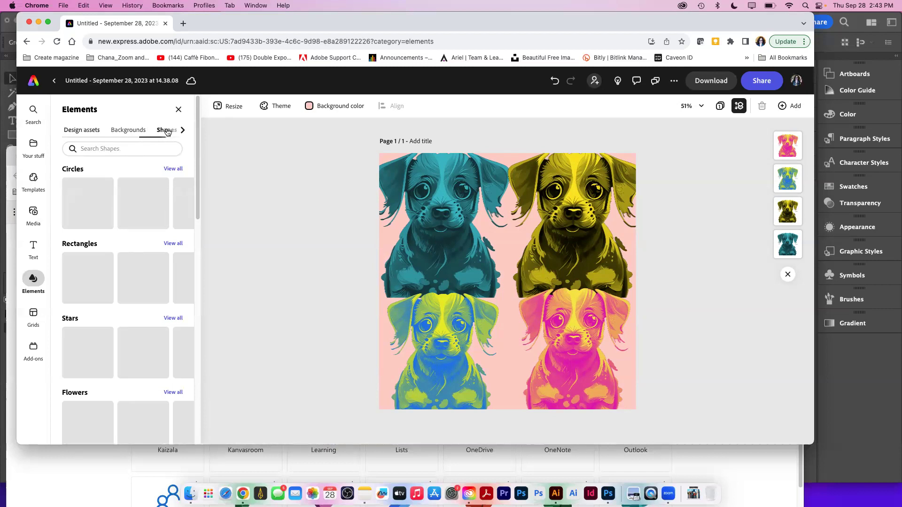
{"action": "left_click", "coordinate": [87, 289]}
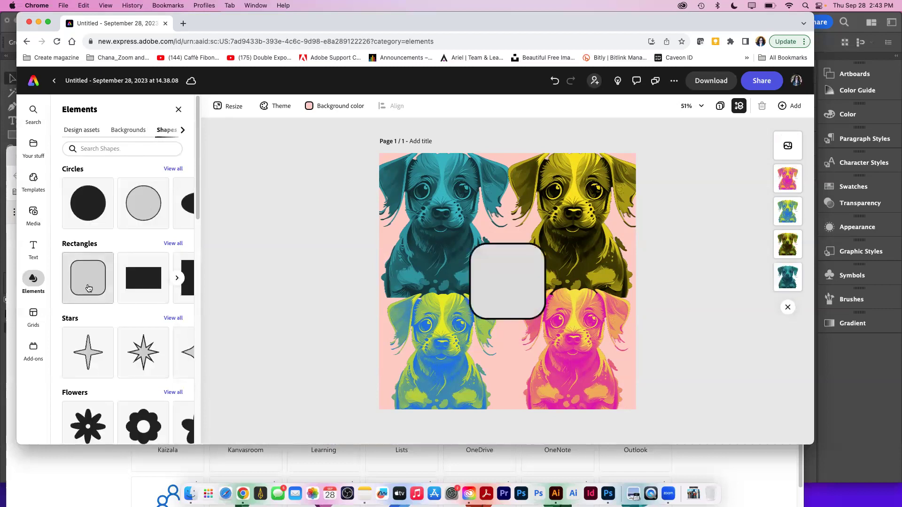
{"action": "left_click", "coordinate": [502, 289]}
{"action": "left_click_drag", "start_coordinate": [470, 243], "coordinate": [375, 146]}
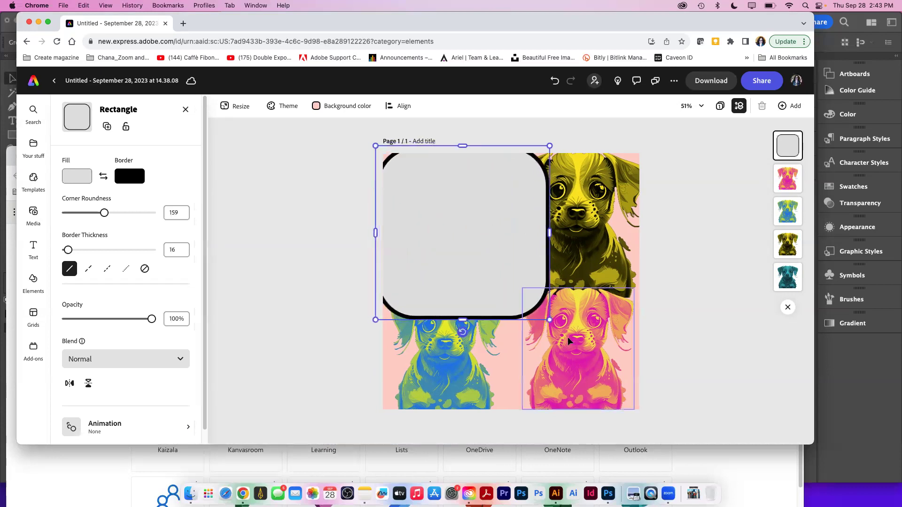
{"action": "left_click_drag", "start_coordinate": [550, 320], "coordinate": [628, 419]}
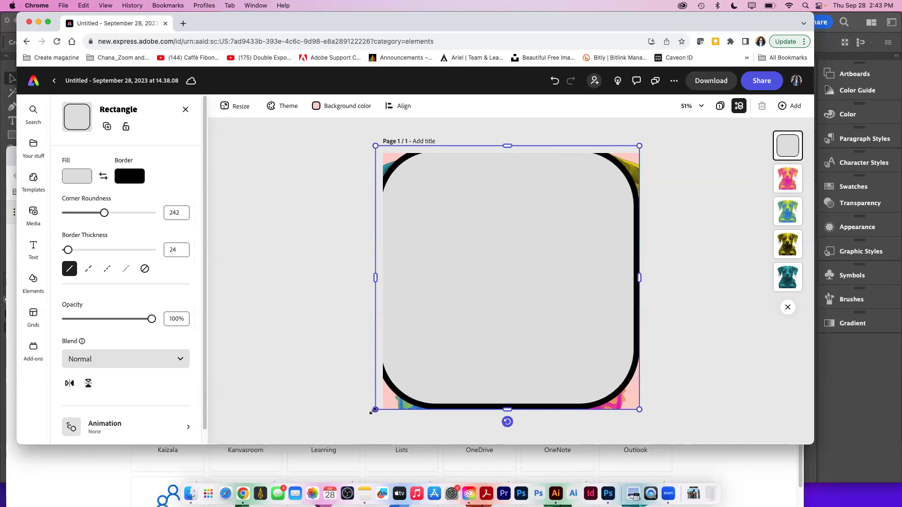
{"action": "left_click_drag", "start_coordinate": [374, 411], "coordinate": [375, 415]}
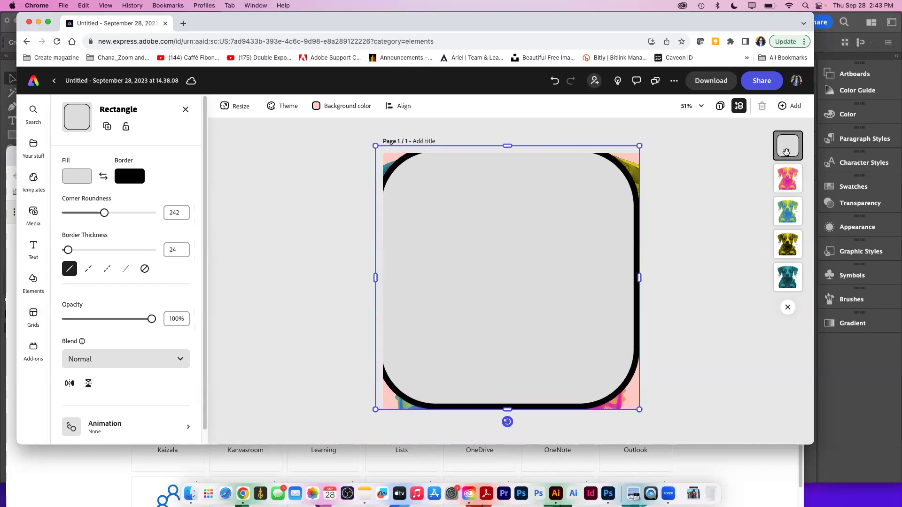
Send the rectangle behind the puppies, set corner roundness 0 and Multiply blend, then delete it
{"action": "left_click_drag", "start_coordinate": [787, 146], "coordinate": [787, 278]}
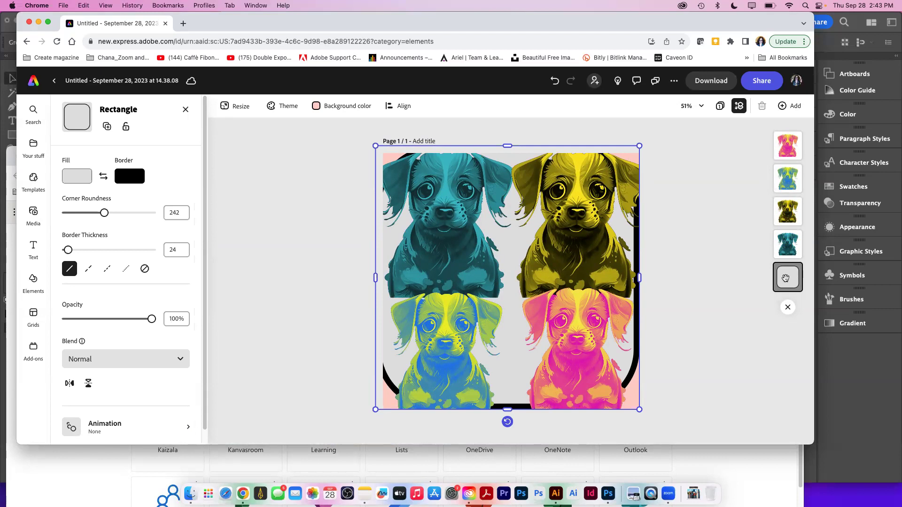
{"action": "left_click_drag", "start_coordinate": [105, 213], "coordinate": [49, 218]}
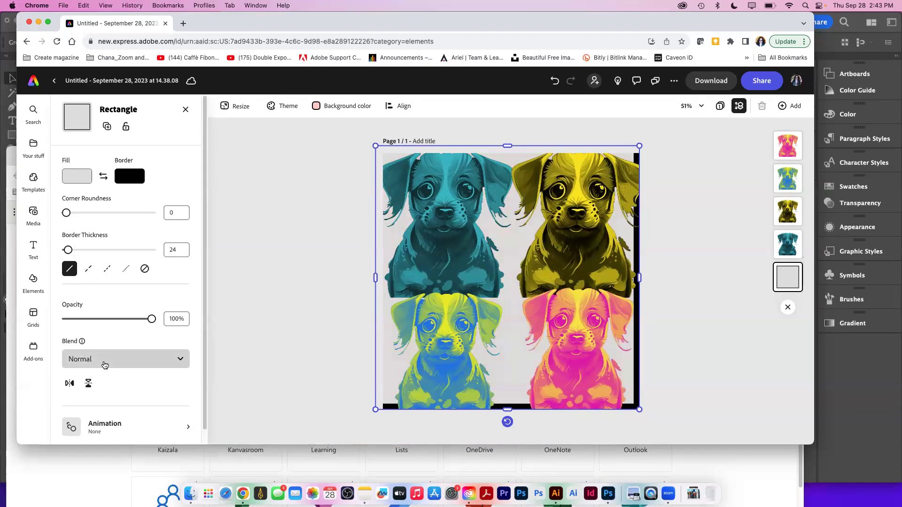
{"action": "left_click", "coordinate": [104, 360]}
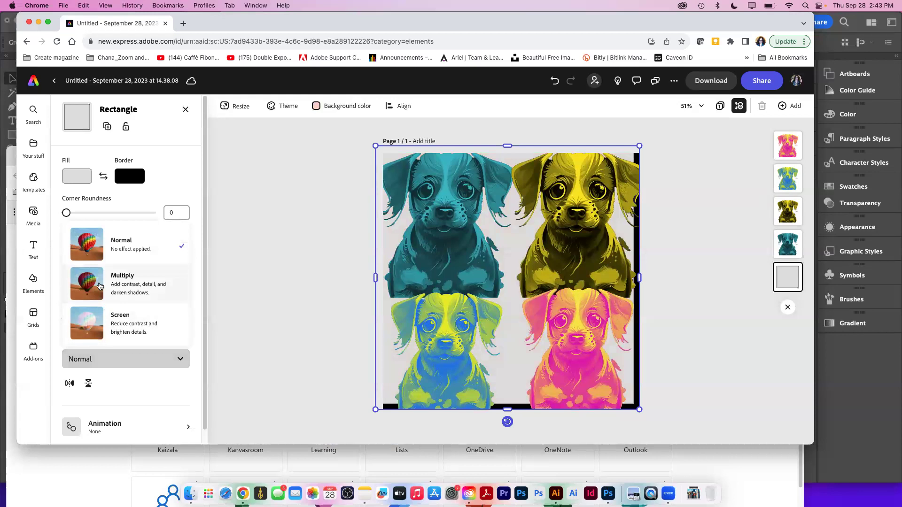
{"action": "left_click", "coordinate": [99, 286]}
{"action": "left_click", "coordinate": [236, 302]}
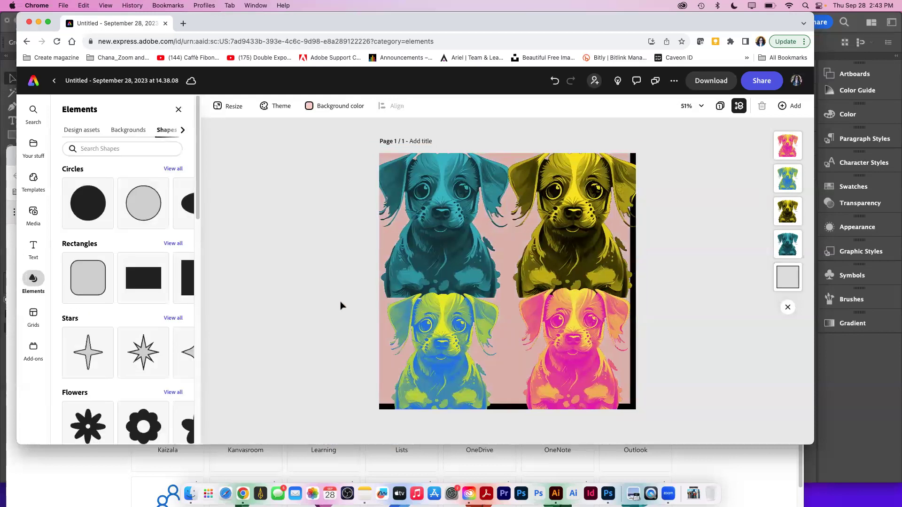
{"action": "left_click", "coordinate": [778, 282]}
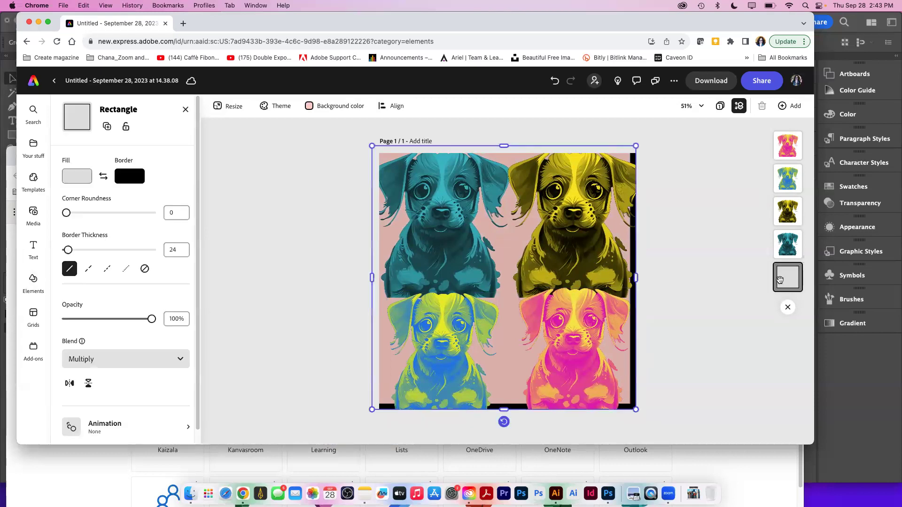
{"action": "key", "text": "Delete"}
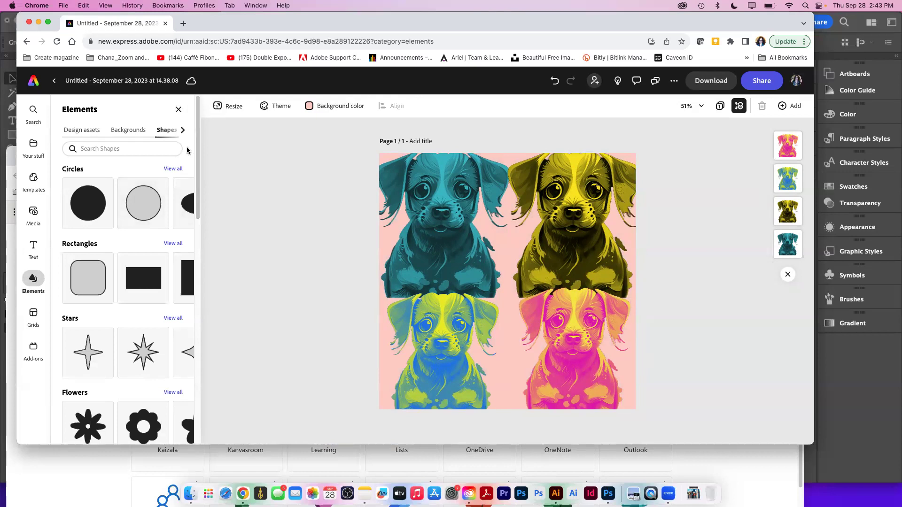
Add the neon dog design from Your stuff as an image and try the Screen blend
{"action": "left_click", "coordinate": [26, 147]}
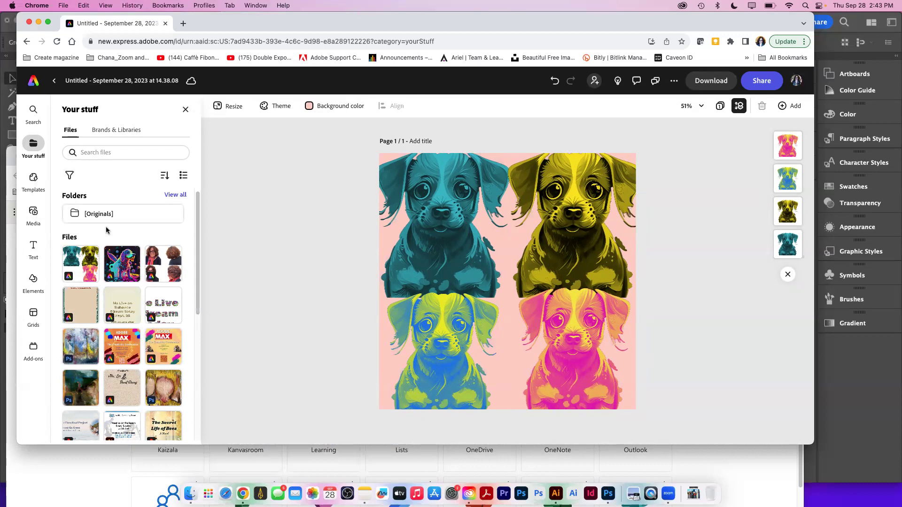
{"action": "left_click", "coordinate": [126, 269]}
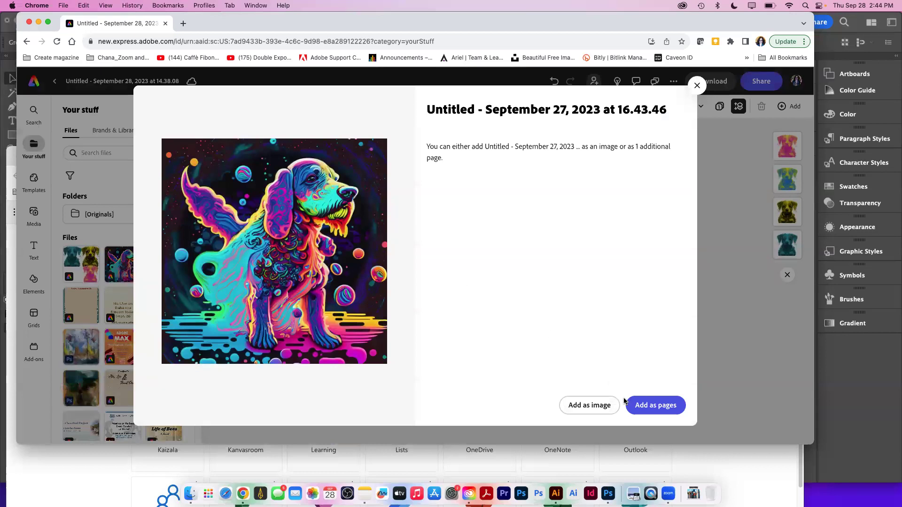
{"action": "left_click", "coordinate": [587, 409]}
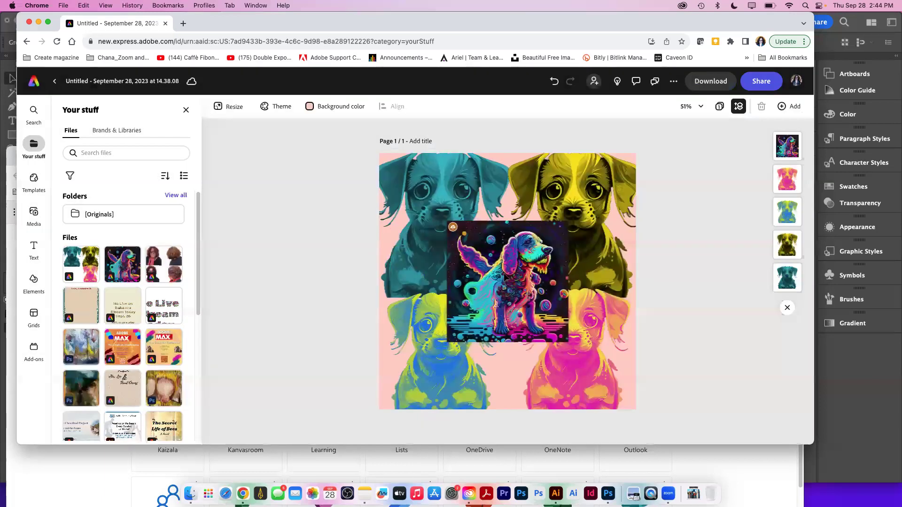
{"action": "left_click_drag", "start_coordinate": [504, 278], "coordinate": [506, 287]}
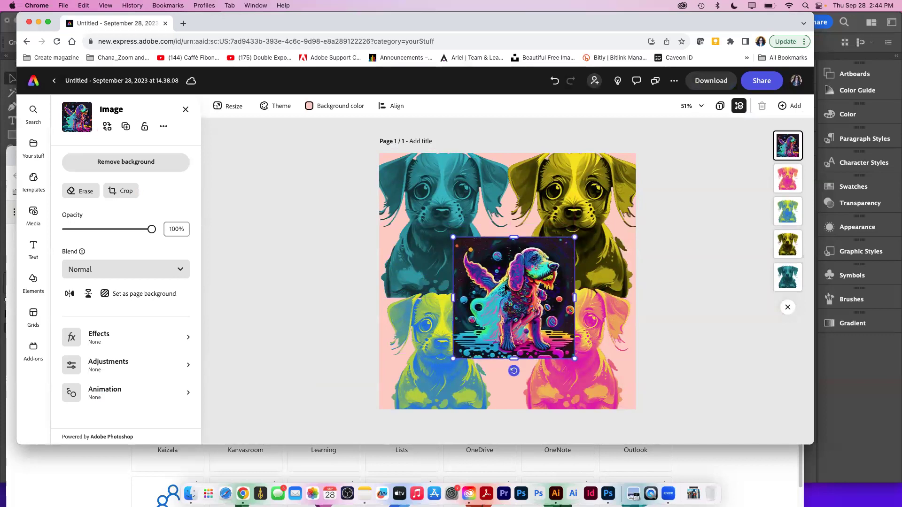
{"action": "left_click", "coordinate": [112, 267]}
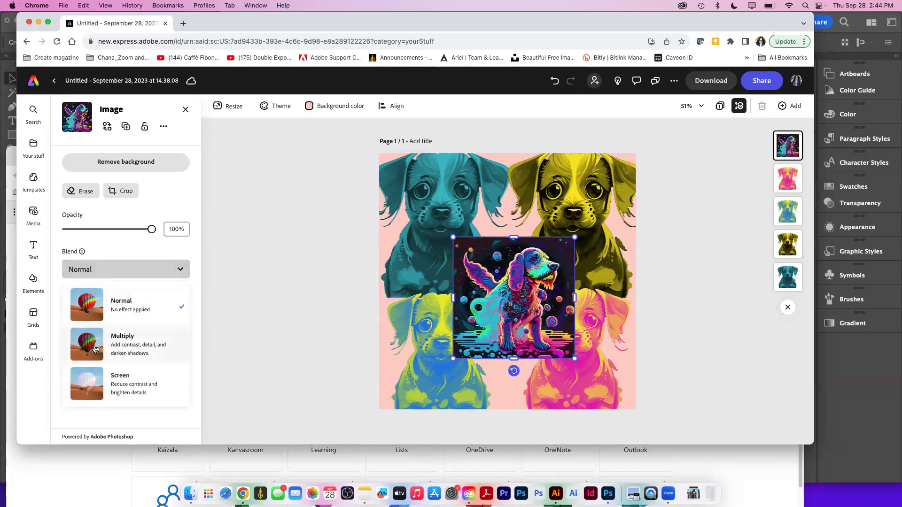
{"action": "left_click", "coordinate": [95, 387]}
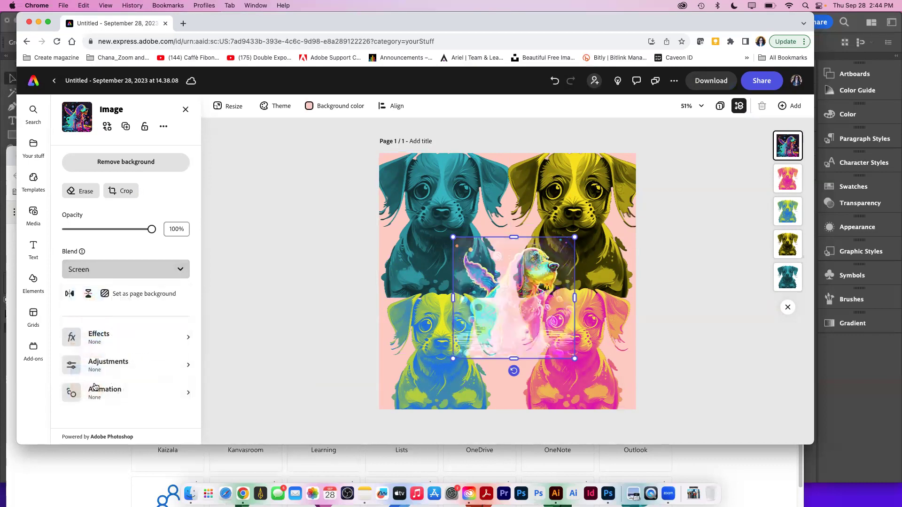
{"action": "left_click", "coordinate": [252, 360]}
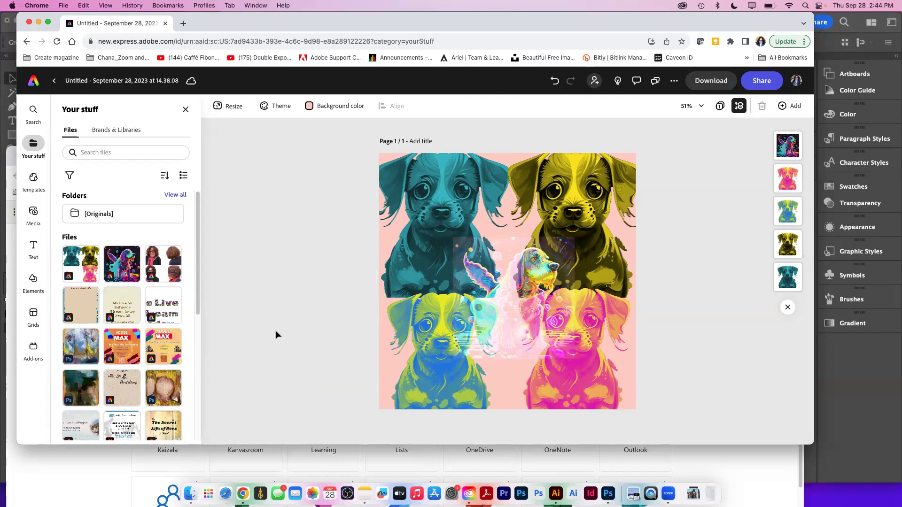
Enlarge the neon dog image to cover the page and move it behind the puppies
{"action": "left_click", "coordinate": [502, 314]}
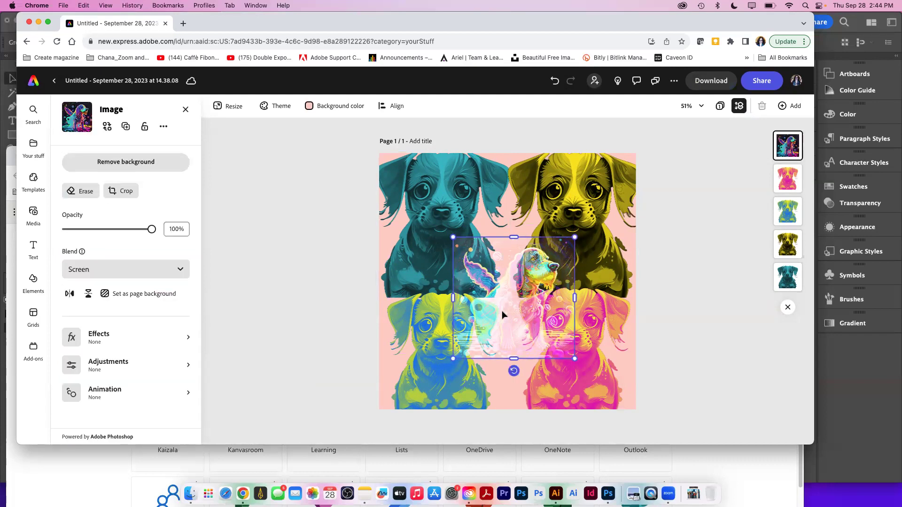
{"action": "left_click_drag", "start_coordinate": [453, 236], "coordinate": [367, 130]}
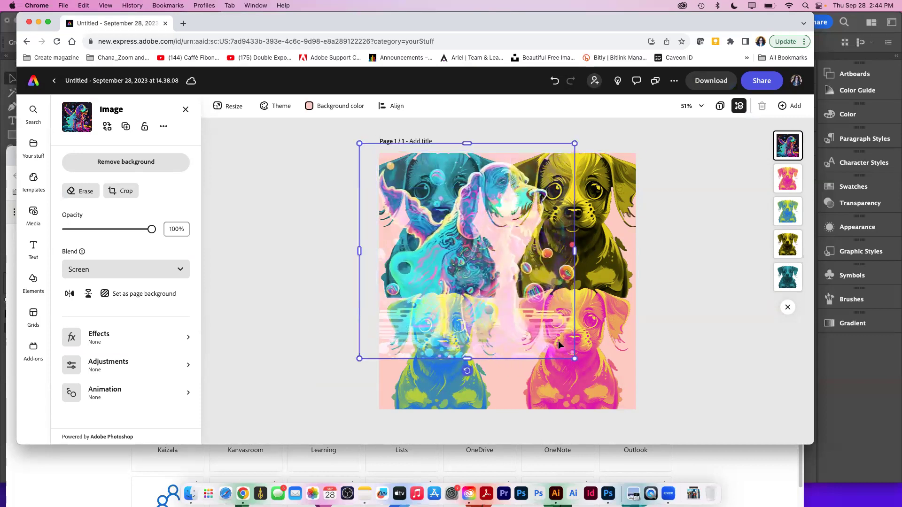
{"action": "left_click_drag", "start_coordinate": [574, 358], "coordinate": [622, 424]}
{"action": "left_click", "coordinate": [684, 403]}
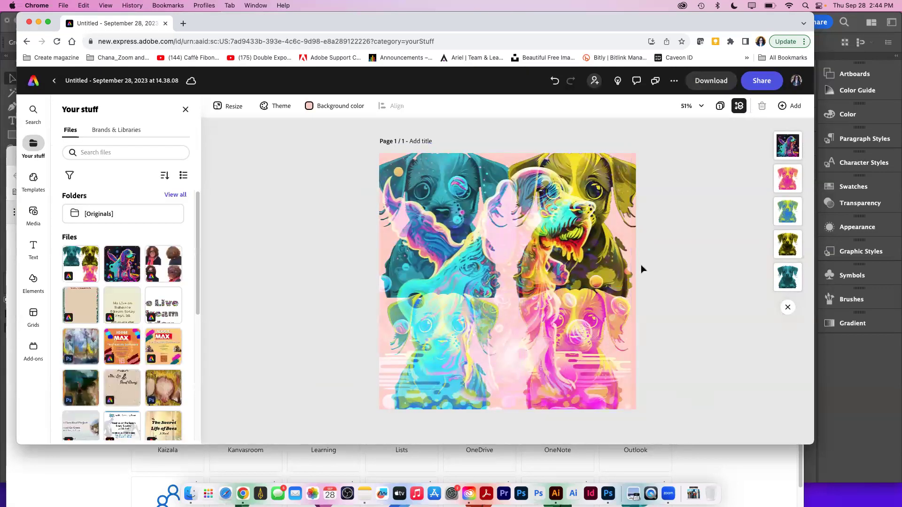
{"action": "left_click_drag", "start_coordinate": [787, 146], "coordinate": [787, 293]}
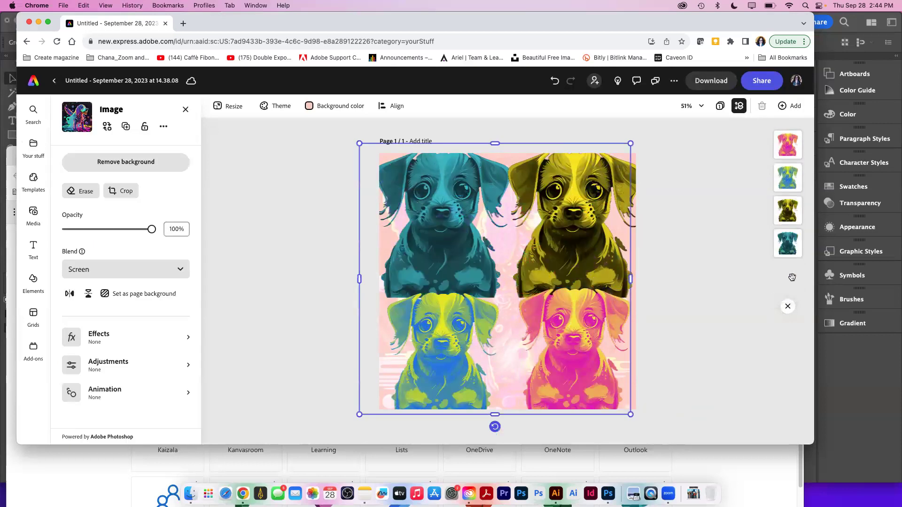
{"action": "left_click", "coordinate": [690, 306]}
{"action": "key", "text": "super+1"}
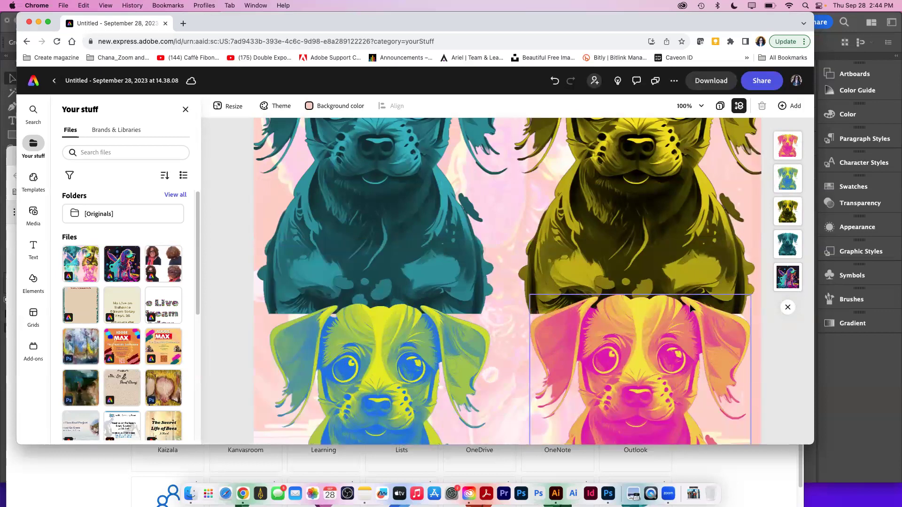
{"action": "key", "text": "super+minus"}
{"action": "key", "text": "super+minus"}
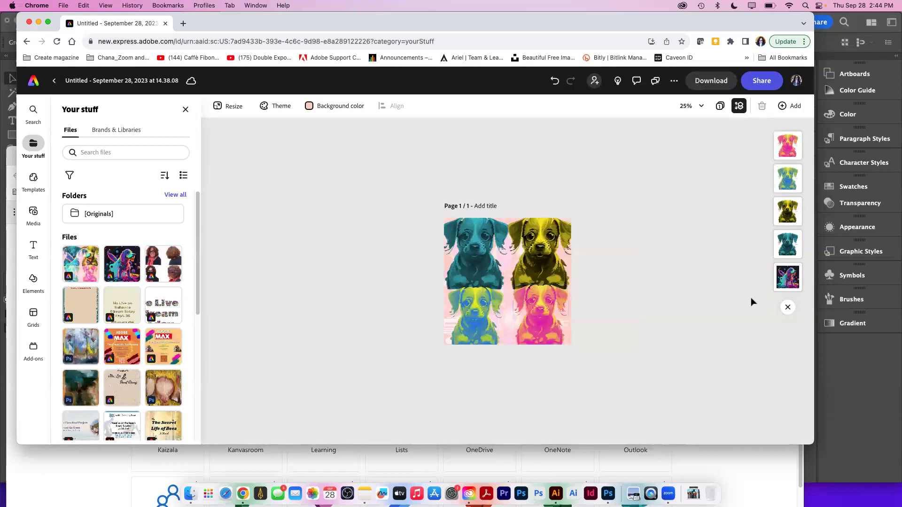
Set the neon dog image's blend back to Normal and its opacity to 17%
{"action": "left_click", "coordinate": [788, 278]}
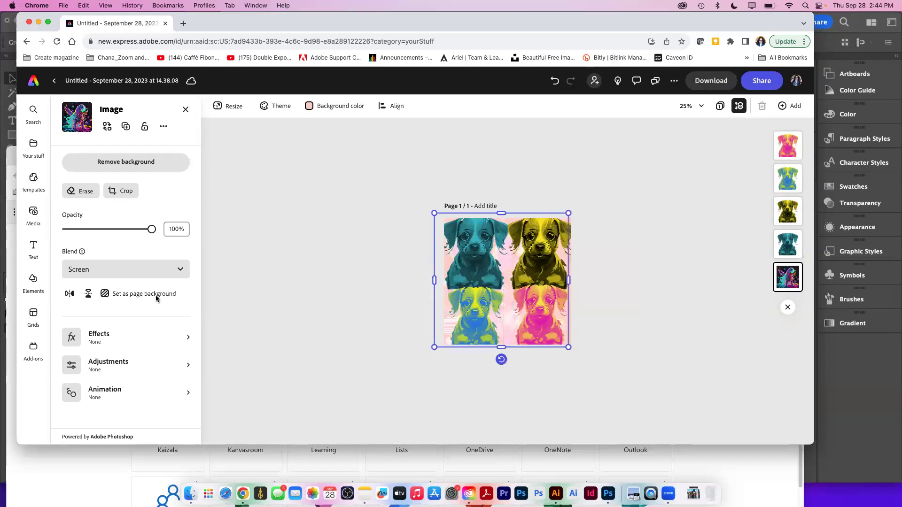
{"action": "left_click", "coordinate": [124, 269]}
{"action": "left_click", "coordinate": [115, 305]}
{"action": "left_click", "coordinate": [103, 270]}
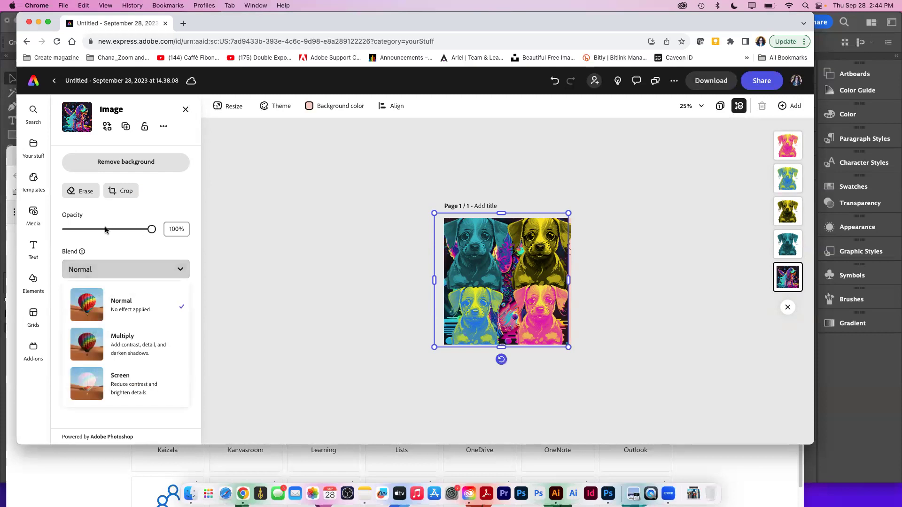
{"action": "left_click", "coordinate": [92, 227]}
{"action": "left_click_drag", "start_coordinate": [92, 227], "coordinate": [79, 230]}
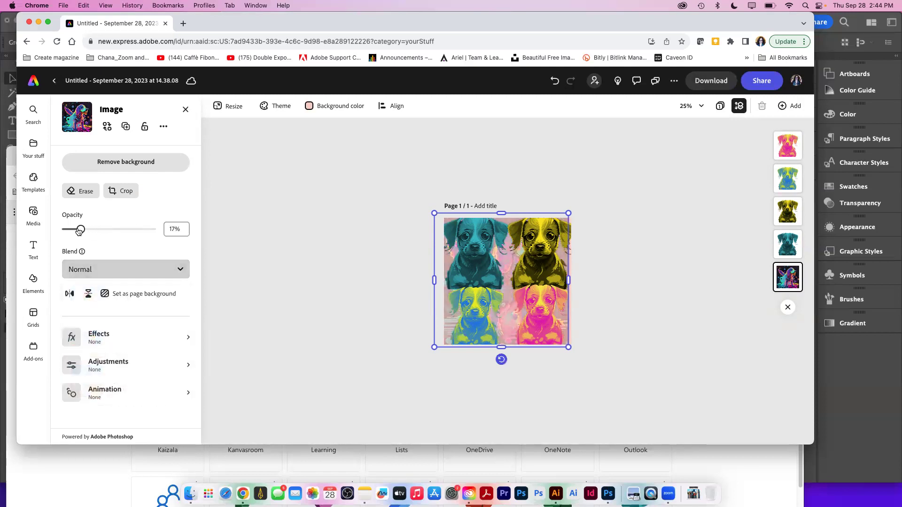
{"action": "left_click", "coordinate": [261, 255]}
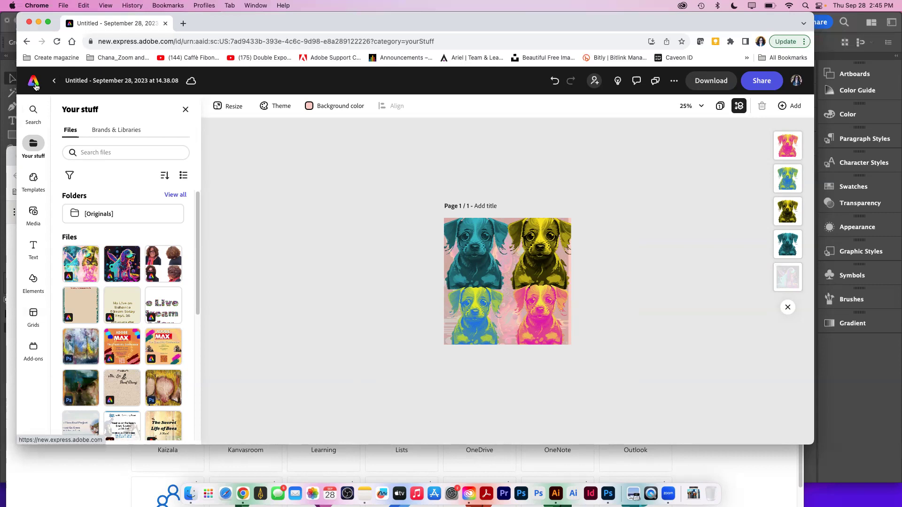
Start a new project from the Now on Sale scalloped Instagram square post template
{"action": "left_click", "coordinate": [30, 180]}
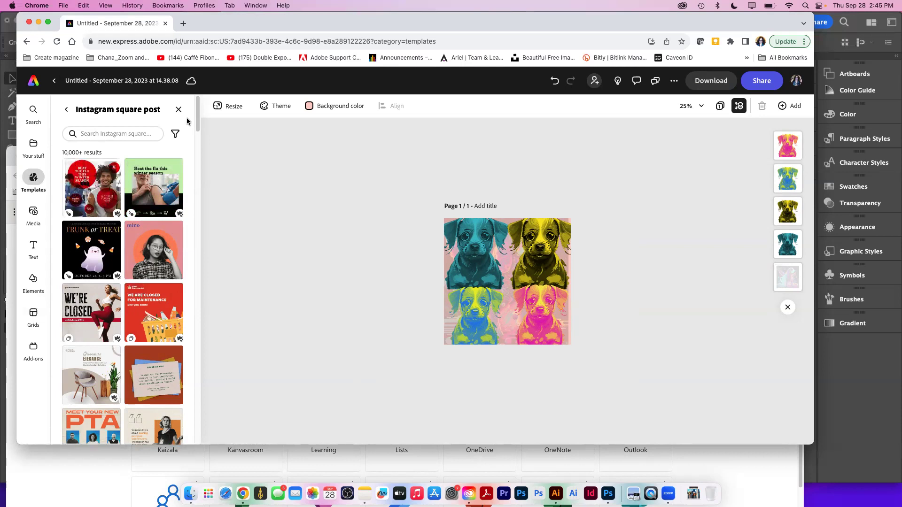
{"action": "left_click_drag", "start_coordinate": [198, 123], "coordinate": [198, 190]}
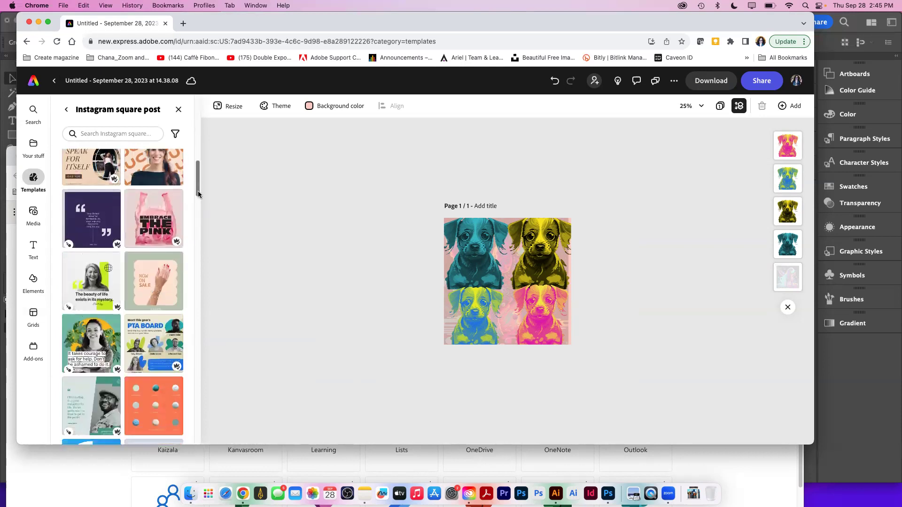
{"action": "scroll", "coordinate": [162, 309], "scroll_direction": "up", "scroll_amount": 1}
{"action": "left_click", "coordinate": [162, 309]}
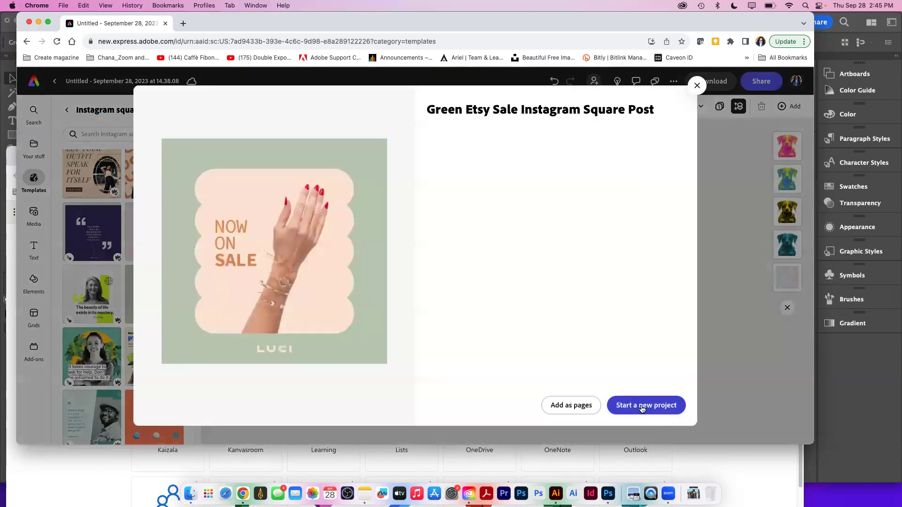
{"action": "left_click", "coordinate": [642, 405]}
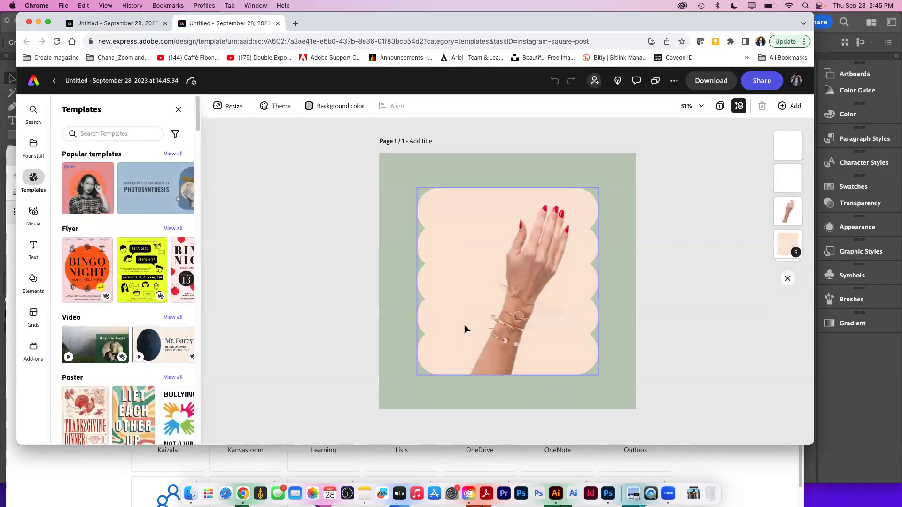
Delete the hand photo, the NOW ON SALE text and the LUCI text from the template
{"action": "left_click", "coordinate": [465, 328]}
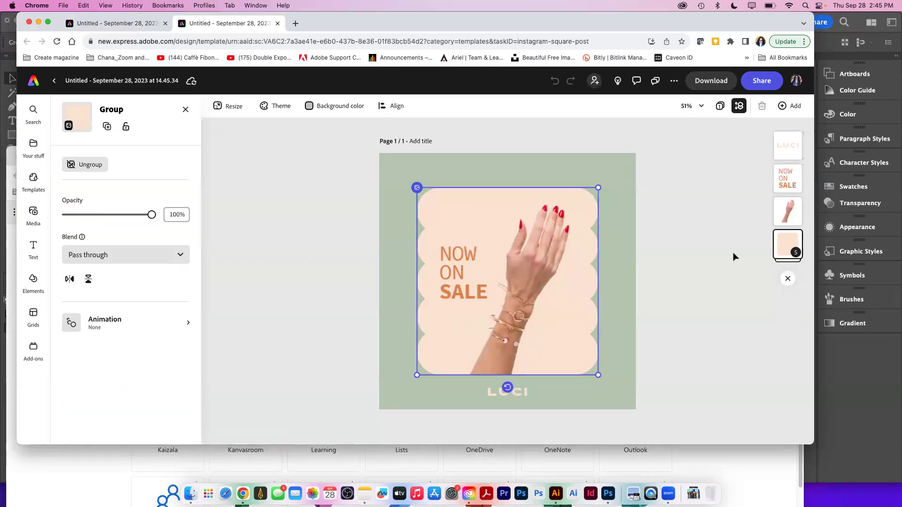
{"action": "left_click", "coordinate": [780, 215]}
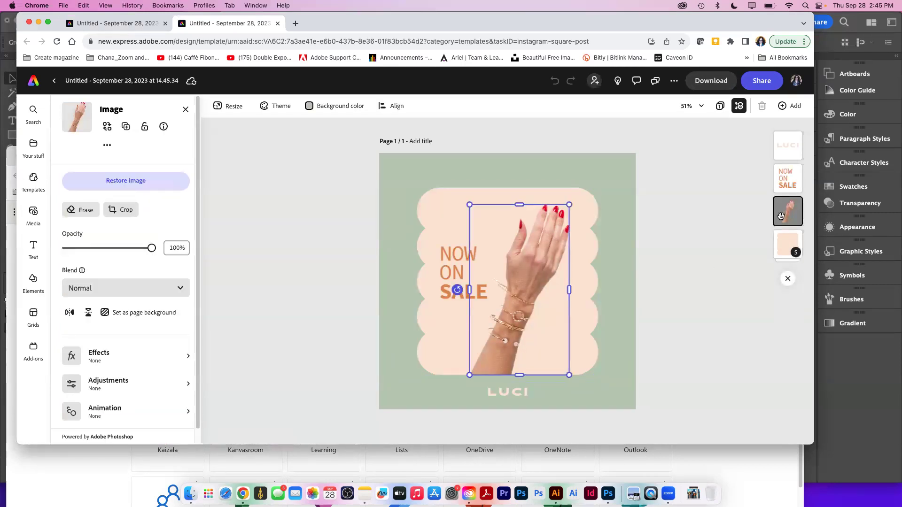
{"action": "key", "text": "Delete"}
{"action": "left_click", "coordinate": [489, 297]}
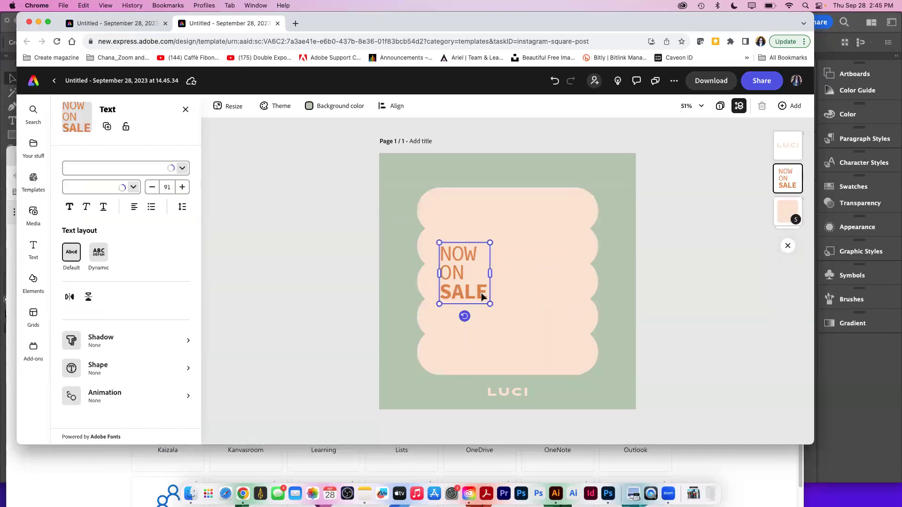
{"action": "key", "text": "Delete"}
{"action": "left_click", "coordinate": [513, 392]}
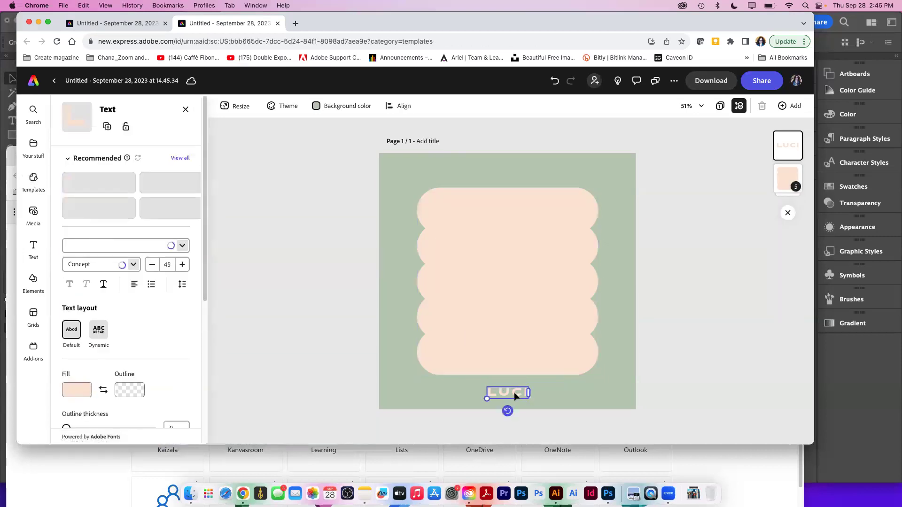
{"action": "key", "text": "Delete"}
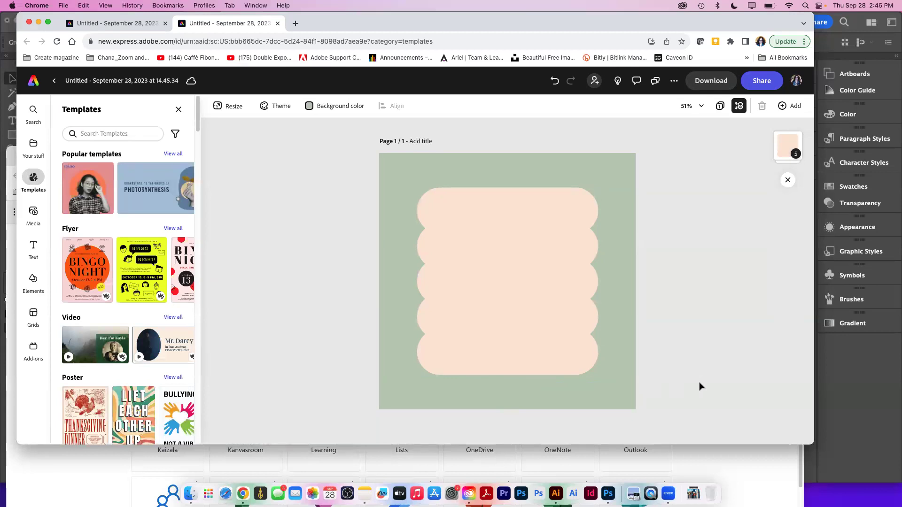
{"action": "left_click", "coordinate": [558, 287]}
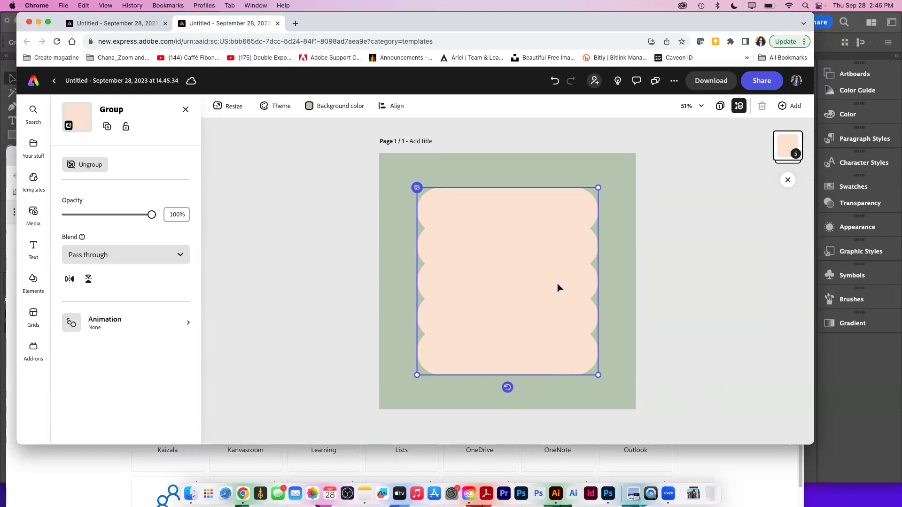
{"action": "left_click", "coordinate": [348, 245]}
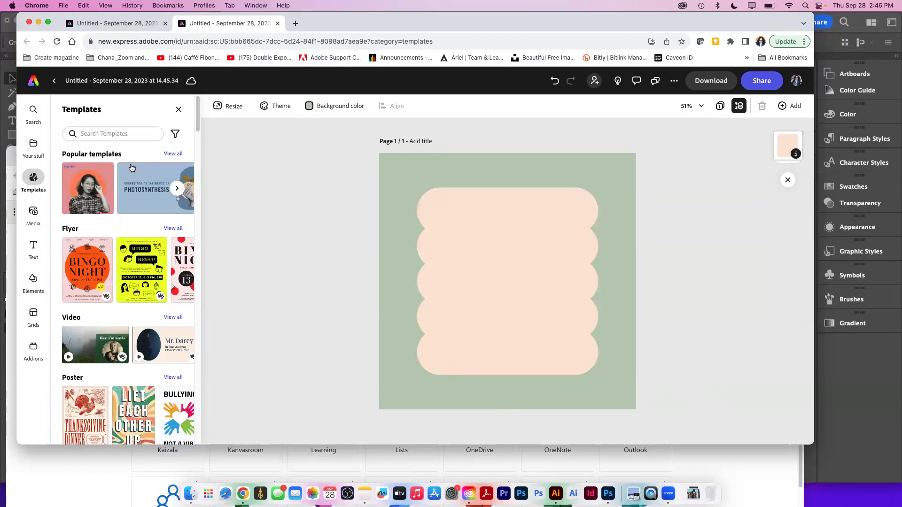
{"action": "left_click", "coordinate": [33, 214]}
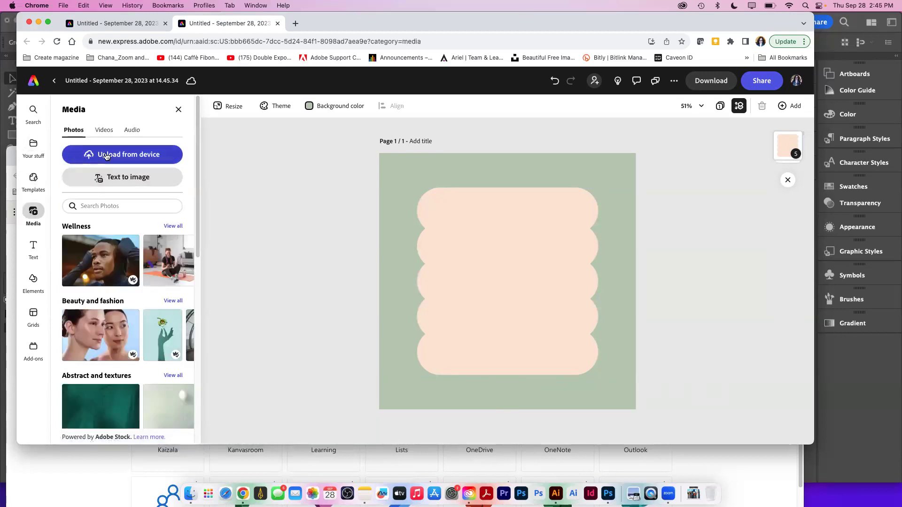
Generate a Square (1:1) text-to-image with the prompt 'Flowers with yellow dots'
{"action": "left_click", "coordinate": [112, 178]}
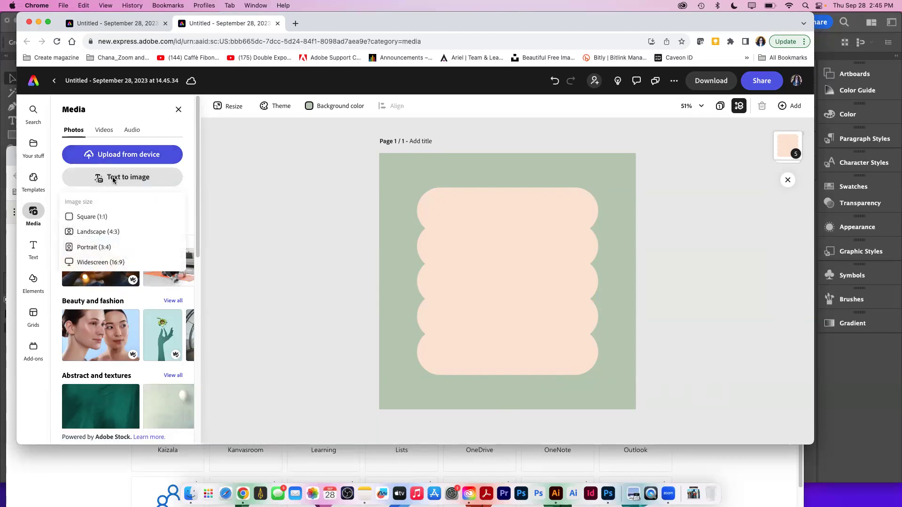
{"action": "left_click", "coordinate": [113, 179]}
{"action": "left_click", "coordinate": [113, 178]}
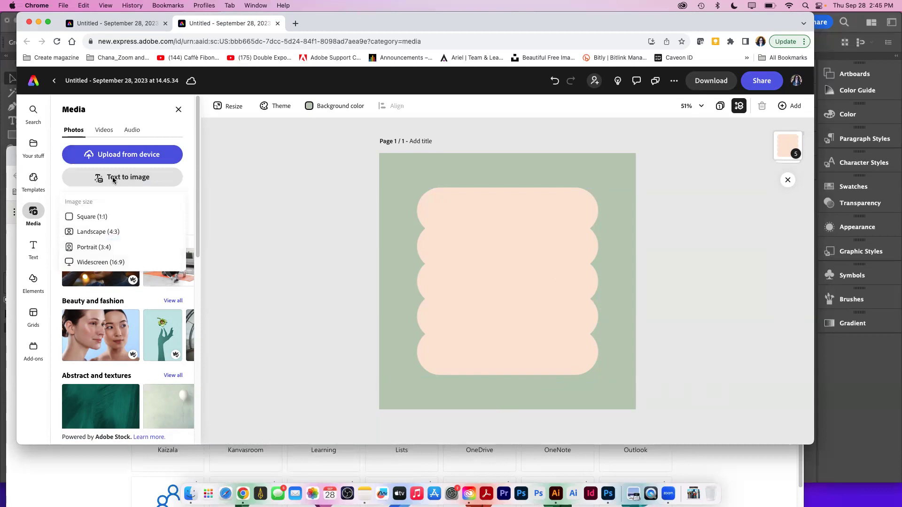
{"action": "left_click", "coordinate": [93, 217]}
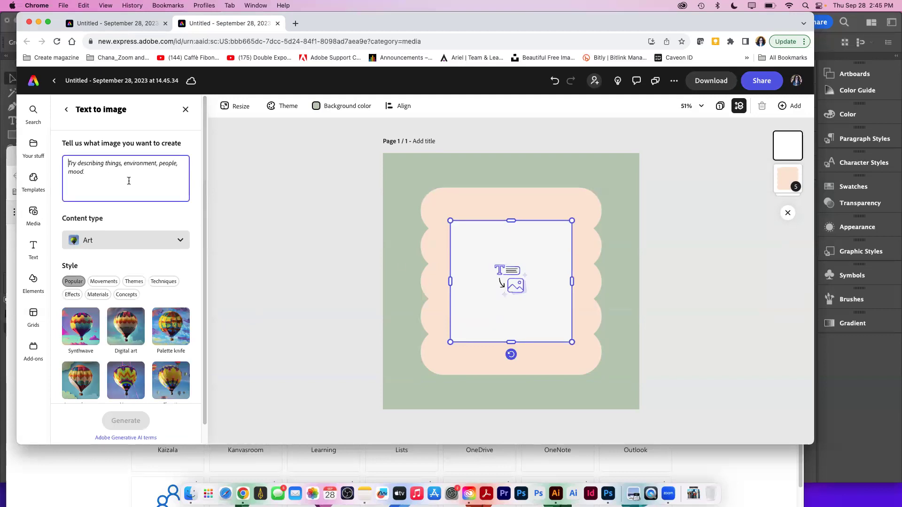
{"action": "type", "text": "Flowers with"}
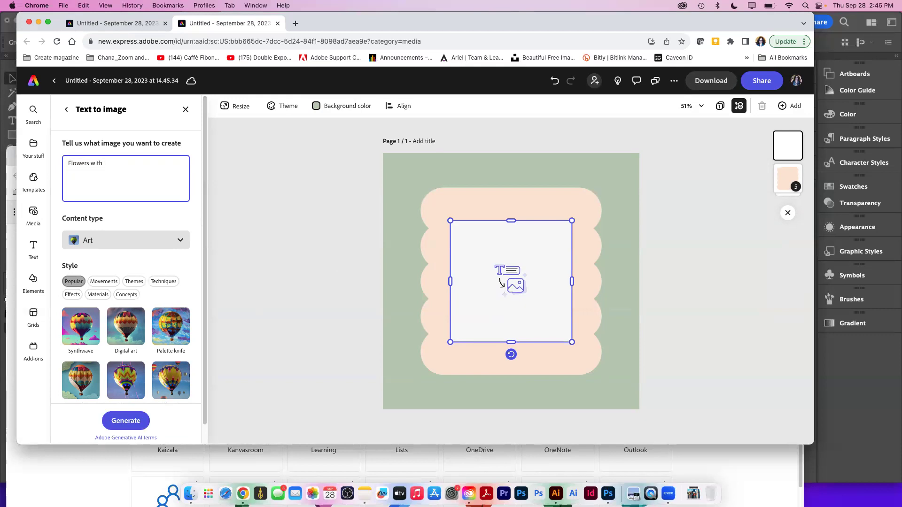
{"action": "type", "text": " yell"}
{"action": "key", "text": "Return"}
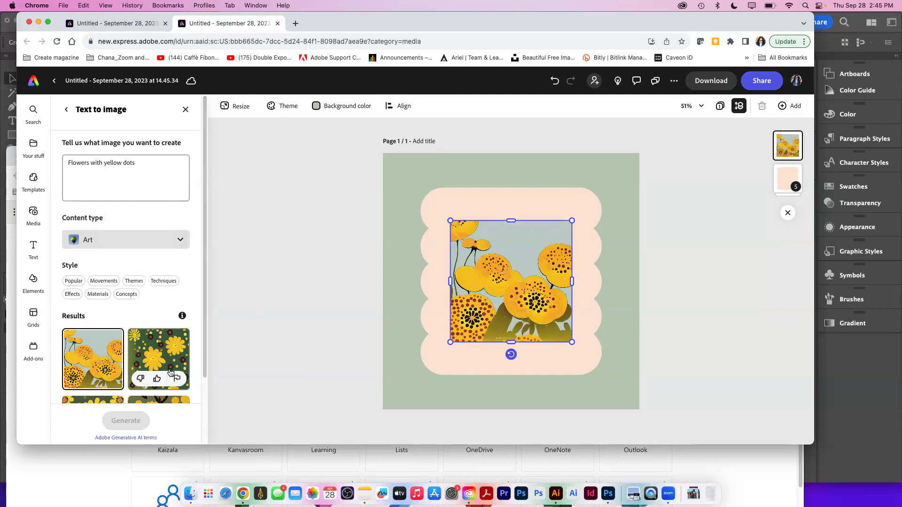
Swap in the second generated flower result and enlarge it from both corners
{"action": "left_click", "coordinate": [170, 372]}
{"action": "left_click_drag", "start_coordinate": [450, 220], "coordinate": [431, 190]}
{"action": "left_click_drag", "start_coordinate": [573, 343], "coordinate": [589, 370]}
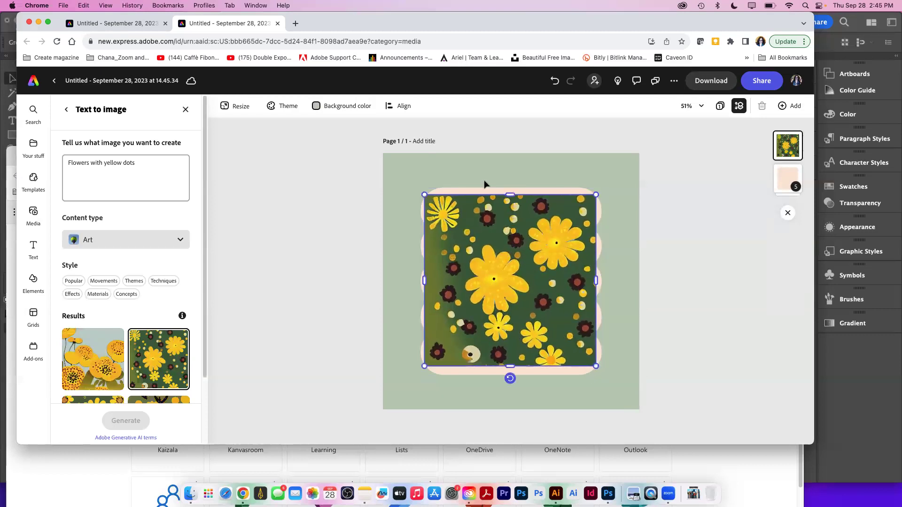
{"action": "left_click", "coordinate": [469, 165]}
Enlarge the scalloped frame group, centre it on the page and align the flower image inside
{"action": "left_click", "coordinate": [474, 190]}
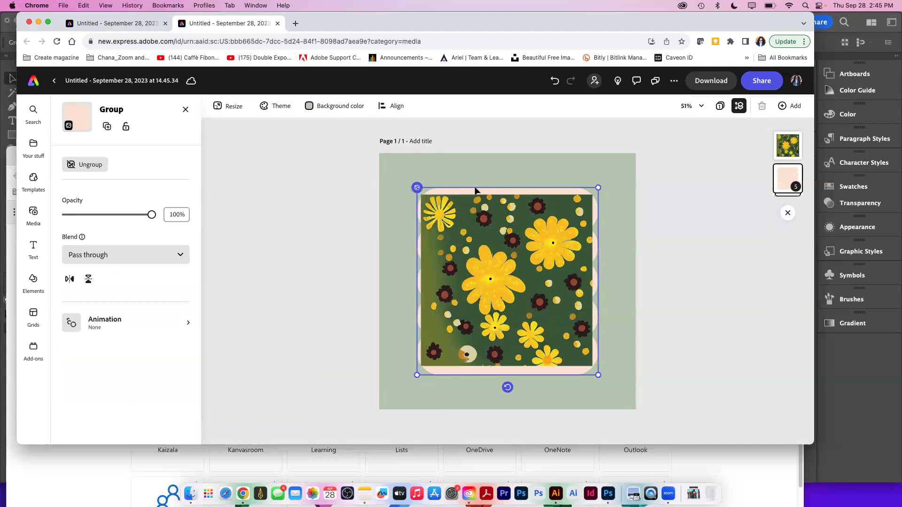
{"action": "left_click_drag", "start_coordinate": [598, 375], "coordinate": [631, 411]}
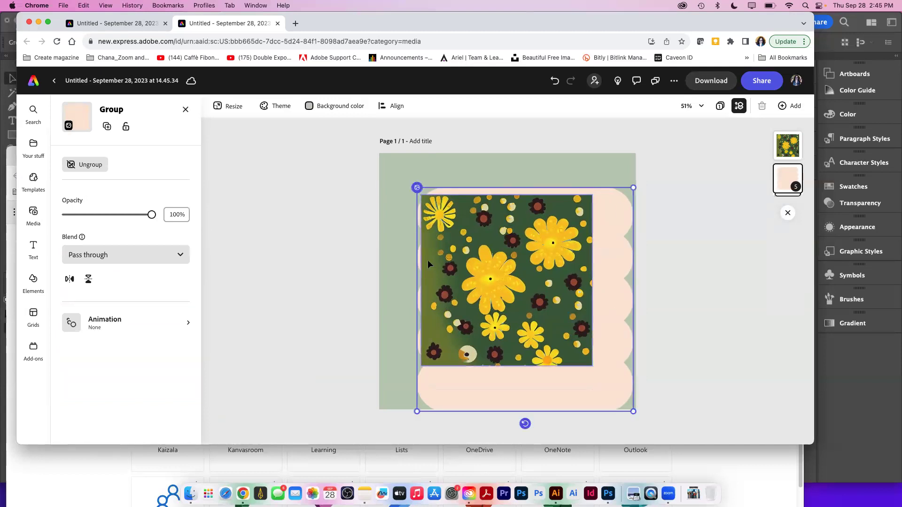
{"action": "left_click_drag", "start_coordinate": [473, 388], "coordinate": [459, 375]}
{"action": "left_click", "coordinate": [469, 341]}
{"action": "left_click_drag", "start_coordinate": [469, 340], "coordinate": [470, 345]}
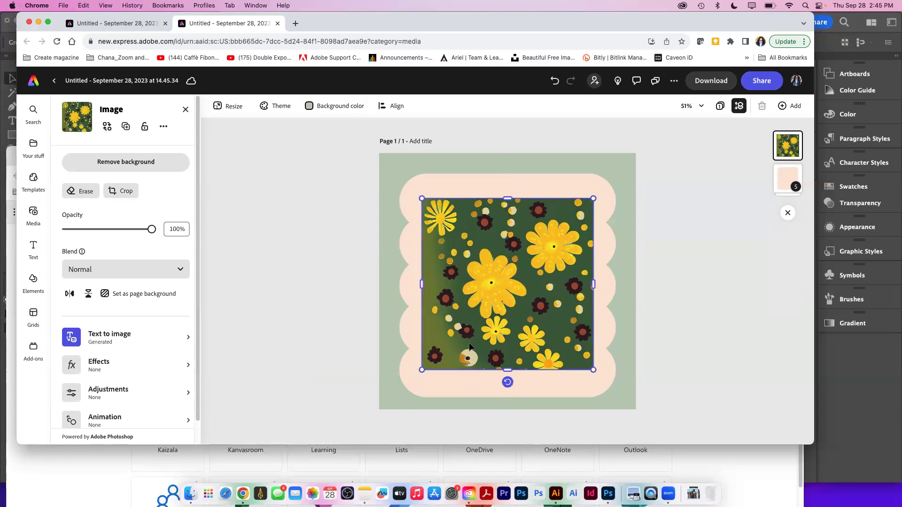
Try Multiply, then settle on the Screen blend mode for the flower image
{"action": "left_click", "coordinate": [157, 268]}
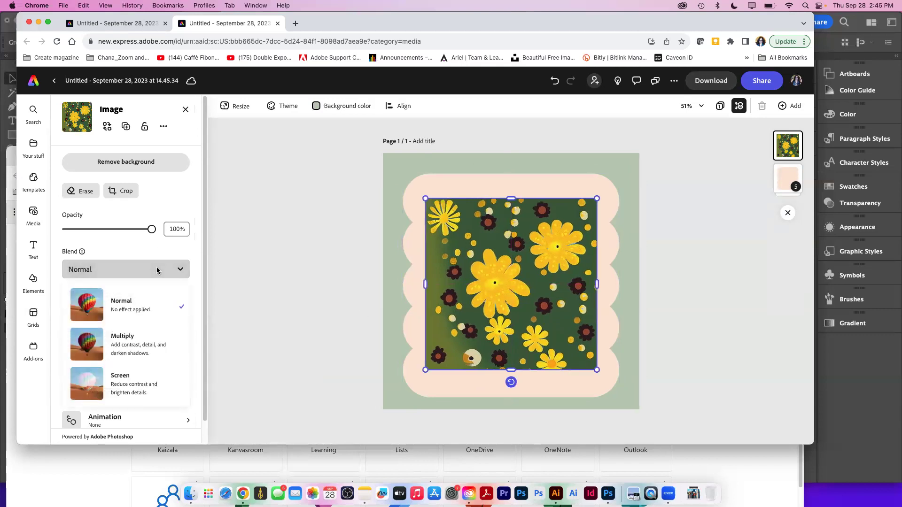
{"action": "left_click", "coordinate": [124, 340]}
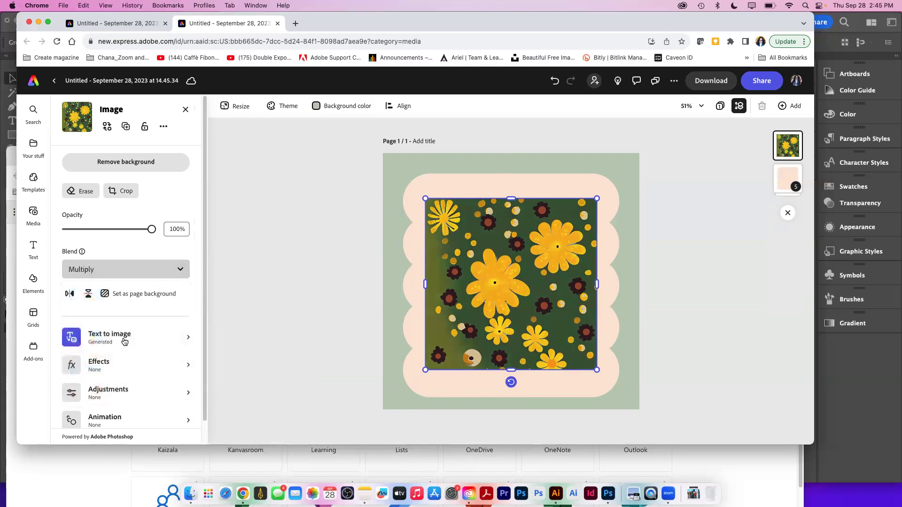
{"action": "left_click", "coordinate": [104, 271]}
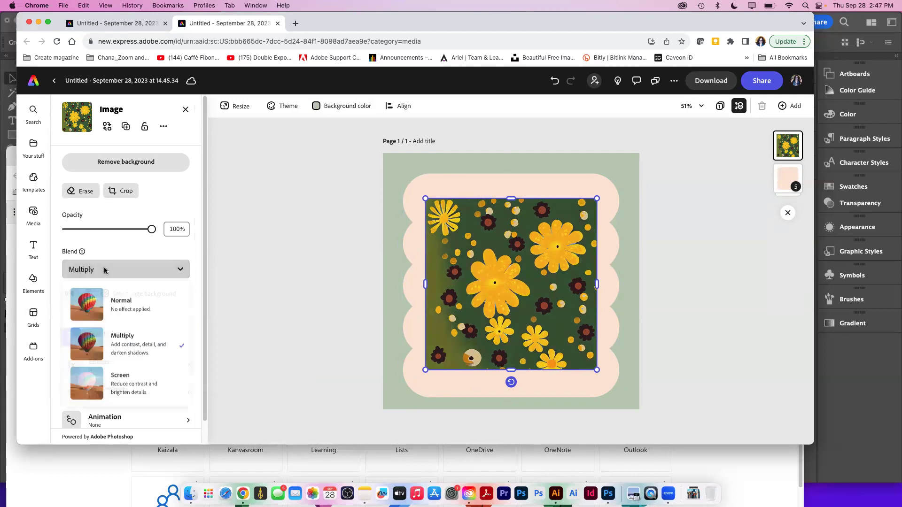
{"action": "left_click", "coordinate": [106, 388]}
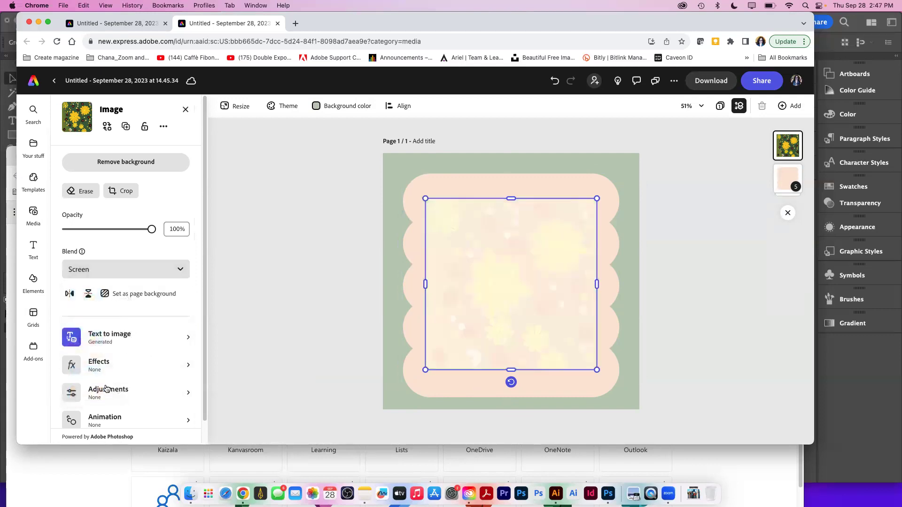
{"action": "left_click", "coordinate": [269, 334]}
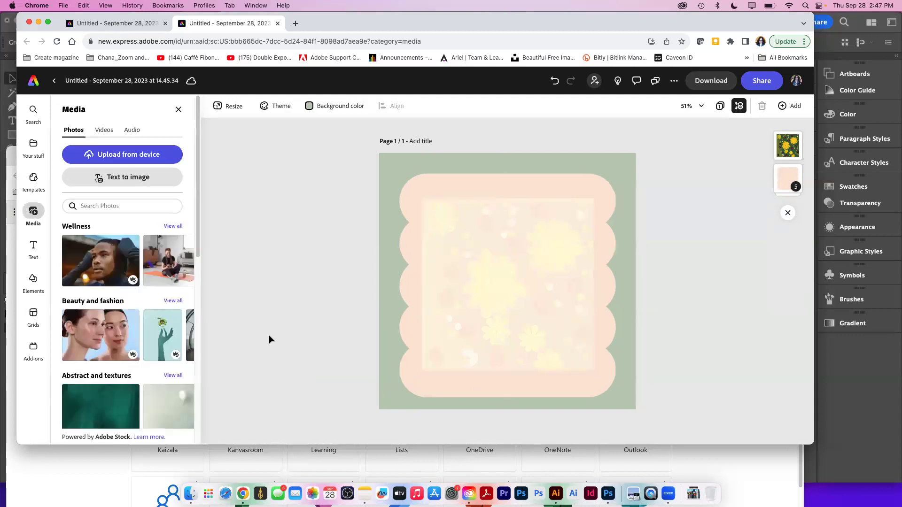
{"action": "left_click", "coordinate": [543, 343]}
{"action": "left_click", "coordinate": [315, 293]}
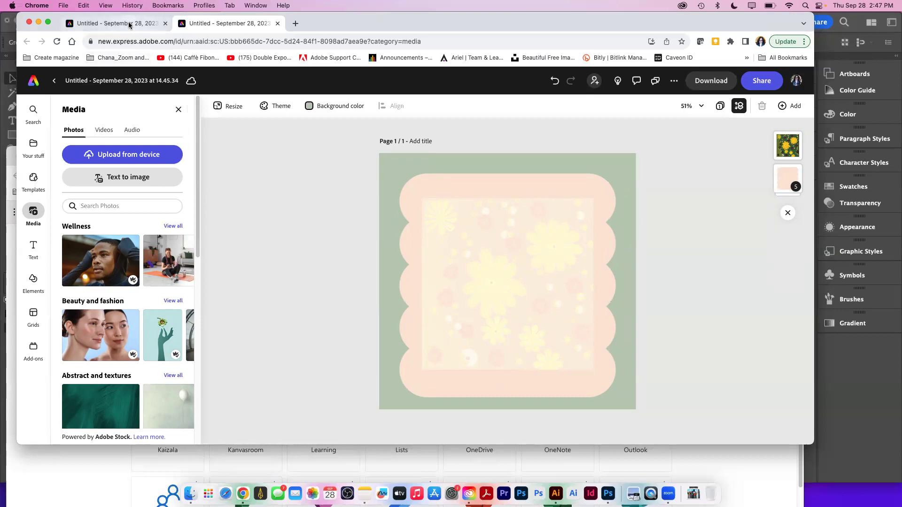
Launch Adobe Firefly from the Featured section of Creative Cloud desktop
{"action": "left_click", "coordinate": [681, 6]}
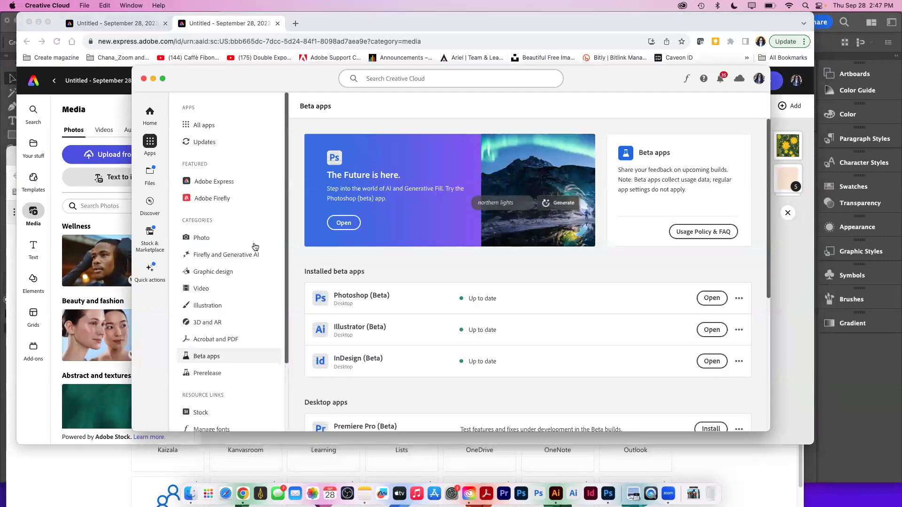
{"action": "left_click", "coordinate": [211, 202]}
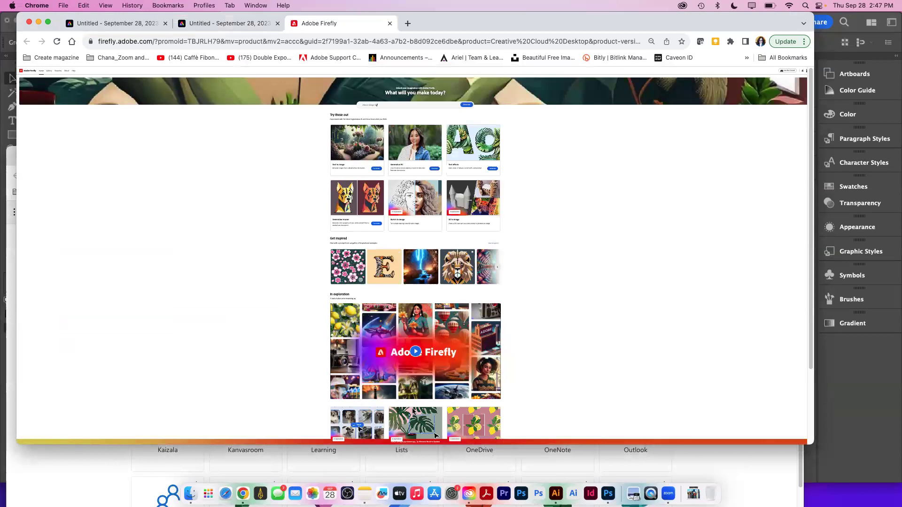
Open the unicorn example in the Firefly gallery and view its results enlarged
{"action": "left_click", "coordinate": [362, 154]}
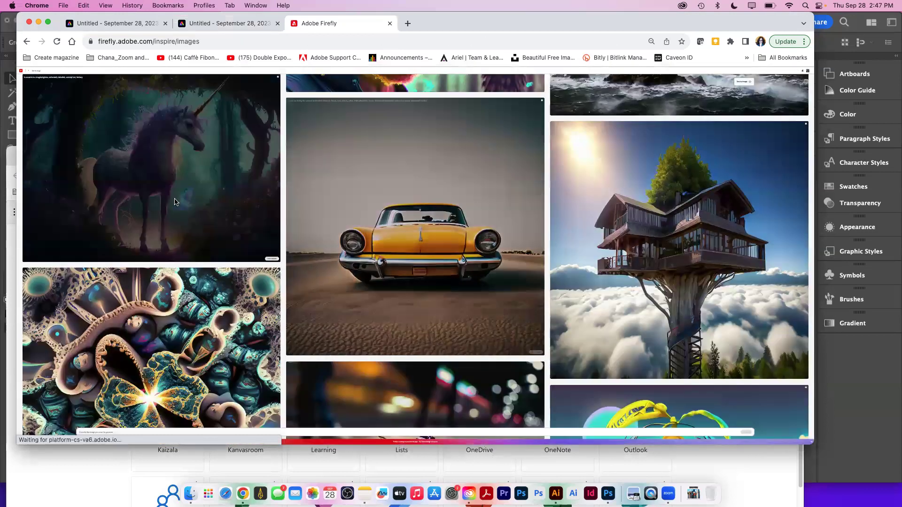
{"action": "left_click", "coordinate": [174, 202]}
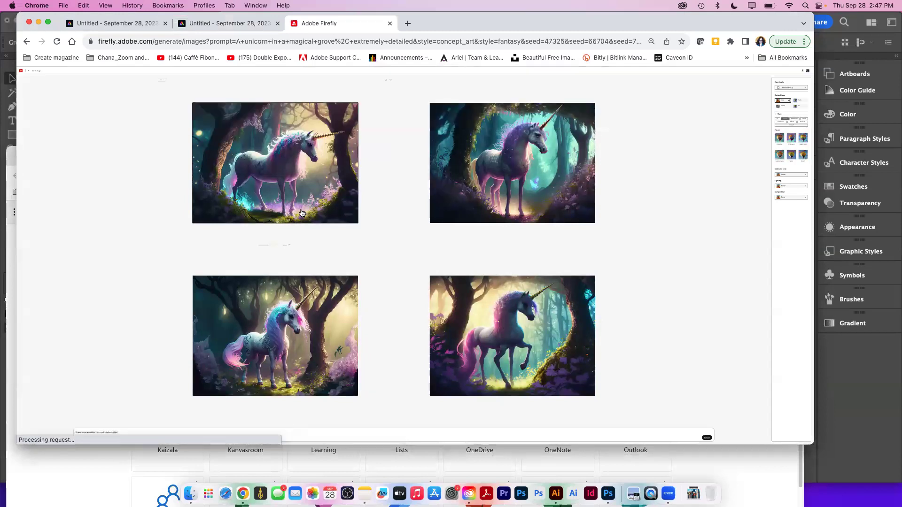
{"action": "left_click", "coordinate": [301, 212]}
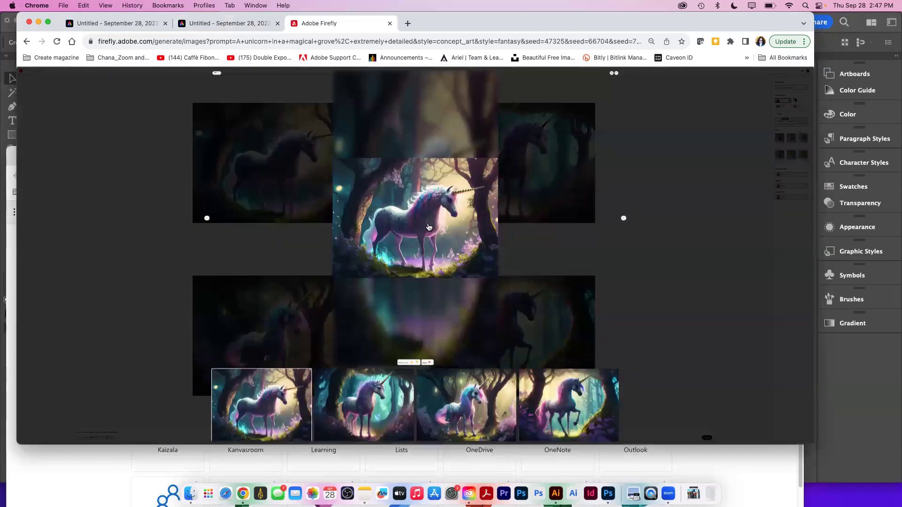
{"action": "left_click", "coordinate": [557, 425]}
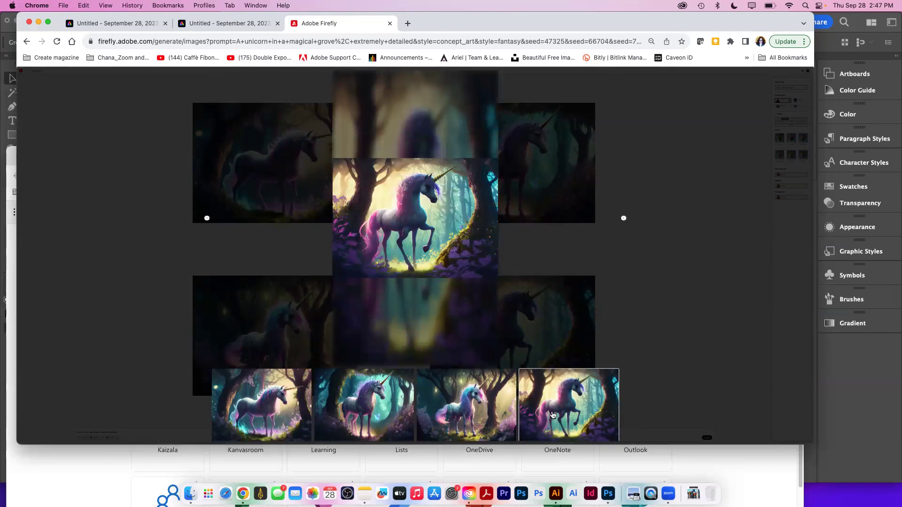
{"action": "mouse_move", "coordinate": [420, 227]}
{"action": "left_click", "coordinate": [256, 162]}
{"action": "left_click", "coordinate": [257, 162]}
{"action": "left_click", "coordinate": [640, 261]}
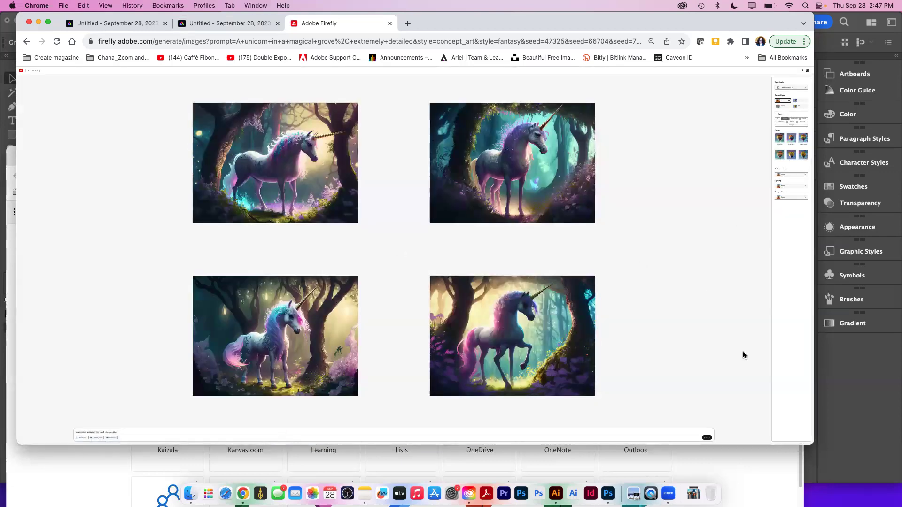
Enlarge the browser, zoom the page to 67%, and send the first unicorn image to Adobe Express
{"action": "left_click_drag", "start_coordinate": [813, 444], "coordinate": [874, 481]}
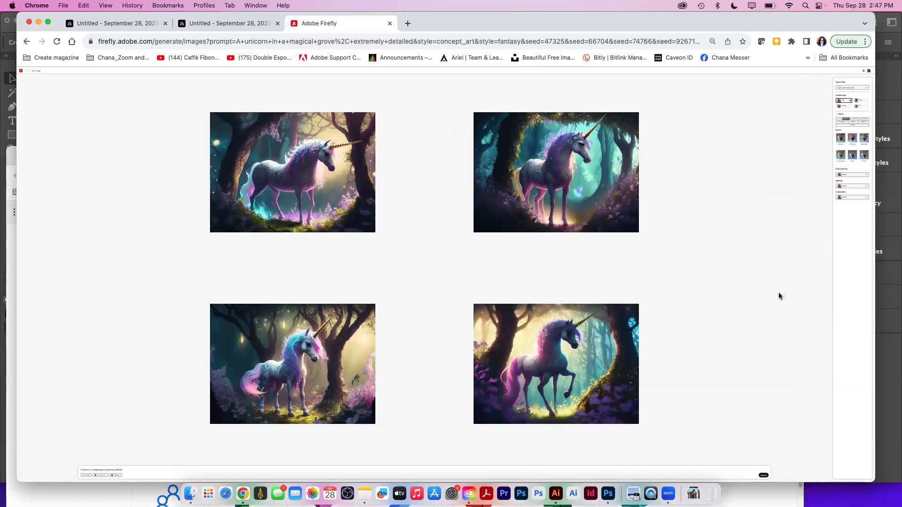
{"action": "key", "text": "super+equal"}
{"action": "key", "text": "super+equal"}
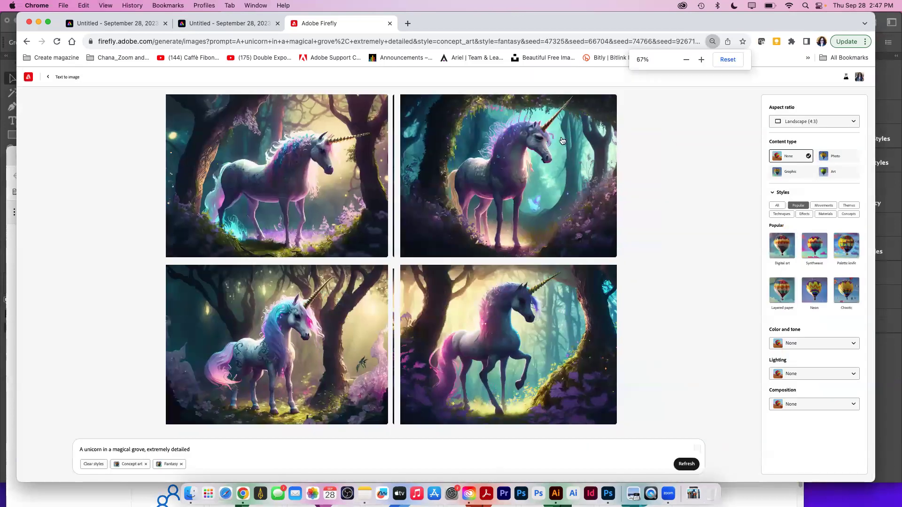
{"action": "left_click", "coordinate": [561, 150]}
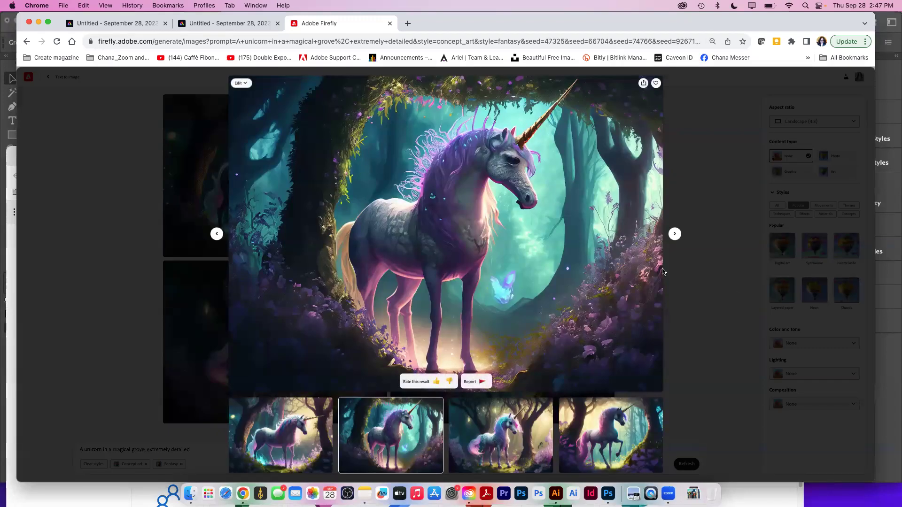
{"action": "left_click", "coordinate": [248, 88]}
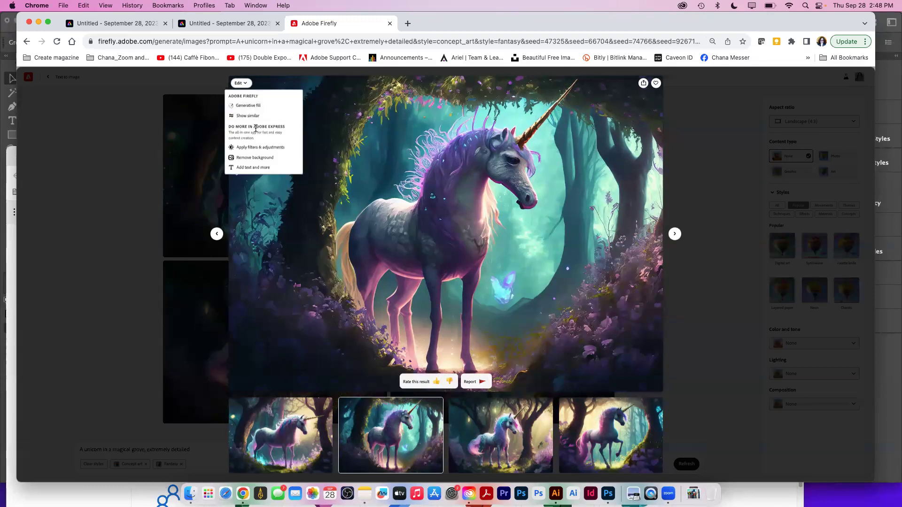
{"action": "key", "text": "Escape"}
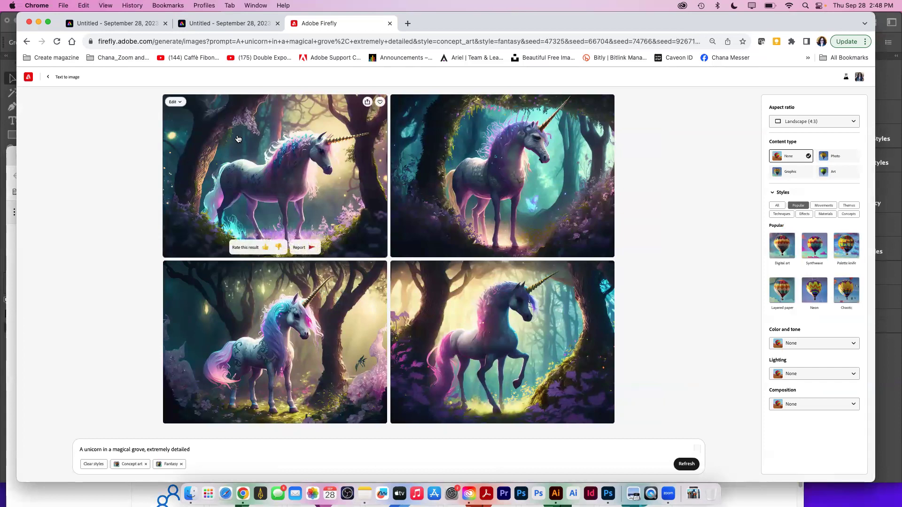
{"action": "left_click", "coordinate": [367, 102]}
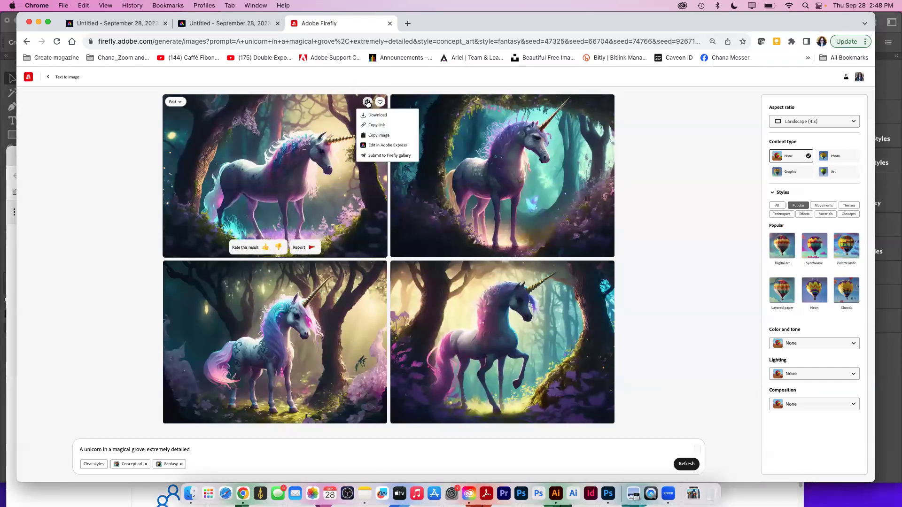
{"action": "left_click", "coordinate": [371, 147]}
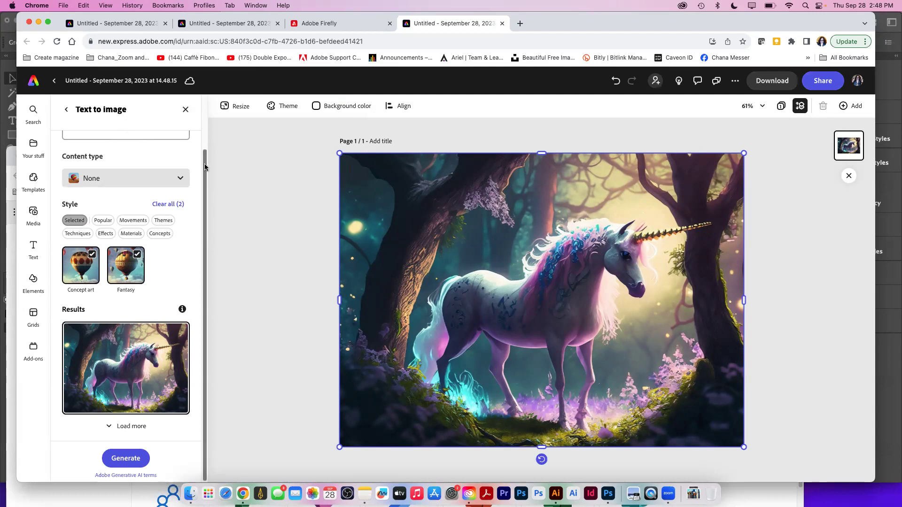
Insert 'Red' before 'unicorn' in the image's text-to-image prompt
{"action": "scroll", "coordinate": [197, 152], "scroll_direction": "up", "scroll_amount": 3}
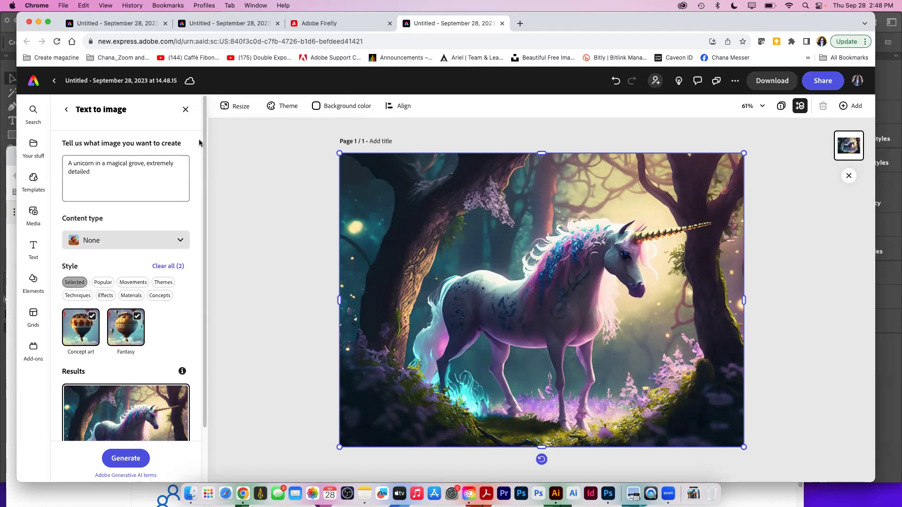
{"action": "left_click", "coordinate": [95, 170]}
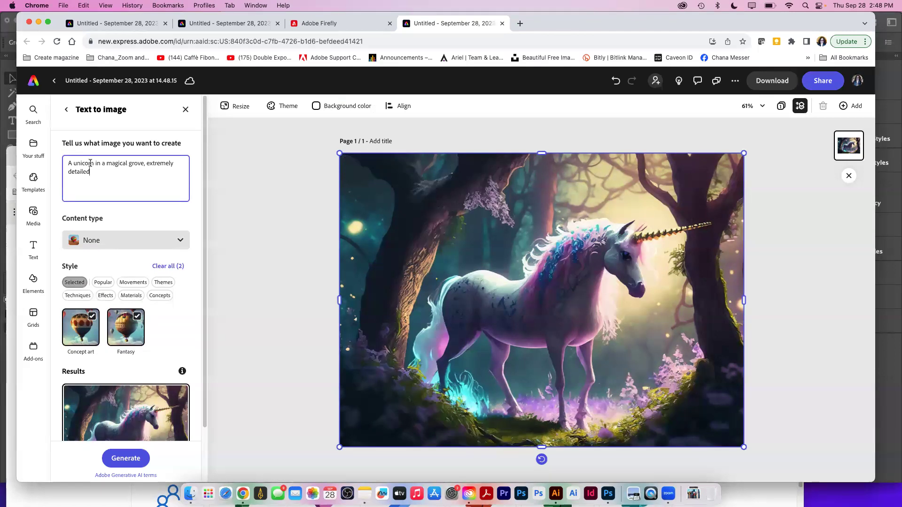
{"action": "left_click", "coordinate": [70, 163]}
{"action": "type", "text": "Red"}
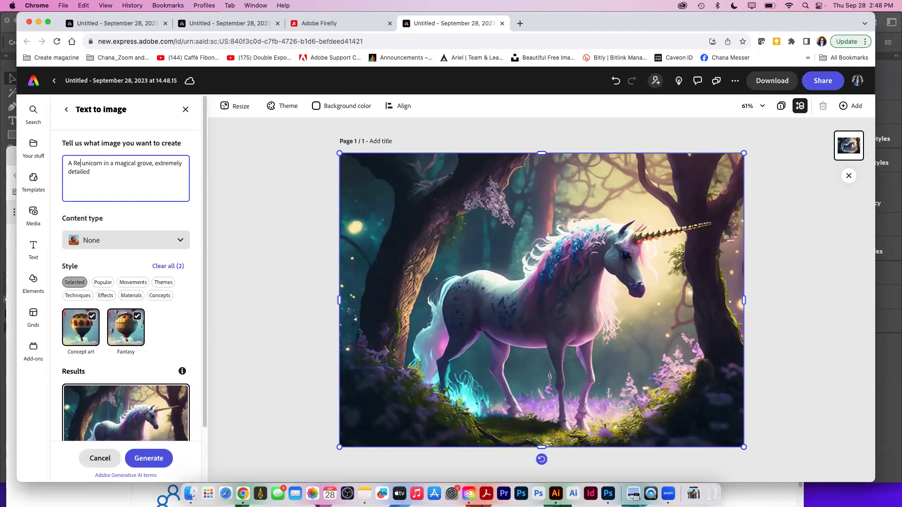
{"action": "left_click", "coordinate": [129, 217]}
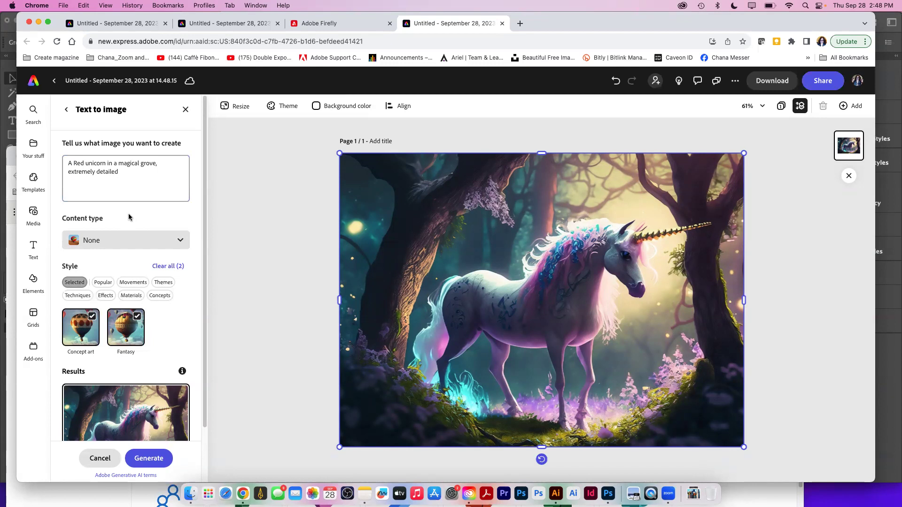
{"action": "left_click", "coordinate": [258, 240]}
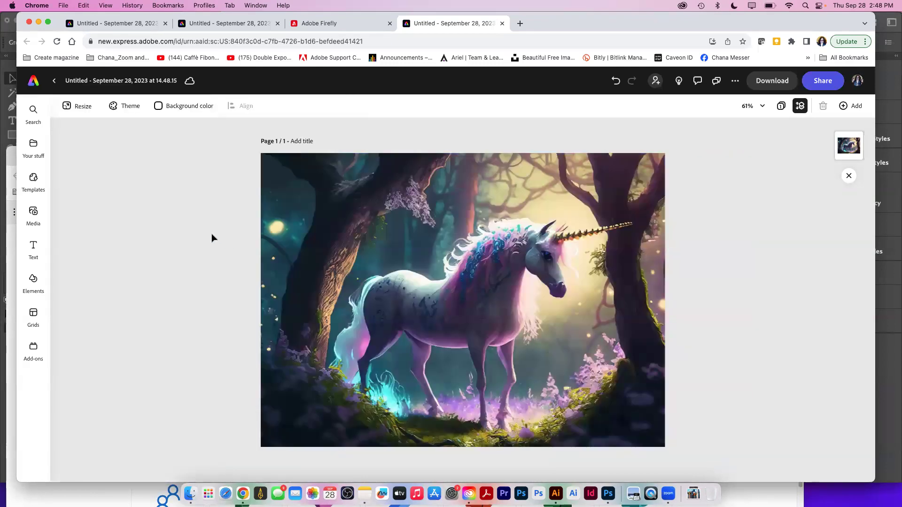
Regenerate the selected image from the Red unicorn prompt via Text to image
{"action": "left_click", "coordinate": [332, 269]}
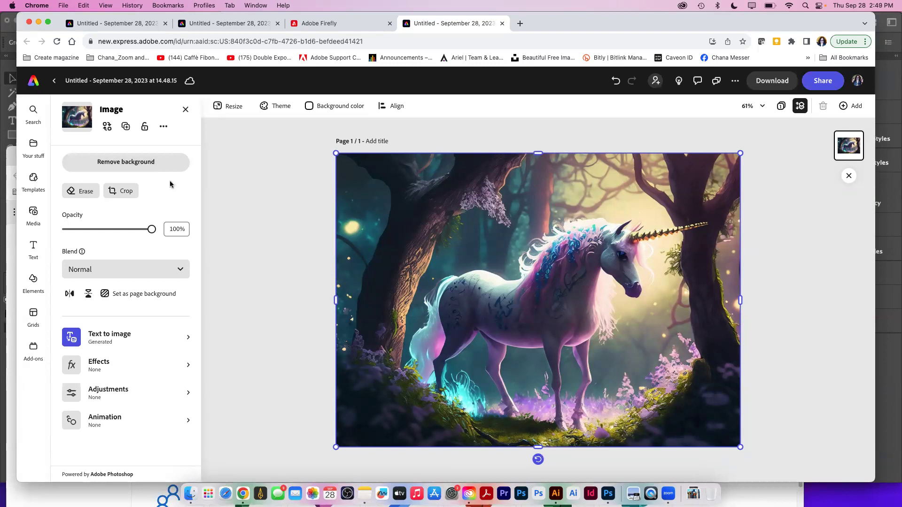
{"action": "left_click", "coordinate": [138, 337]}
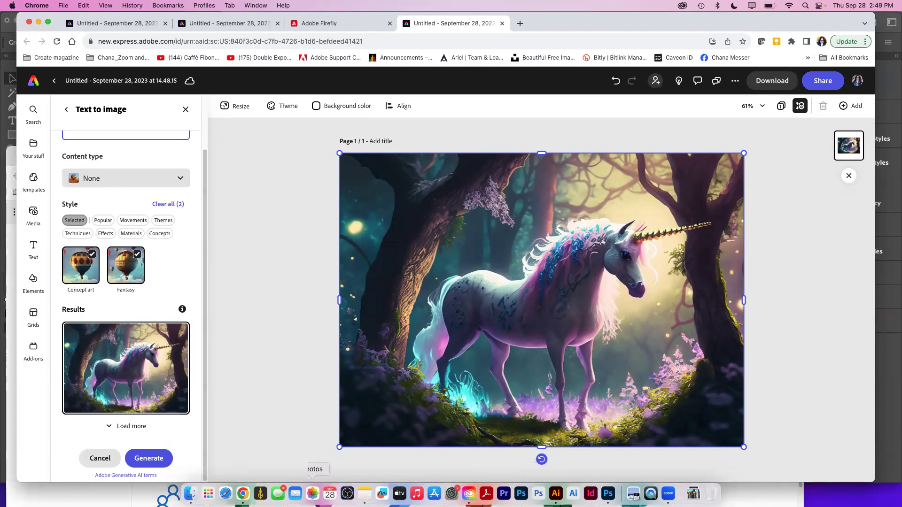
{"action": "left_click", "coordinate": [147, 459]}
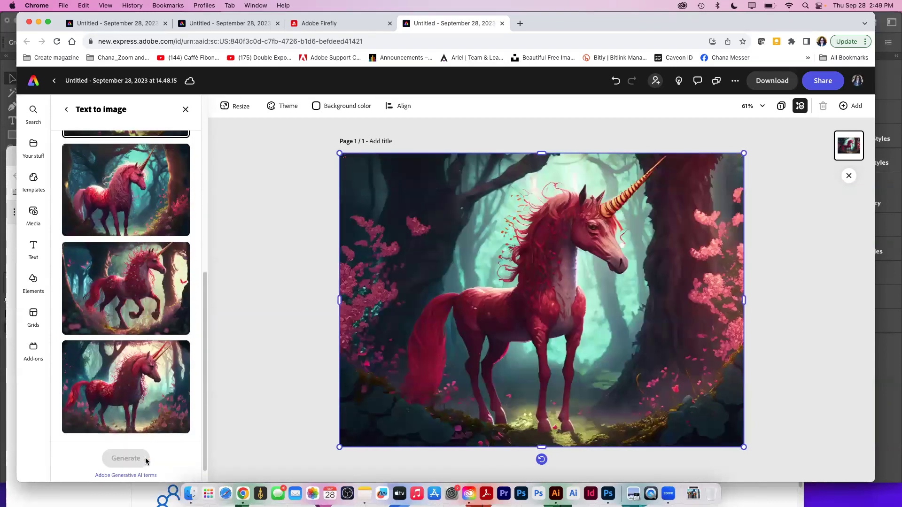
{"action": "mouse_move", "coordinate": [170, 322]}
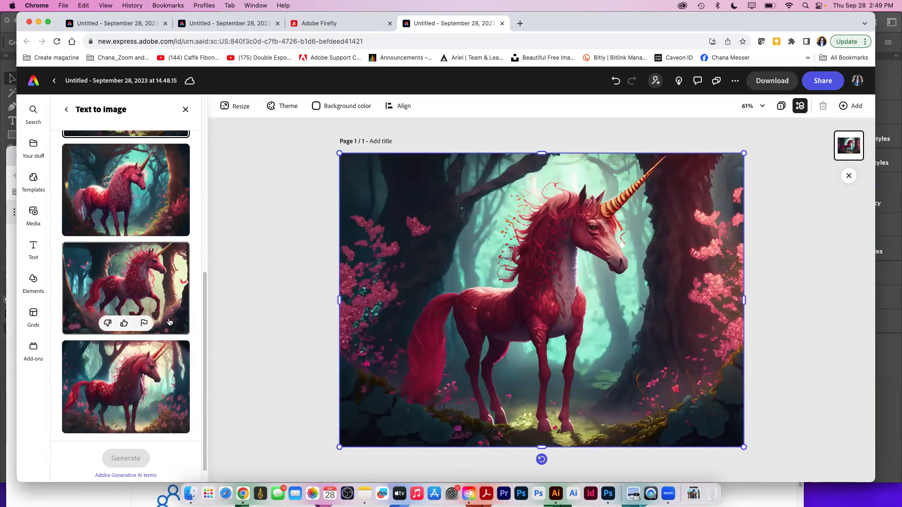
{"action": "scroll", "coordinate": [103, 276], "scroll_direction": "up", "scroll_amount": 5}
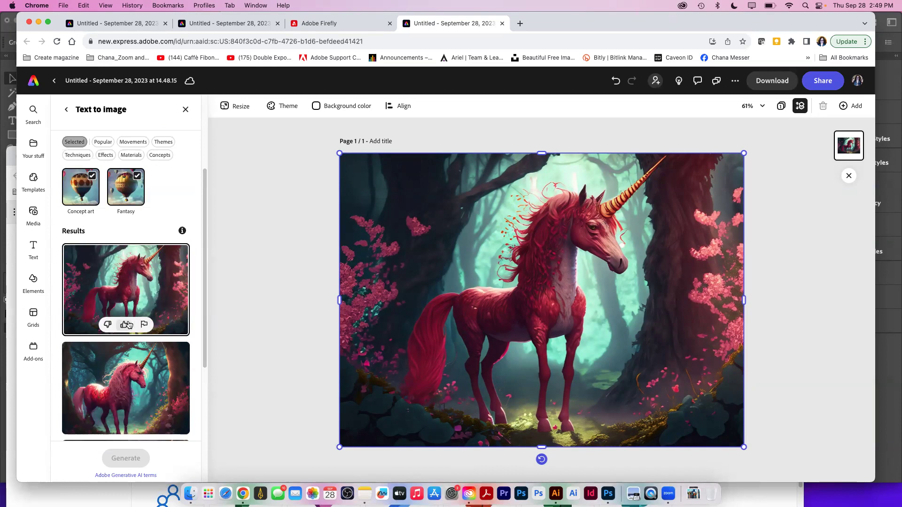
Swap Fantasy for the Misty and Neon effects, keep Concept art, and regenerate the unicorn images
{"action": "left_click", "coordinate": [121, 190]}
{"action": "left_click_drag", "start_coordinate": [202, 258], "coordinate": [203, 224]}
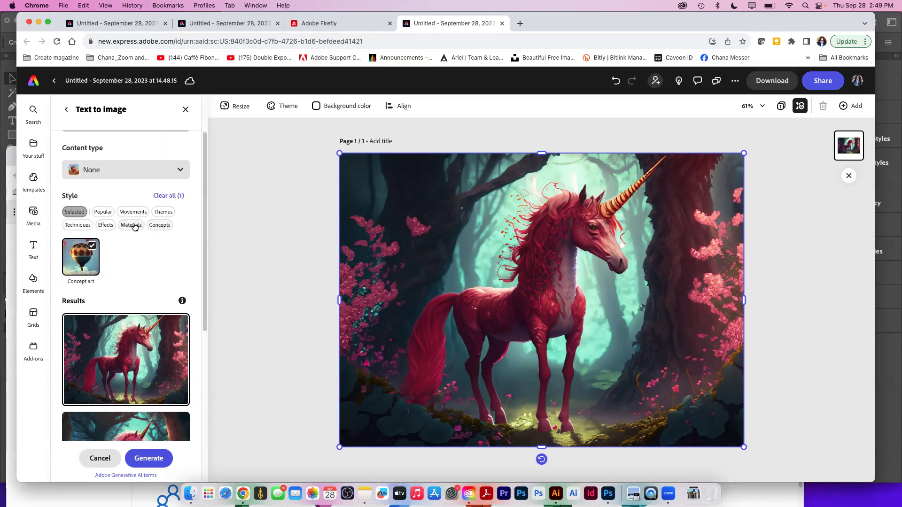
{"action": "left_click", "coordinate": [106, 225]}
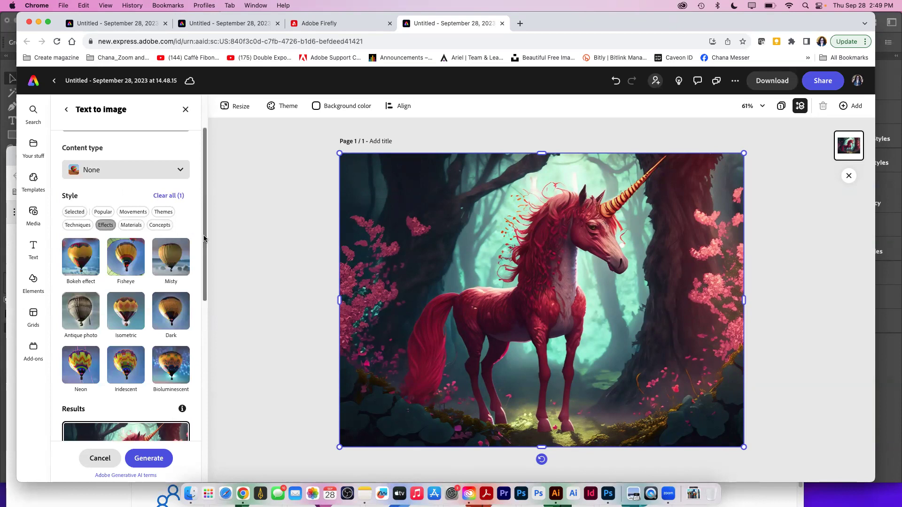
{"action": "left_click", "coordinate": [172, 263]}
{"action": "left_click", "coordinate": [81, 365]}
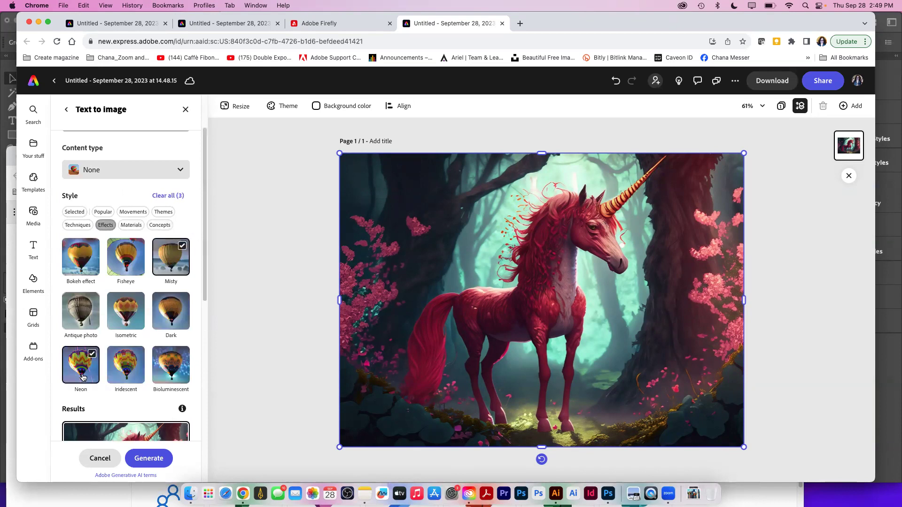
{"action": "left_click", "coordinate": [148, 459]}
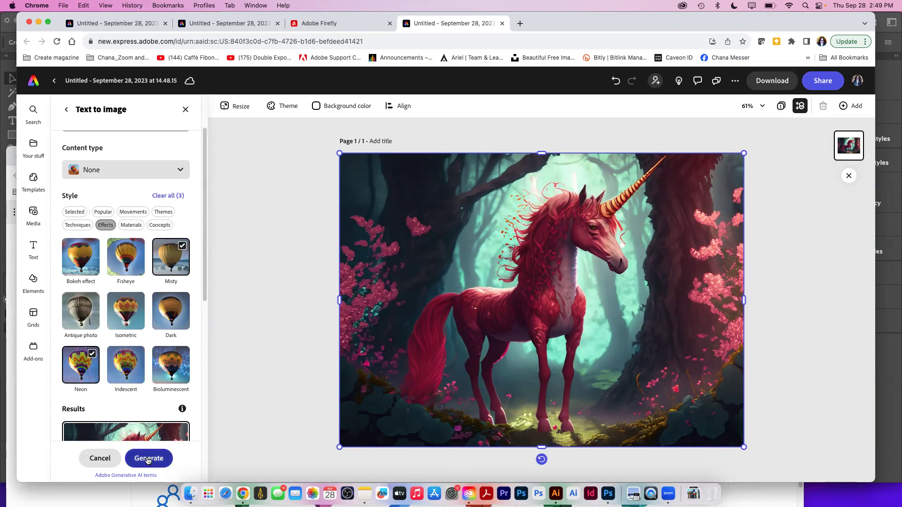
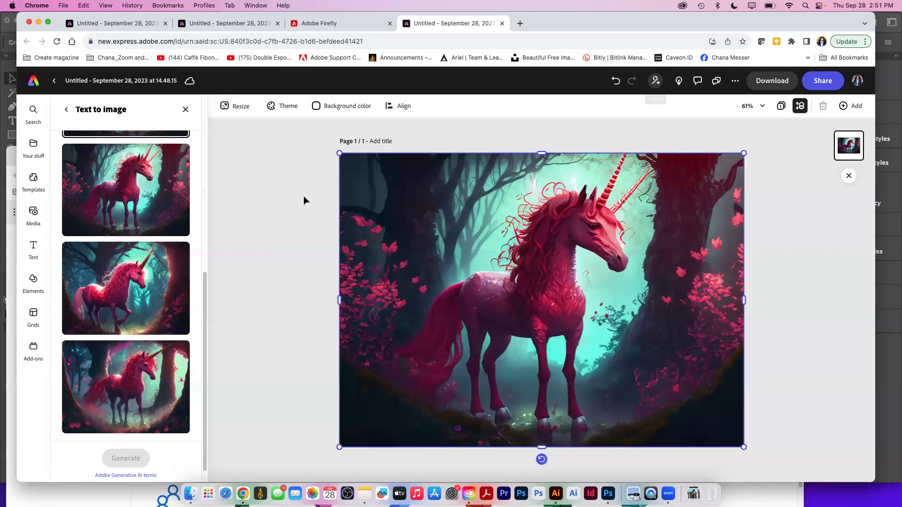
Choose the third generated red unicorn forest image and download it as a PNG
{"action": "left_click", "coordinate": [109, 286]}
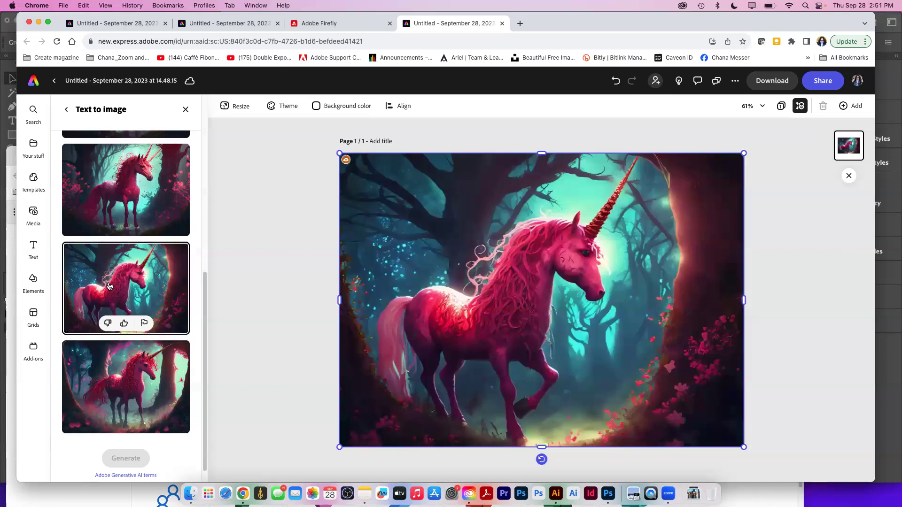
{"action": "left_click", "coordinate": [145, 384]}
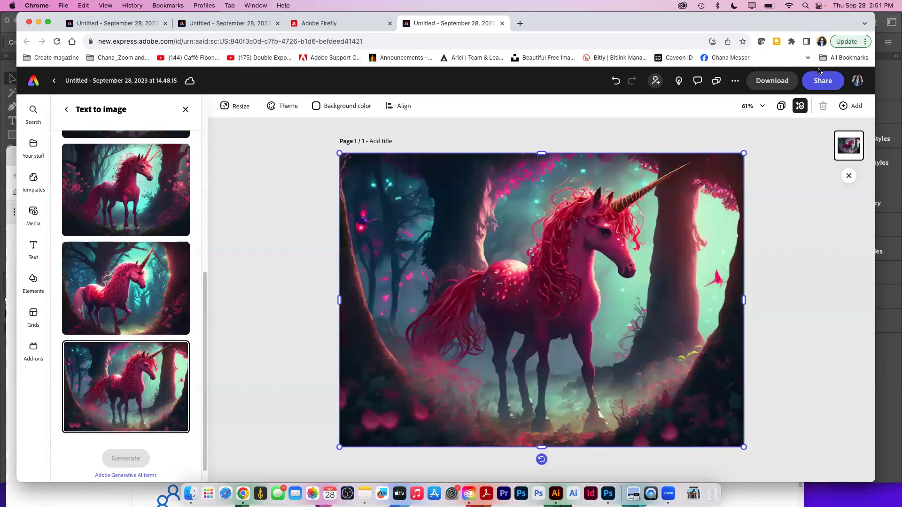
{"action": "left_click", "coordinate": [790, 89]}
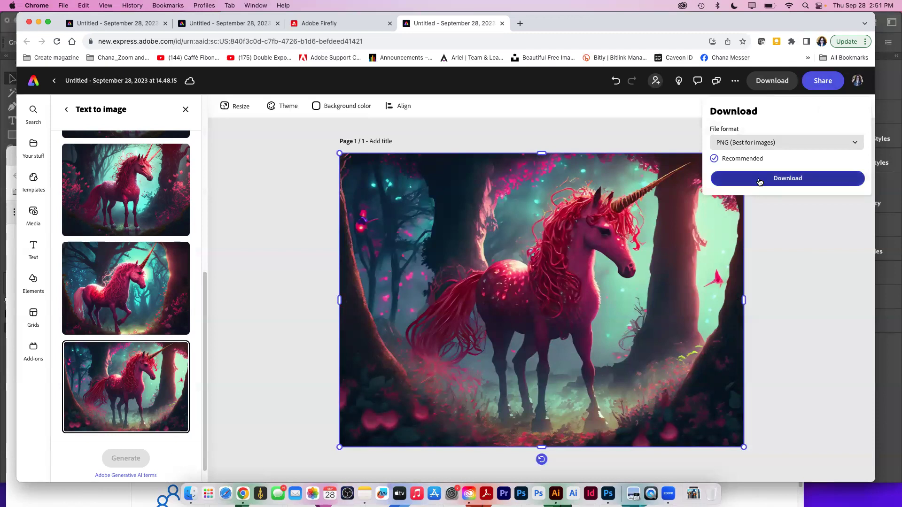
{"action": "left_click", "coordinate": [757, 179]}
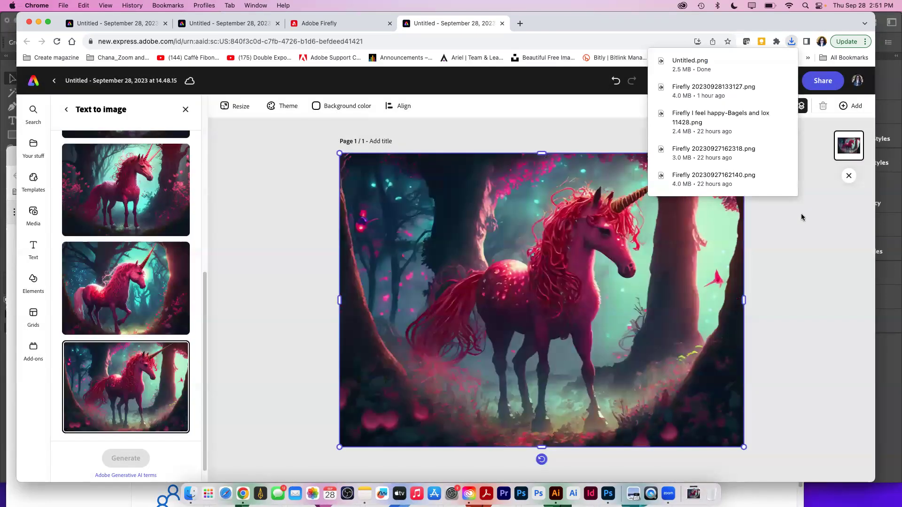
{"action": "left_click", "coordinate": [810, 318]}
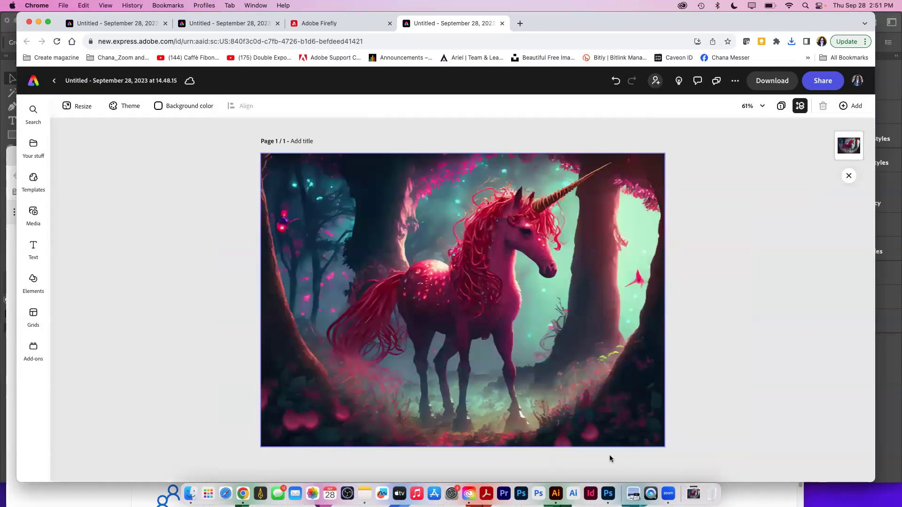
Switch from Adobe Express to Photoshop, then over to Illustrator
{"action": "left_click", "coordinate": [608, 493]}
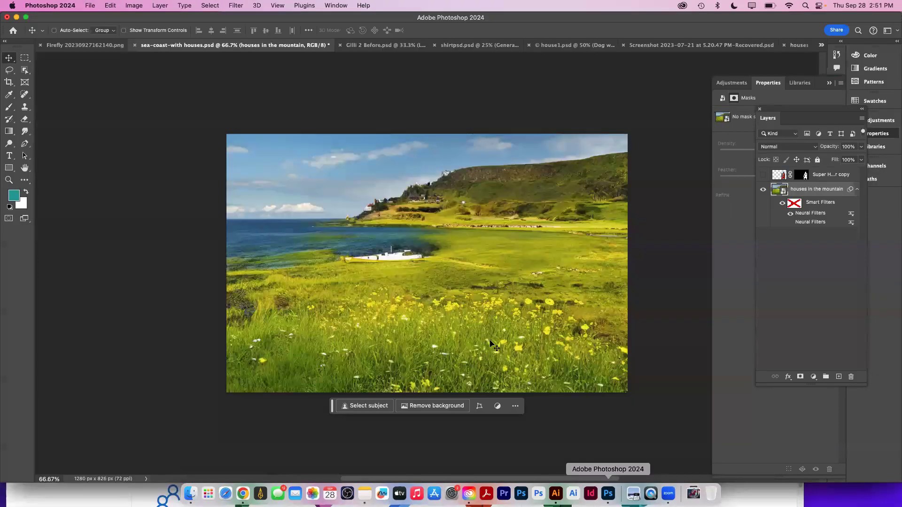
{"action": "left_click", "coordinate": [86, 7]}
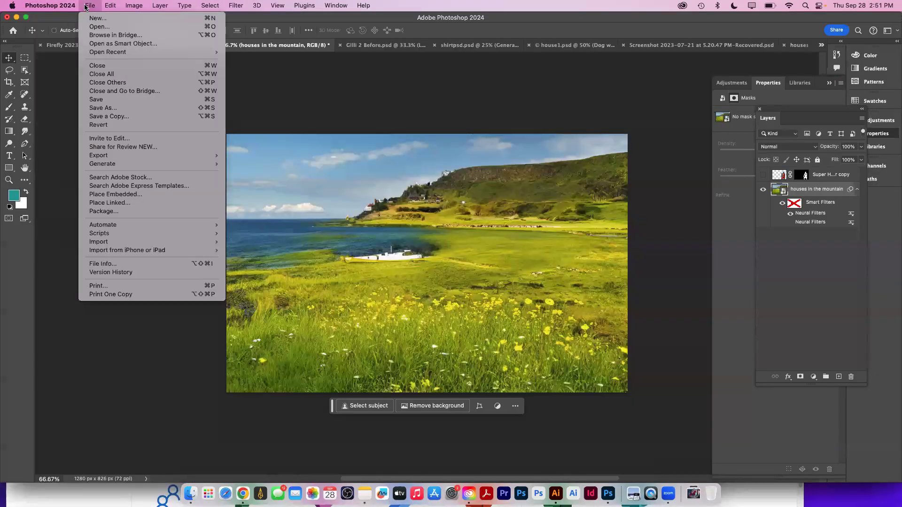
{"action": "left_click", "coordinate": [556, 493]}
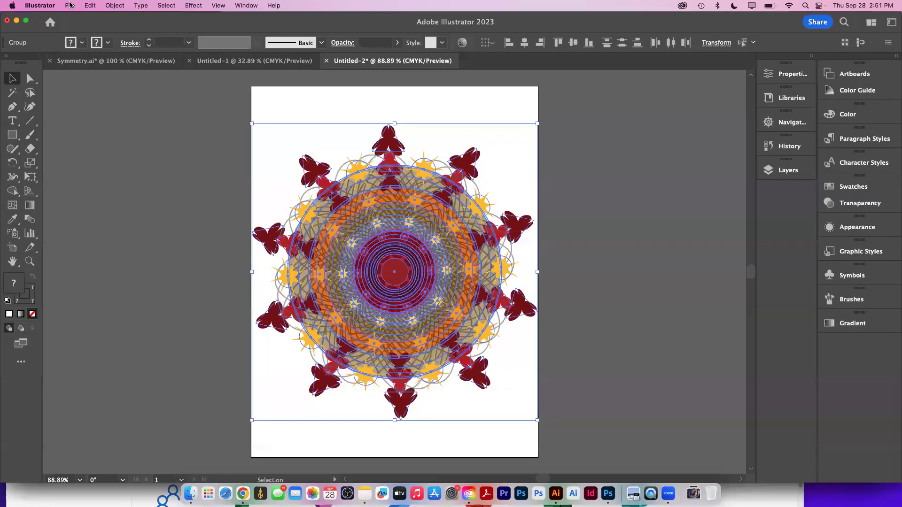
Open Untitled.png from the Downloads folder as a new Illustrator document
{"action": "left_click", "coordinate": [70, 5]}
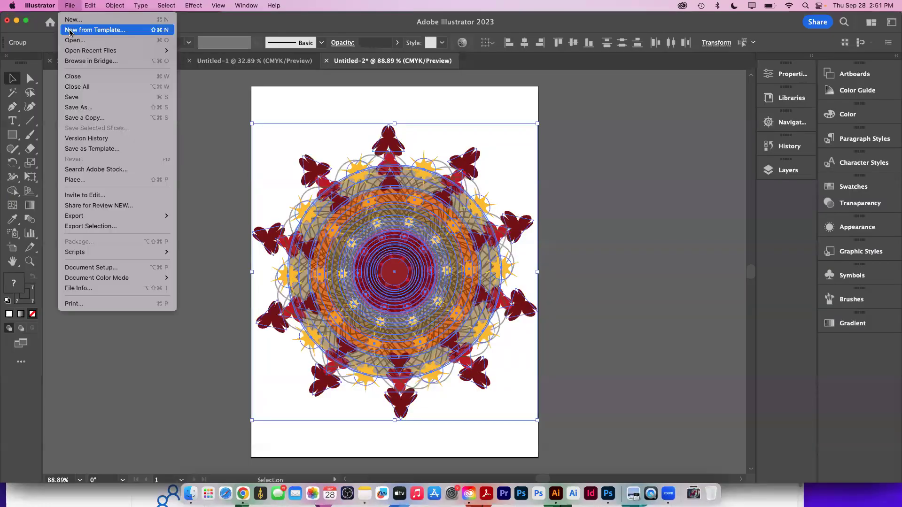
{"action": "left_click", "coordinate": [73, 37]}
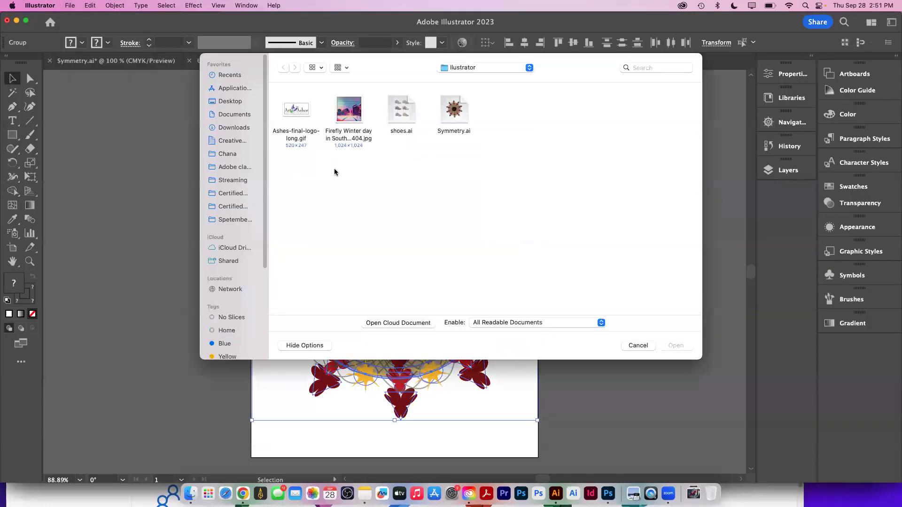
{"action": "left_click", "coordinate": [235, 115]}
{"action": "left_click", "coordinate": [236, 128]}
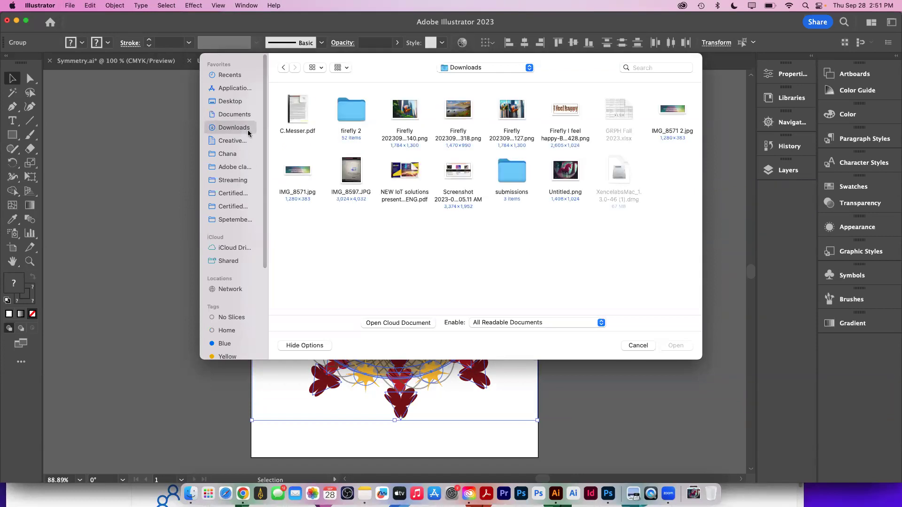
{"action": "left_click", "coordinate": [566, 176]}
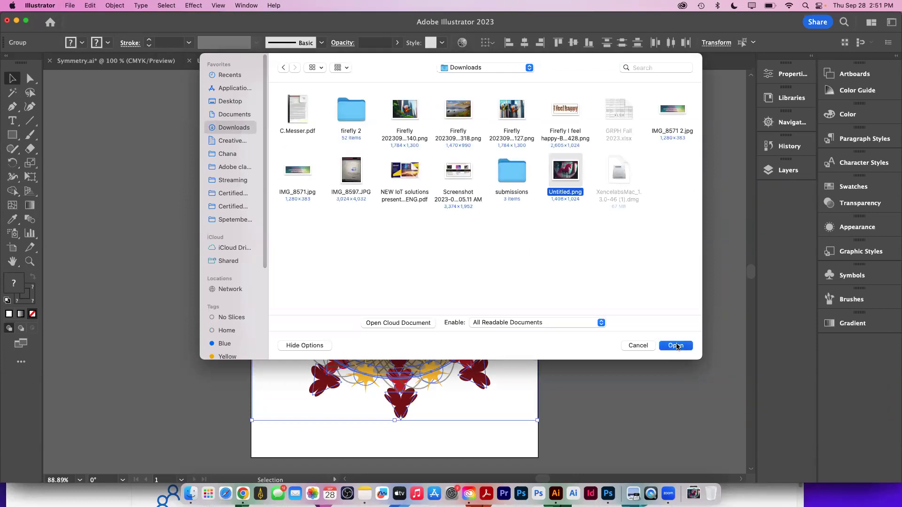
{"action": "left_click", "coordinate": [675, 346]}
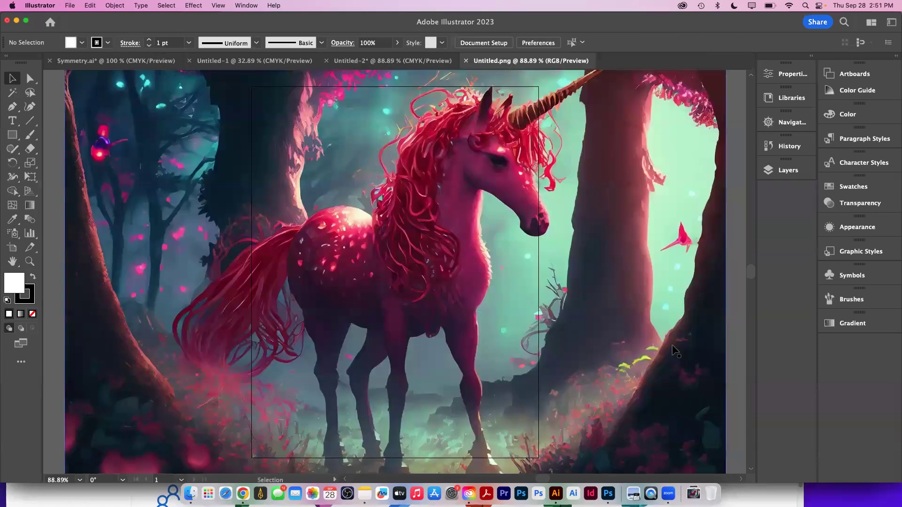
Scale the unicorn image down, move it onto the artboard, and zoom to 100%
{"action": "key", "text": "super+minus"}
{"action": "key", "text": "super+minus"}
{"action": "key", "text": "super+a"}
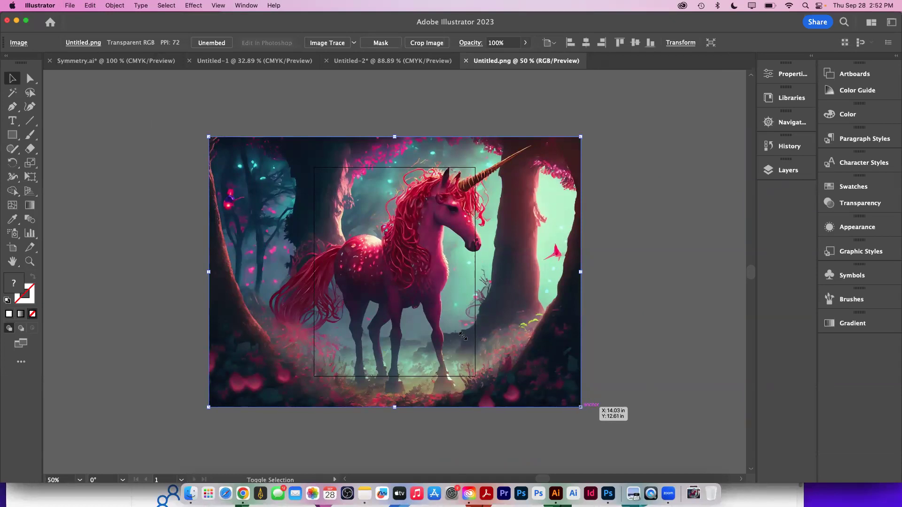
{"action": "left_click_drag", "start_coordinate": [581, 407], "coordinate": [326, 256]}
{"action": "left_click_drag", "start_coordinate": [259, 192], "coordinate": [390, 268]}
{"action": "key", "text": "super+plus"}
{"action": "key", "text": "super+plus"}
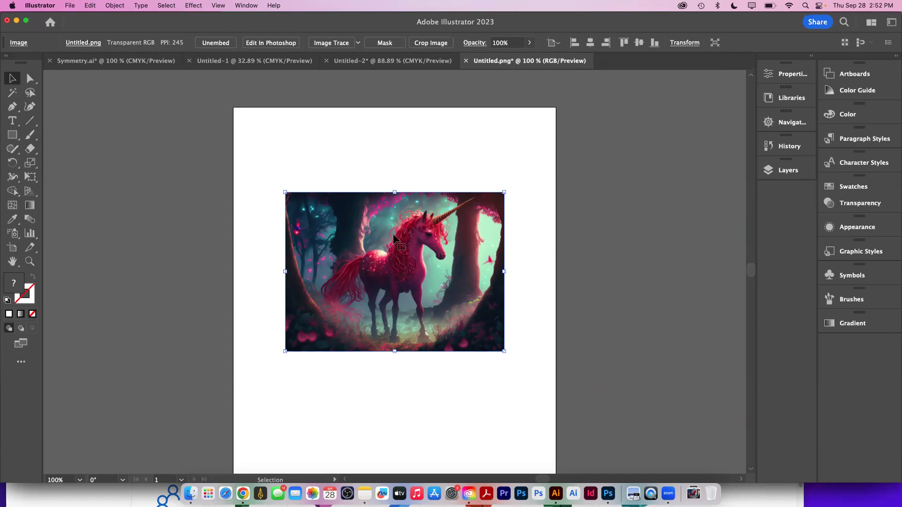
Image Trace the unicorn photo using the High Fidelity Photo preset
{"action": "left_click", "coordinate": [340, 44]}
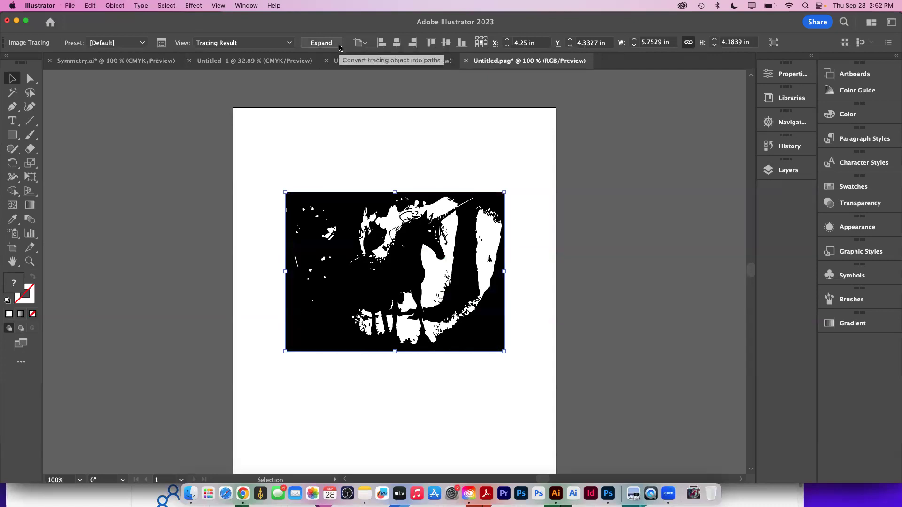
{"action": "left_click", "coordinate": [161, 44]}
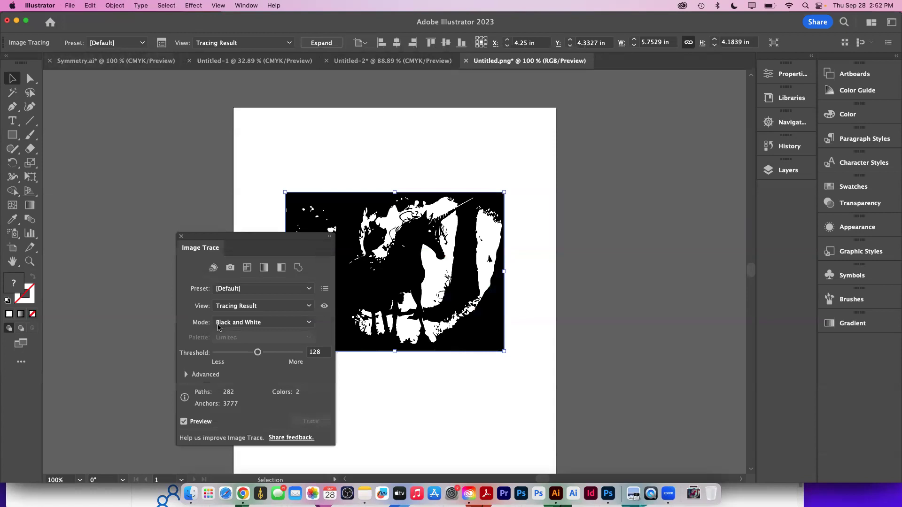
{"action": "mouse_move", "coordinate": [216, 242]}
{"action": "left_mouse_down"}
{"action": "mouse_move", "coordinate": [154, 196]}
{"action": "mouse_move", "coordinate": [118, 121]}
{"action": "mouse_move", "coordinate": [121, 83]}
{"action": "left_mouse_up"}
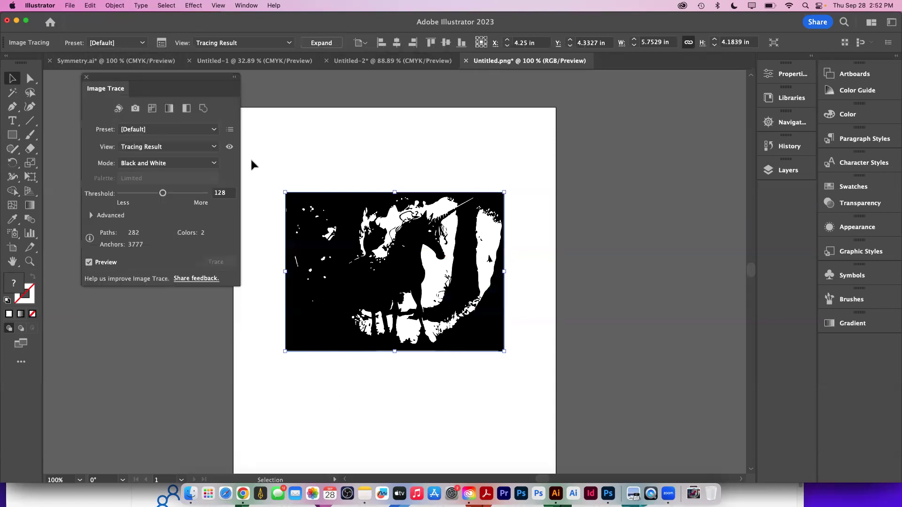
{"action": "left_click", "coordinate": [167, 130]}
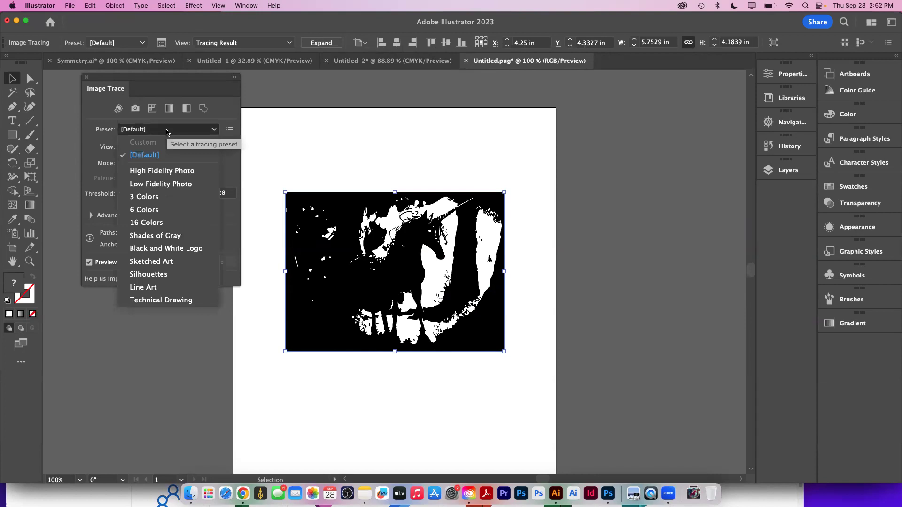
{"action": "left_click", "coordinate": [163, 172]}
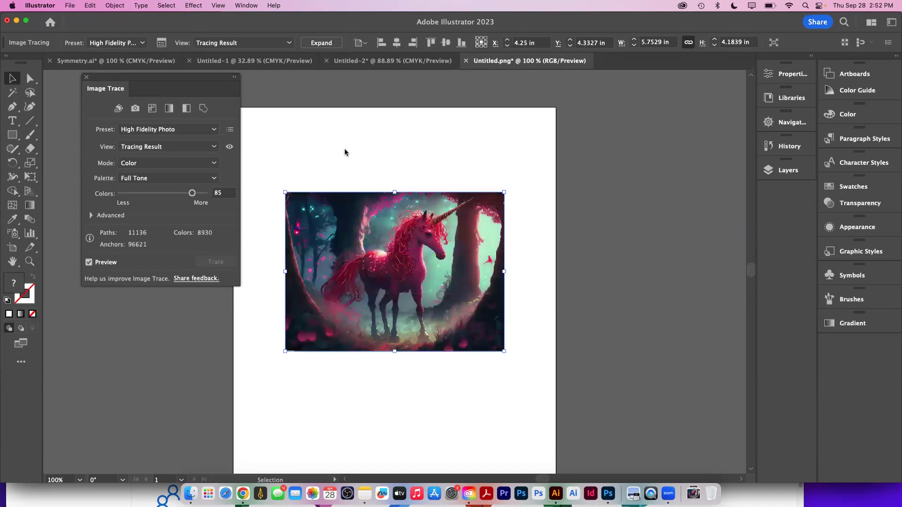
Move the traced image toward the artboard top and enlarge it to about 8 in wide
{"action": "left_click", "coordinate": [315, 175]}
{"action": "mouse_move", "coordinate": [300, 224]}
{"action": "left_mouse_down"}
{"action": "mouse_move", "coordinate": [297, 184]}
{"action": "mouse_move", "coordinate": [255, 131]}
{"action": "left_mouse_up"}
{"action": "left_click_drag", "start_coordinate": [460, 265], "coordinate": [554, 385]}
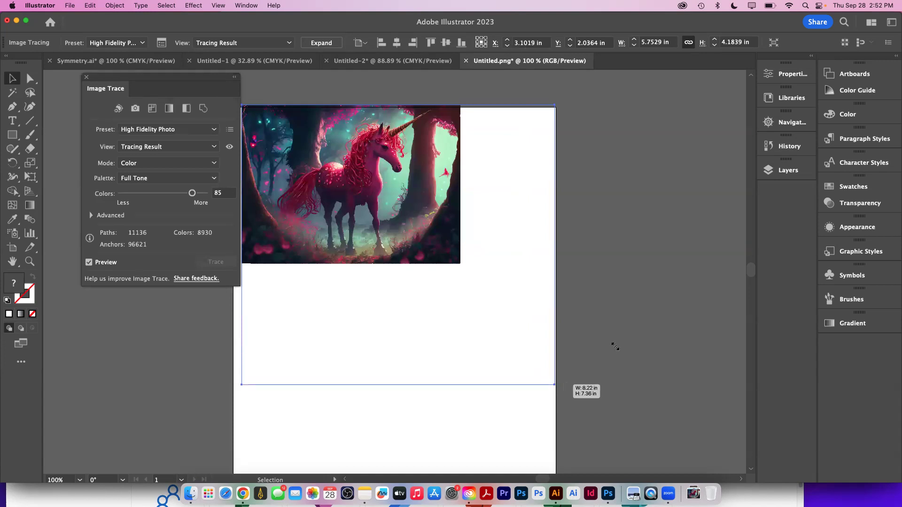
{"action": "left_click_drag", "start_coordinate": [615, 346], "coordinate": [613, 335]}
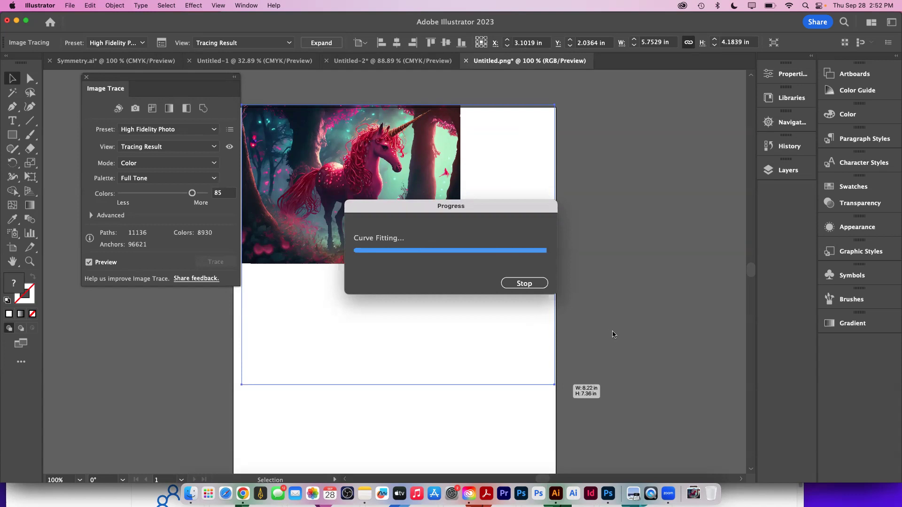
{"action": "left_click", "coordinate": [618, 288]}
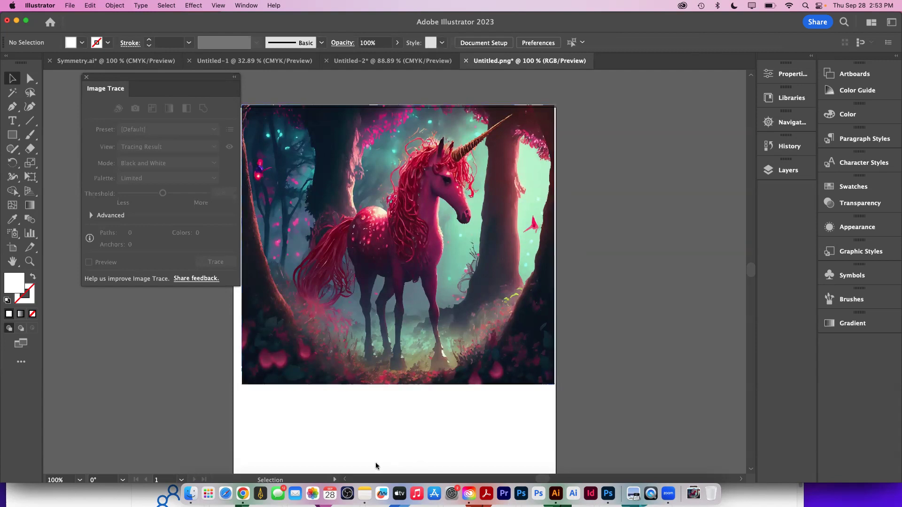
Zoom to 150% and 400% to inspect the trace, then move the artwork lower
{"action": "key", "text": "a"}
{"action": "key", "text": "v"}
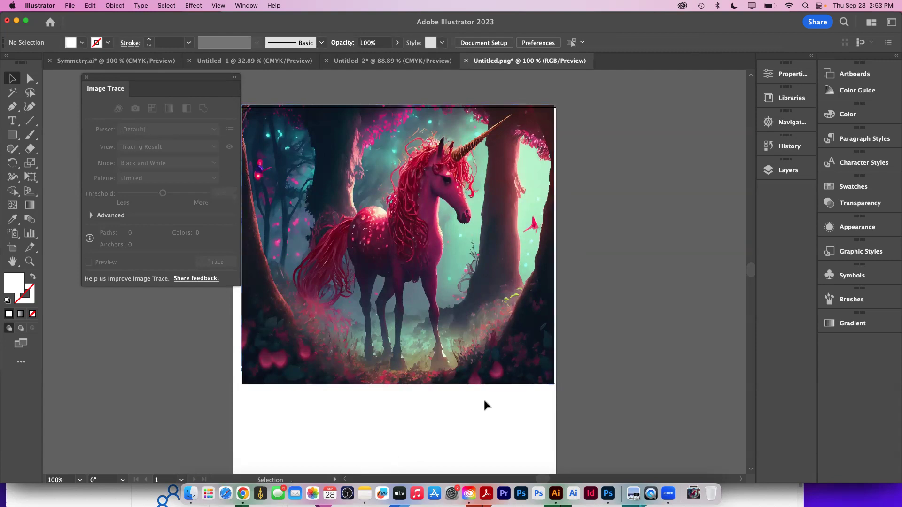
{"action": "key", "text": "super+equal"}
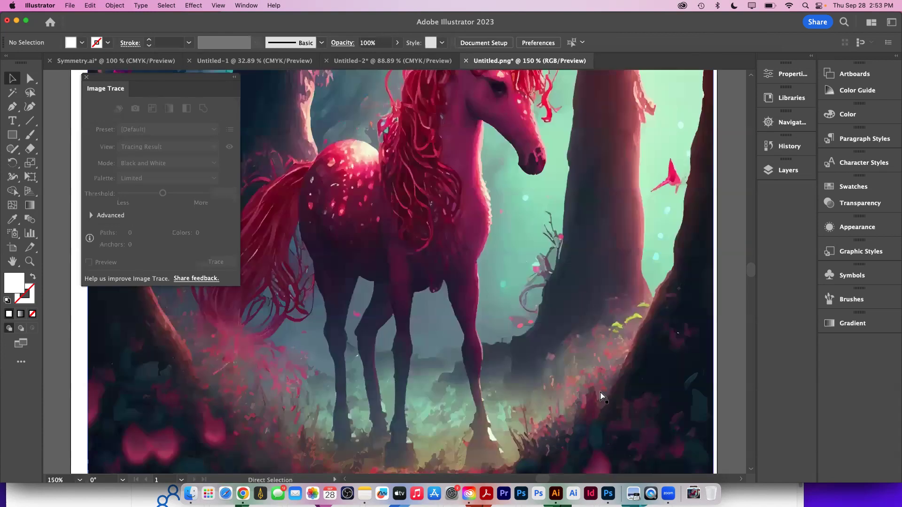
{"action": "key", "text": "super+equal"}
{"action": "key", "text": "super+equal"}
{"action": "key", "text": "super+equal"}
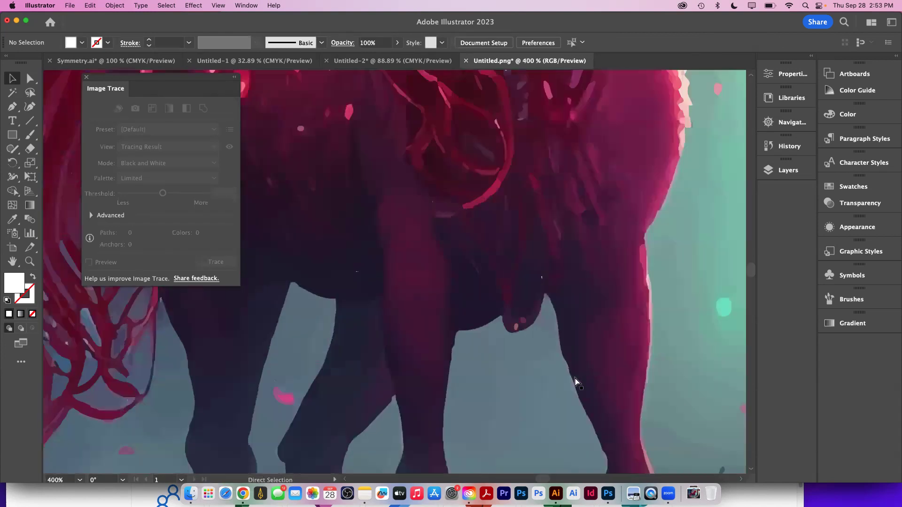
{"action": "key", "text": "super+minus"}
{"action": "key", "text": "super+minus"}
{"action": "key", "text": "super+minus"}
{"action": "key", "text": "super+minus"}
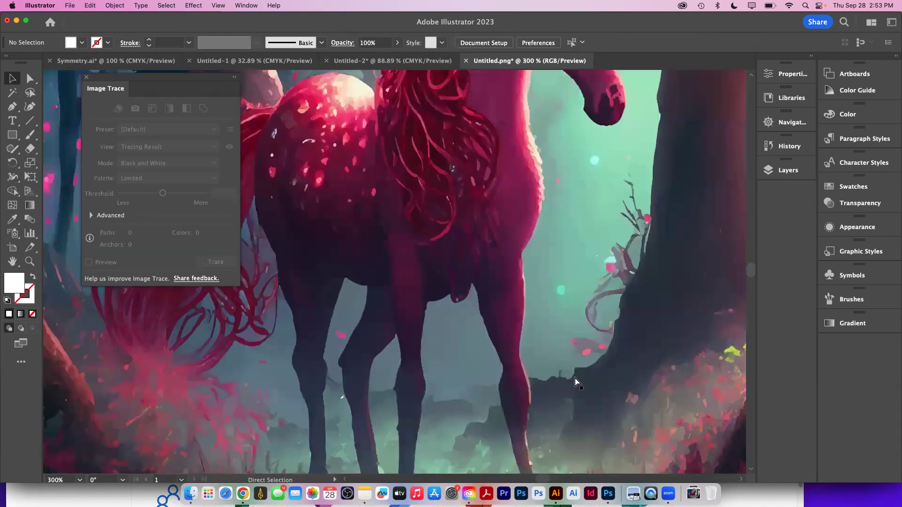
{"action": "mouse_move", "coordinate": [537, 360]}
{"action": "left_mouse_down"}
{"action": "mouse_move", "coordinate": [535, 390]}
{"action": "mouse_move", "coordinate": [525, 393]}
{"action": "mouse_move", "coordinate": [540, 393]}
{"action": "left_mouse_up"}
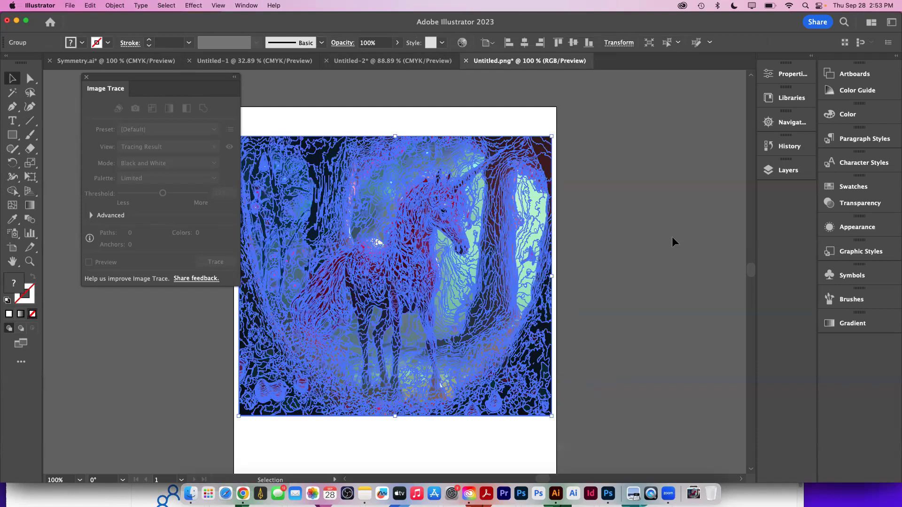
Hide path outlines to view the coloured trace, close the Image Trace panel, and deselect
{"action": "scroll", "coordinate": [672, 237], "scroll_direction": "down", "scroll_amount": 2}
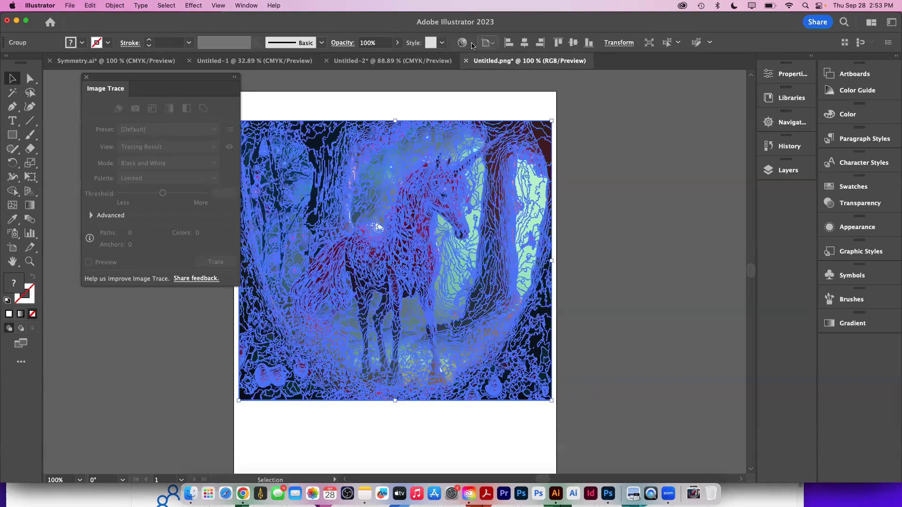
{"action": "left_click", "coordinate": [462, 42]}
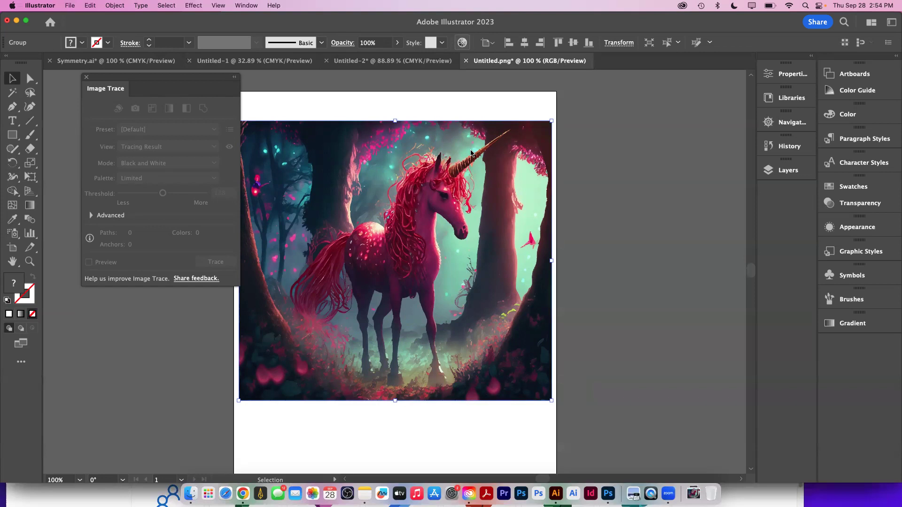
{"action": "key", "text": "super+shift+a"}
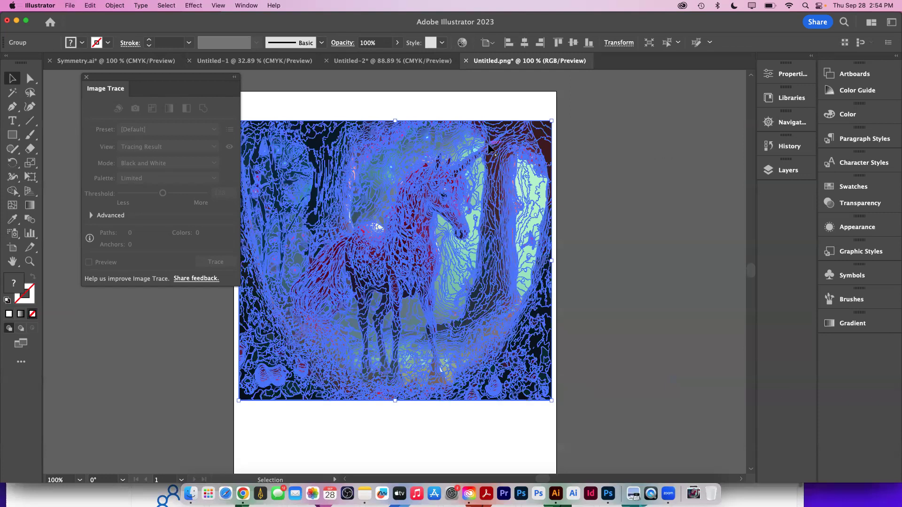
{"action": "mouse_move", "coordinate": [137, 80]}
{"action": "left_mouse_down"}
{"action": "mouse_move", "coordinate": [95, 184]}
{"action": "mouse_move", "coordinate": [121, 173]}
{"action": "left_mouse_up"}
{"action": "left_click", "coordinate": [72, 173]}
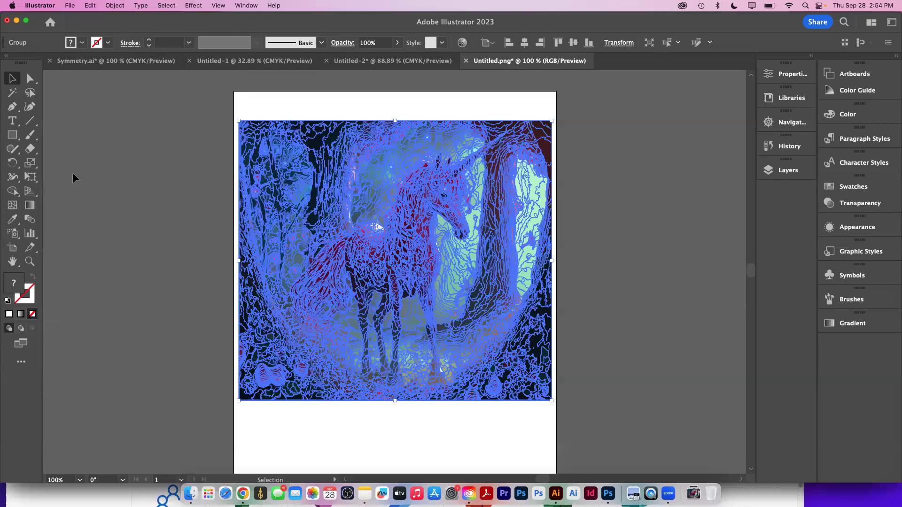
{"action": "left_click", "coordinate": [247, 6]}
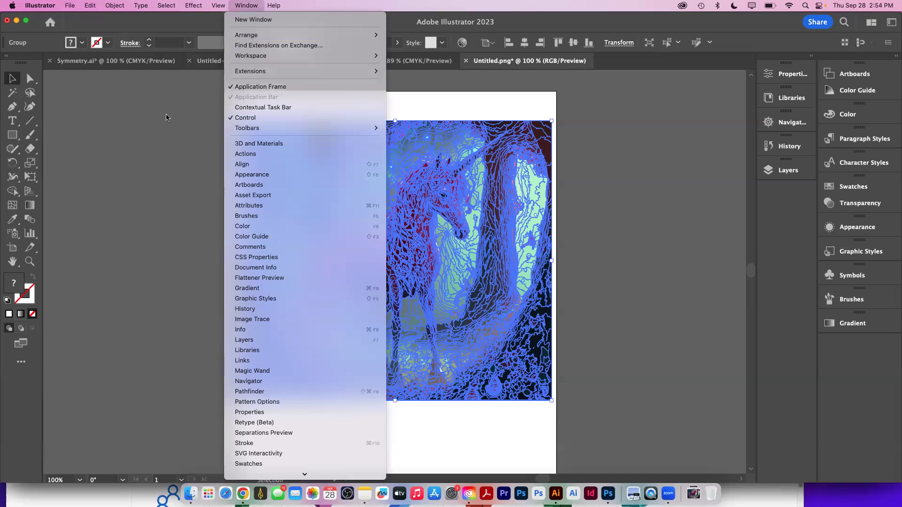
{"action": "left_click", "coordinate": [476, 245]}
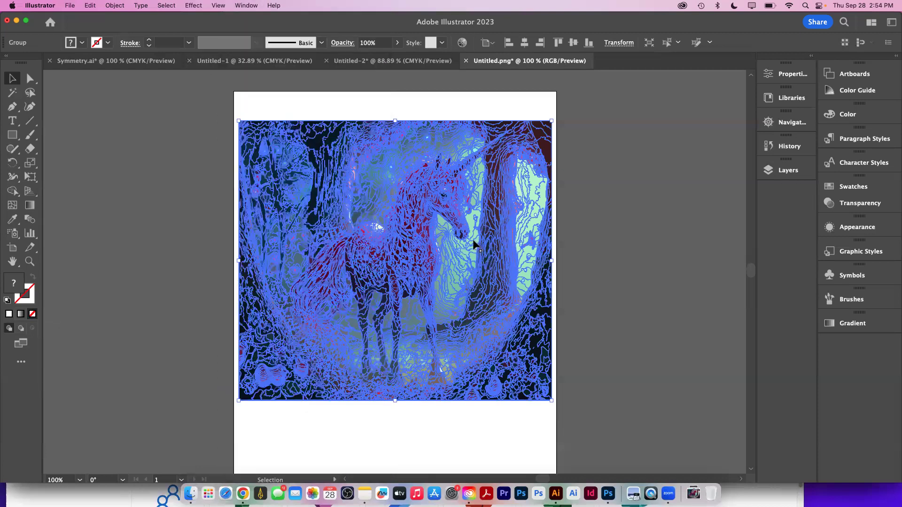
{"action": "left_click", "coordinate": [75, 129]}
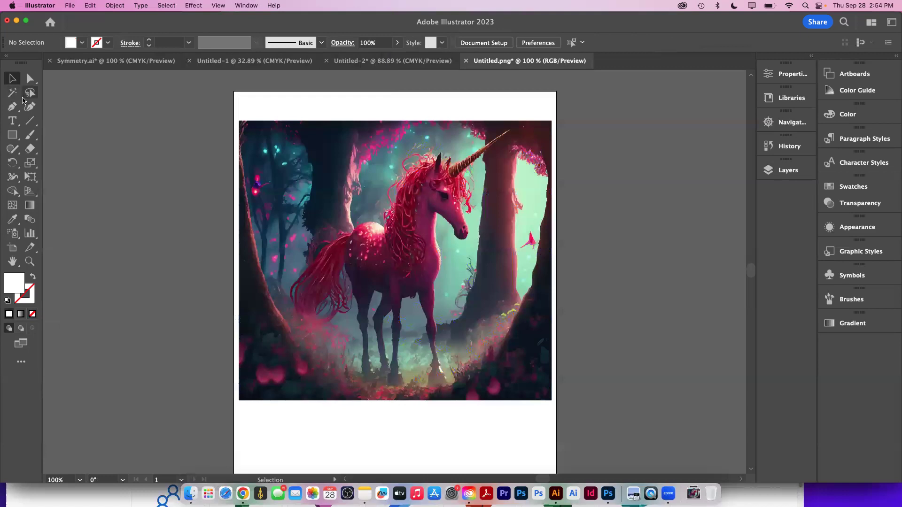
Lasso and delete the left, right and top forest edges around the unicorn
{"action": "left_click", "coordinate": [29, 94]}
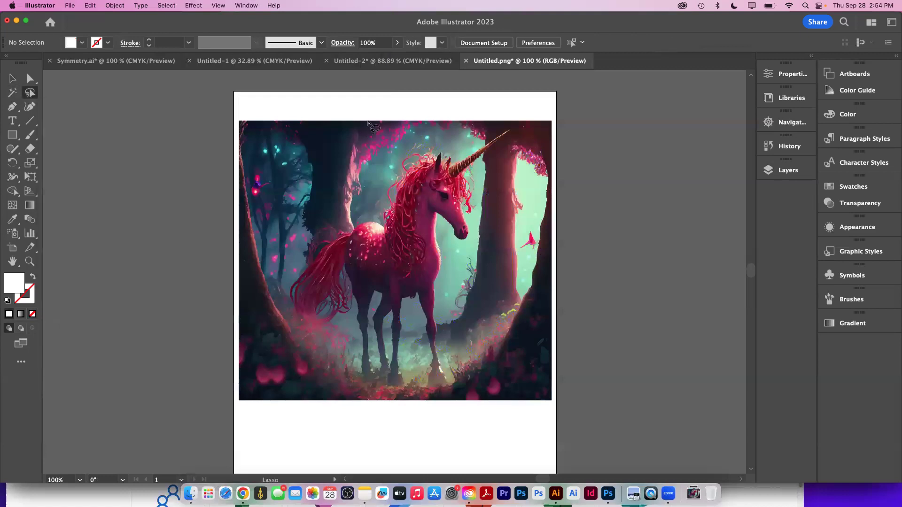
{"action": "mouse_move", "coordinate": [350, 111]}
{"action": "left_mouse_down"}
{"action": "mouse_move", "coordinate": [374, 119]}
{"action": "mouse_move", "coordinate": [358, 187]}
{"action": "mouse_move", "coordinate": [315, 219]}
{"action": "mouse_move", "coordinate": [283, 344]}
{"action": "mouse_move", "coordinate": [238, 442]}
{"action": "mouse_move", "coordinate": [187, 314]}
{"action": "mouse_move", "coordinate": [239, 123]}
{"action": "mouse_move", "coordinate": [381, 90]}
{"action": "left_mouse_up"}
{"action": "key", "text": "Delete"}
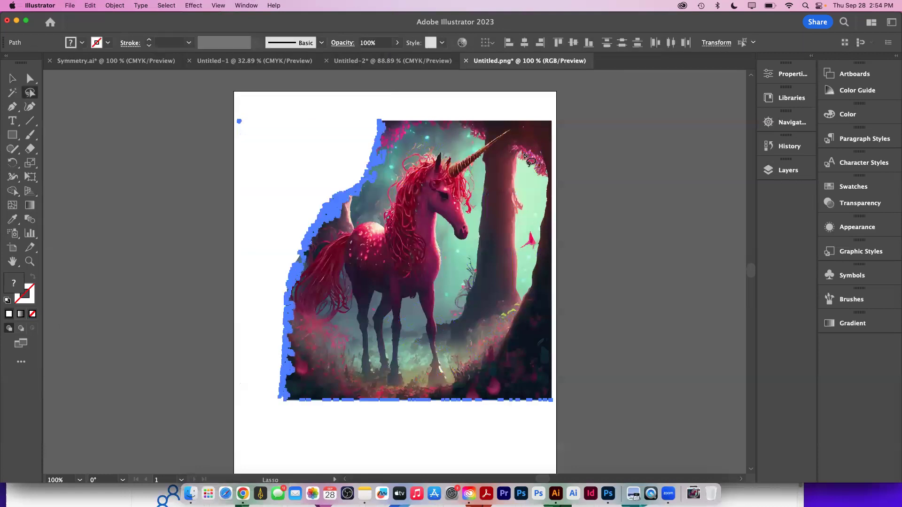
{"action": "mouse_move", "coordinate": [482, 107]}
{"action": "left_mouse_down"}
{"action": "mouse_move", "coordinate": [575, 156]}
{"action": "mouse_move", "coordinate": [579, 394]}
{"action": "mouse_move", "coordinate": [524, 410]}
{"action": "mouse_move", "coordinate": [472, 364]}
{"action": "mouse_move", "coordinate": [463, 325]}
{"action": "mouse_move", "coordinate": [464, 288]}
{"action": "mouse_move", "coordinate": [495, 204]}
{"action": "mouse_move", "coordinate": [431, 122]}
{"action": "mouse_move", "coordinate": [510, 95]}
{"action": "mouse_move", "coordinate": [571, 129]}
{"action": "mouse_move", "coordinate": [491, 138]}
{"action": "mouse_move", "coordinate": [458, 106]}
{"action": "left_mouse_up"}
{"action": "key", "text": "Delete"}
{"action": "mouse_move", "coordinate": [324, 115]}
{"action": "left_mouse_down"}
{"action": "mouse_move", "coordinate": [436, 115]}
{"action": "mouse_move", "coordinate": [372, 148]}
{"action": "mouse_move", "coordinate": [318, 151]}
{"action": "left_mouse_up"}
{"action": "key", "text": "Delete"}
{"action": "mouse_move", "coordinate": [261, 198]}
{"action": "left_mouse_down"}
{"action": "mouse_move", "coordinate": [299, 199]}
{"action": "mouse_move", "coordinate": [333, 373]}
{"action": "mouse_move", "coordinate": [235, 278]}
{"action": "mouse_move", "coordinate": [292, 227]}
{"action": "left_mouse_up"}
{"action": "key", "text": "Delete"}
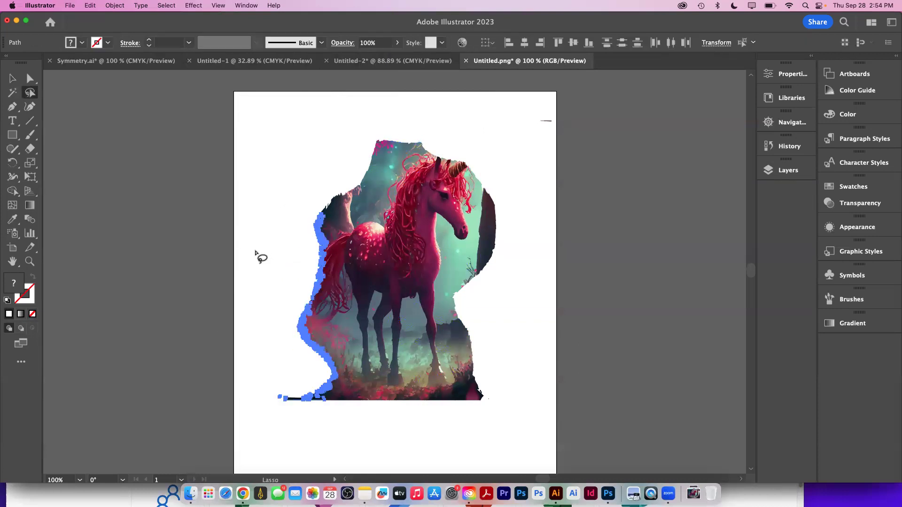
{"action": "mouse_move", "coordinate": [414, 123]}
{"action": "left_mouse_down"}
{"action": "mouse_move", "coordinate": [429, 132]}
{"action": "mouse_move", "coordinate": [350, 181]}
{"action": "mouse_move", "coordinate": [465, 109]}
{"action": "mouse_move", "coordinate": [483, 126]}
{"action": "mouse_move", "coordinate": [559, 110]}
{"action": "mouse_move", "coordinate": [498, 102]}
{"action": "mouse_move", "coordinate": [505, 104]}
{"action": "left_mouse_up"}
{"action": "key", "text": "Delete"}
Preview the unicorn group without edges or bounding box, then select all and delete it
{"action": "key", "text": "v"}
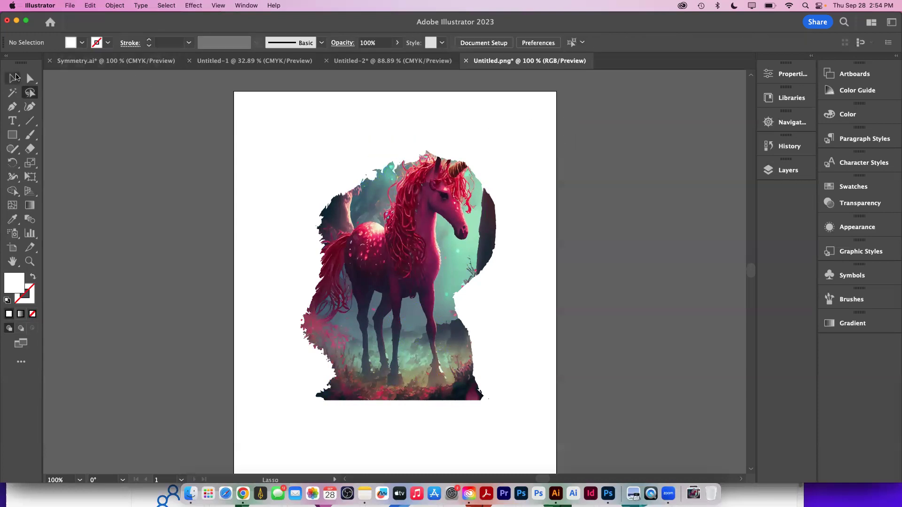
{"action": "left_click", "coordinate": [360, 263]}
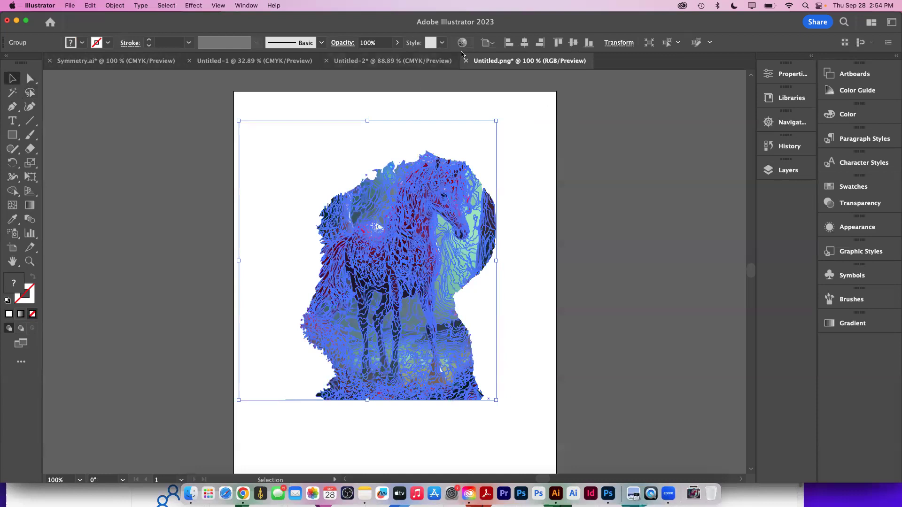
{"action": "key", "text": "super+h"}
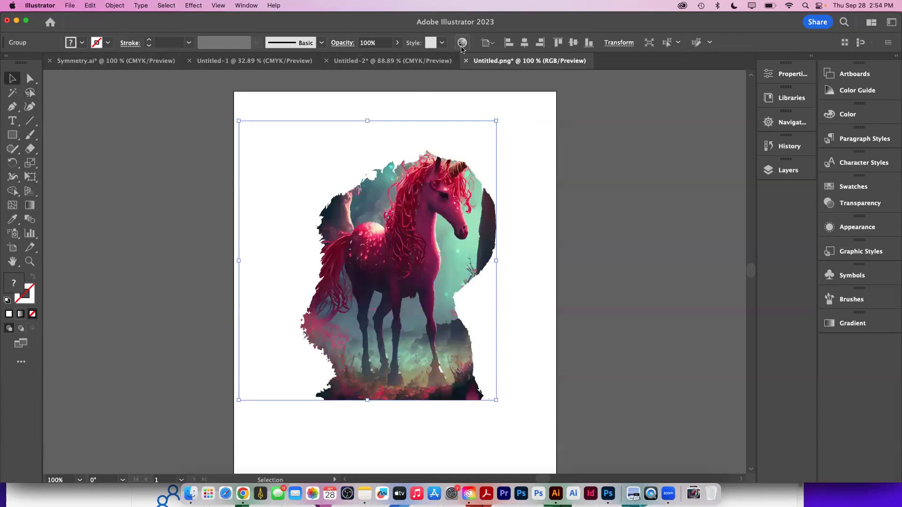
{"action": "key", "text": "shift+super+b"}
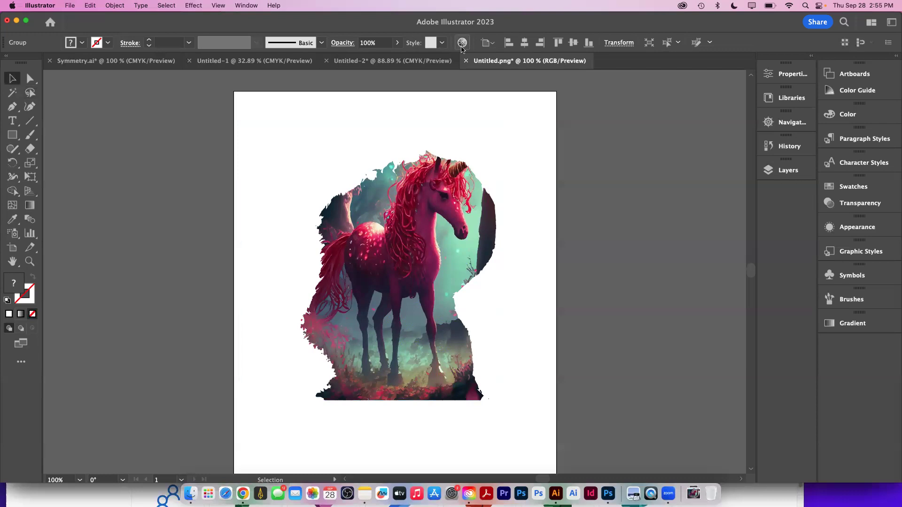
{"action": "key", "text": "super+h"}
{"action": "key", "text": "shift+super+b"}
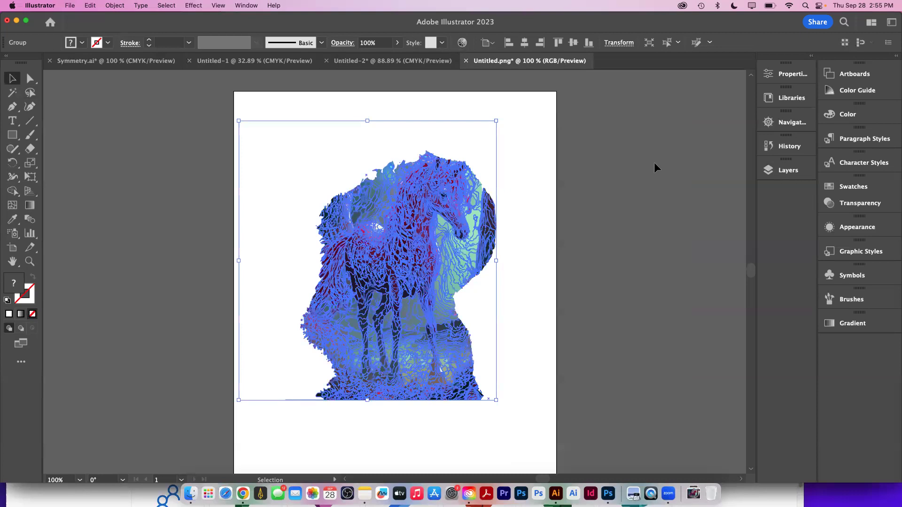
{"action": "left_click", "coordinate": [689, 274]}
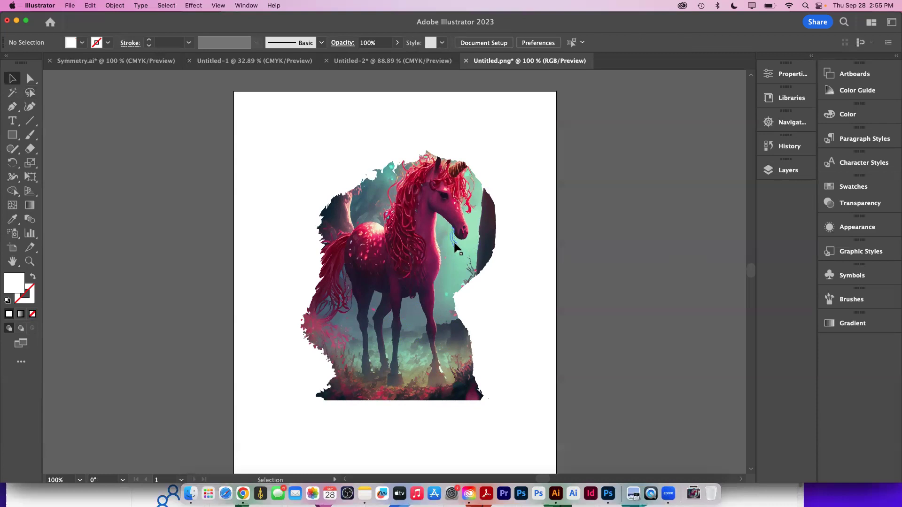
{"action": "key", "text": "super+a"}
{"action": "key", "text": "Delete"}
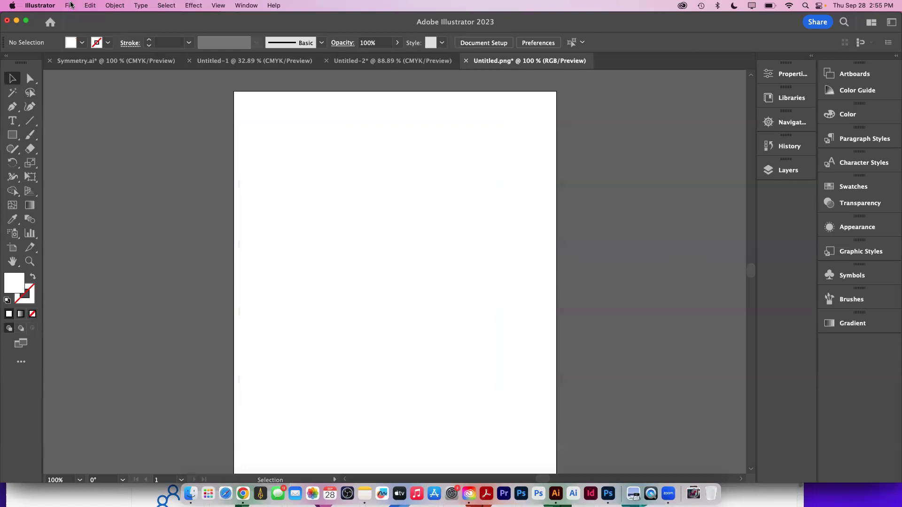
Place Untitled.png from Downloads again, sized across the upper part of the page
{"action": "left_click", "coordinate": [70, 5]}
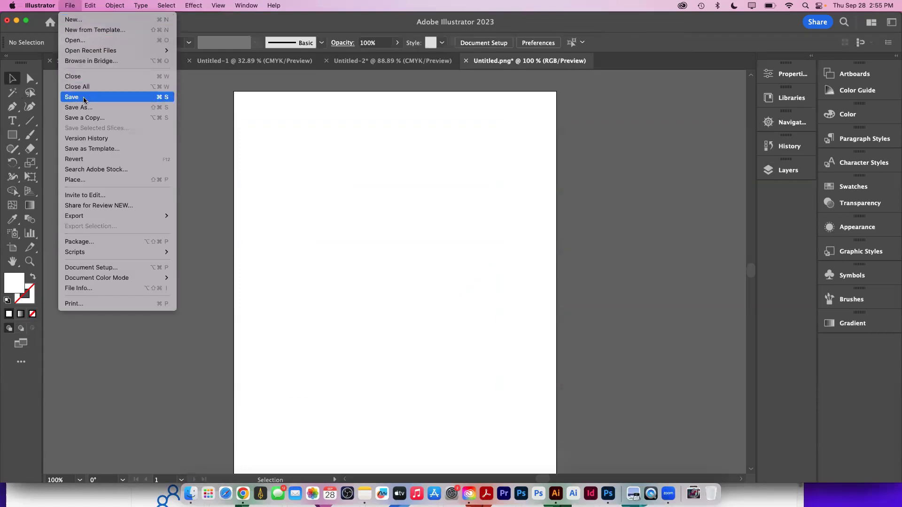
{"action": "key", "text": "Return"}
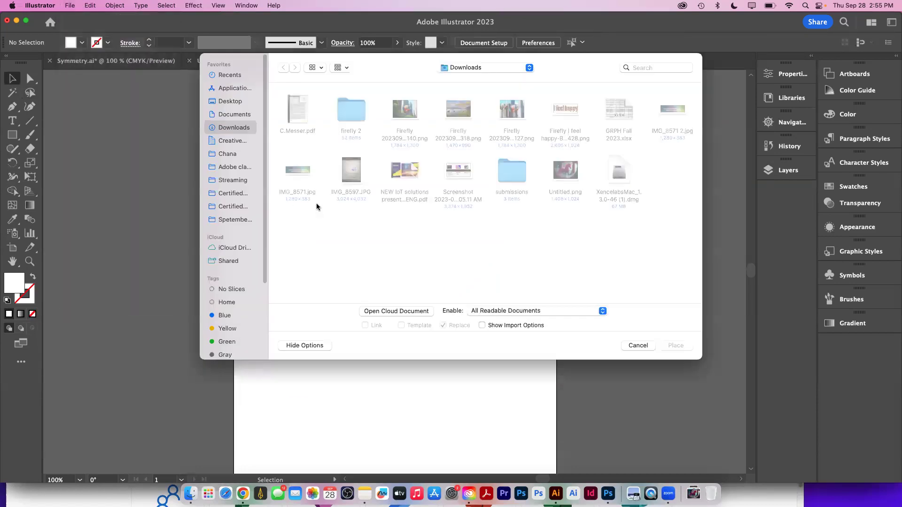
{"action": "left_click", "coordinate": [560, 180]}
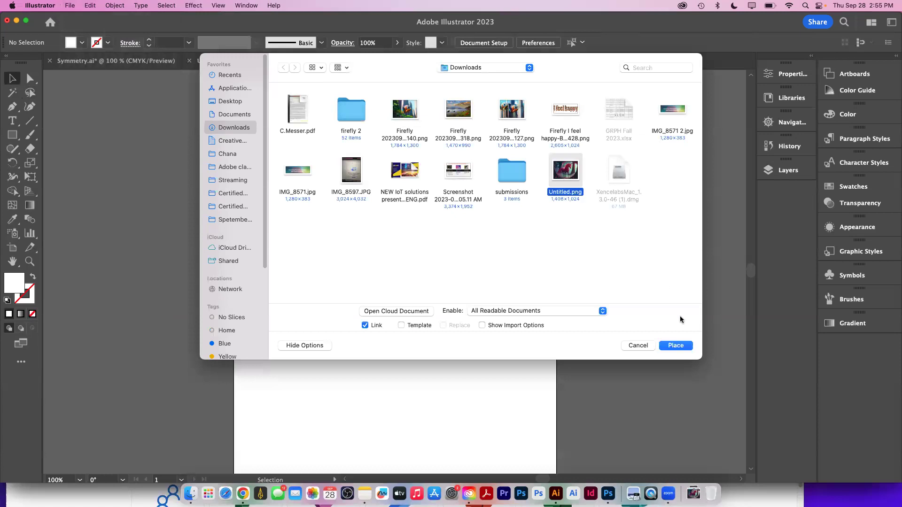
{"action": "left_click", "coordinate": [676, 347]}
{"action": "left_click", "coordinate": [563, 269]}
{"action": "left_click_drag", "start_coordinate": [275, 143], "coordinate": [498, 307]}
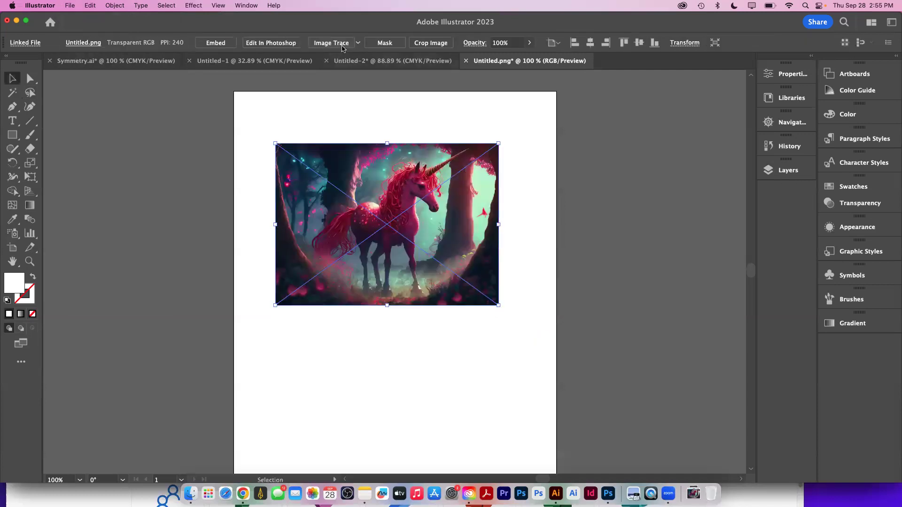
Trace the placed image with the Low Fidelity Photo preset and expand it into paths
{"action": "left_click", "coordinate": [331, 43]}
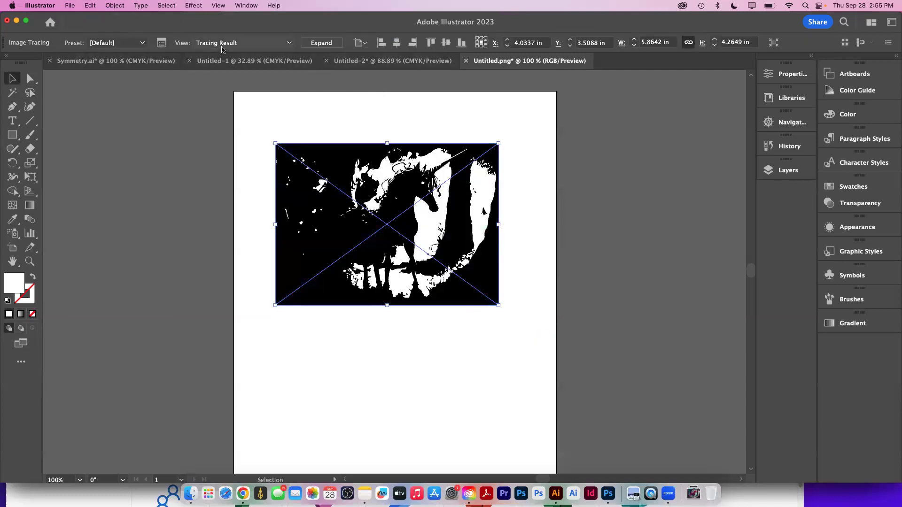
{"action": "left_click", "coordinate": [161, 43]}
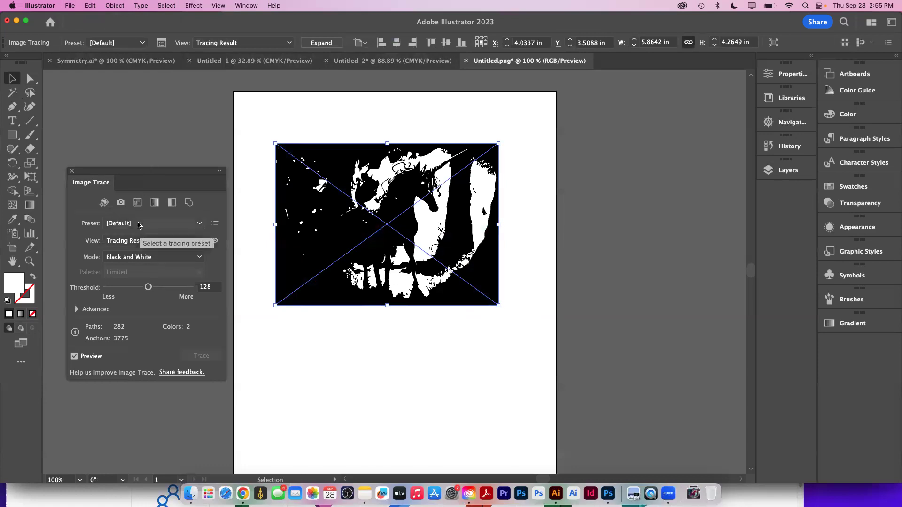
{"action": "left_click", "coordinate": [140, 224]}
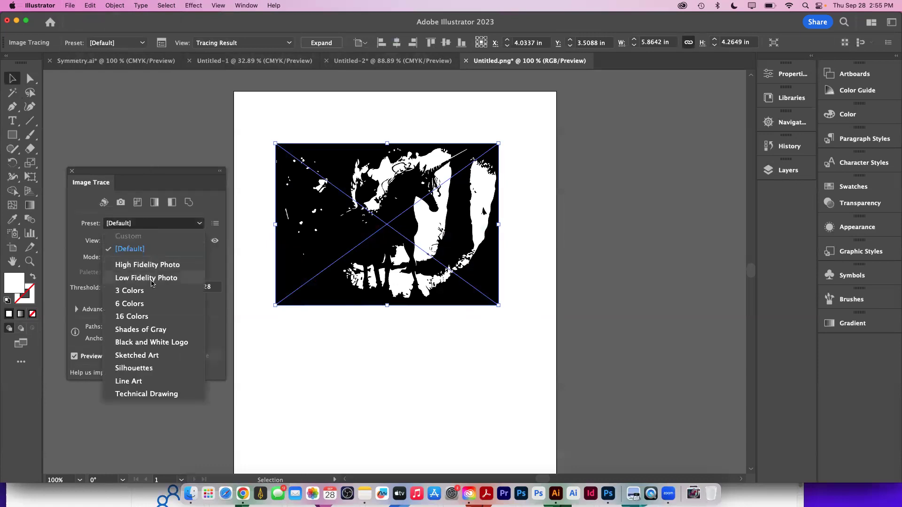
{"action": "left_click", "coordinate": [151, 278]}
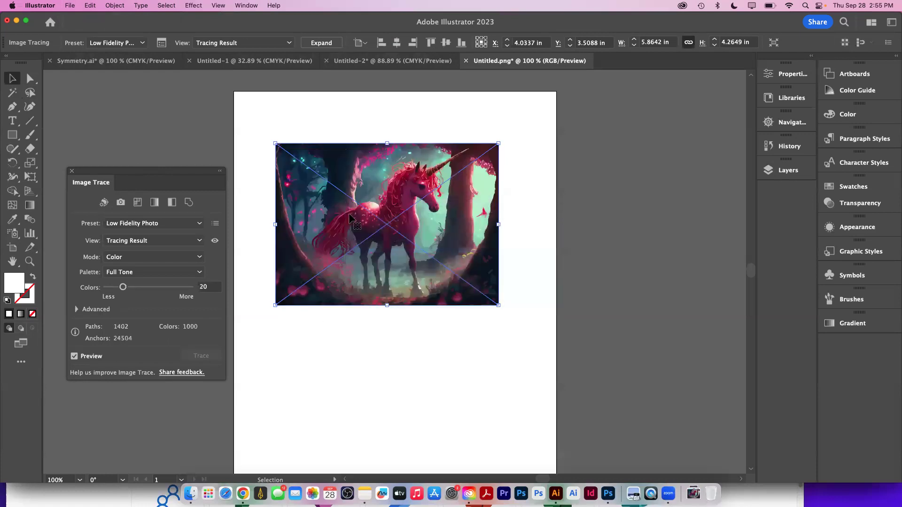
{"action": "left_click", "coordinate": [321, 42]}
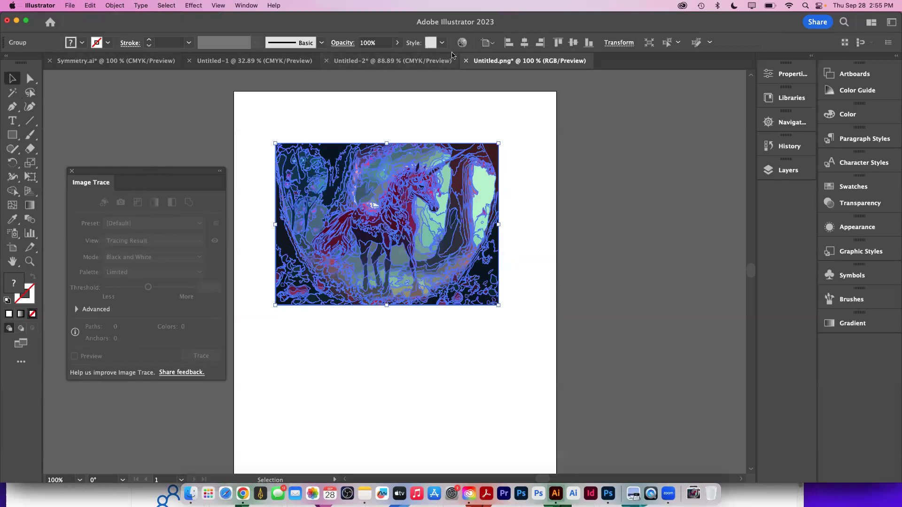
{"action": "left_click", "coordinate": [462, 43]}
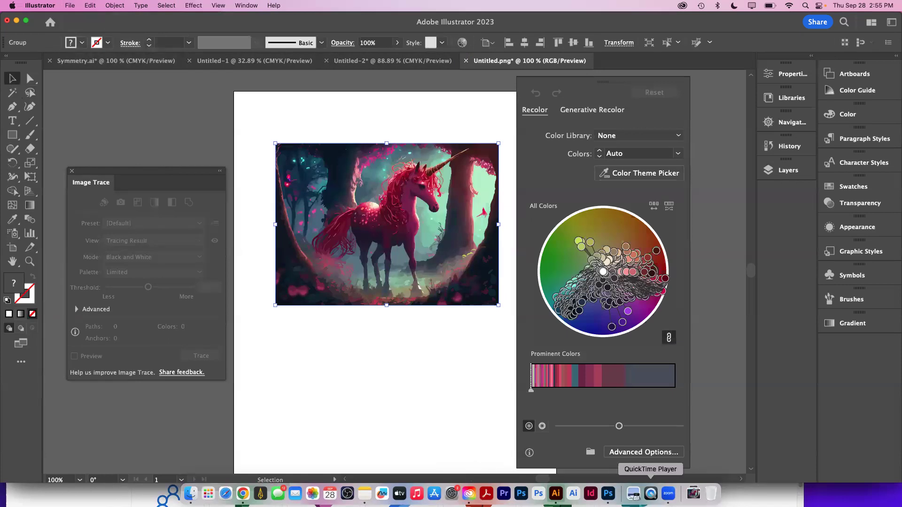
Generative Recolor the unicorn with the Terracotta desert prompt, trying three variations, then switch to Chrome
{"action": "left_click", "coordinate": [639, 453]}
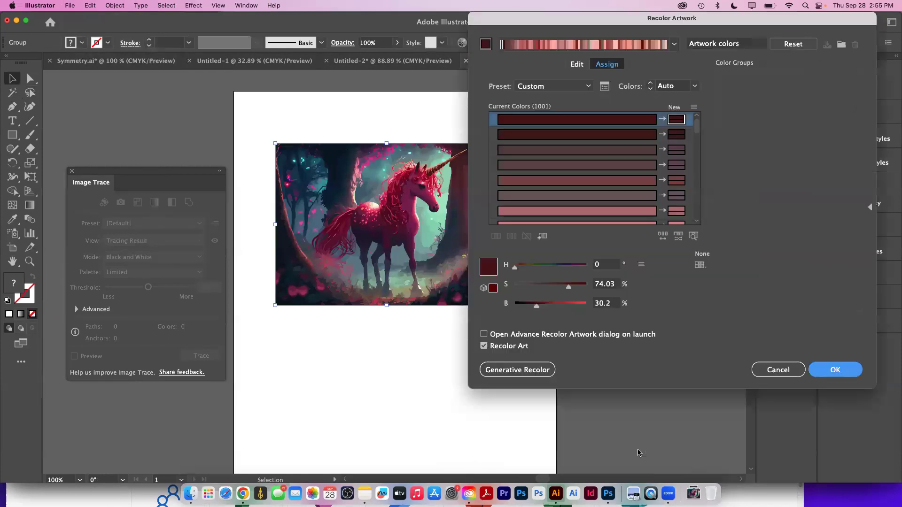
{"action": "left_click", "coordinate": [517, 371]}
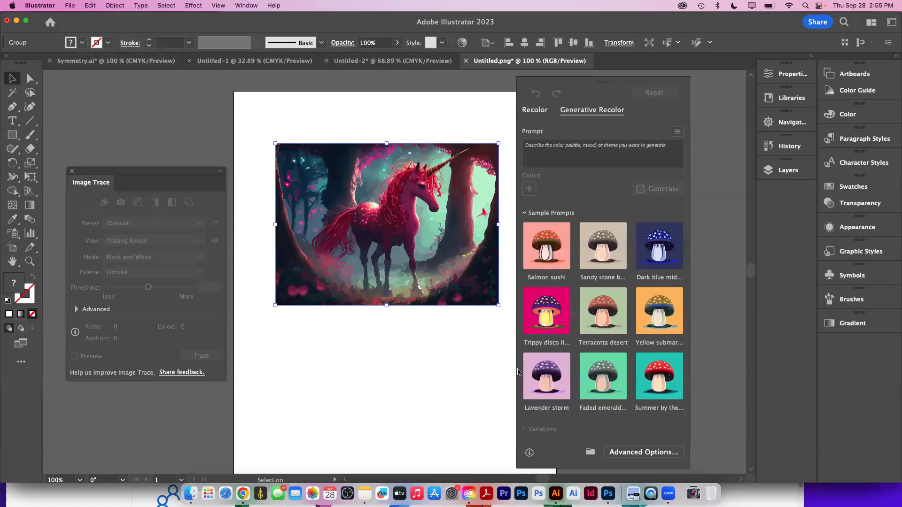
{"action": "left_click", "coordinate": [599, 328]}
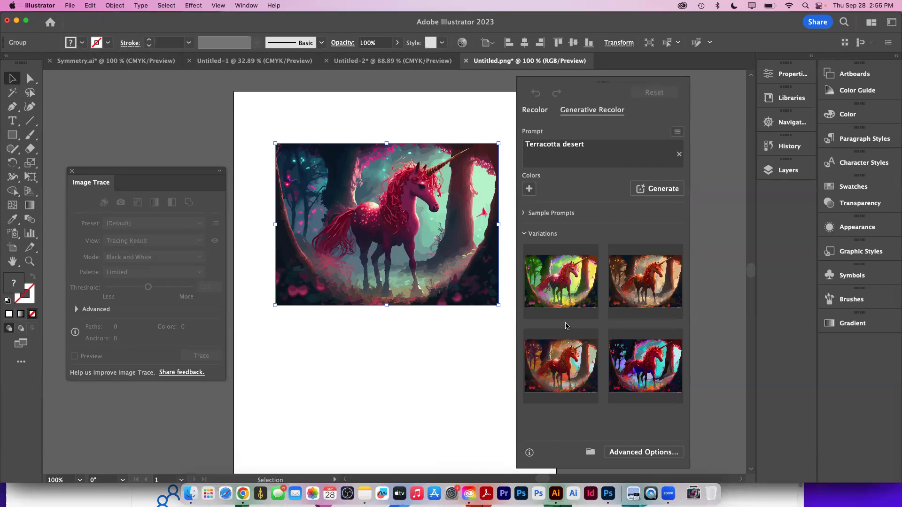
{"action": "left_click", "coordinate": [564, 299]}
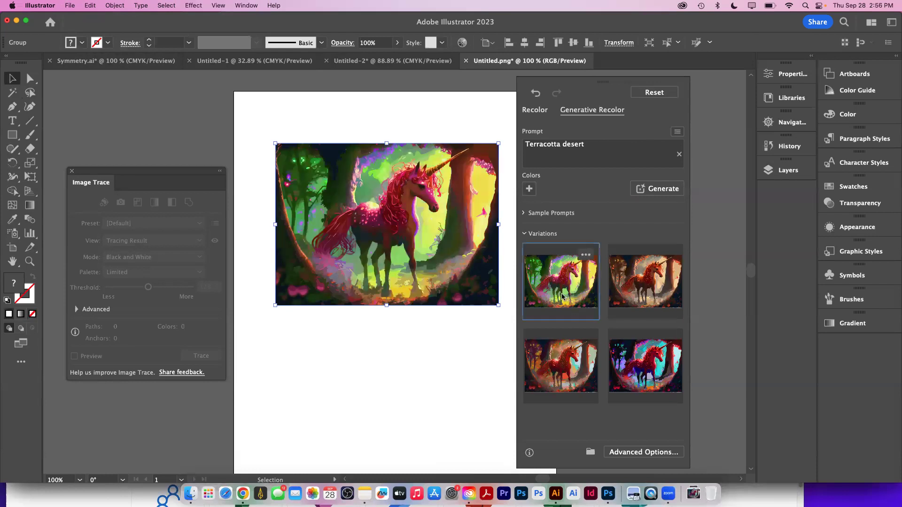
{"action": "left_click", "coordinate": [646, 293]}
{"action": "left_click", "coordinate": [579, 368]}
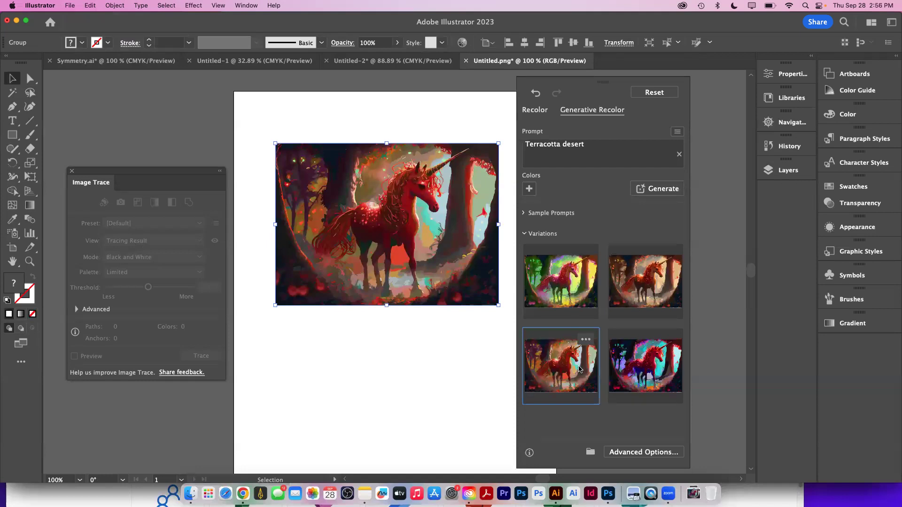
{"action": "scroll", "coordinate": [423, 399], "scroll_direction": "down", "scroll_amount": 1}
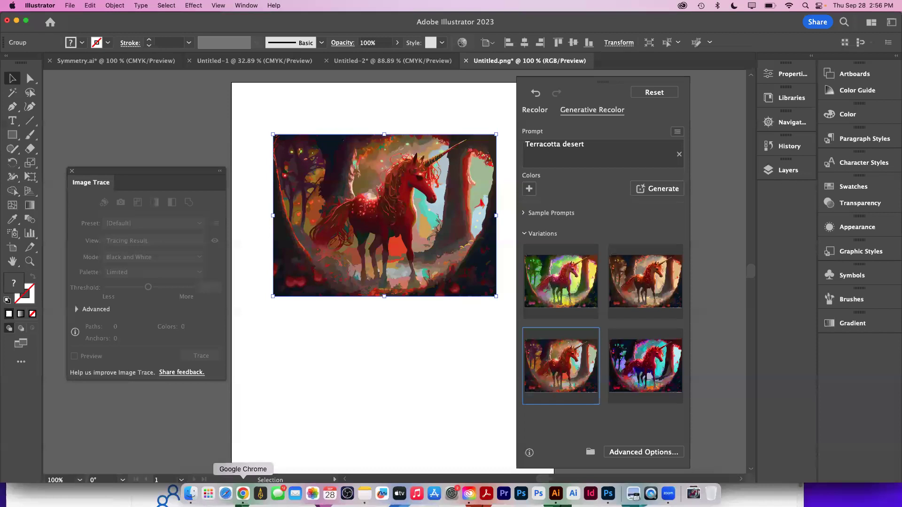
{"action": "left_click", "coordinate": [243, 493]}
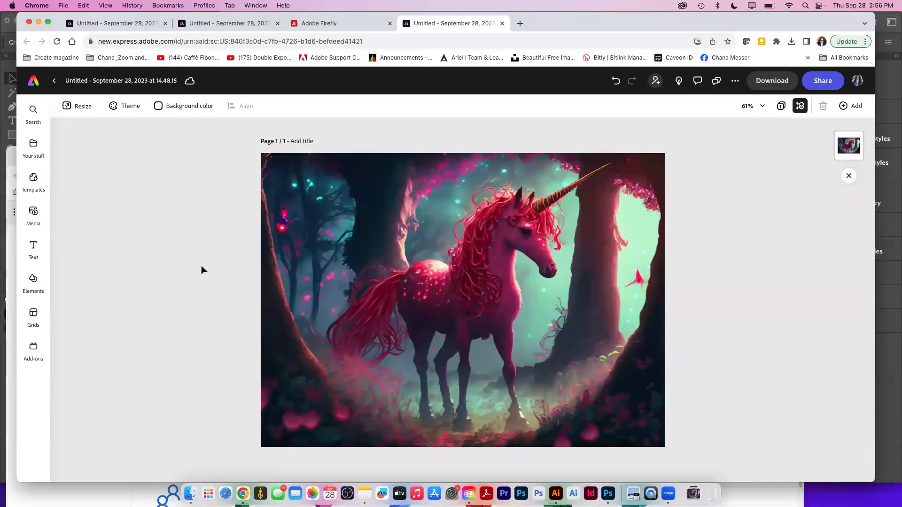